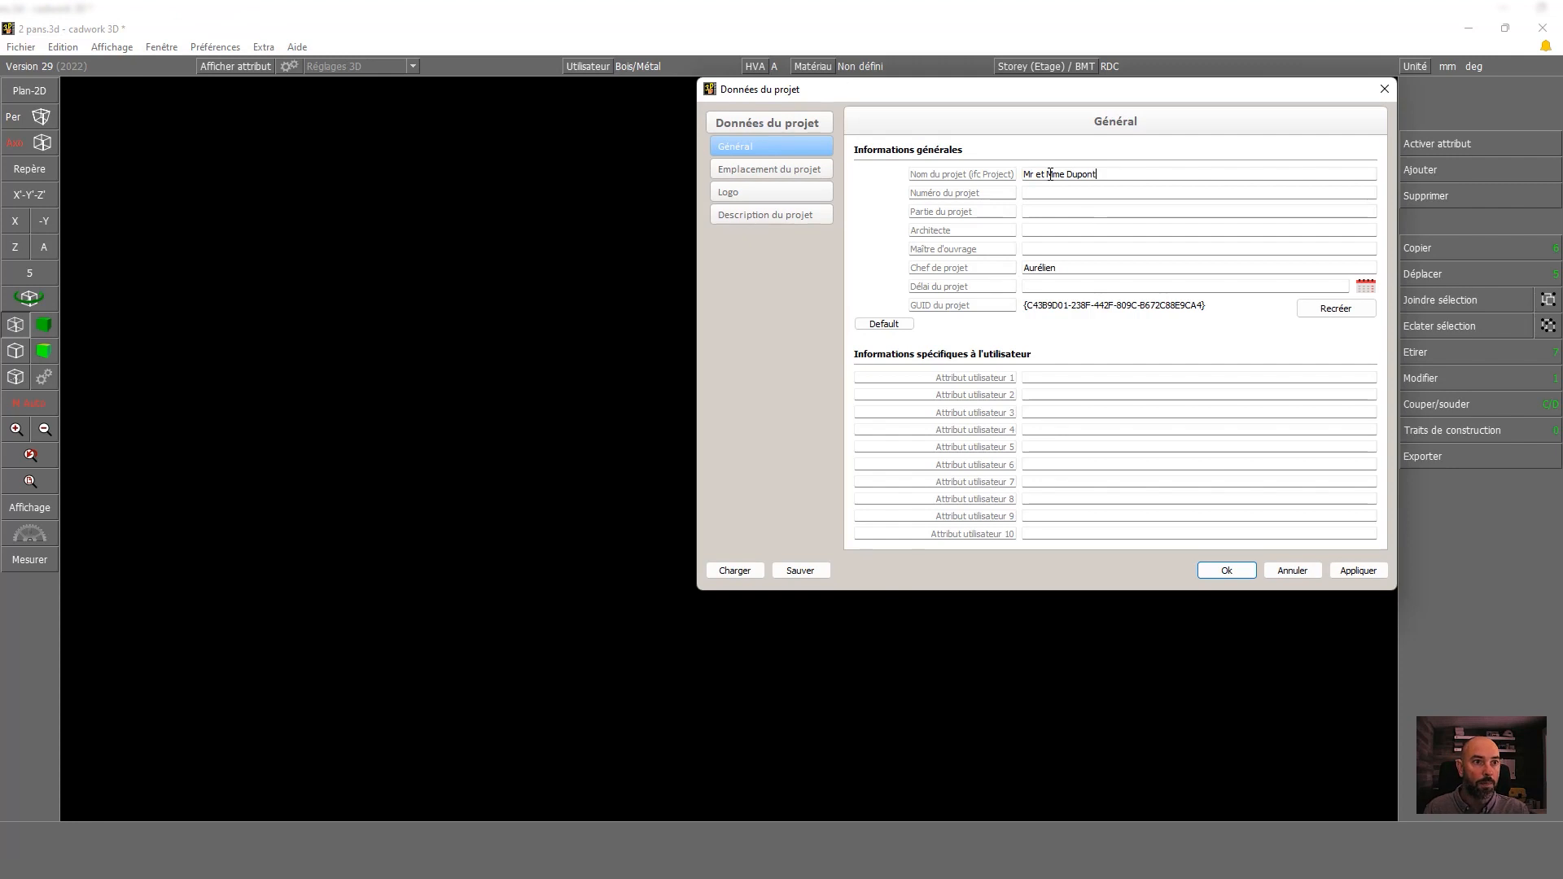
Set the project location to Cadwork France in Saône, France, and accept the project data
{"action": "left_click", "coordinate": [791, 174]}
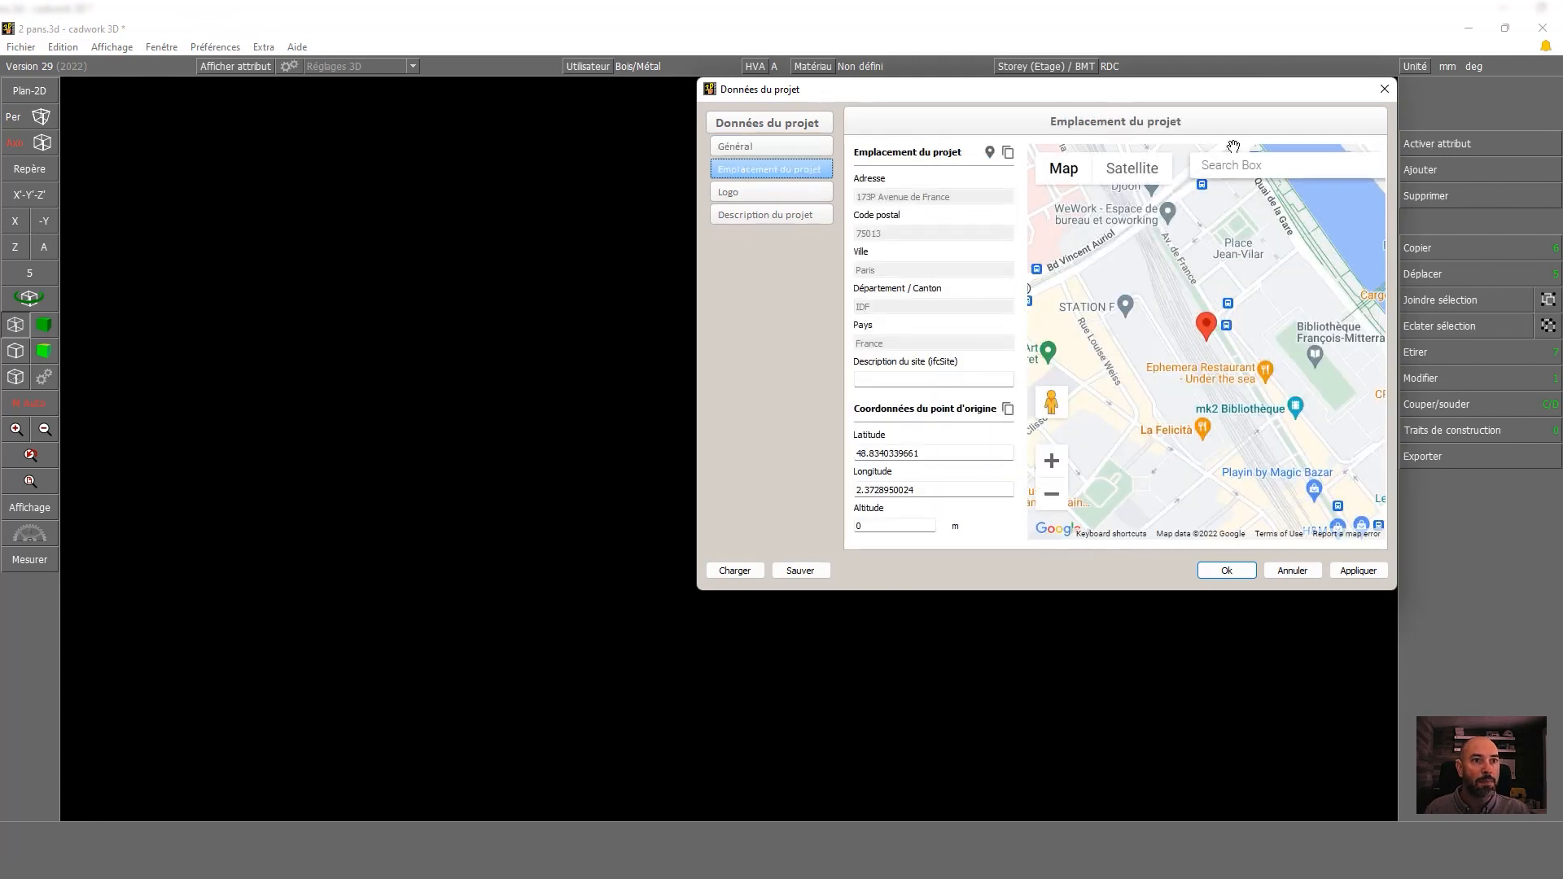
{"action": "left_click", "coordinate": [1249, 169]}
{"action": "type", "text": "cadwork fran"}
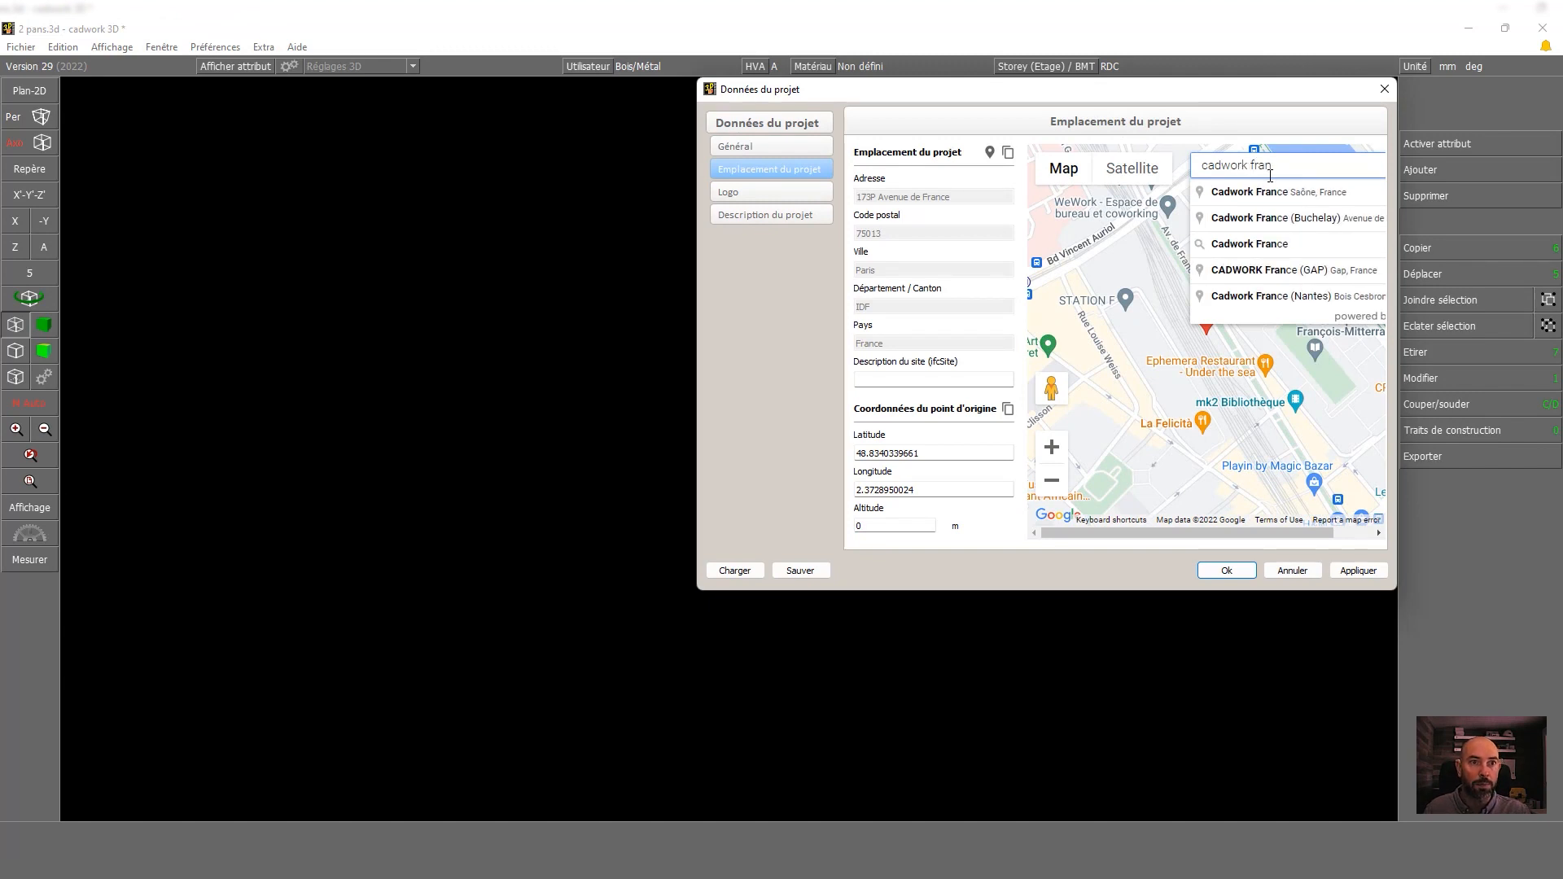
{"action": "left_click", "coordinate": [1268, 194]}
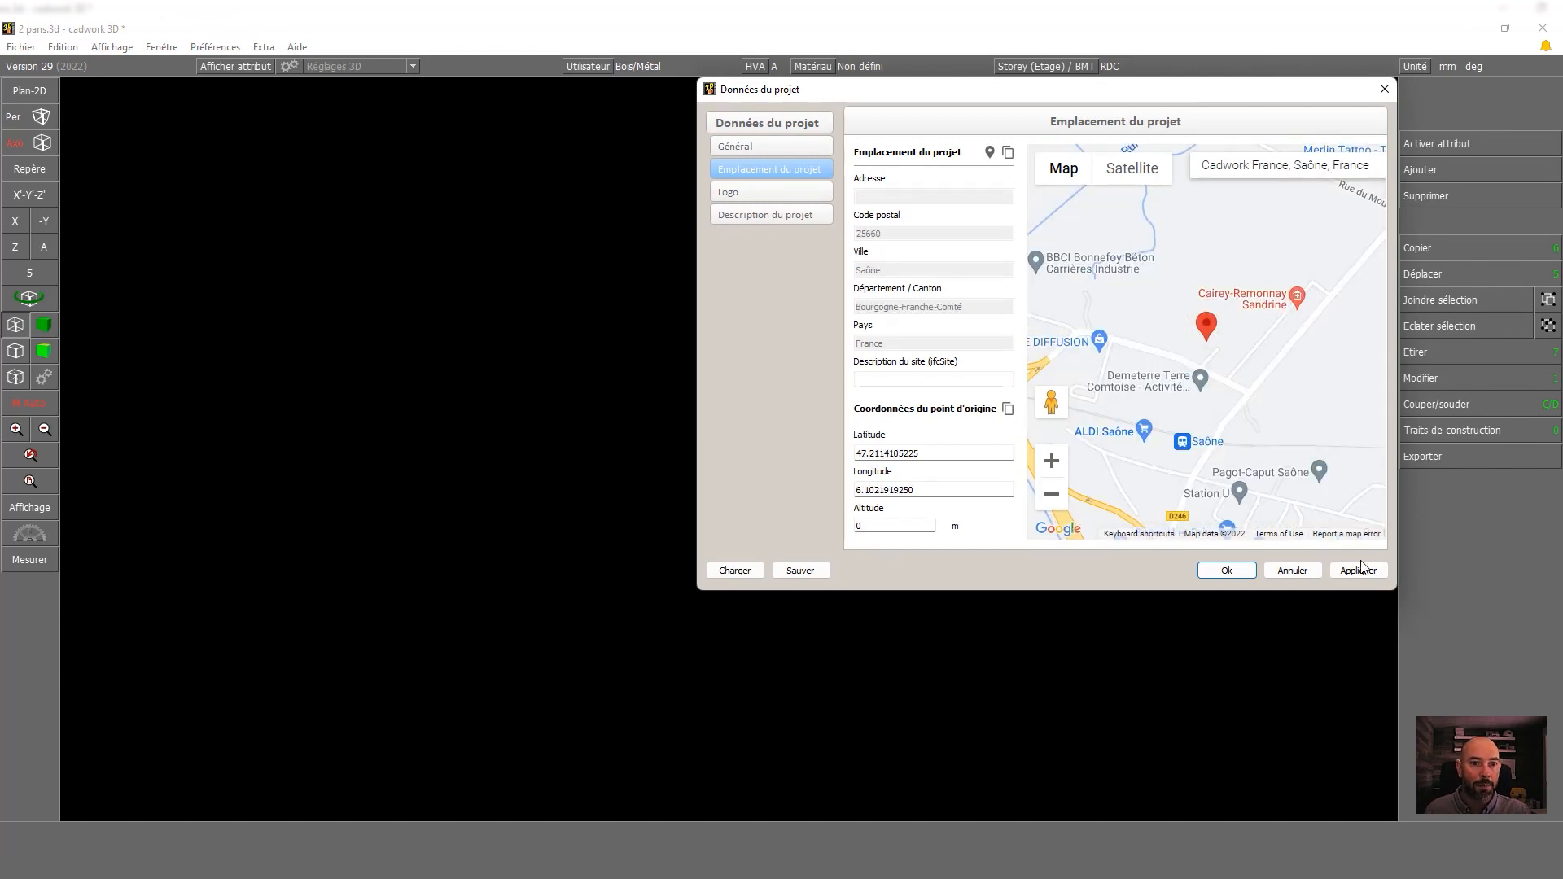
{"action": "left_click", "coordinate": [1235, 573]}
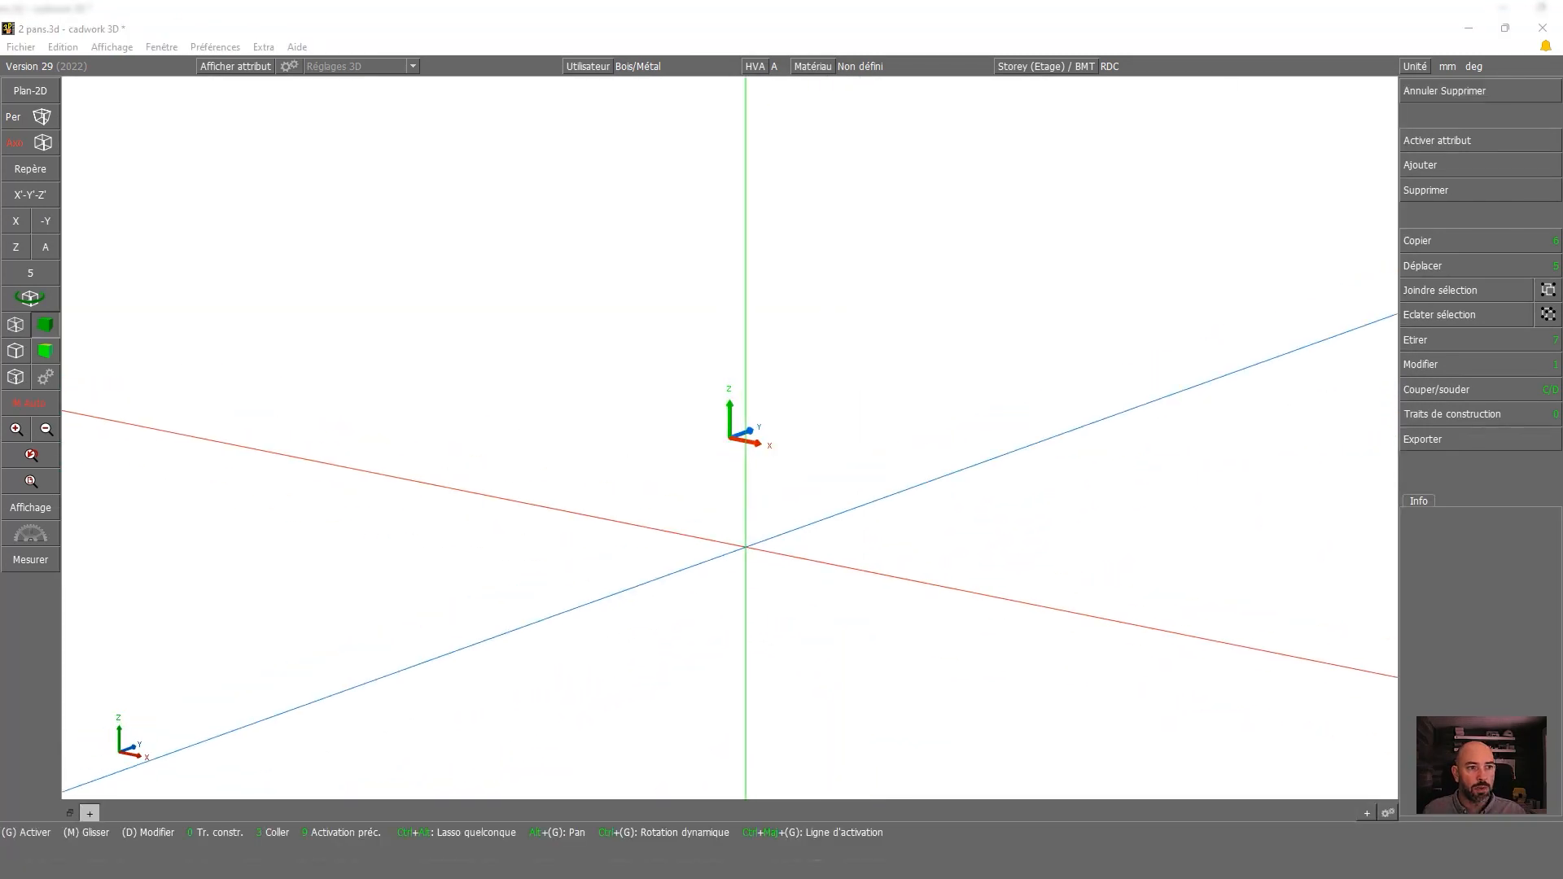
Start a new auxiliary volume defined by a contour, named Dalle, with a depth of 200 mm
{"action": "left_click", "coordinate": [1443, 165]}
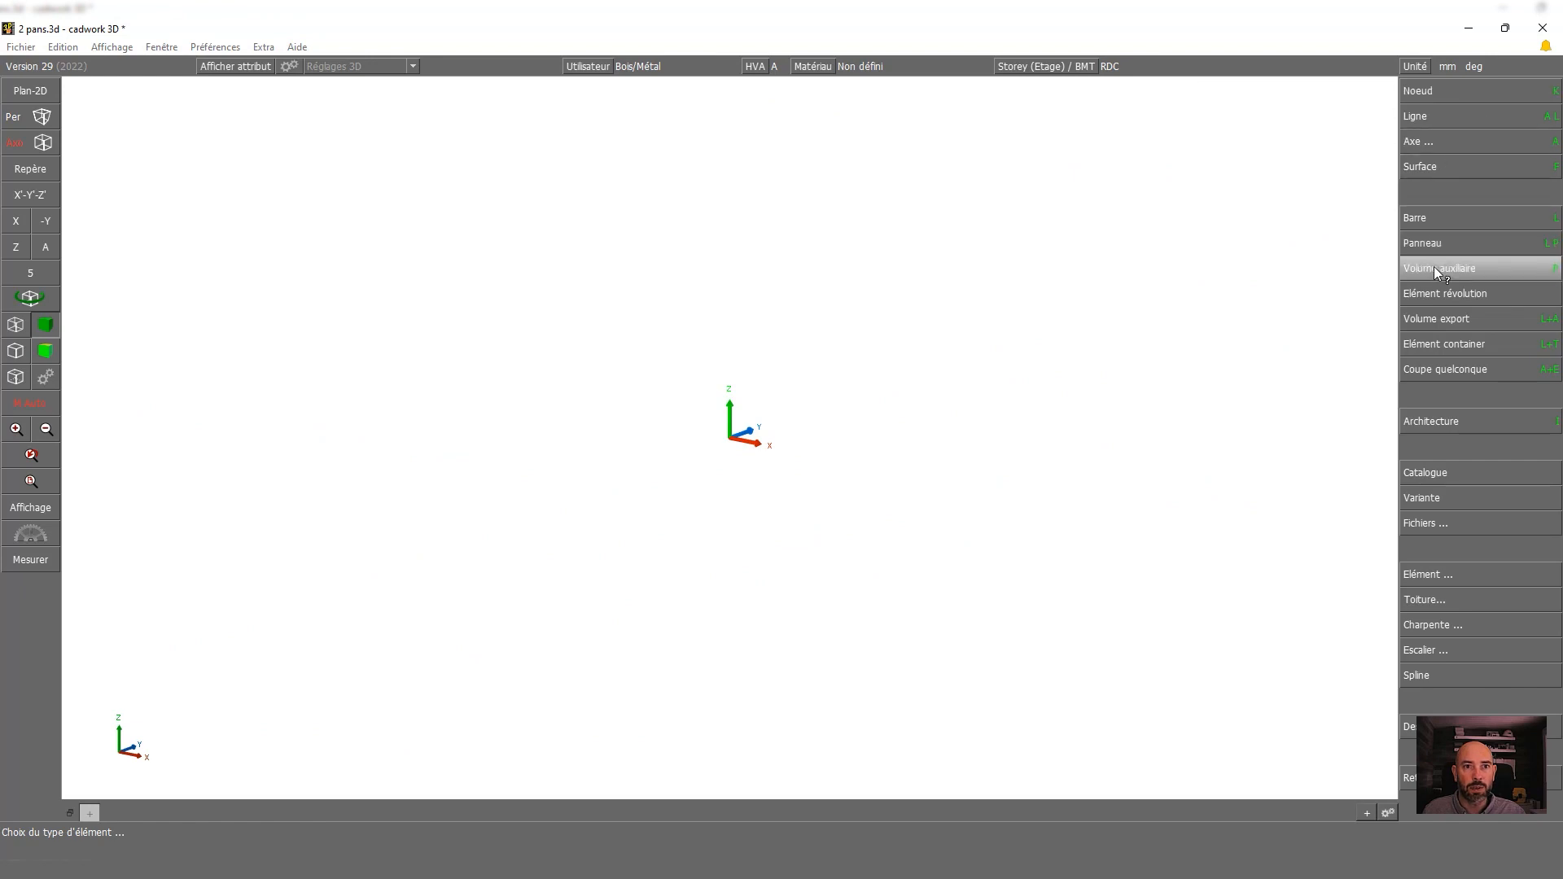
{"action": "left_click", "coordinate": [1433, 266]}
{"action": "left_click", "coordinate": [1475, 167]}
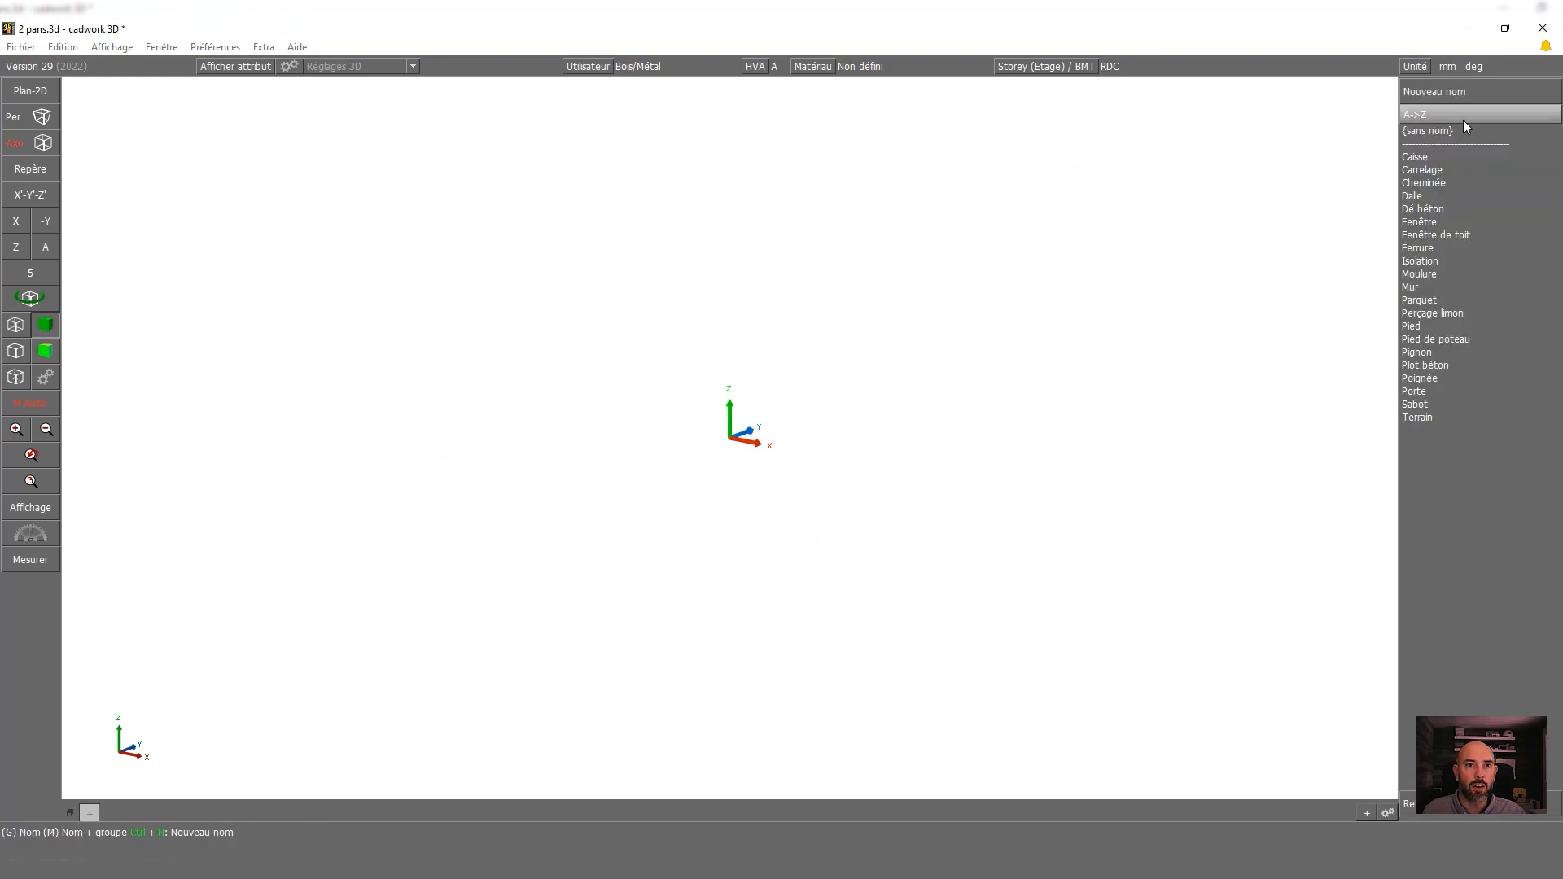
{"action": "left_click", "coordinate": [1456, 195]}
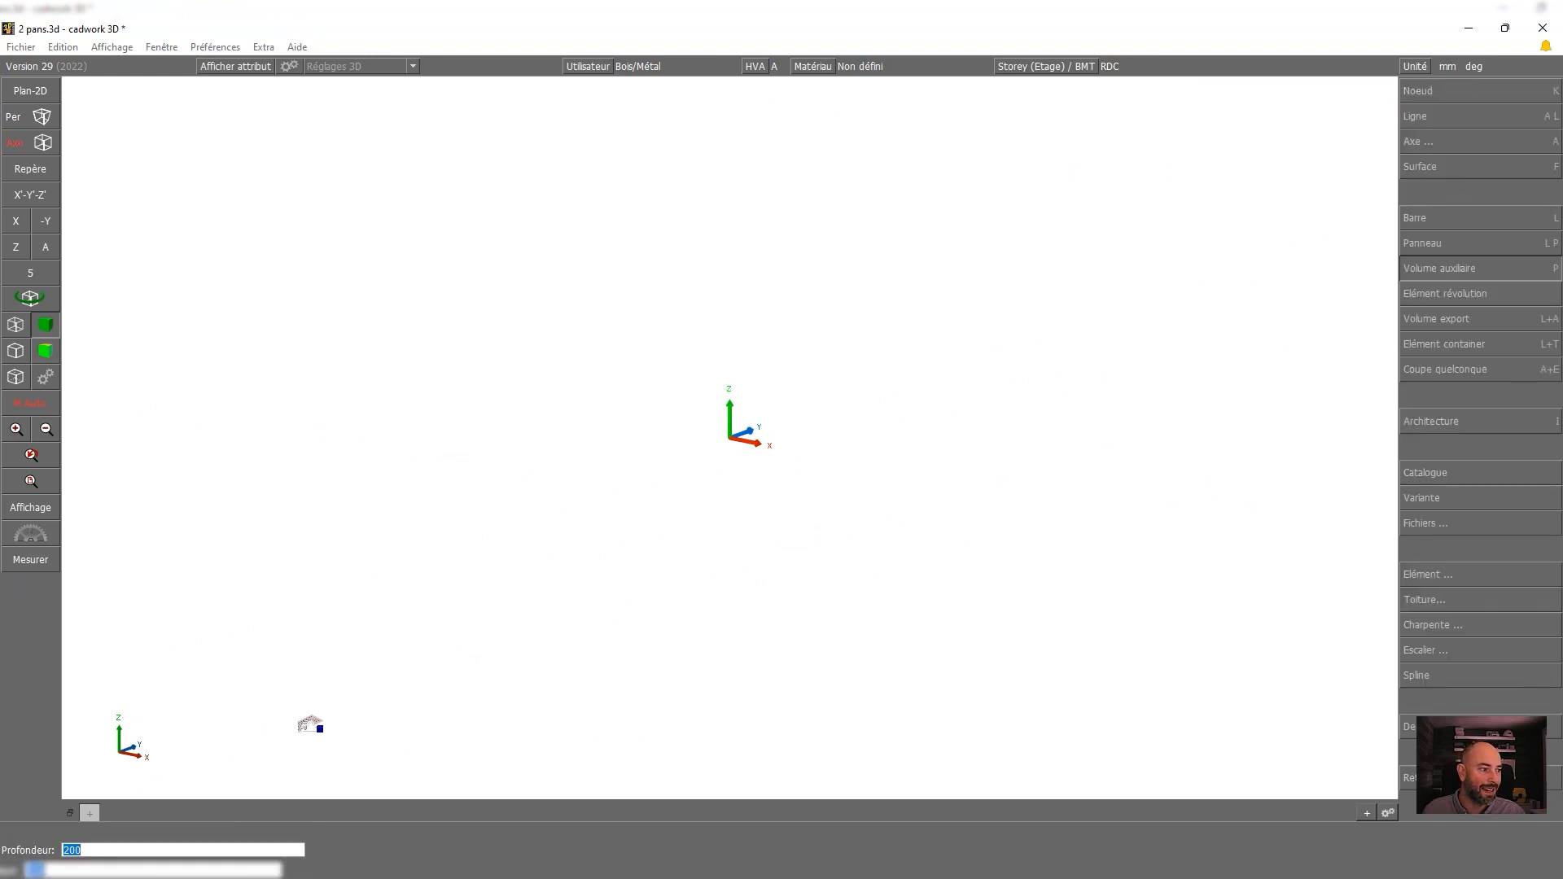
{"action": "key", "text": "Return"}
Draw the slab's rectangular contour from the origin, 8000 mm along X and 9000 mm along Y, and confirm its position
{"action": "left_click", "coordinate": [730, 440]}
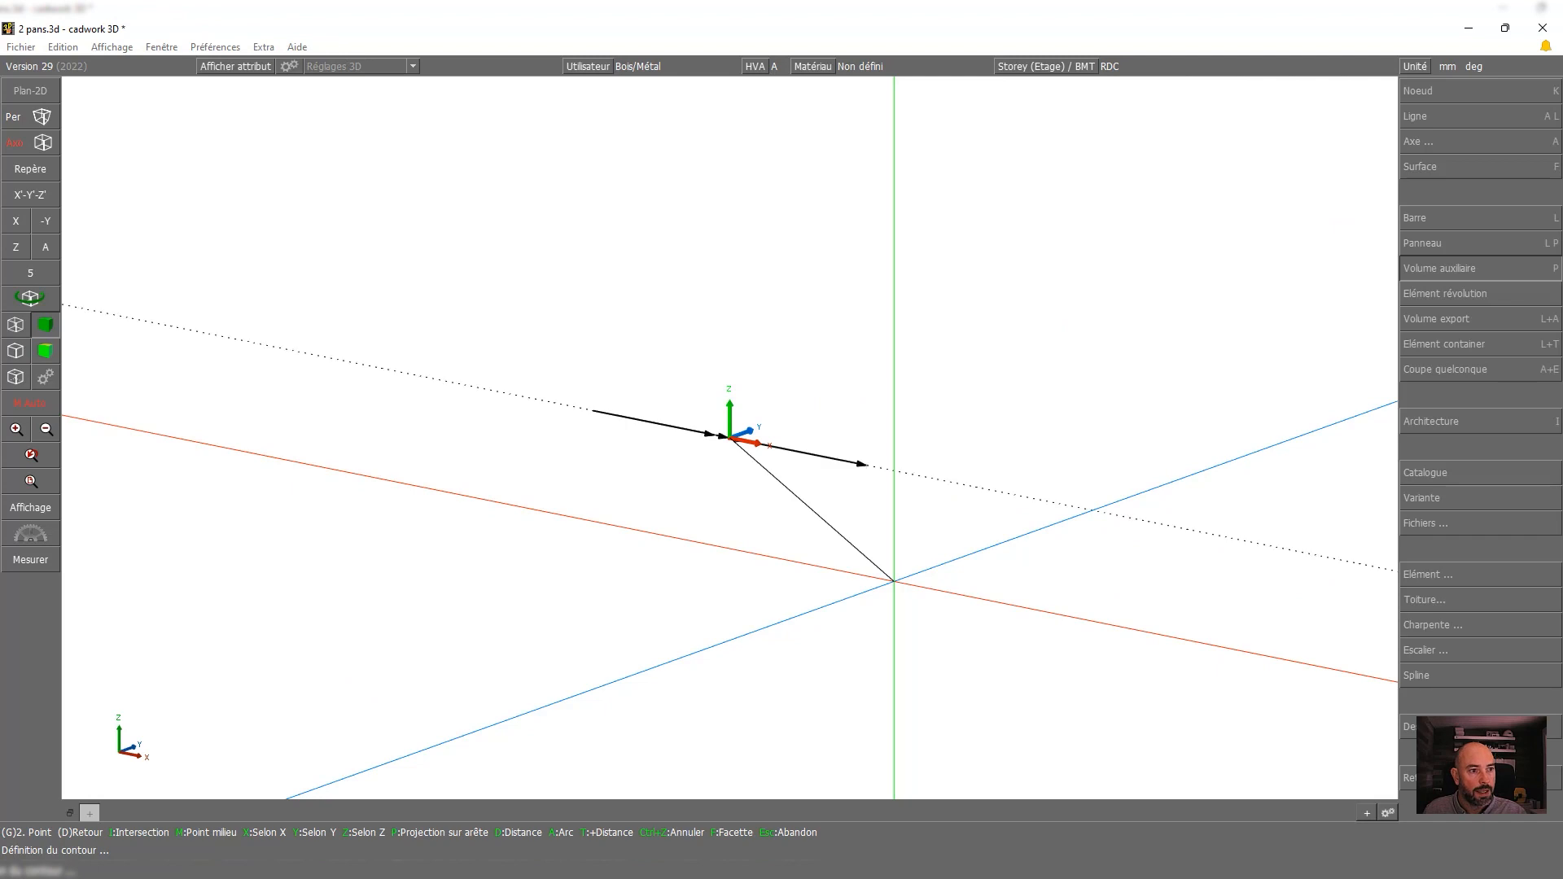
{"action": "type", "text": "8000"}
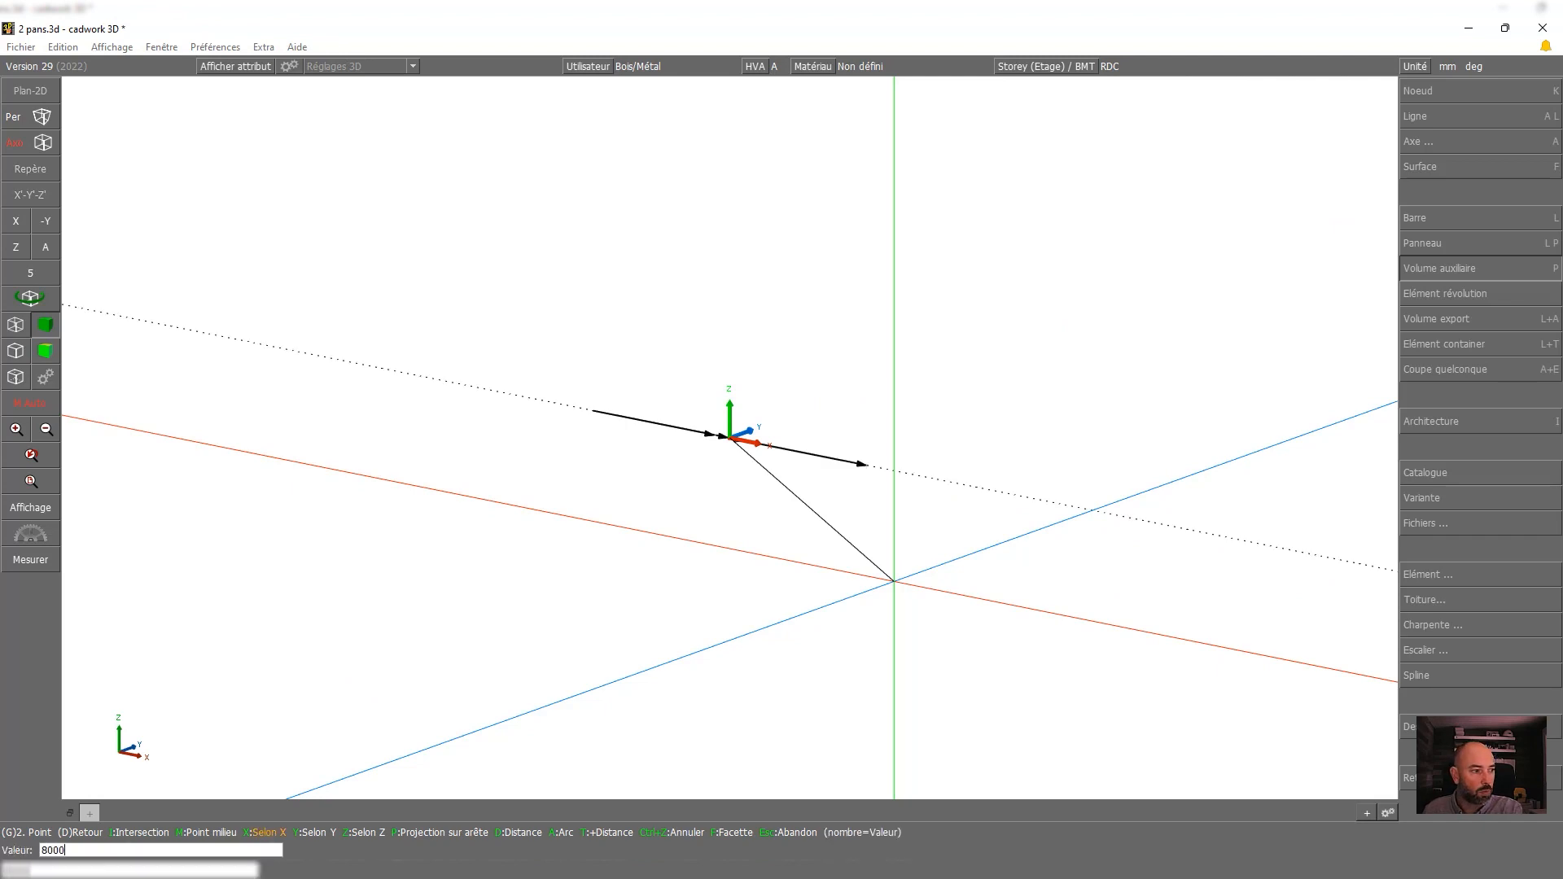
{"action": "key", "text": "Return"}
{"action": "scroll", "coordinate": [757, 432], "scroll_direction": "down", "scroll_amount": 7}
{"action": "scroll", "coordinate": [796, 412], "scroll_direction": "up", "scroll_amount": 2}
{"action": "type", "text": "y"}
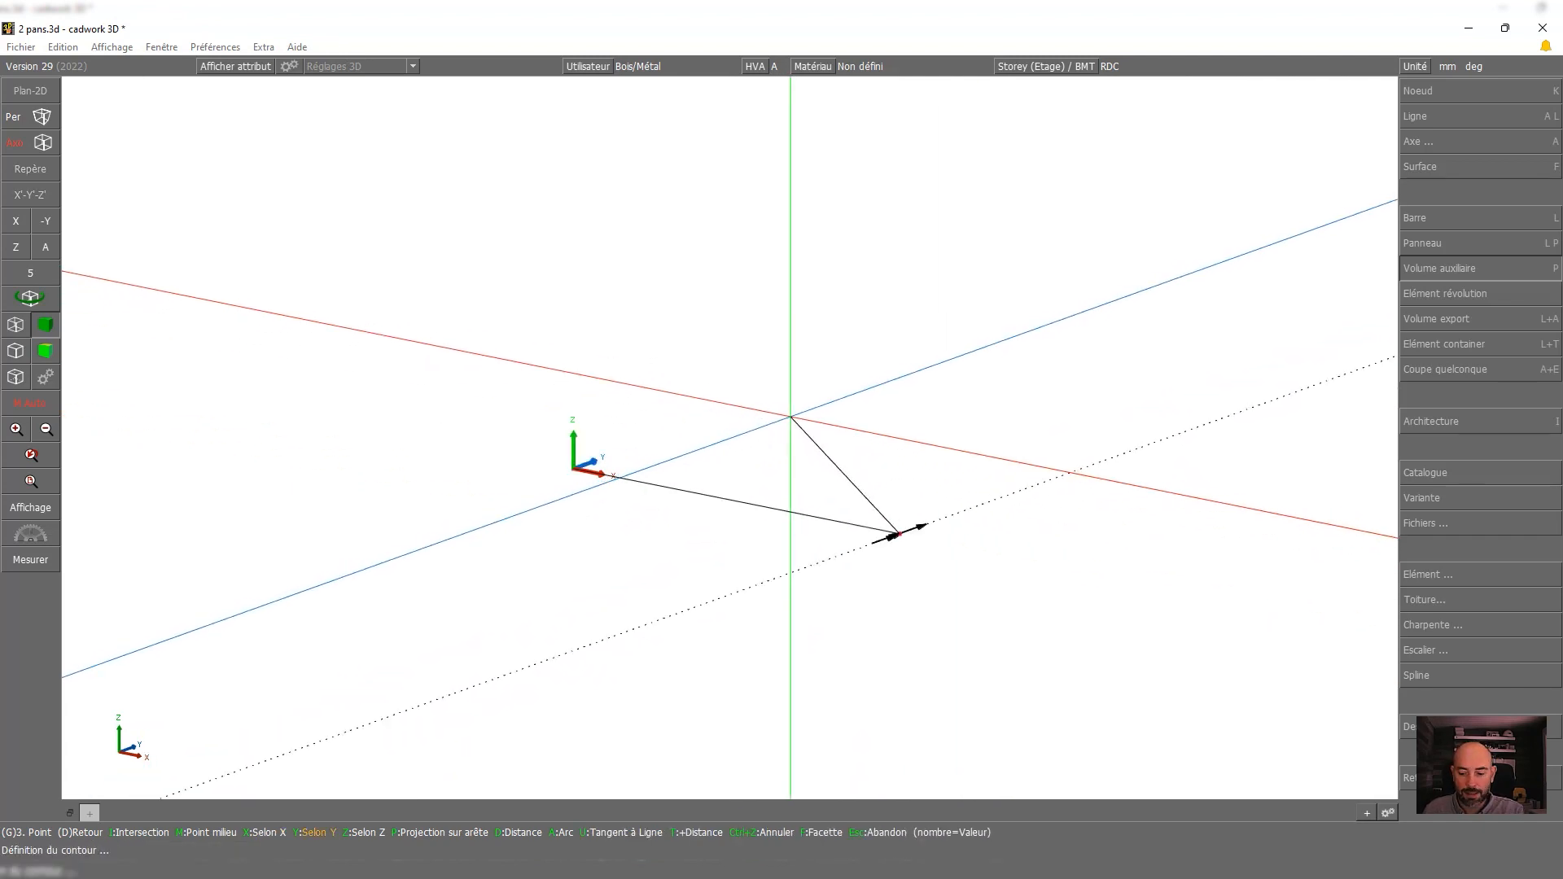
{"action": "type", "text": "9000"}
{"action": "key", "text": "Return"}
{"action": "key", "text": "x"}
{"action": "left_click", "coordinate": [613, 475]}
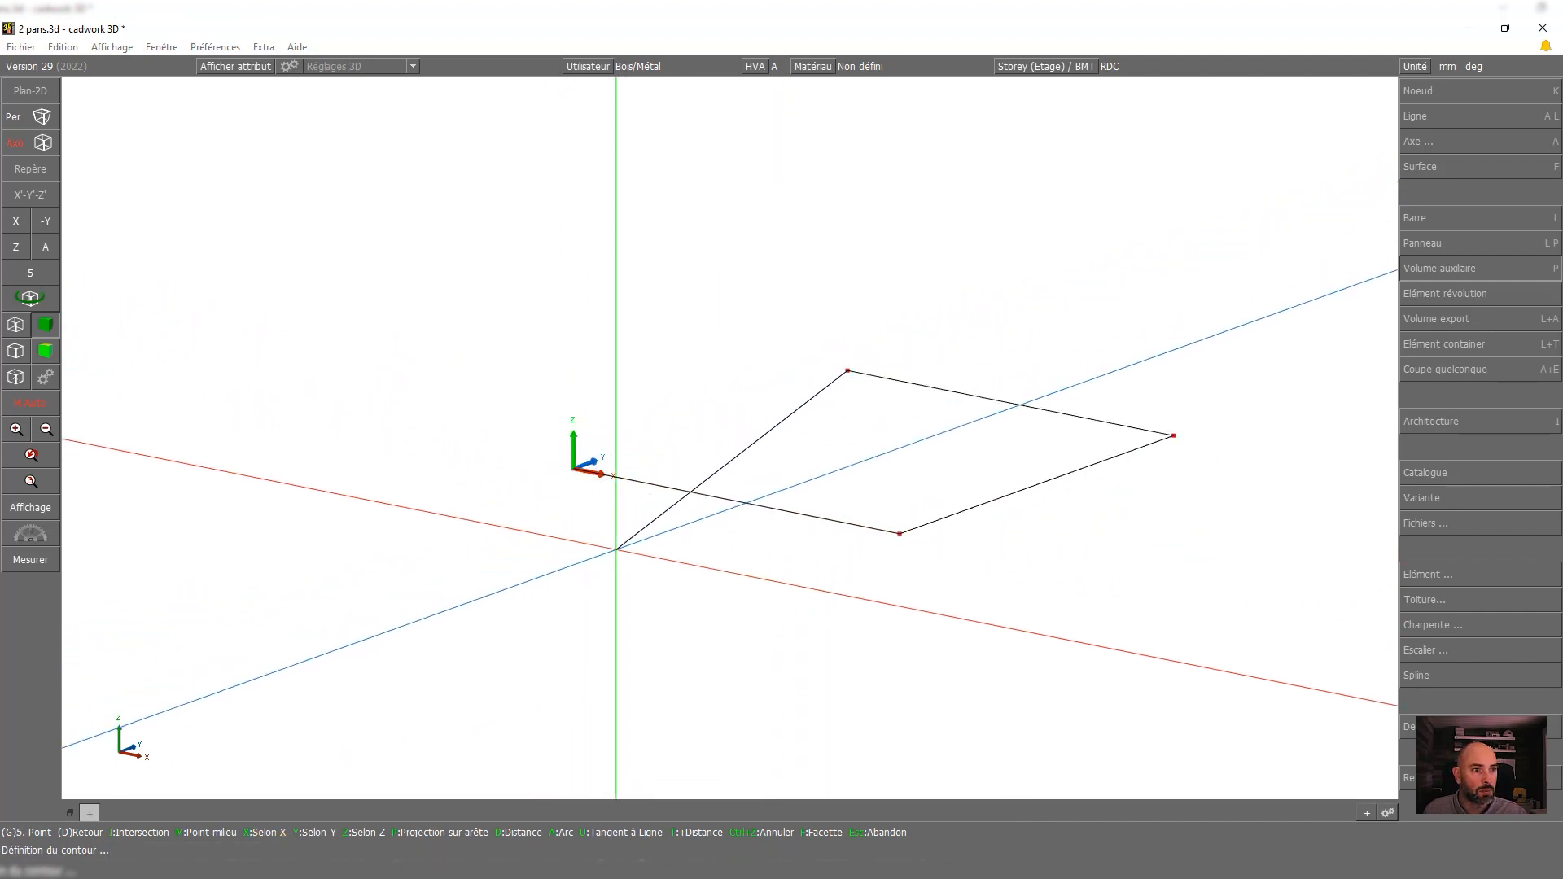
{"action": "right_click", "coordinate": [616, 549]}
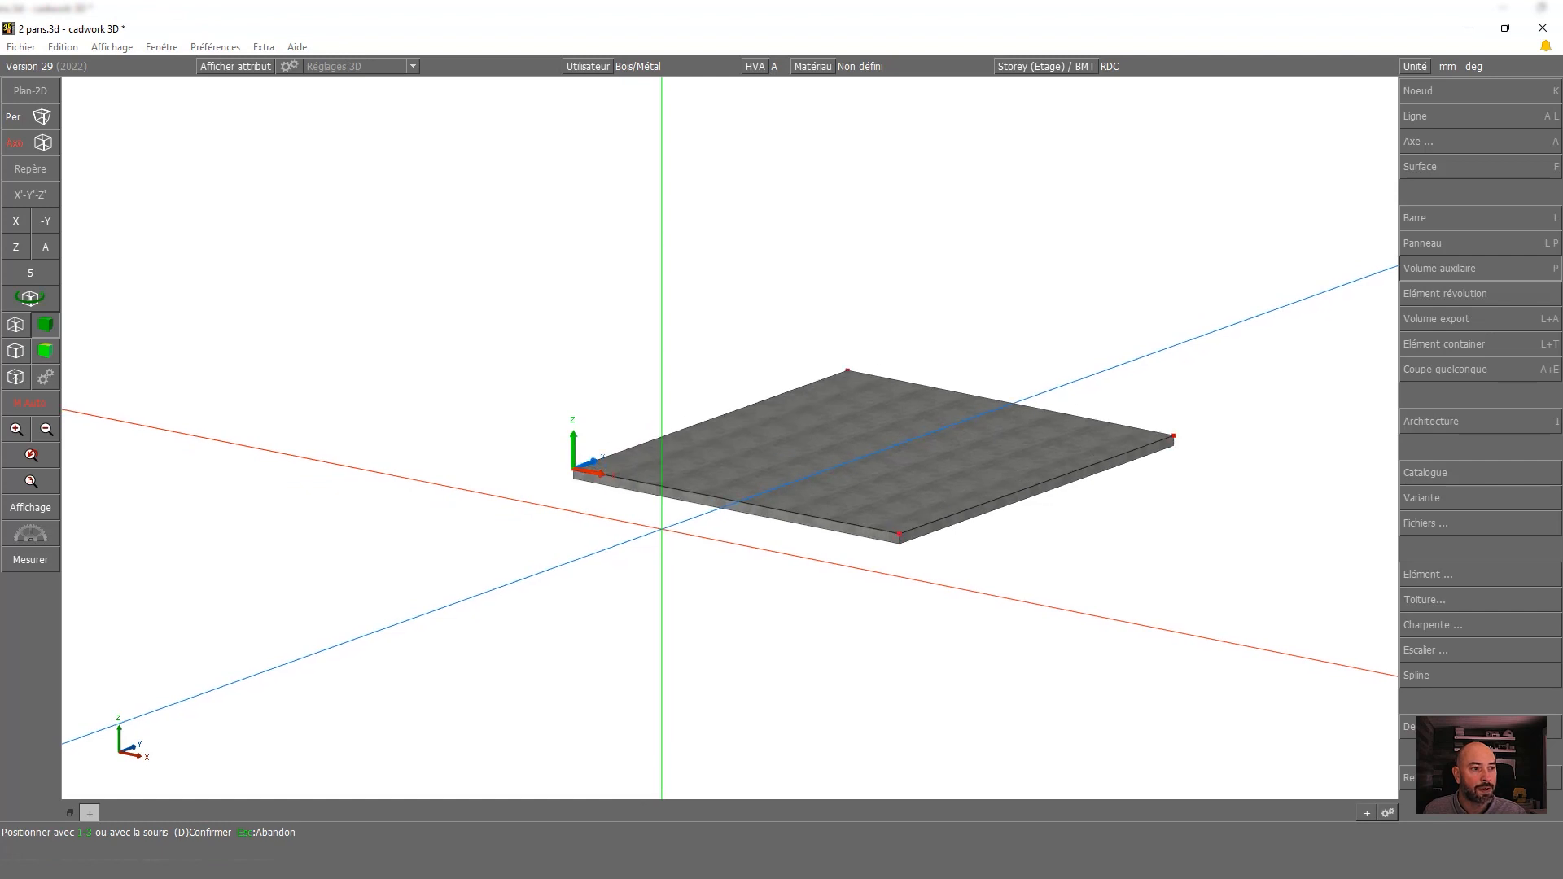
{"action": "right_click", "coordinate": [677, 538]}
{"action": "right_click", "coordinate": [677, 538]}
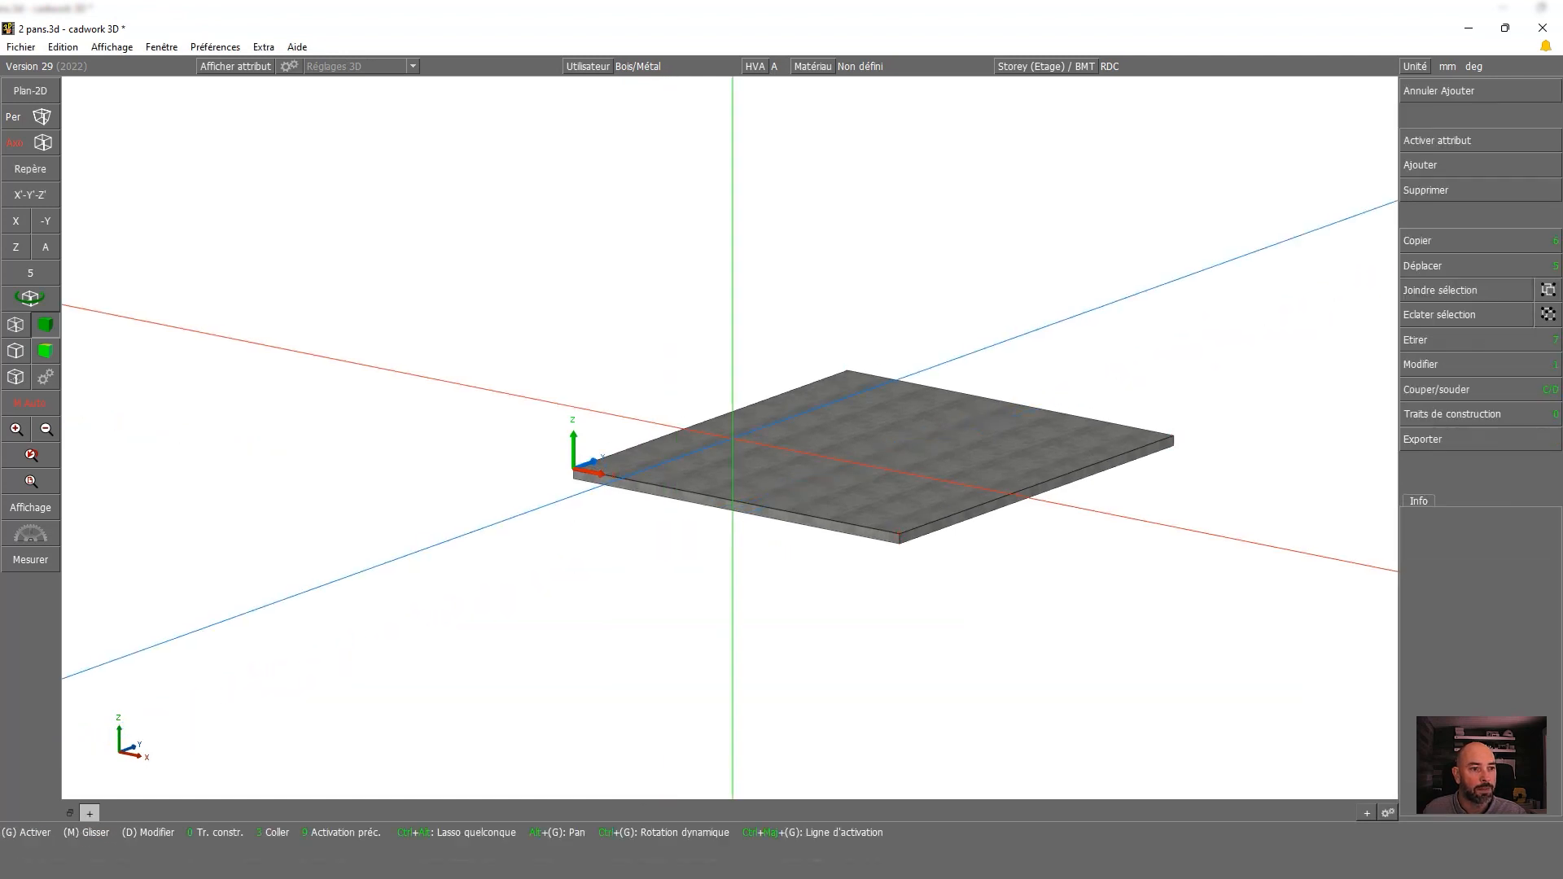
Move the slab up 2850 mm along the Z axis
{"action": "left_click", "coordinate": [895, 521]}
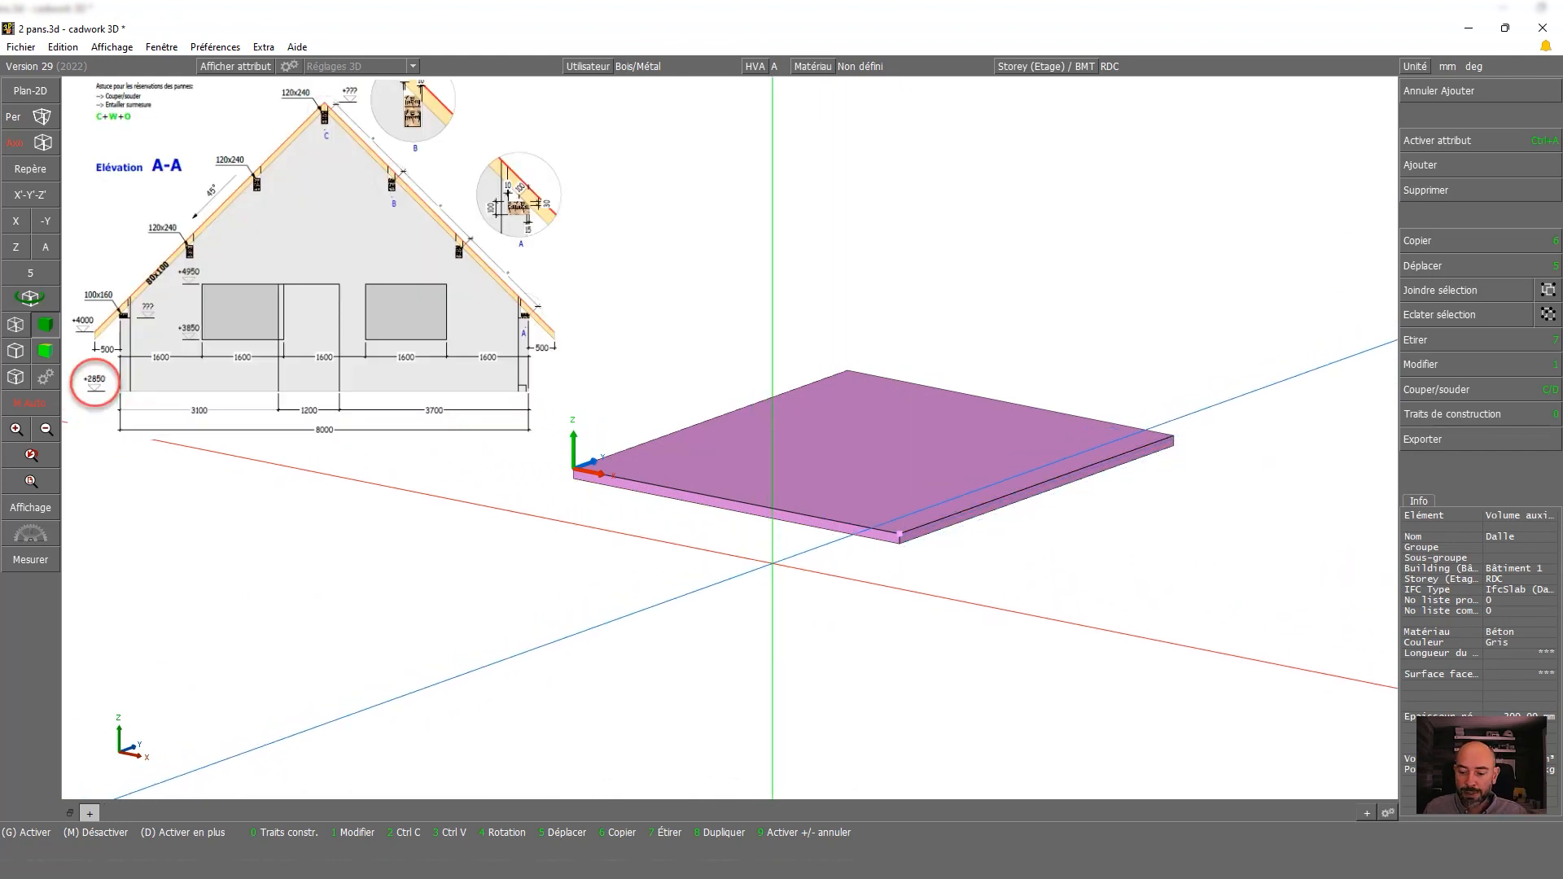
{"action": "type", "text": "5"}
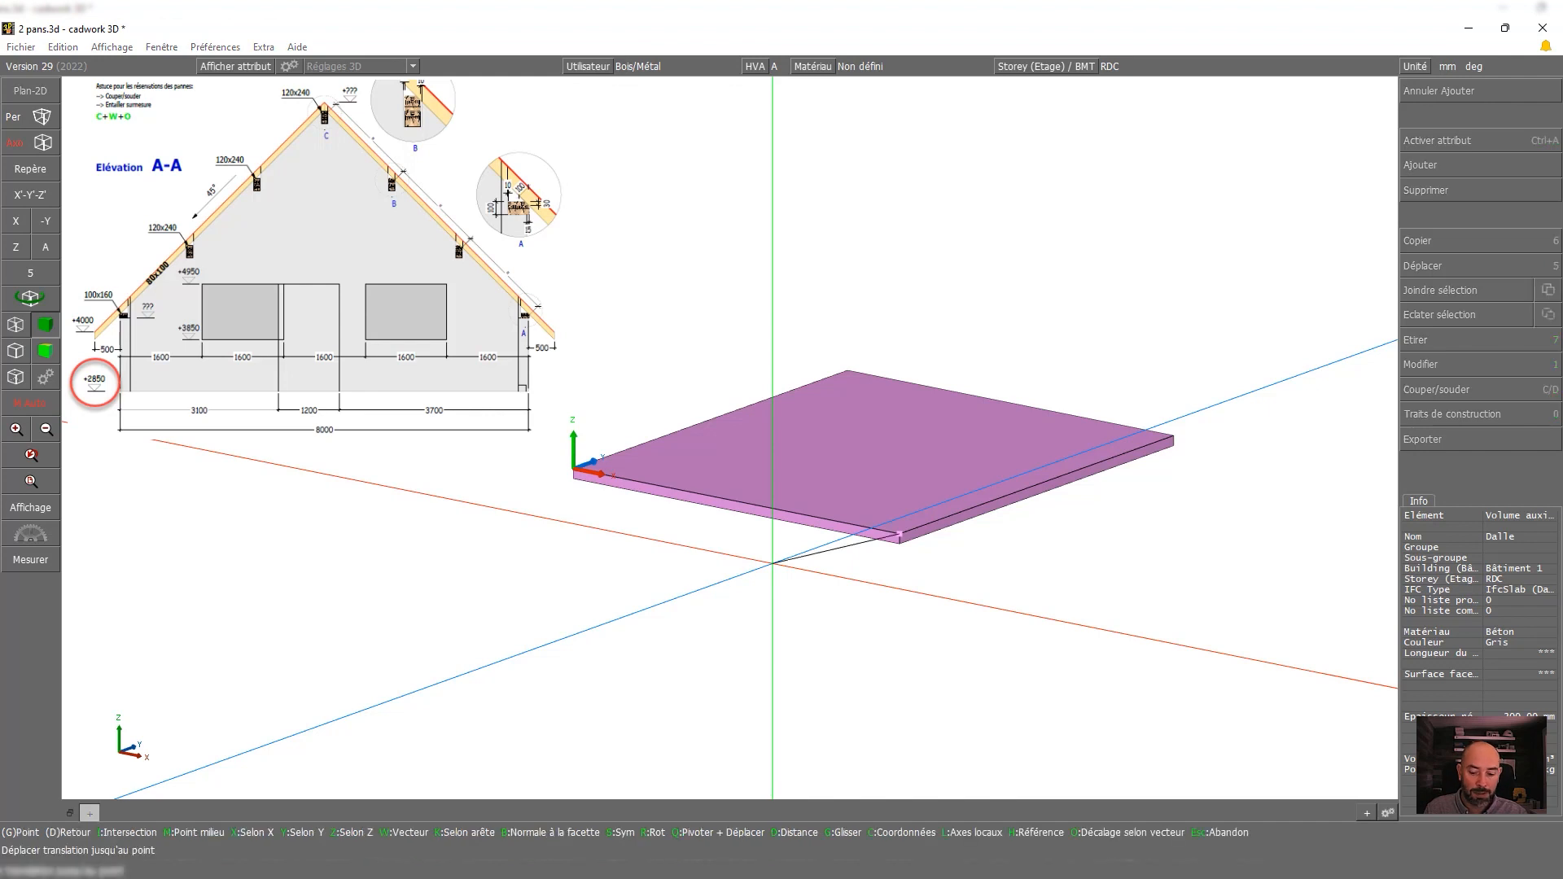
{"action": "type", "text": "z2850"}
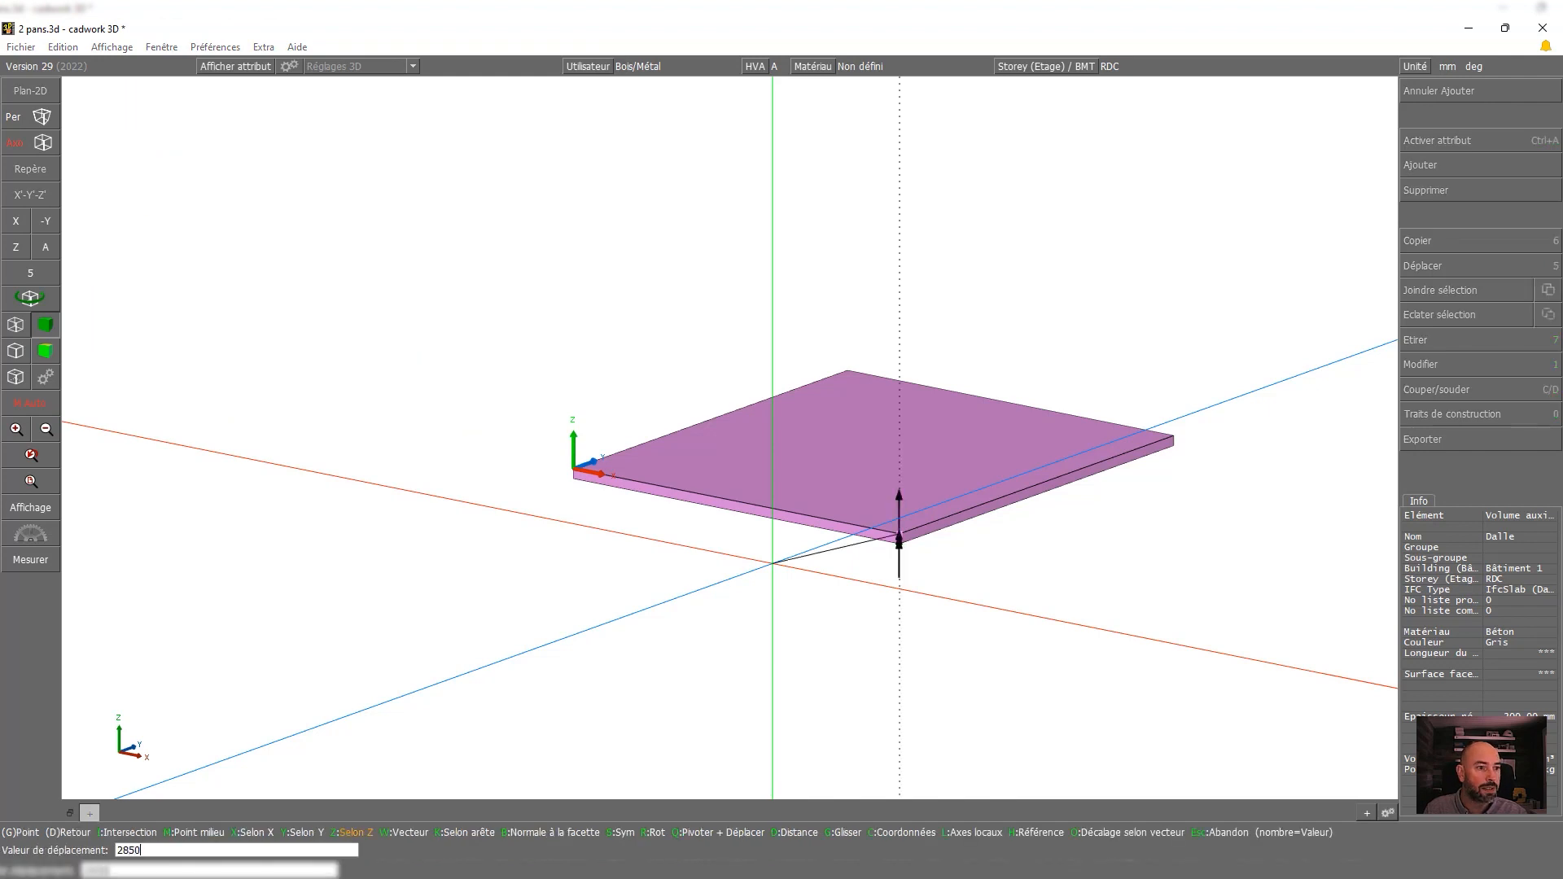
{"action": "key", "text": "Return"}
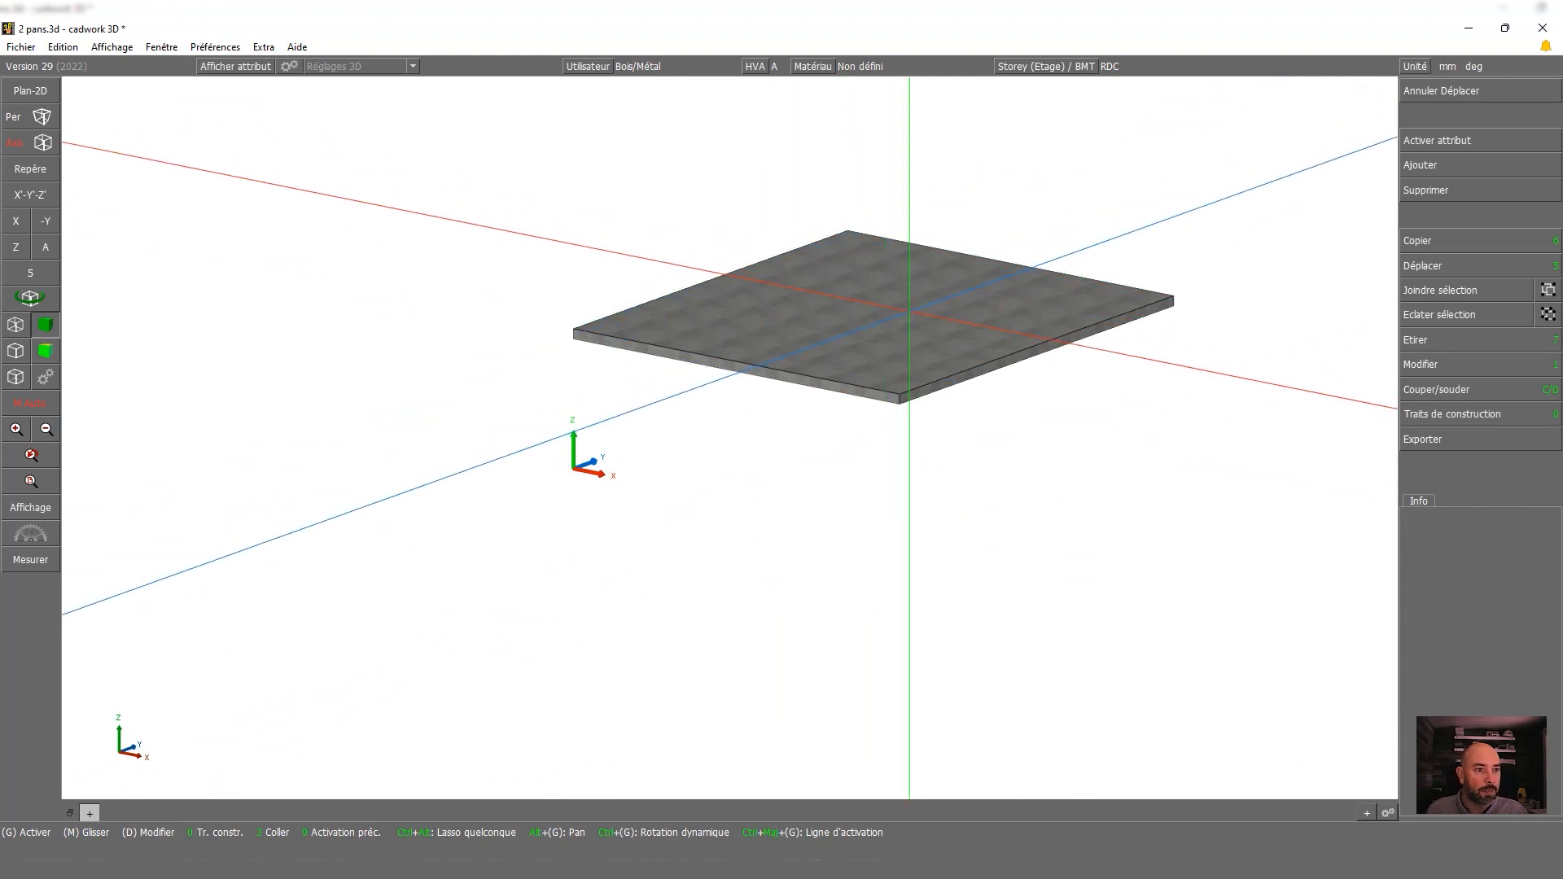
Open a 2D working plane perpendicular to the Y axis through the midpoint of the slab's 9000 mm edge
{"action": "scroll", "coordinate": [566, 521], "scroll_direction": "up", "scroll_amount": 2}
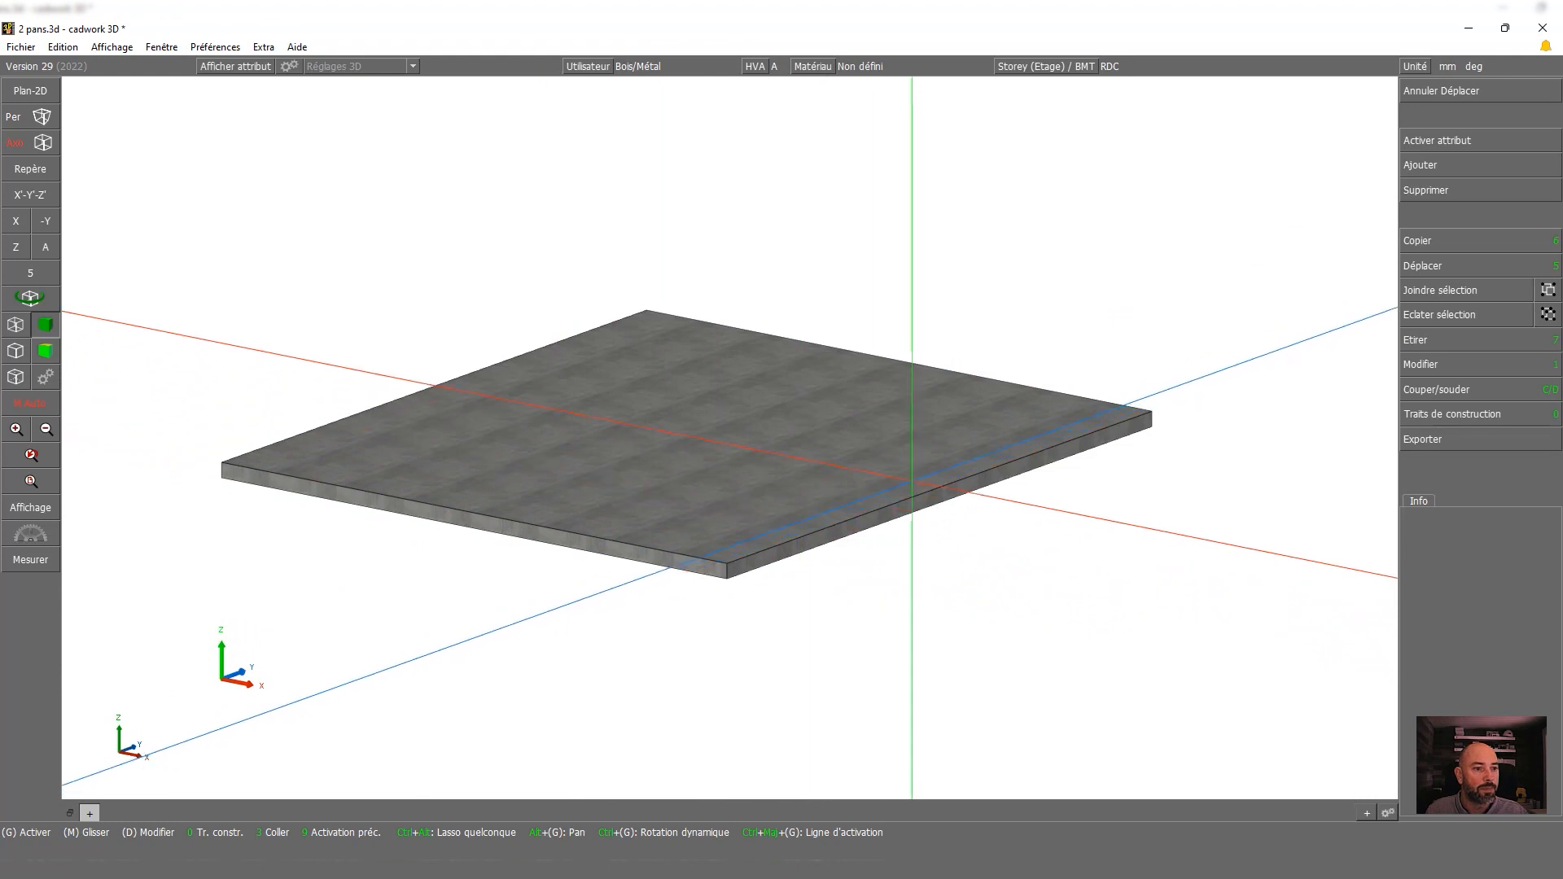
{"action": "left_click", "coordinate": [920, 508]}
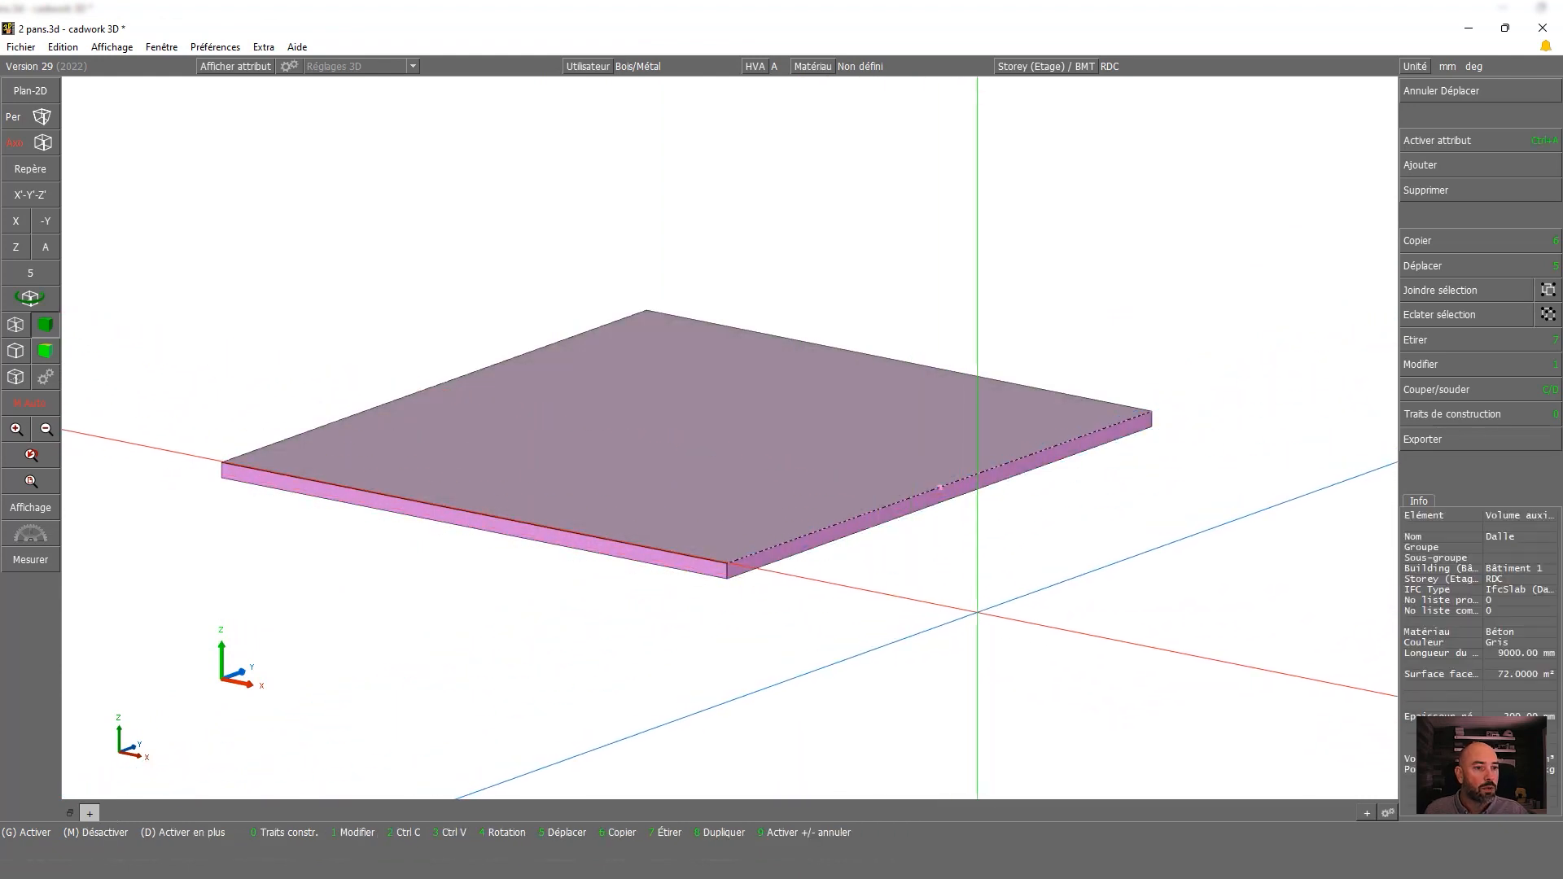
{"action": "left_click", "coordinate": [30, 91]}
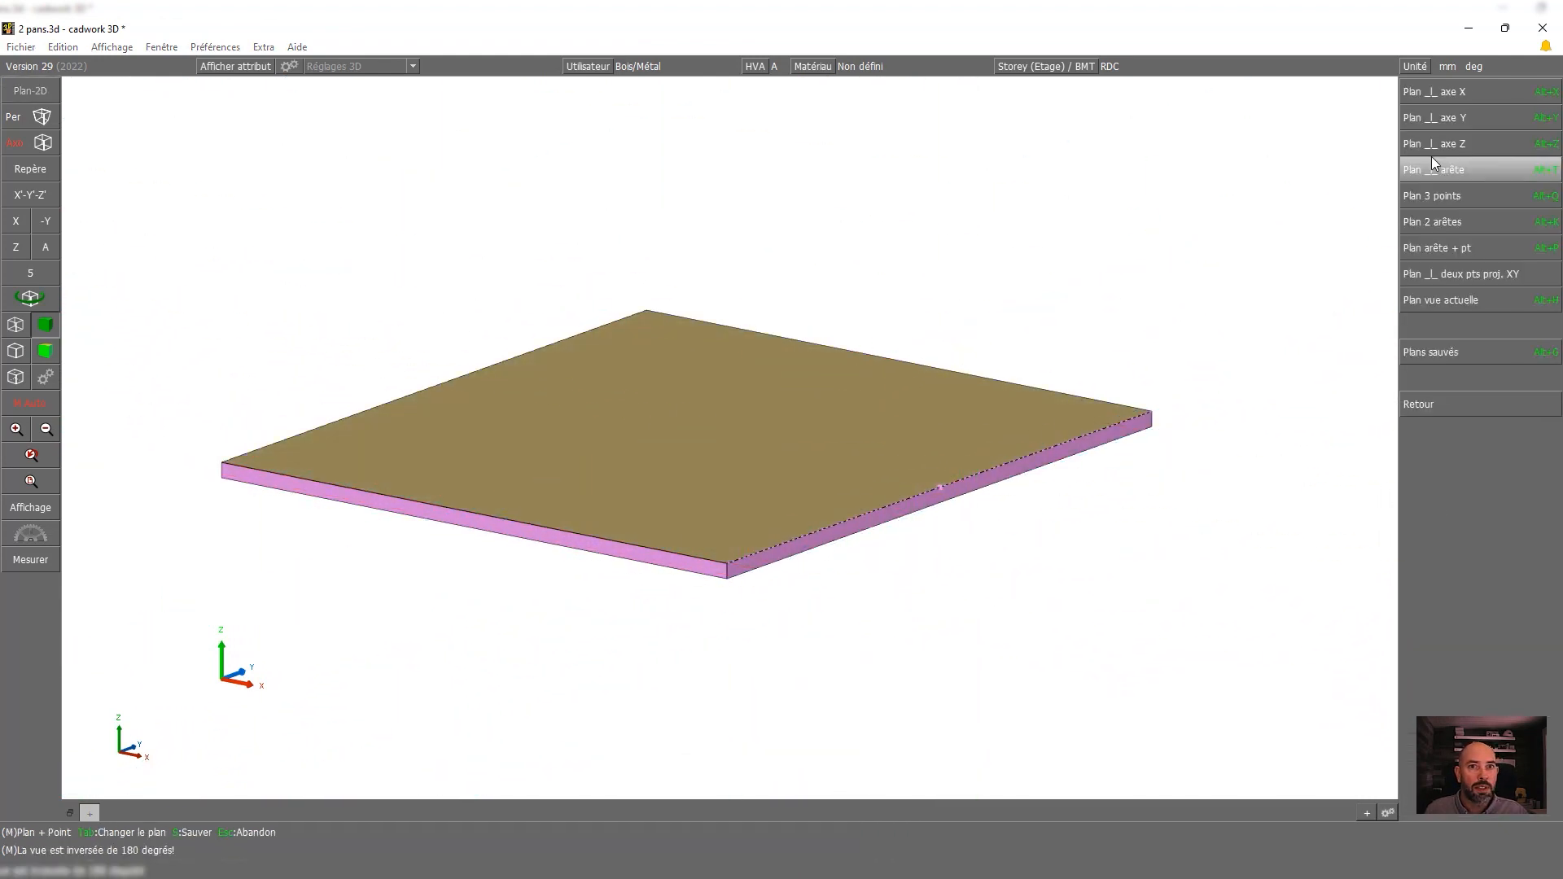
{"action": "left_click", "coordinate": [1476, 118]}
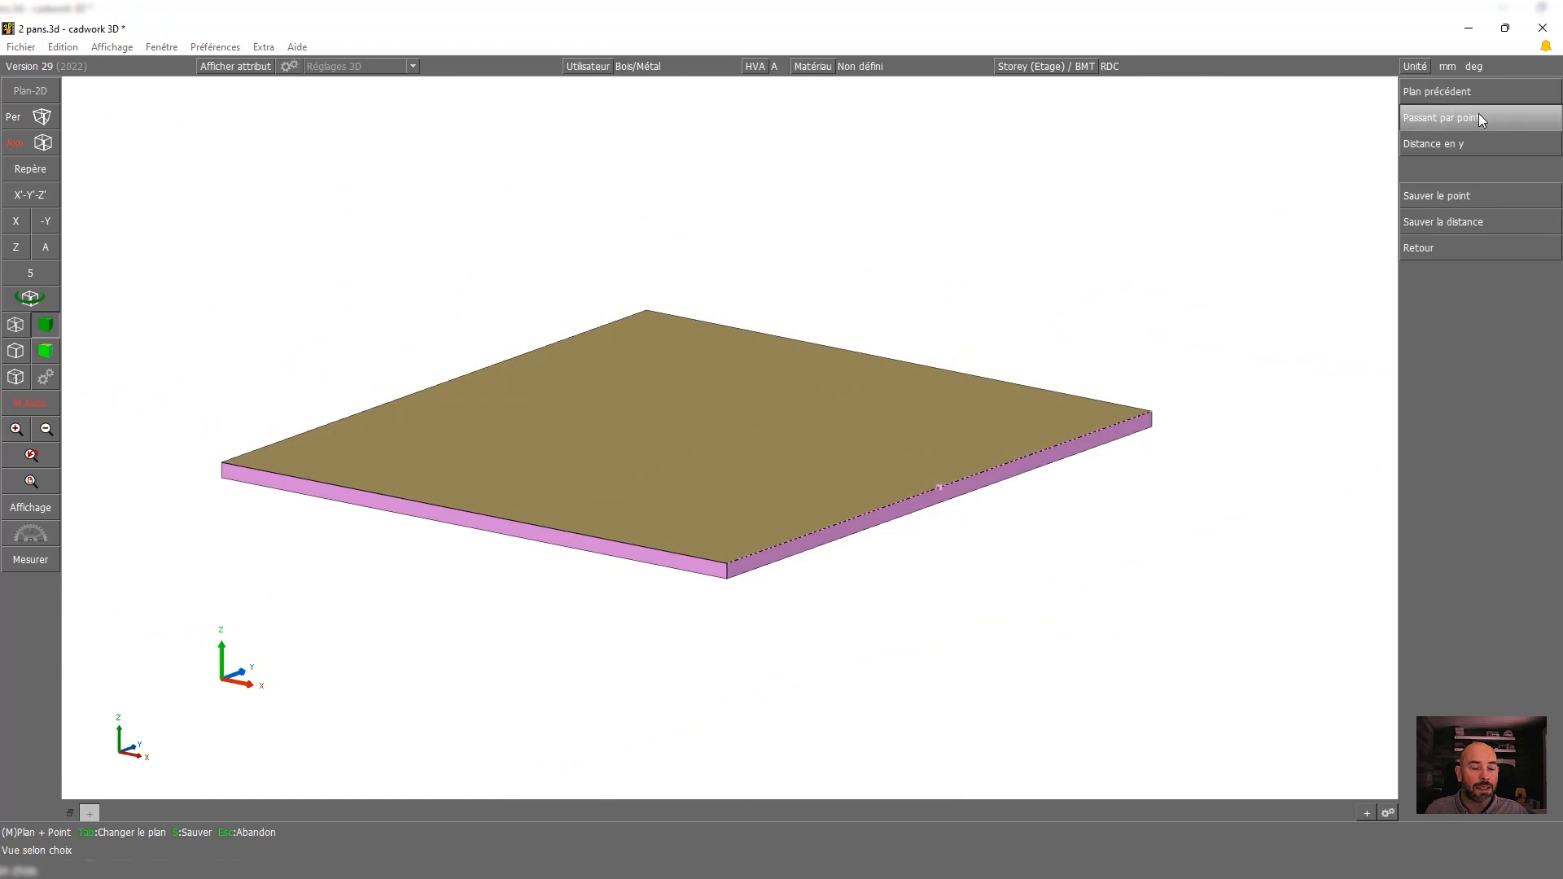
{"action": "left_click", "coordinate": [1479, 119]}
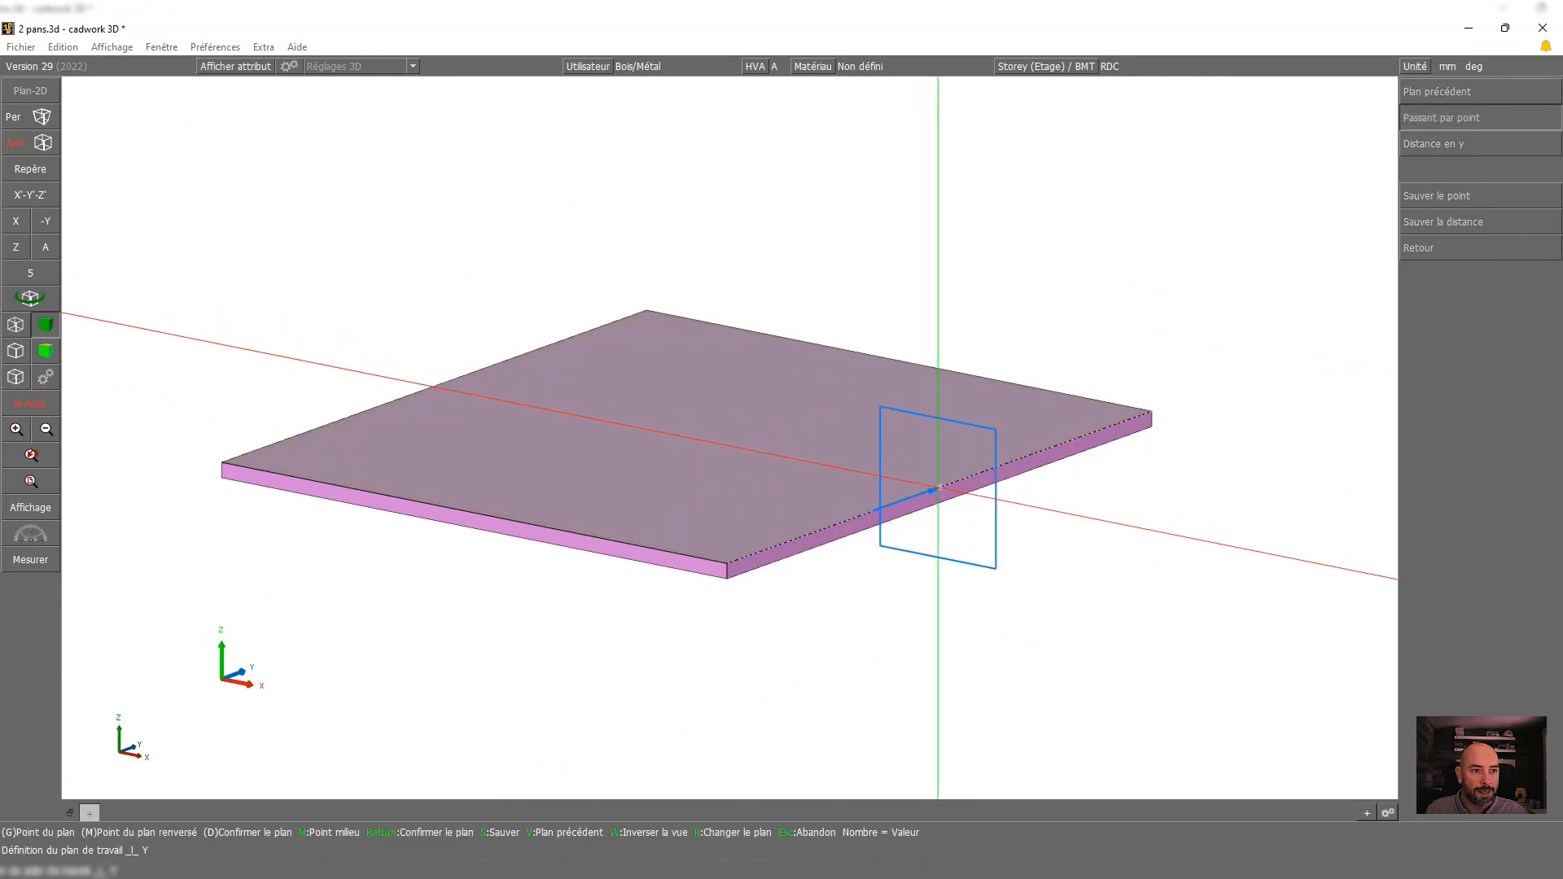
{"action": "left_click", "coordinate": [938, 487]}
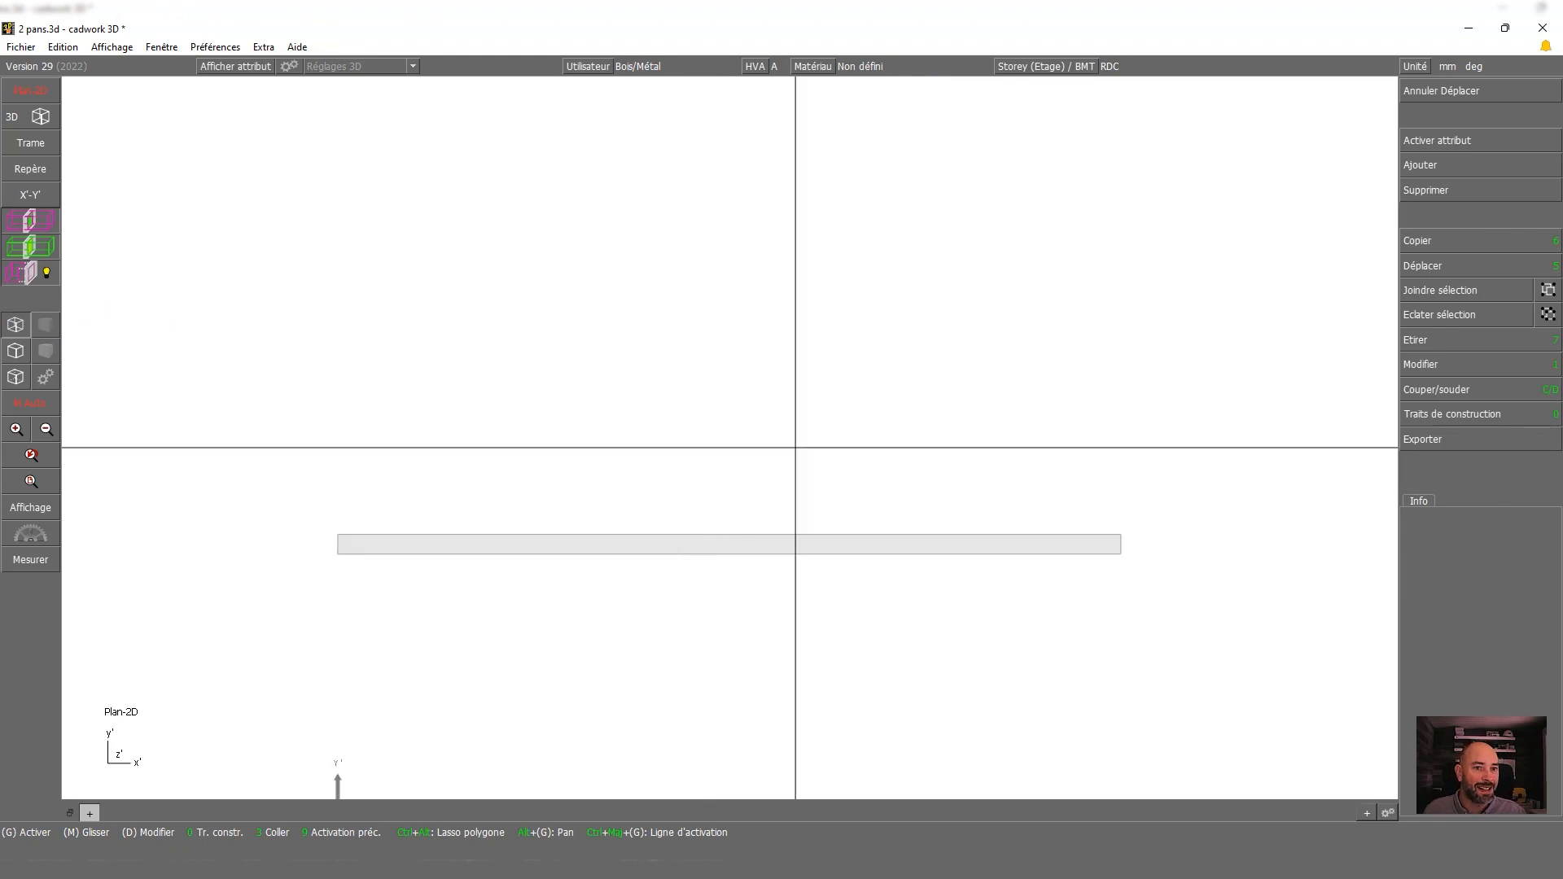
Add a parallel construction line above the slab's top edge at a distance of 4000-2850 mm
{"action": "left_click", "coordinate": [1425, 414]}
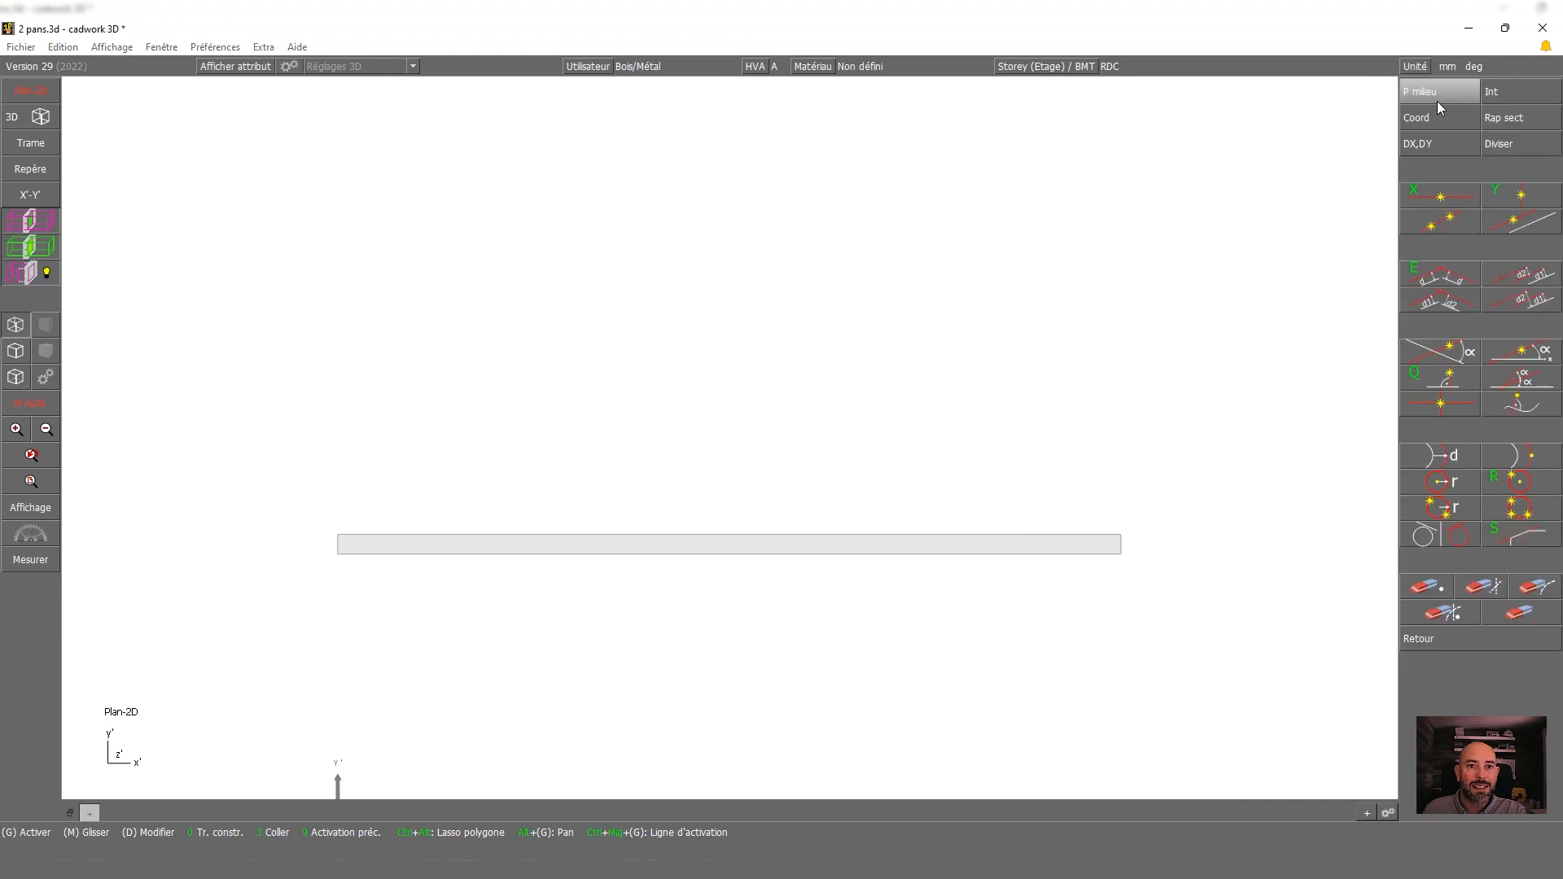
{"action": "left_click", "coordinate": [1456, 277]}
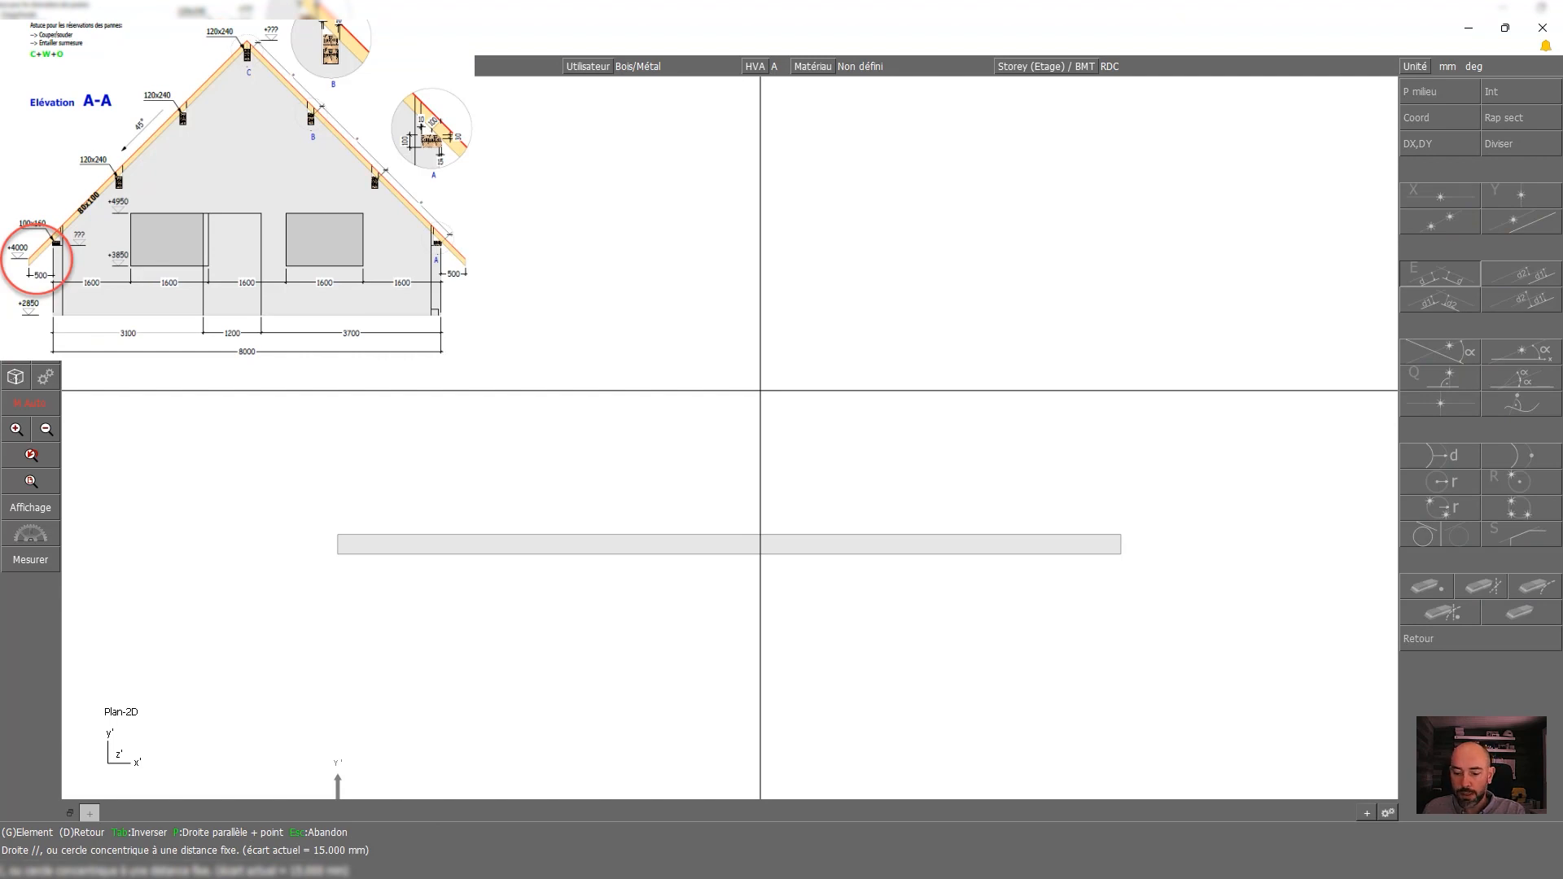
{"action": "type", "text": "4000-2850"}
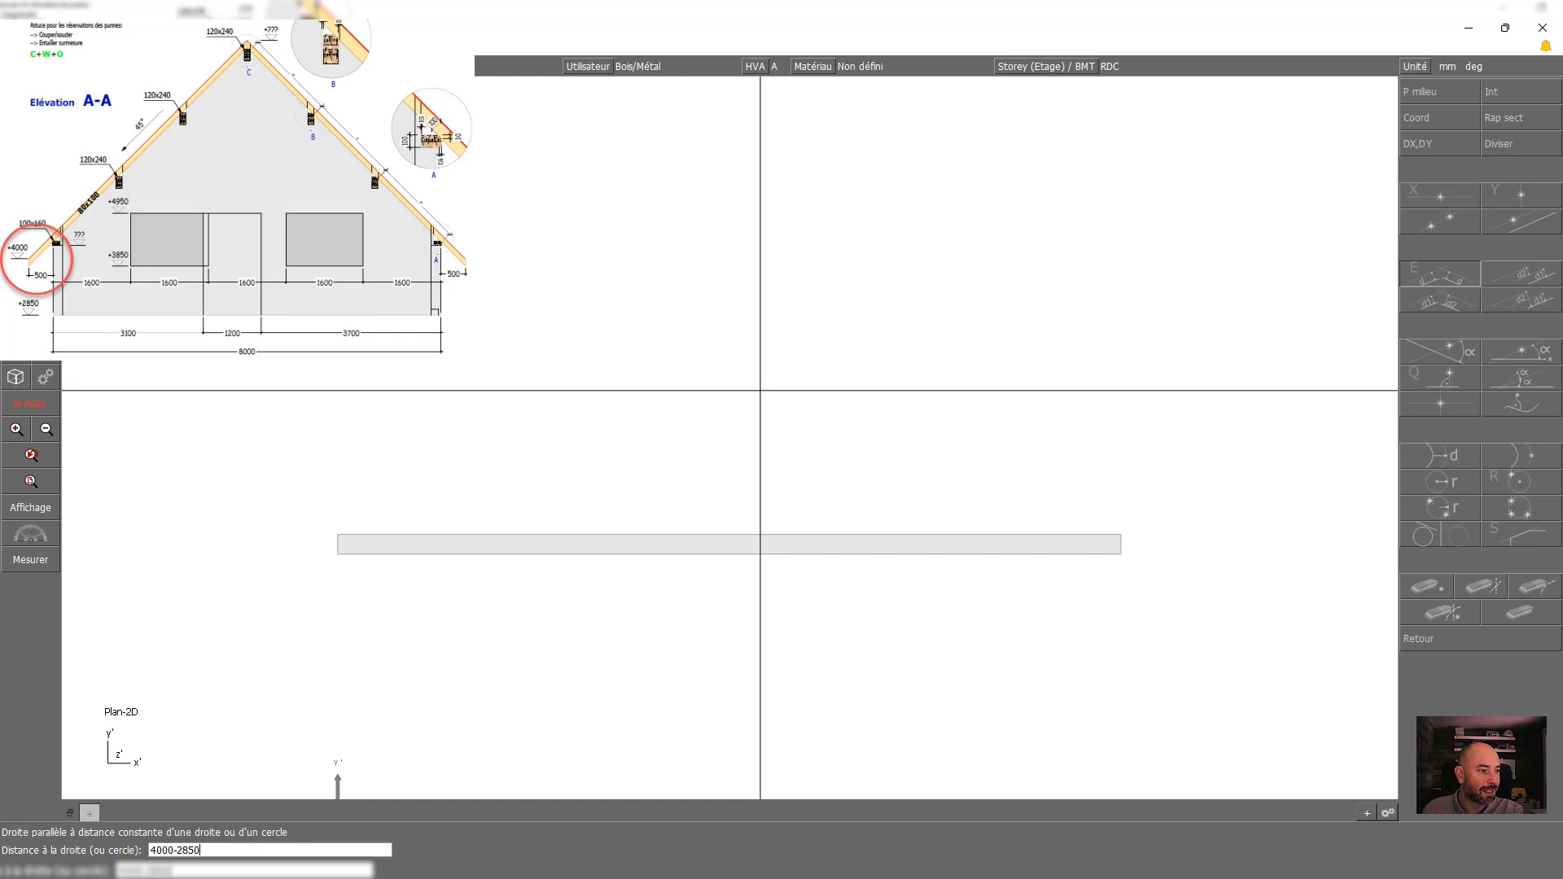
{"action": "key", "text": "Return"}
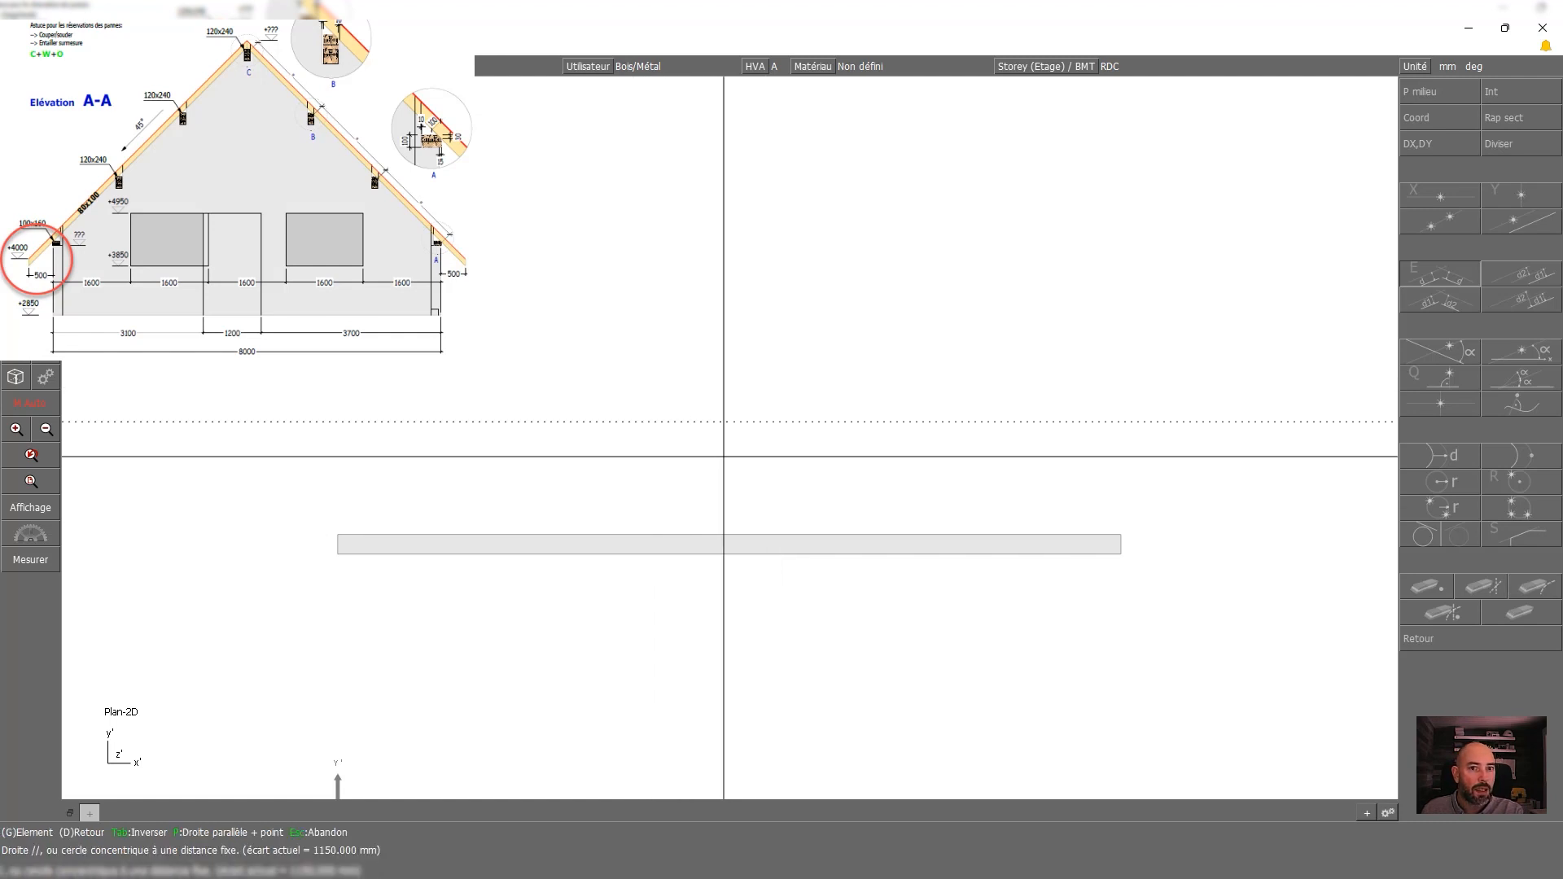
Add vertical parallel construction lines 500 mm outside both ends of the slab
{"action": "type", "text": "500"}
{"action": "key", "text": "Return"}
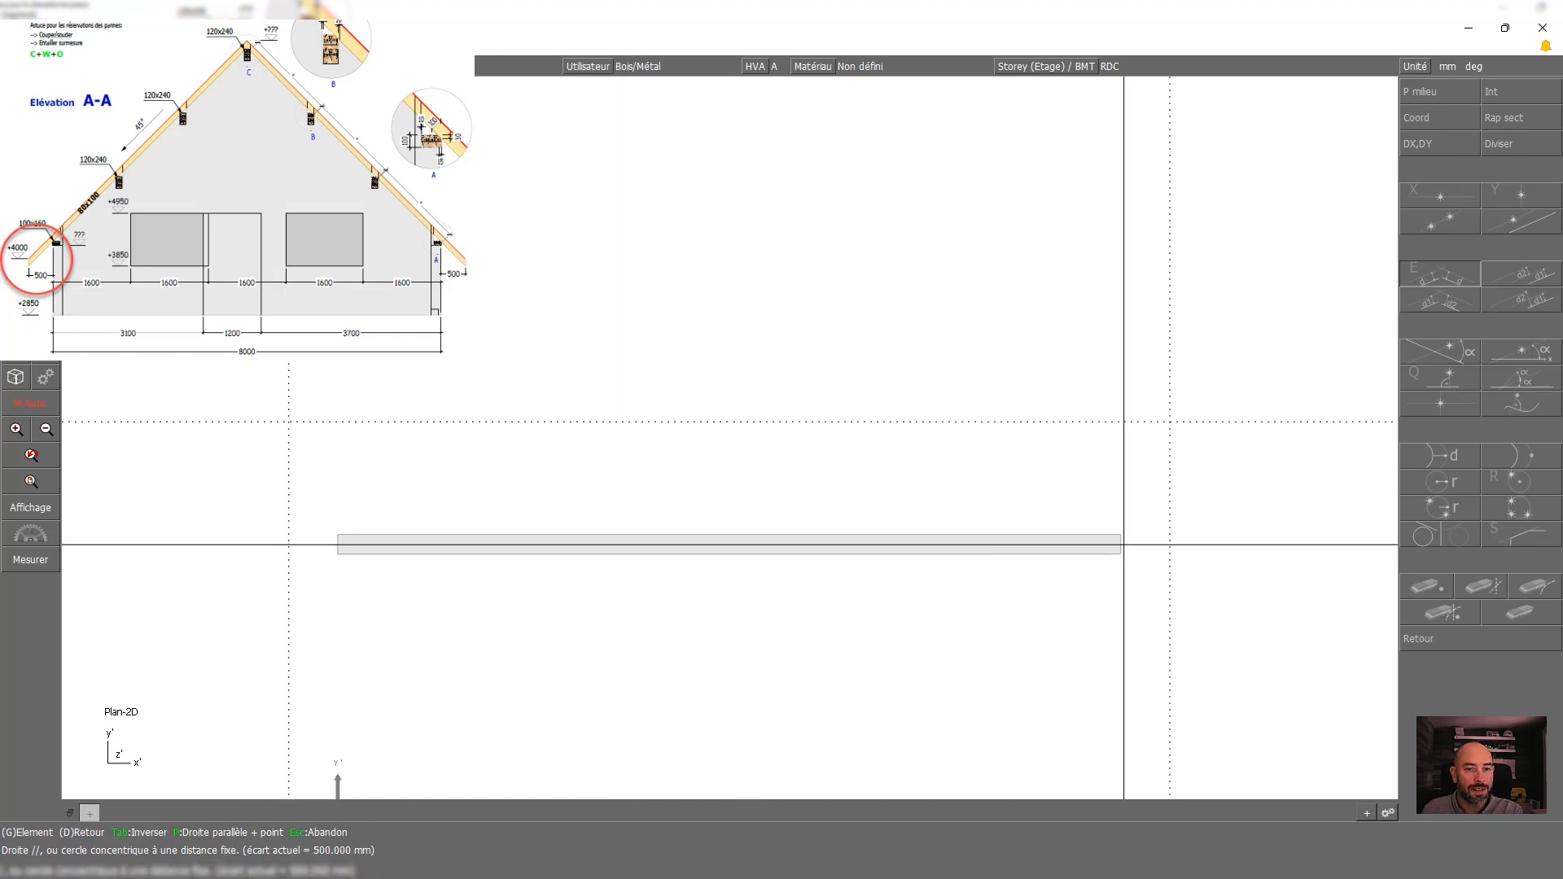
{"action": "left_click", "coordinate": [1111, 545]}
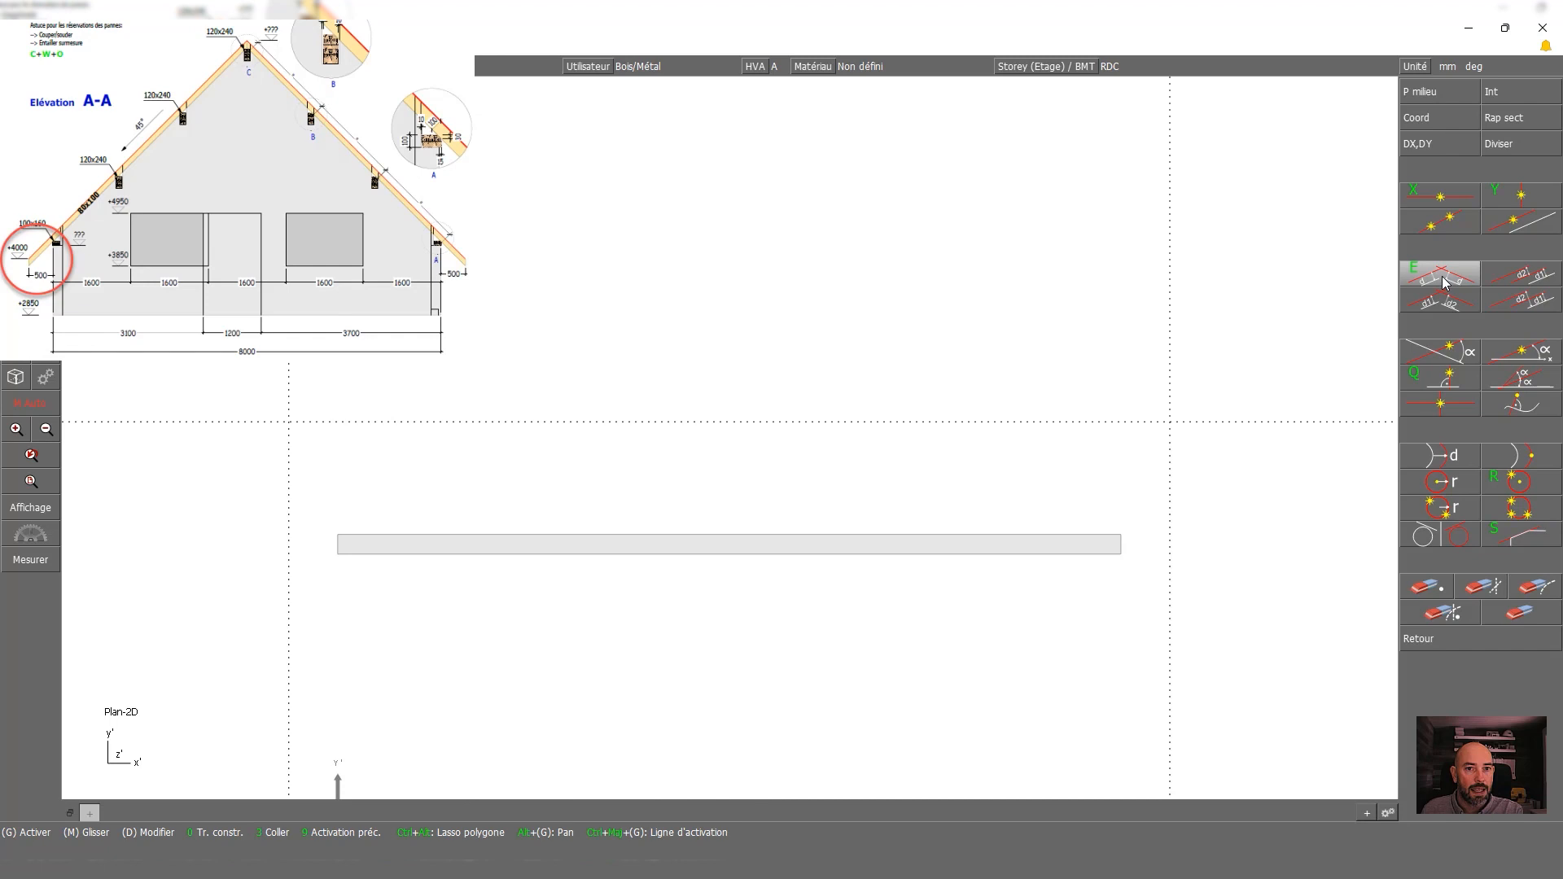
Add 45° construction lines through both eave intersections, inverting the second one so the two roof slopes meet at the ridge
{"action": "left_click", "coordinate": [1529, 354]}
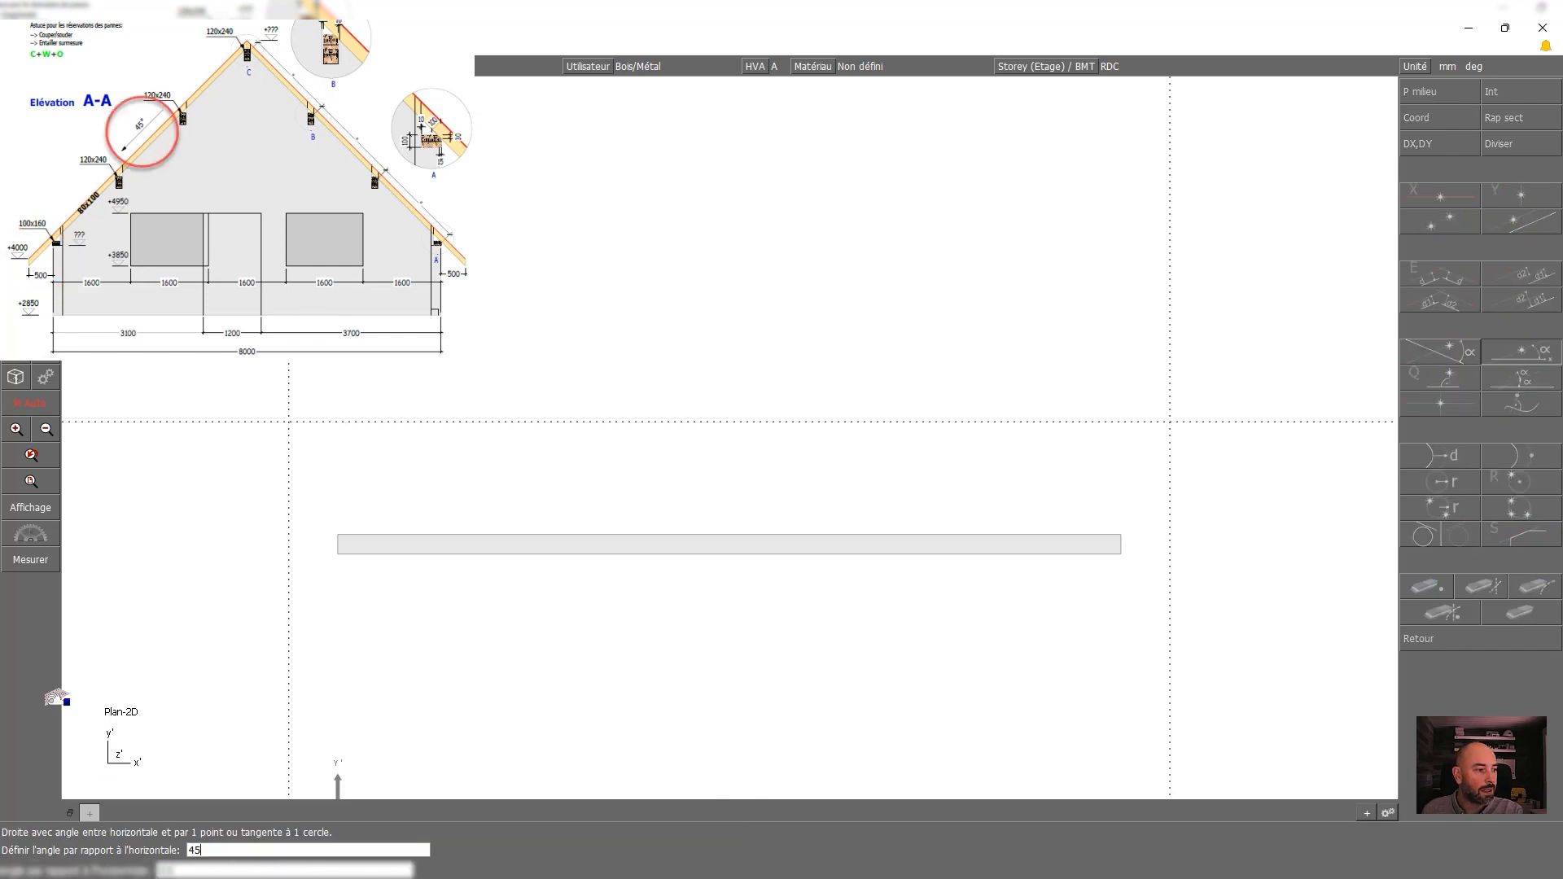
{"action": "key", "text": "Return"}
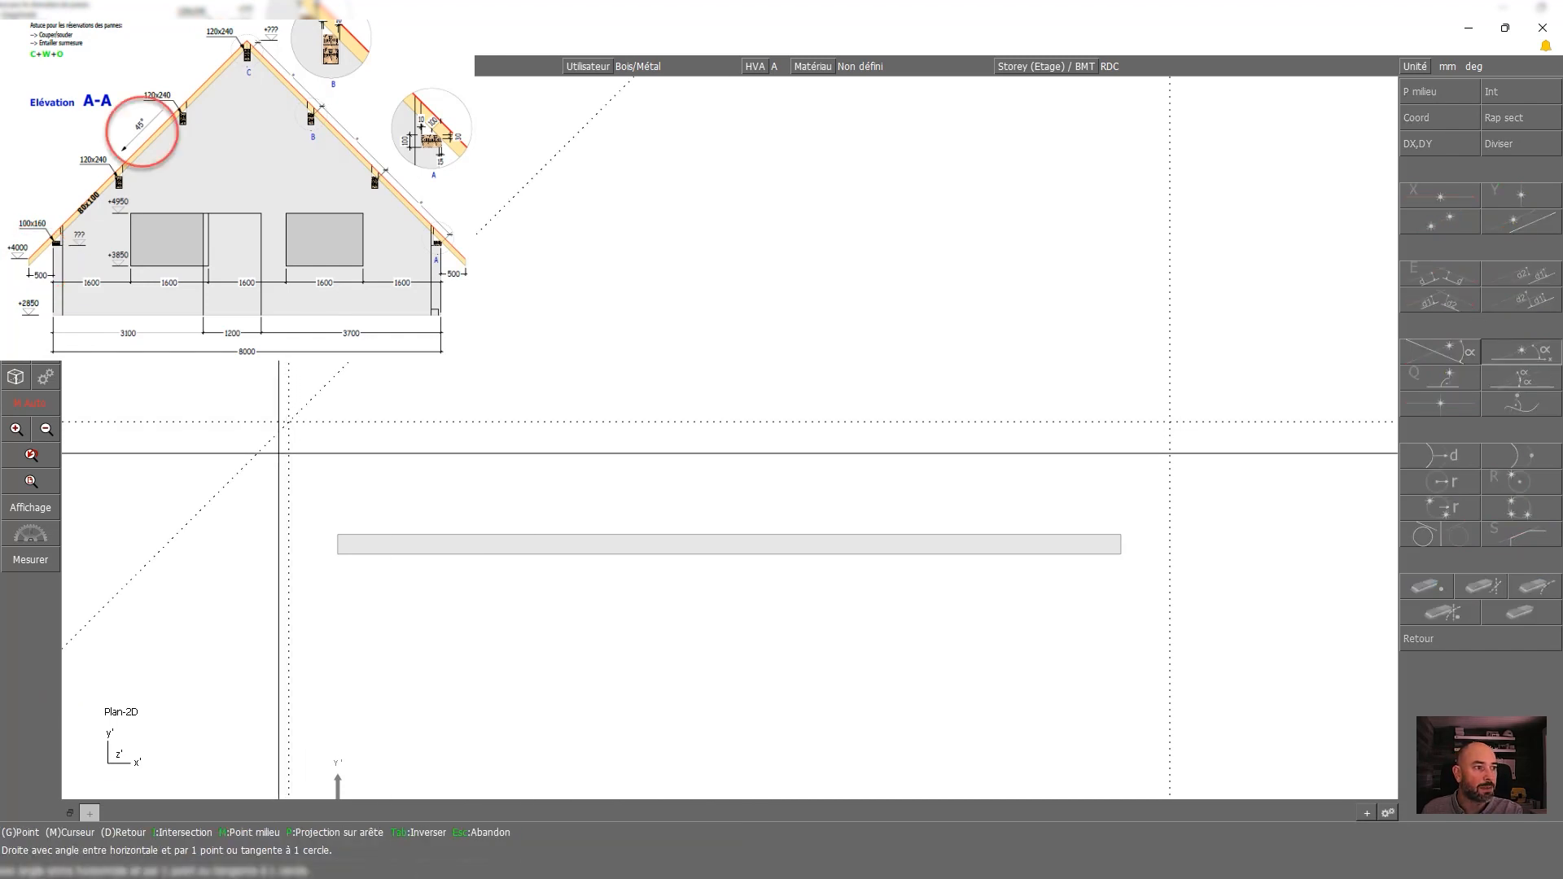
{"action": "left_click", "coordinate": [1170, 422]}
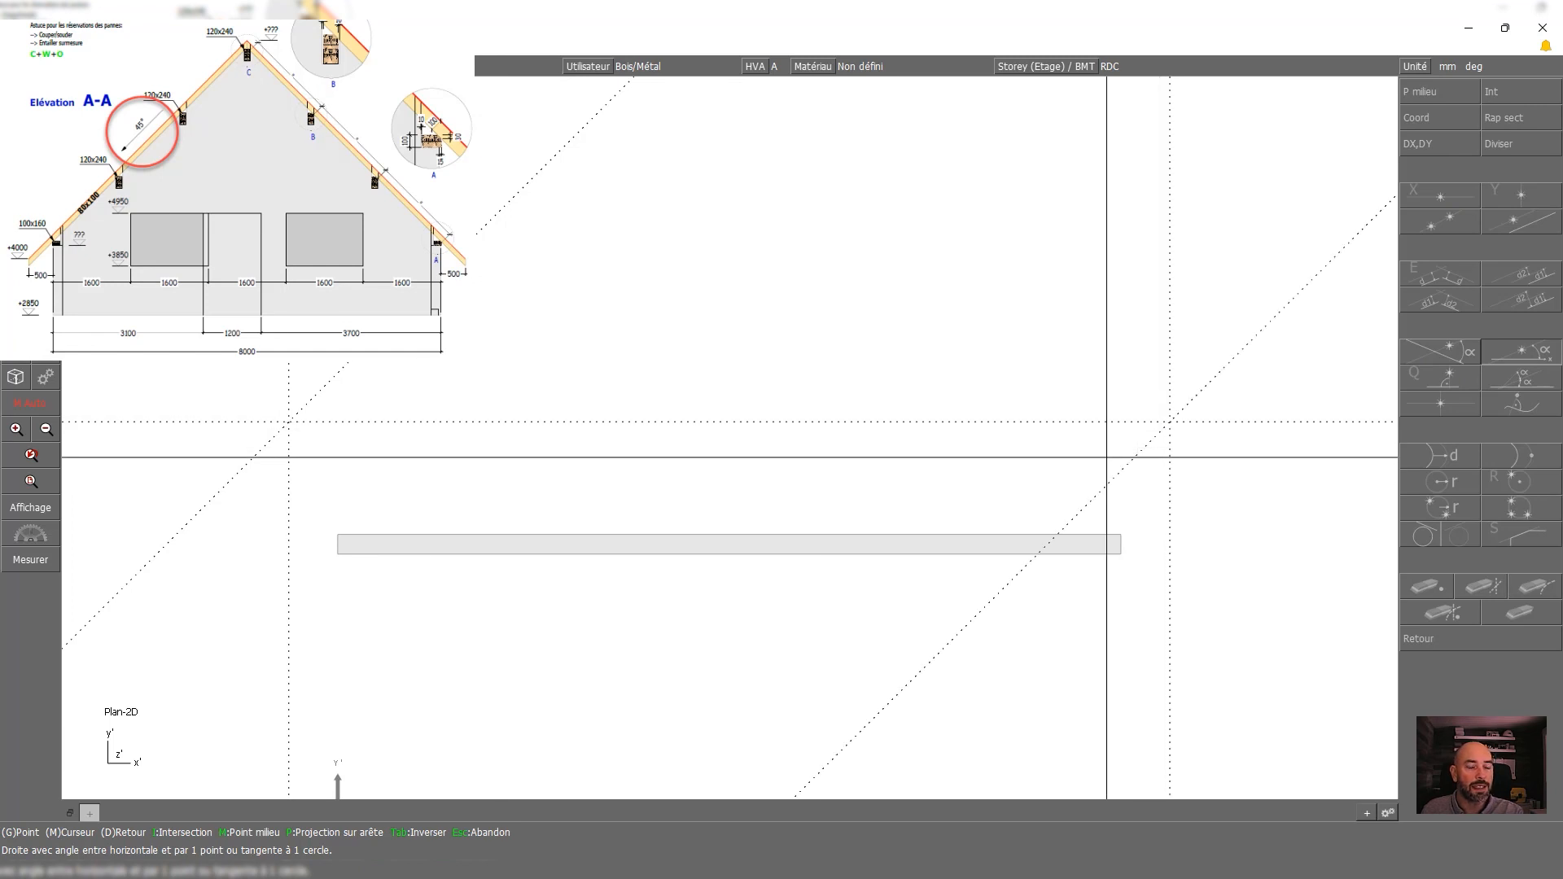
{"action": "key", "text": "Escape"}
{"action": "key", "text": "Escape"}
{"action": "scroll", "coordinate": [716, 391], "scroll_direction": "down", "scroll_amount": 2}
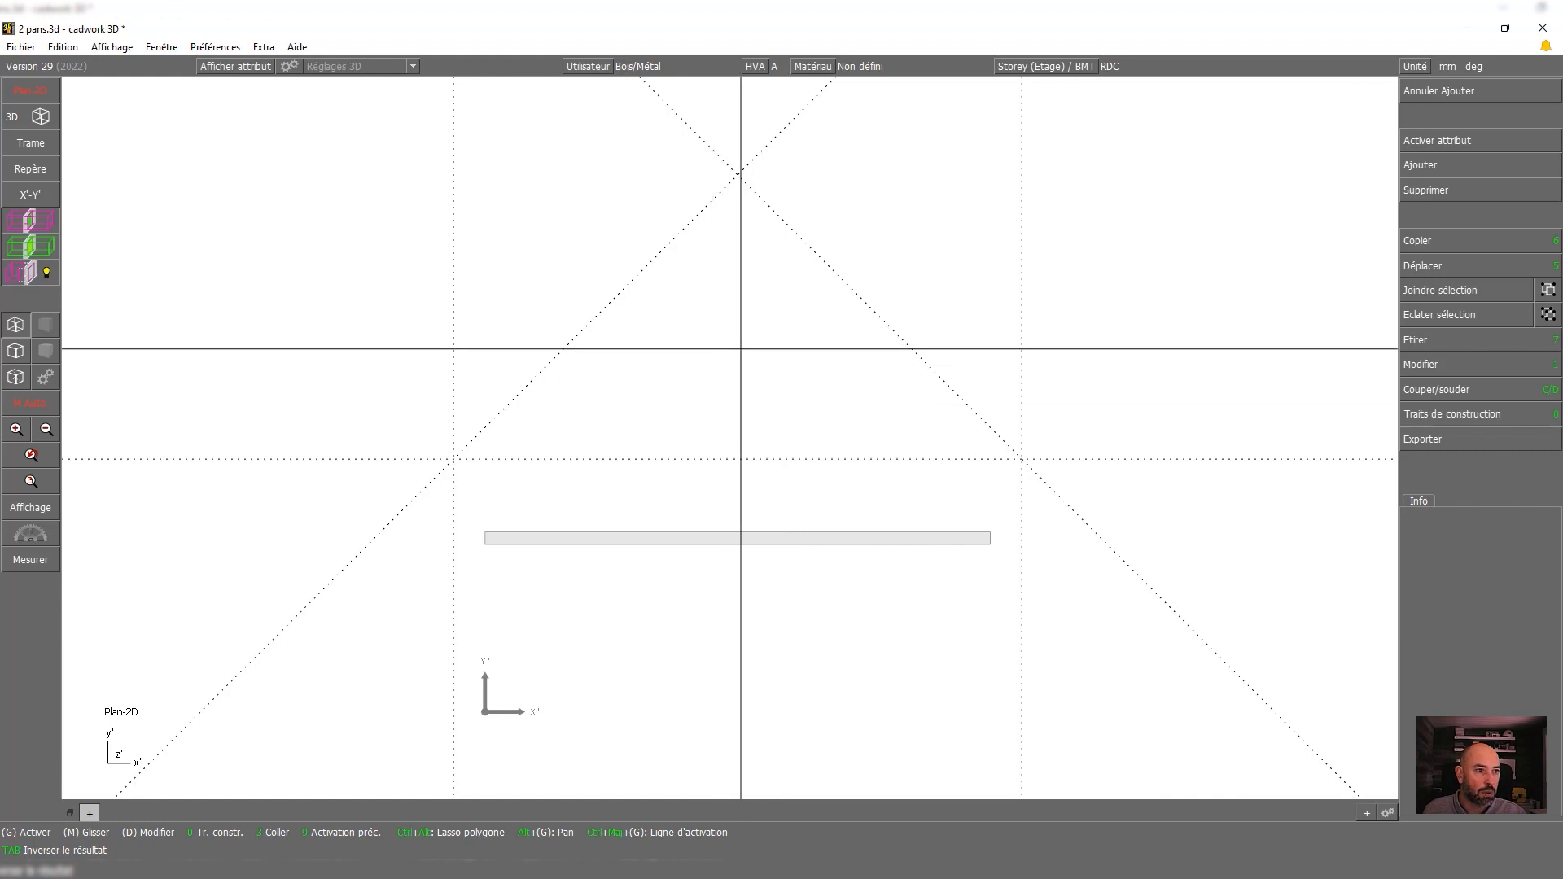
{"action": "scroll", "coordinate": [747, 364], "scroll_direction": "up", "scroll_amount": 2}
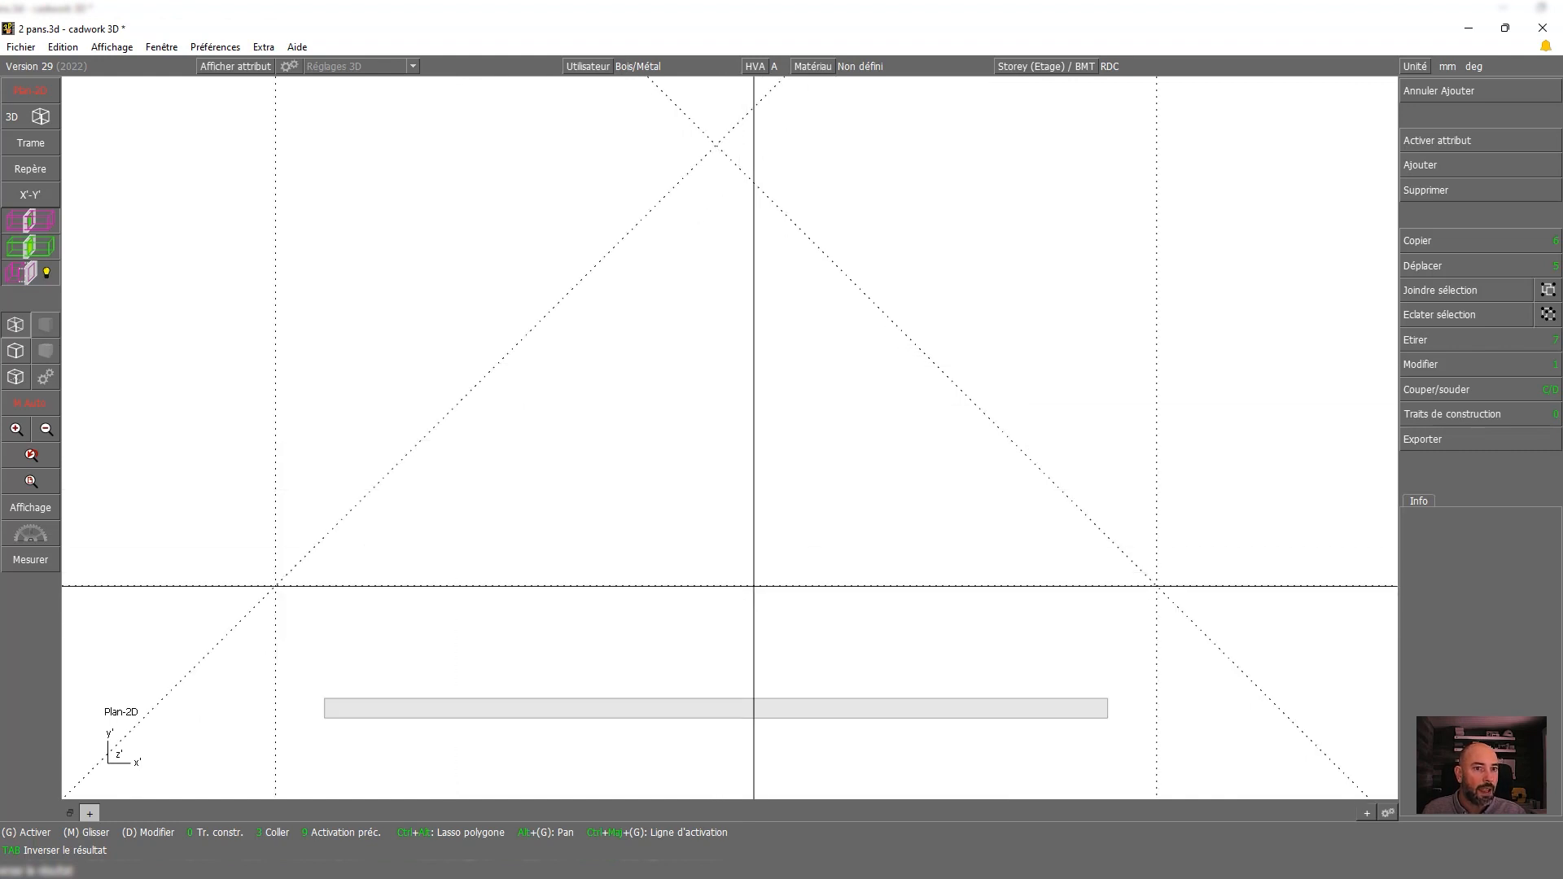
Create roof covering surfaces in Couverture material, named Tuiles, 10000 mm deep, from one eave over the ridge to the other
{"action": "left_click", "coordinate": [1413, 167]}
{"action": "left_click", "coordinate": [1449, 166]}
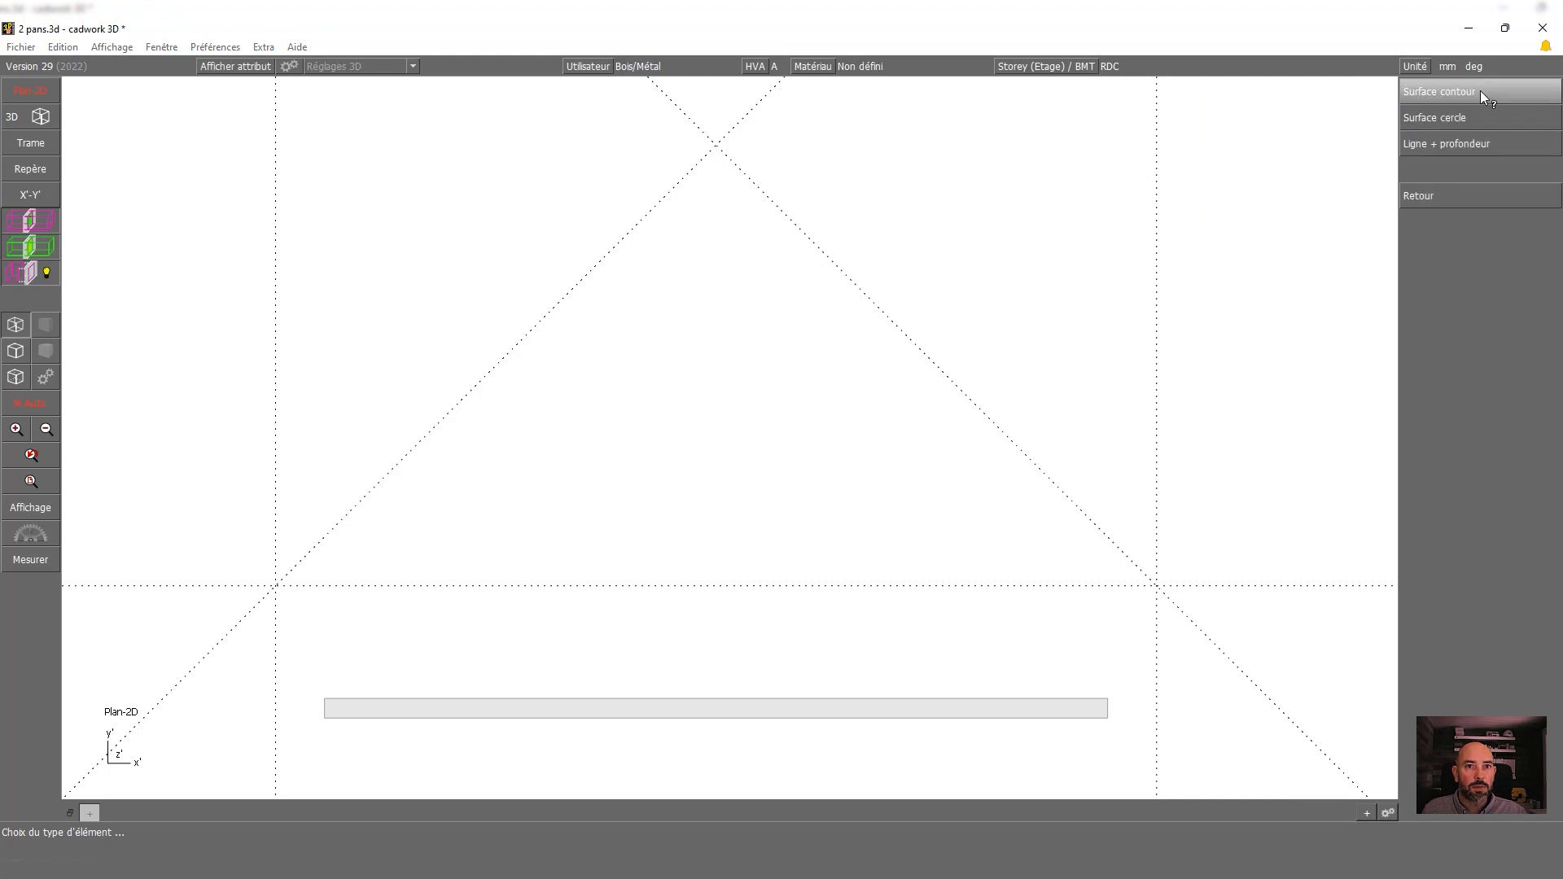
{"action": "left_click", "coordinate": [1475, 145]}
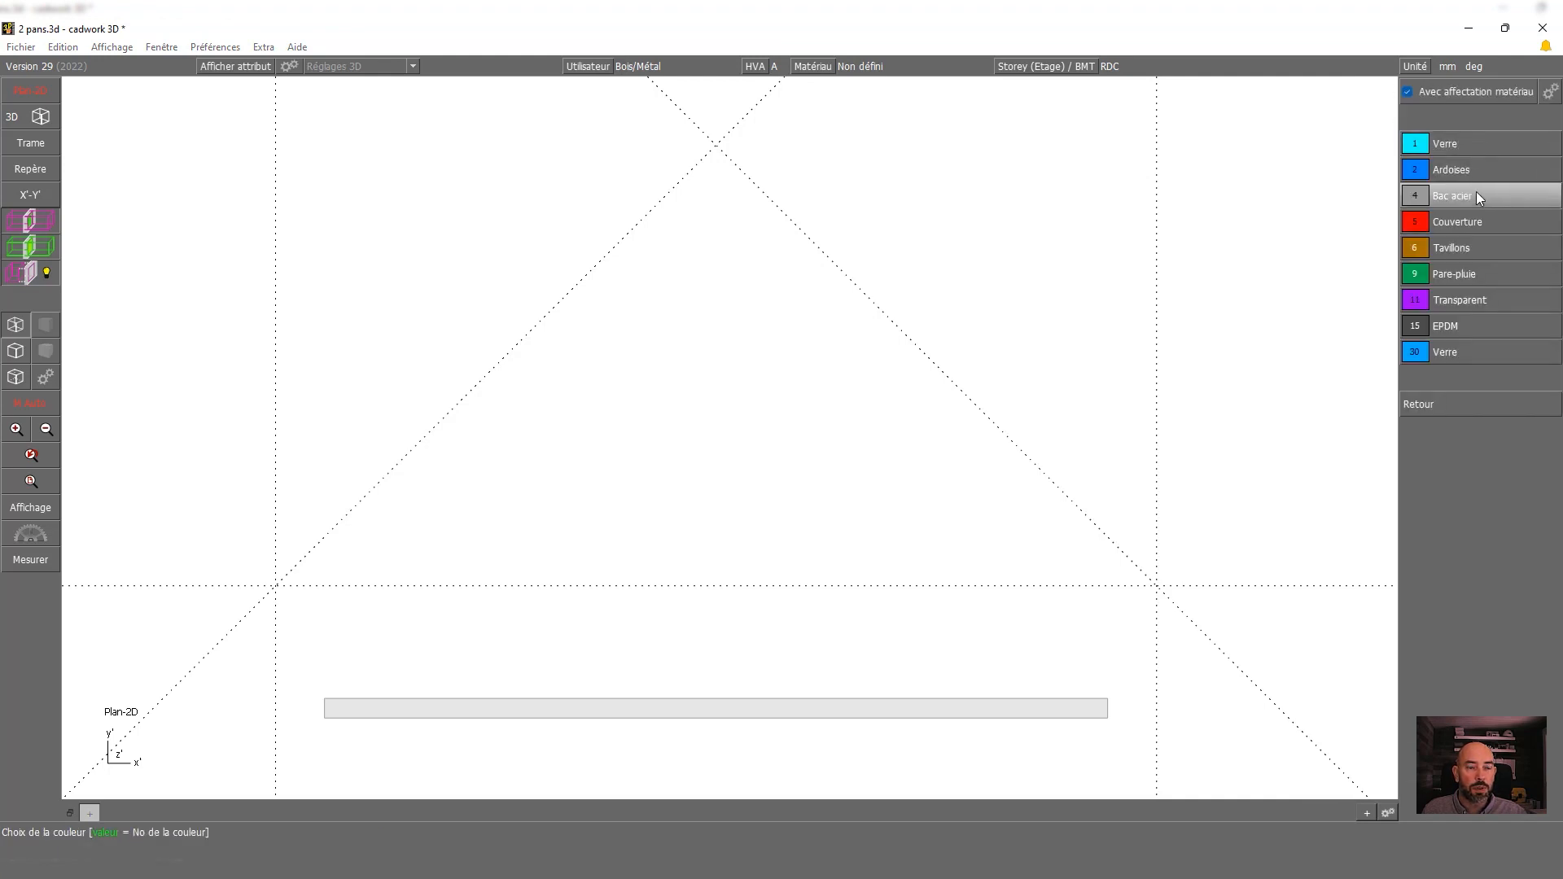
{"action": "left_click", "coordinate": [1482, 222]}
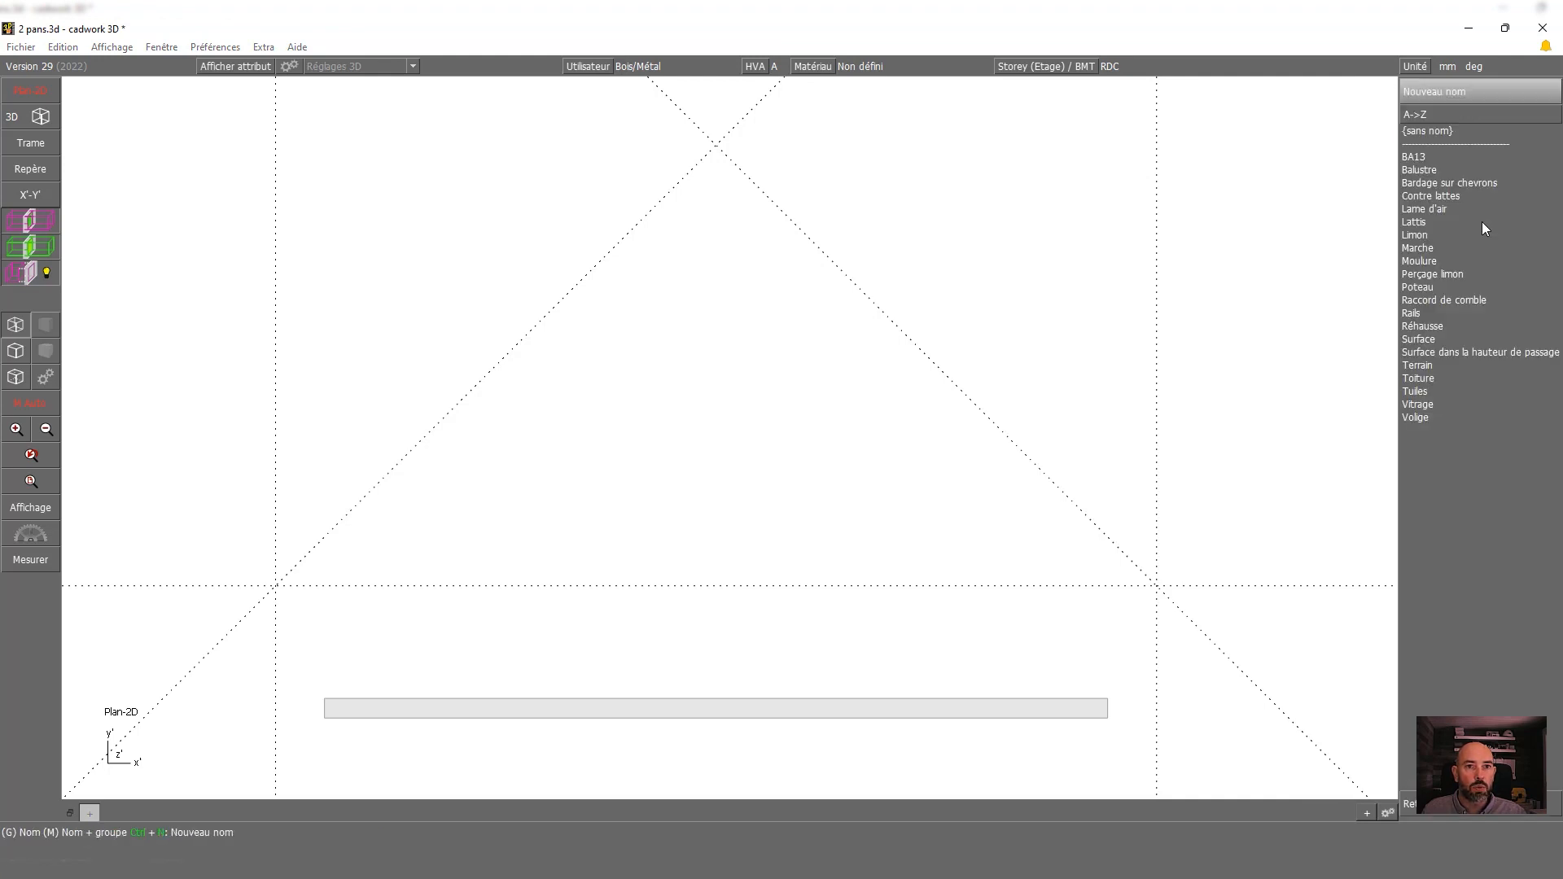
{"action": "left_click", "coordinate": [1445, 390]}
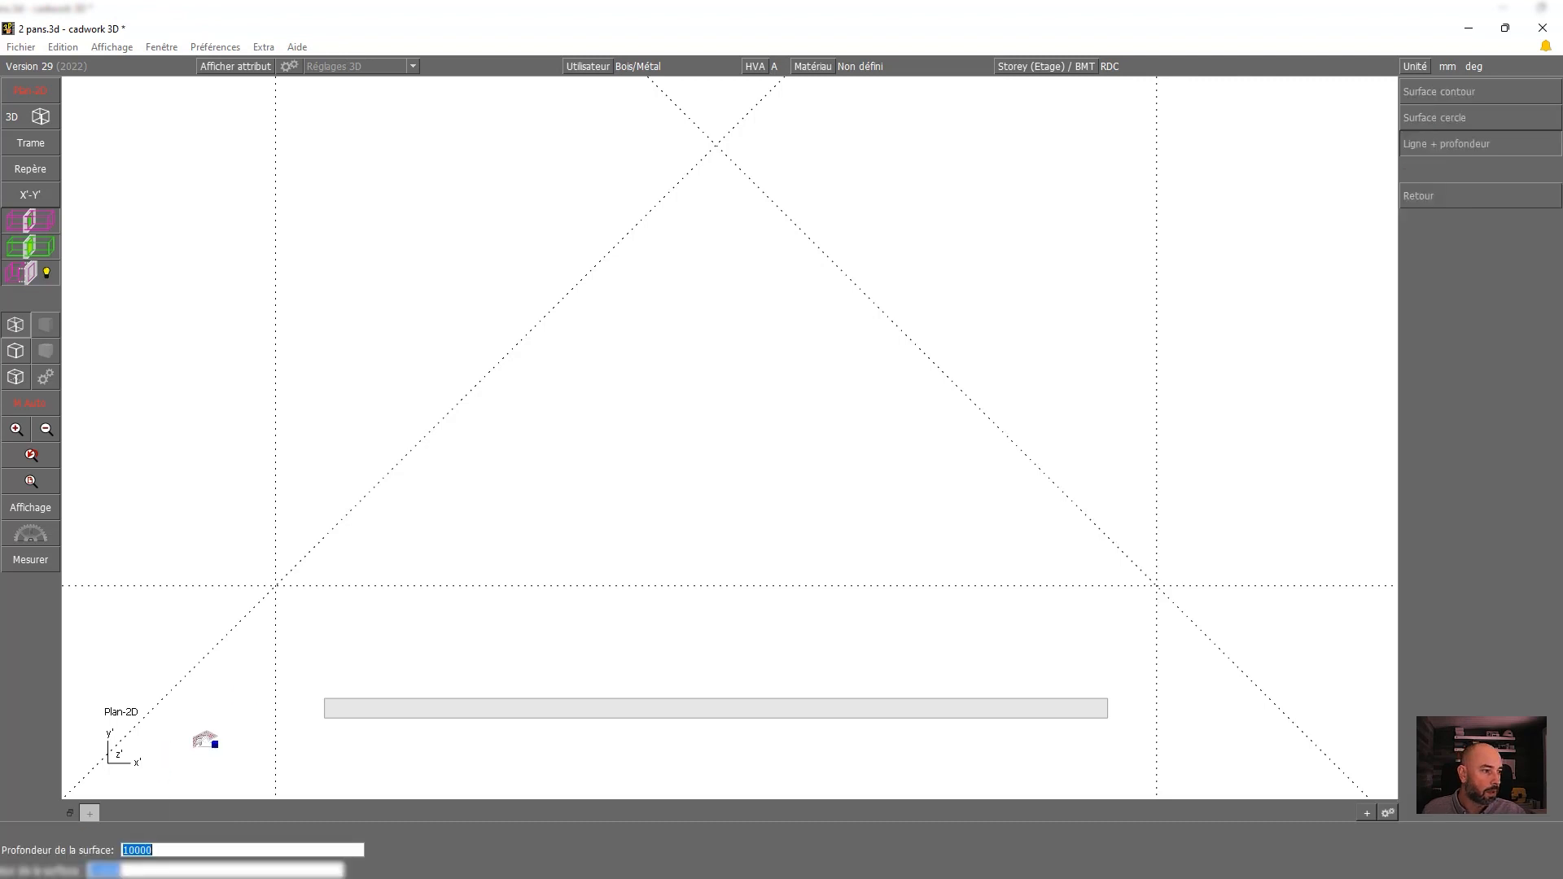
{"action": "key", "text": "Return"}
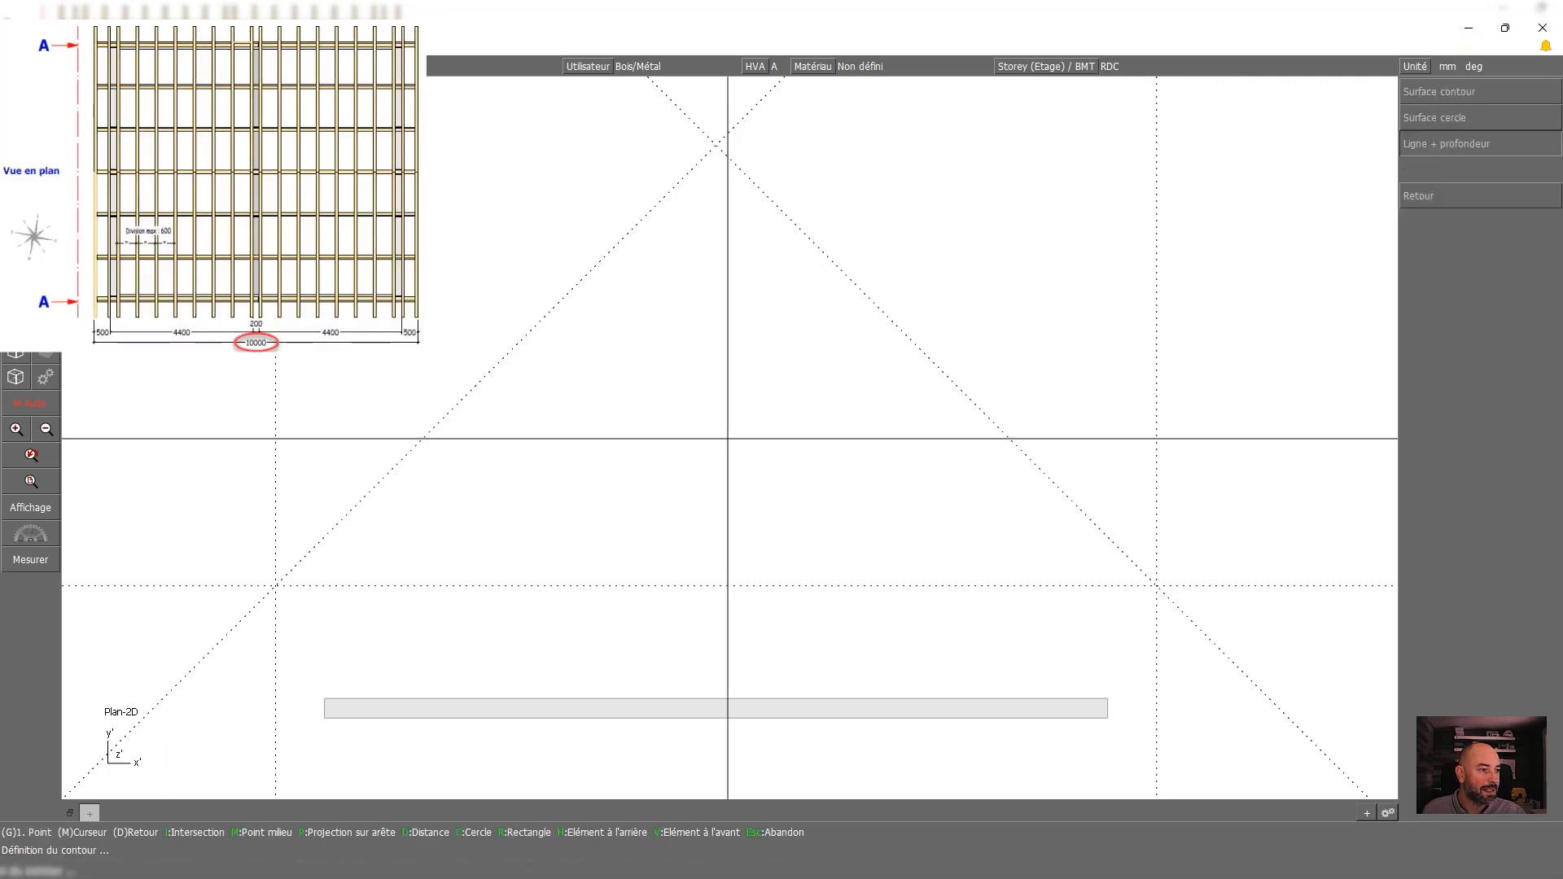
{"action": "left_click", "coordinate": [276, 585]}
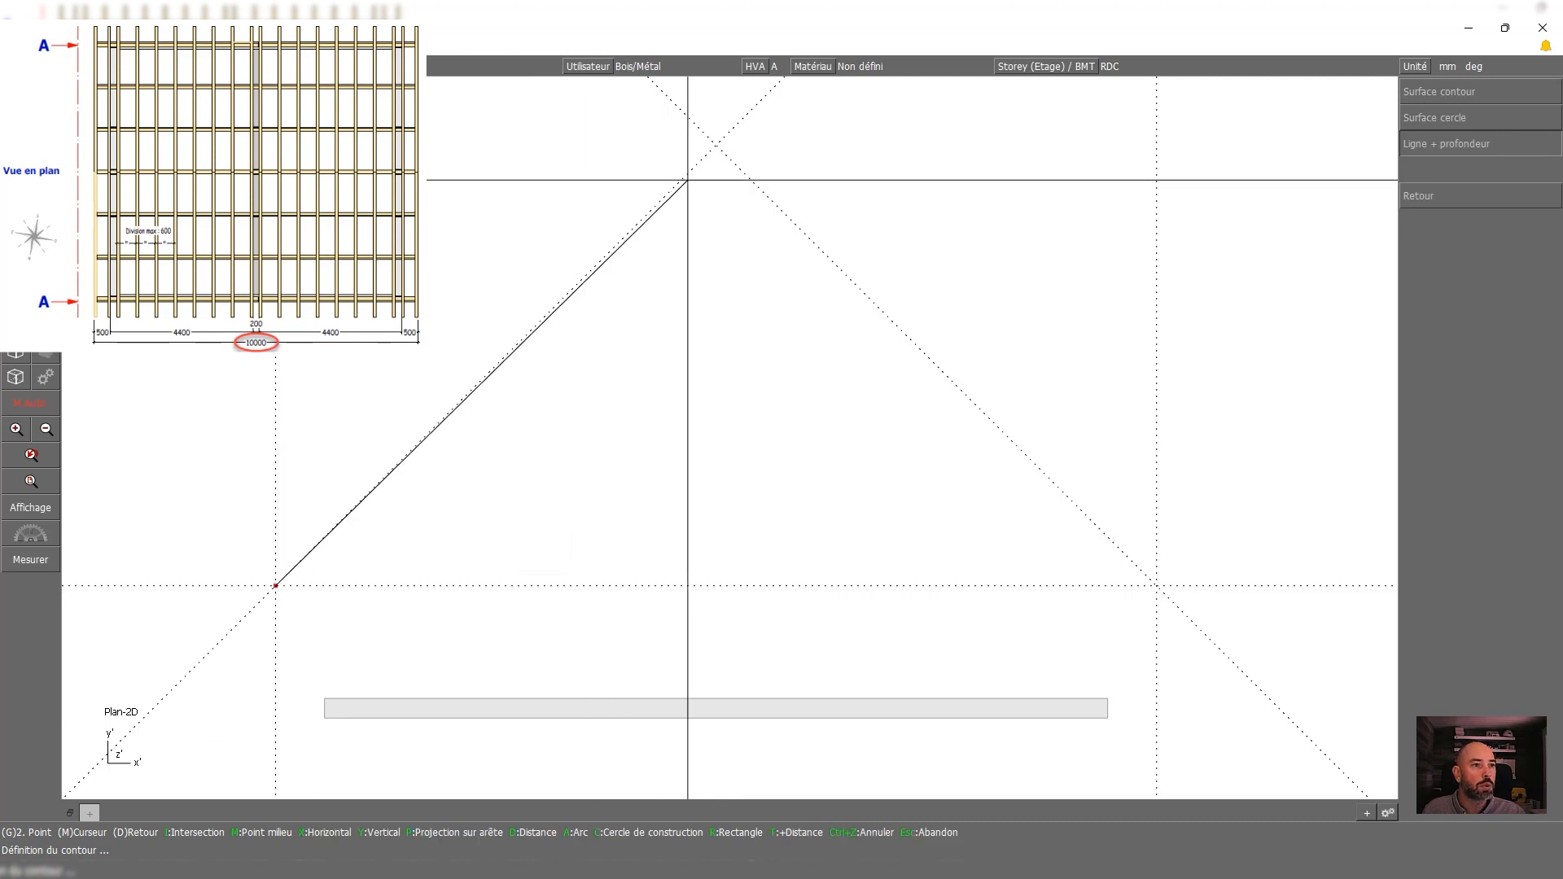
{"action": "left_click", "coordinate": [716, 146]}
{"action": "left_click", "coordinate": [715, 146]}
{"action": "left_click", "coordinate": [1157, 586]}
{"action": "right_click", "coordinate": [1254, 517]}
{"action": "right_click", "coordinate": [1254, 517]}
{"action": "right_click", "coordinate": [1254, 517]}
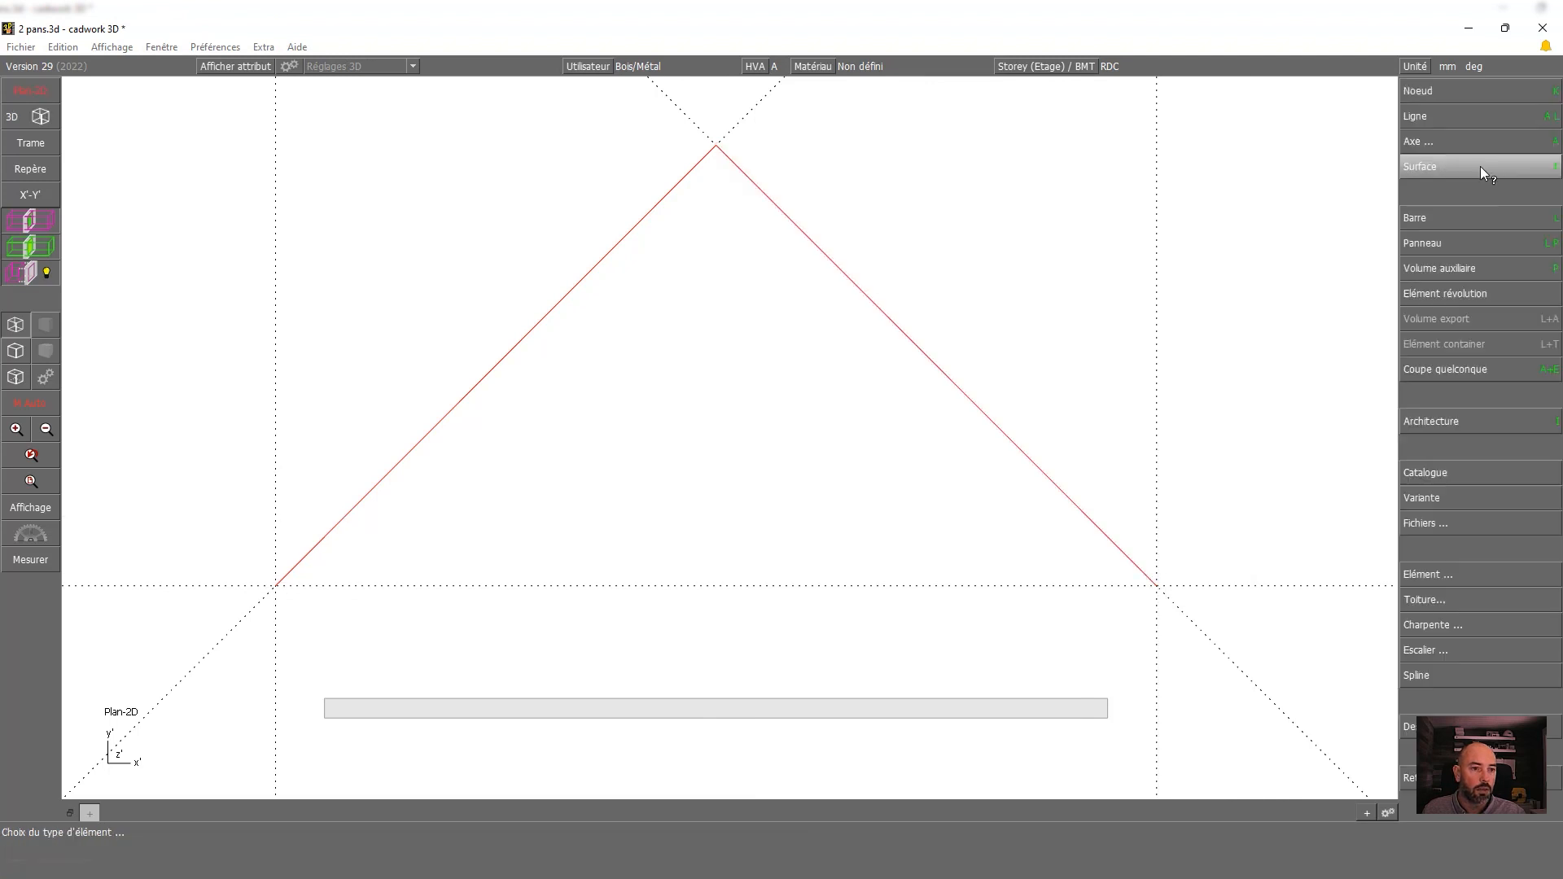
{"action": "right_click", "coordinate": [1467, 183]}
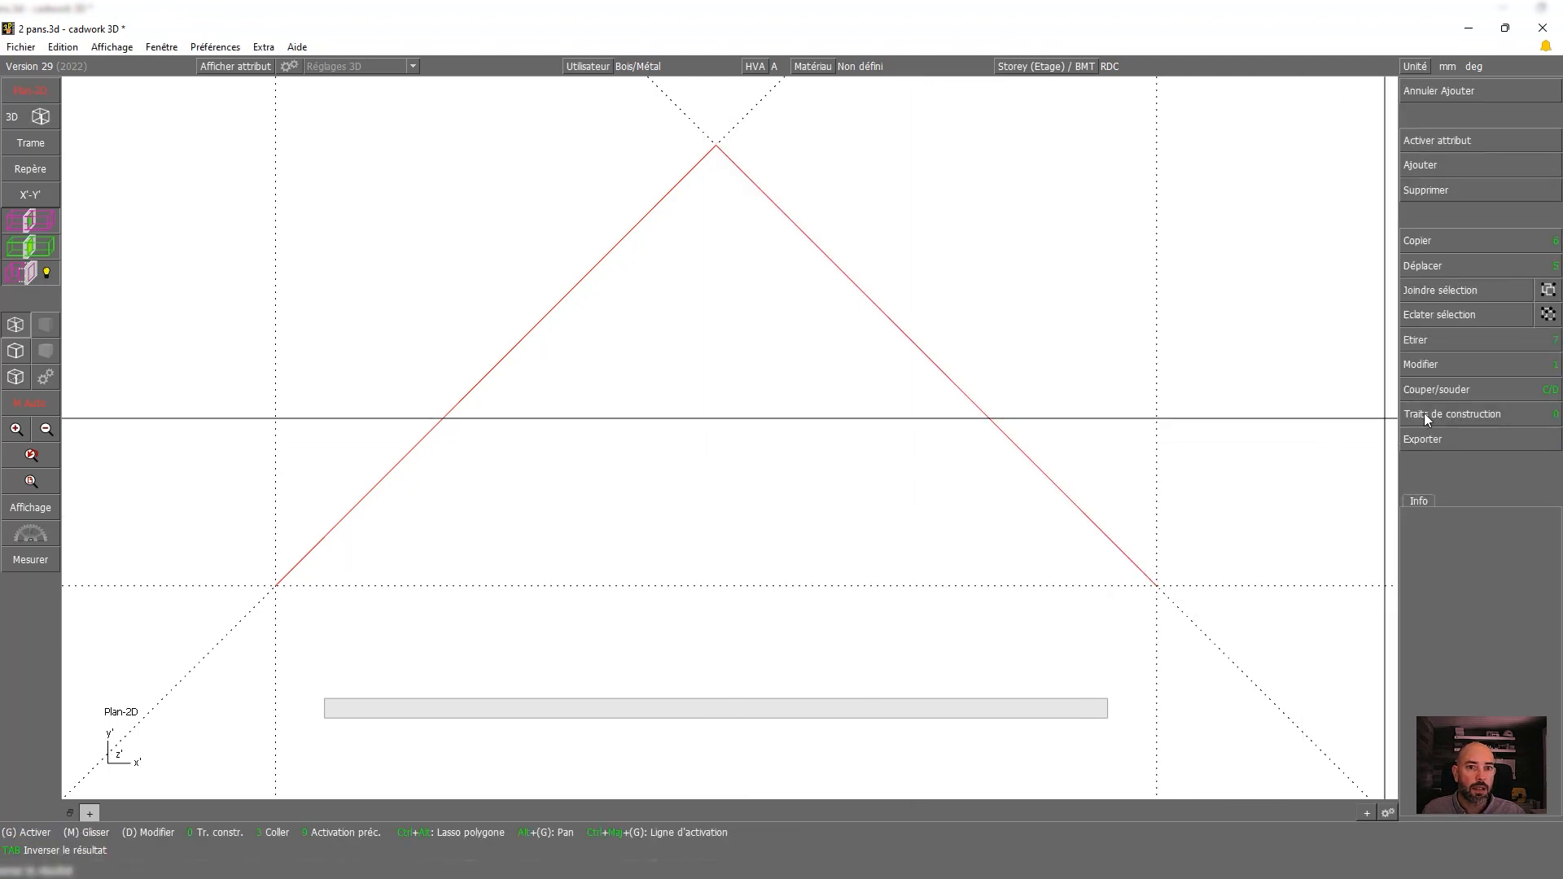
Erase all existing construction lines and add vertical construction lines through both ends of the slab
{"action": "left_click", "coordinate": [1455, 413]}
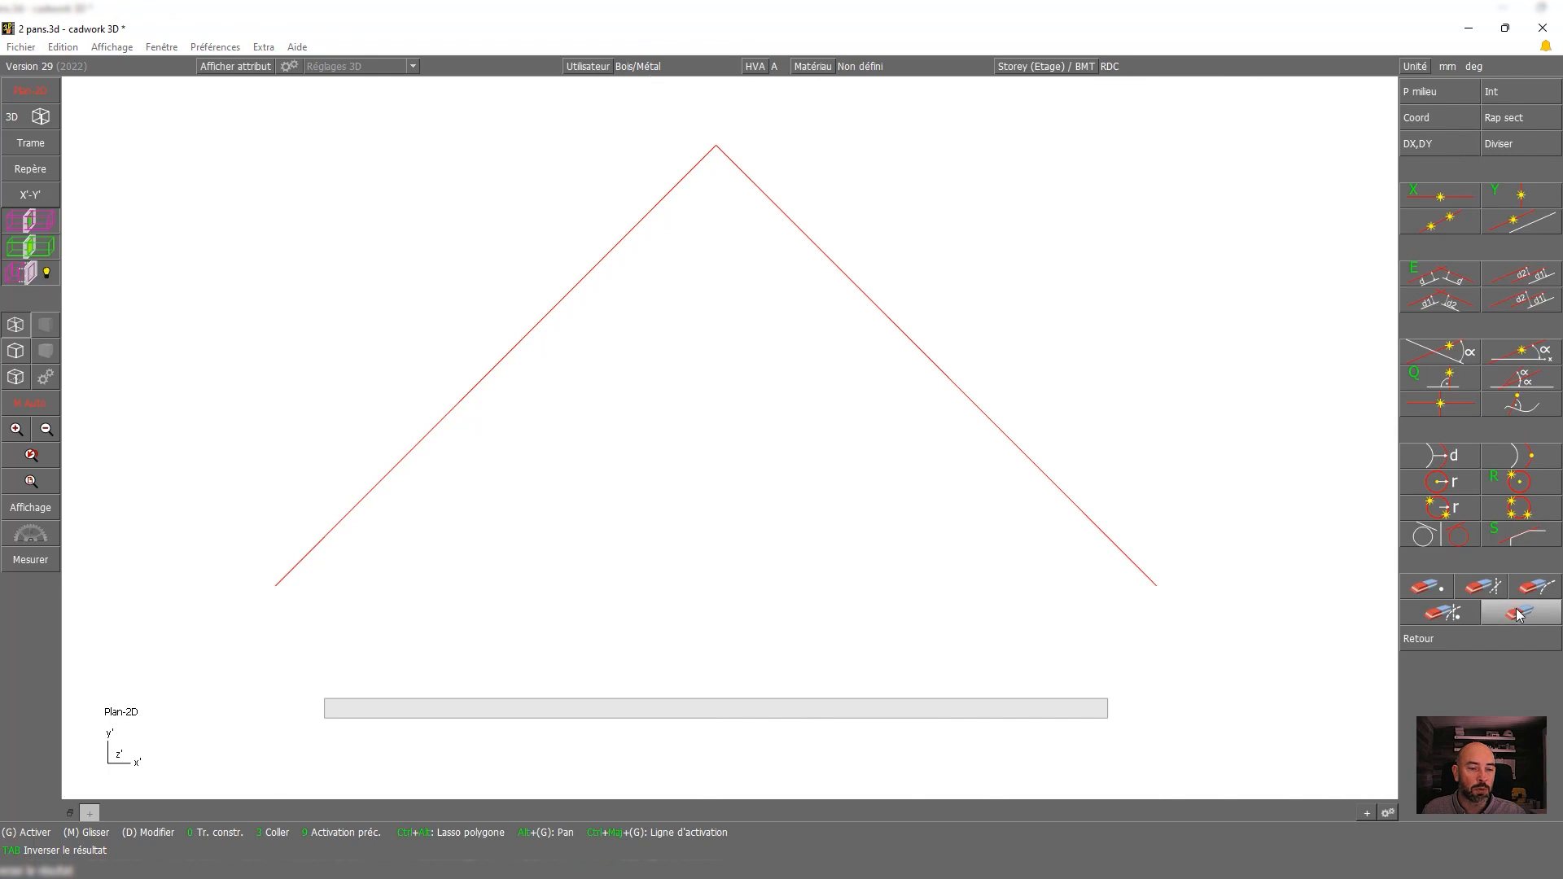
{"action": "left_click", "coordinate": [1527, 203]}
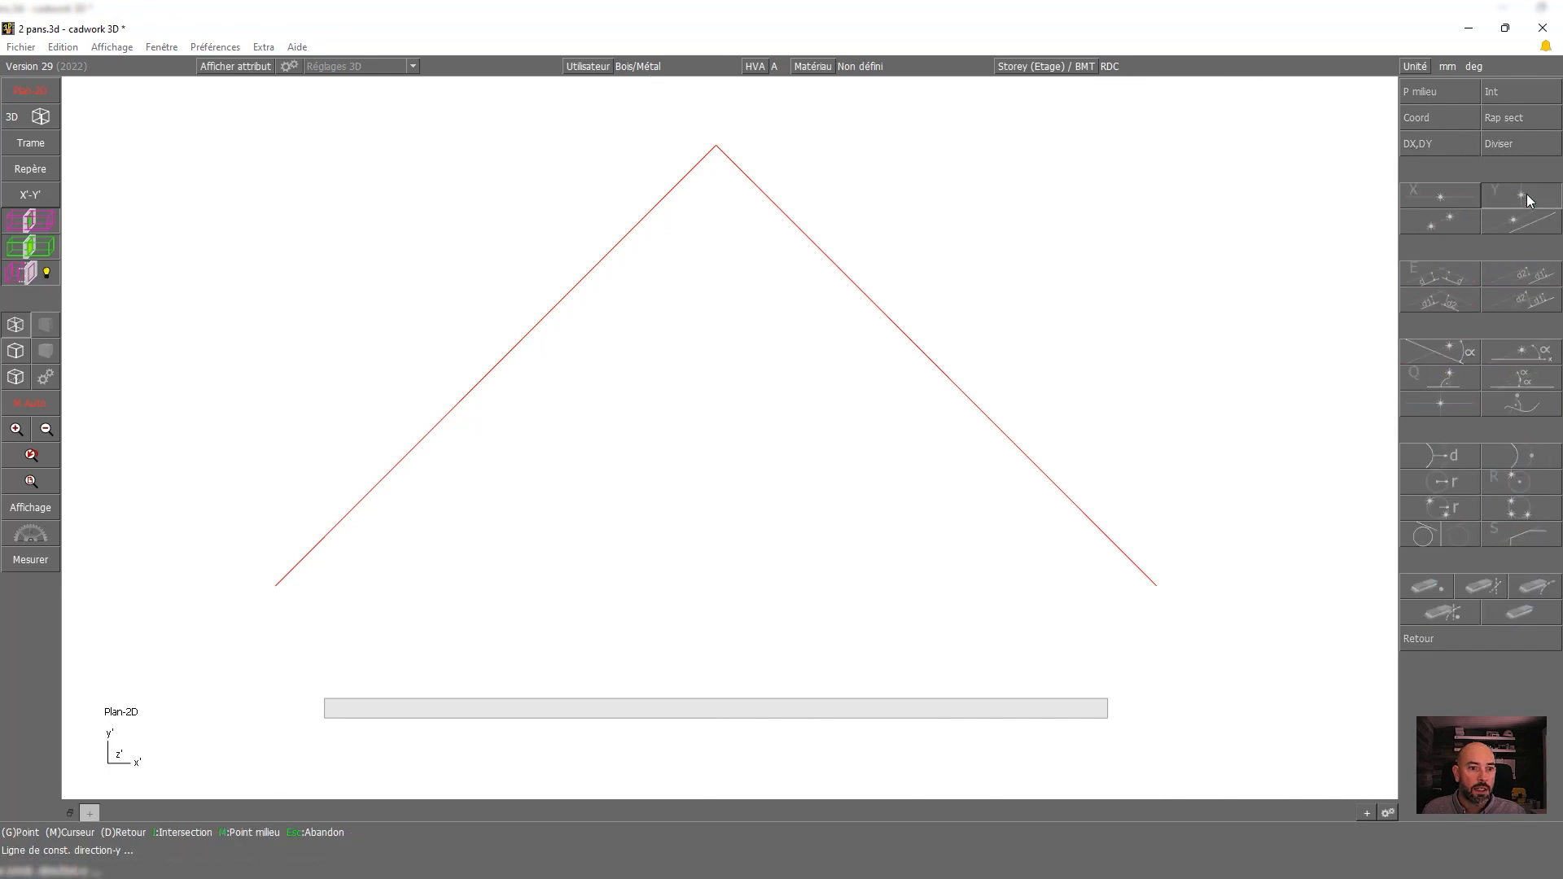
{"action": "left_click", "coordinate": [1107, 708]}
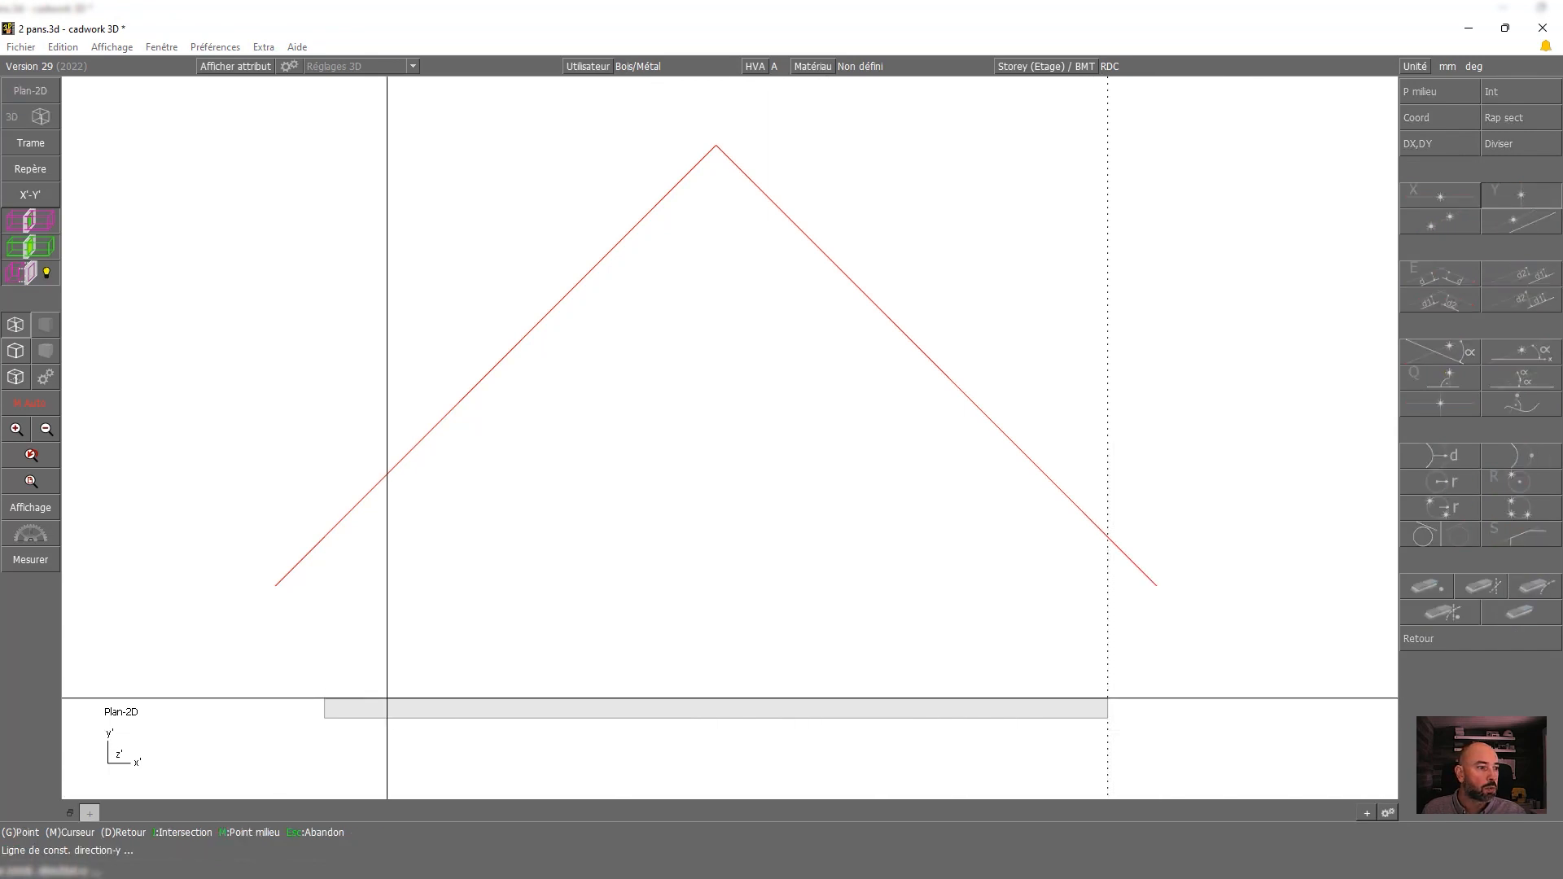
{"action": "left_click", "coordinate": [323, 699]}
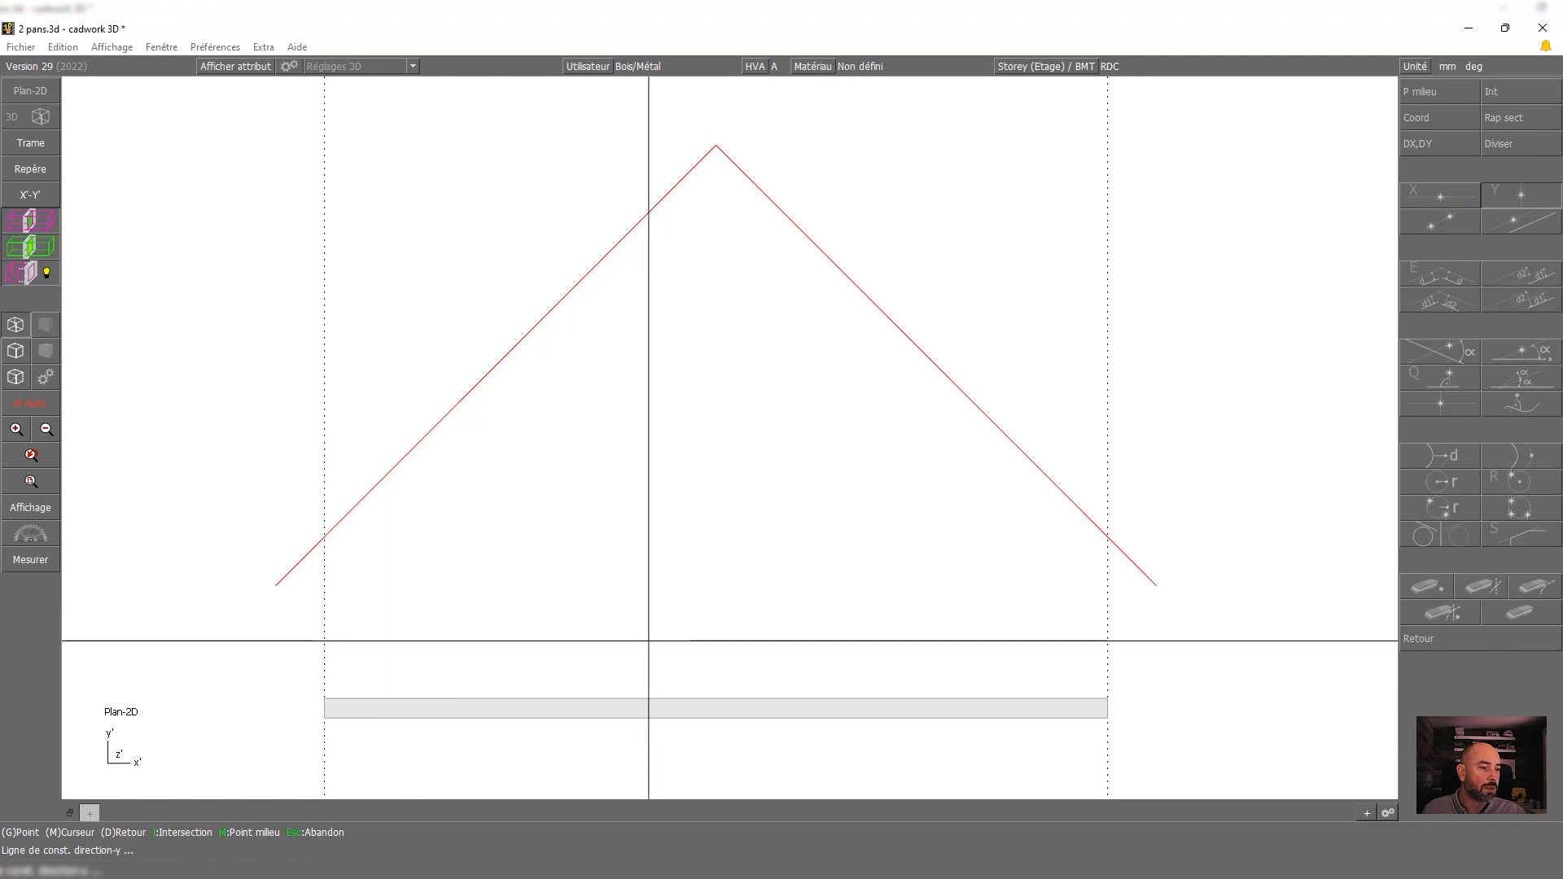
{"action": "right_click", "coordinate": [656, 576]}
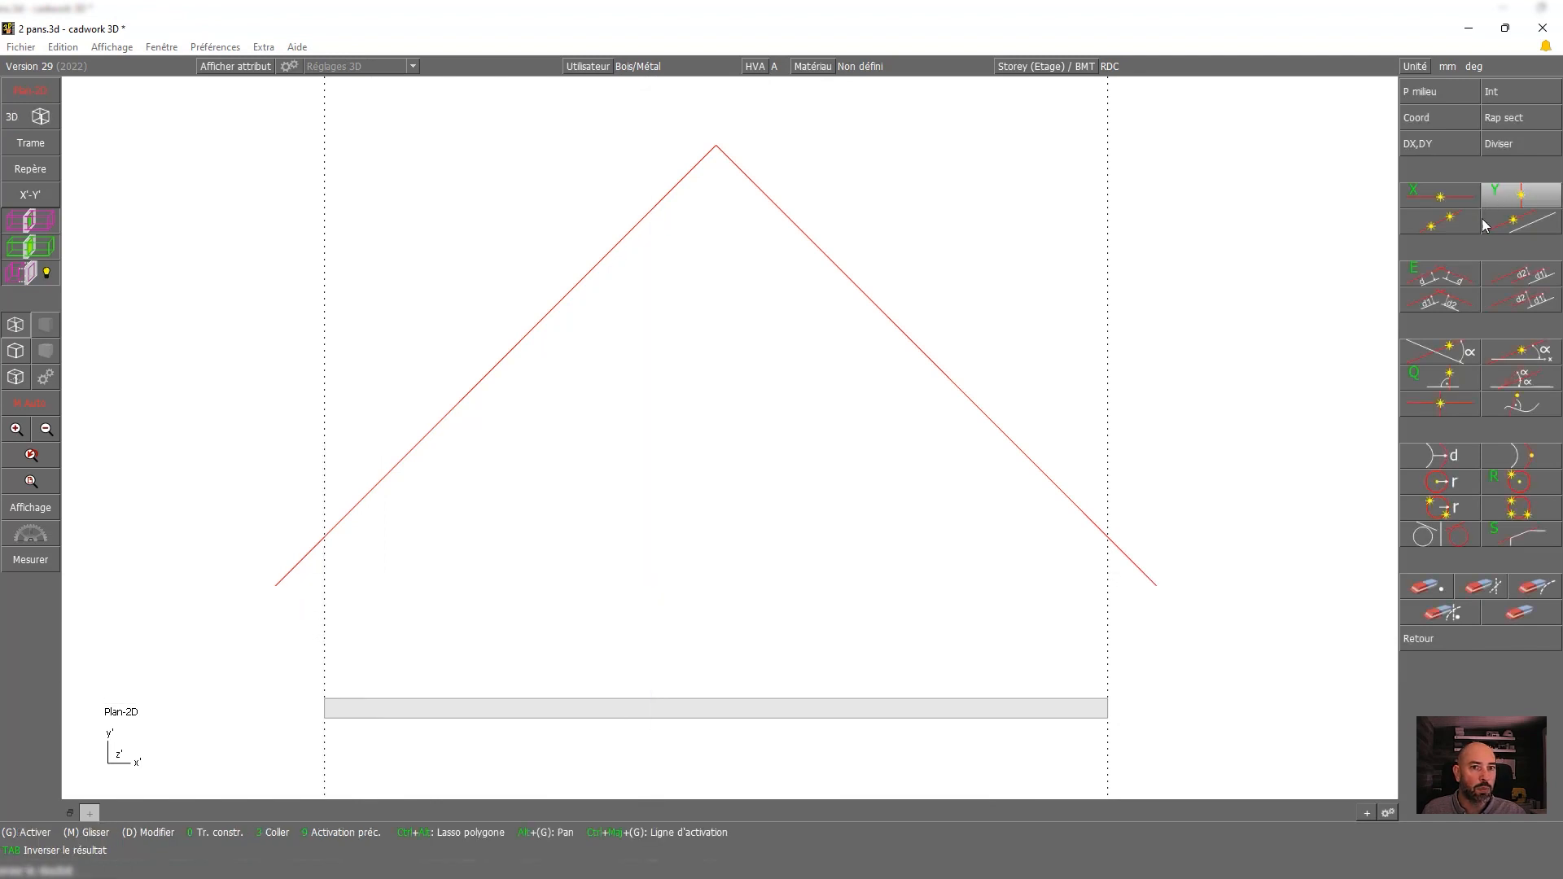
Add parallel construction lines 200 mm inside both vertical lines at the slab ends
{"action": "left_click", "coordinate": [1448, 273]}
{"action": "type", "text": "00"}
{"action": "key", "text": "Return"}
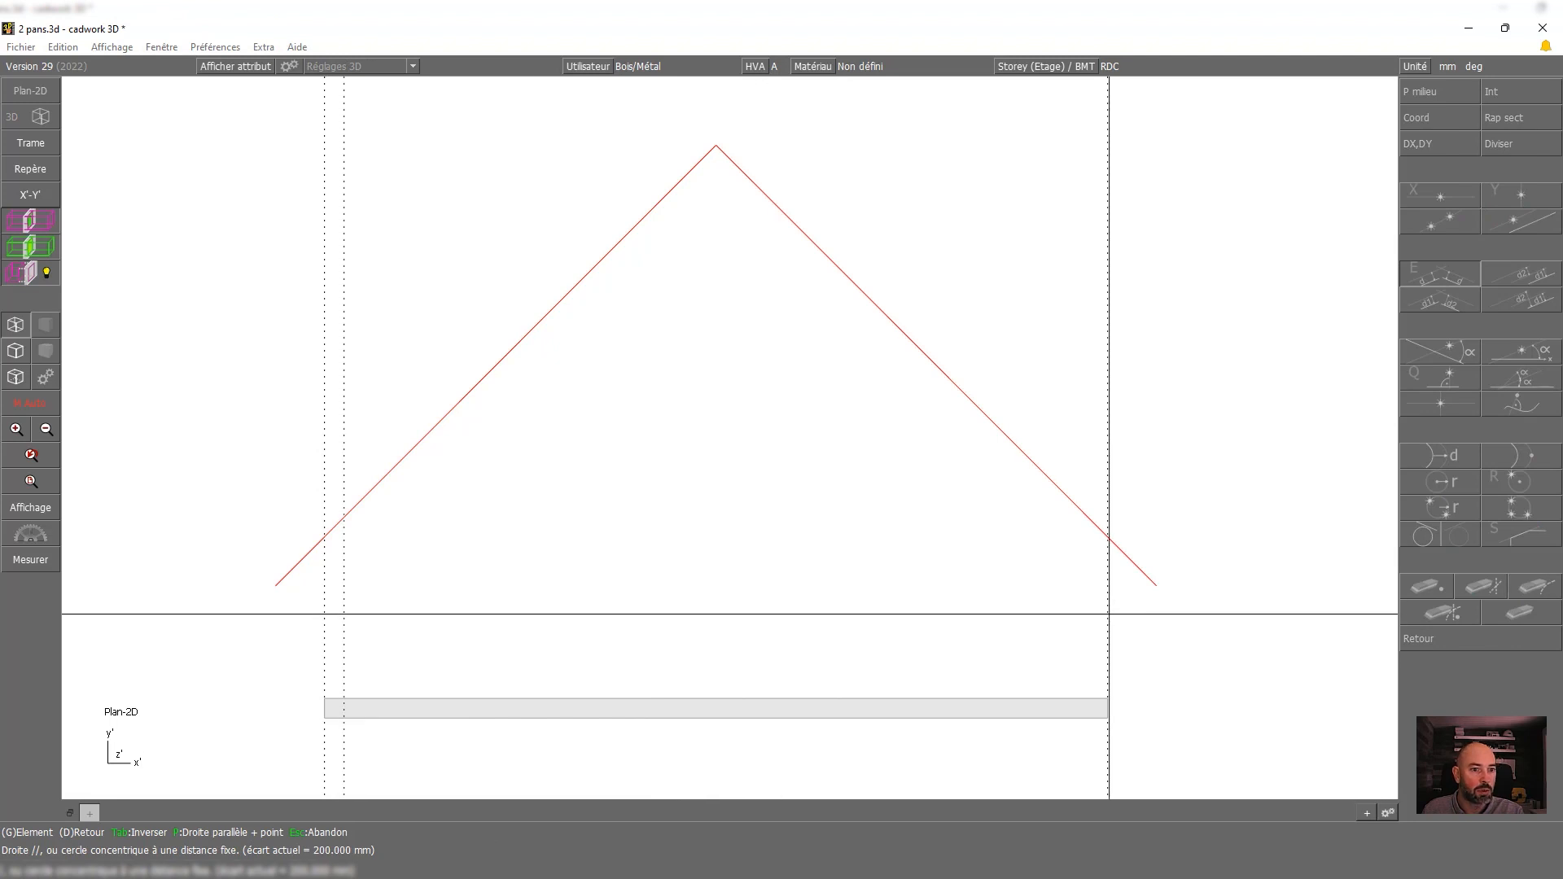
{"action": "left_click", "coordinate": [1107, 614]}
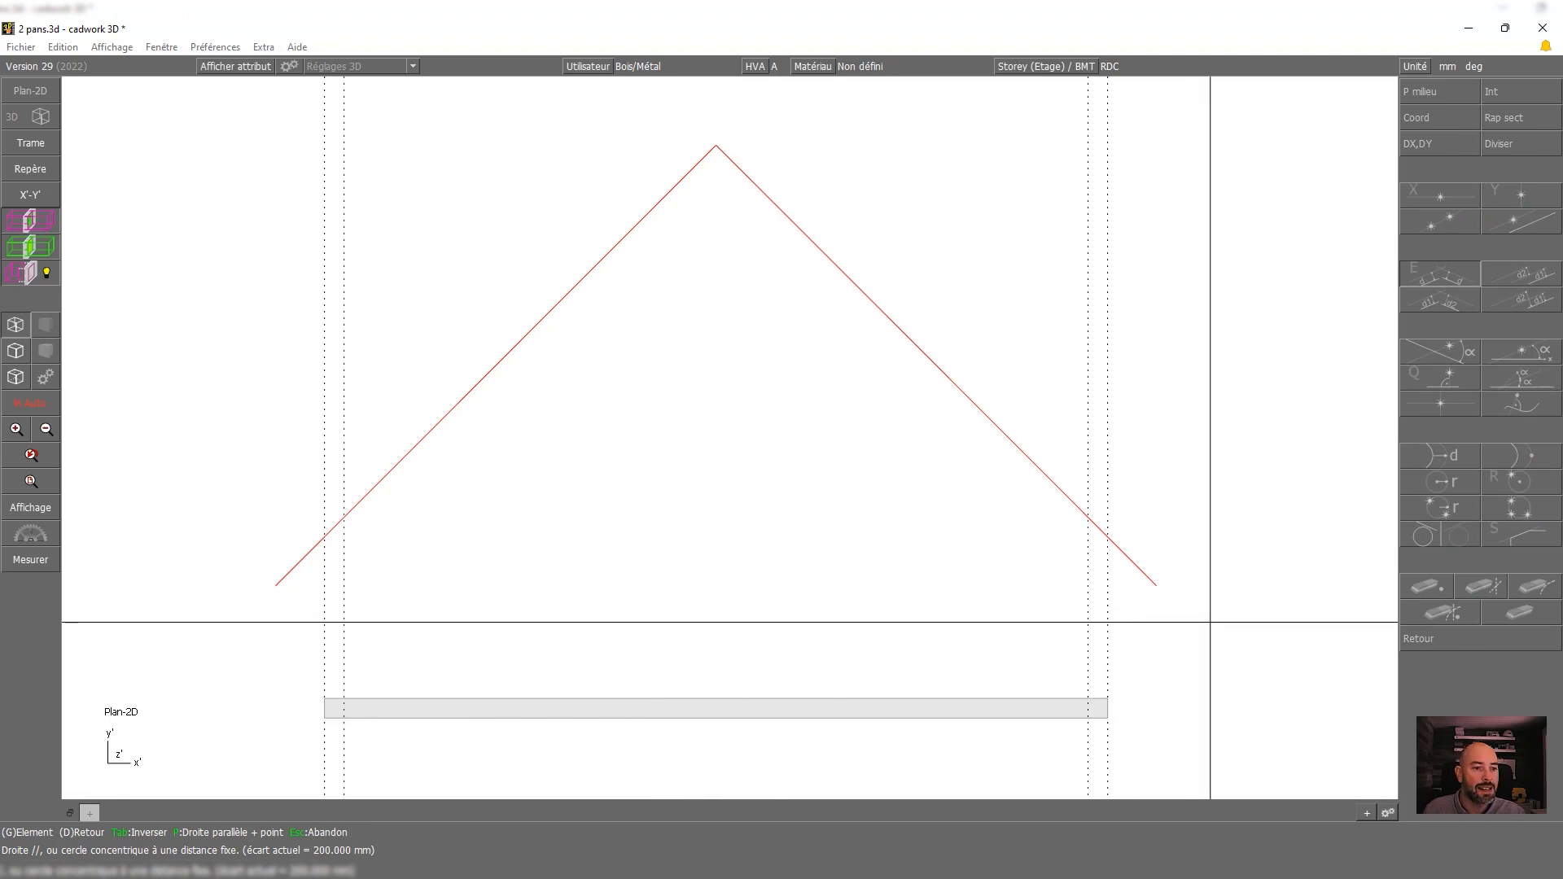
{"action": "right_click", "coordinate": [1210, 621]}
{"action": "right_click", "coordinate": [1210, 622]}
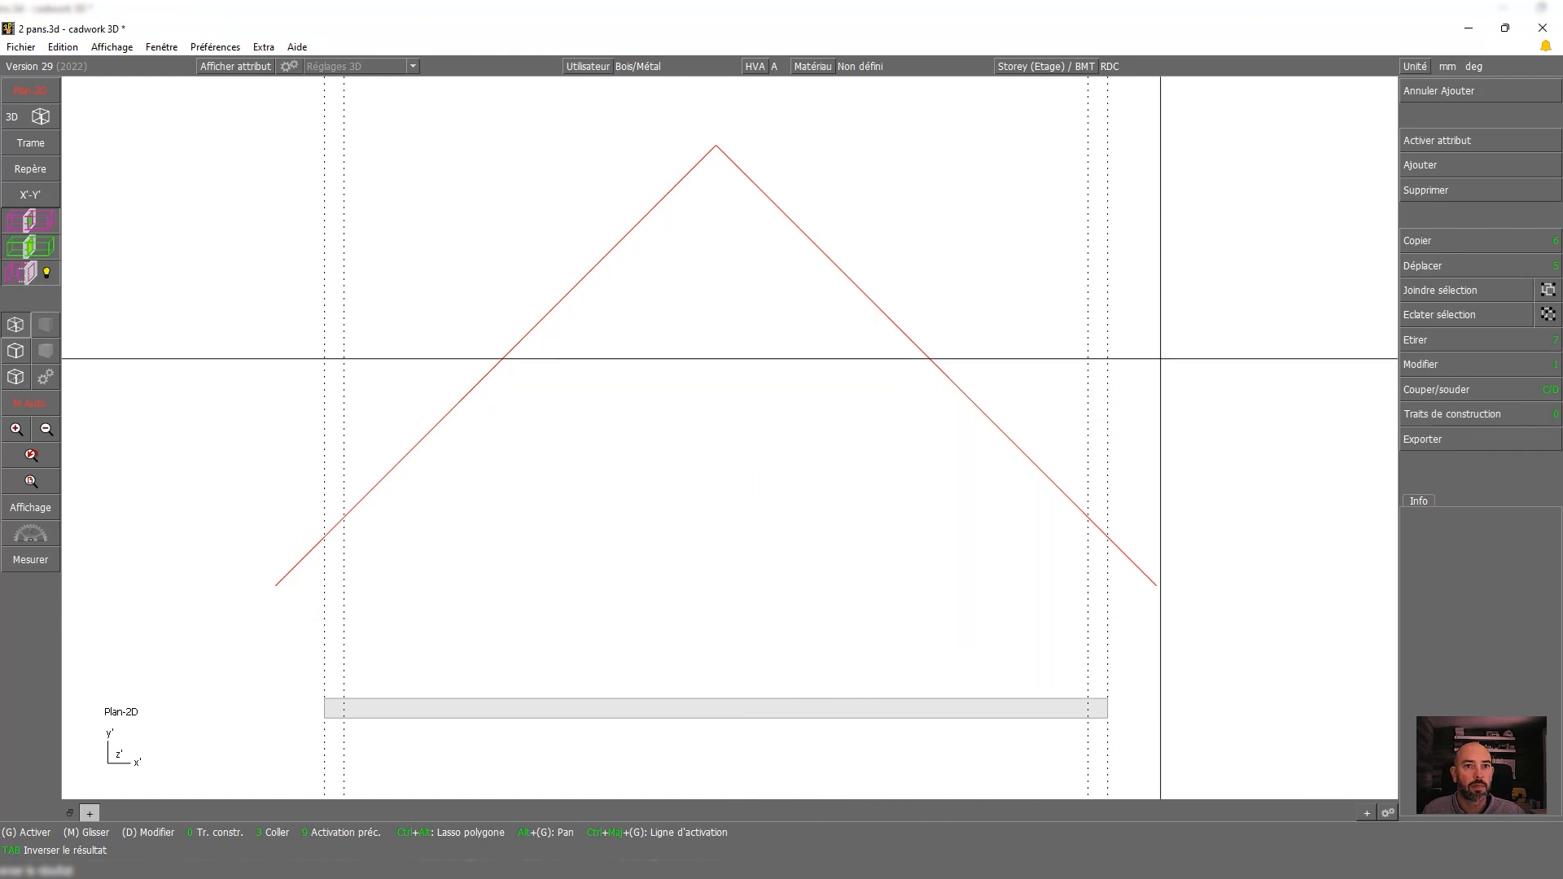
Create a 200 mm thick concrete auxiliary volume named Mur, outlined by the slab top, inner vertical lines and roof slopes
{"action": "left_click", "coordinate": [1410, 164]}
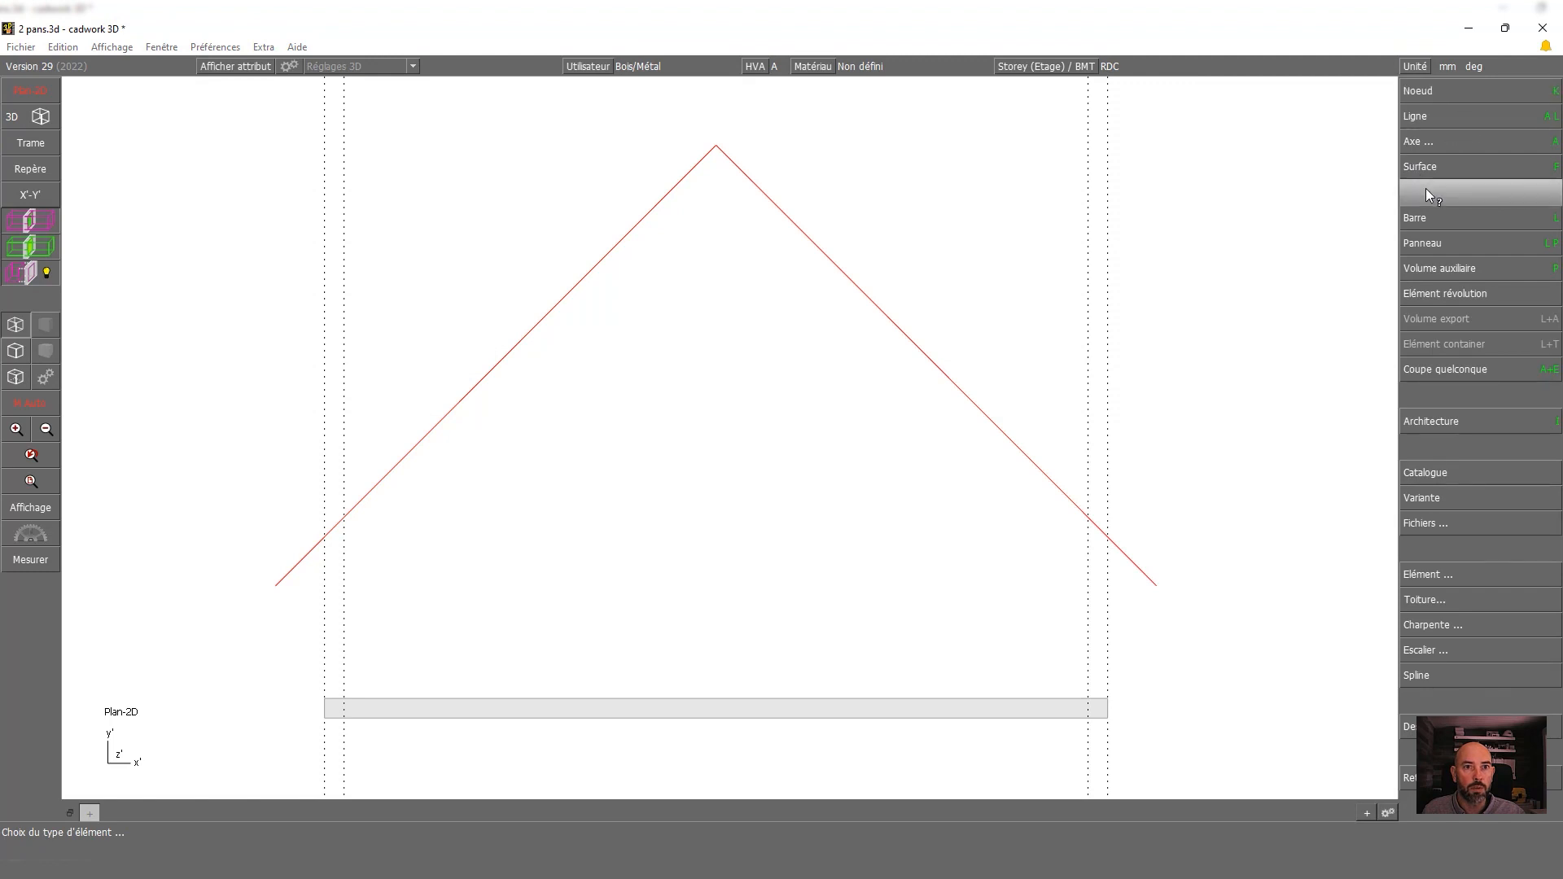
{"action": "left_click", "coordinate": [1443, 268]}
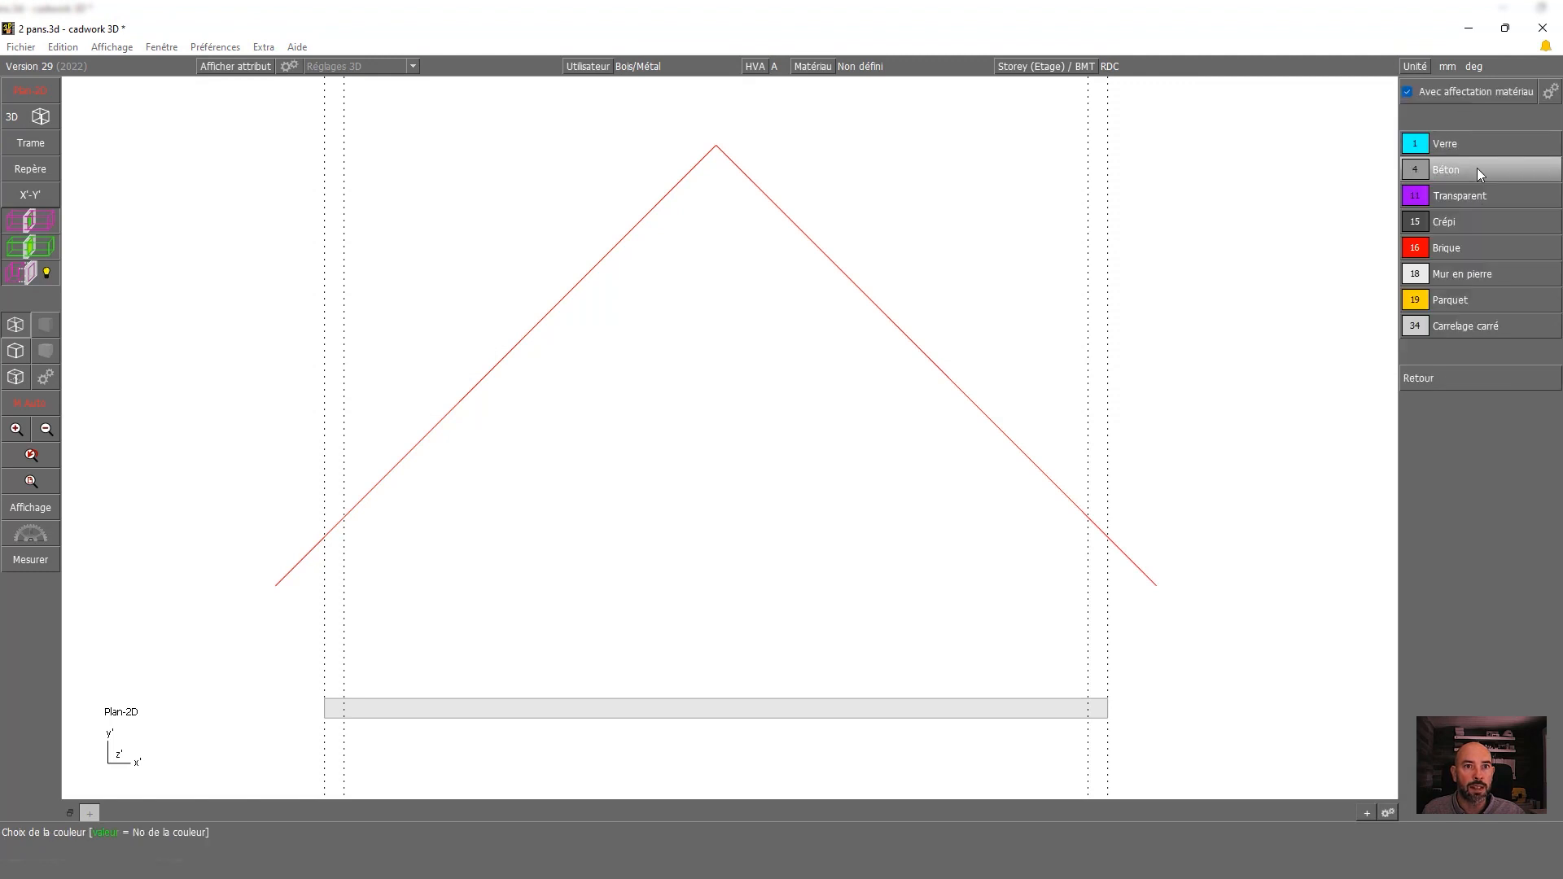
{"action": "left_click", "coordinate": [1477, 168]}
{"action": "left_click", "coordinate": [1426, 302]}
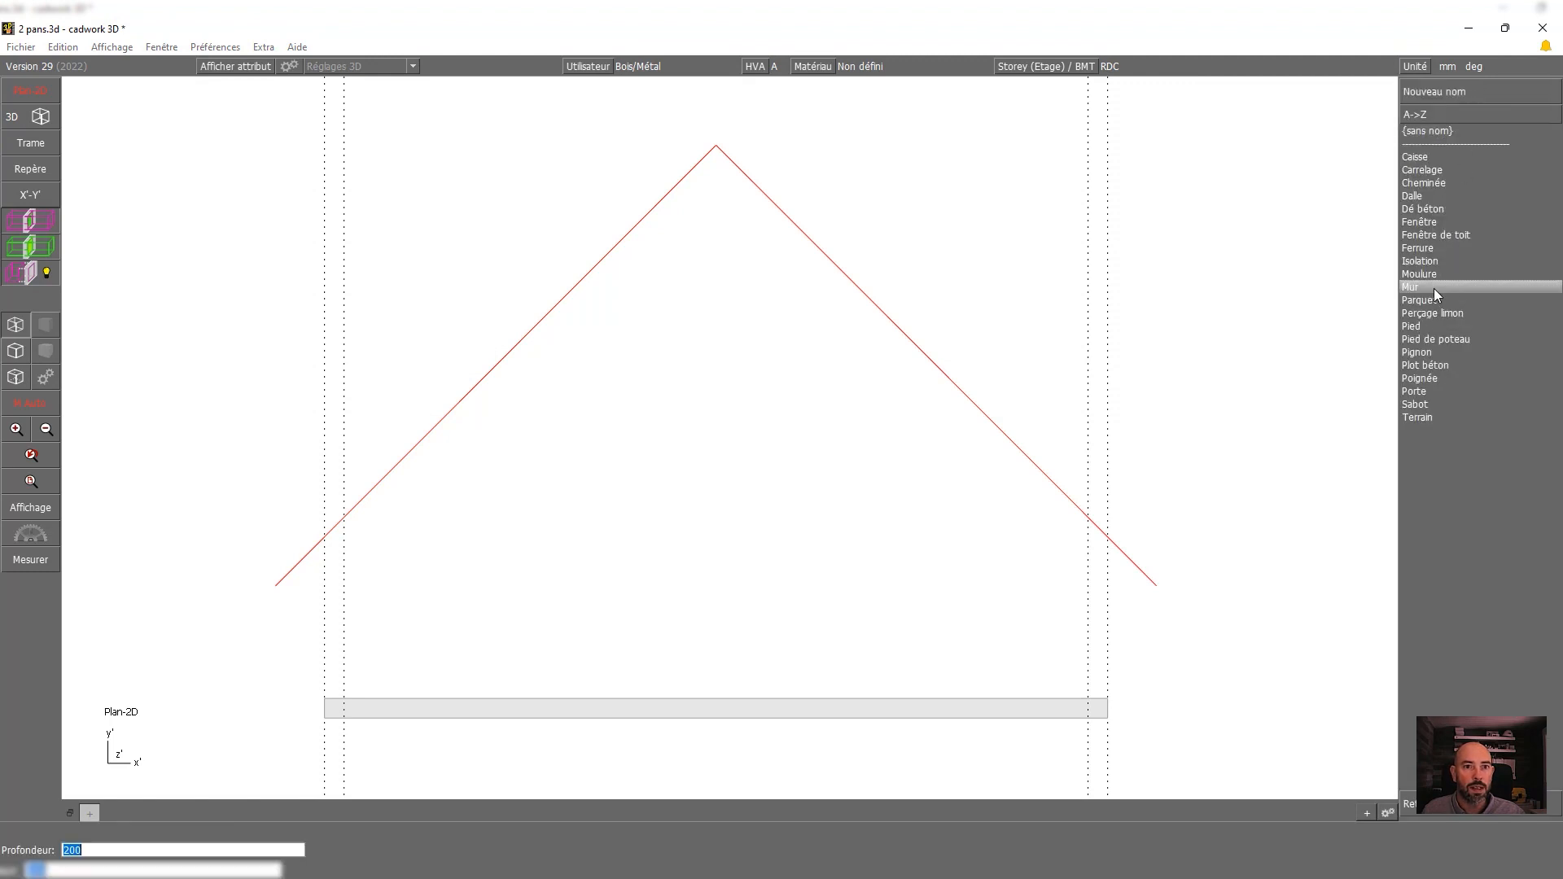
{"action": "key", "text": "Return"}
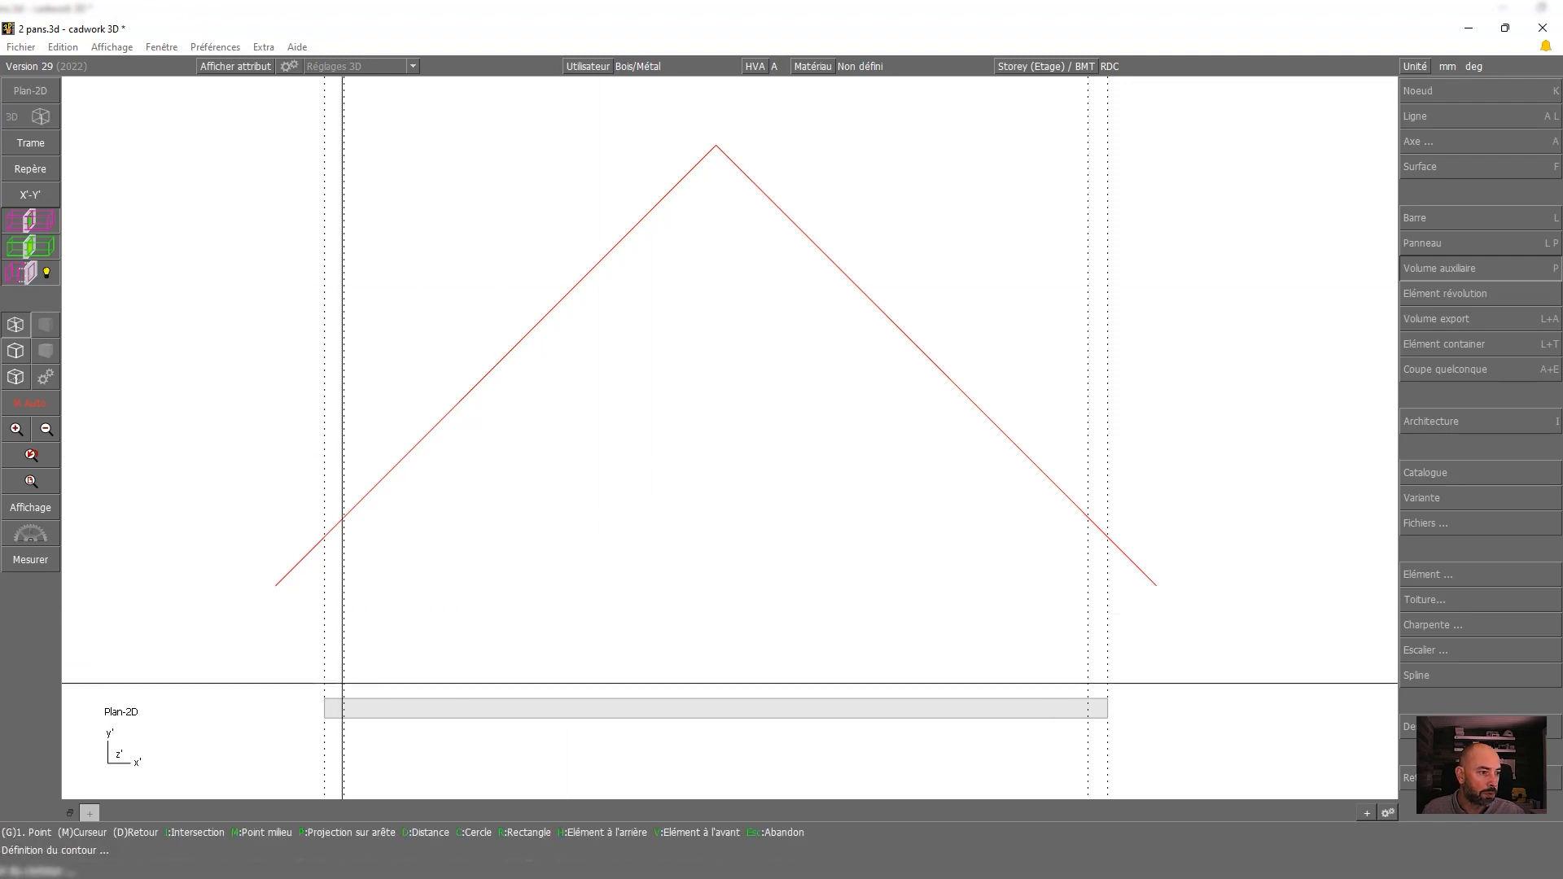
{"action": "left_click", "coordinate": [343, 517]}
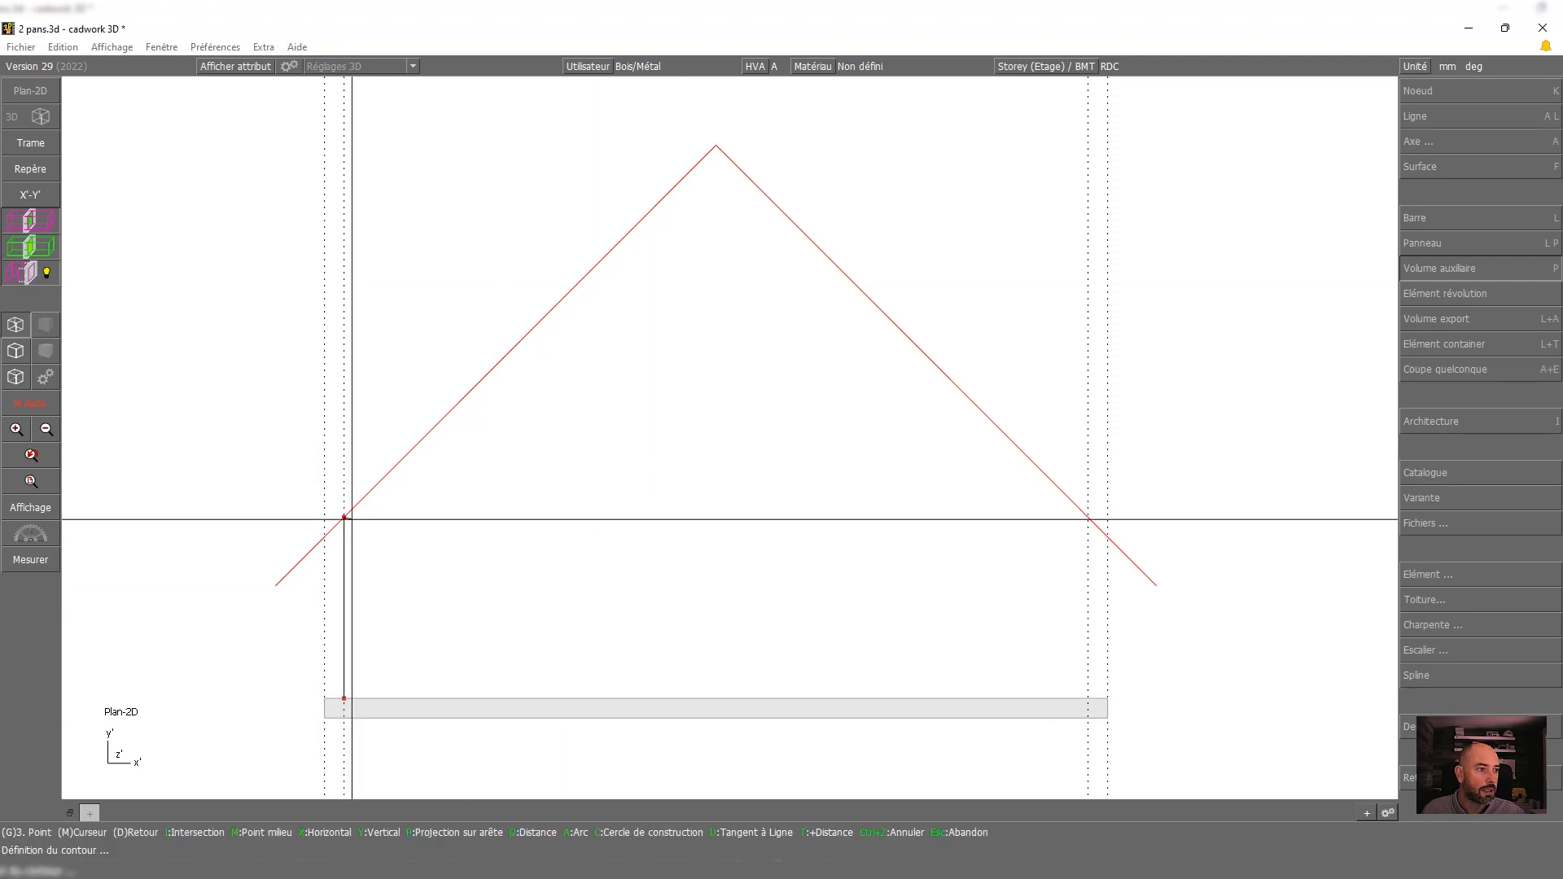
{"action": "left_click", "coordinate": [713, 145]}
{"action": "left_click", "coordinate": [1088, 517]}
{"action": "left_click", "coordinate": [1088, 696]}
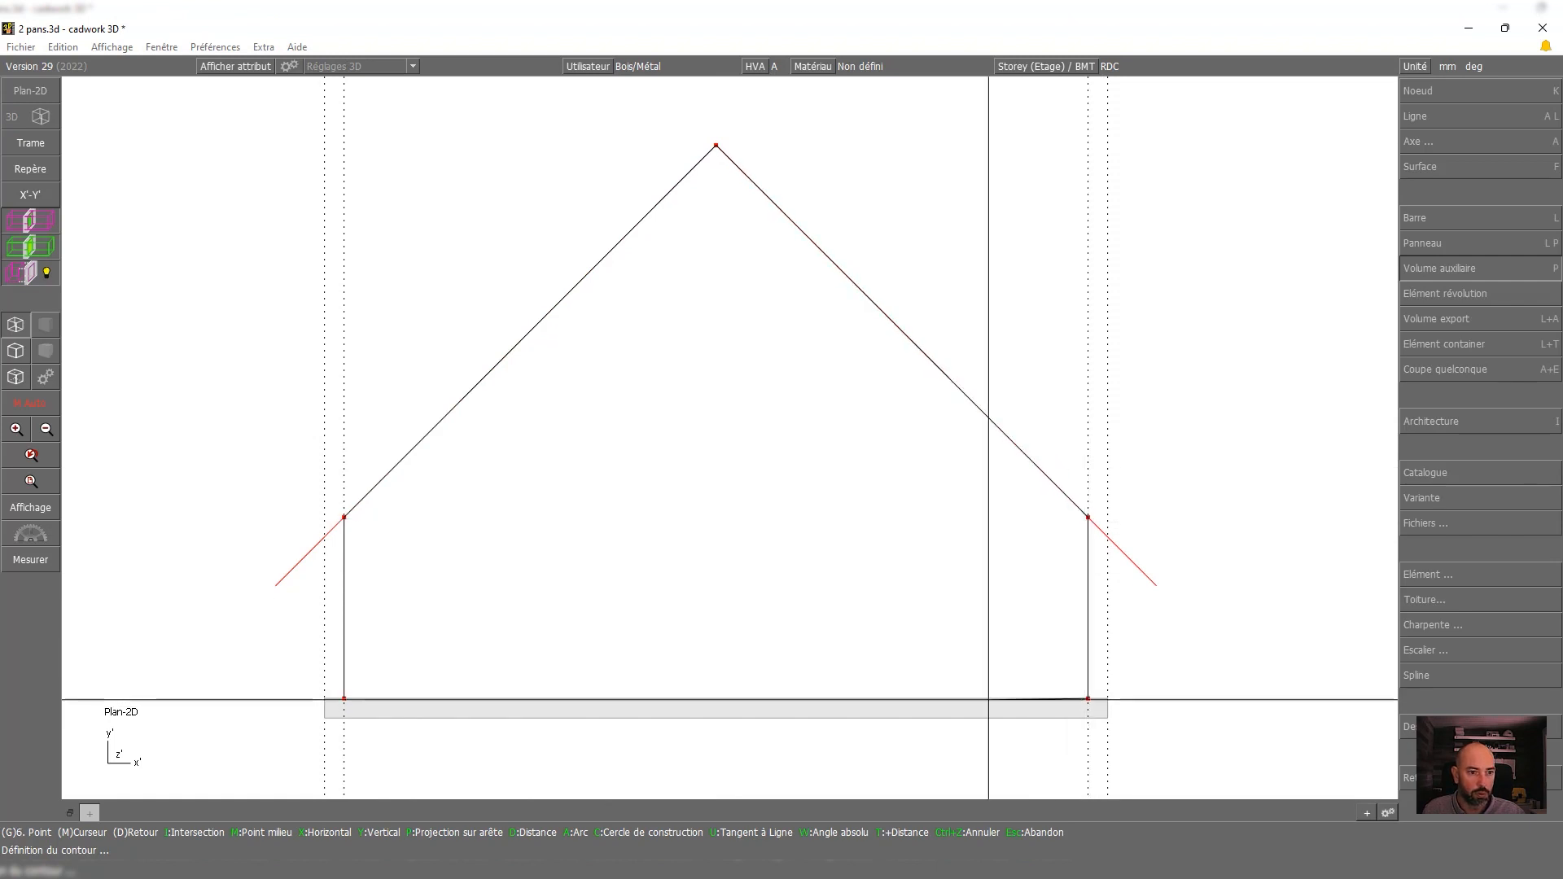
{"action": "right_click", "coordinate": [815, 598]}
{"action": "right_click", "coordinate": [815, 599]}
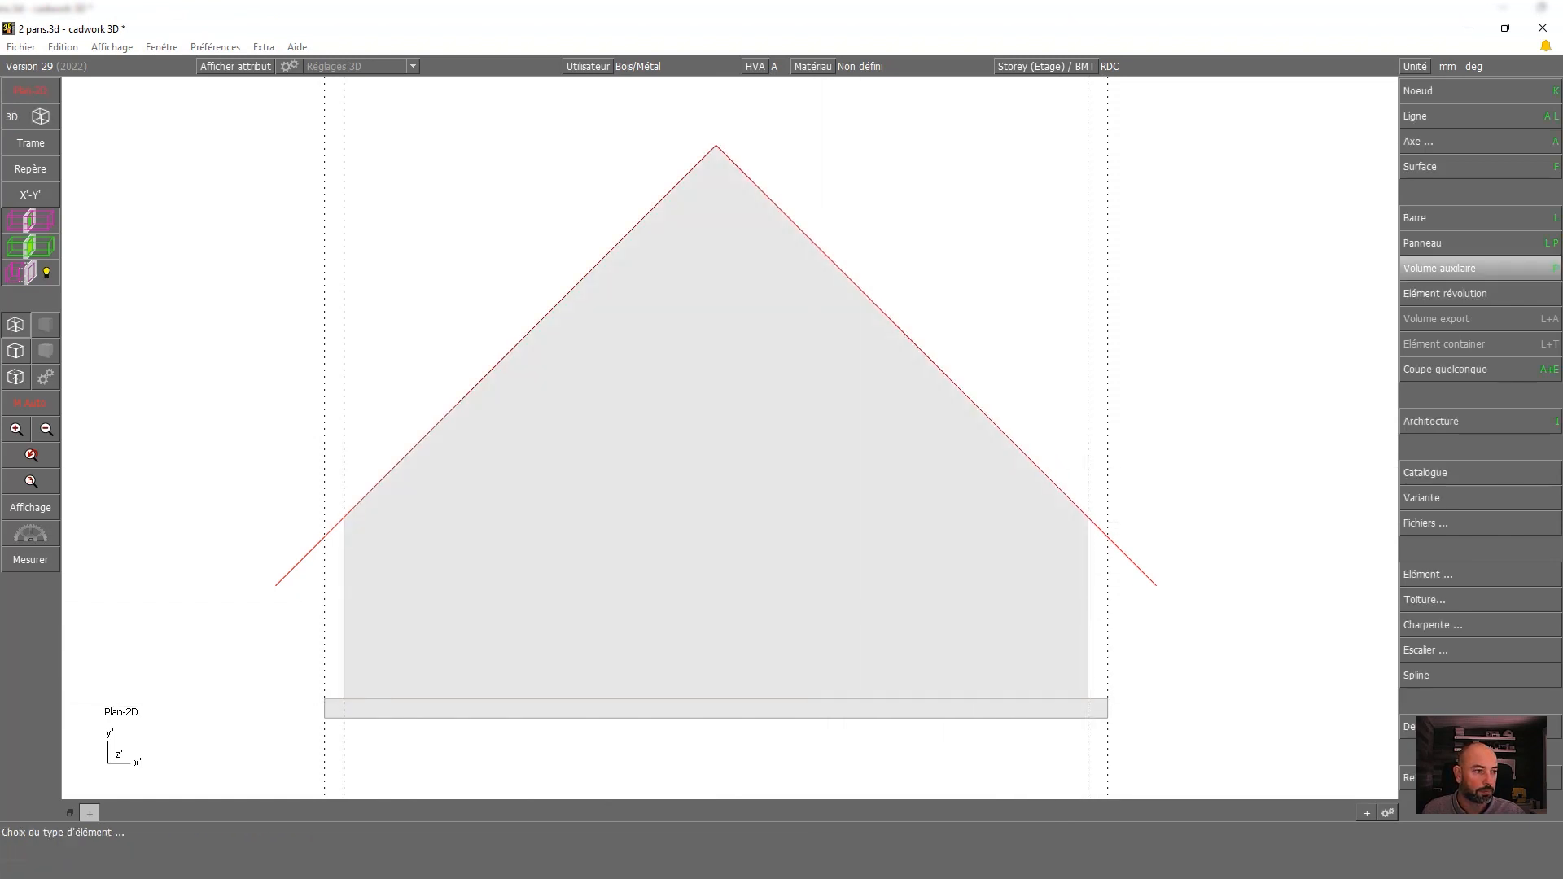
{"action": "right_click", "coordinate": [814, 598]}
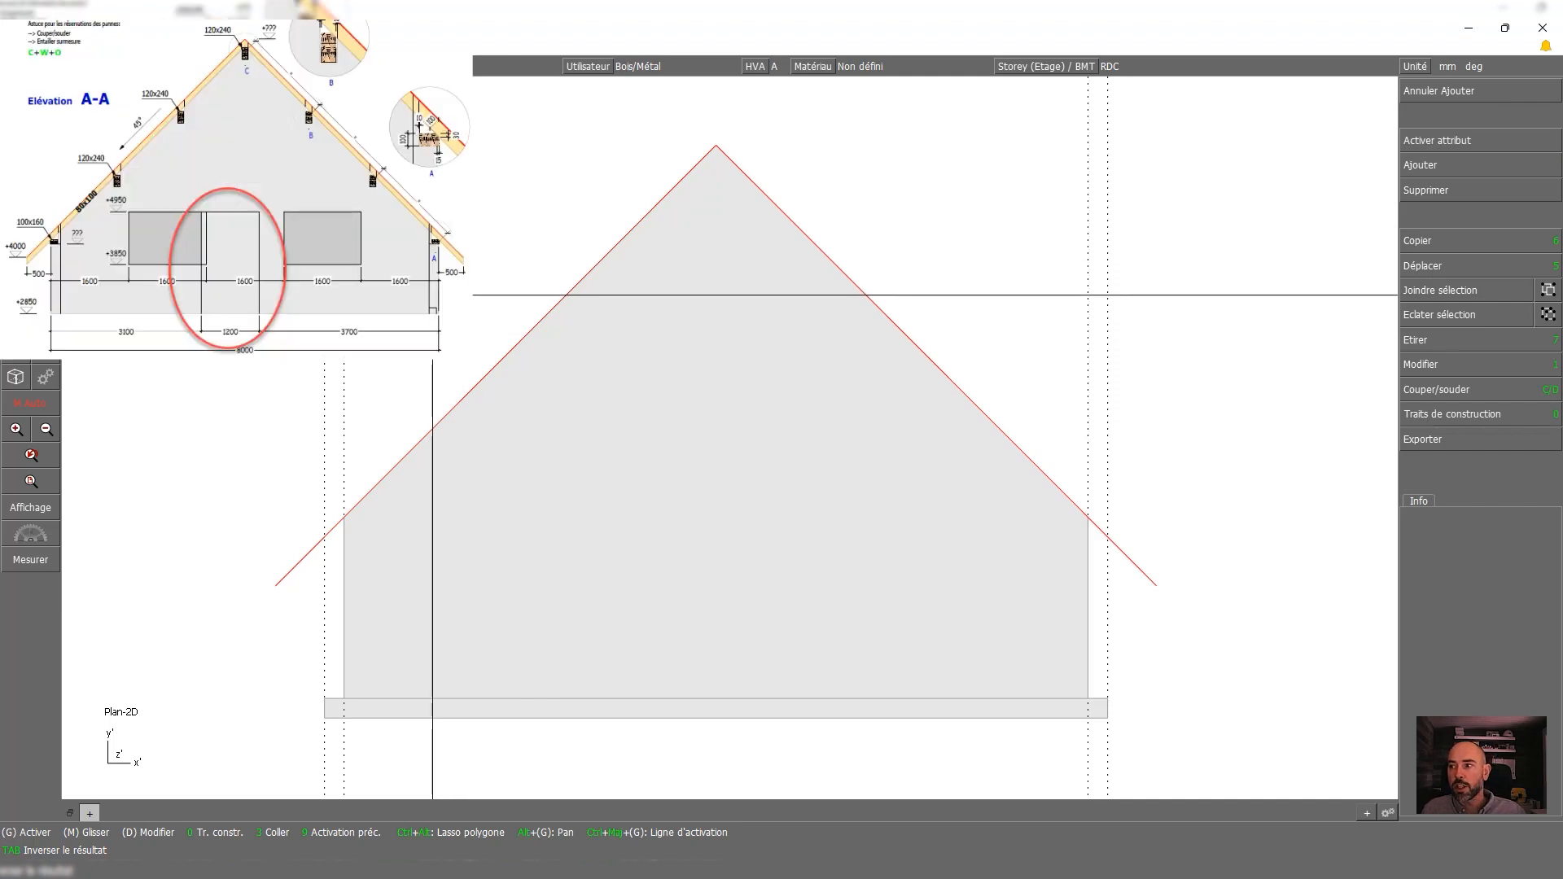
Add vertical construction lines for the door, 3100 mm from the slab's left end and another 1200 mm further right
{"action": "left_click", "coordinate": [1453, 413]}
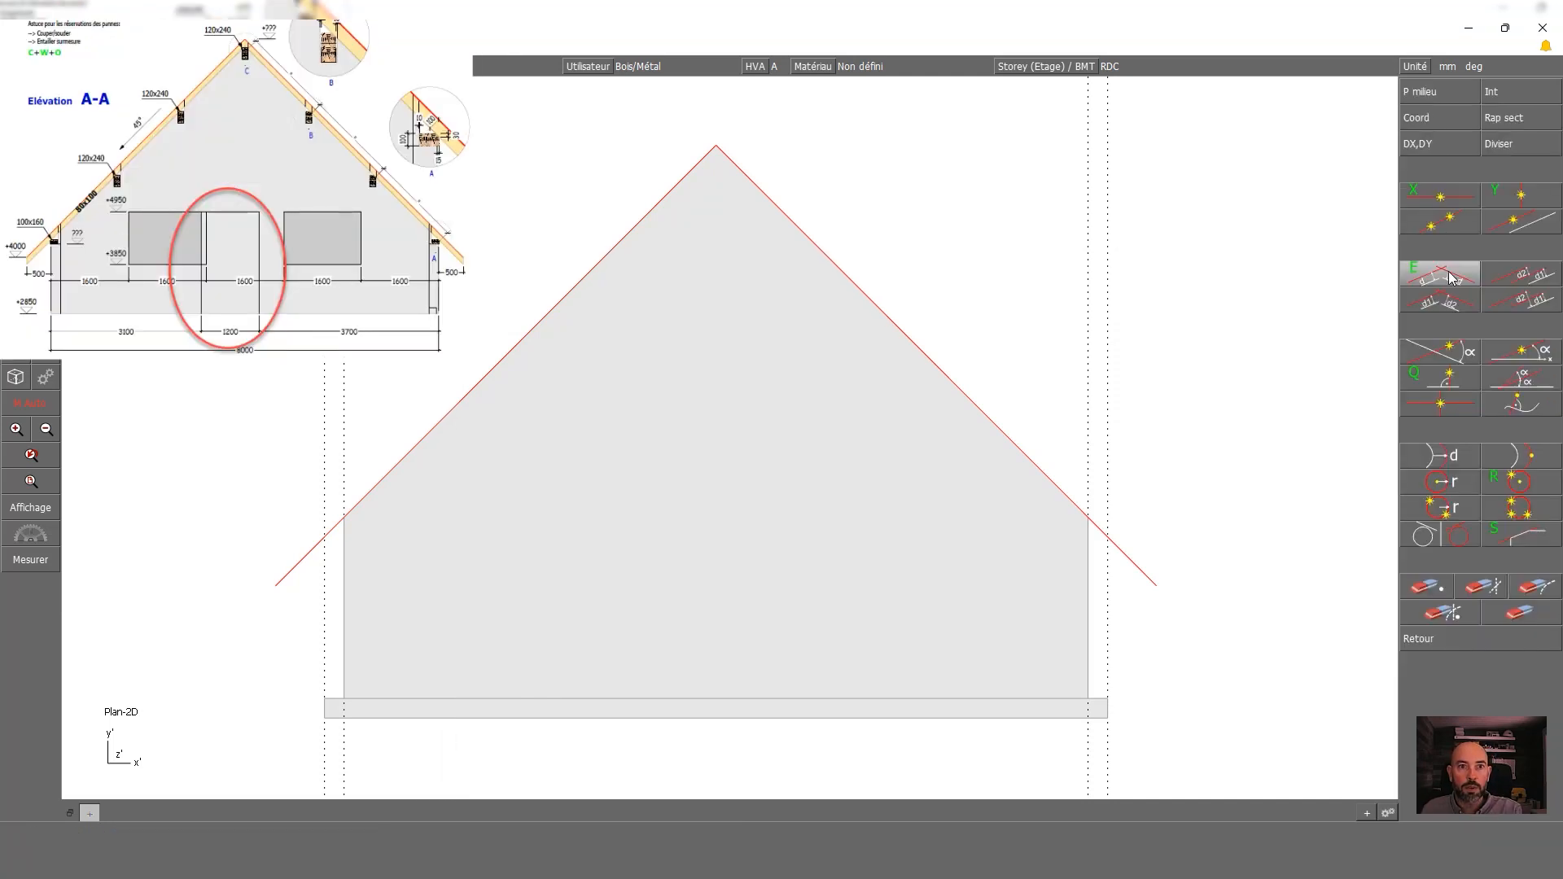
{"action": "left_click", "coordinate": [1440, 274]}
{"action": "right_click", "coordinate": [728, 450]}
{"action": "type", "text": "310"}
{"action": "key", "text": "Return"}
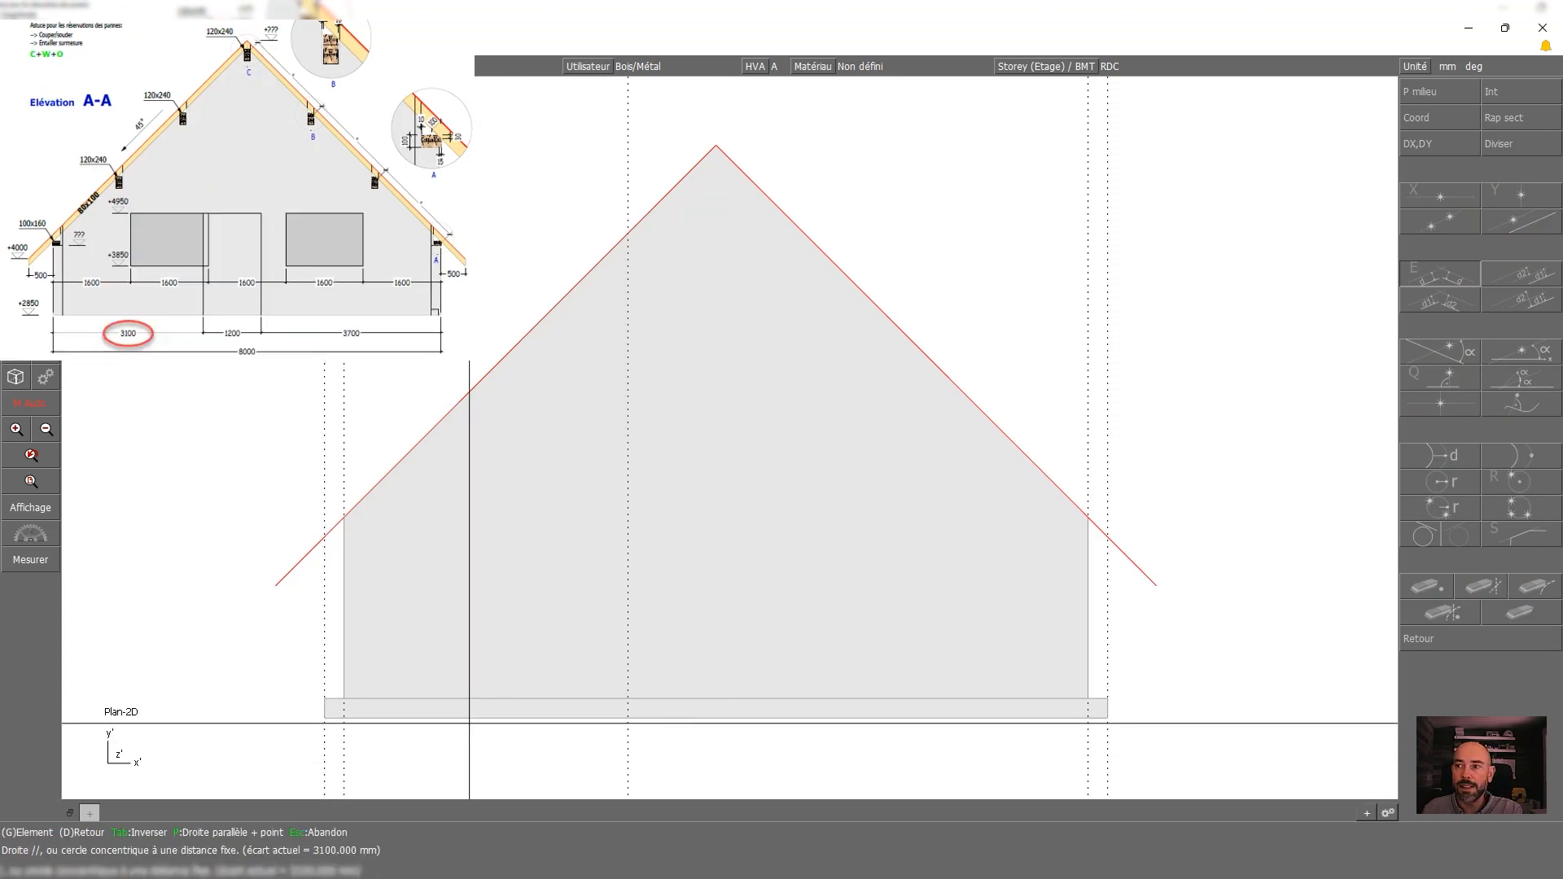
{"action": "right_click", "coordinate": [461, 698]}
{"action": "type", "text": "1200"}
{"action": "key", "text": "Return"}
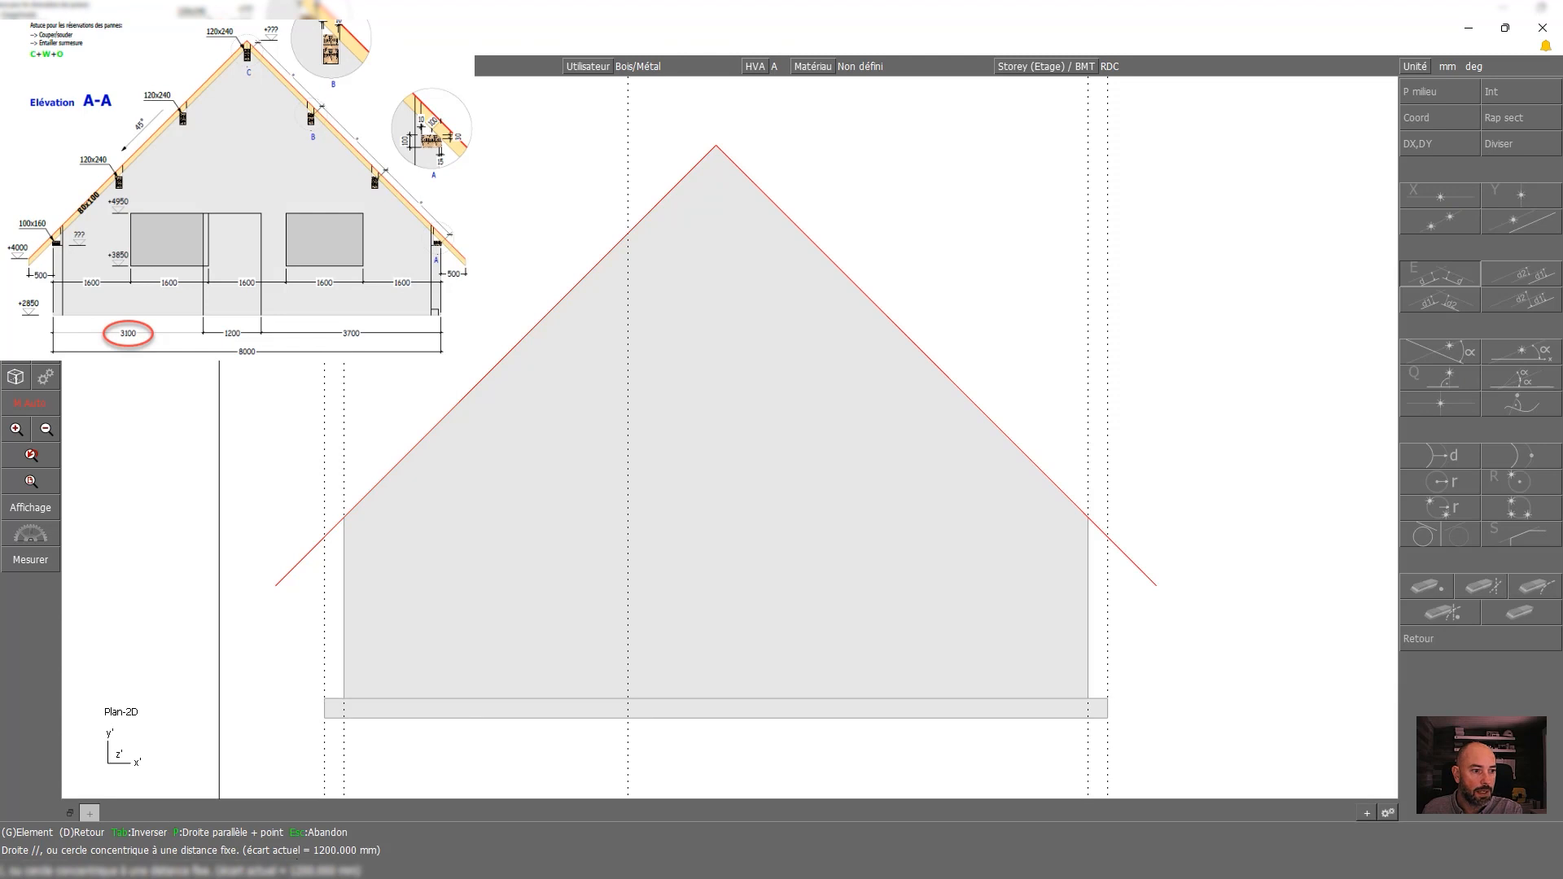
{"action": "left_click", "coordinate": [631, 759]}
Add a horizontal construction line 2100 mm above the slab's top edge for the door head
{"action": "right_click", "coordinate": [589, 771]}
{"action": "type", "text": "21"}
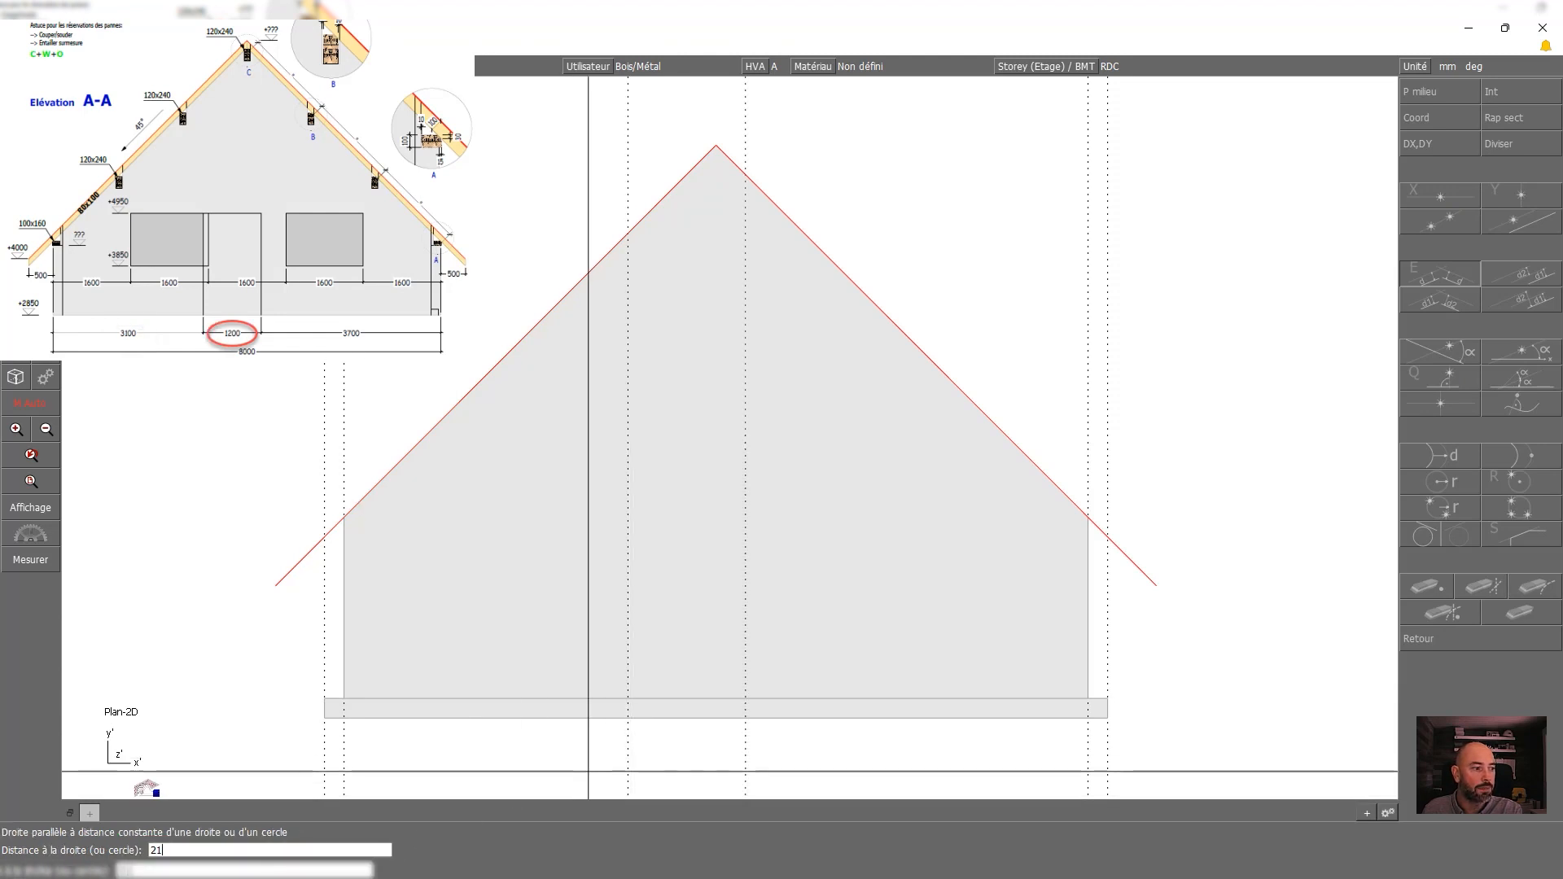
{"action": "key", "text": "Return"}
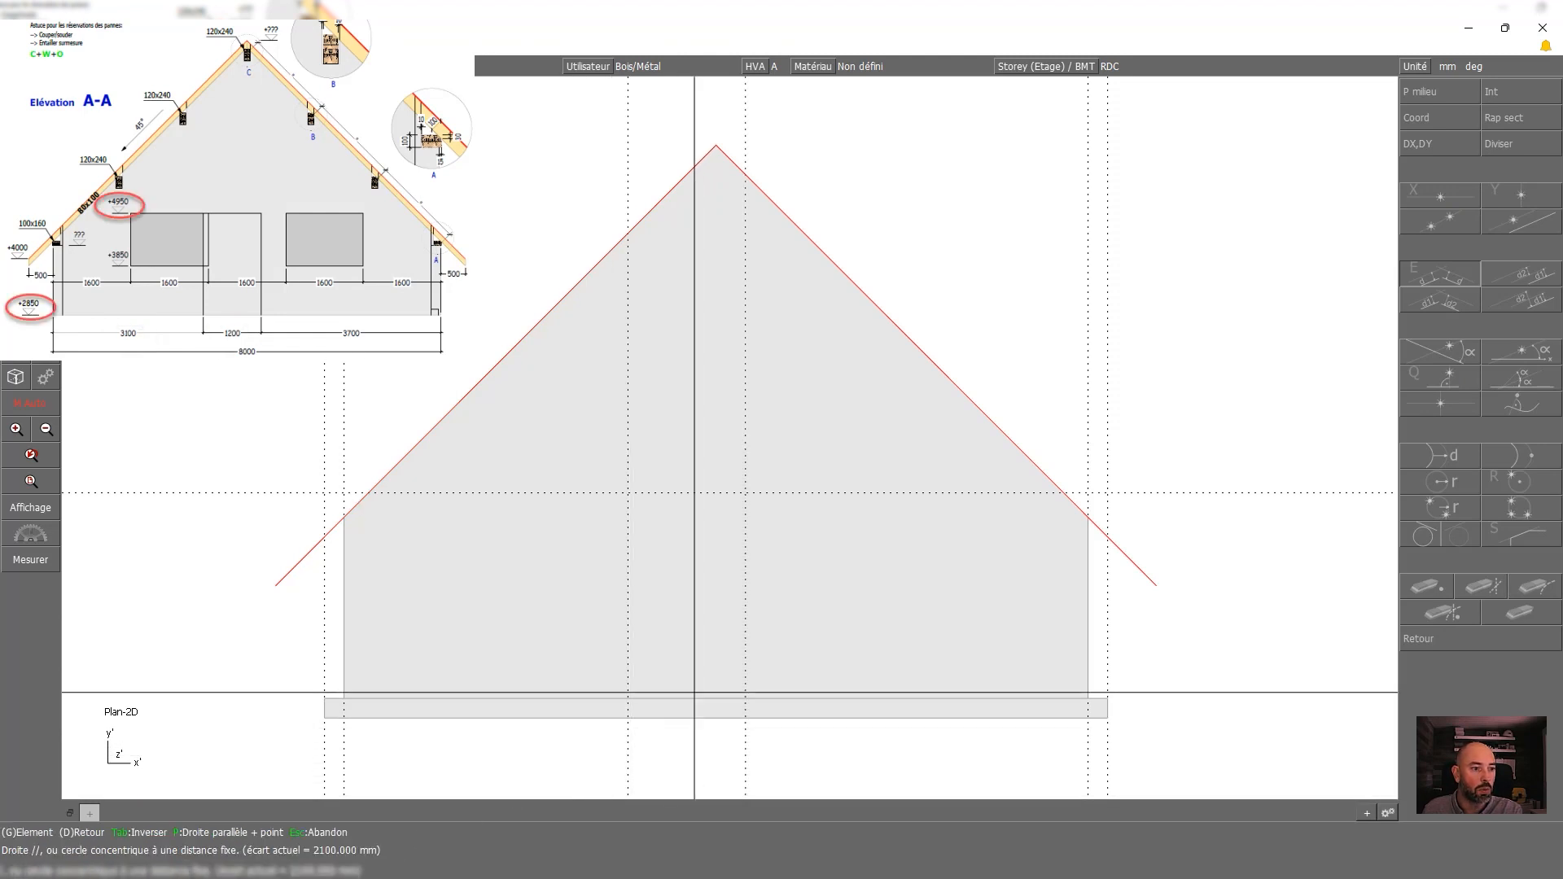
{"action": "right_click", "coordinate": [695, 695]}
{"action": "right_click", "coordinate": [694, 697]}
Cut the rectangular door opening out of the gable wall between the door construction lines, from slab top to door head
{"action": "left_click", "coordinate": [744, 480]}
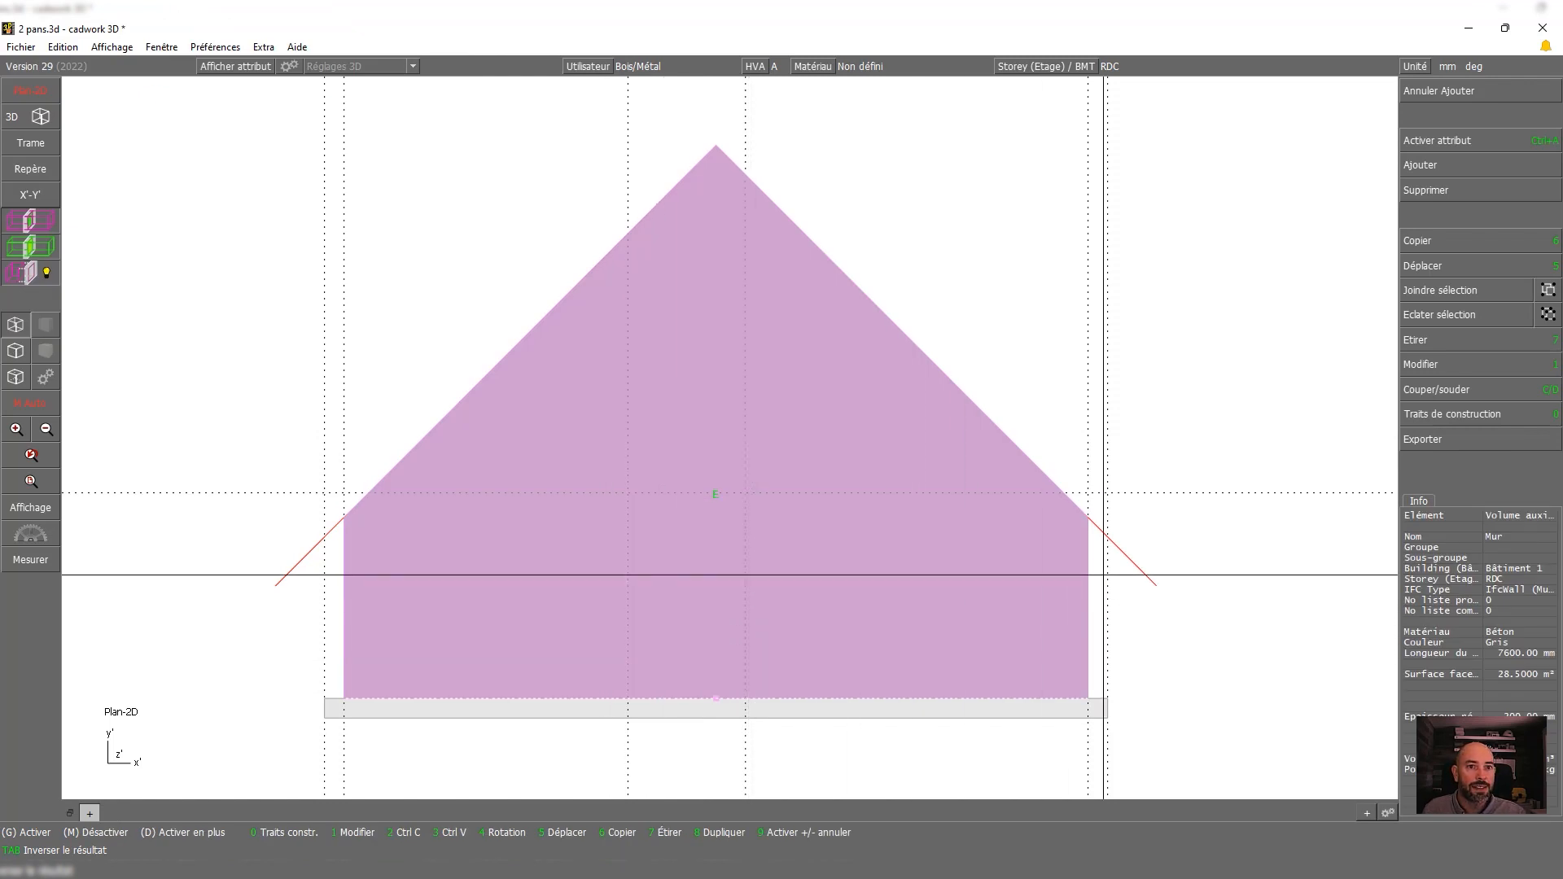
{"action": "left_click", "coordinate": [1430, 392]}
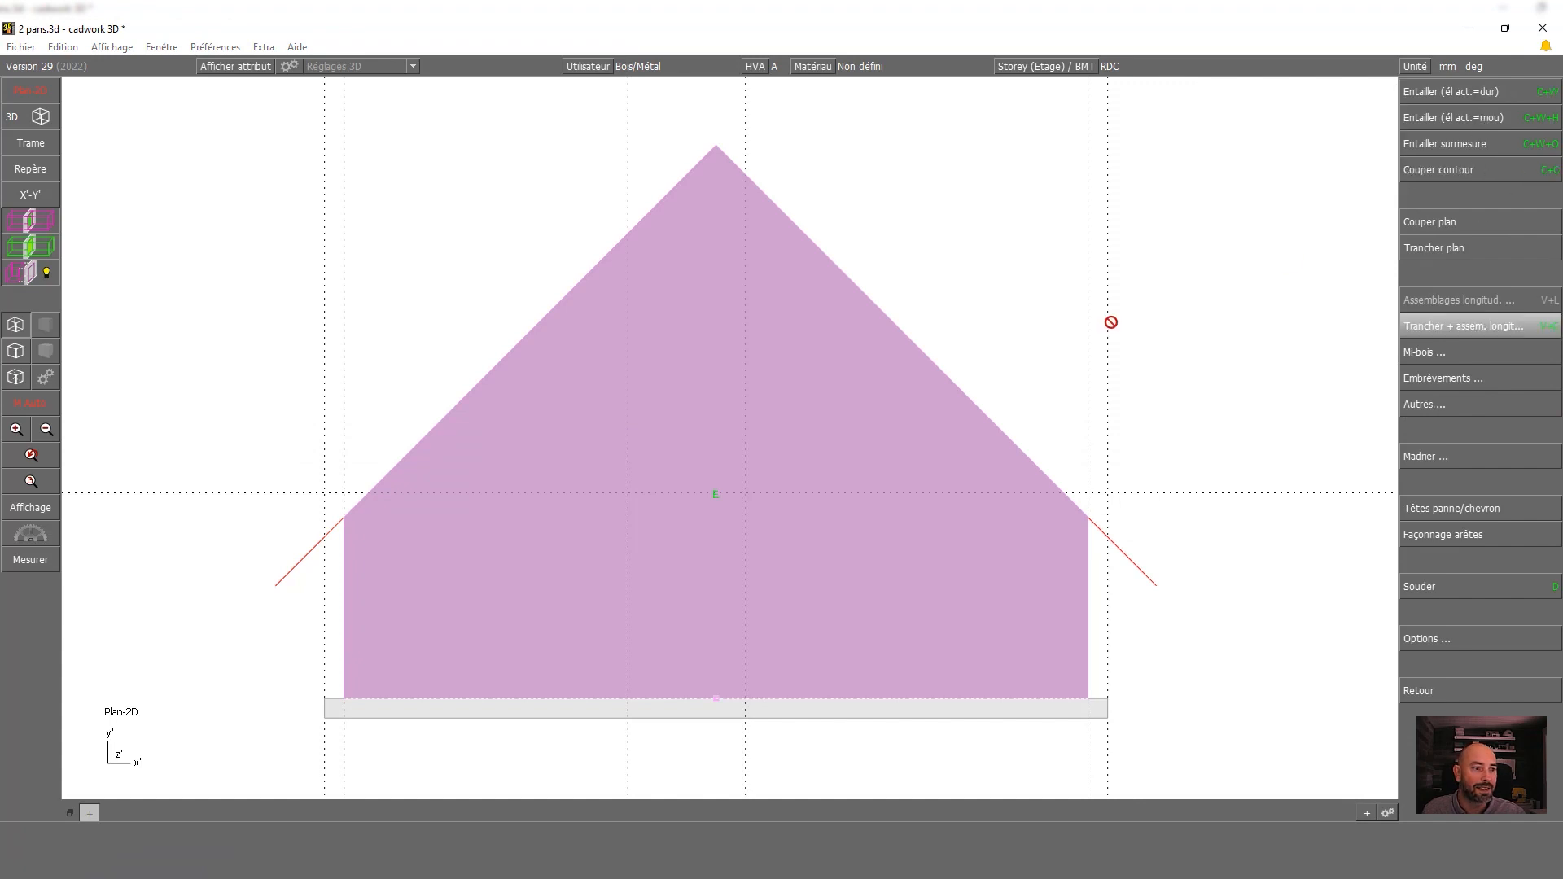
{"action": "key", "text": "Escape"}
{"action": "key", "text": "c"}
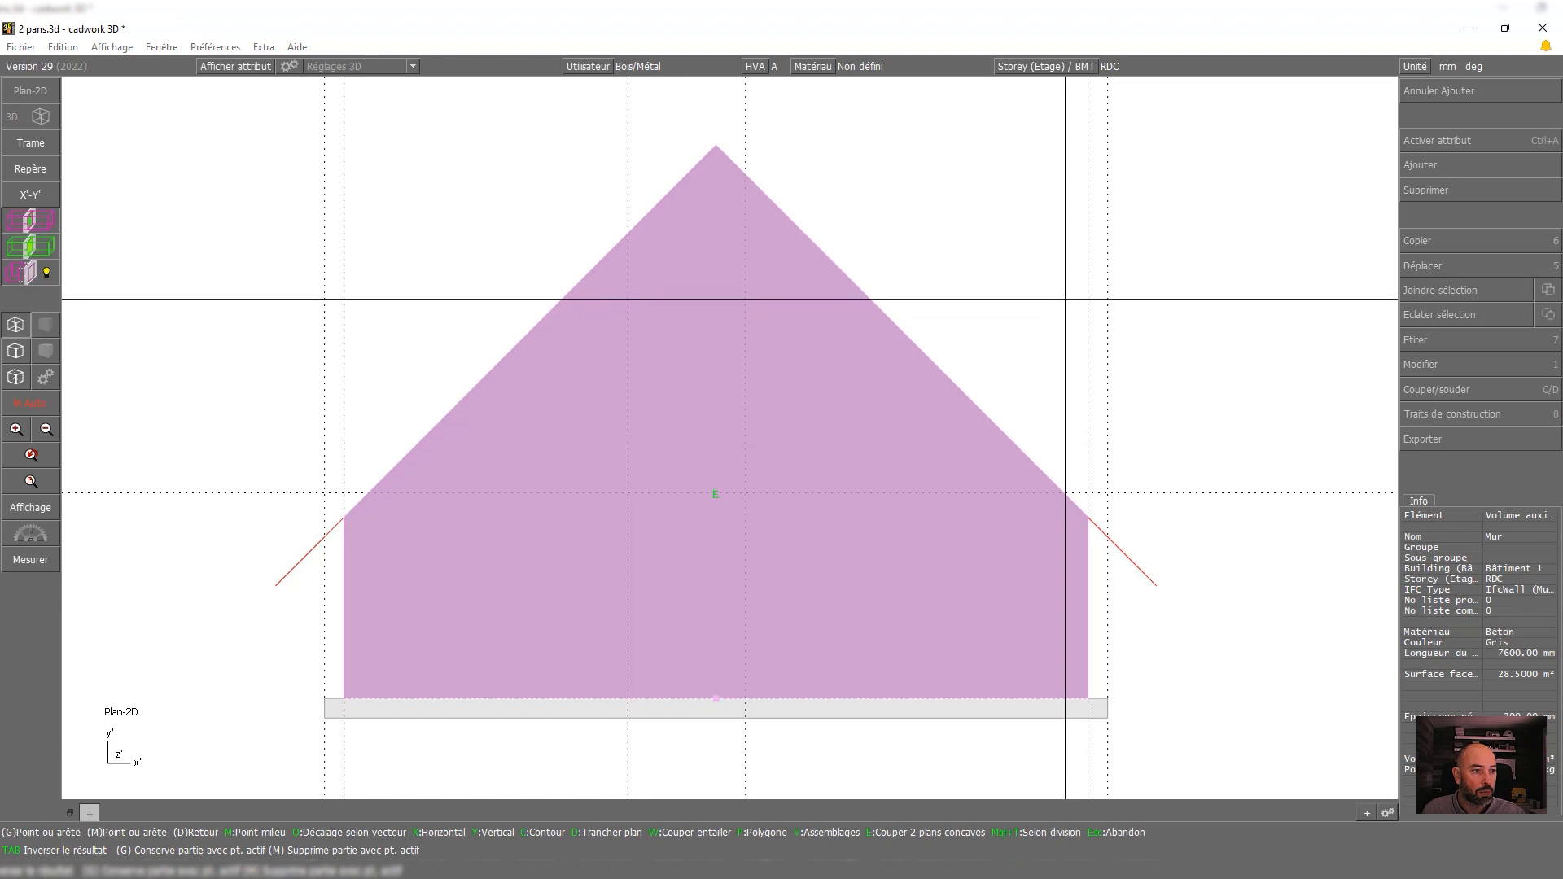
{"action": "key", "text": "c"}
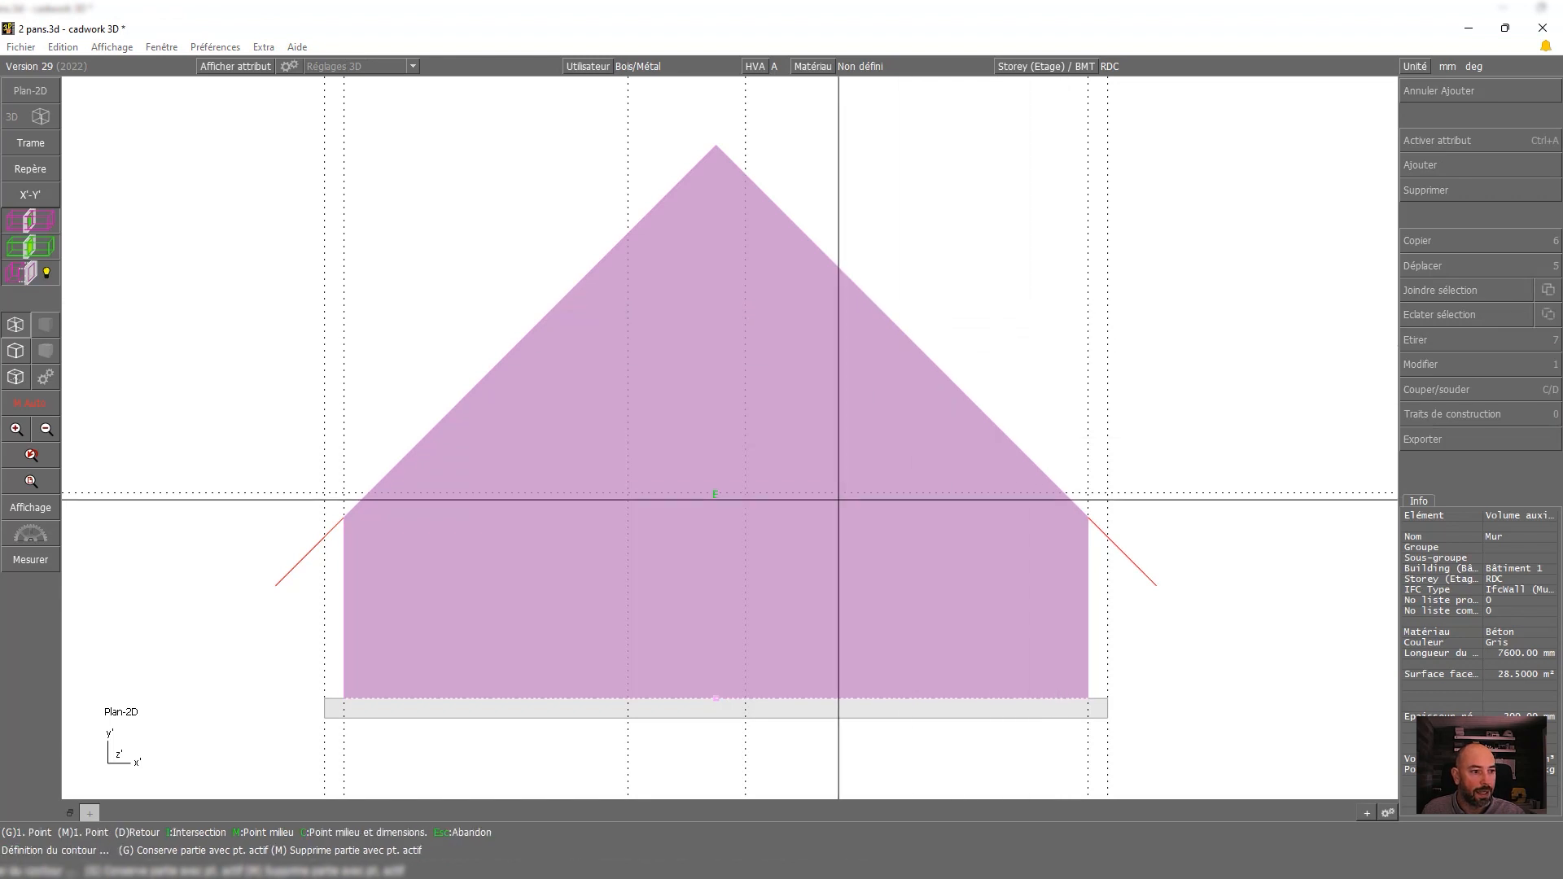
{"action": "left_click", "coordinate": [627, 698]}
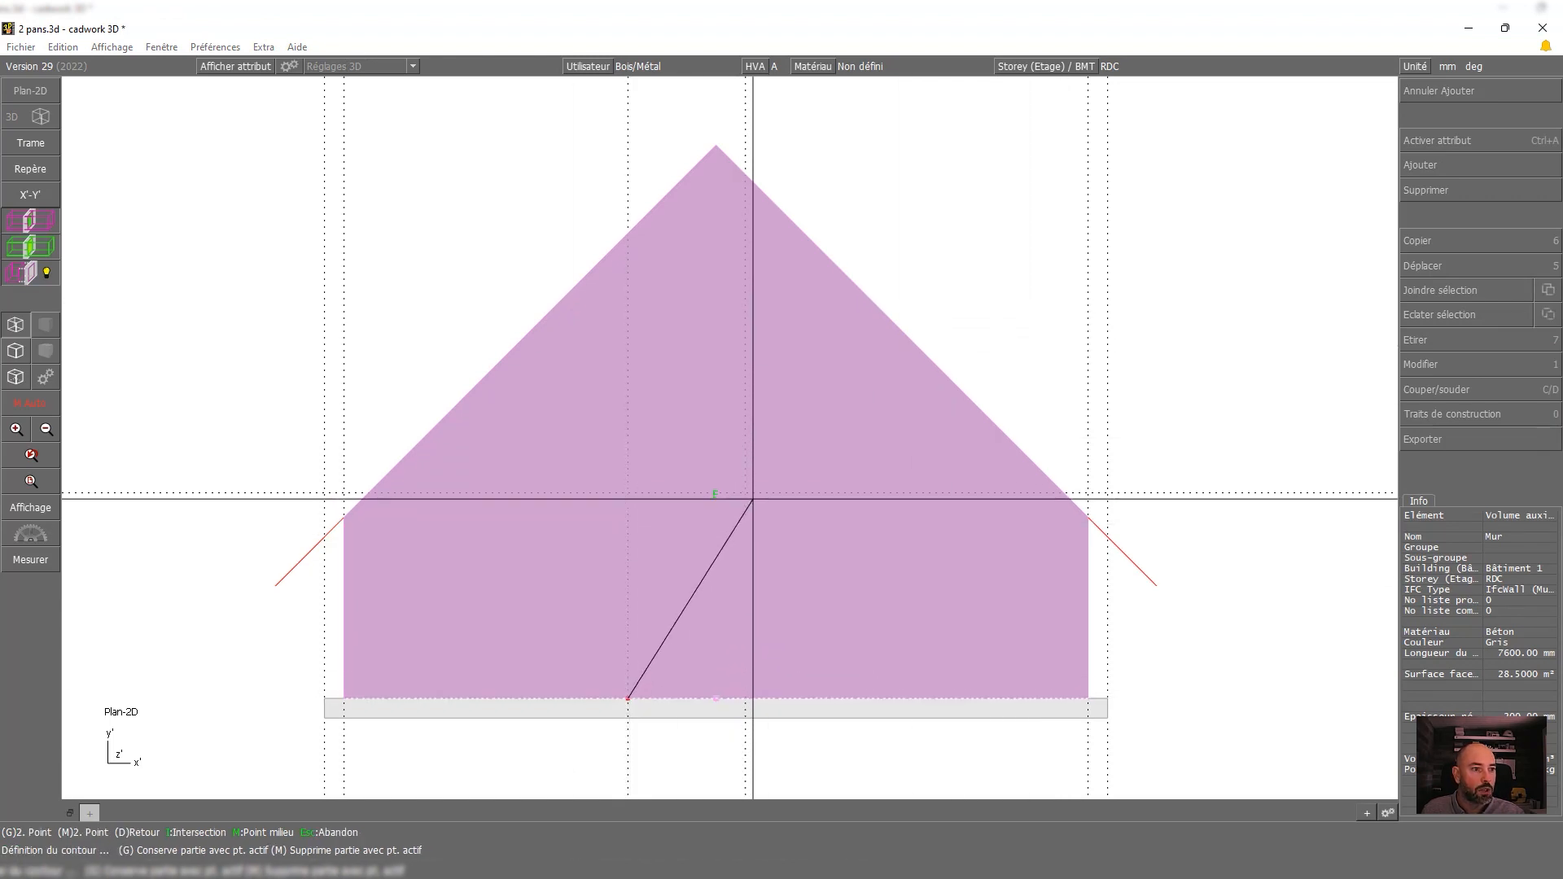
{"action": "left_click", "coordinate": [746, 493]}
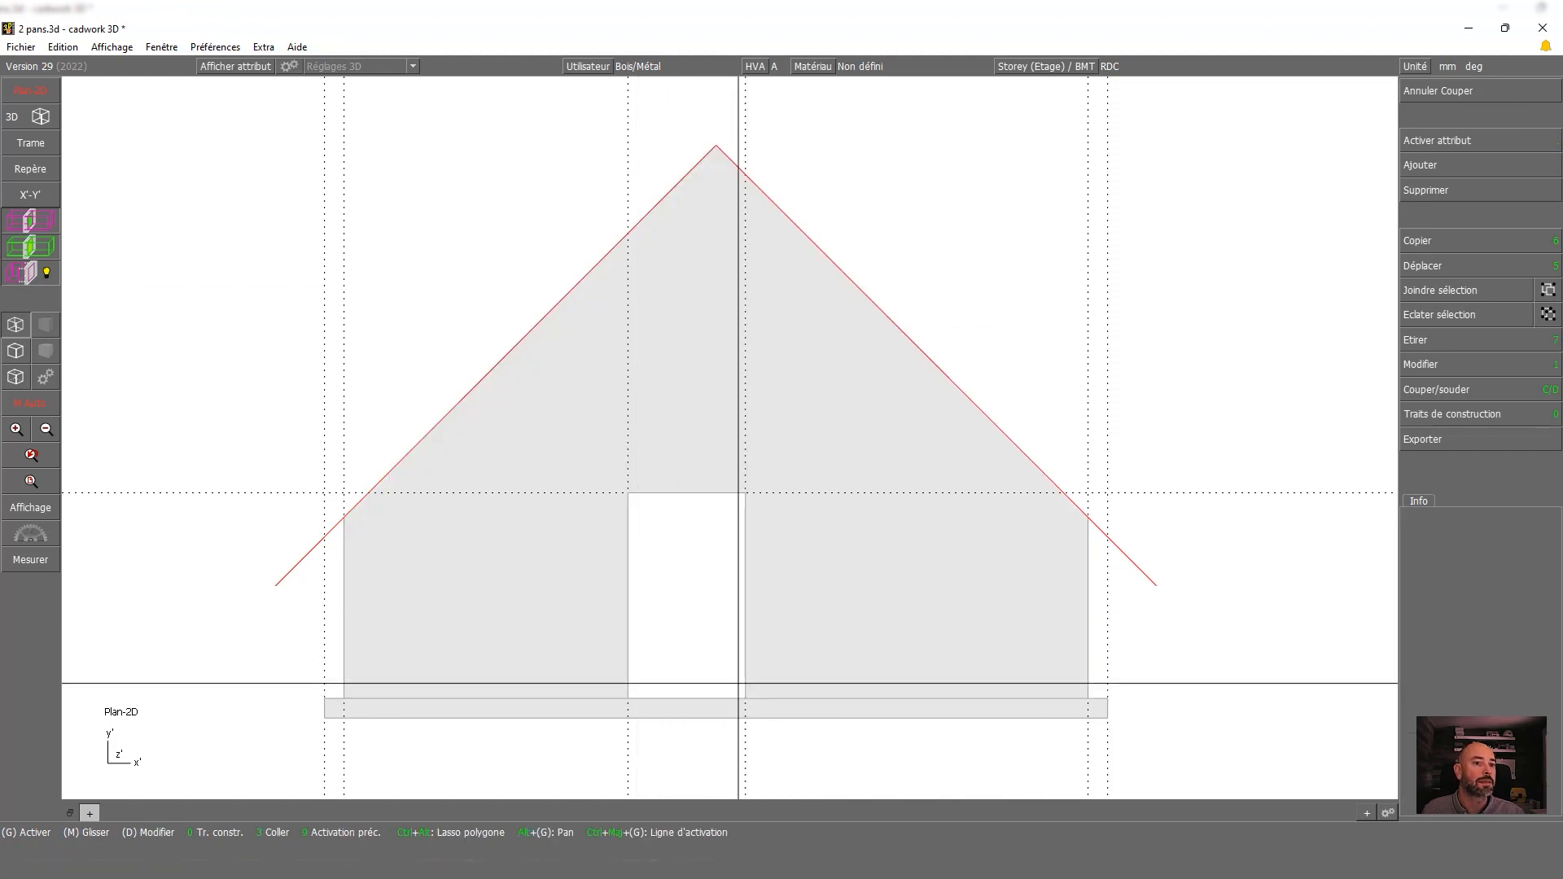
Delete all construction lines and add construction lines parallel to both roof slopes, 100 mm inside them
{"action": "left_click", "coordinate": [1449, 415]}
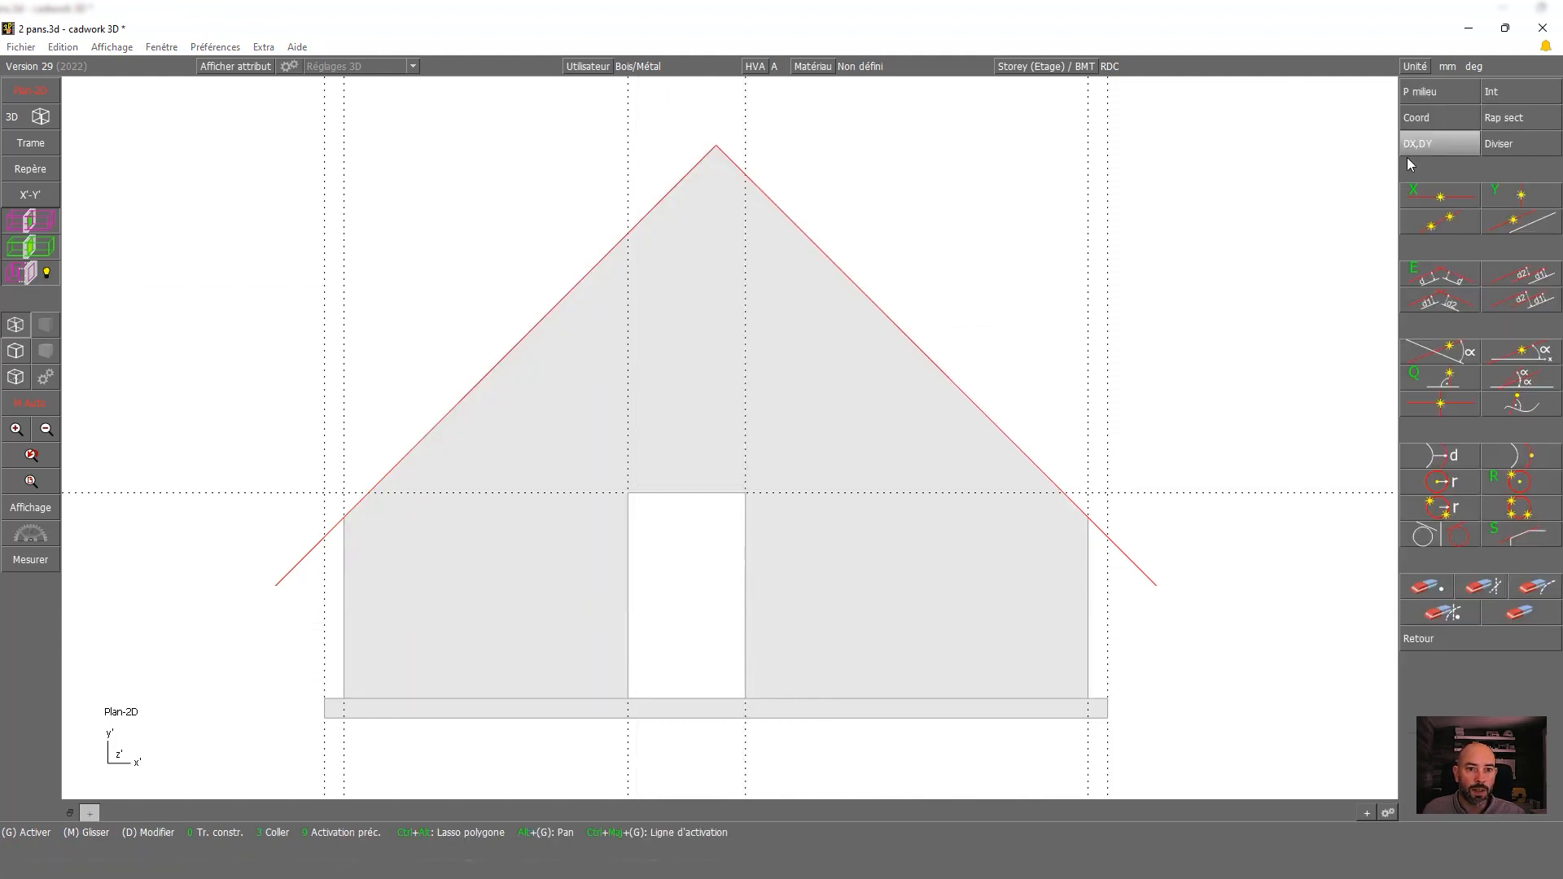
{"action": "left_click", "coordinate": [1509, 557]}
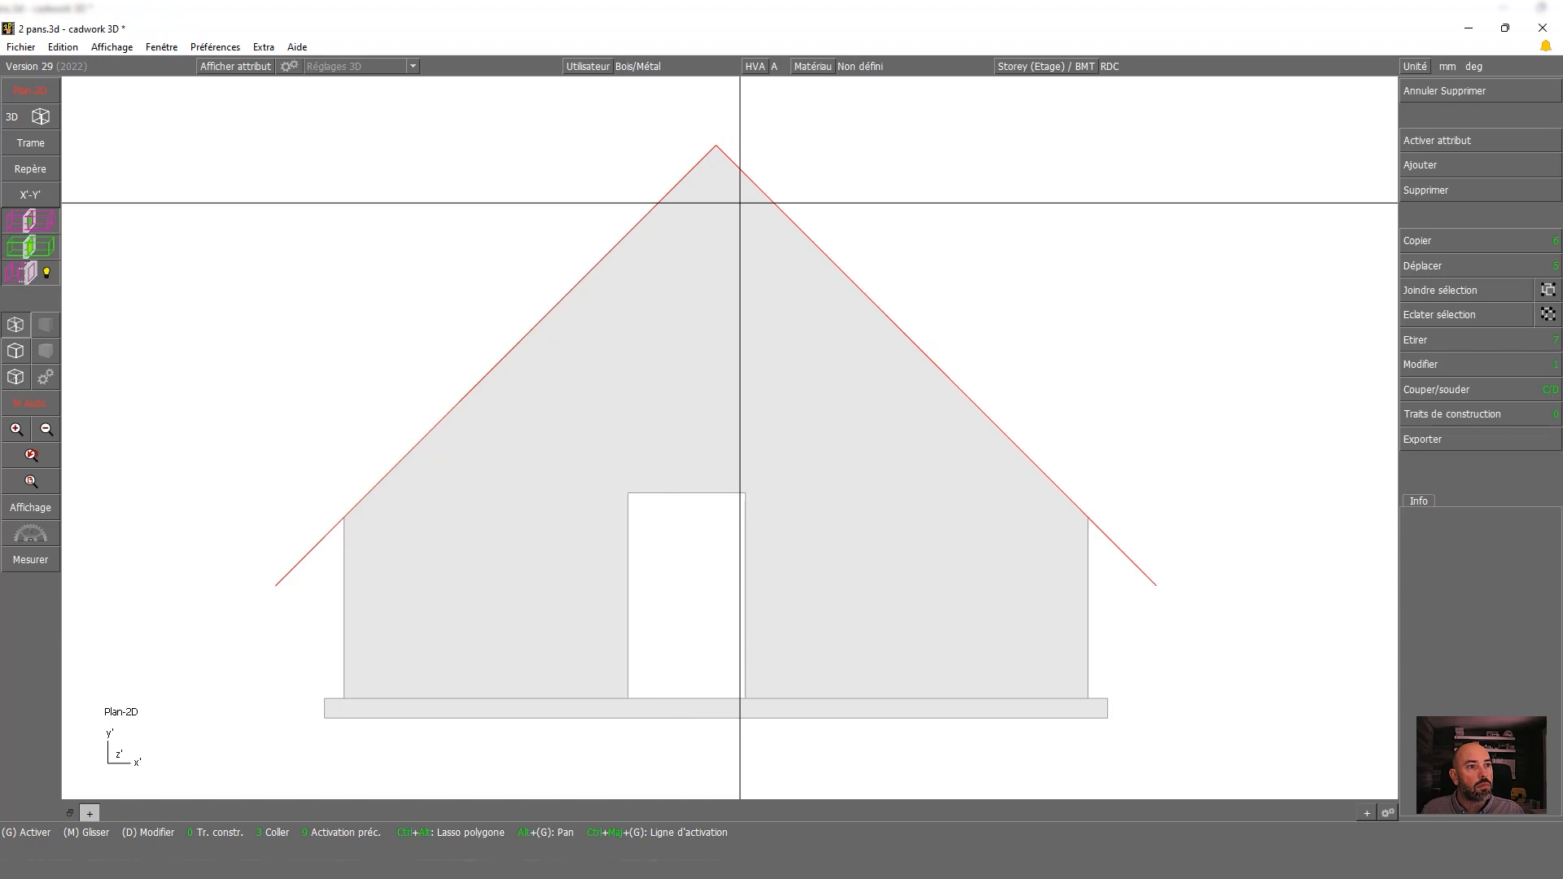
{"action": "key", "text": "0"}
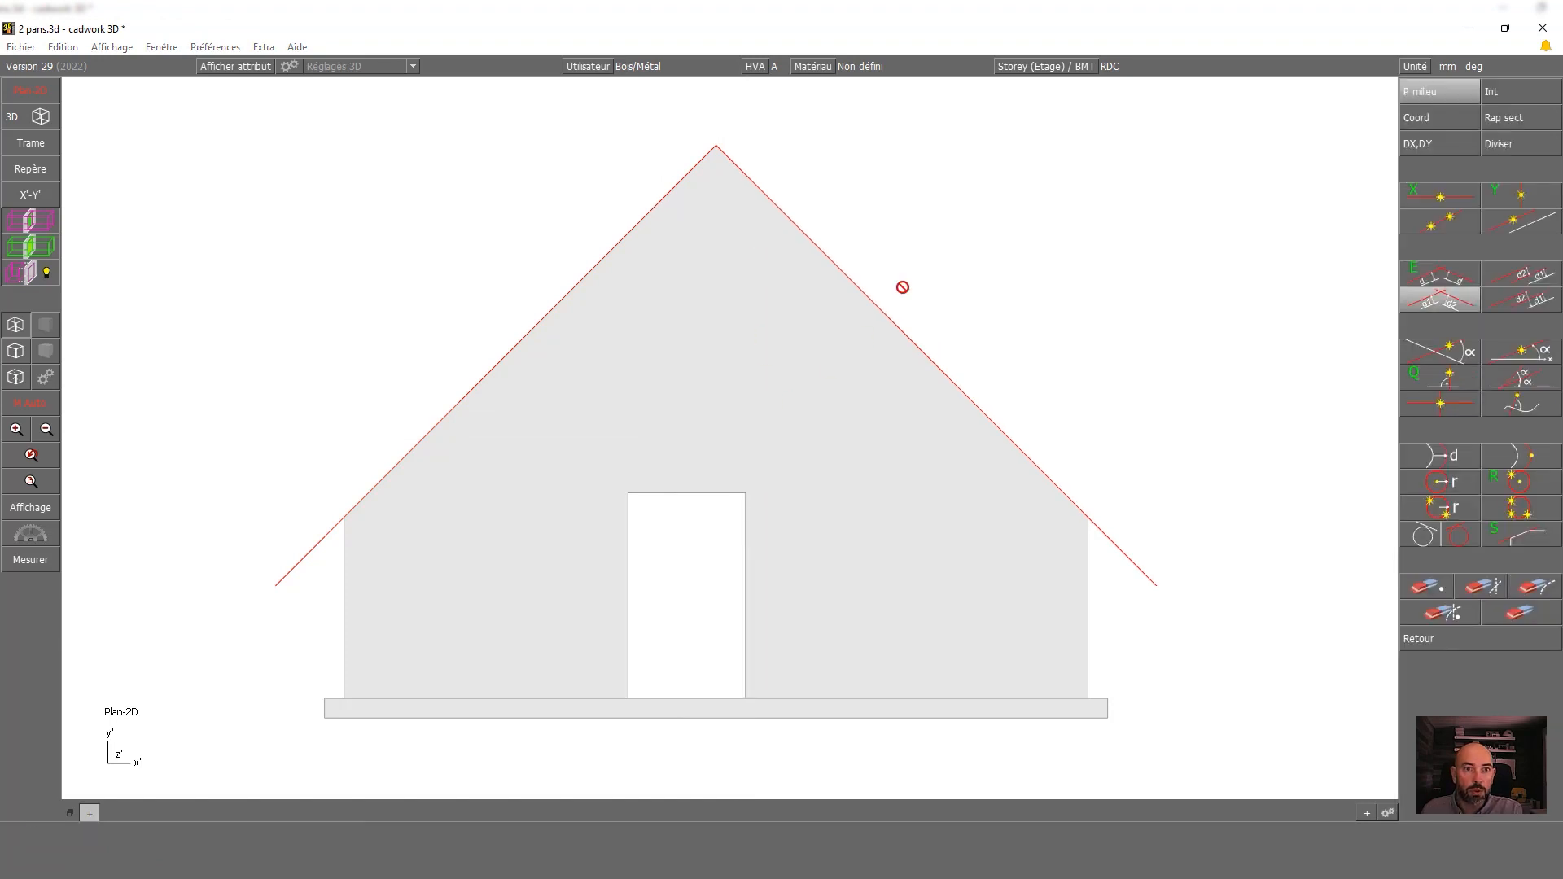
{"action": "left_click", "coordinate": [1431, 280]}
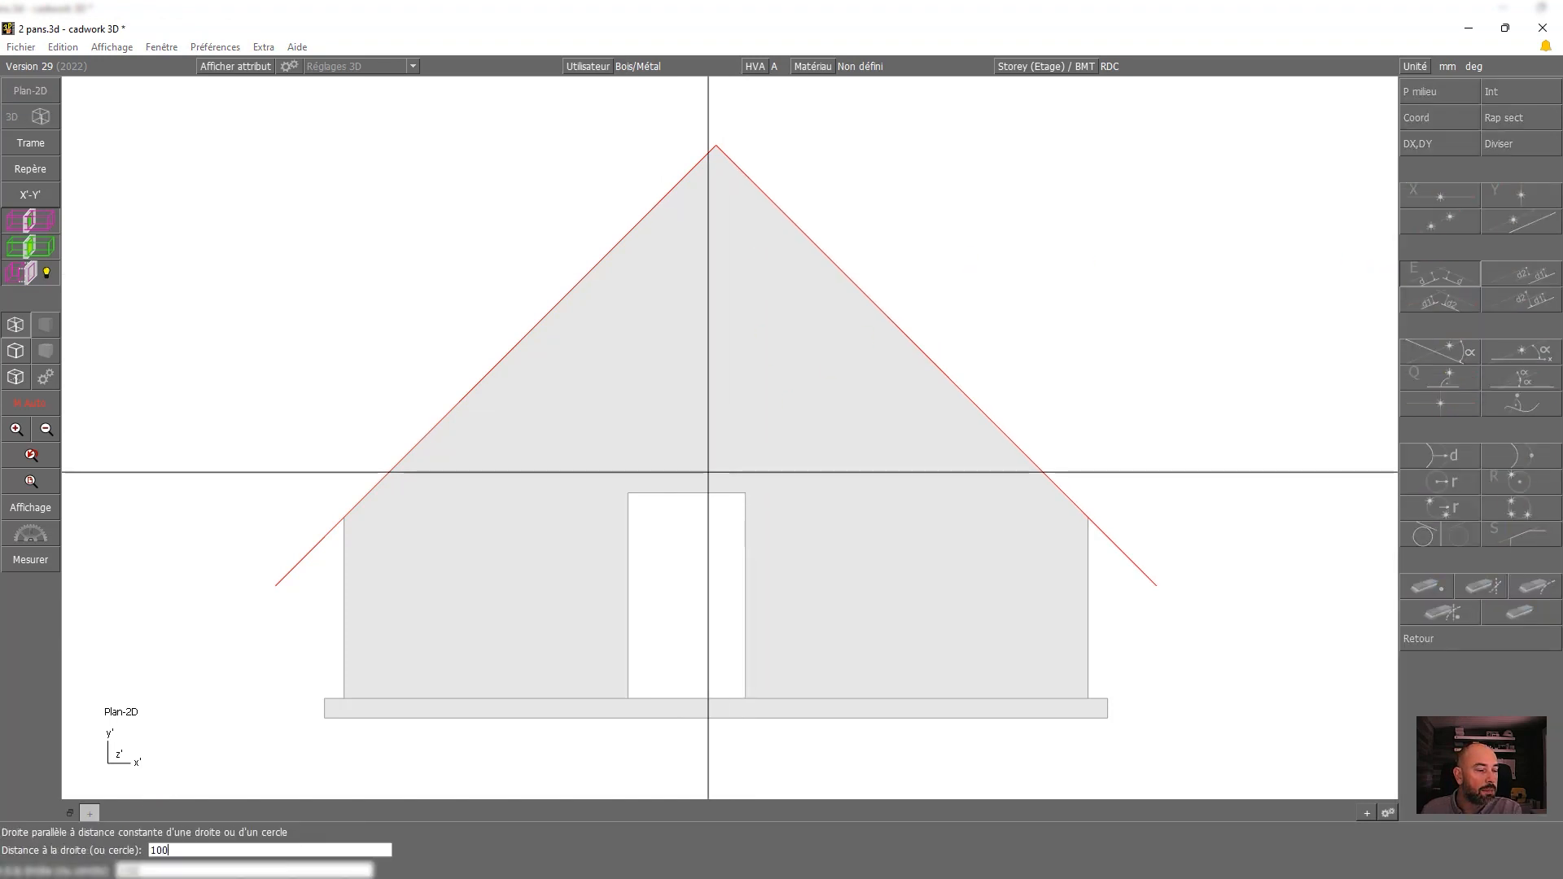
{"action": "left_click", "coordinate": [816, 248]}
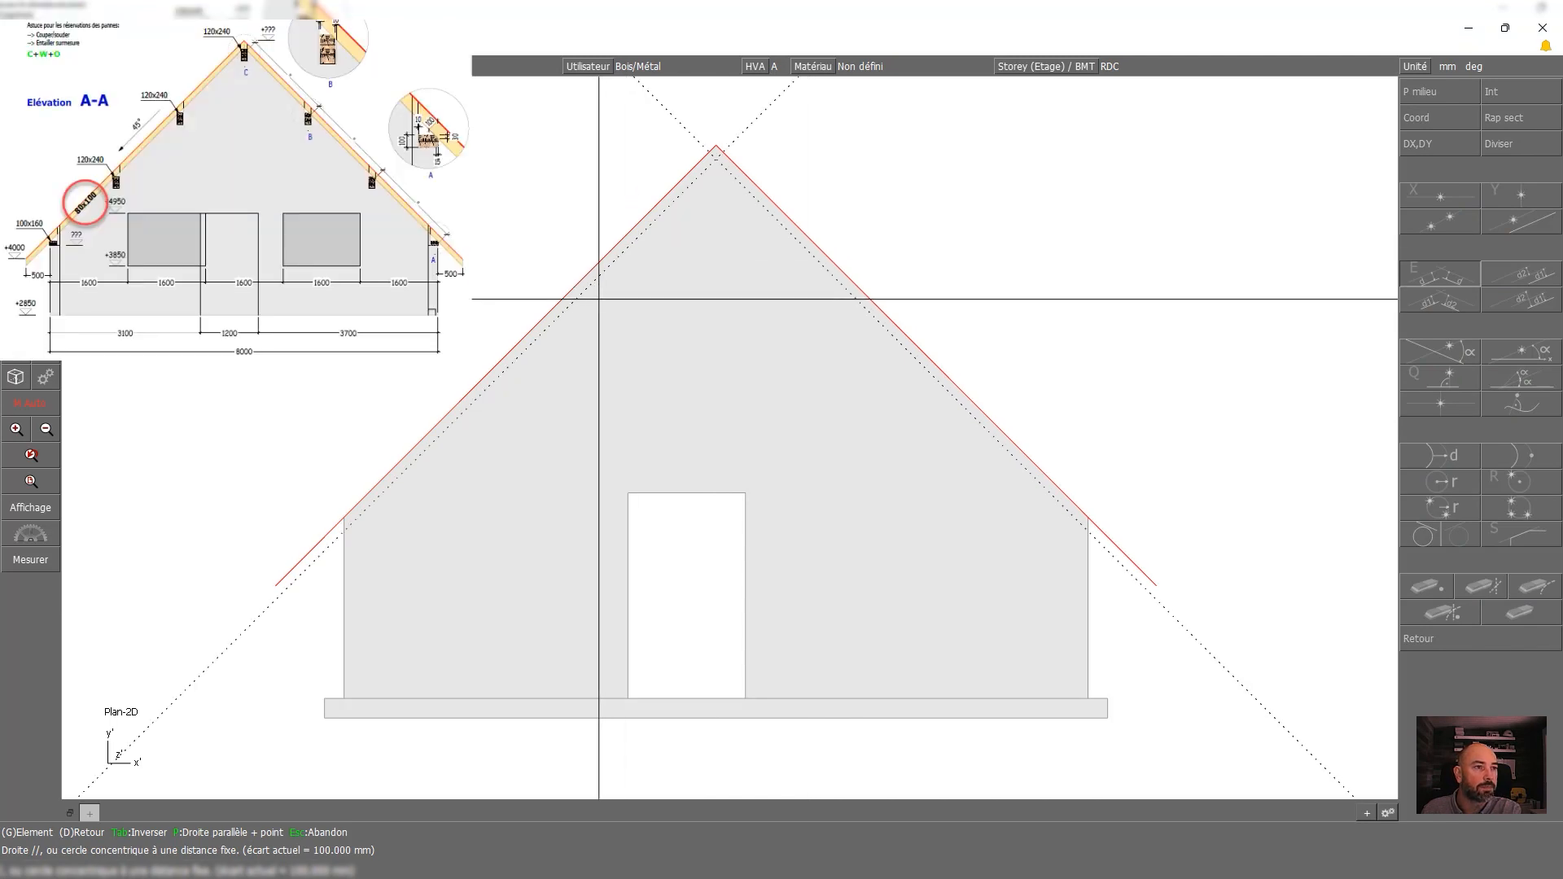
{"action": "key", "text": "Escape"}
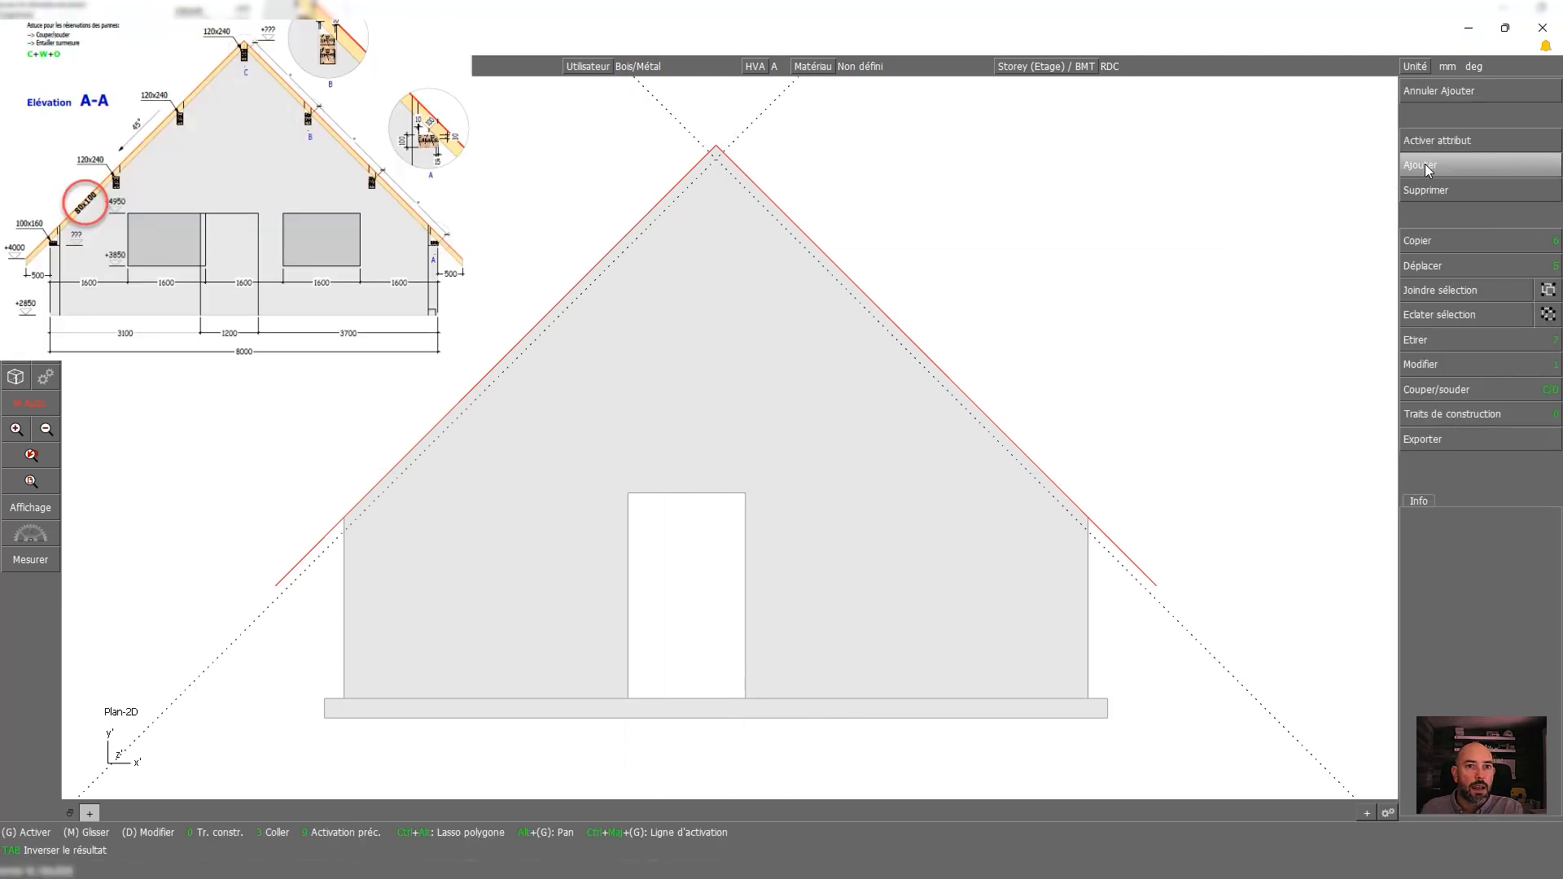
Define a rectangular bar in section view, 120 mm wide and 240 mm high, in Douglas and named Panne
{"action": "left_click", "coordinate": [1443, 217]}
{"action": "left_click", "coordinate": [1467, 144]}
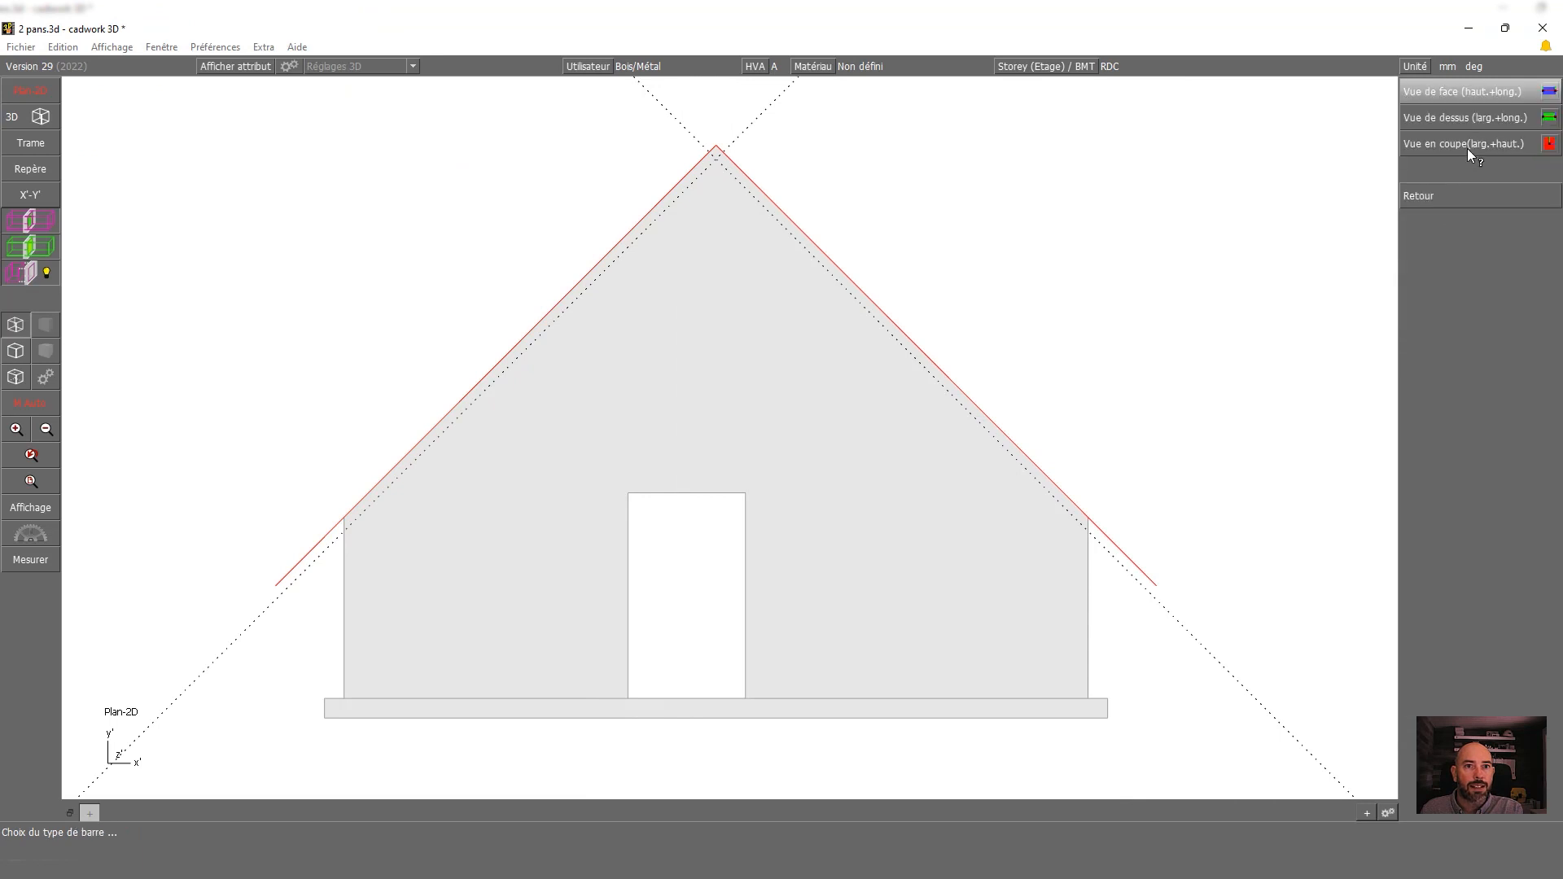
{"action": "left_click", "coordinate": [1467, 144]}
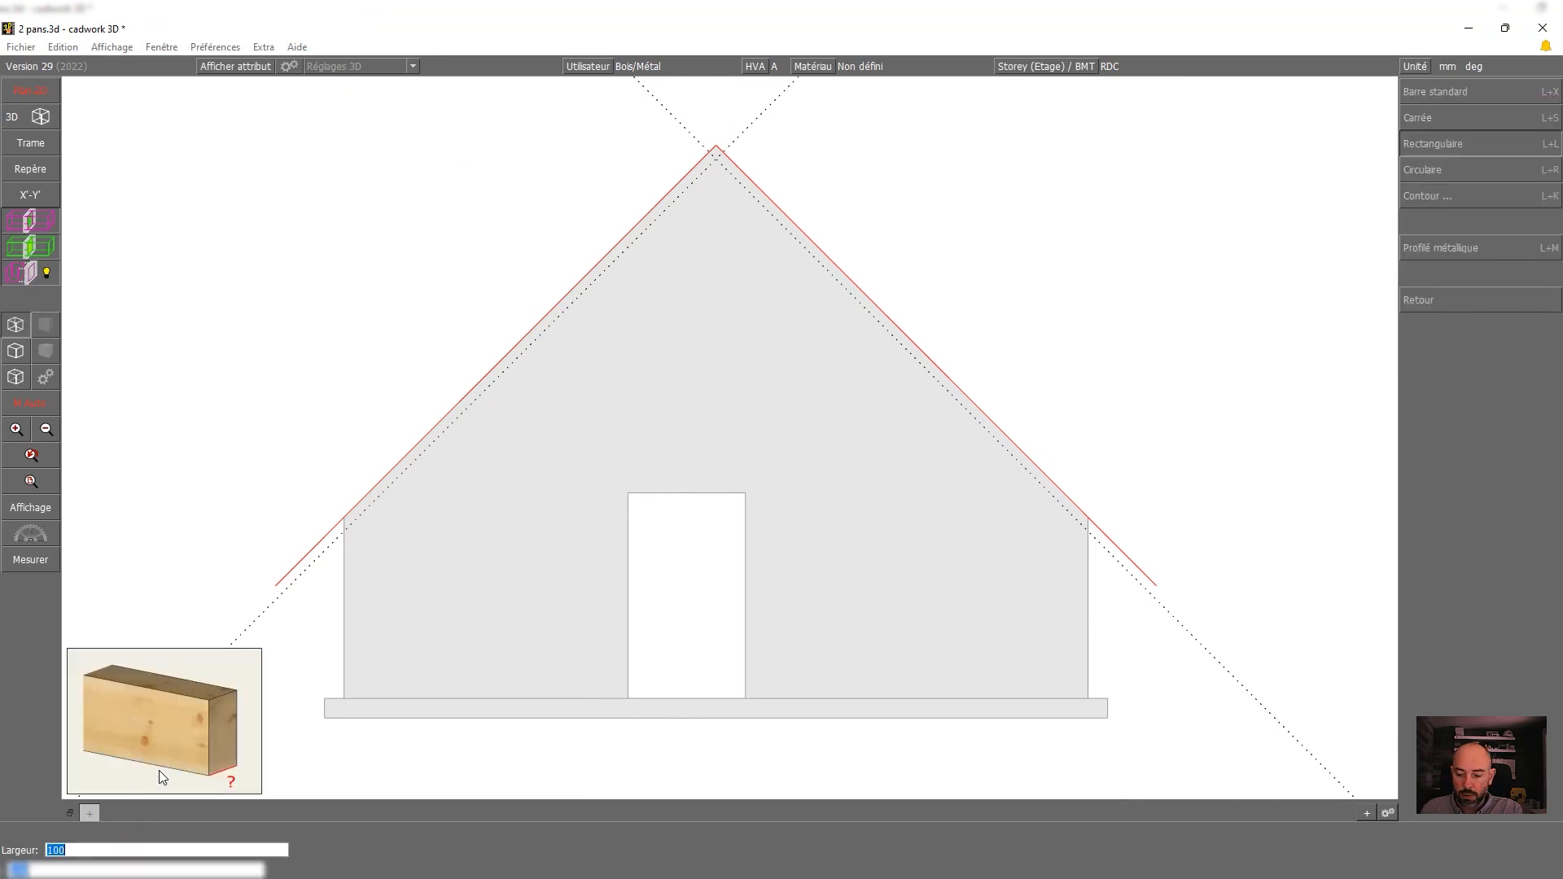
{"action": "type", "text": "120"}
{"action": "key", "text": "Return"}
{"action": "type", "text": "240"}
{"action": "key", "text": "Return"}
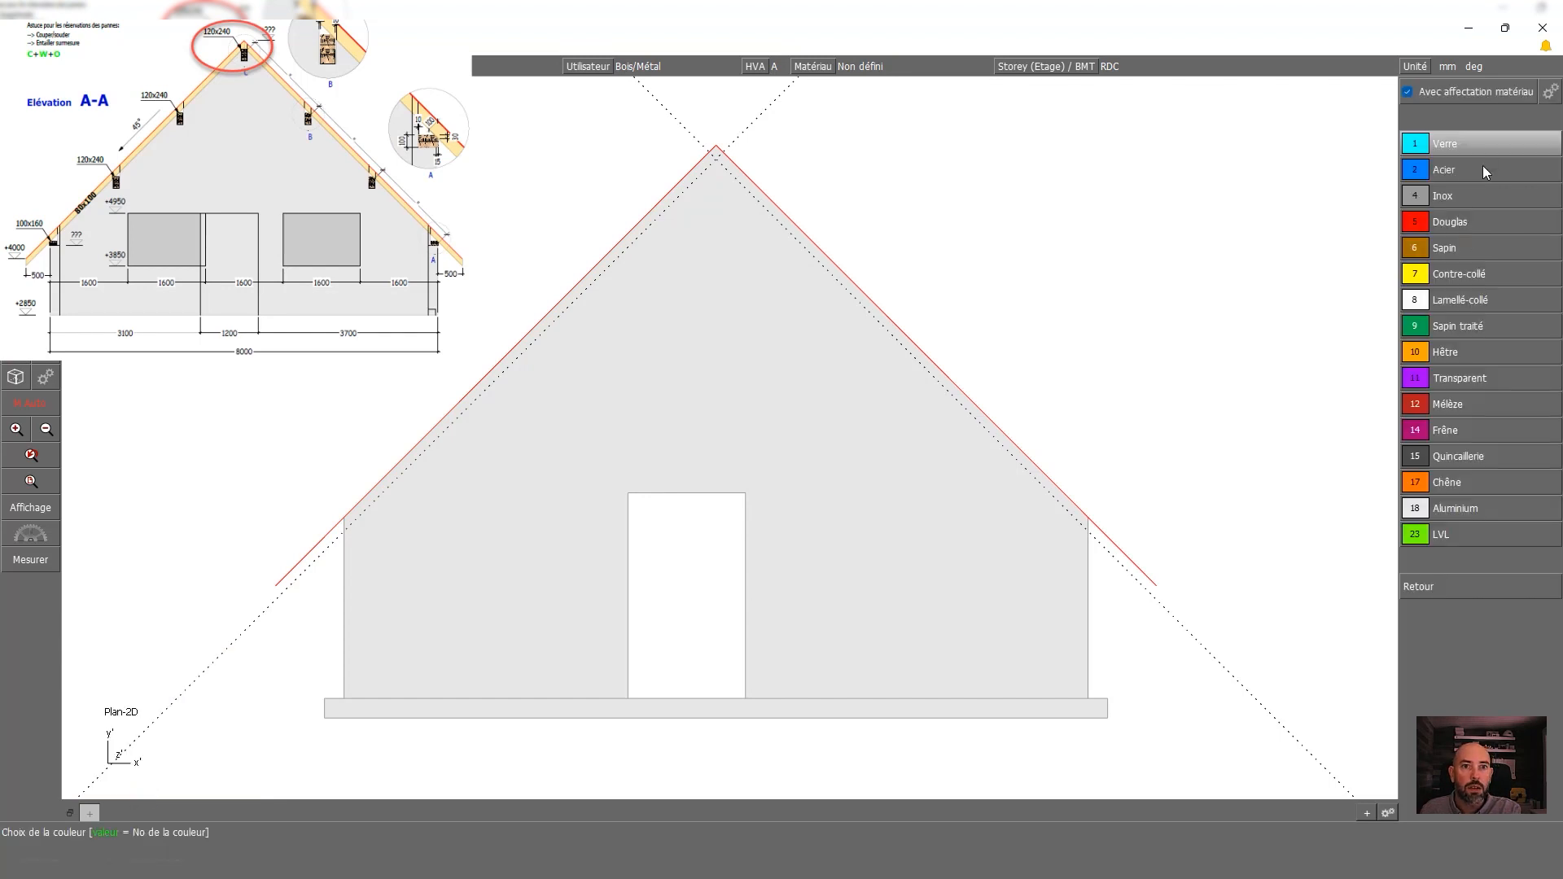
{"action": "left_click", "coordinate": [1478, 224]}
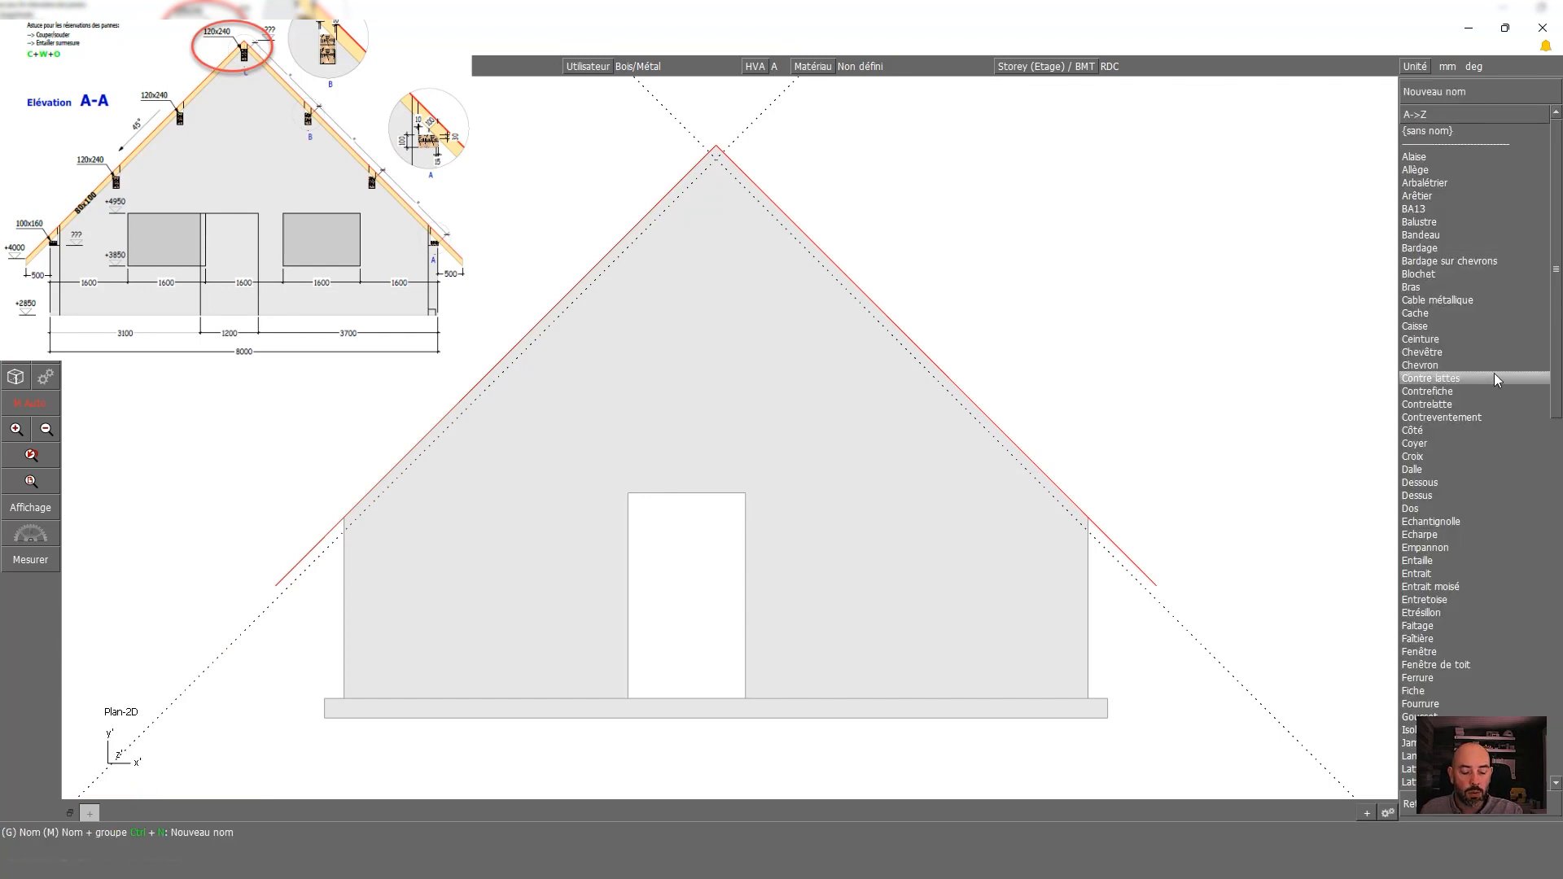
{"action": "scroll", "coordinate": [1478, 378], "scroll_direction": "down", "scroll_amount": 15}
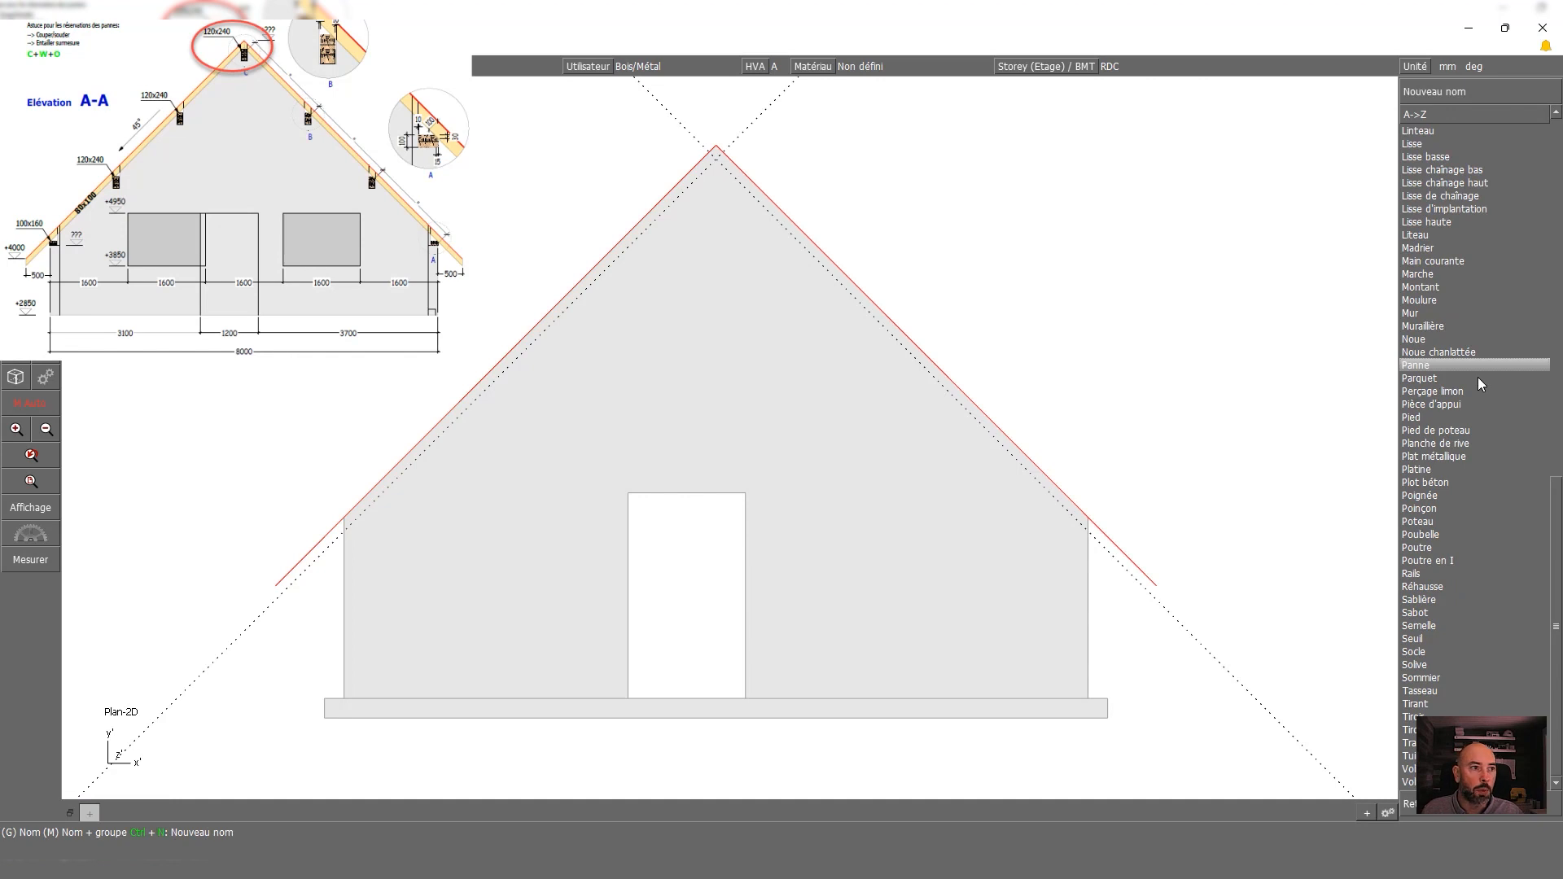
{"action": "left_click", "coordinate": [1477, 377]}
Place the ridge purlin 10000 mm long, with its top centre on the intersection of the two parallel slope lines
{"action": "left_click", "coordinate": [716, 159]}
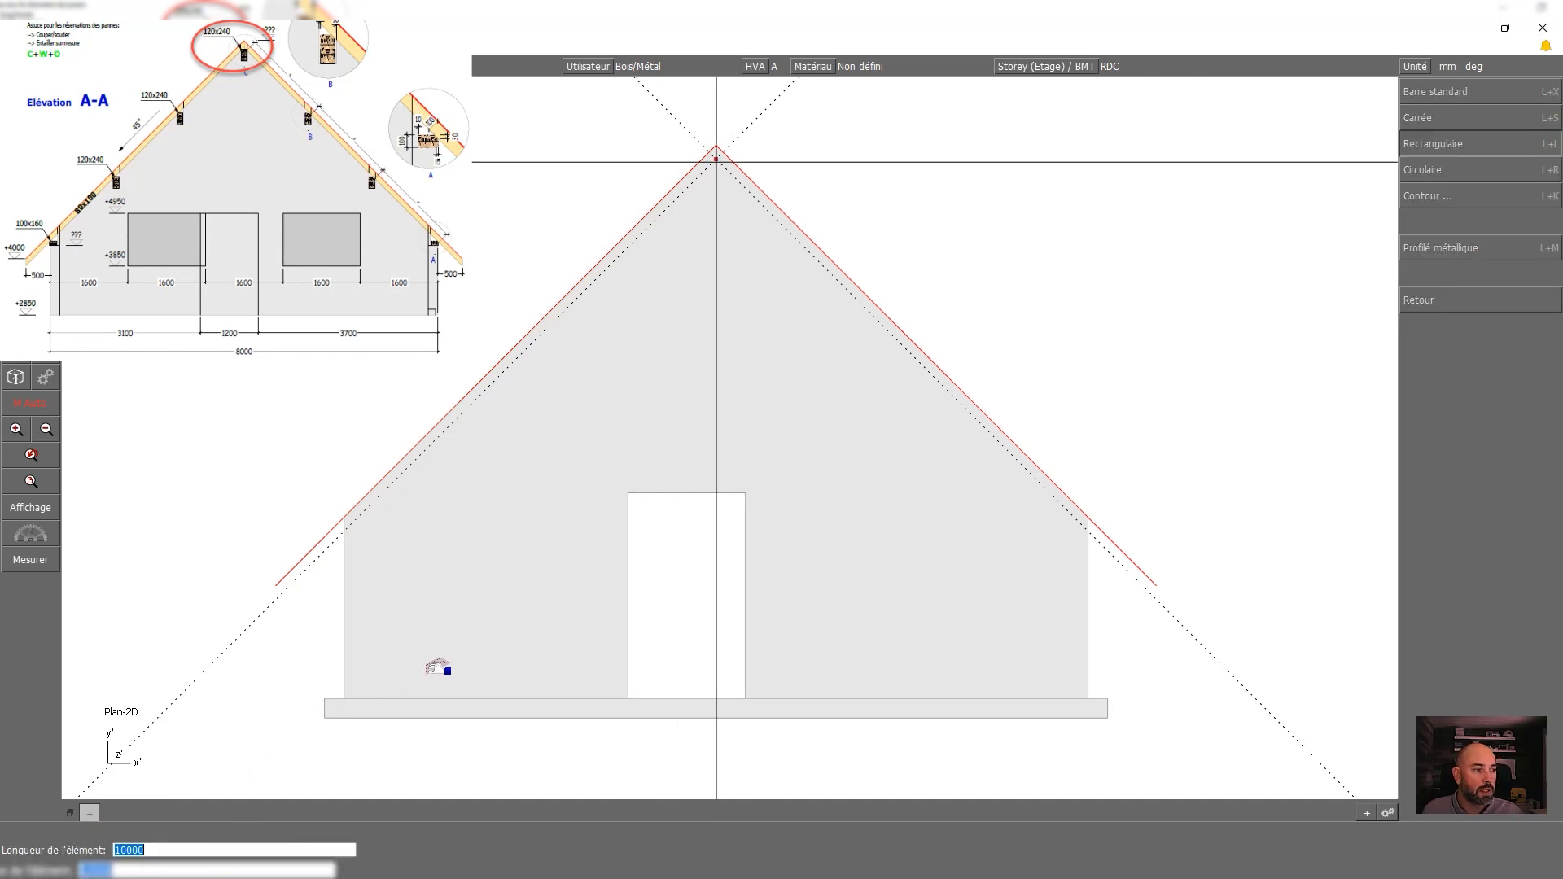
{"action": "key", "text": "Return"}
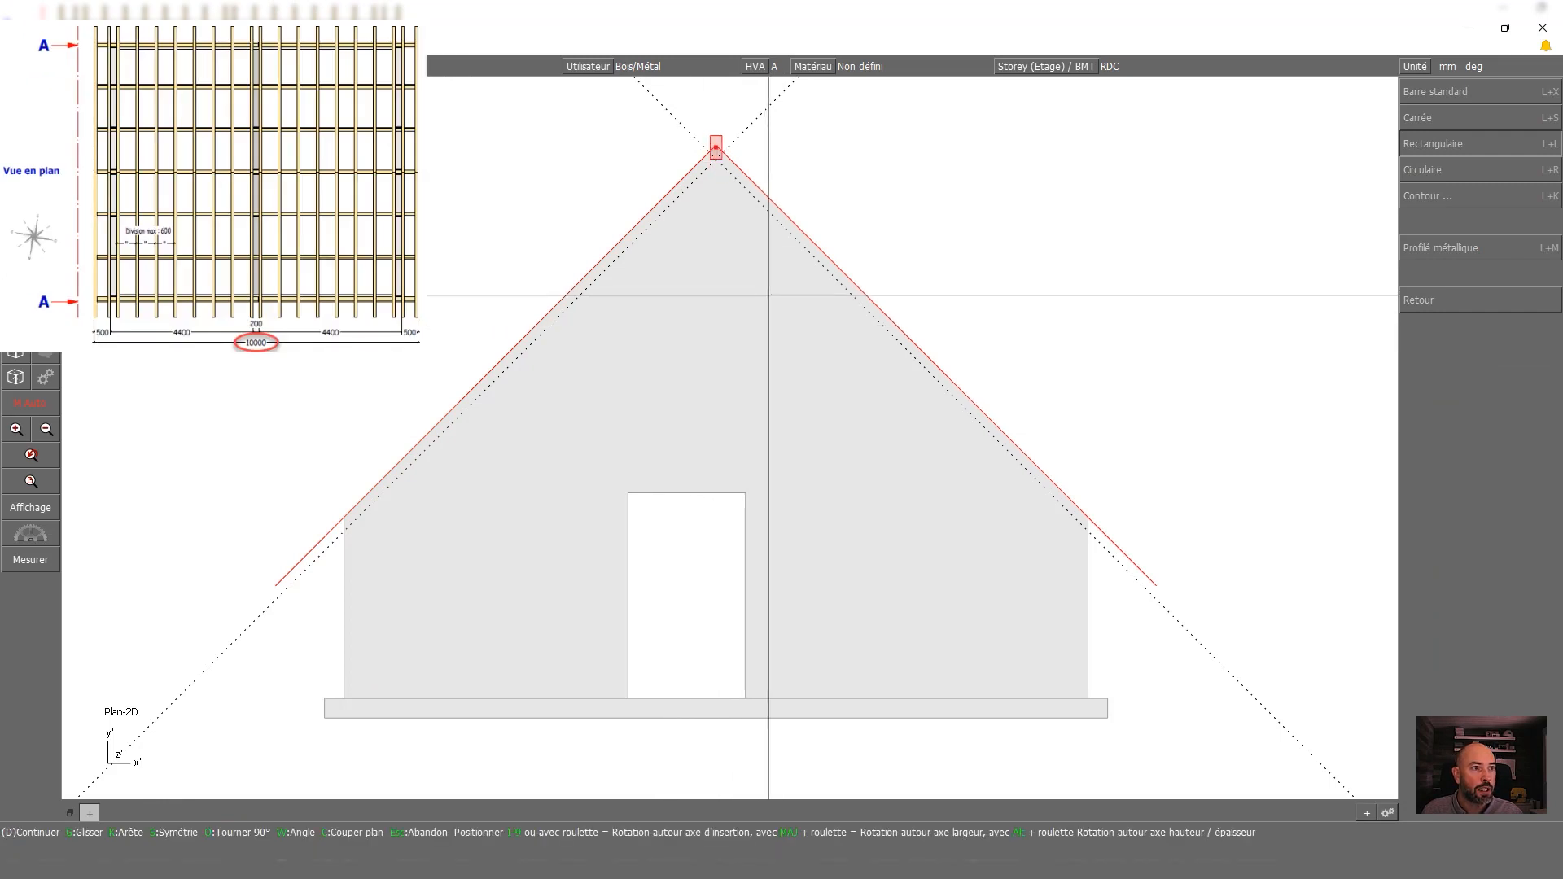
{"action": "right_click", "coordinate": [901, 187]}
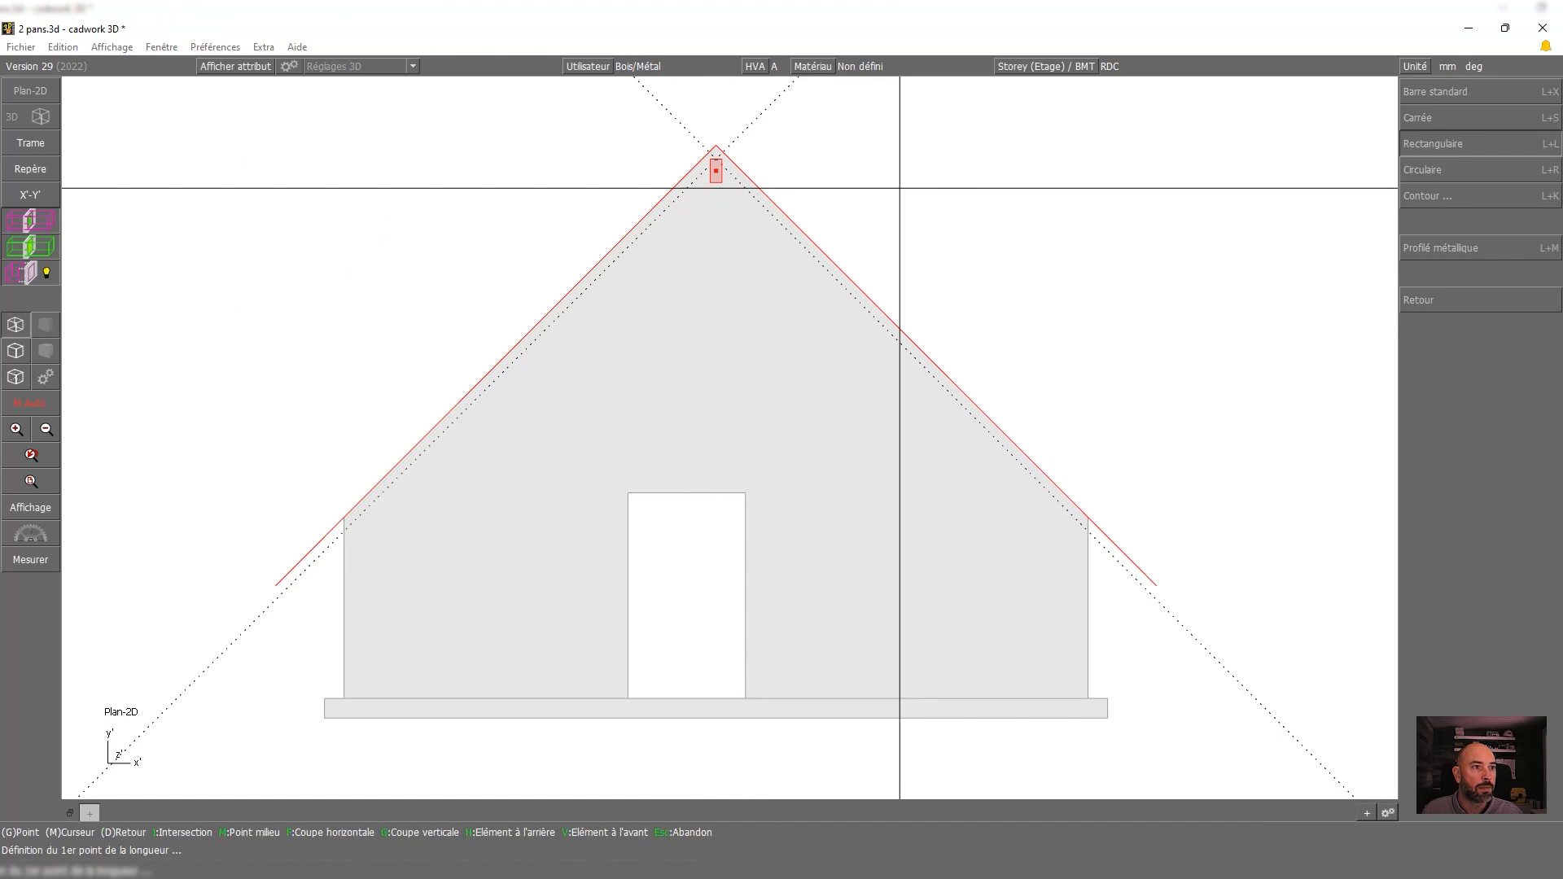
{"action": "right_click", "coordinate": [900, 195]}
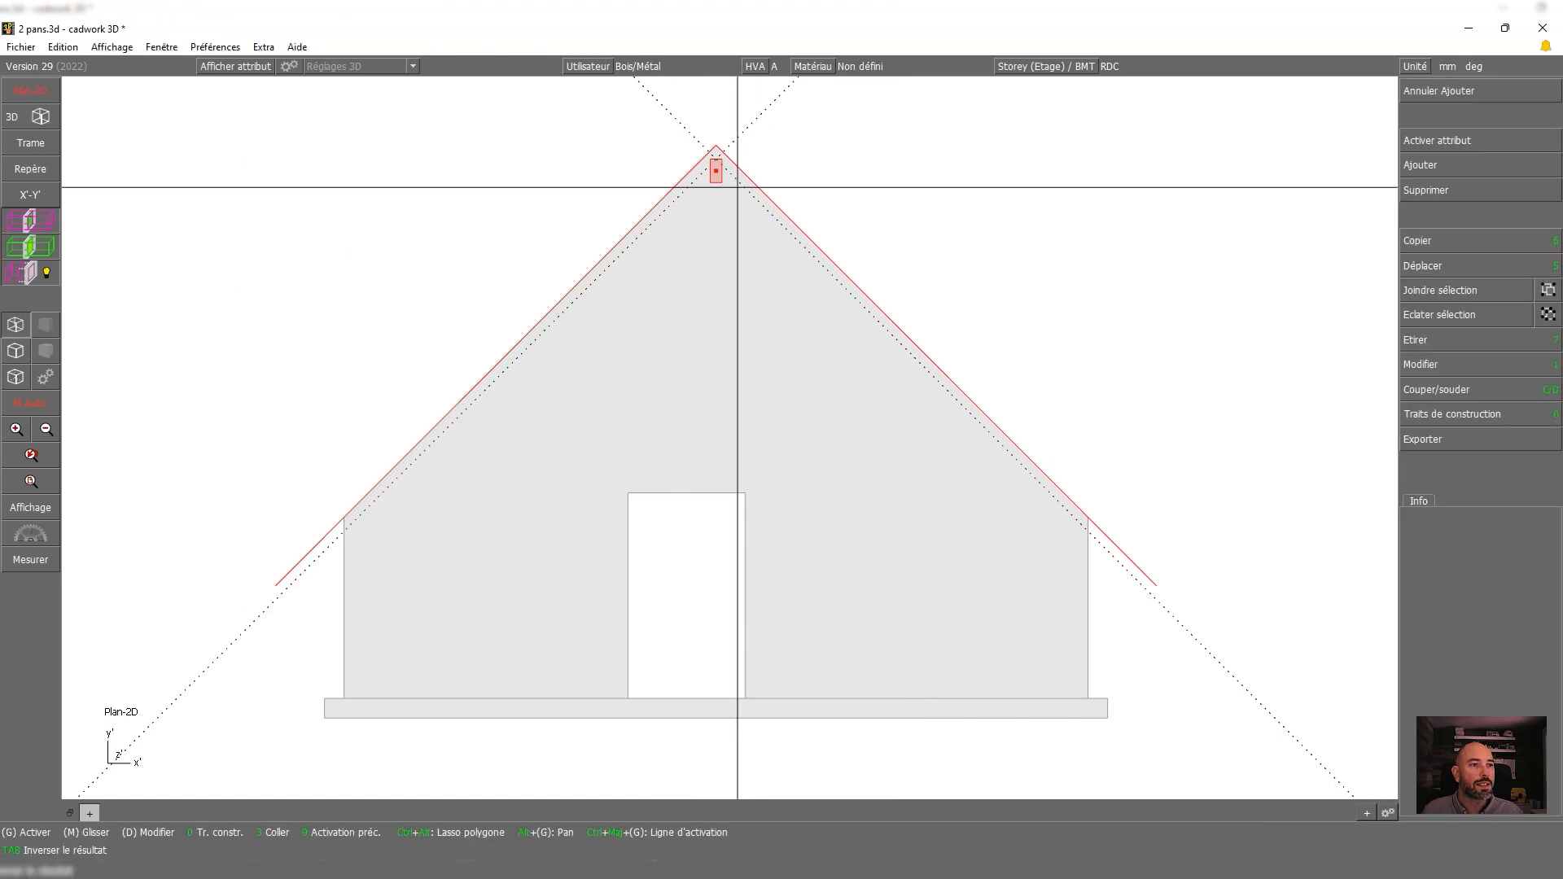
Move the ridge purlin vertically until its upper right corner lies on the right parallel slope line
{"action": "scroll", "coordinate": [719, 173], "scroll_direction": "up", "scroll_amount": 3}
{"action": "scroll", "coordinate": [729, 432], "scroll_direction": "up", "scroll_amount": 2}
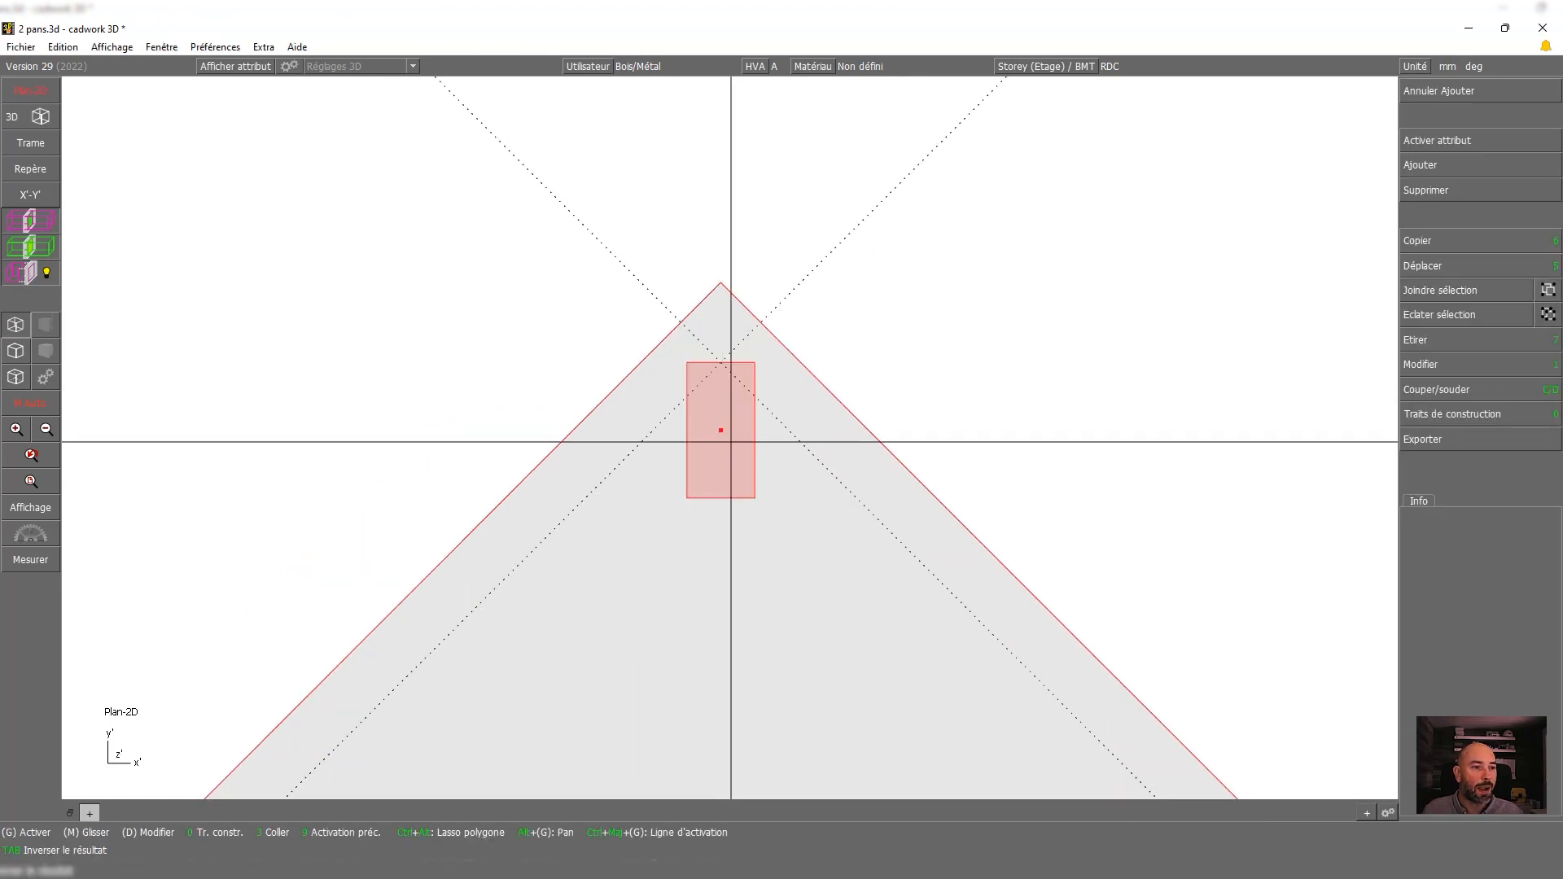
{"action": "left_click", "coordinate": [754, 364]}
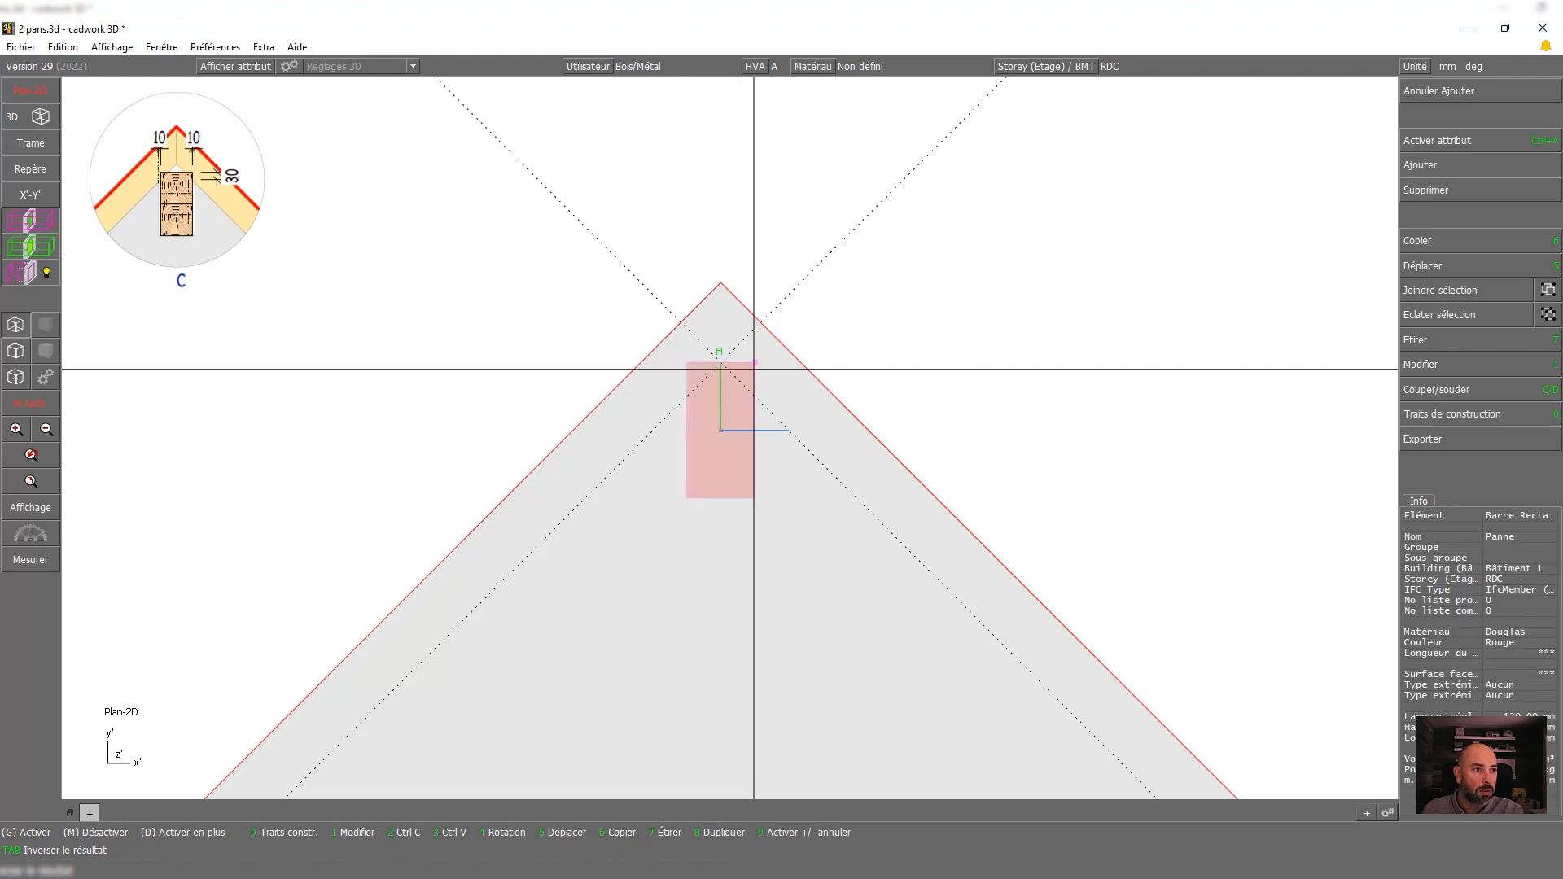
{"action": "middle_click", "coordinate": [747, 398]}
{"action": "left_click", "coordinate": [750, 398]}
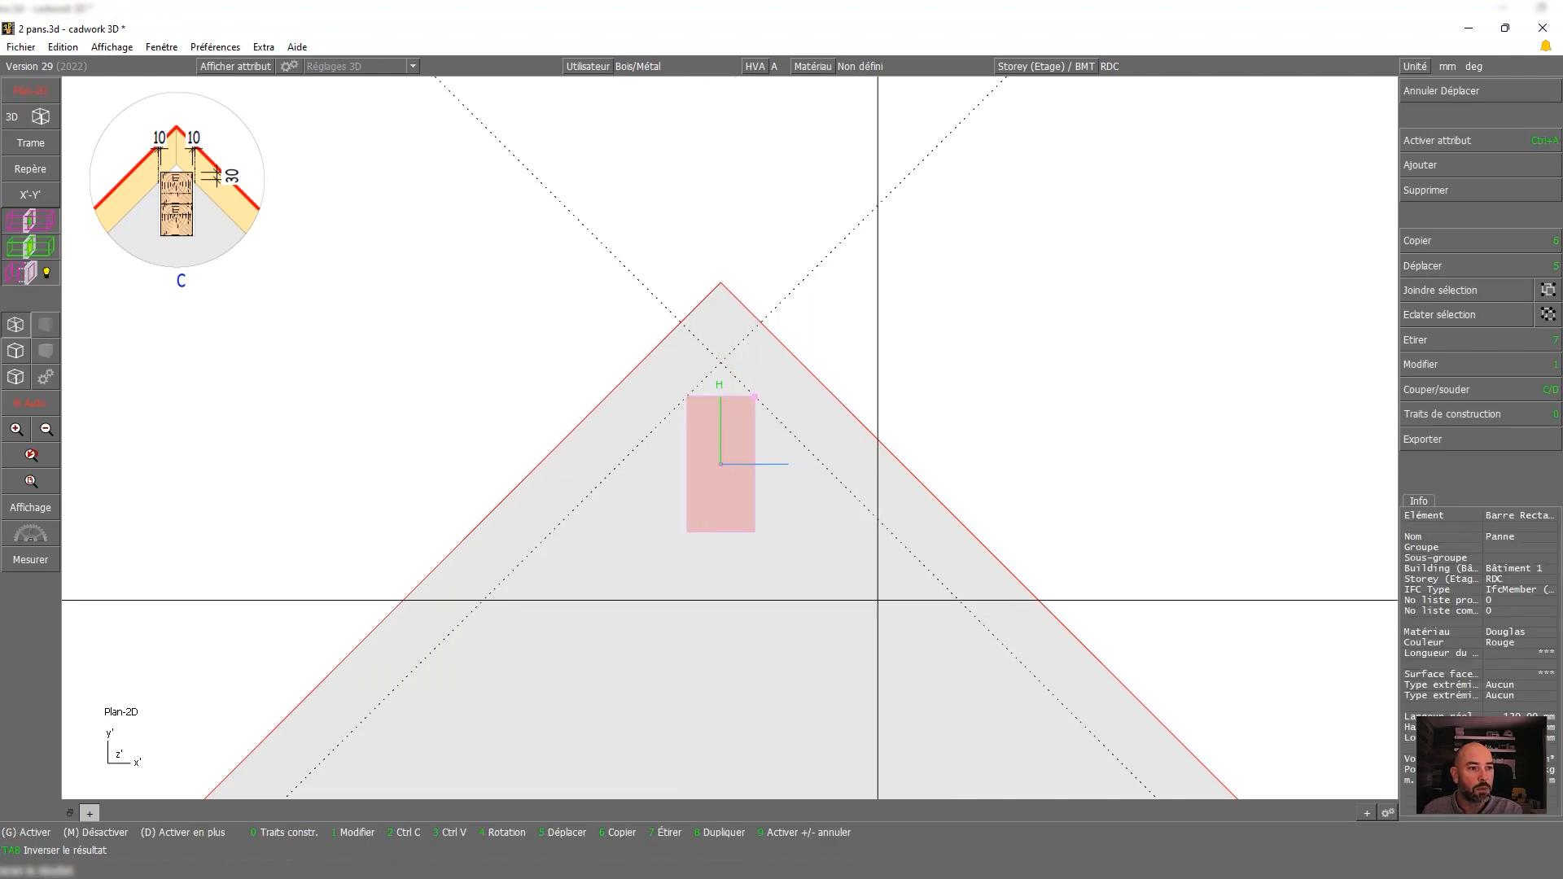
Move the ridge purlin 30 mm vertically upward
{"action": "key", "text": "5"}
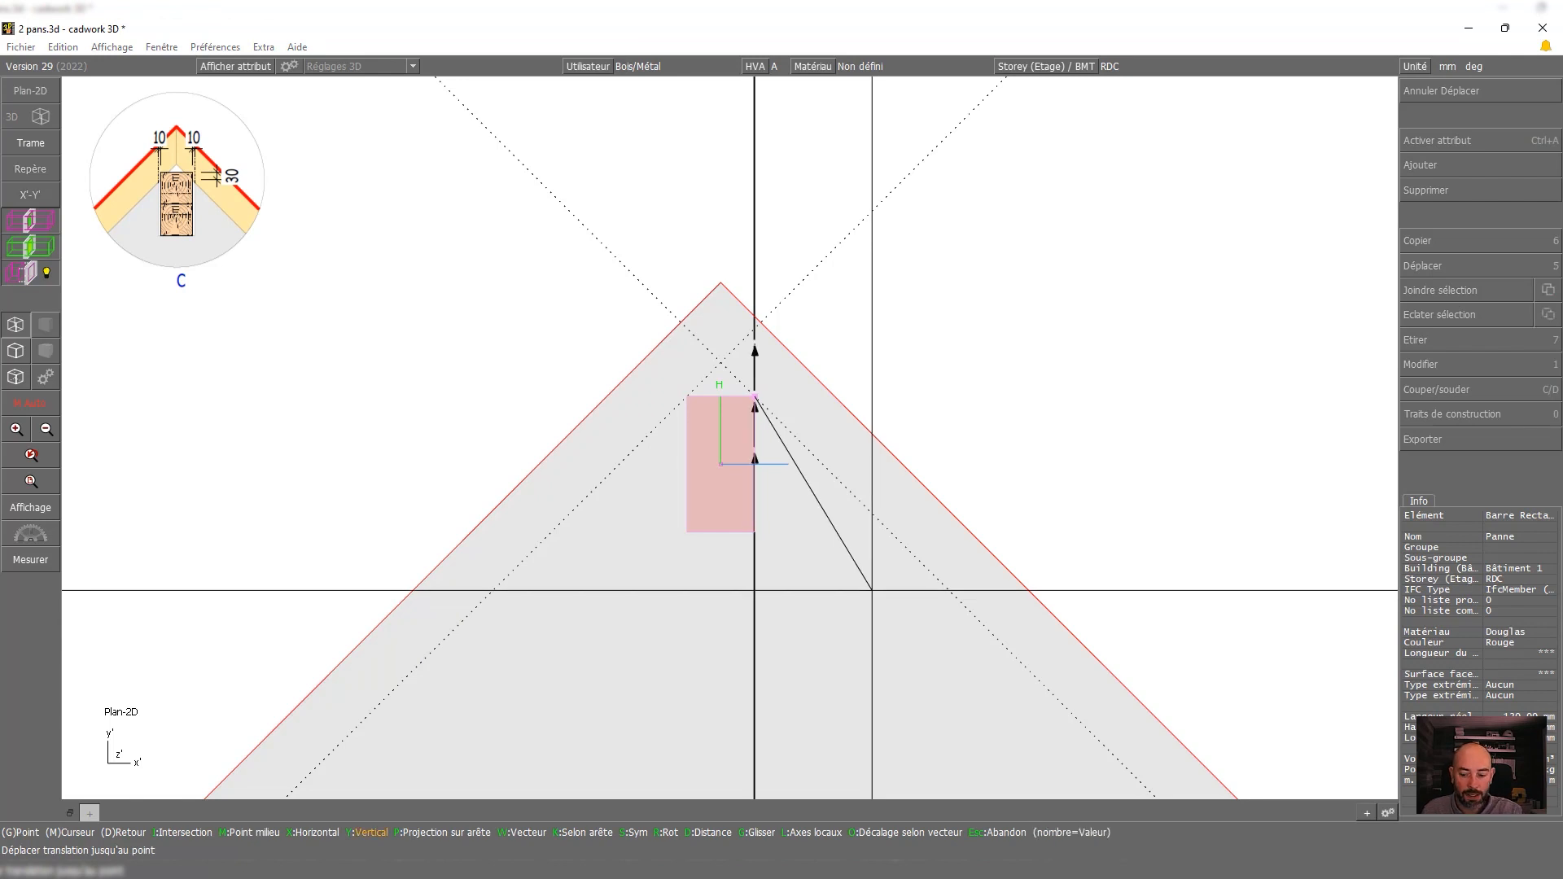
{"action": "type", "text": "30"}
{"action": "key", "text": "Return"}
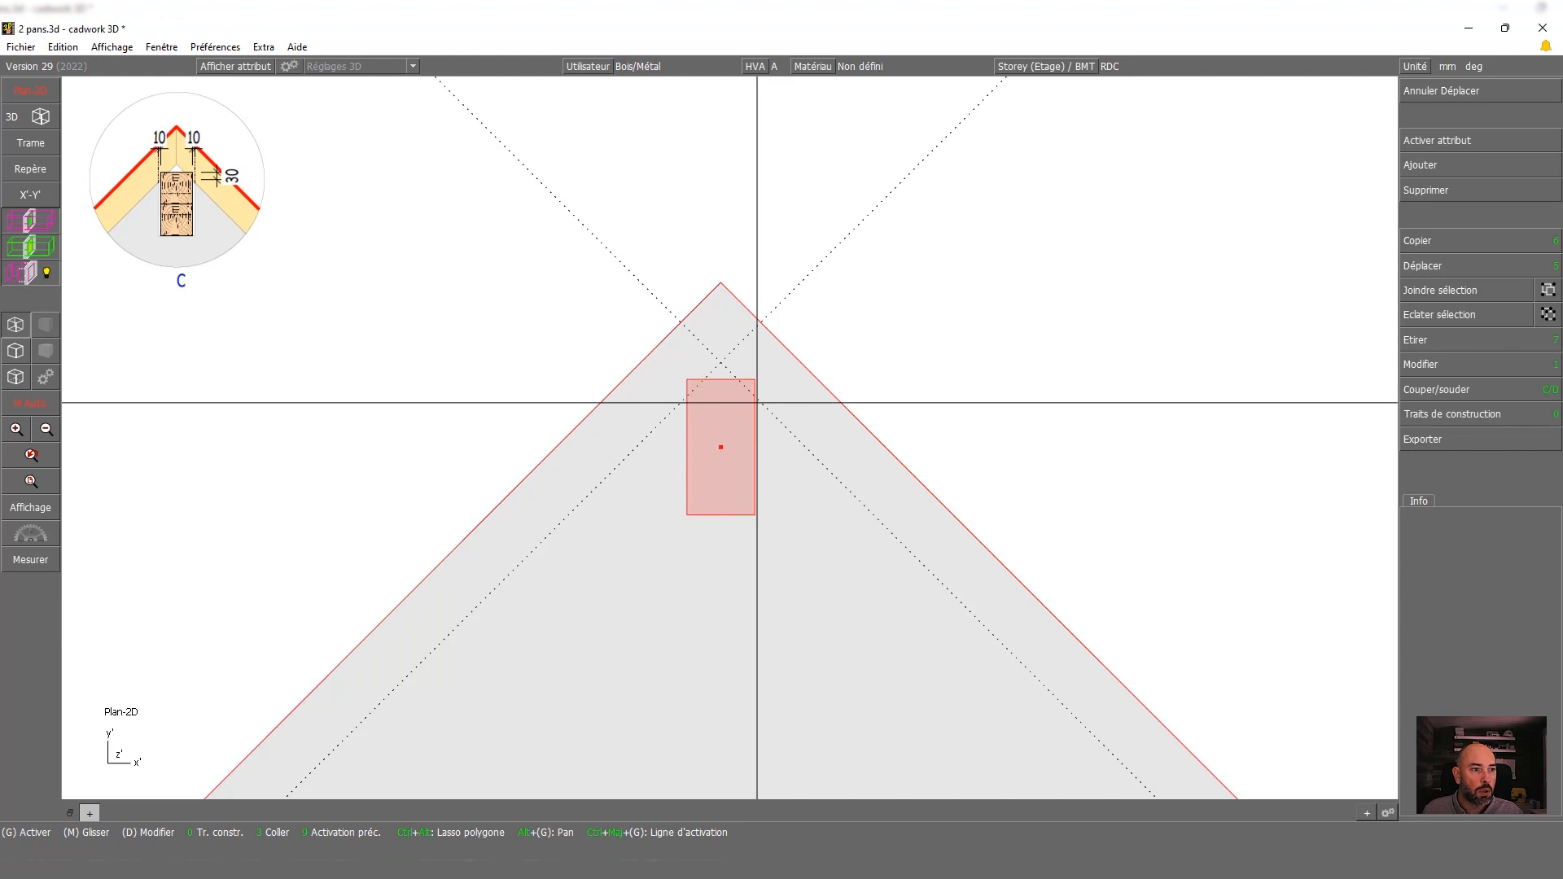
Add a vertical construction line at the slab's right end and a parallel one 15 mm outside it
{"action": "scroll", "coordinate": [964, 342], "scroll_direction": "down", "scroll_amount": 4}
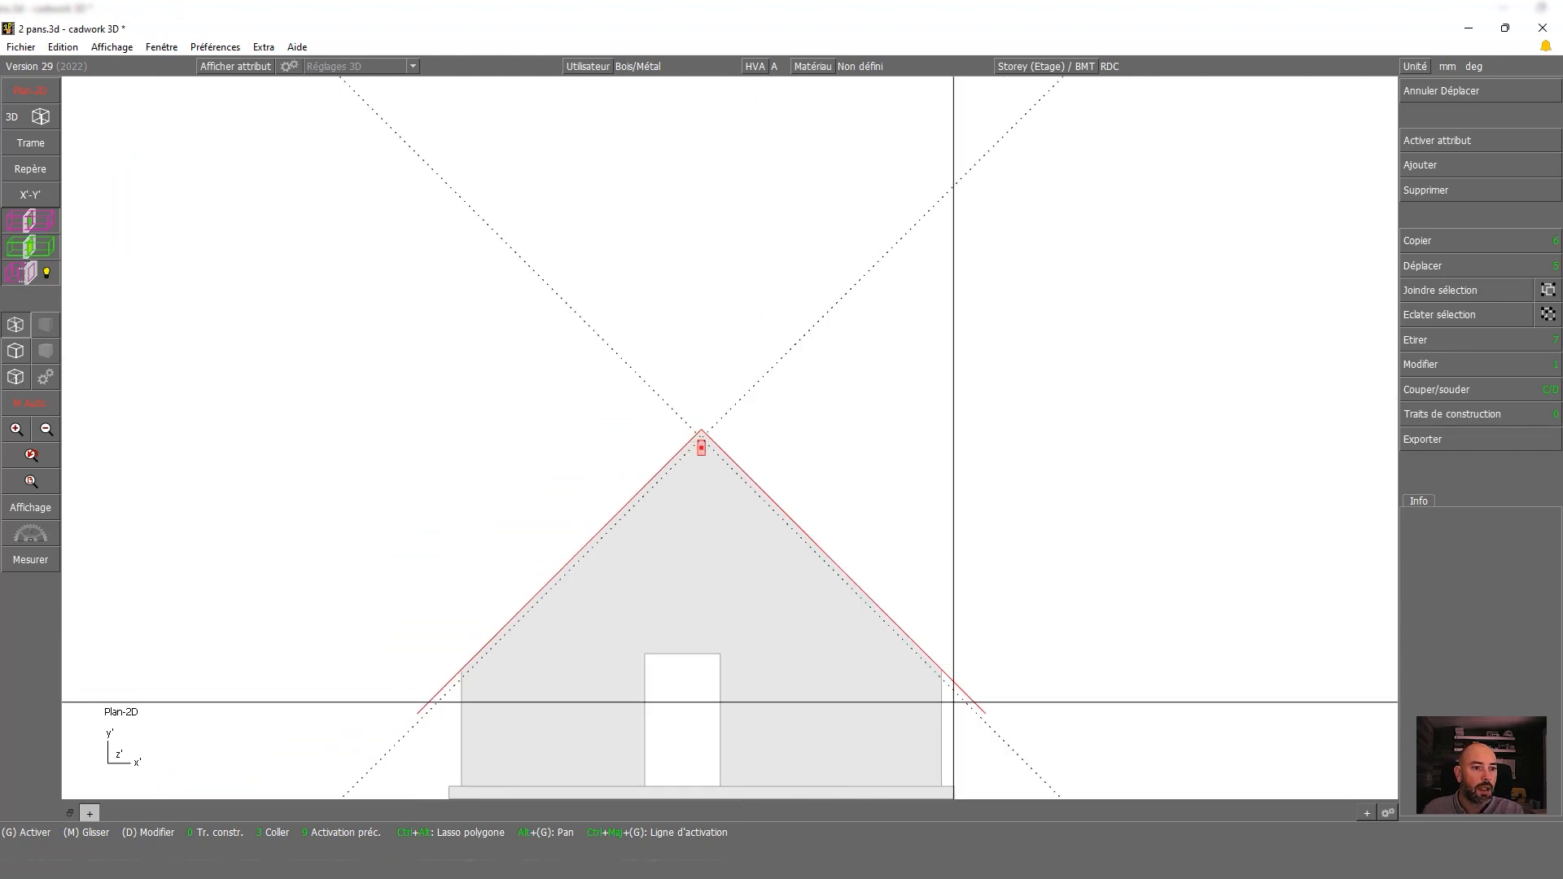
{"action": "scroll", "coordinate": [943, 698], "scroll_direction": "up", "scroll_amount": 3}
{"action": "key", "text": "5"}
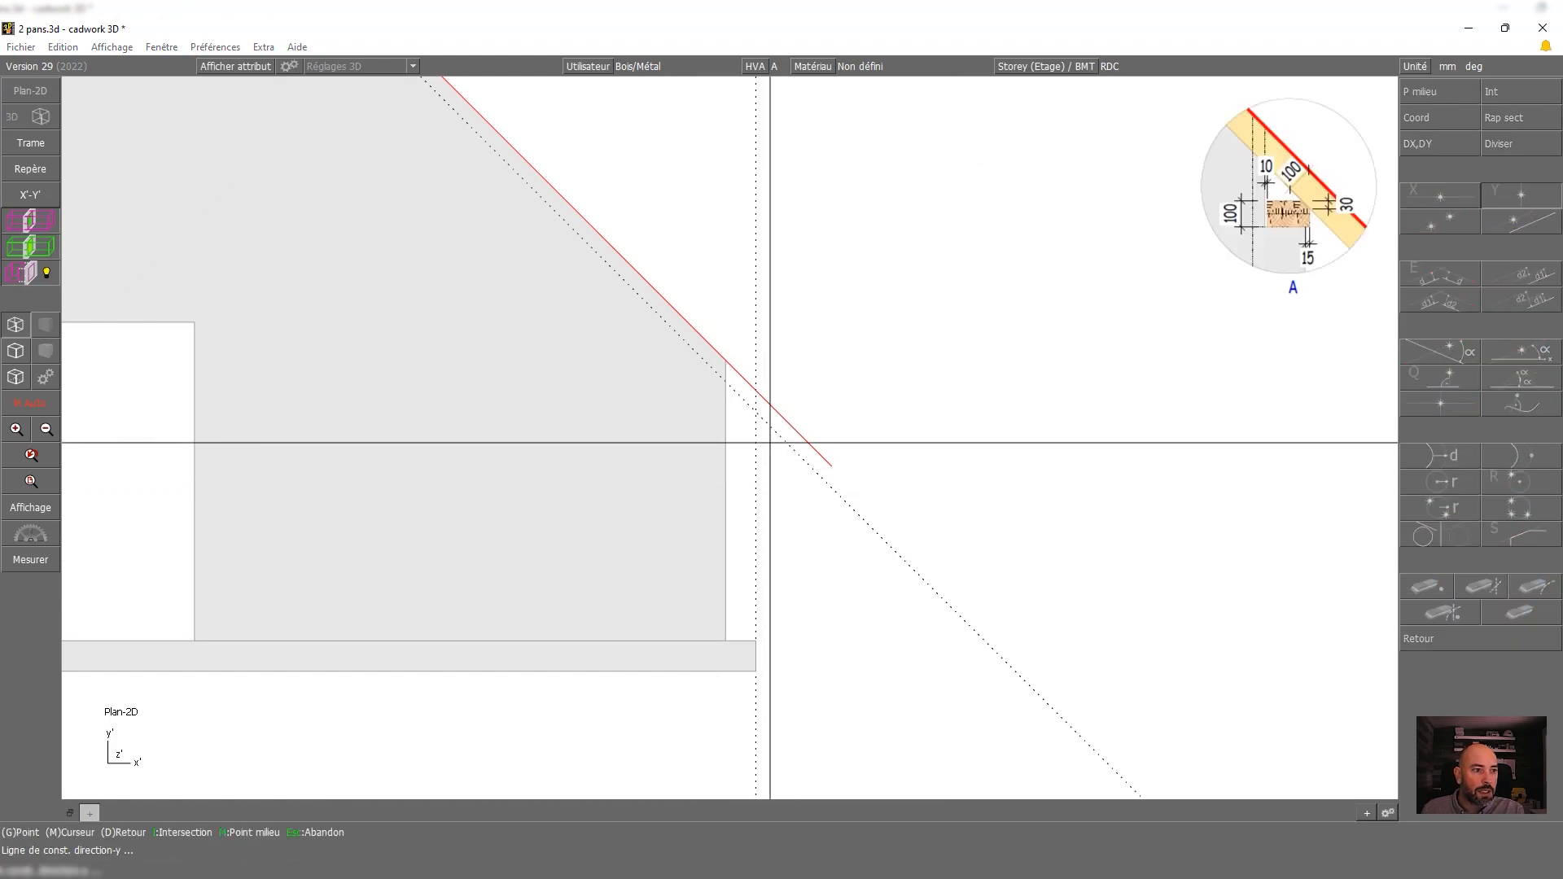
{"action": "scroll", "coordinate": [777, 464], "scroll_direction": "up", "scroll_amount": 2}
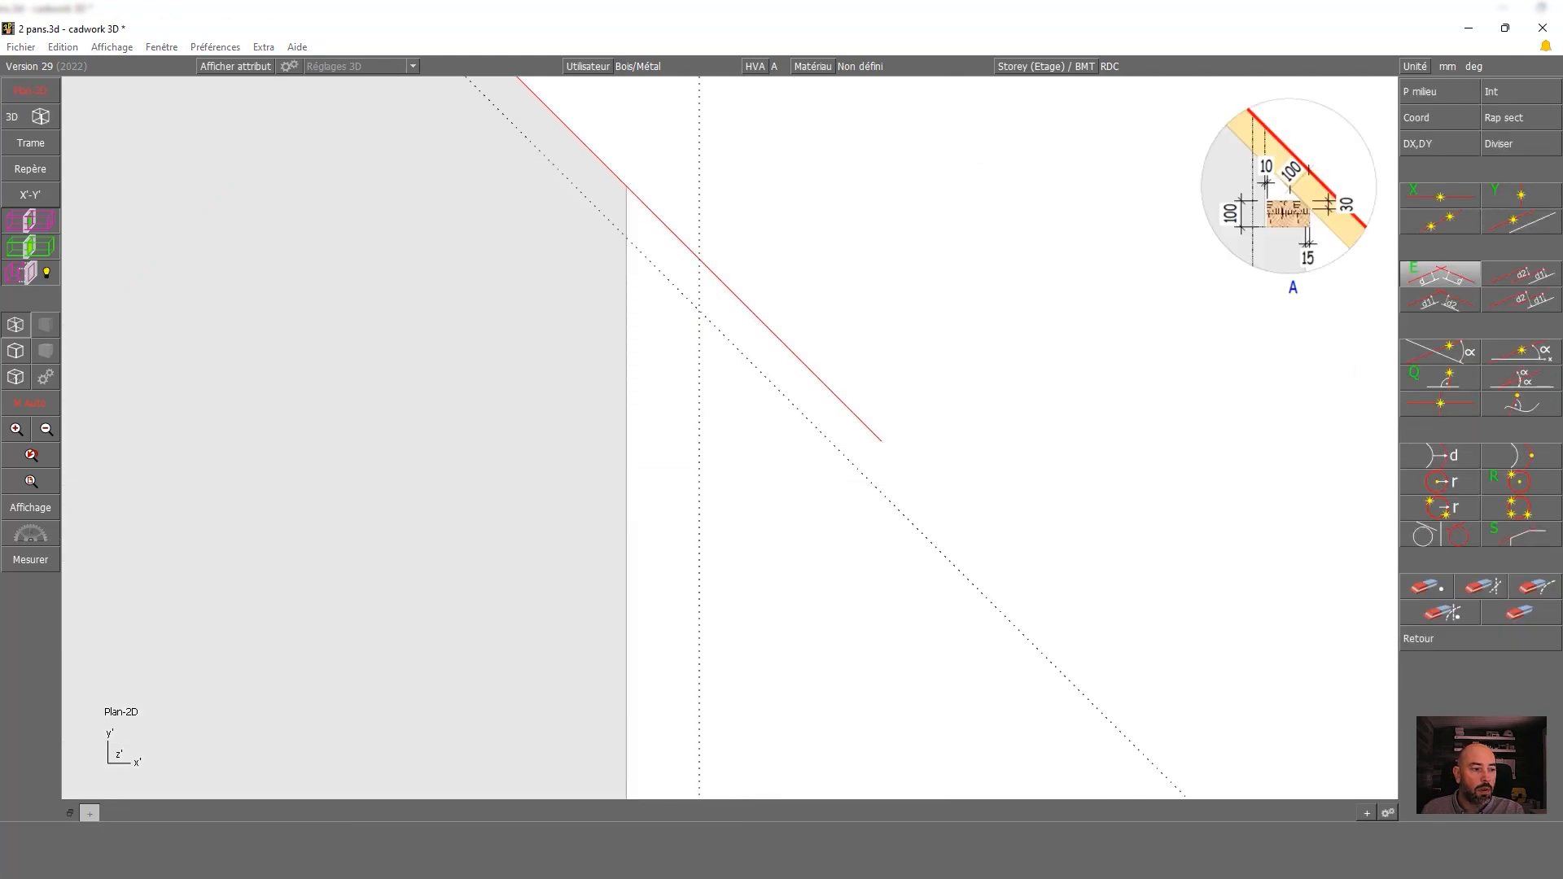
{"action": "left_click", "coordinate": [1440, 275]}
{"action": "left_click", "coordinate": [705, 466]}
{"action": "scroll", "coordinate": [674, 317], "scroll_direction": "up", "scroll_amount": 2}
{"action": "right_click", "coordinate": [754, 464]}
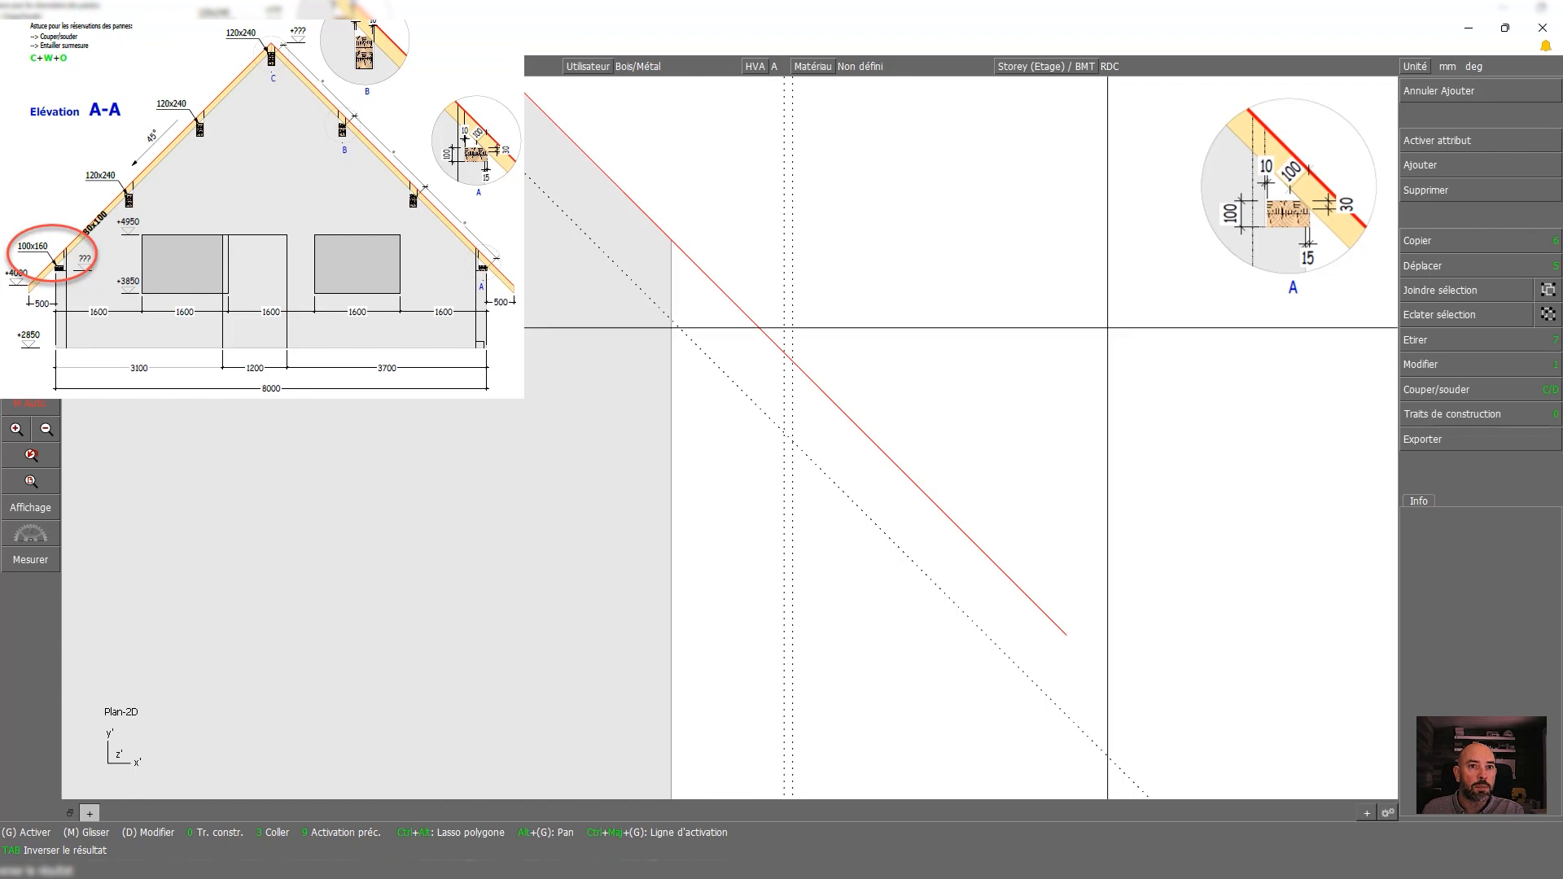
Define a rectangular bar in section view, 100 mm wide and 160 mm high, in Douglas and named Panne
{"action": "left_click", "coordinate": [1431, 168]}
{"action": "left_click", "coordinate": [1456, 218]}
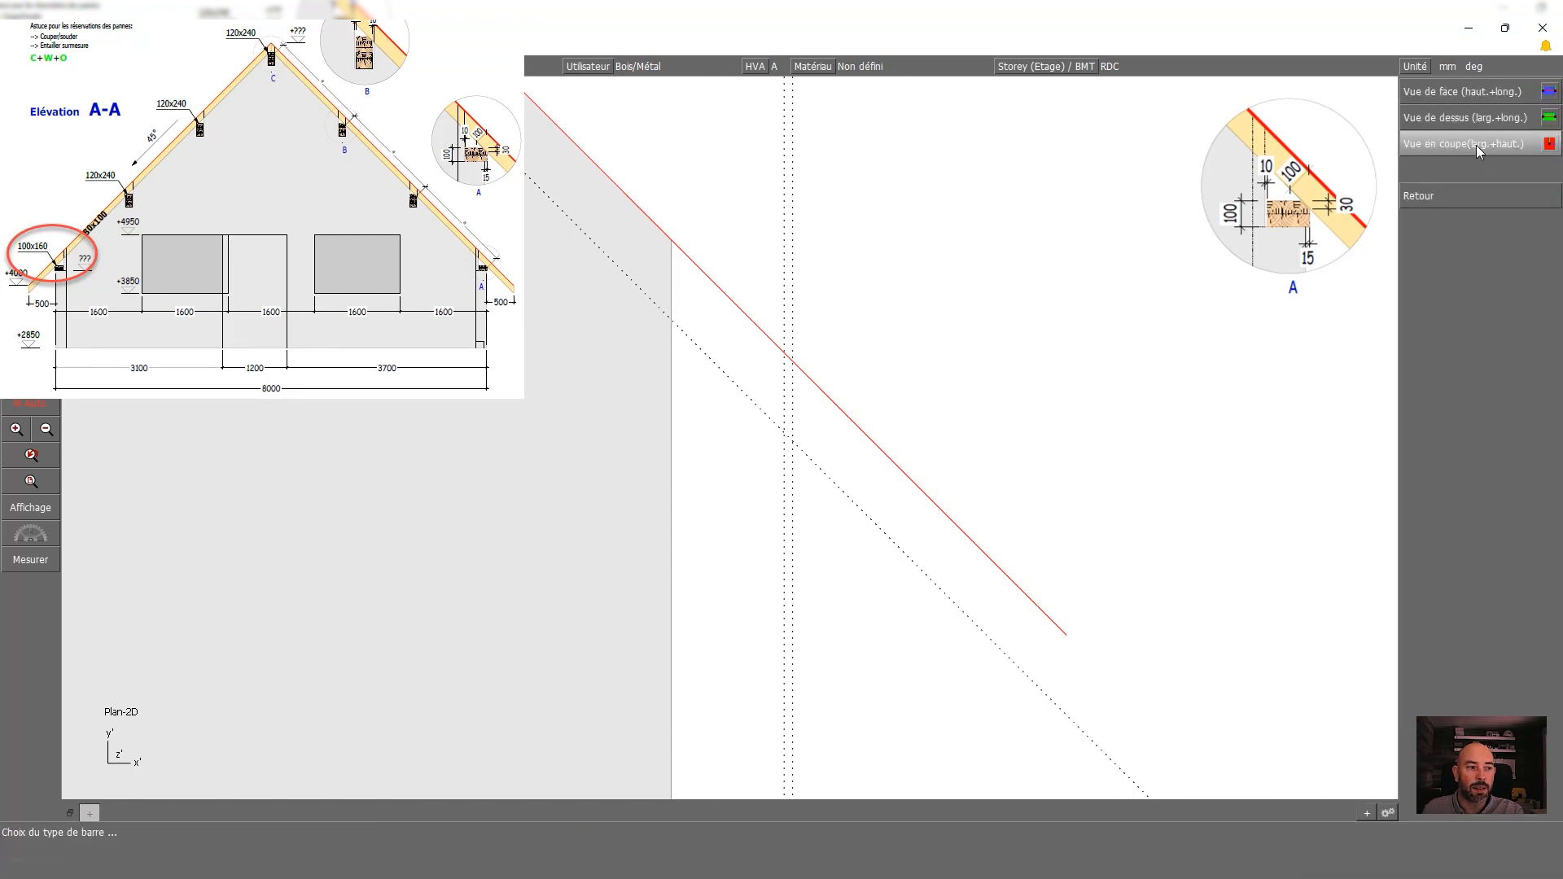
{"action": "left_click", "coordinate": [1476, 145]}
{"action": "key", "text": "Return"}
{"action": "type", "text": "160"}
{"action": "key", "text": "Return"}
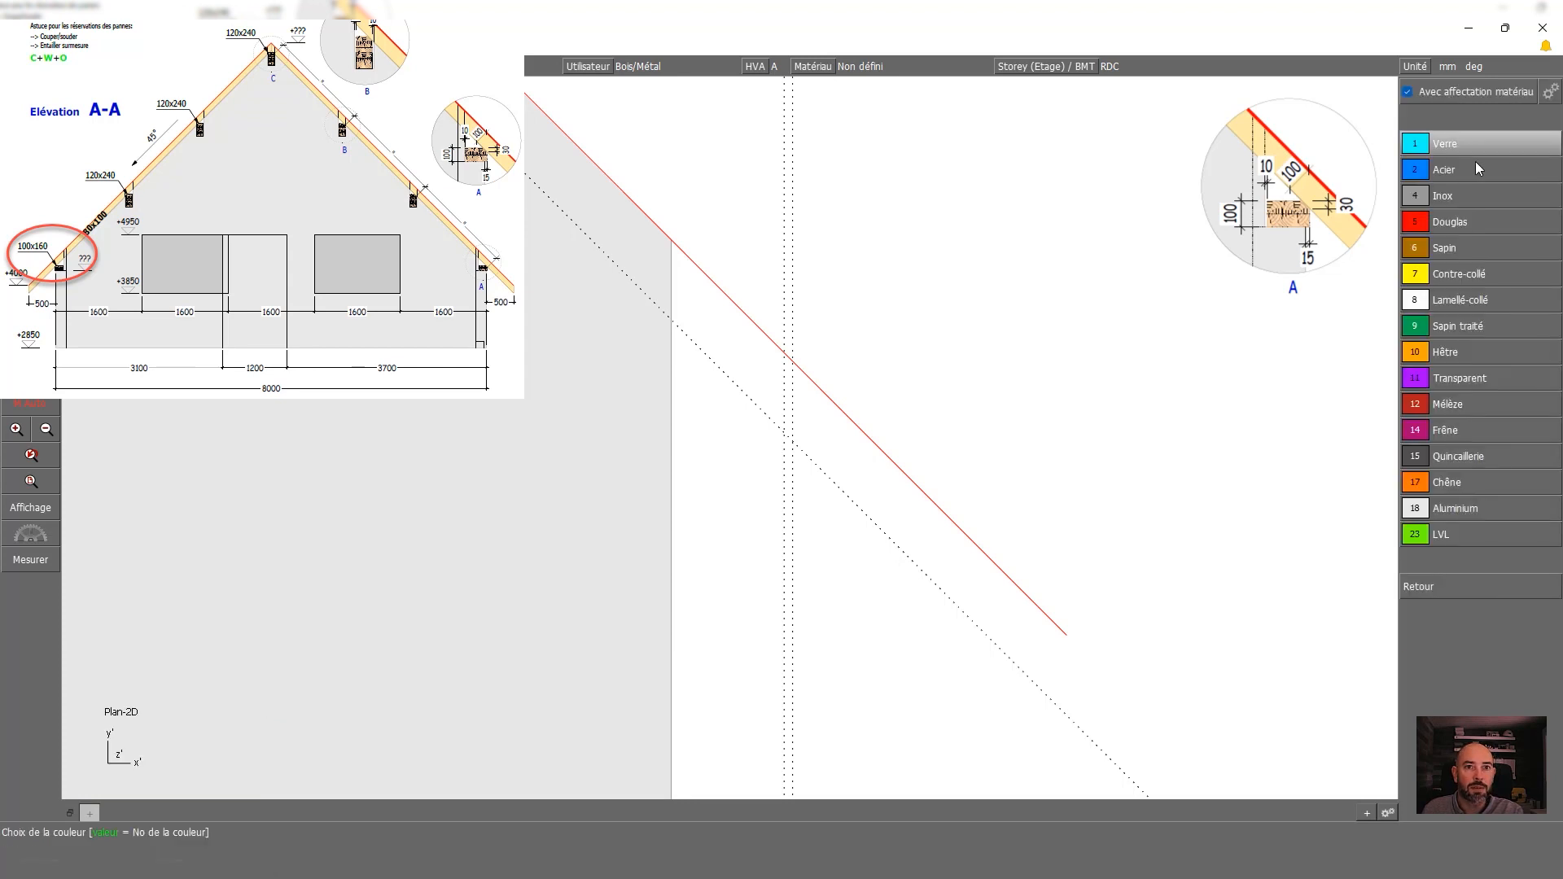
{"action": "left_click", "coordinate": [1469, 220]}
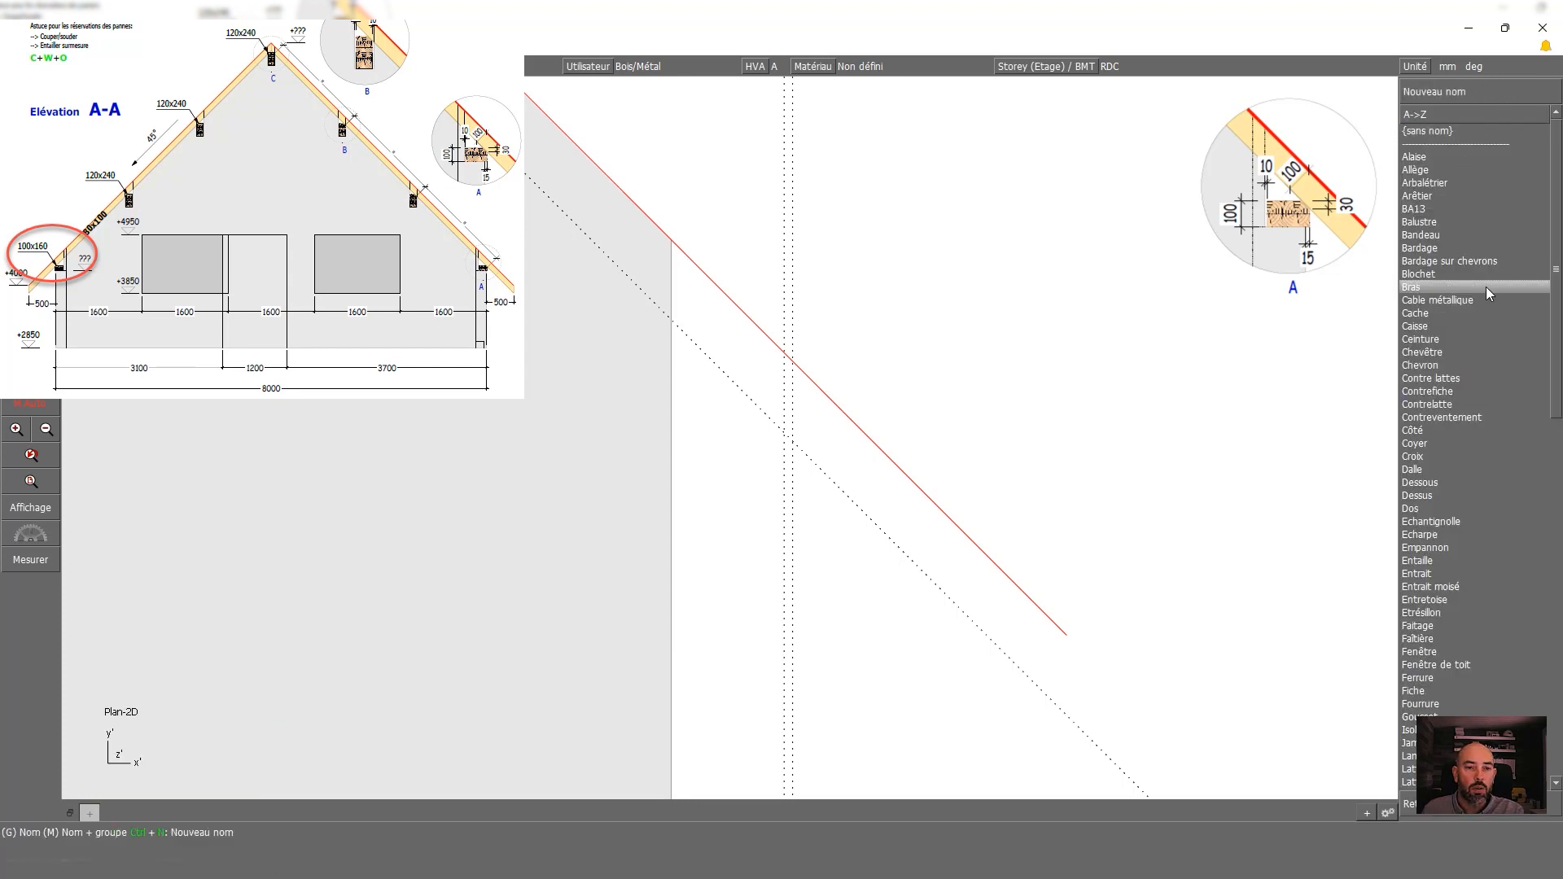
{"action": "left_click", "coordinate": [1472, 366]}
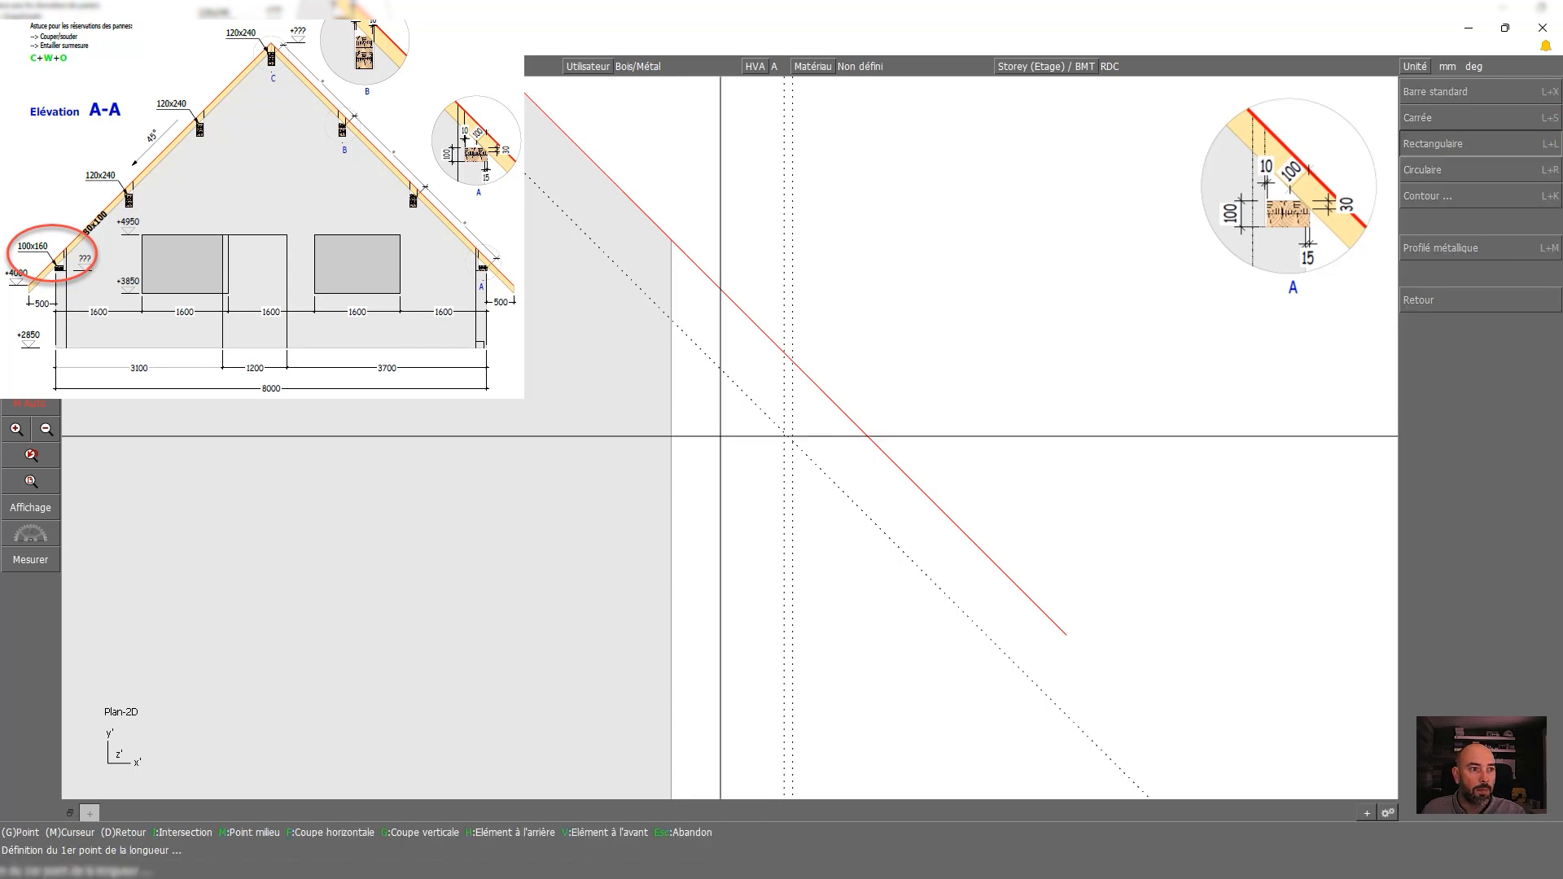
Place the 10000 mm long eaves purlin lying flat, its upper right corner where the outer vertical line meets the parallel slope line
{"action": "left_click", "coordinate": [794, 441]}
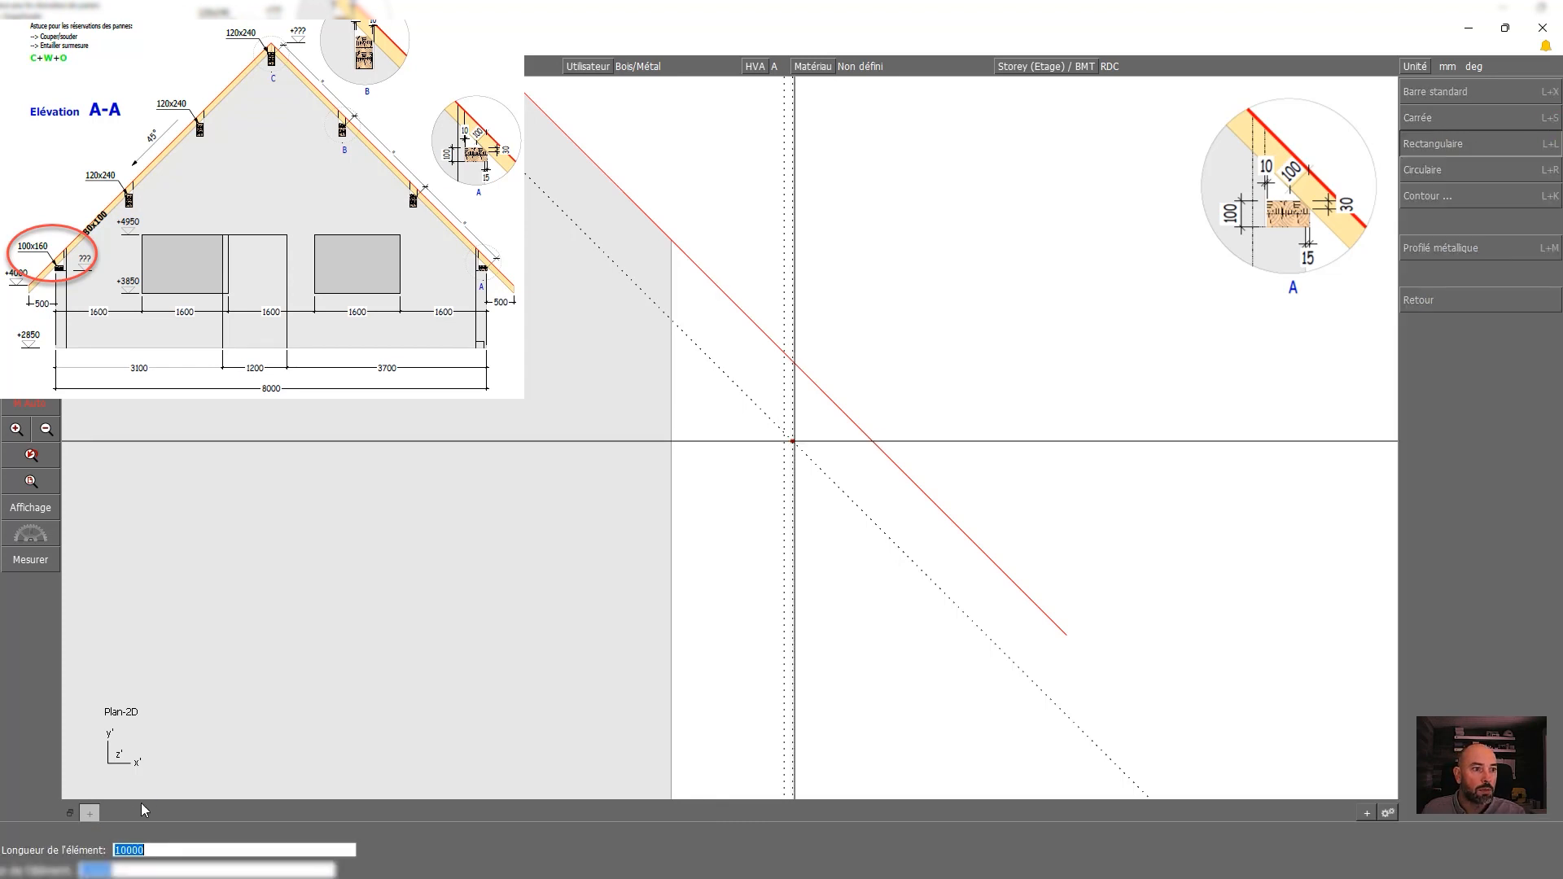
{"action": "key", "text": "Return"}
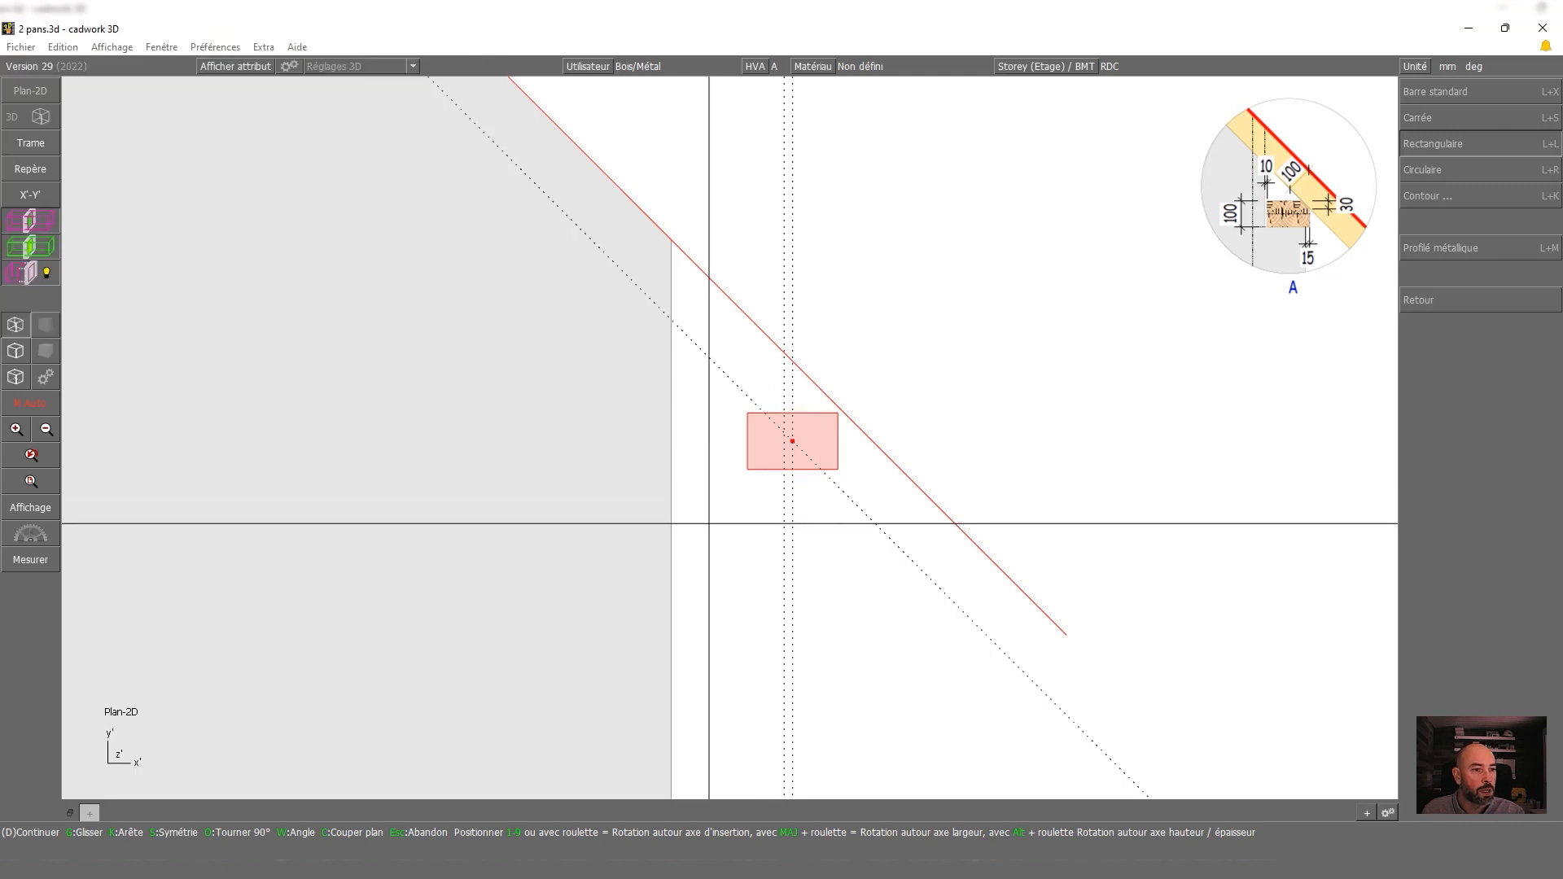
{"action": "key", "text": "9"}
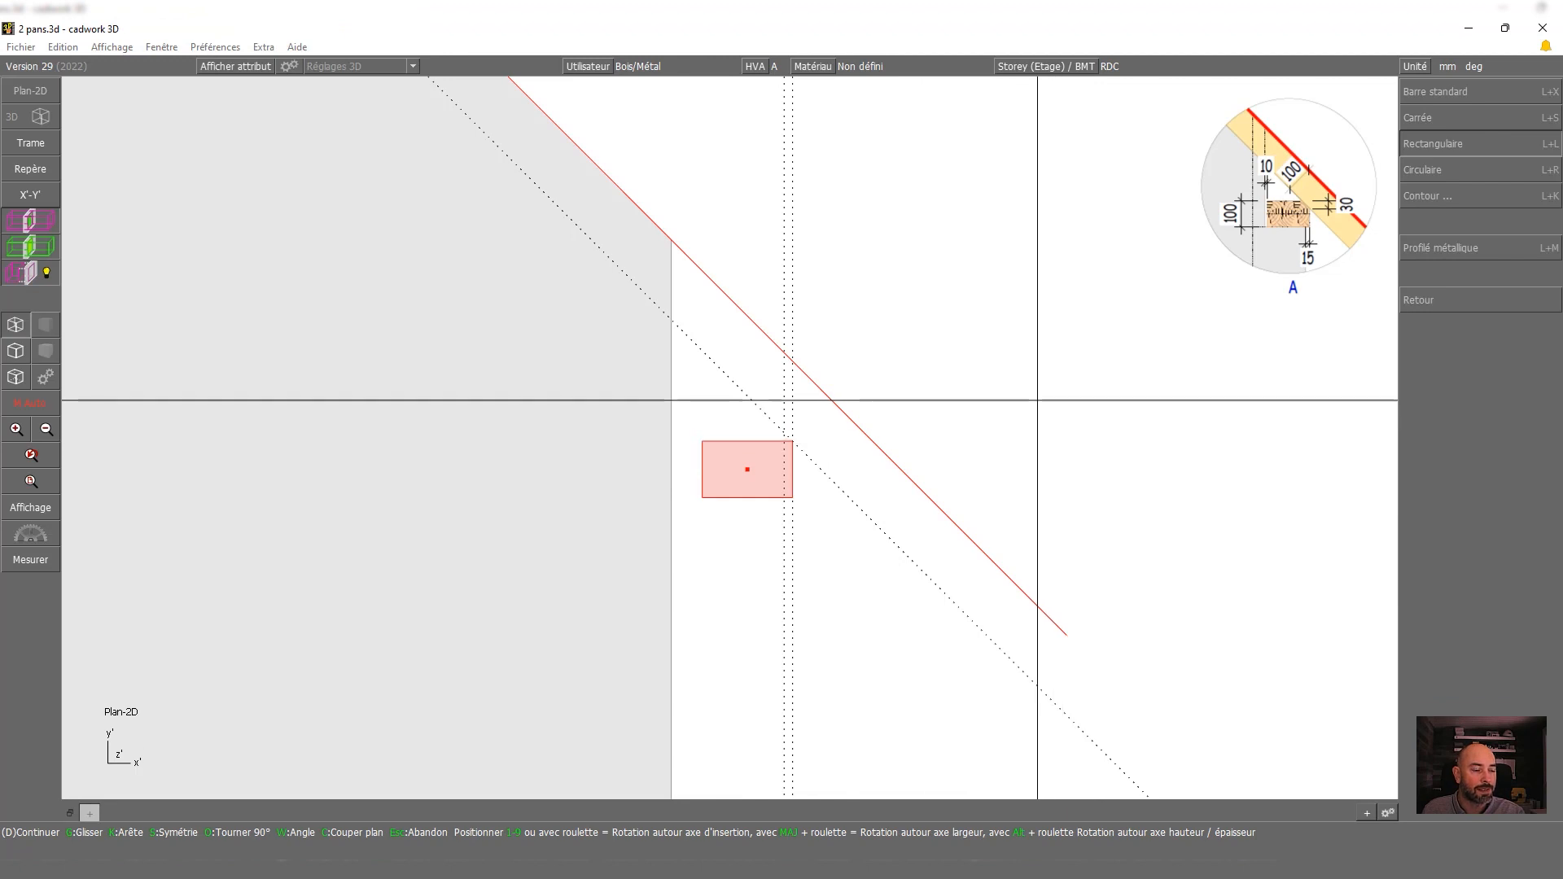
{"action": "right_click", "coordinate": [1037, 400]}
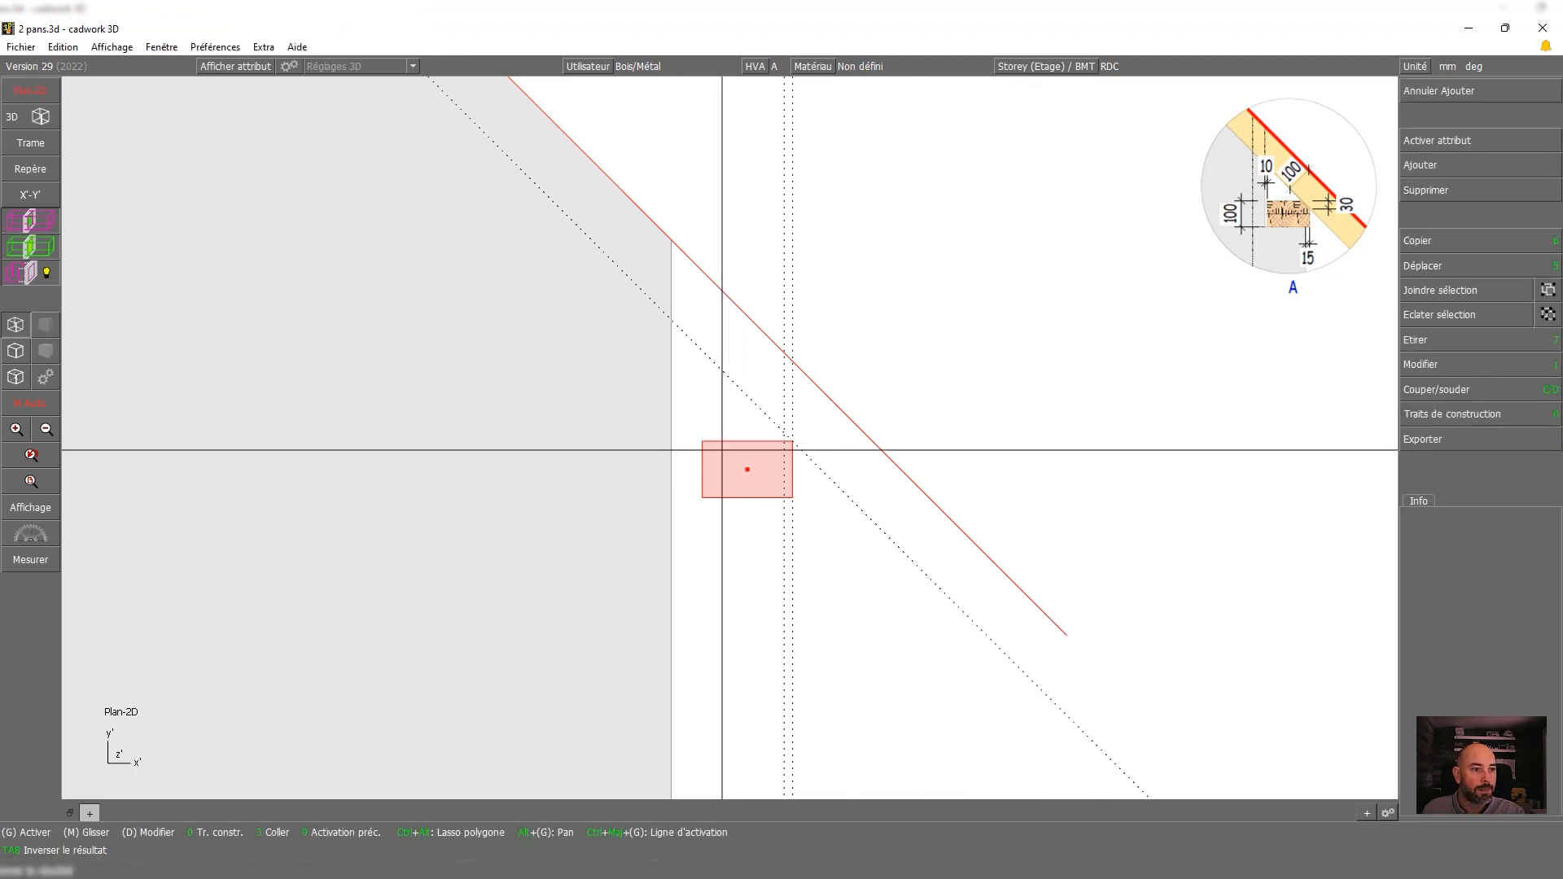
Move the right eaves purlin 30 mm vertically upward
{"action": "left_click", "coordinate": [794, 449]}
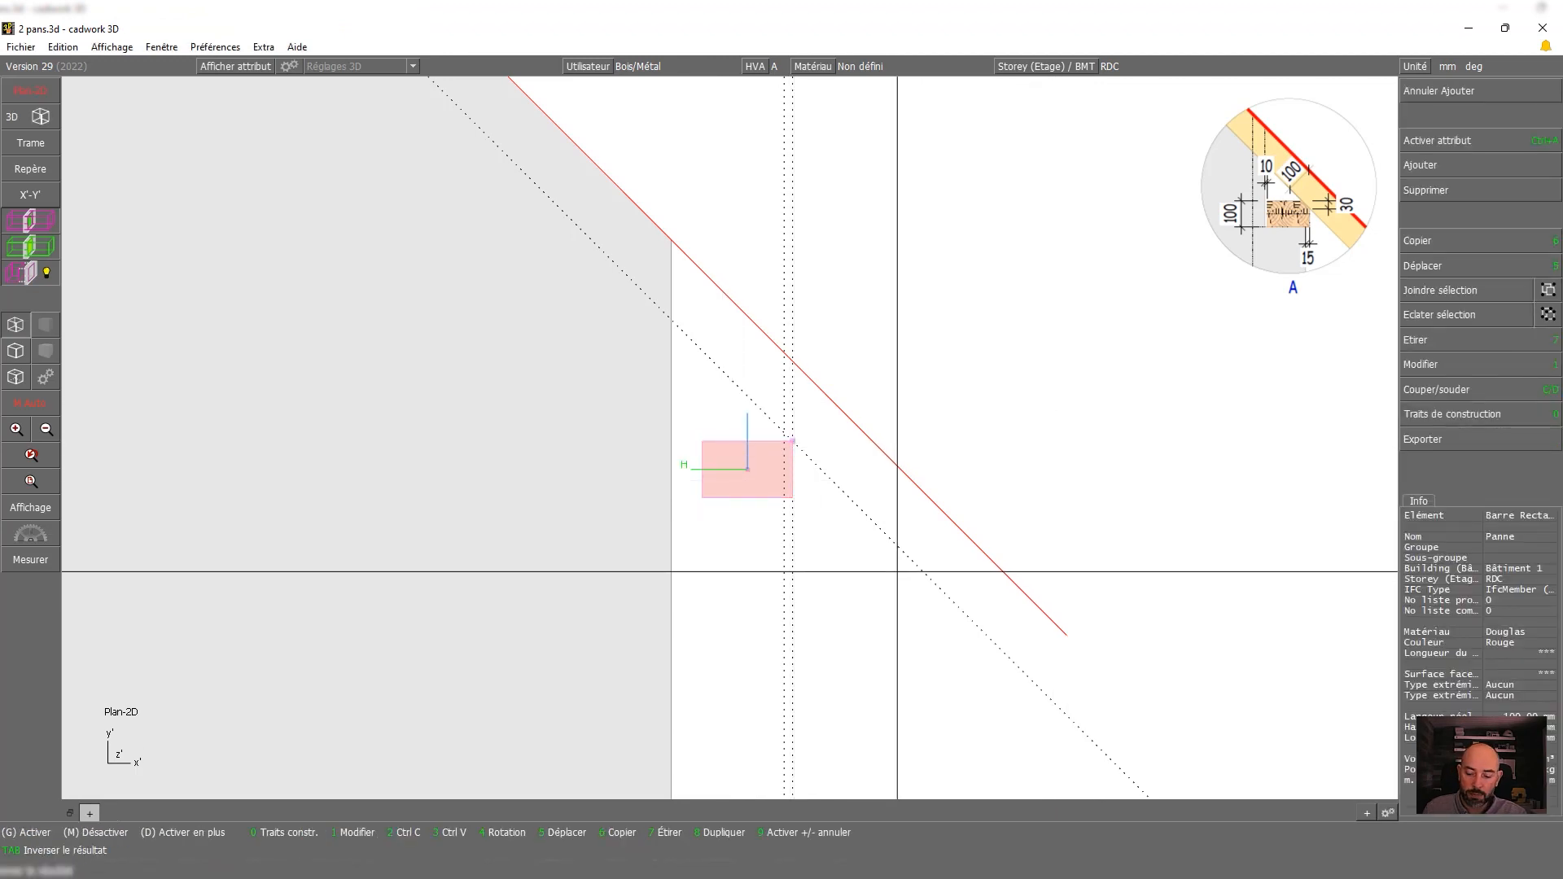
{"action": "key", "text": "5"}
{"action": "key", "text": "Return"}
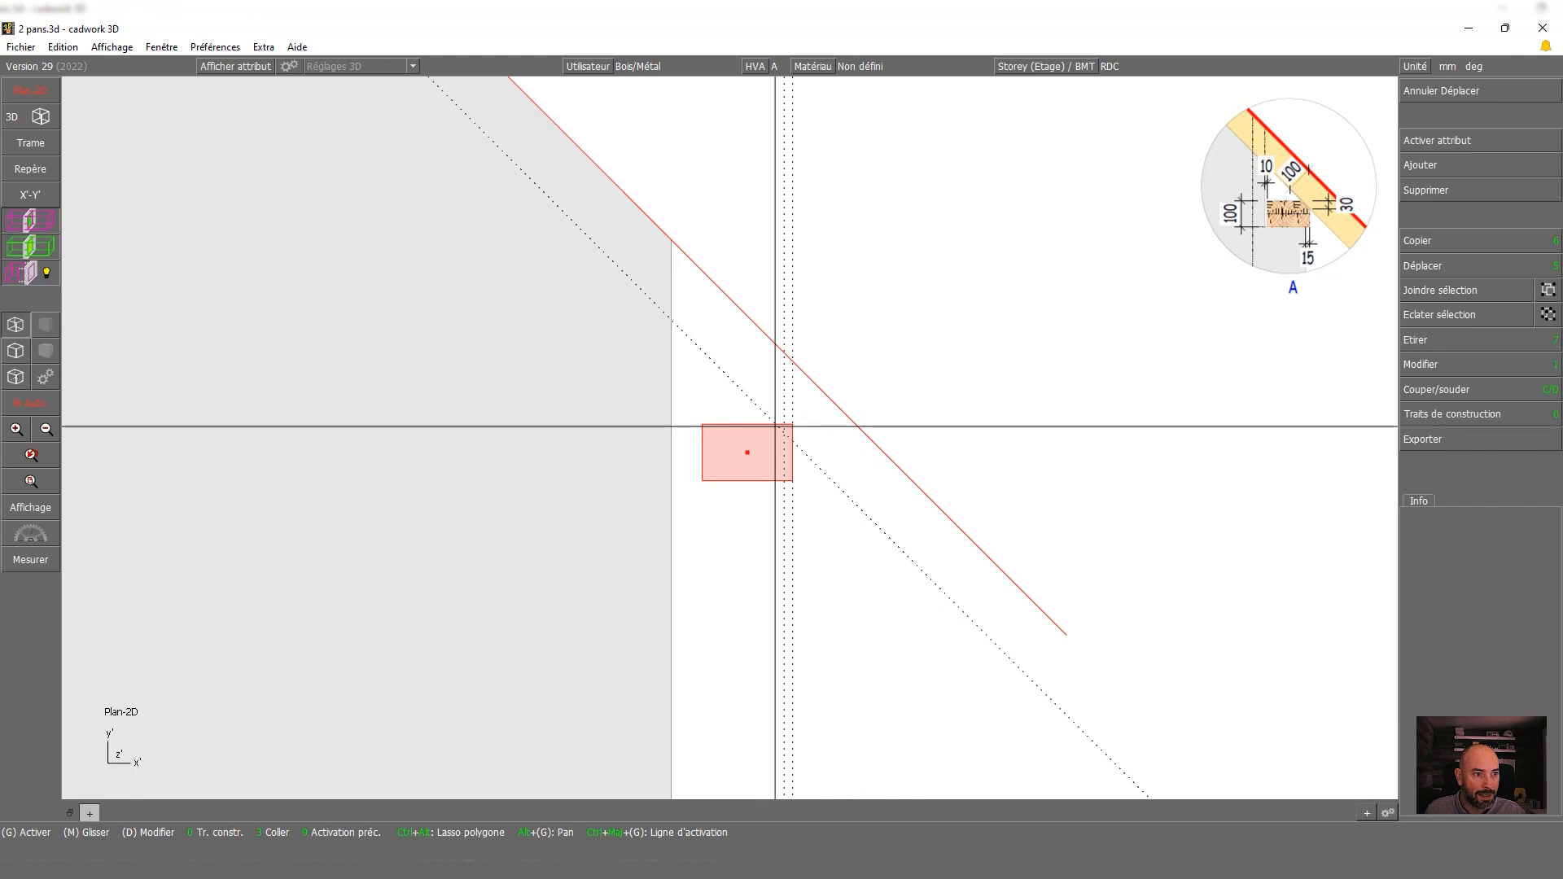
{"action": "scroll", "coordinate": [716, 438], "scroll_direction": "down", "scroll_amount": 5}
{"action": "scroll", "coordinate": [735, 438], "scroll_direction": "up", "scroll_amount": 2}
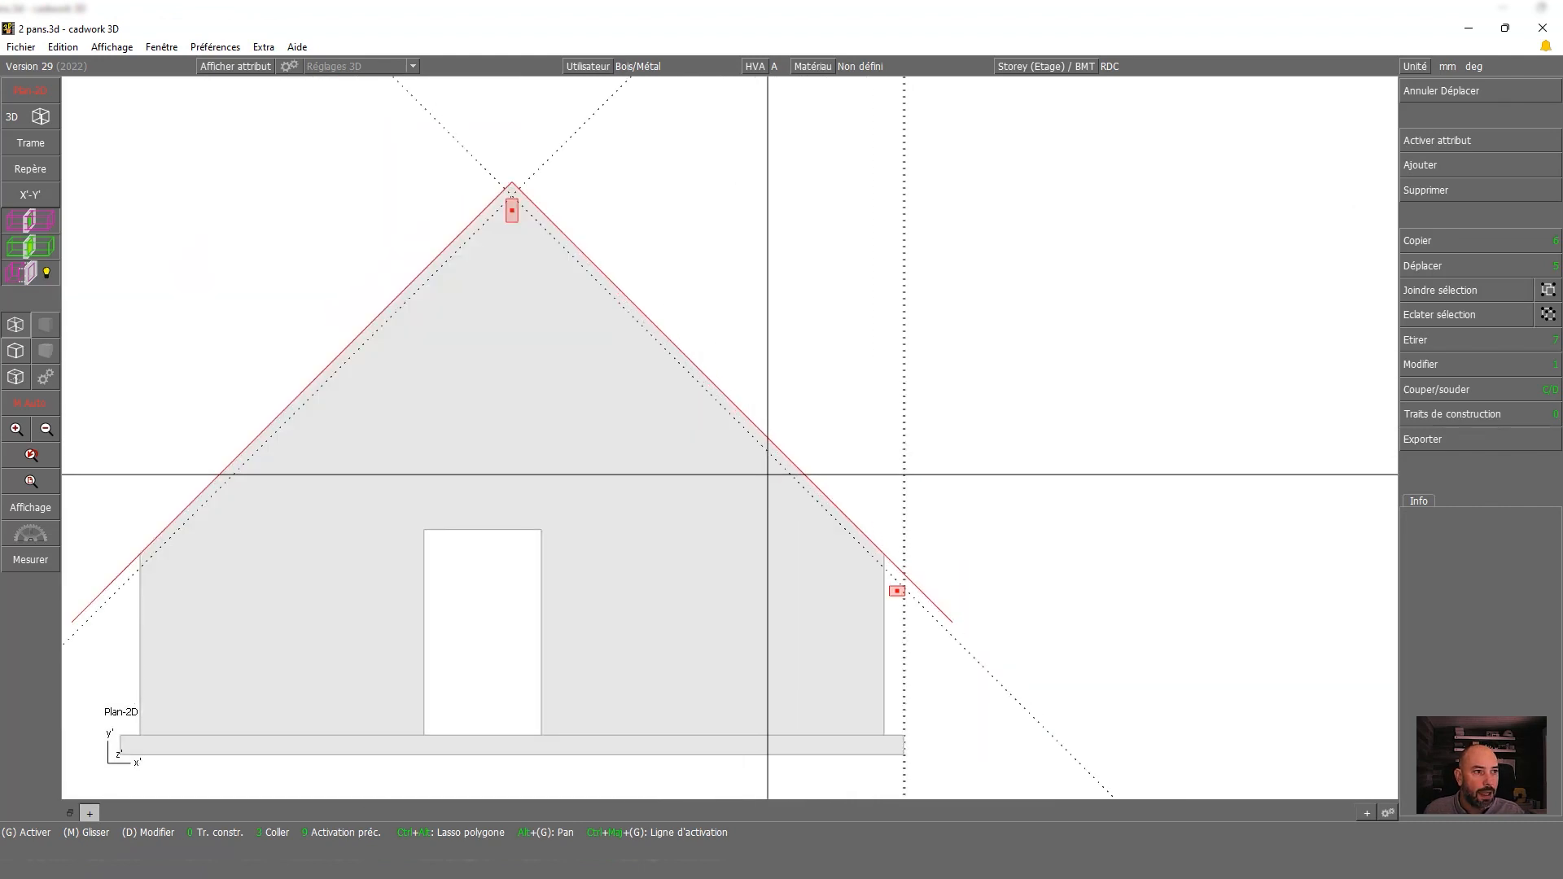
Copy the ridge purlin down the right slope to the eaves purlin's upper outer corner by division, using 3 divisions for two intermediate copies
{"action": "left_click", "coordinate": [513, 210]}
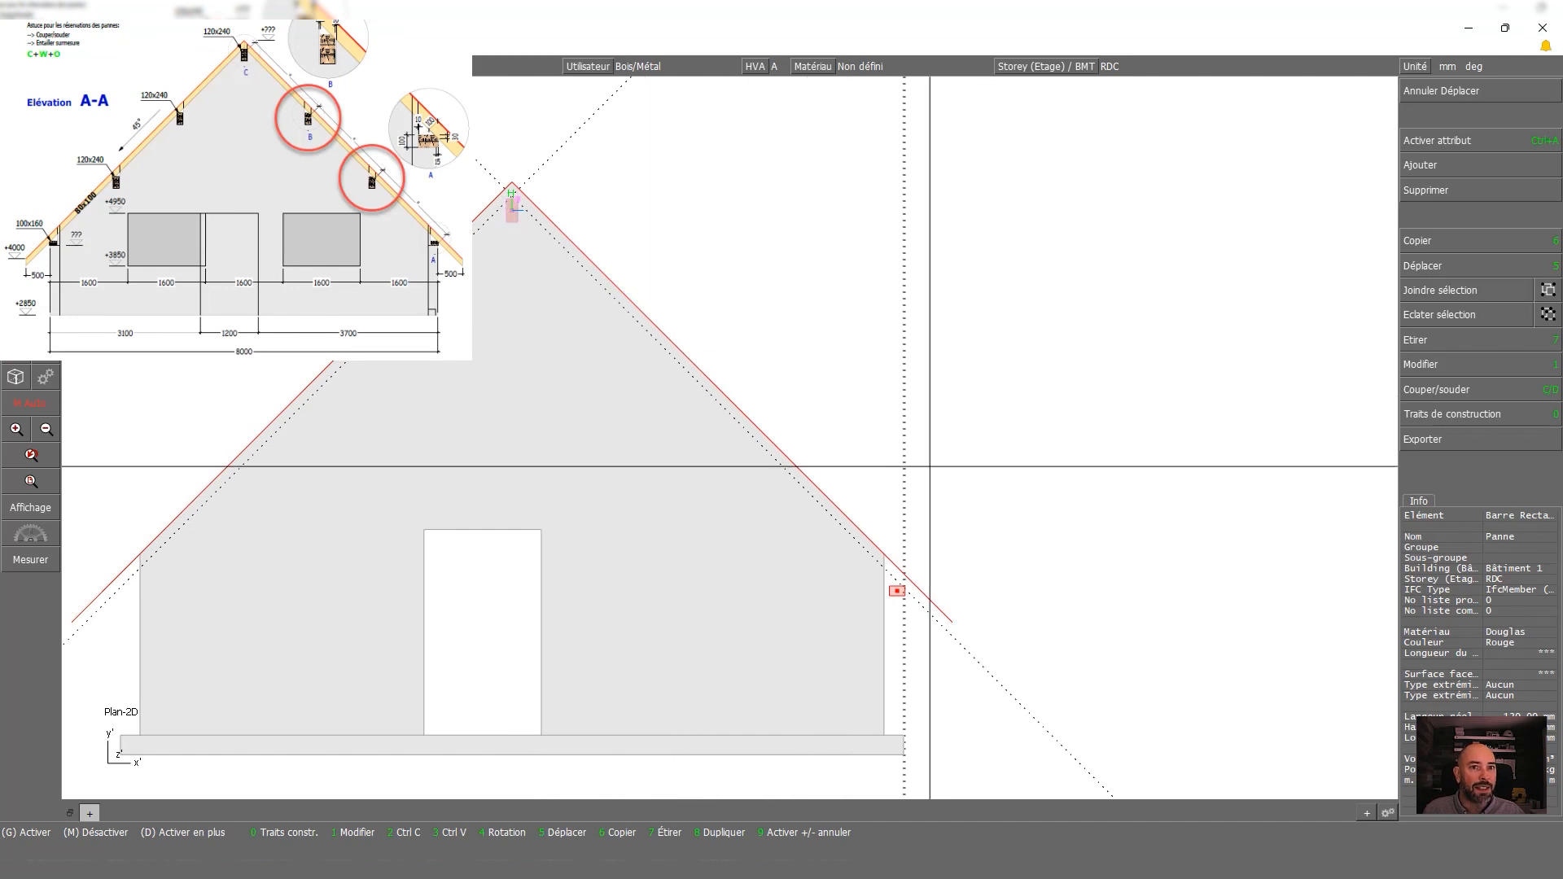
{"action": "left_click", "coordinate": [1430, 243]}
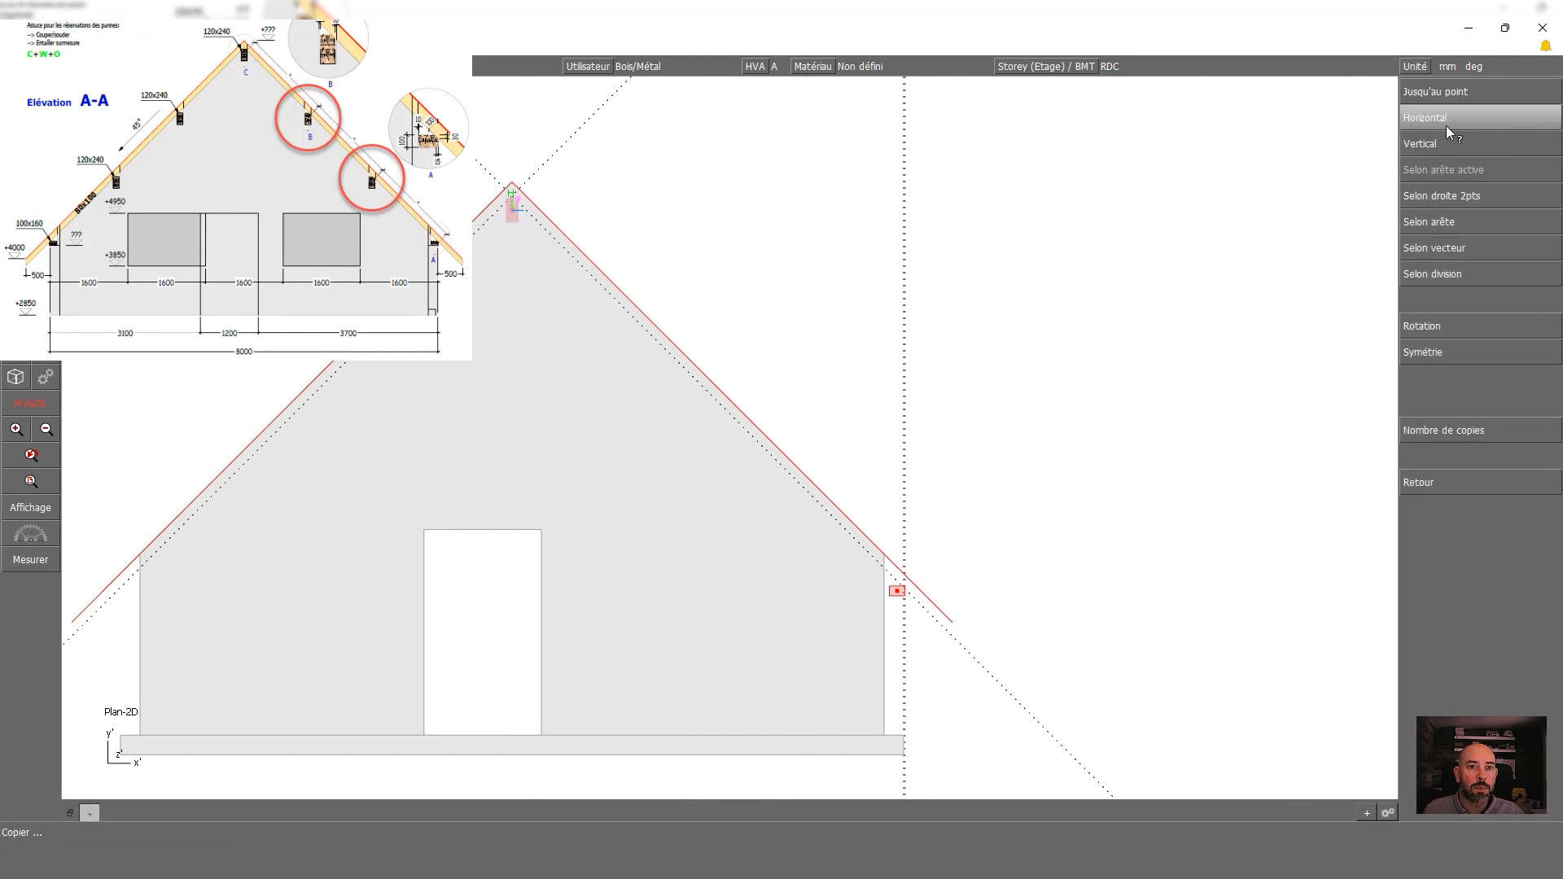
{"action": "left_click", "coordinate": [1441, 275]}
{"action": "scroll", "coordinate": [899, 584], "scroll_direction": "up", "scroll_amount": 3}
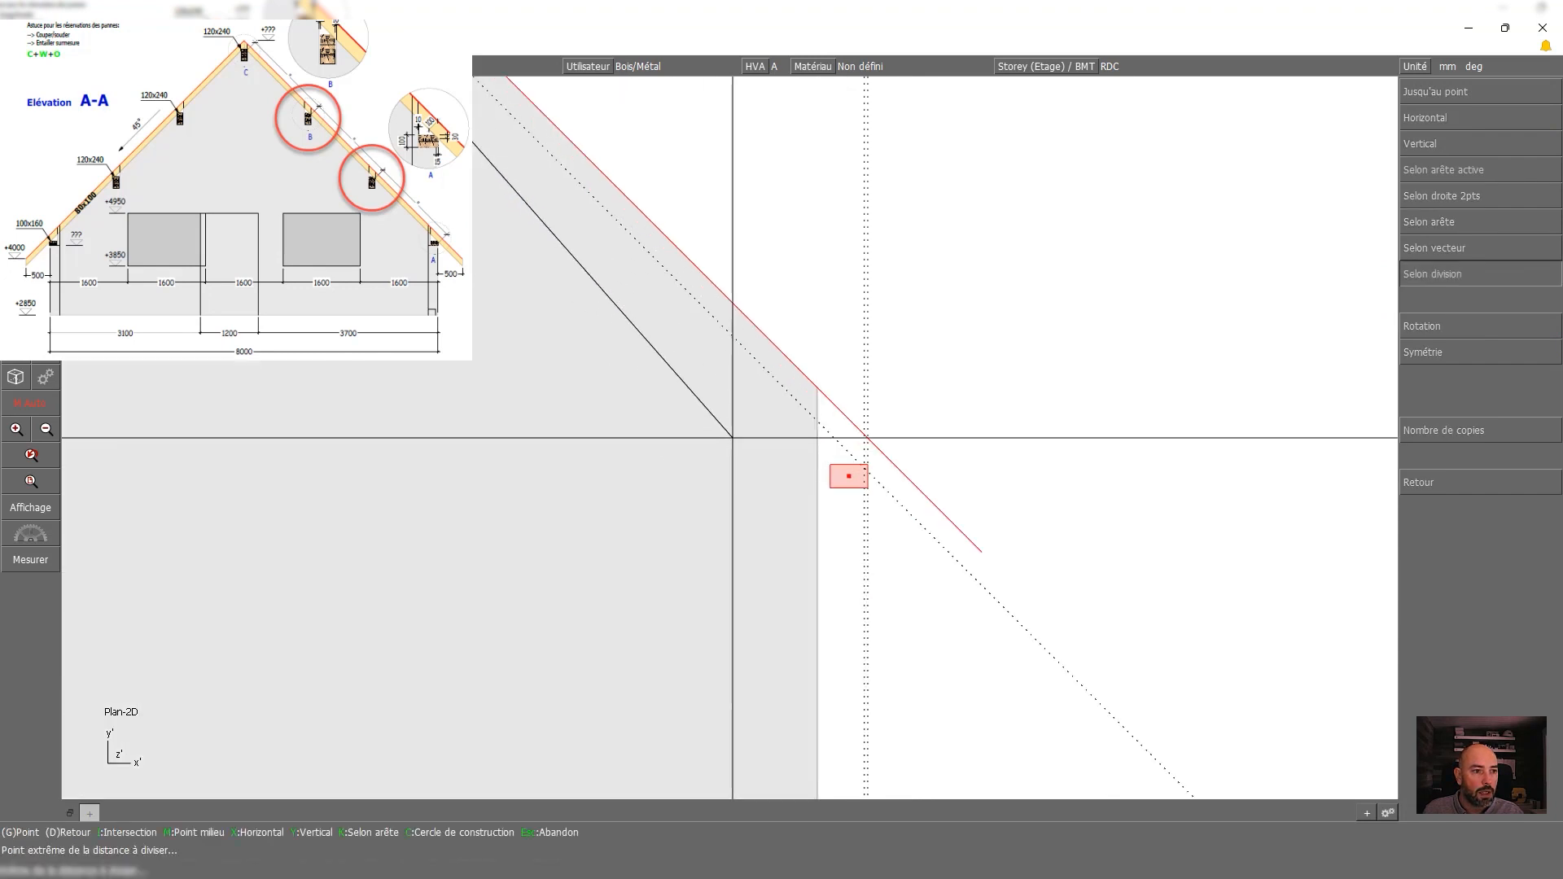
{"action": "left_click", "coordinate": [868, 465]}
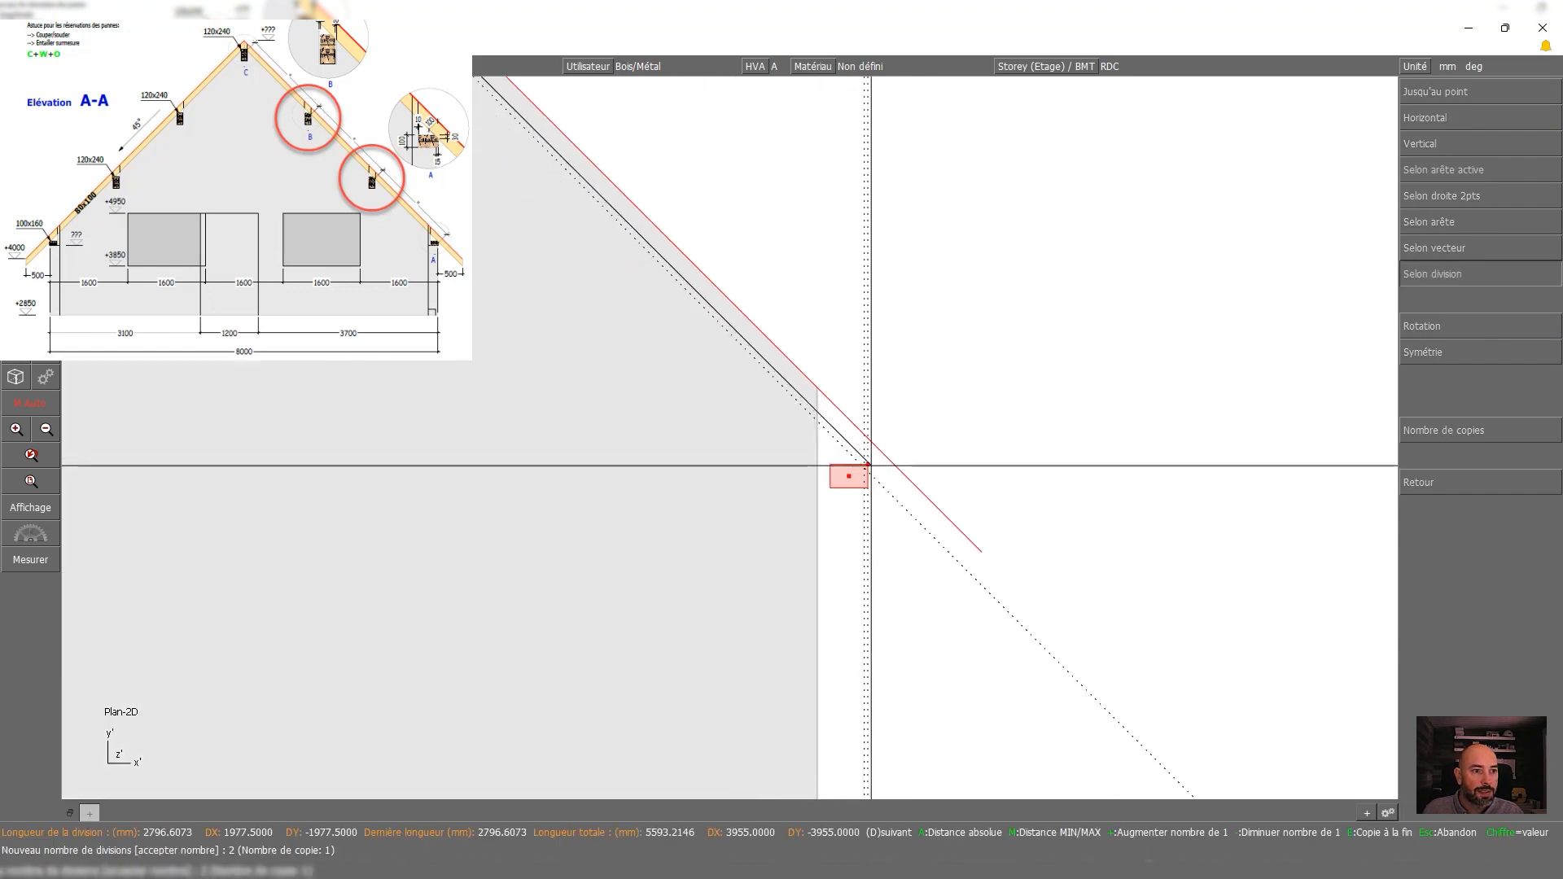
{"action": "scroll", "coordinate": [698, 412], "scroll_direction": "down", "scroll_amount": 3}
{"action": "scroll", "coordinate": [757, 480], "scroll_direction": "up", "scroll_amount": 1}
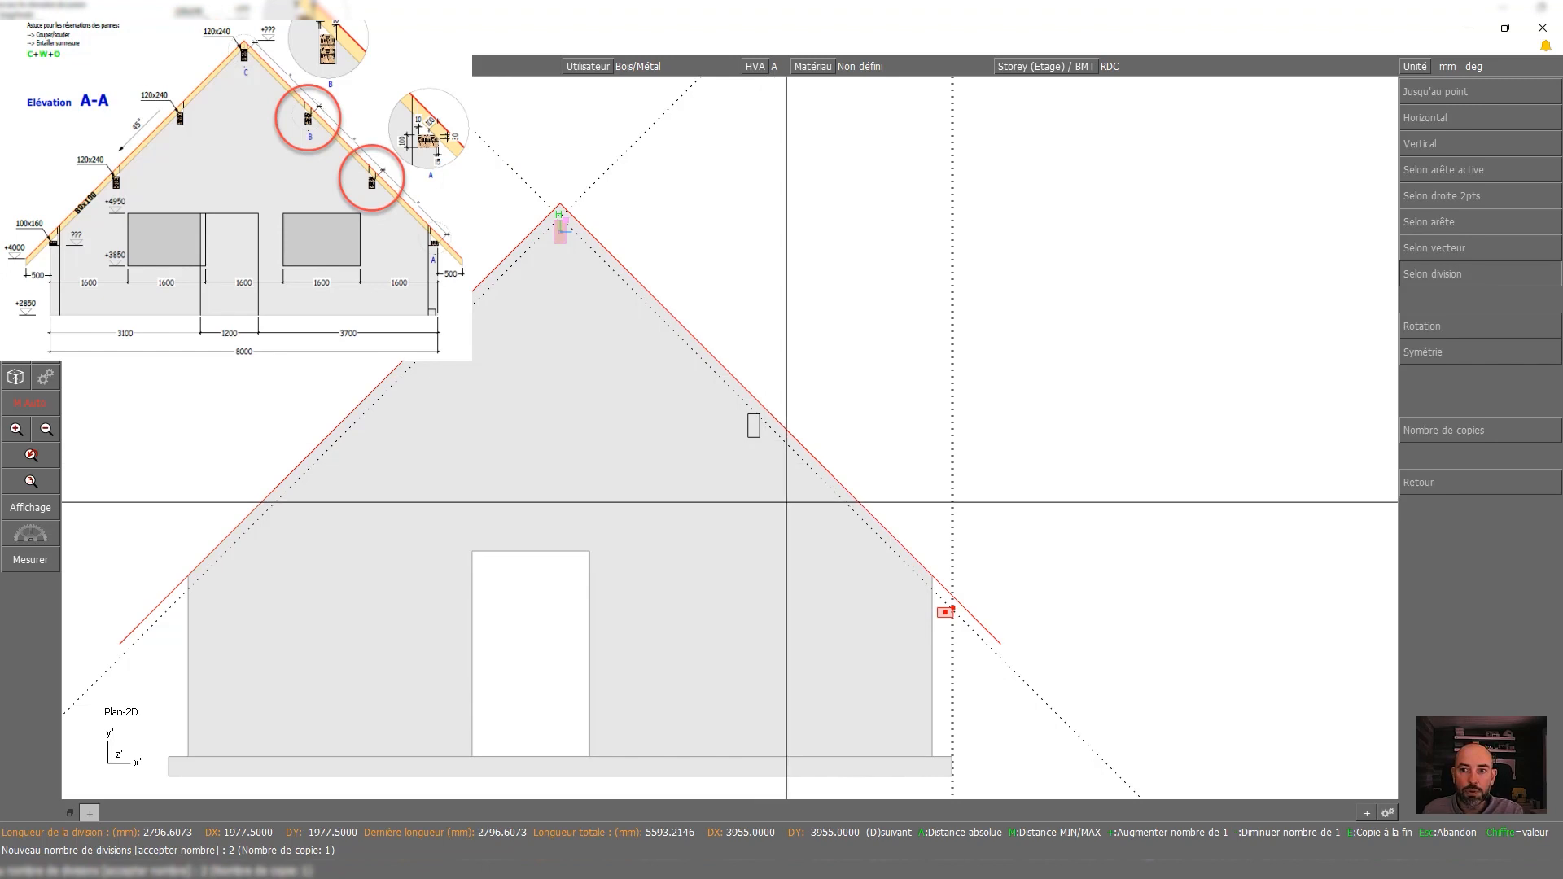
{"action": "key", "text": "plus"}
{"action": "key", "text": "plus"}
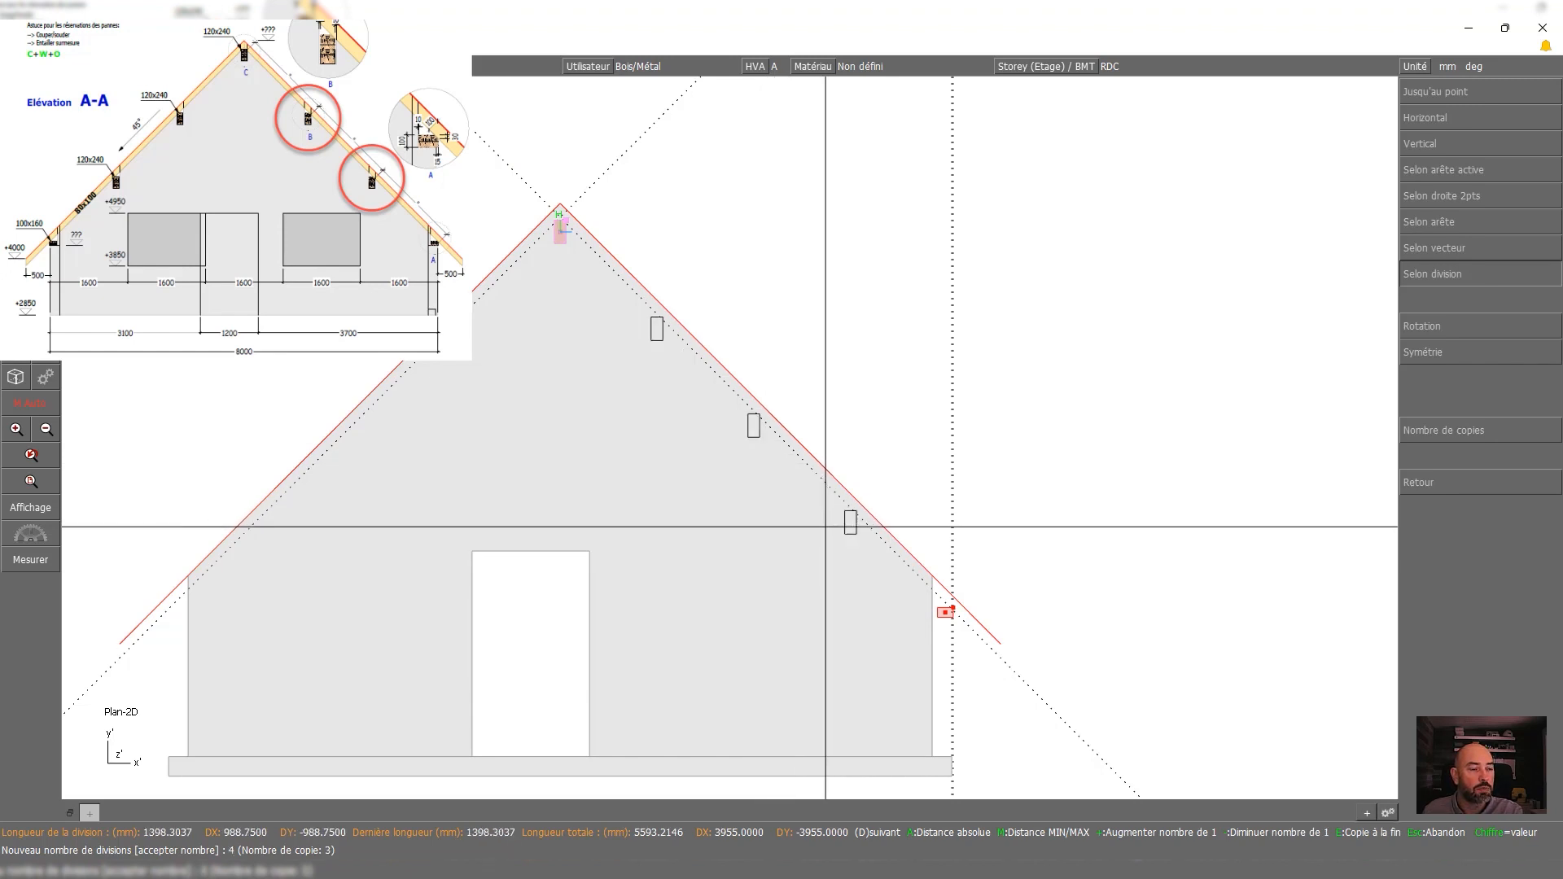
{"action": "key", "text": "minus"}
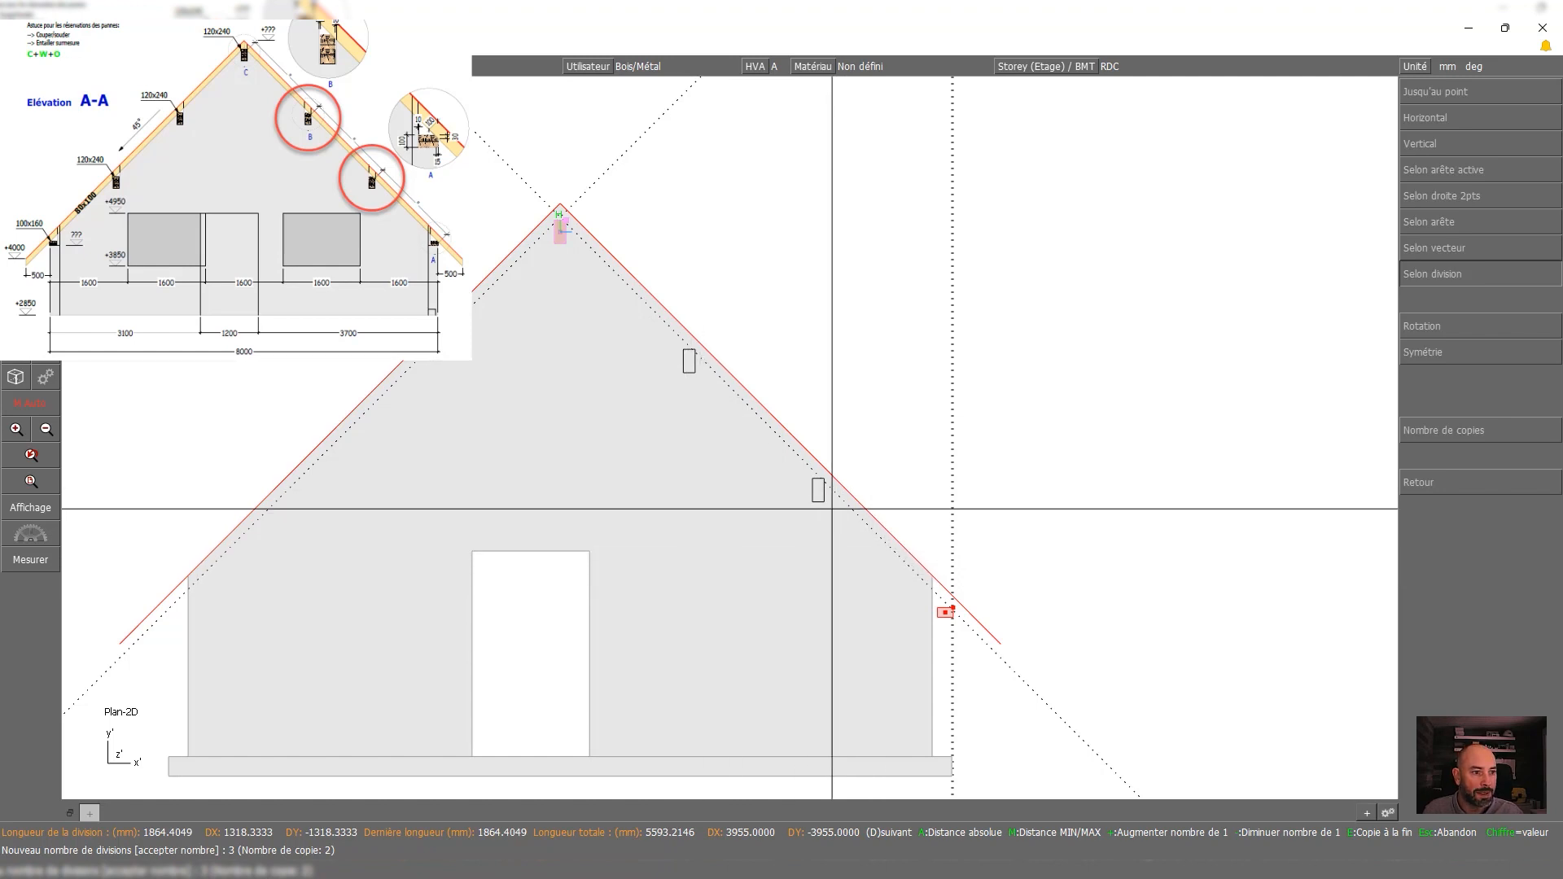
{"action": "right_click", "coordinate": [1069, 484]}
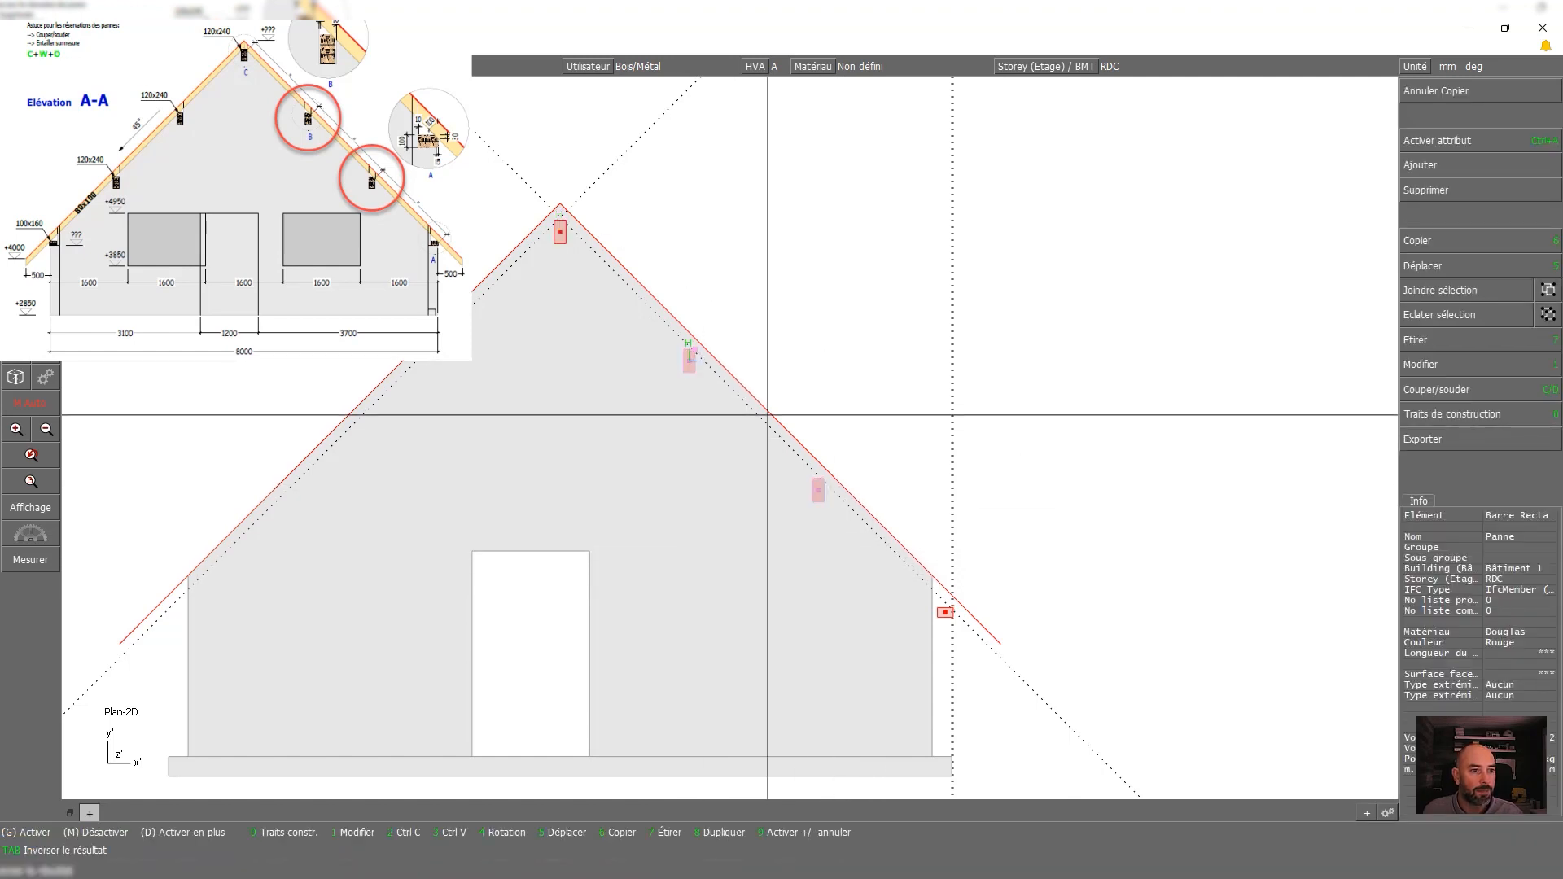
Cut the two intermediate purlins and the eaves purlin on the right slope along the dotted parallel slope line
{"action": "scroll", "coordinate": [831, 506], "scroll_direction": "up", "scroll_amount": 2}
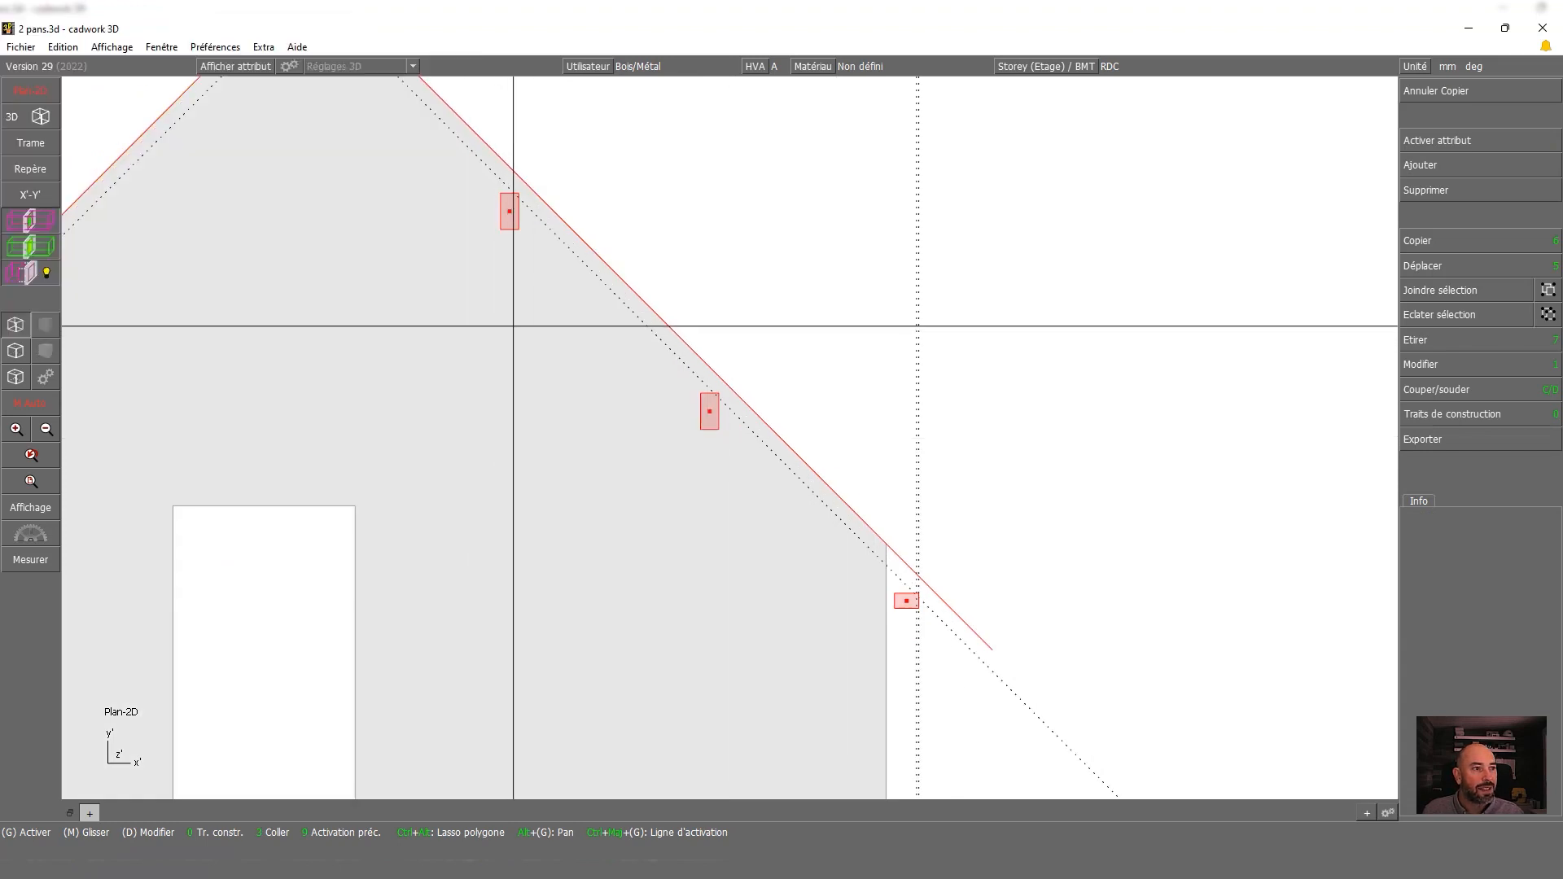
{"action": "left_click", "coordinate": [509, 211]}
{"action": "left_click", "coordinate": [709, 411]}
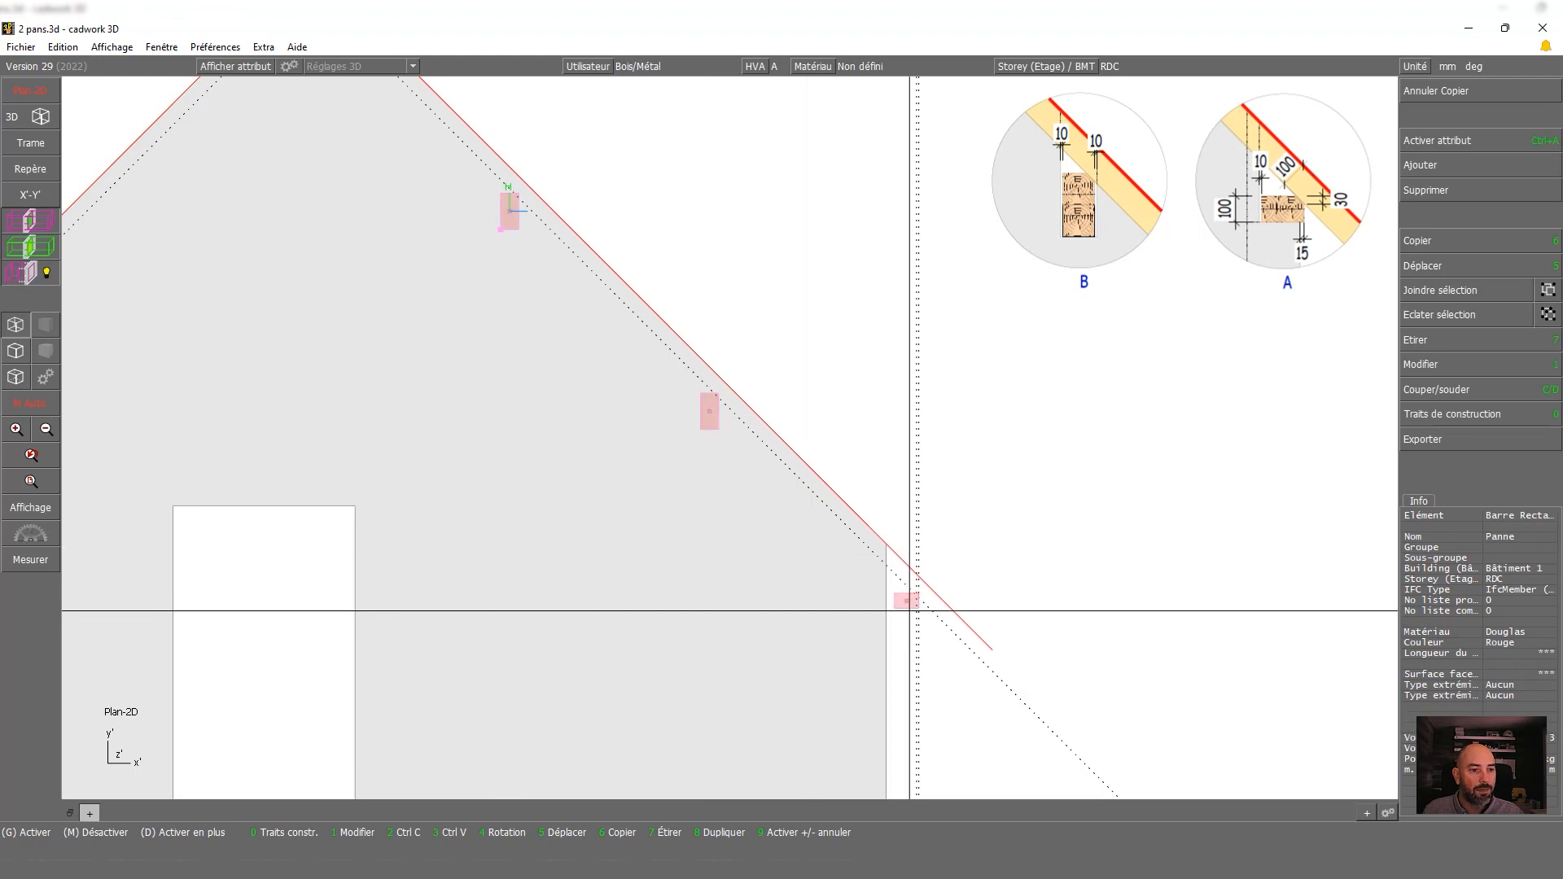
{"action": "key", "text": "c"}
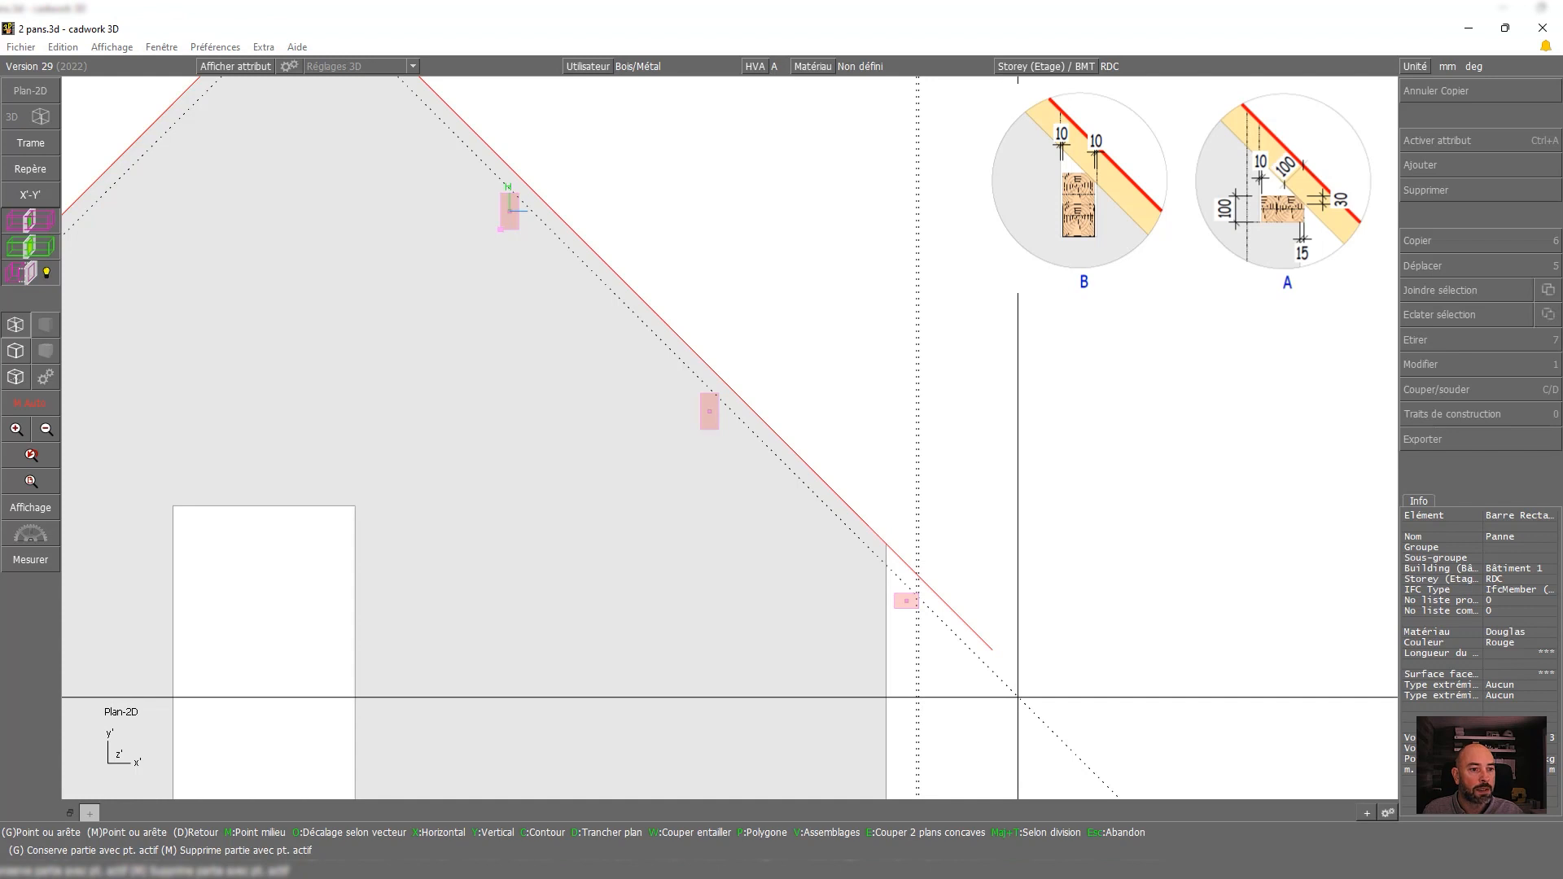
{"action": "left_click", "coordinate": [1018, 698]}
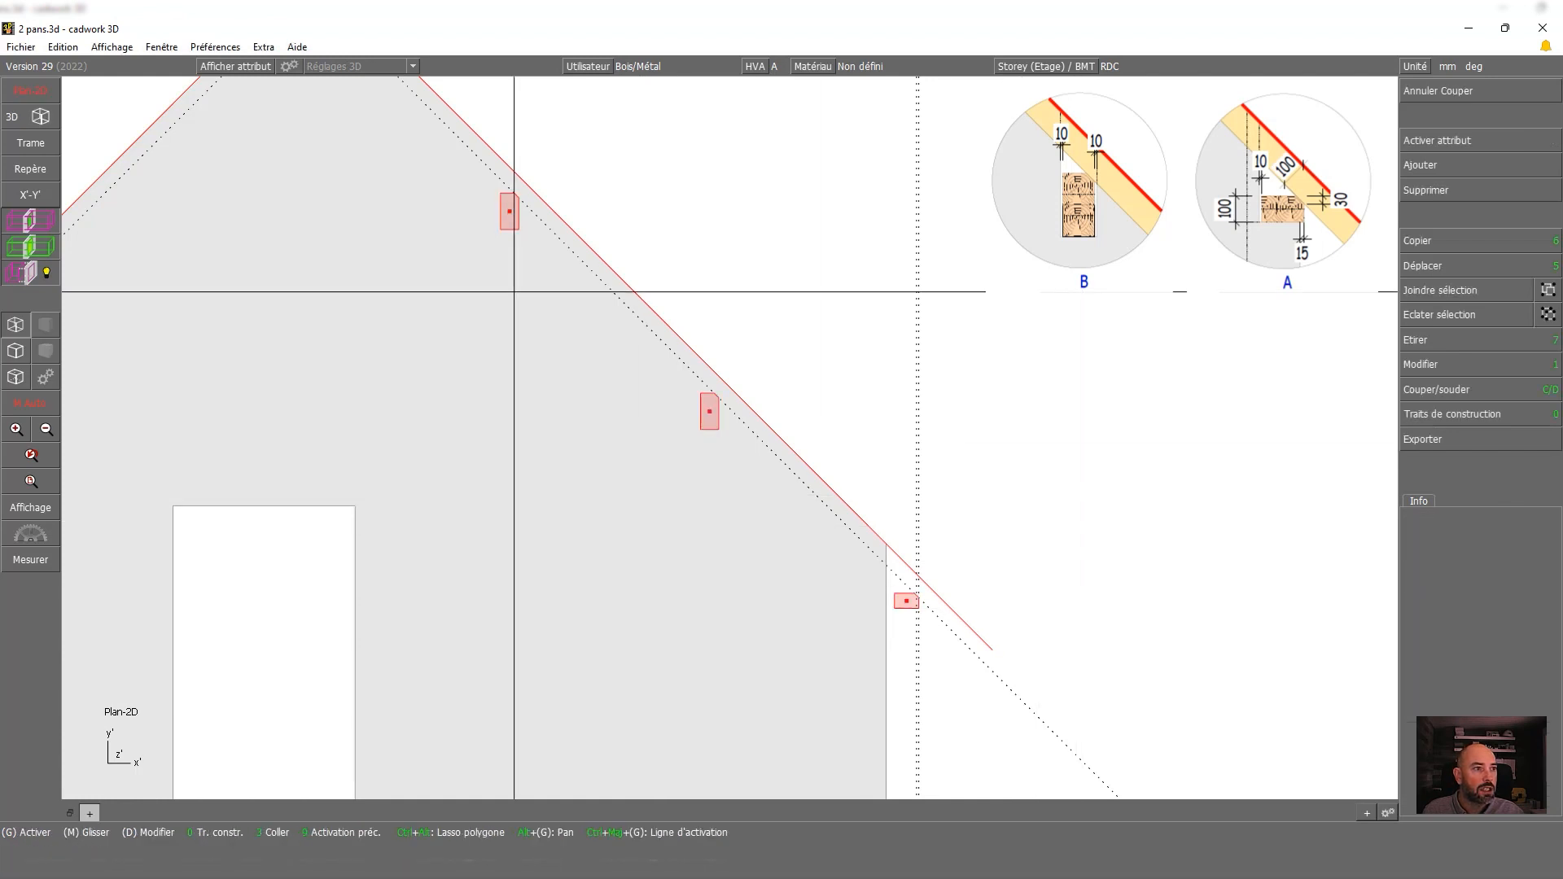
Add a rectangular auxiliary volume named Mur, 10000 mm deep, from the gable wall's lower right corner to the eaves purlin's underside at the inner vertical line
{"action": "scroll", "coordinate": [729, 436], "scroll_direction": "down", "scroll_amount": 3}
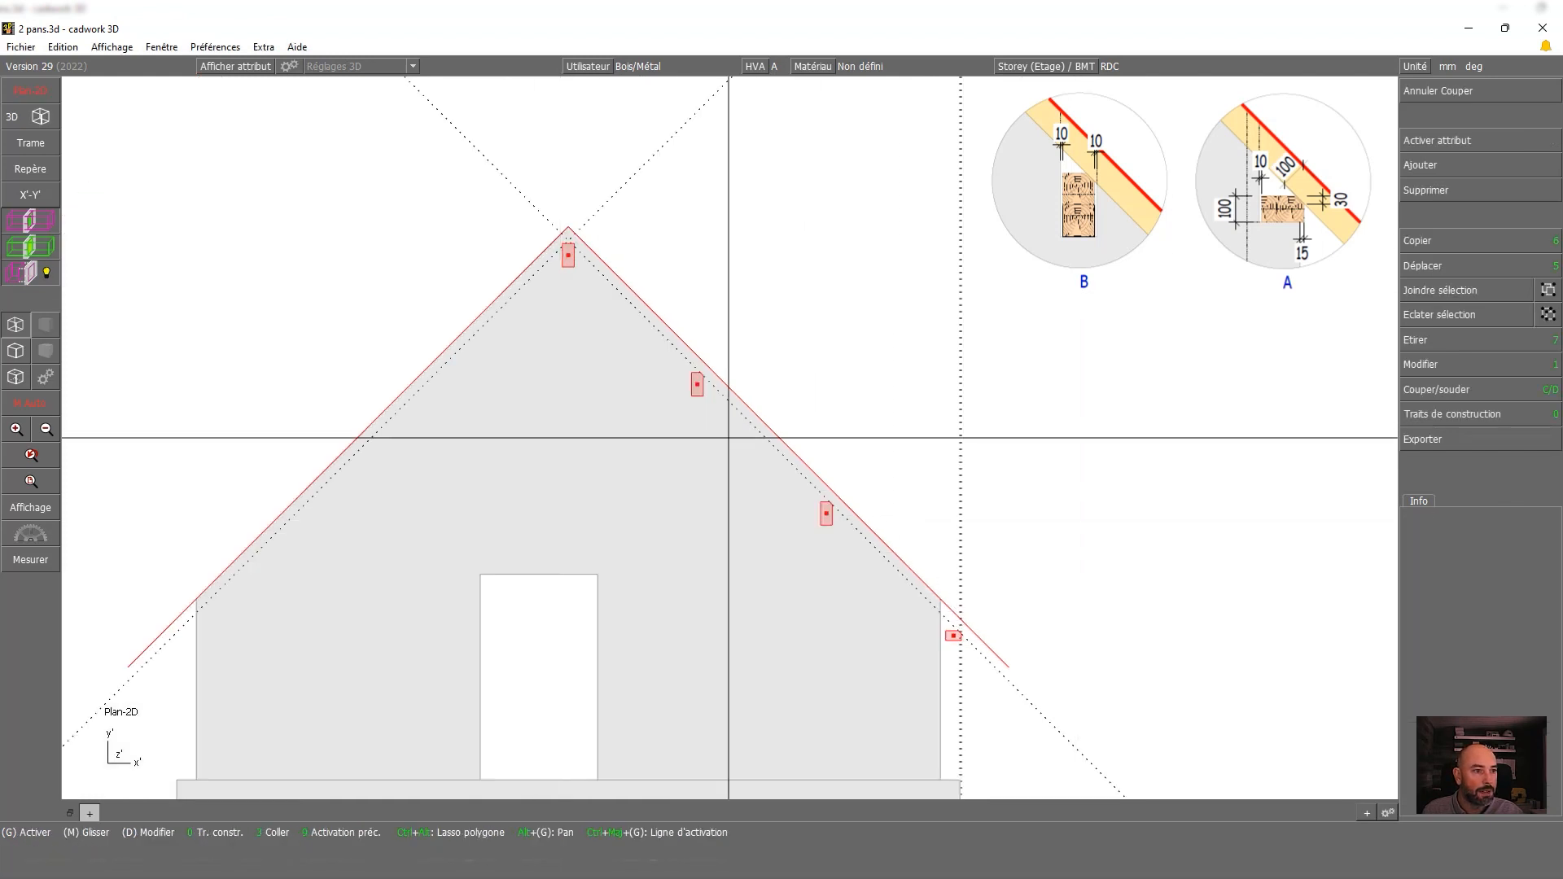
{"action": "scroll", "coordinate": [655, 466], "scroll_direction": "up", "scroll_amount": 2}
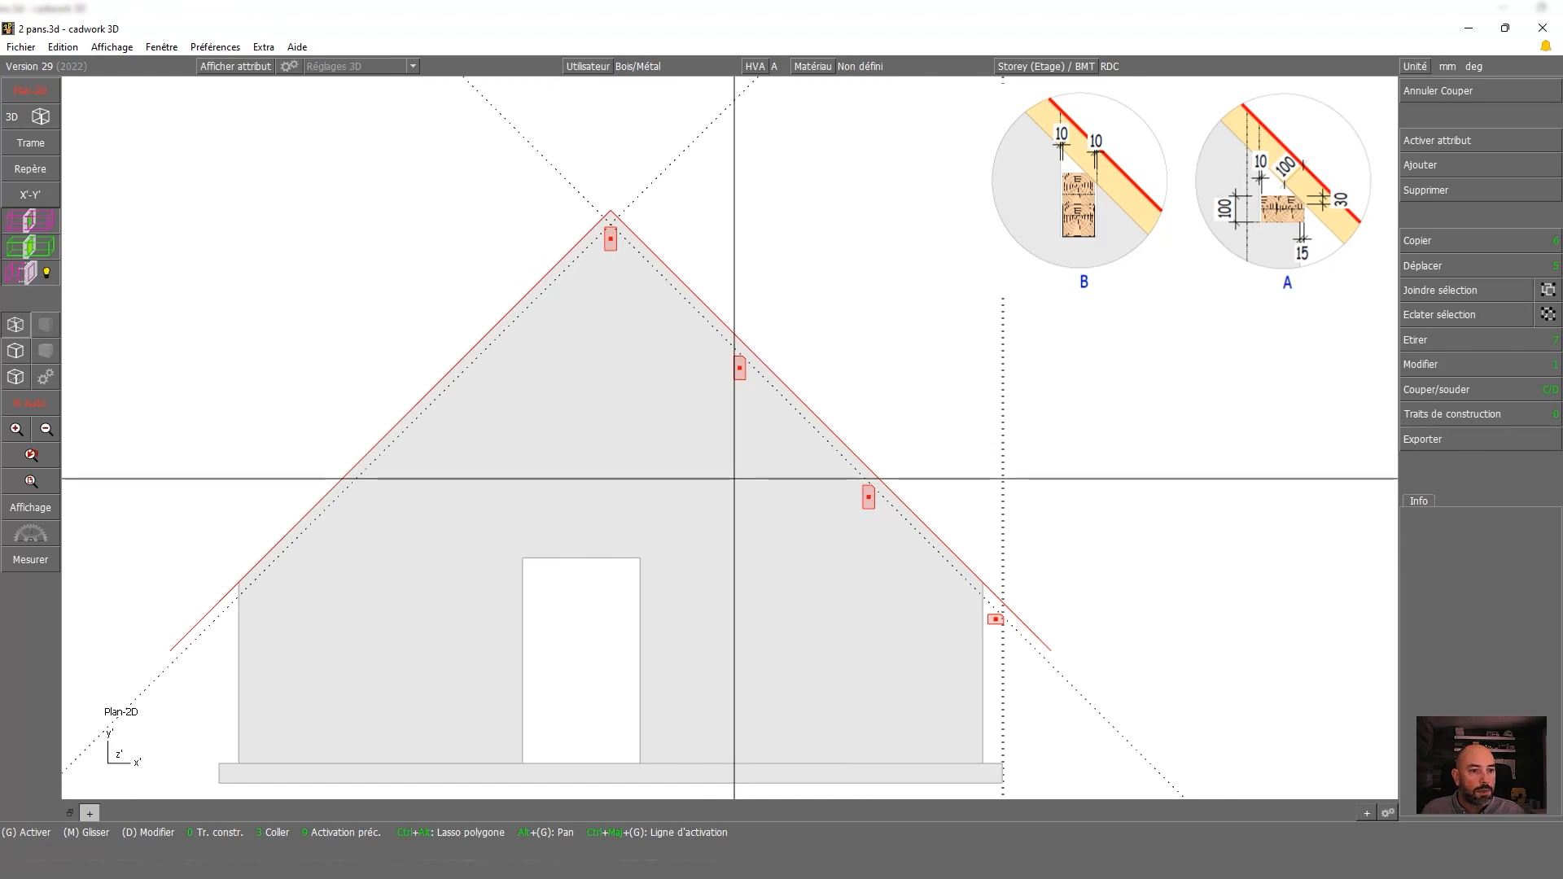
{"action": "scroll", "coordinate": [1002, 694], "scroll_direction": "up", "scroll_amount": 3}
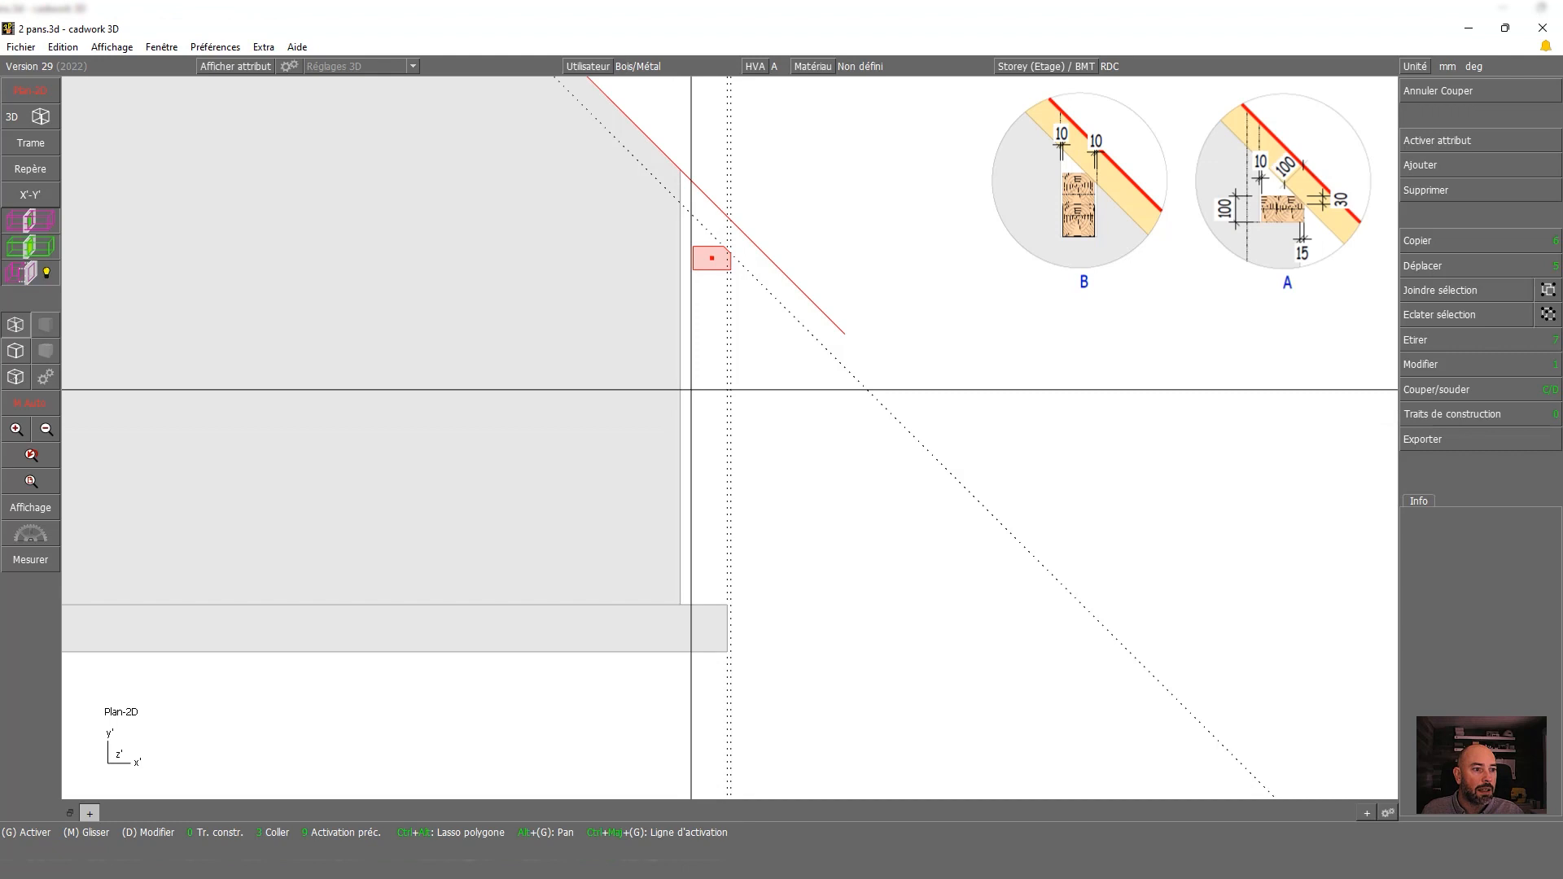
{"action": "left_click", "coordinate": [1468, 164]}
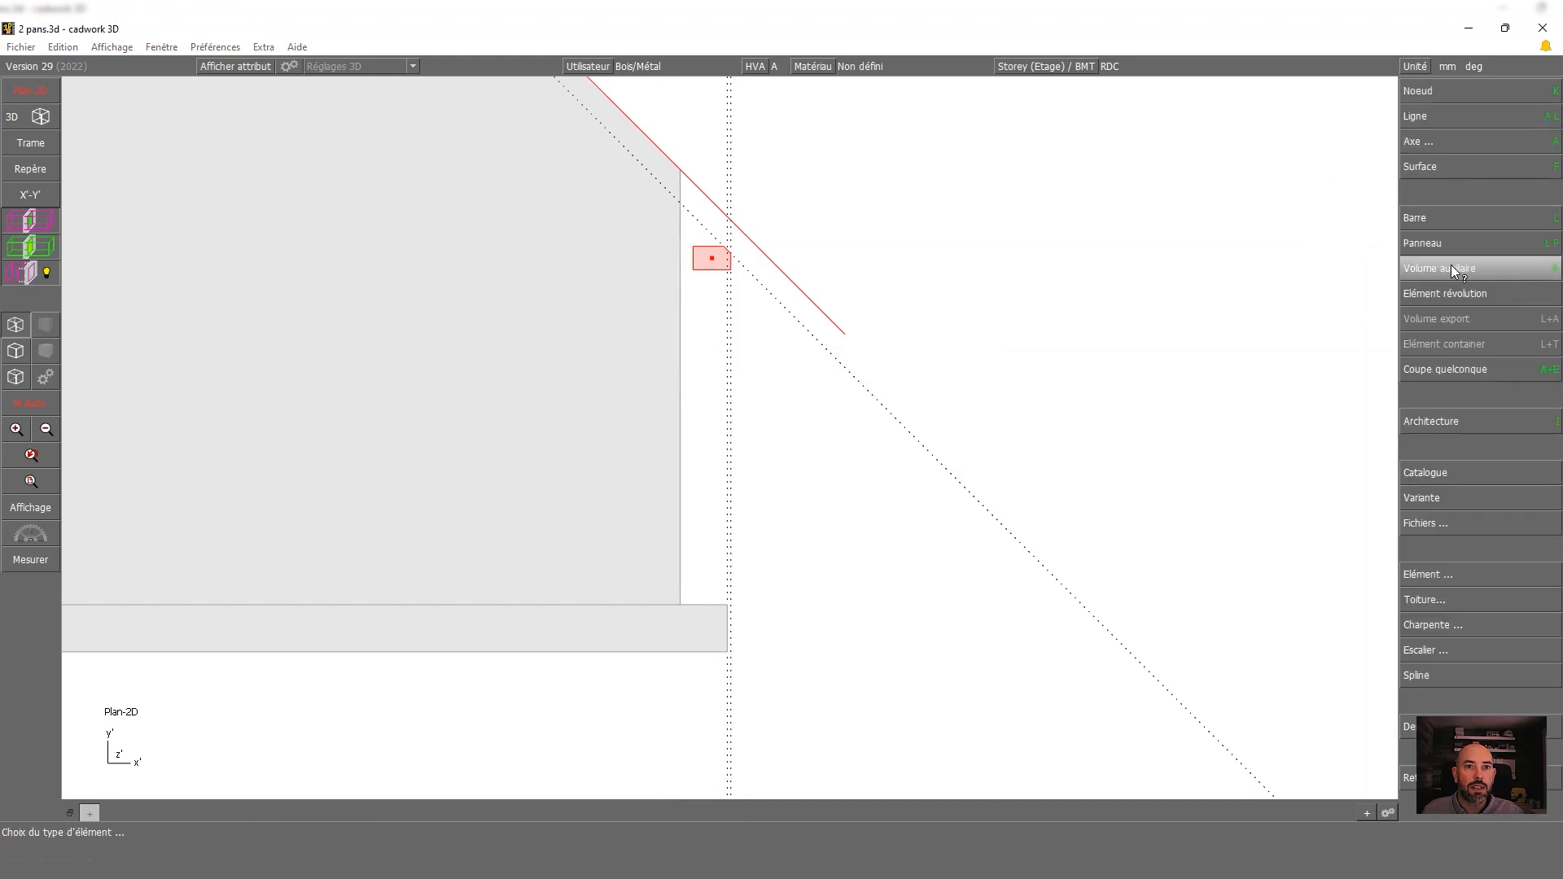
{"action": "left_click", "coordinate": [1450, 265]}
{"action": "left_click", "coordinate": [1484, 162]}
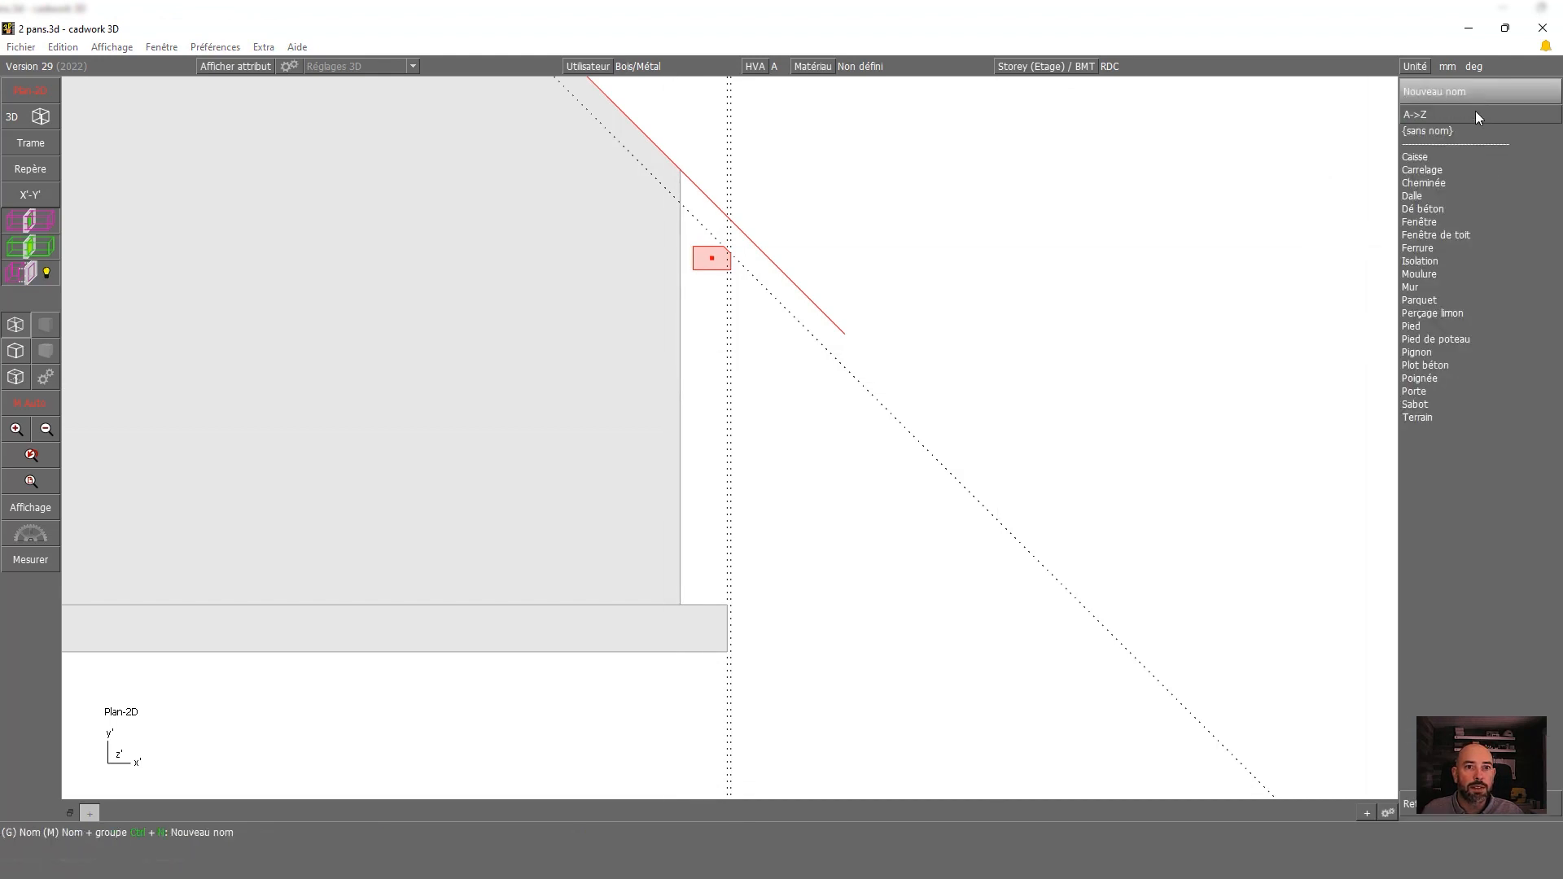
{"action": "left_click", "coordinate": [1433, 287]}
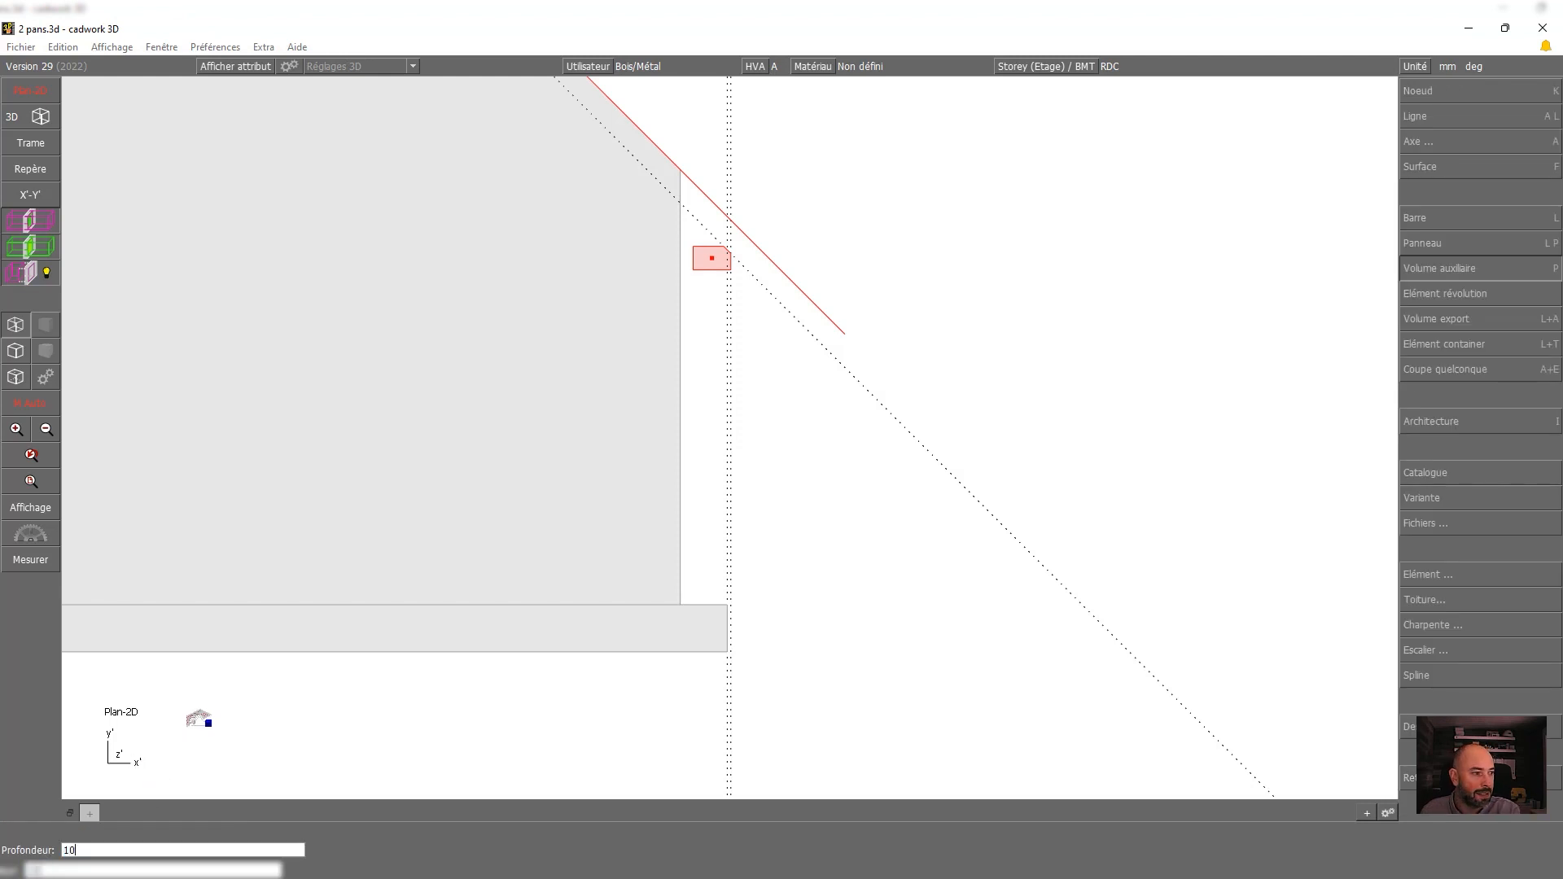
{"action": "key", "text": "Return"}
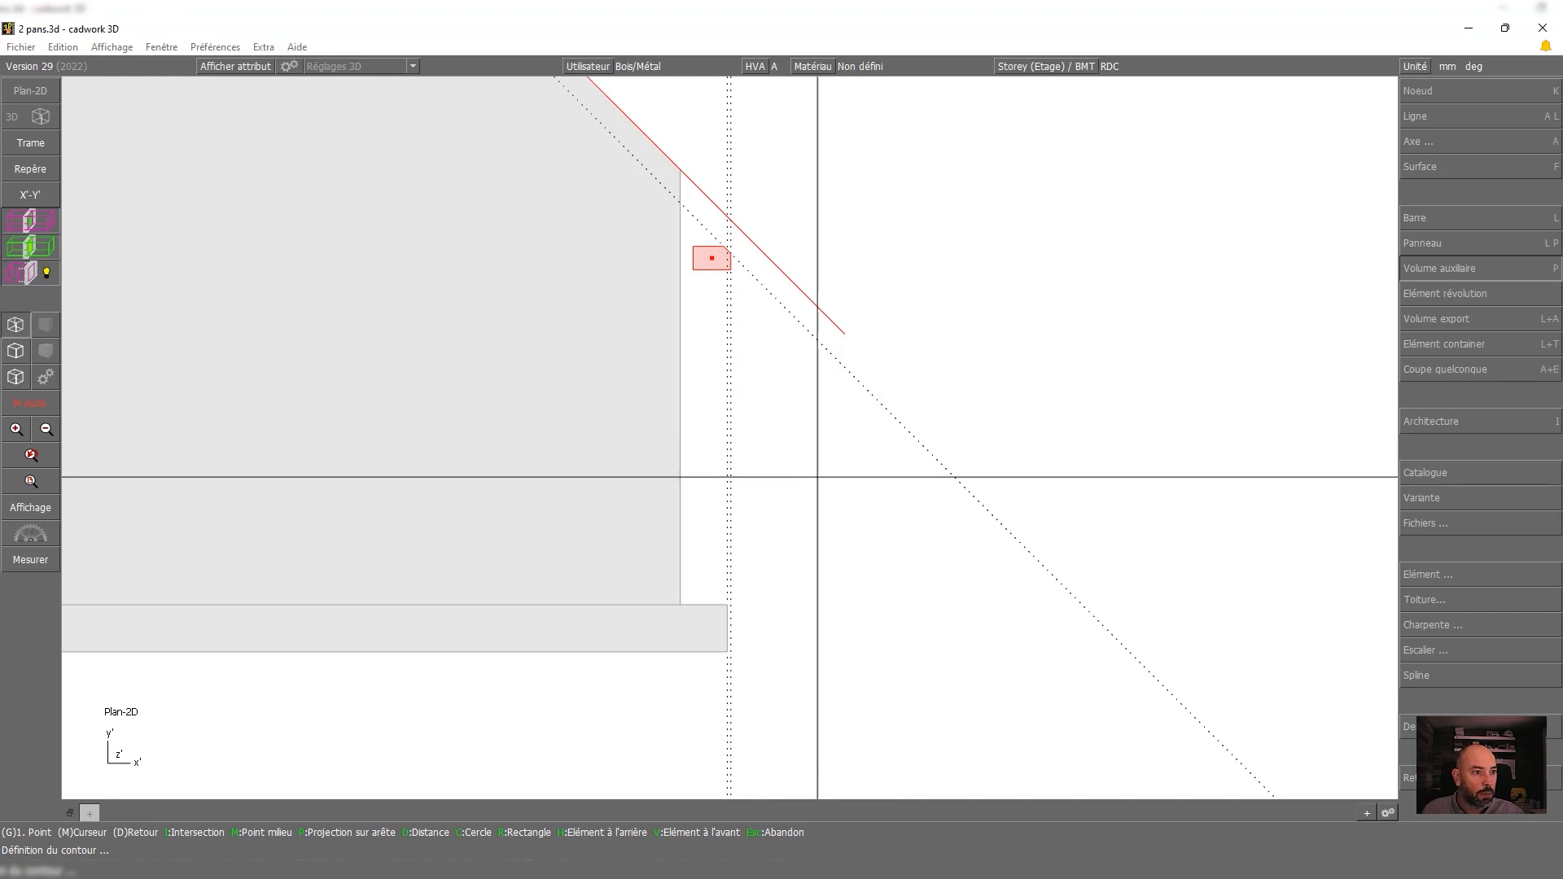
{"action": "key", "text": "m"}
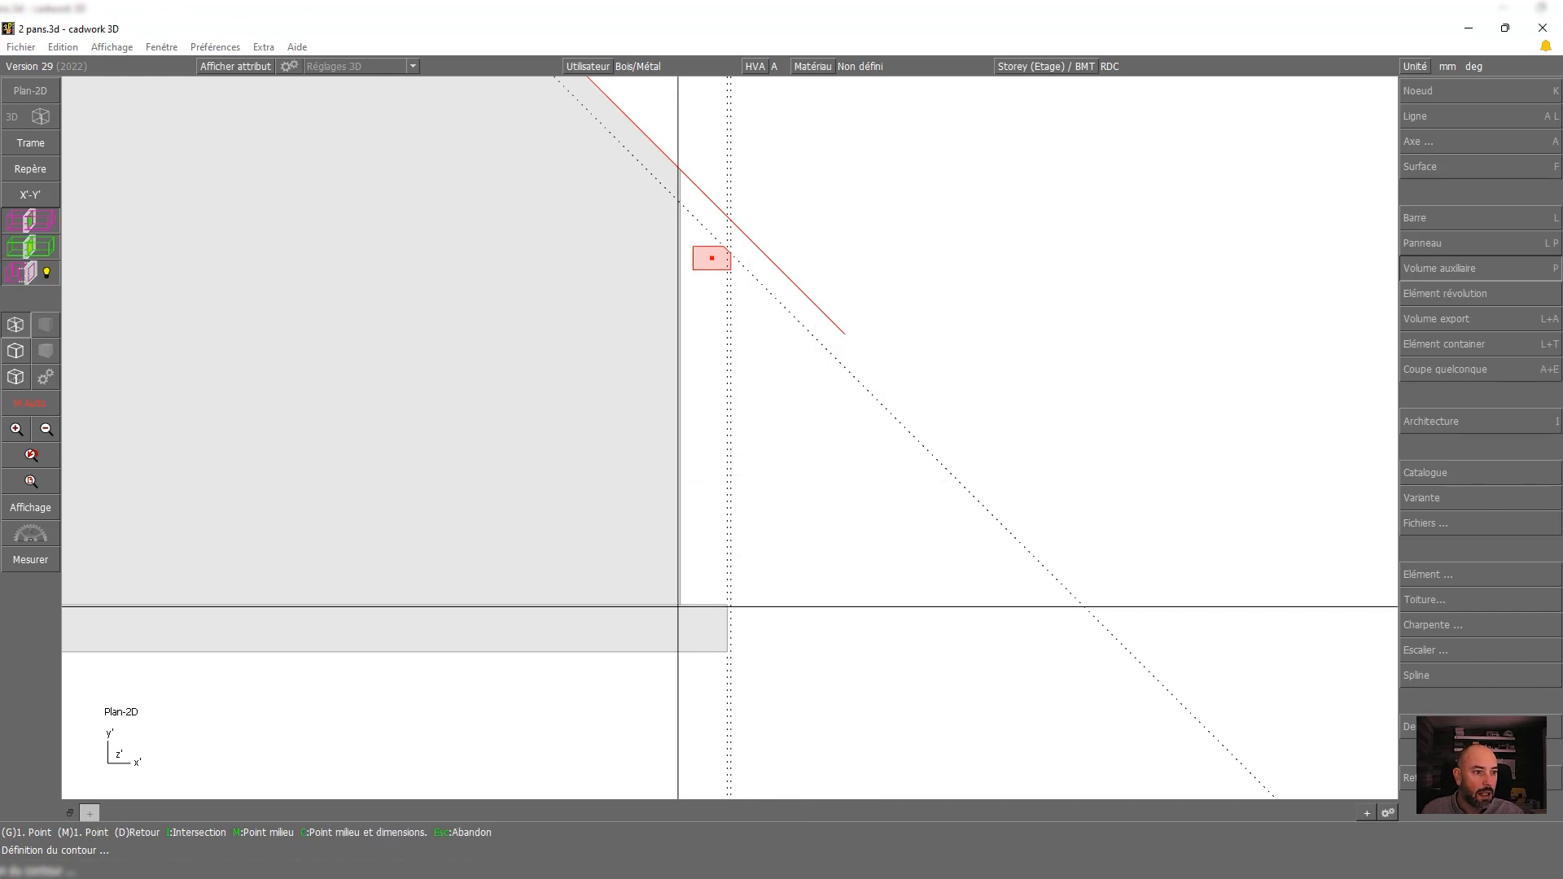
{"action": "scroll", "coordinate": [710, 281], "scroll_direction": "up", "scroll_amount": 3}
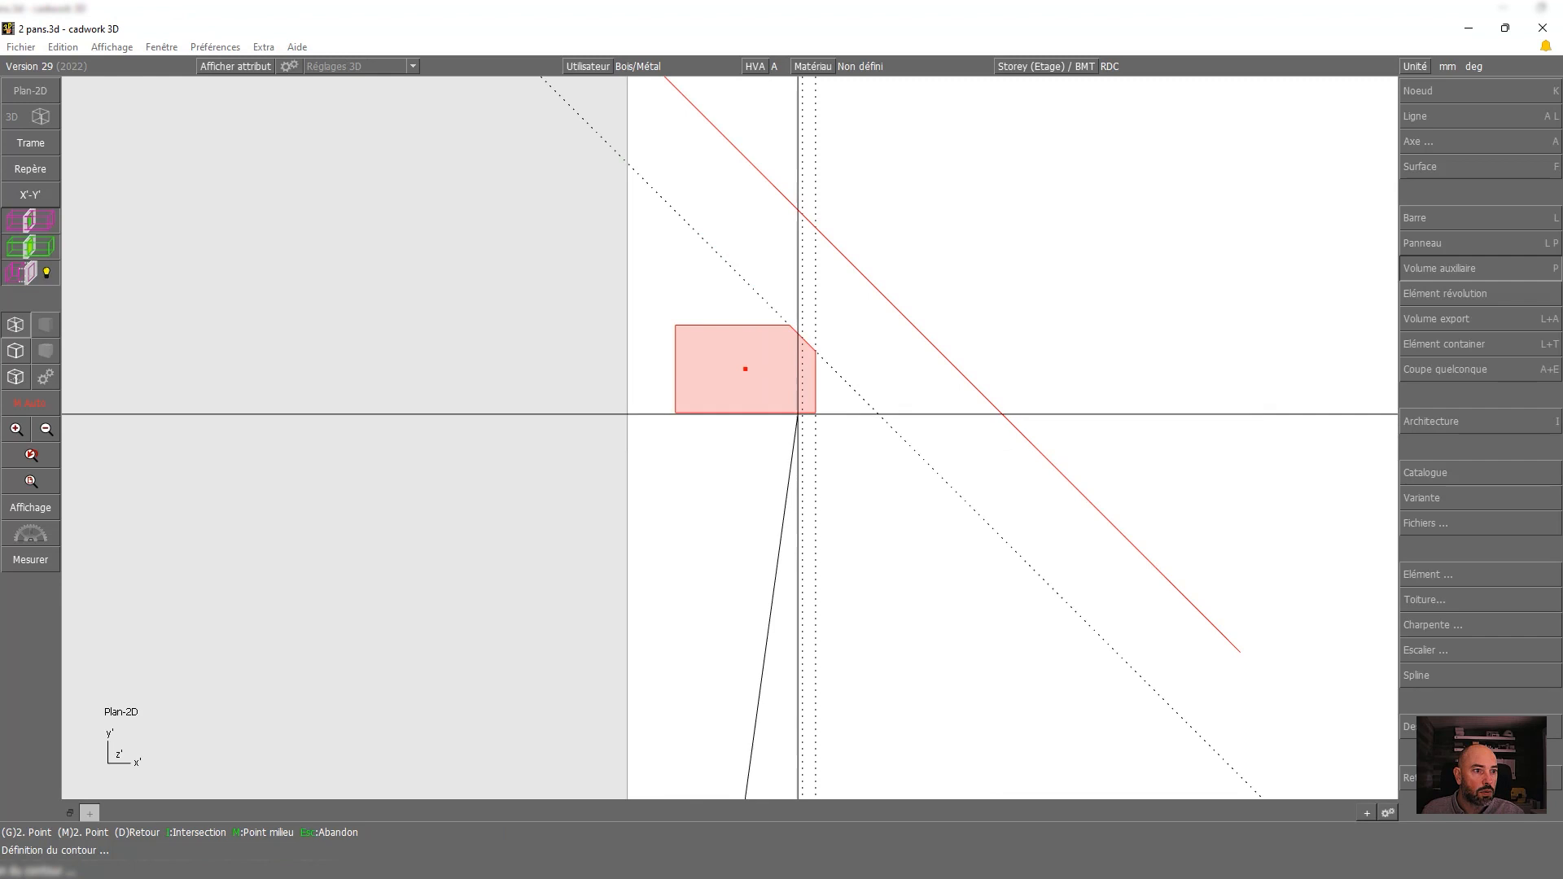
{"action": "key", "text": "Escape"}
{"action": "key", "text": "Escape"}
{"action": "key", "text": "Escape"}
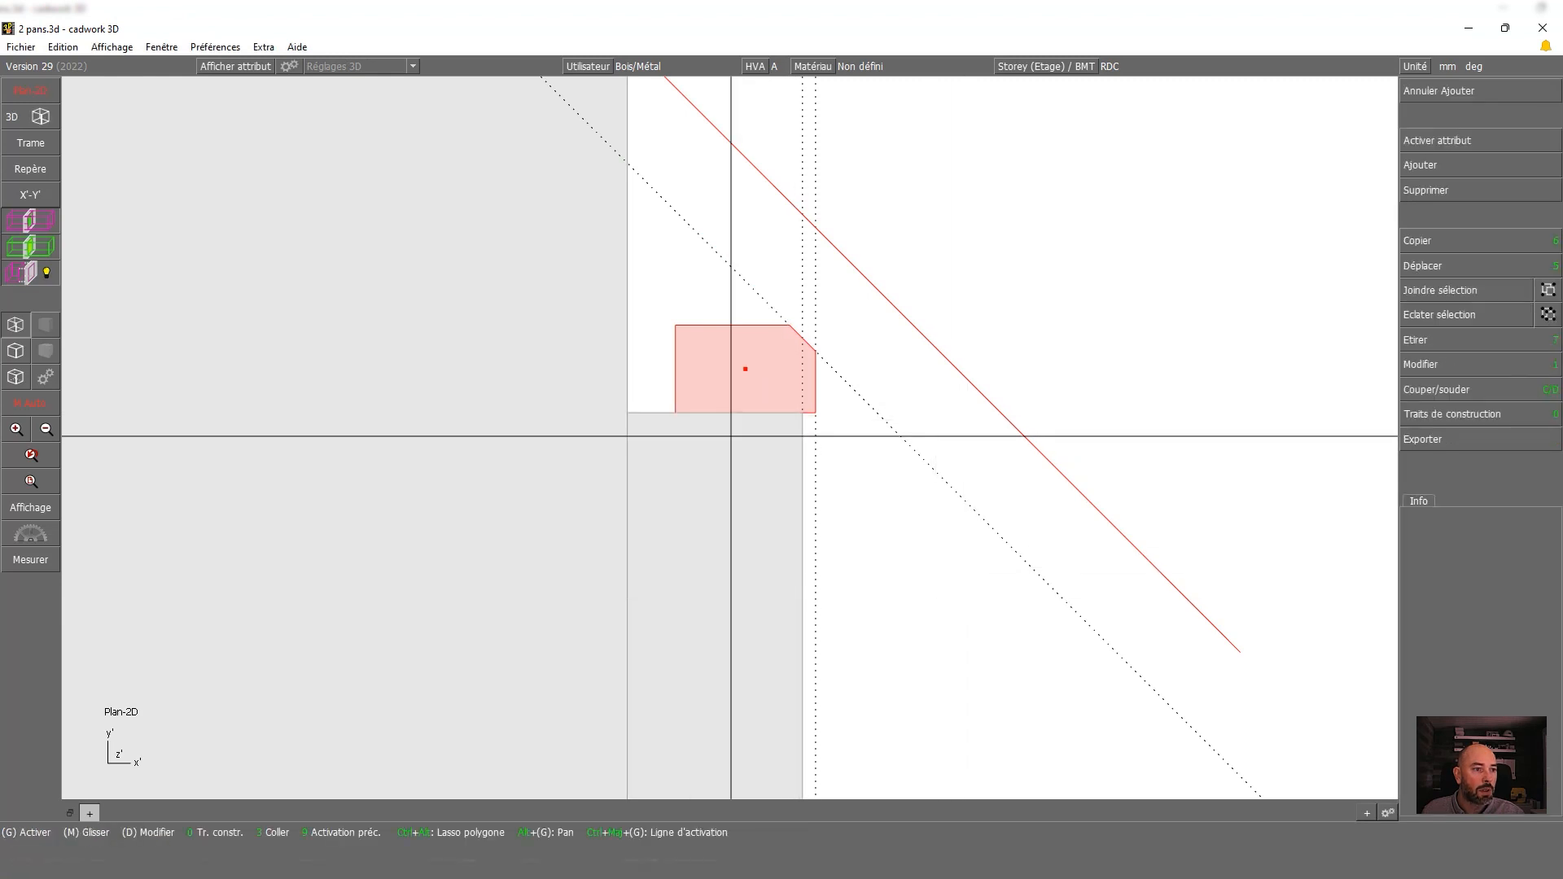
Mirror a copy of the right side wall, eaves purlin and two intermediate purlins about the ridge purlin's centre axis
{"action": "scroll", "coordinate": [730, 438], "scroll_direction": "down", "scroll_amount": 3}
{"action": "scroll", "coordinate": [730, 438], "scroll_direction": "down", "scroll_amount": 2}
{"action": "scroll", "coordinate": [731, 383], "scroll_direction": "up", "scroll_amount": 2}
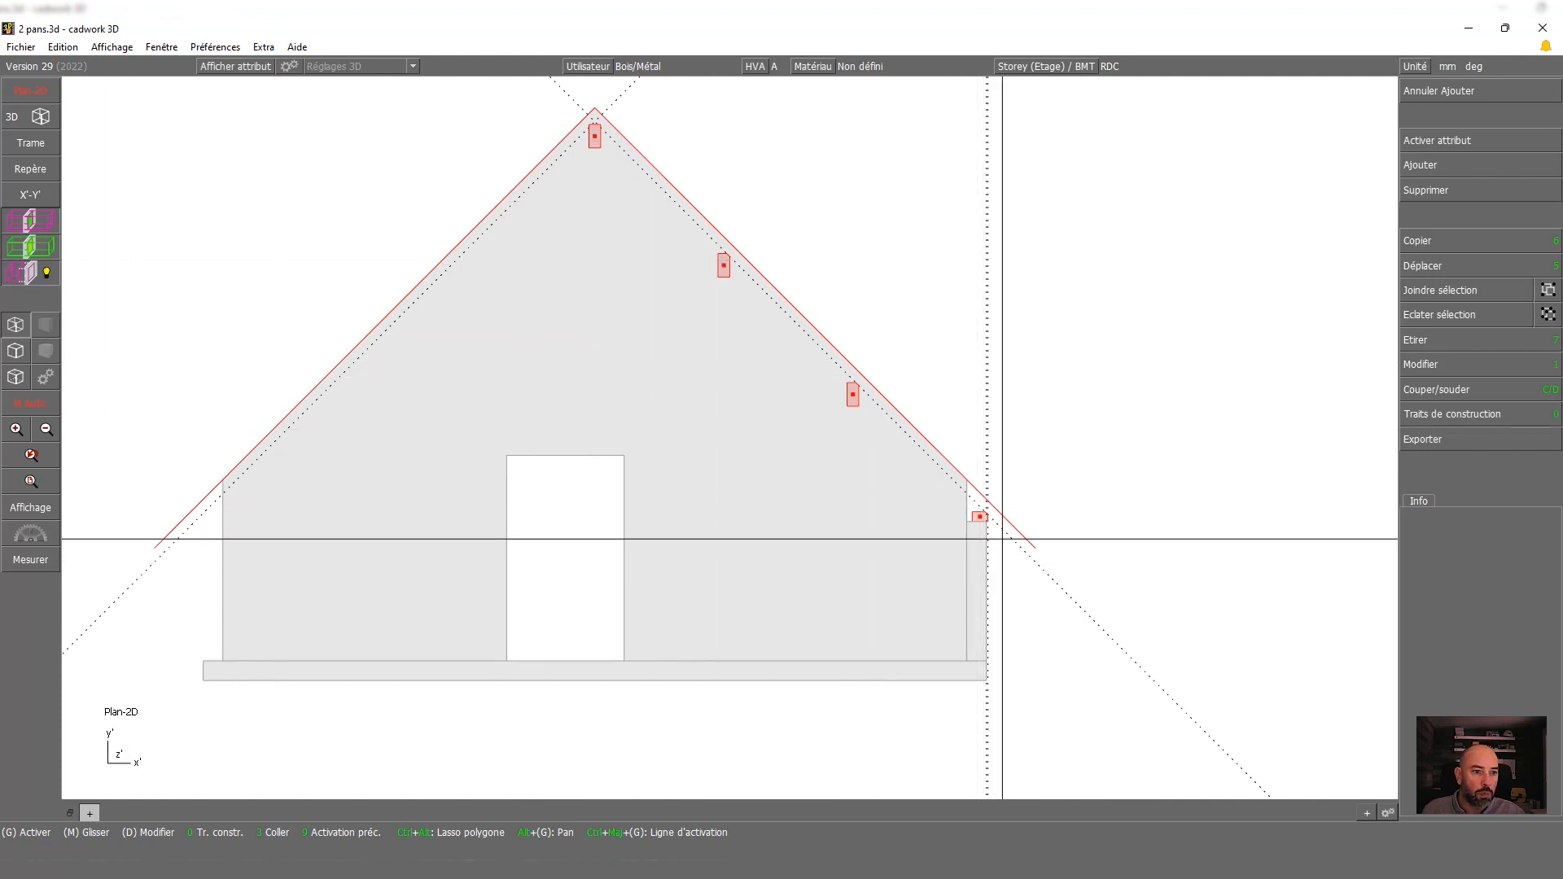
{"action": "left_click", "coordinate": [982, 554]}
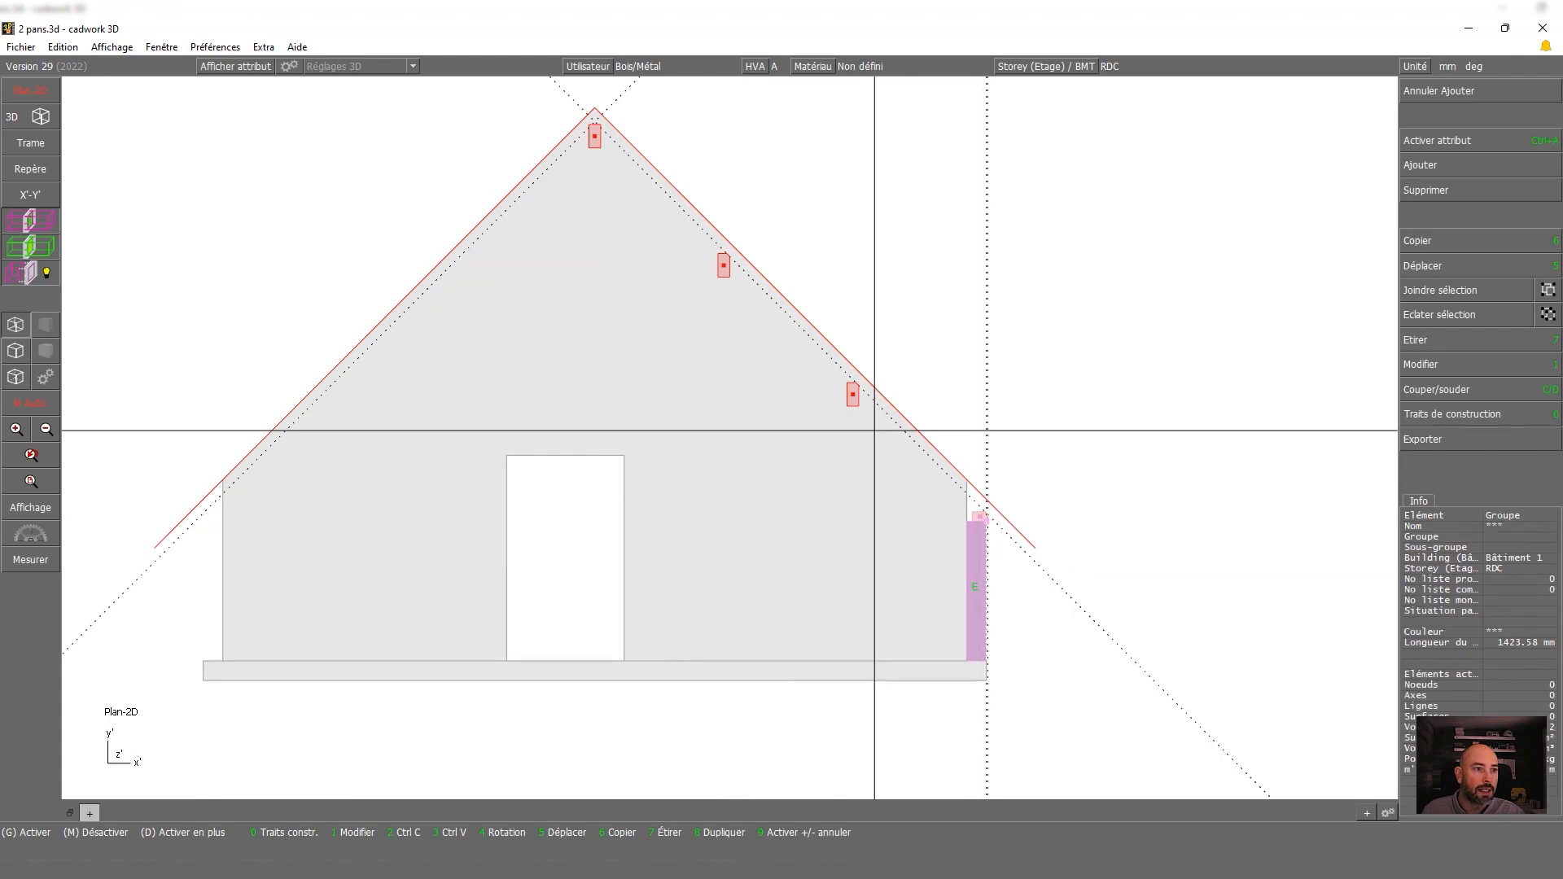
{"action": "left_click", "coordinate": [1433, 239]}
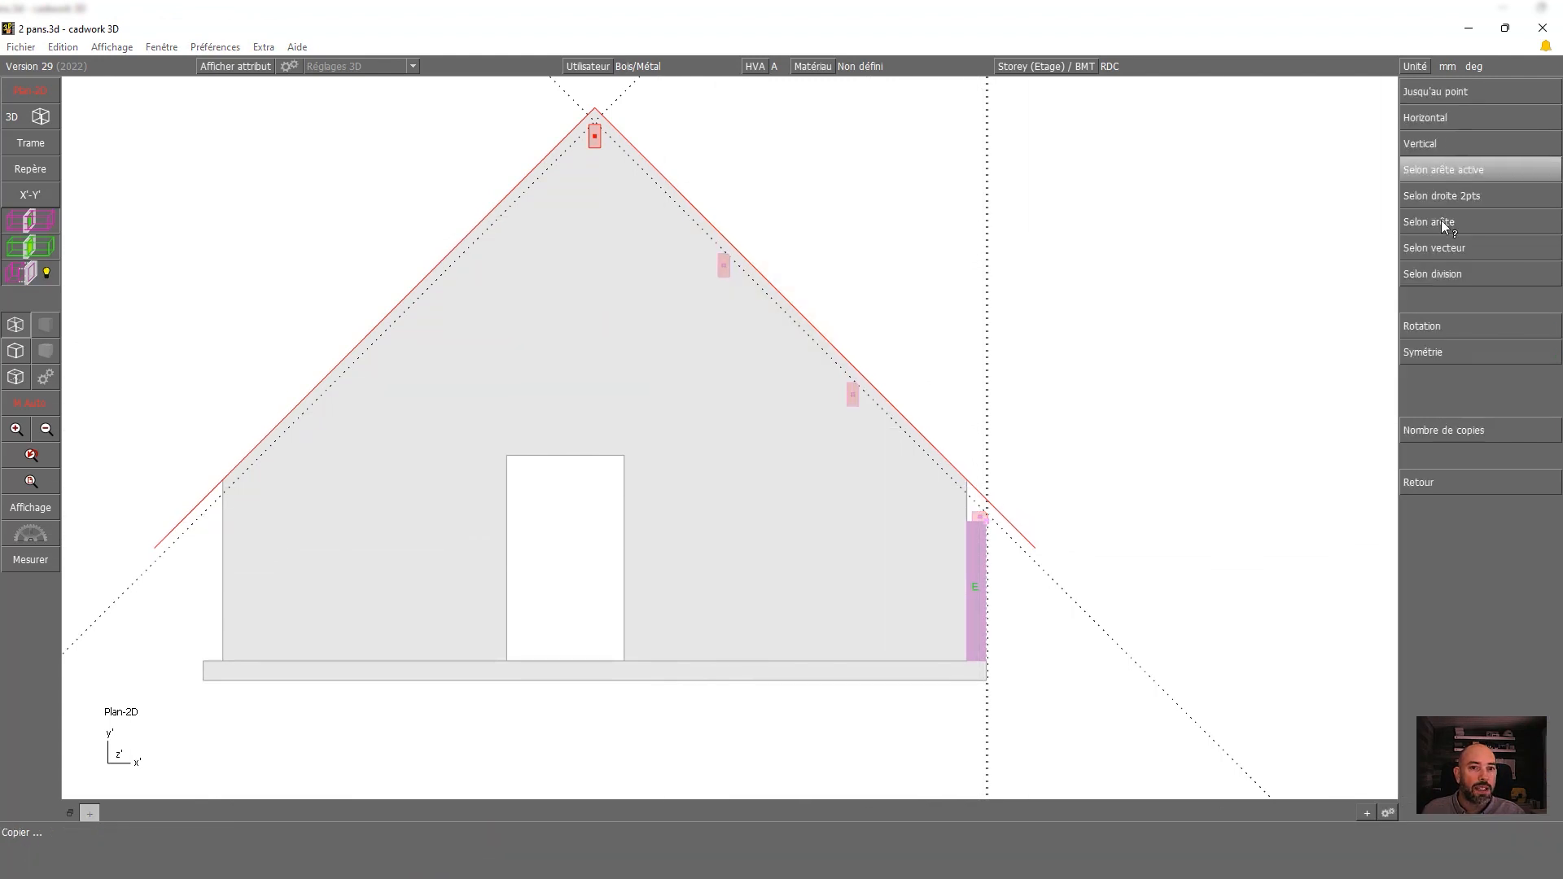
{"action": "left_click", "coordinate": [1453, 358]}
{"action": "key", "text": "Return"}
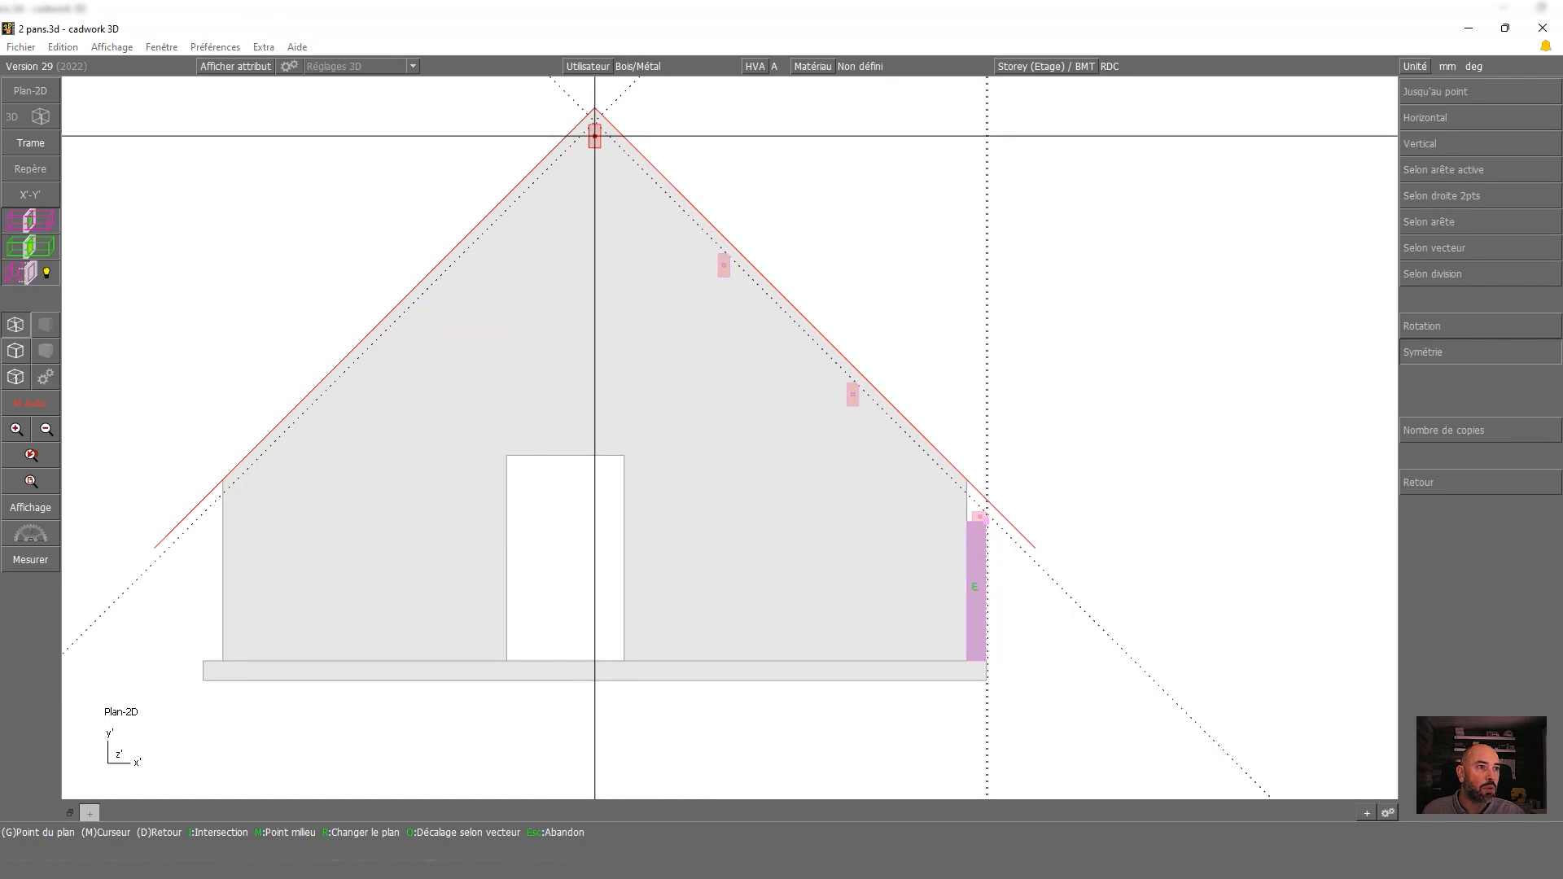
{"action": "left_click", "coordinate": [594, 136]}
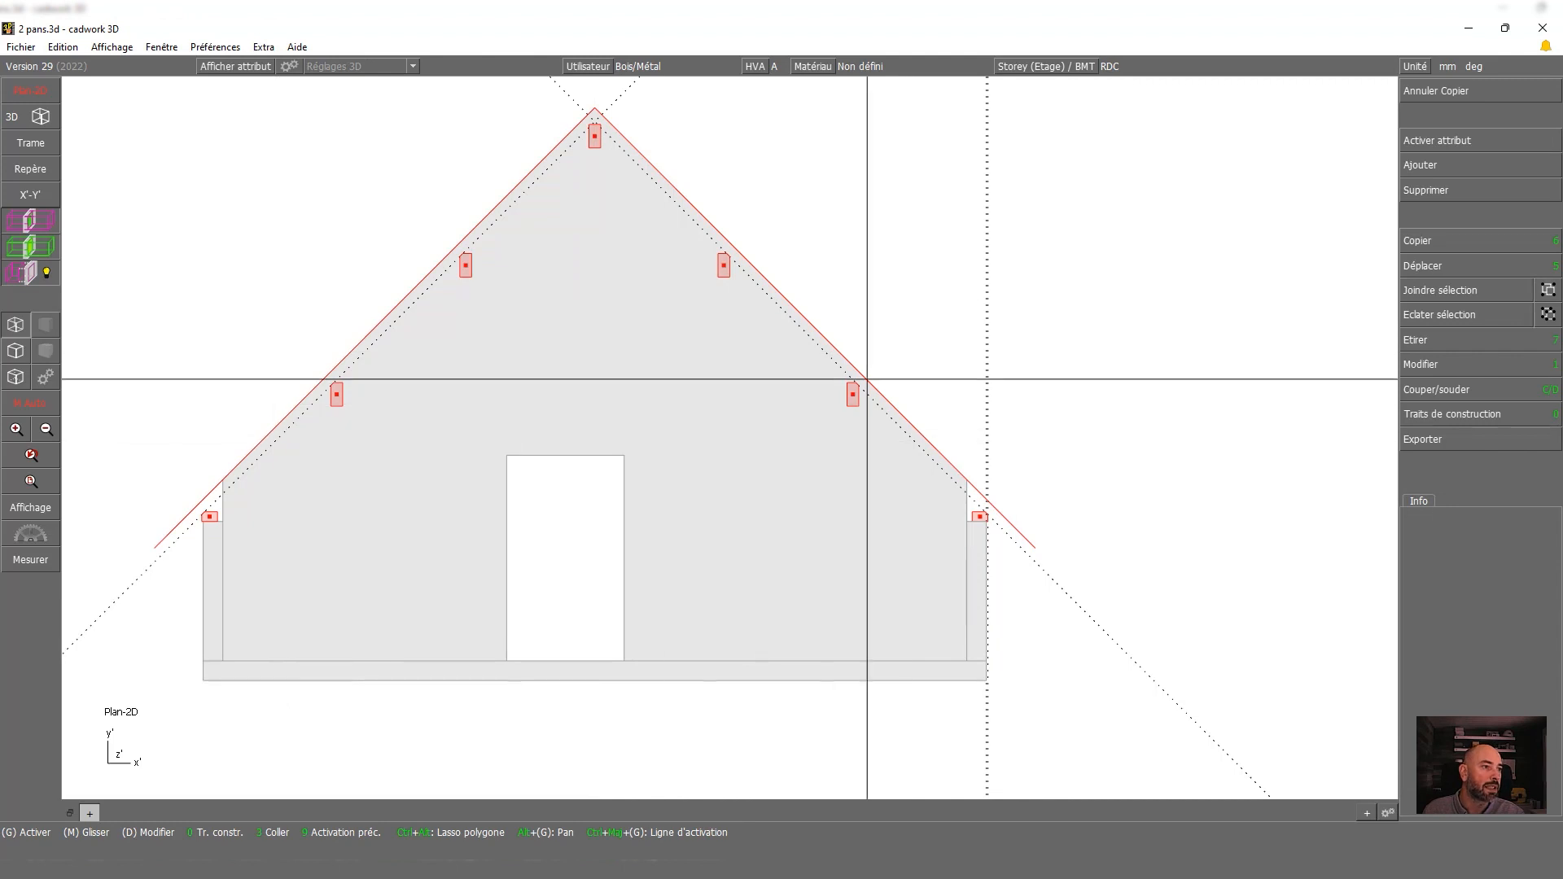
In the 3D view, cut both side walls flush with the slab's front and rear ends
{"action": "left_click", "coordinate": [41, 118]}
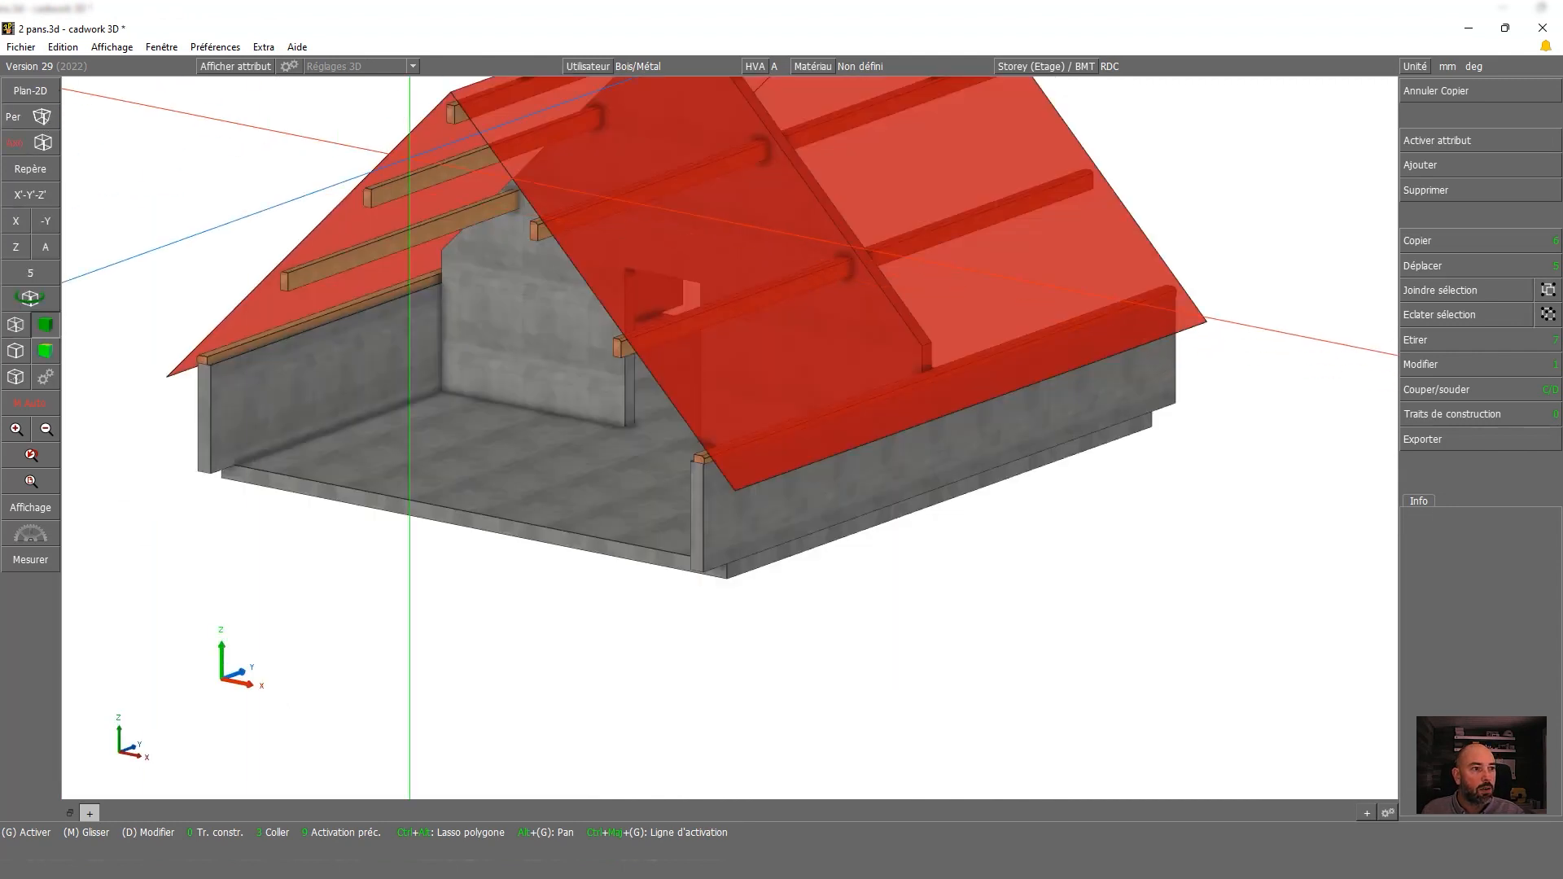
{"action": "left_click", "coordinate": [38, 481]}
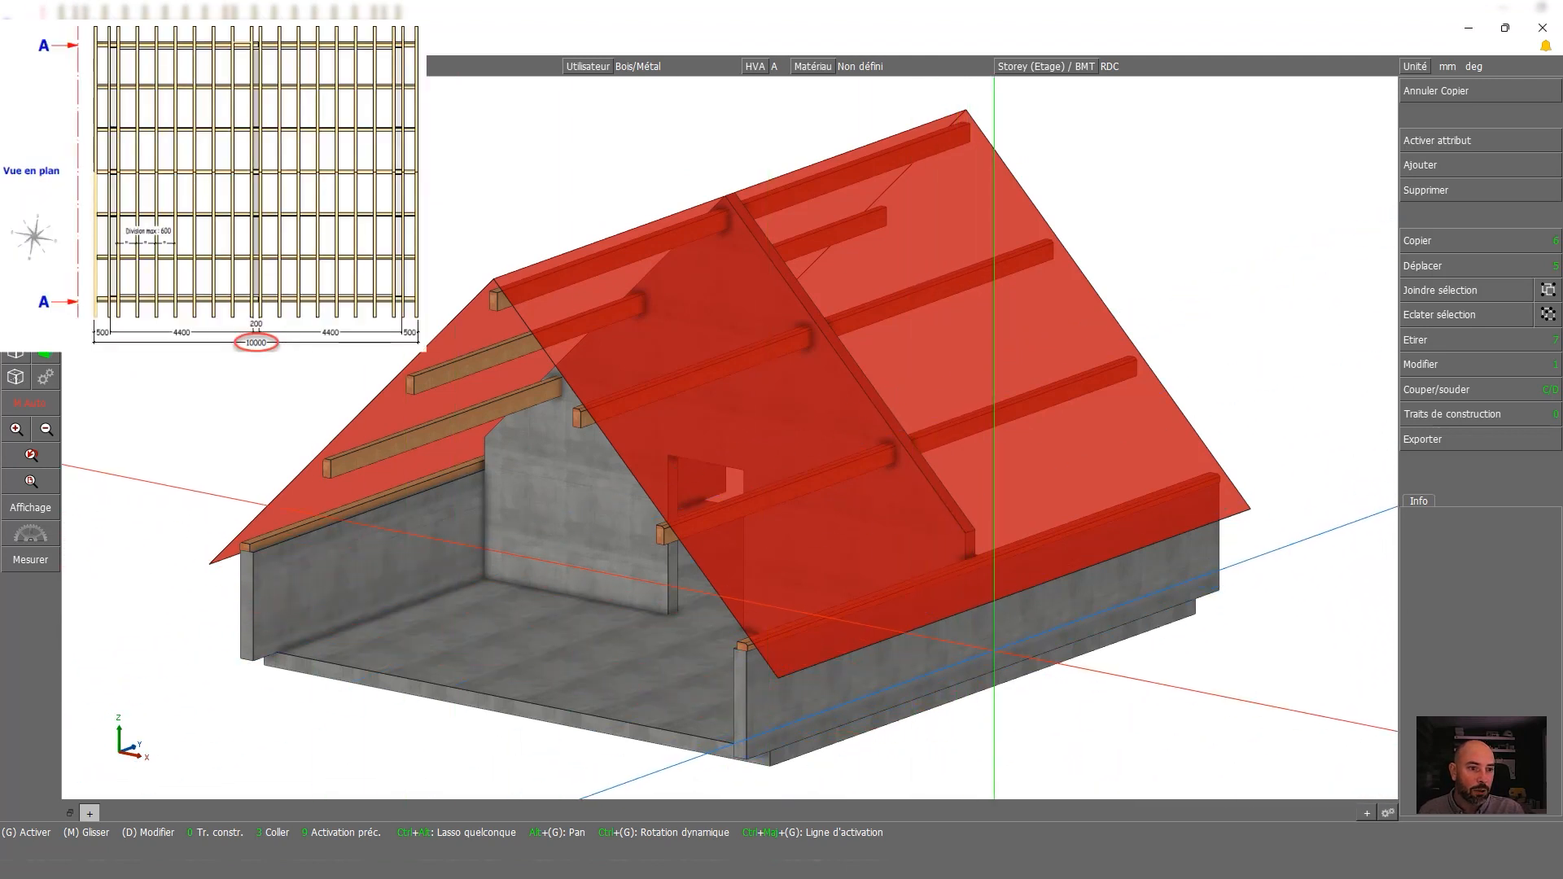
{"action": "left_click", "coordinate": [993, 648]}
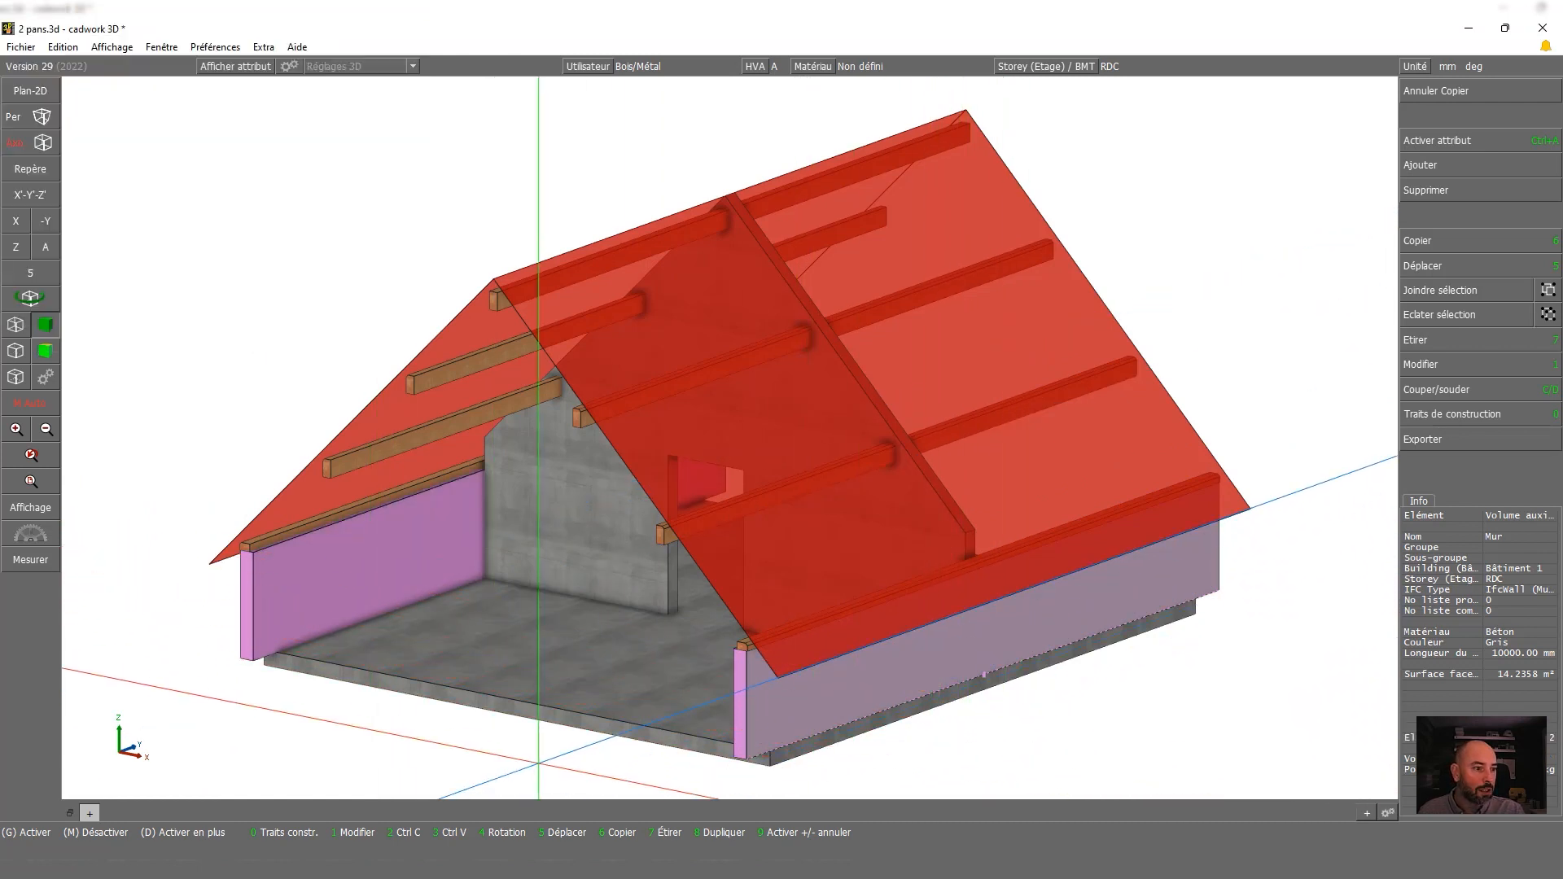
{"action": "key", "text": "c"}
{"action": "left_click", "coordinate": [545, 718]}
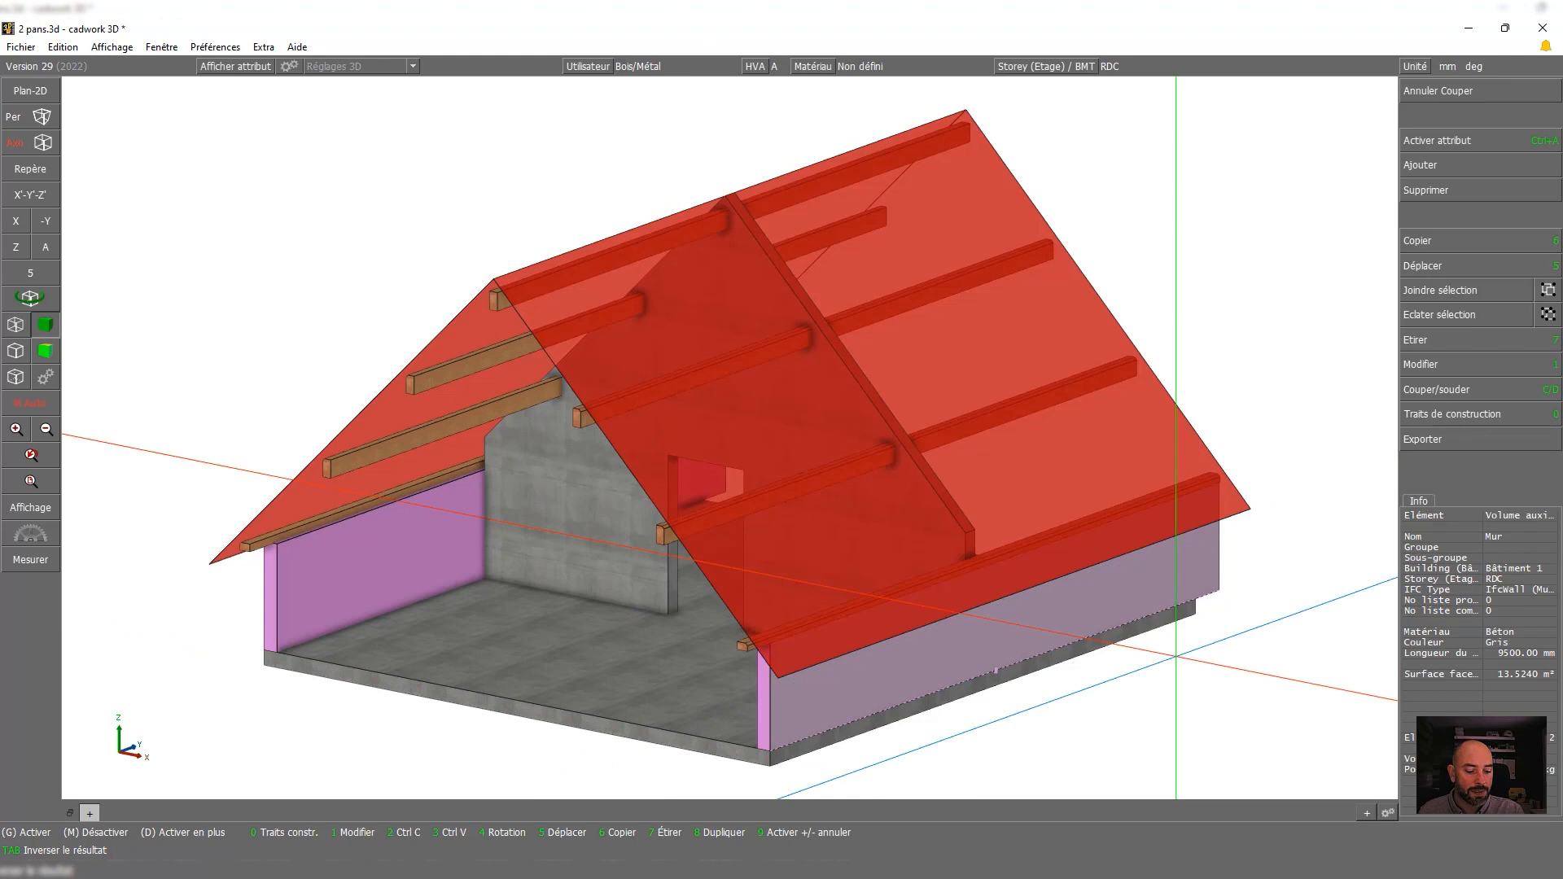
{"action": "key", "text": "c"}
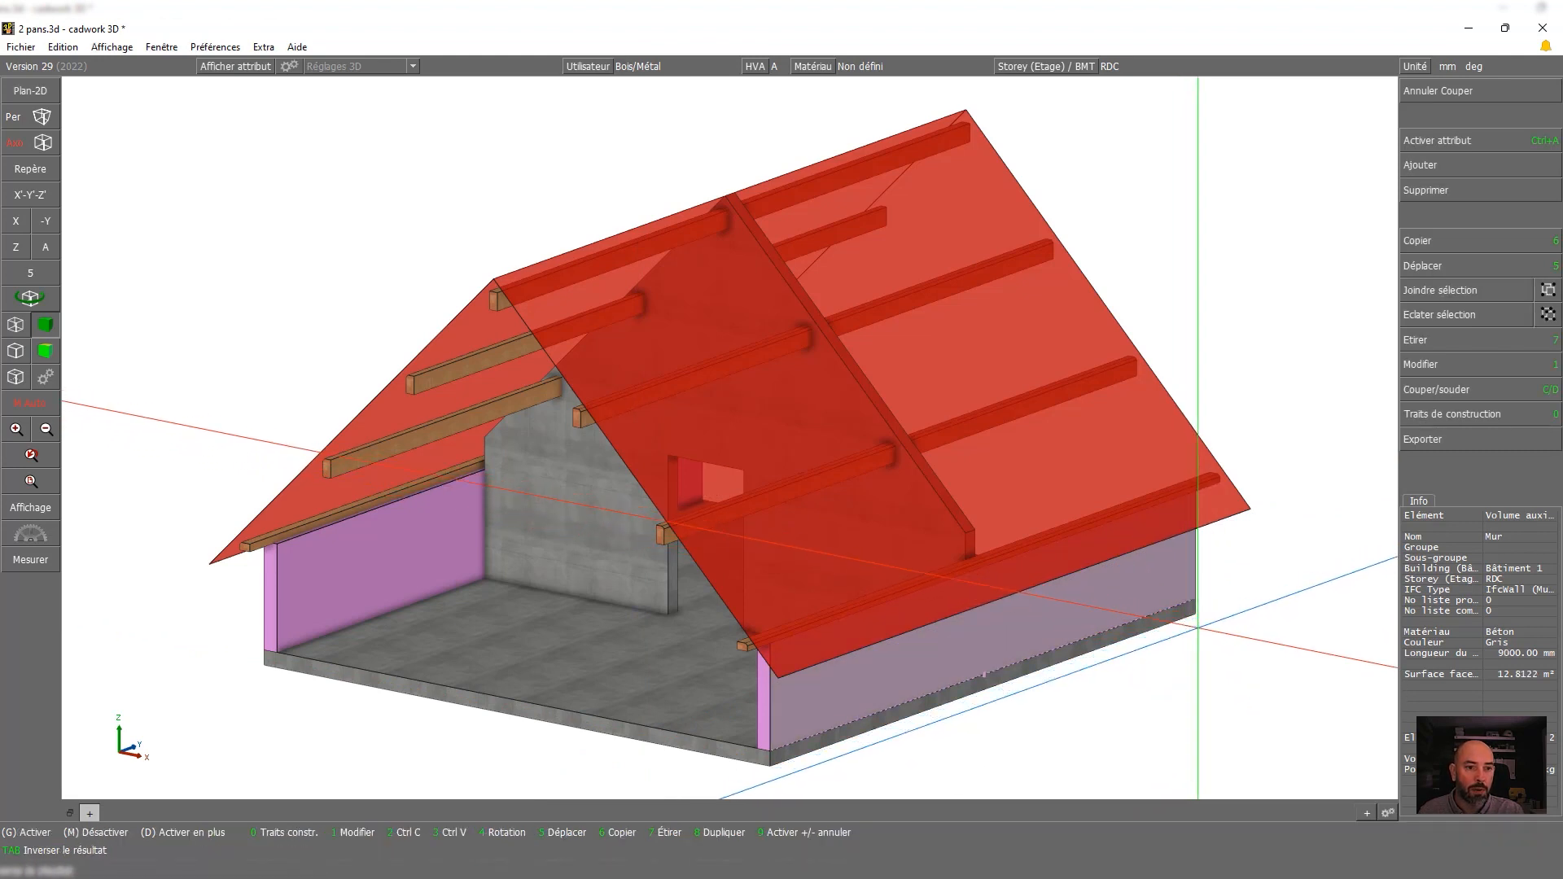
{"action": "left_click", "coordinate": [1196, 616]}
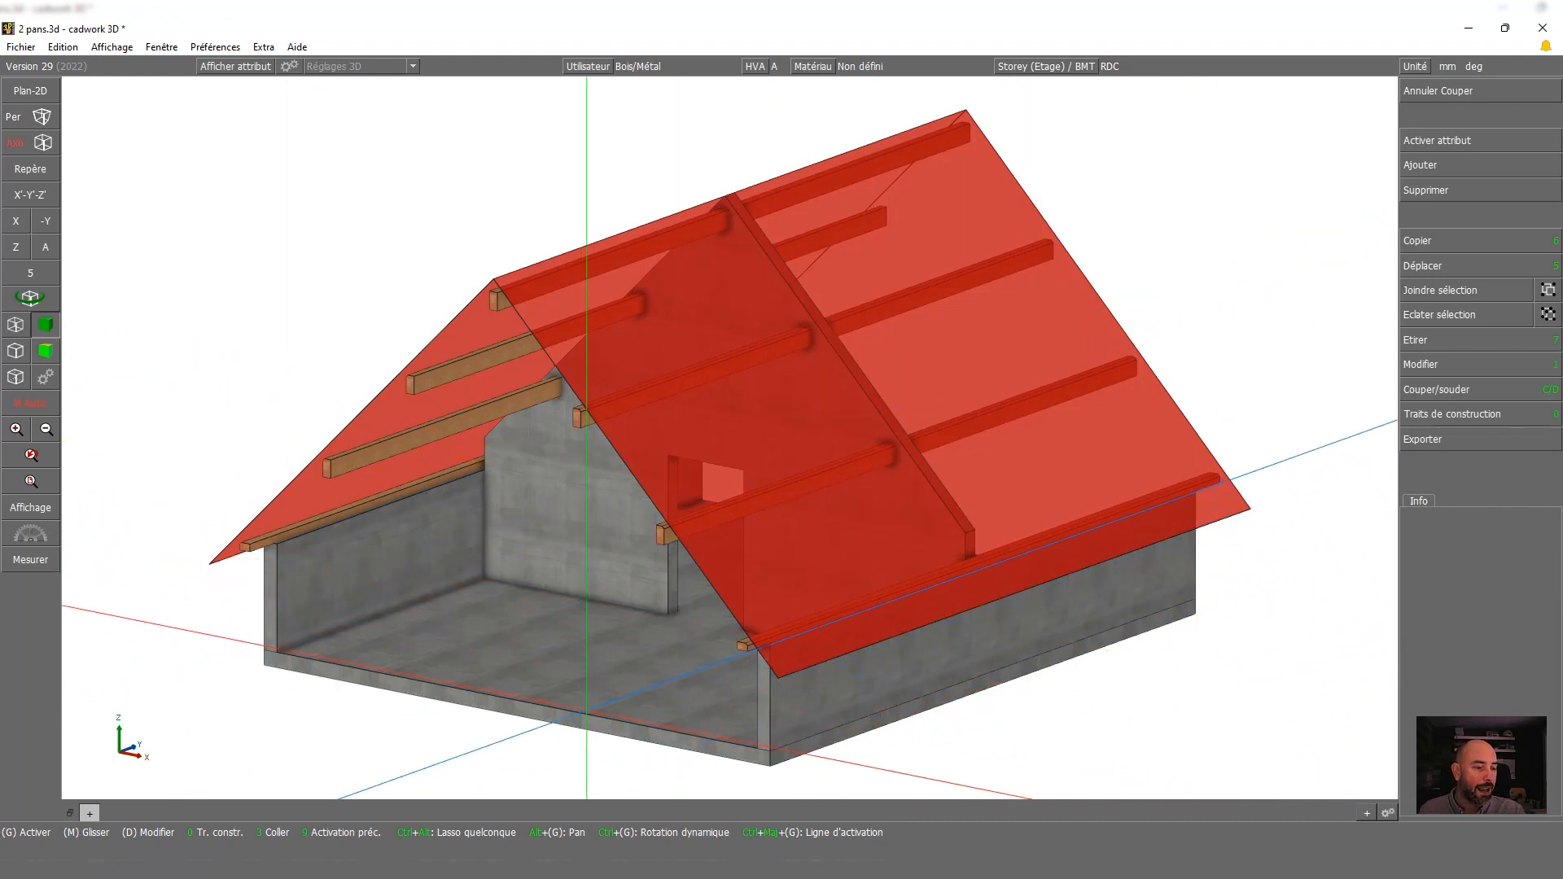
Copy the middle gable wall with its door opening to the front end of the building
{"action": "left_click", "coordinate": [487, 574]}
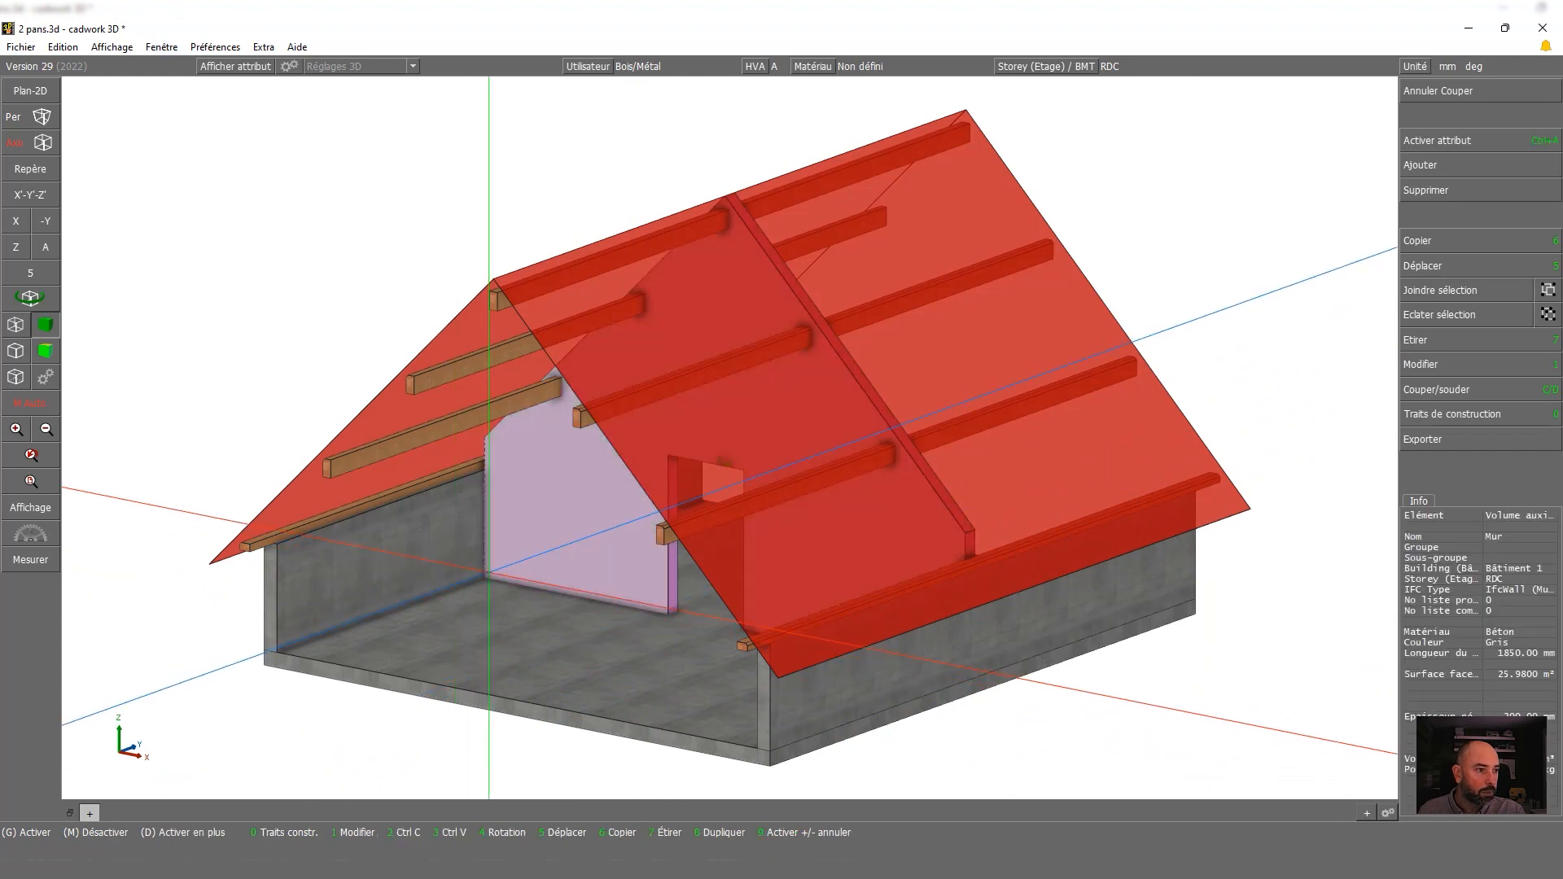
{"action": "key", "text": "6"}
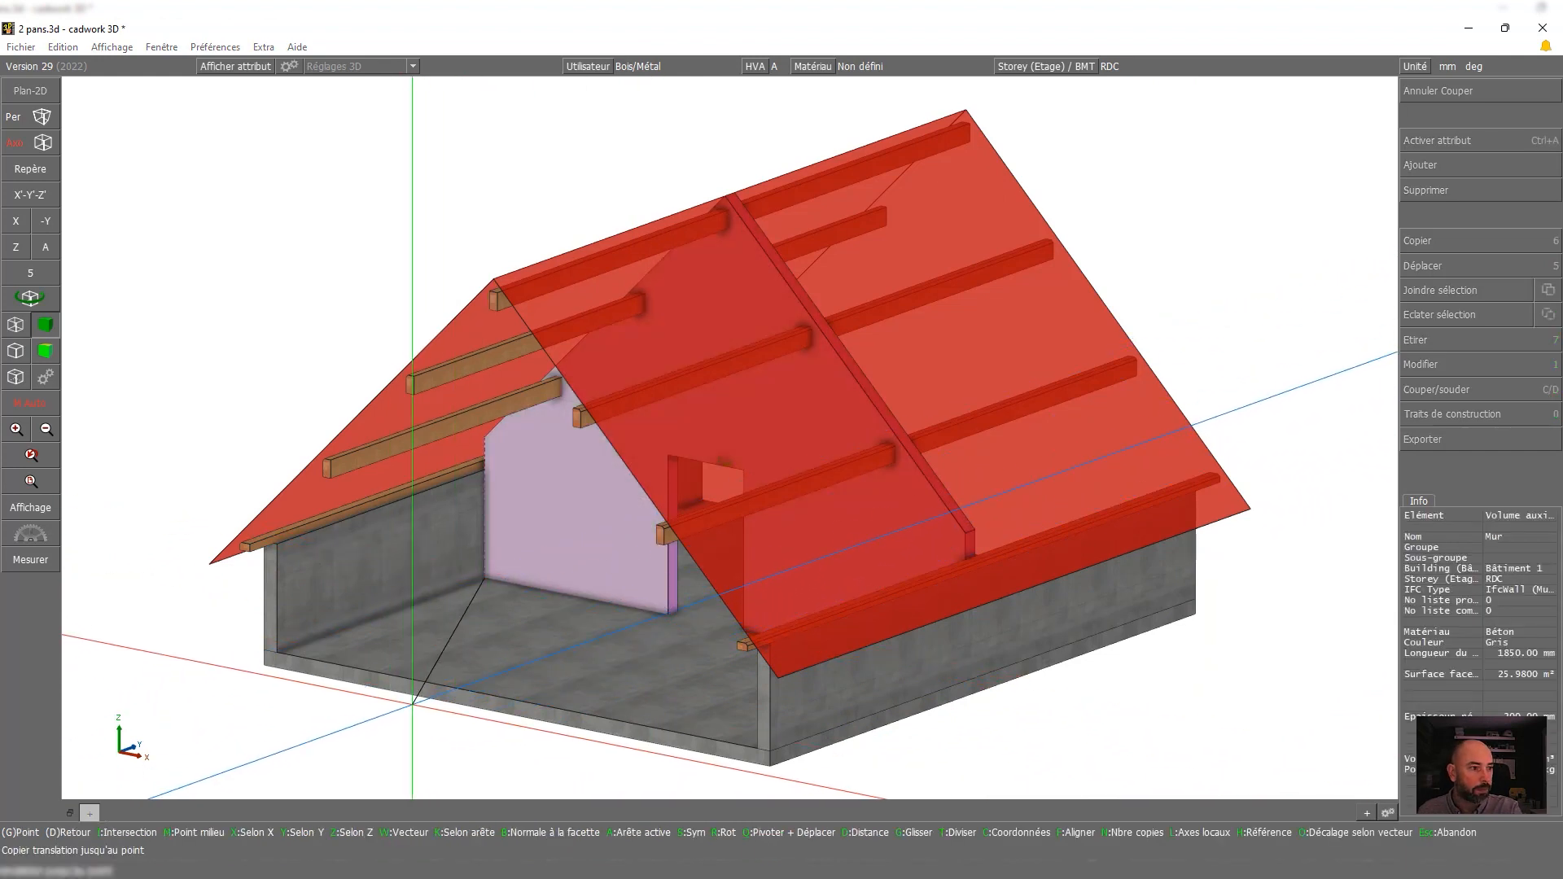
{"action": "left_click", "coordinate": [269, 653]}
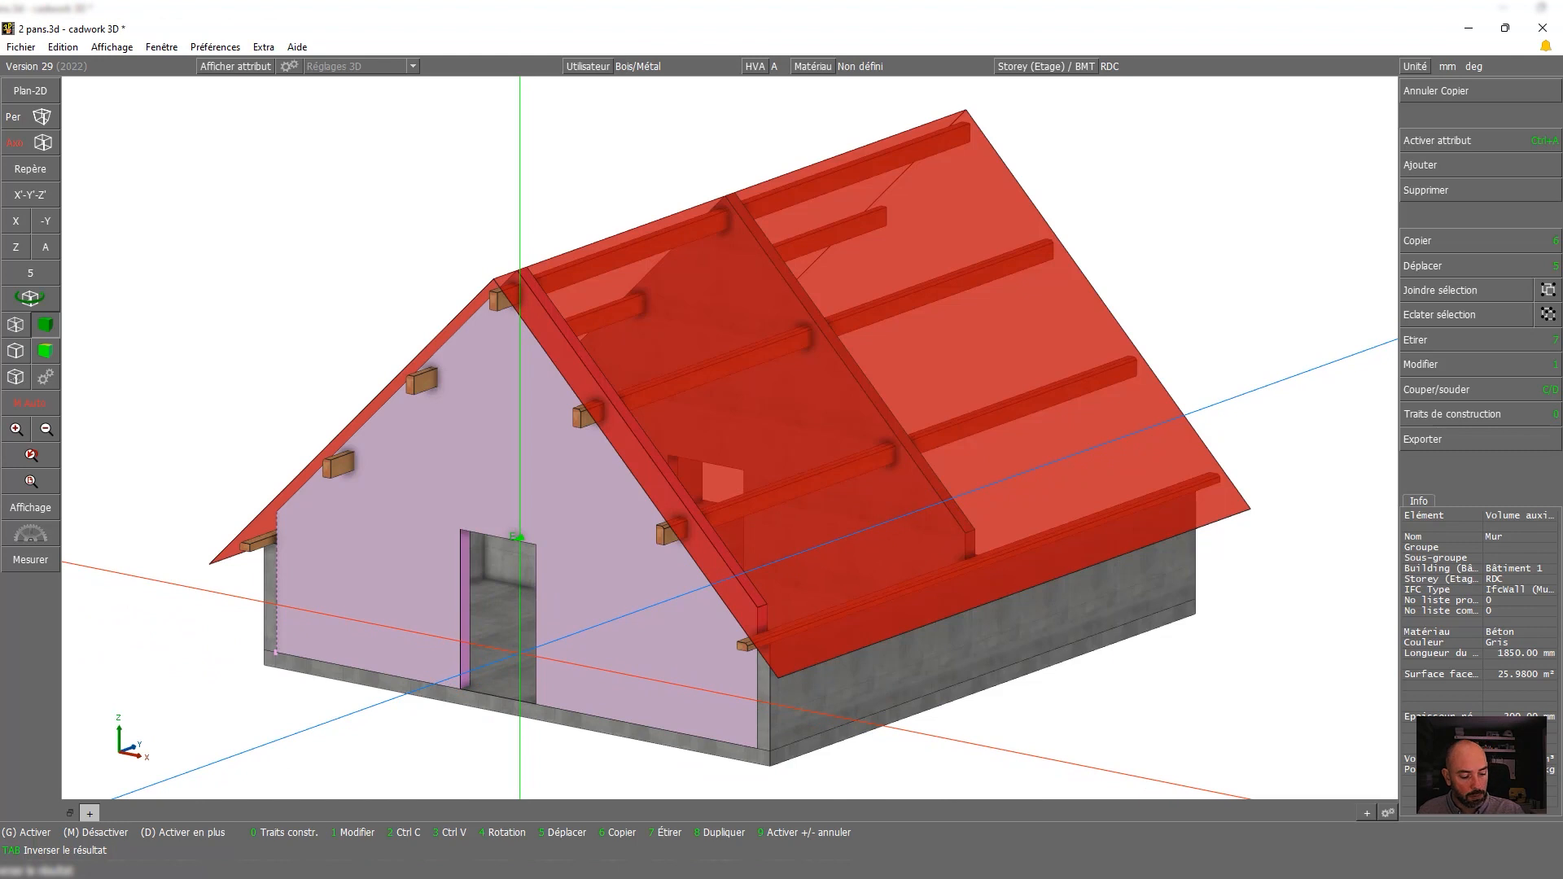
Remove the door opening machining from the front gable wall copy while keeping its other cuts
{"action": "left_click", "coordinate": [264, 47]}
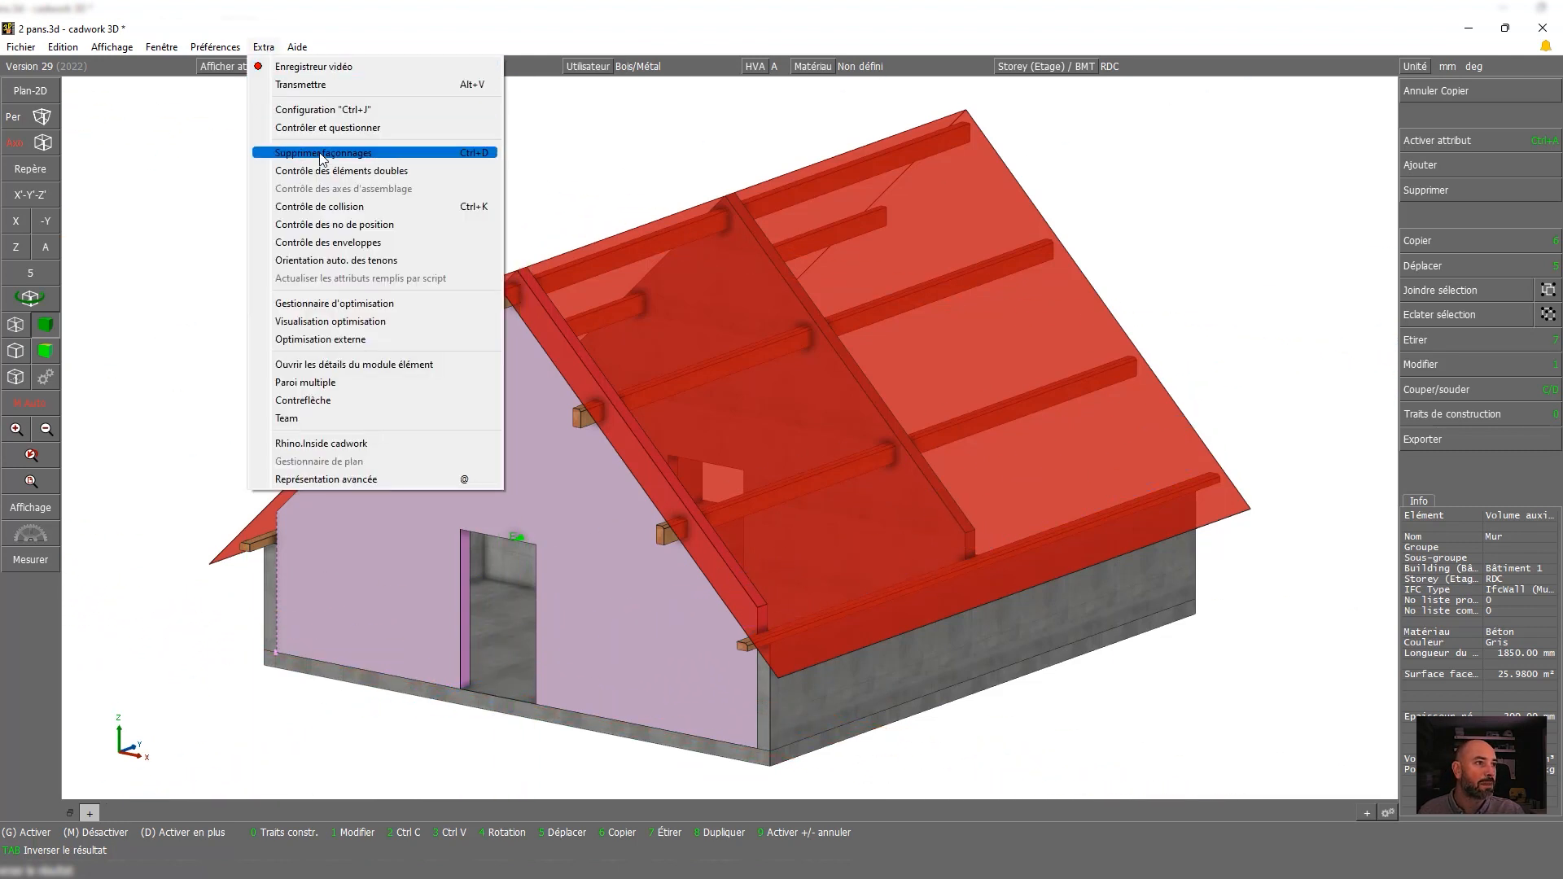
{"action": "left_click", "coordinate": [453, 155]}
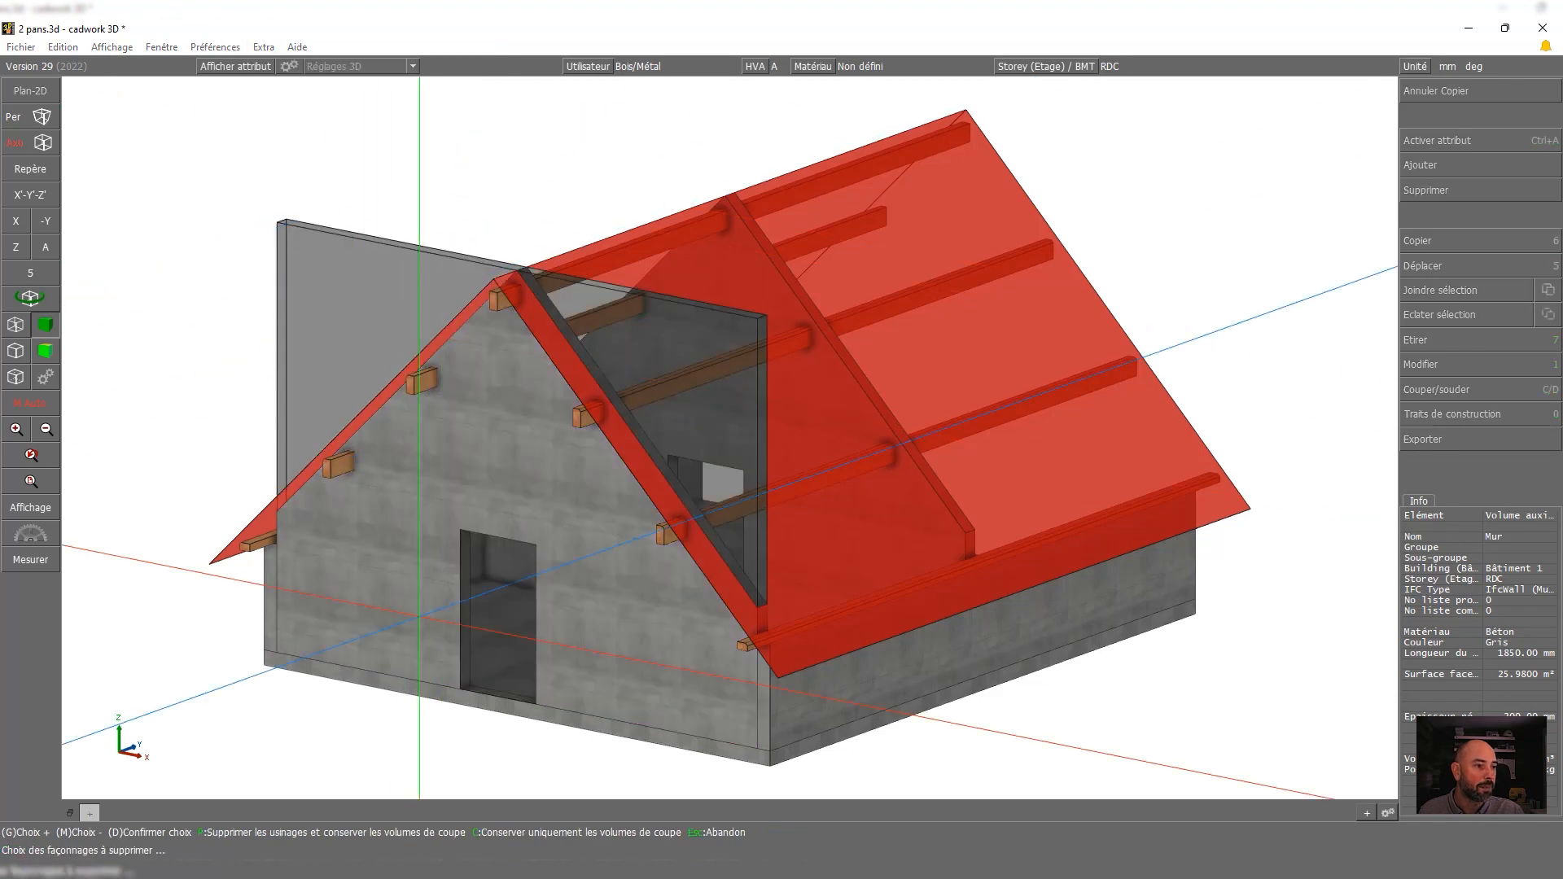
{"action": "left_click", "coordinate": [515, 544]}
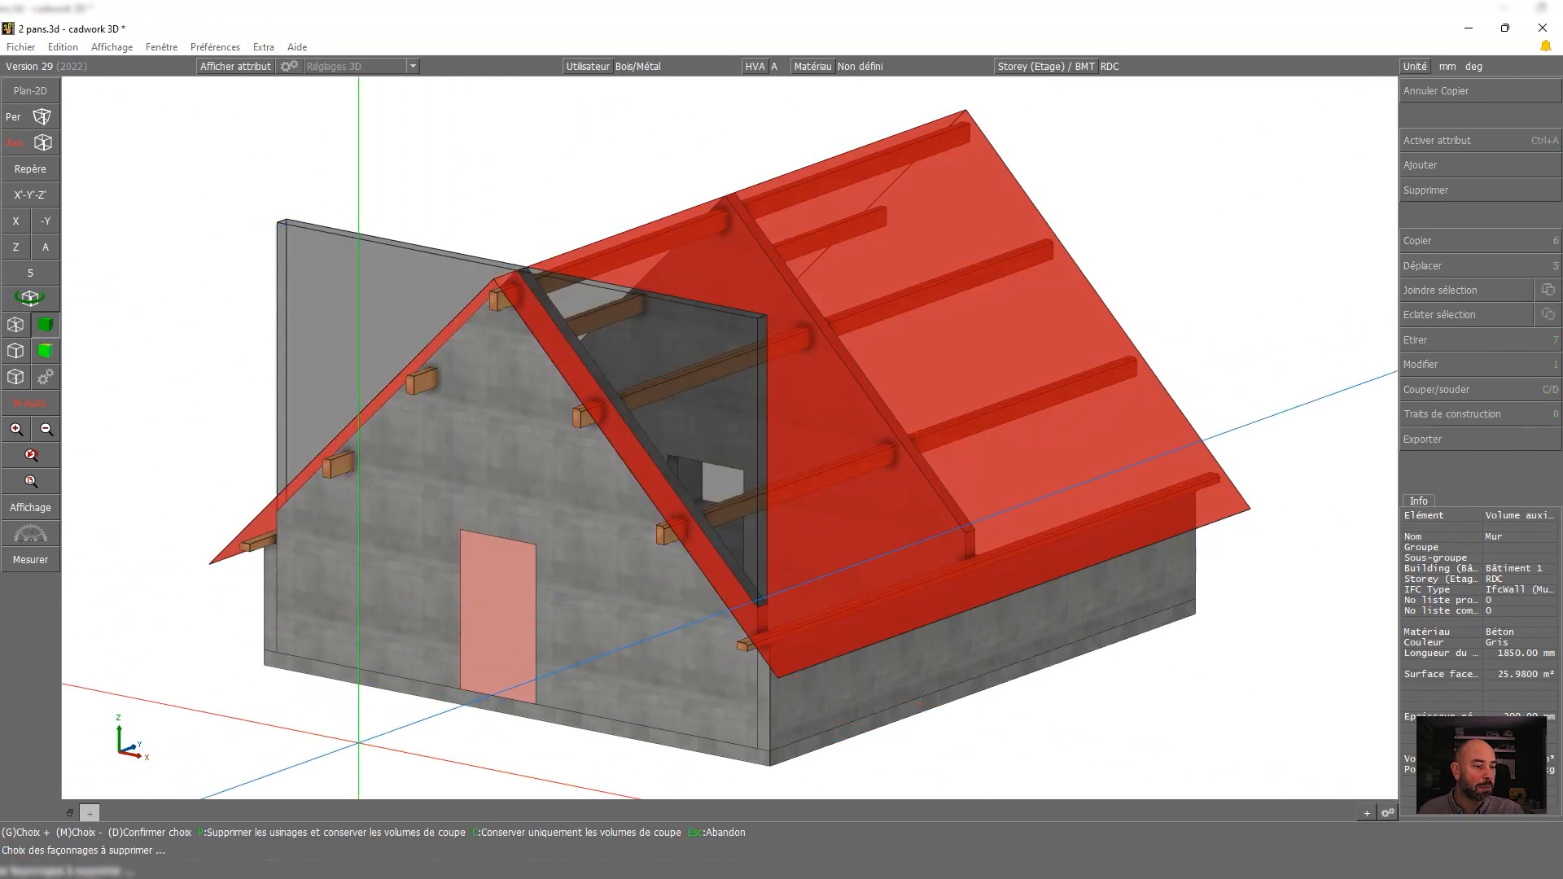
{"action": "right_click", "coordinate": [514, 543]}
{"action": "left_click", "coordinate": [515, 543]}
{"action": "left_click", "coordinate": [339, 736]}
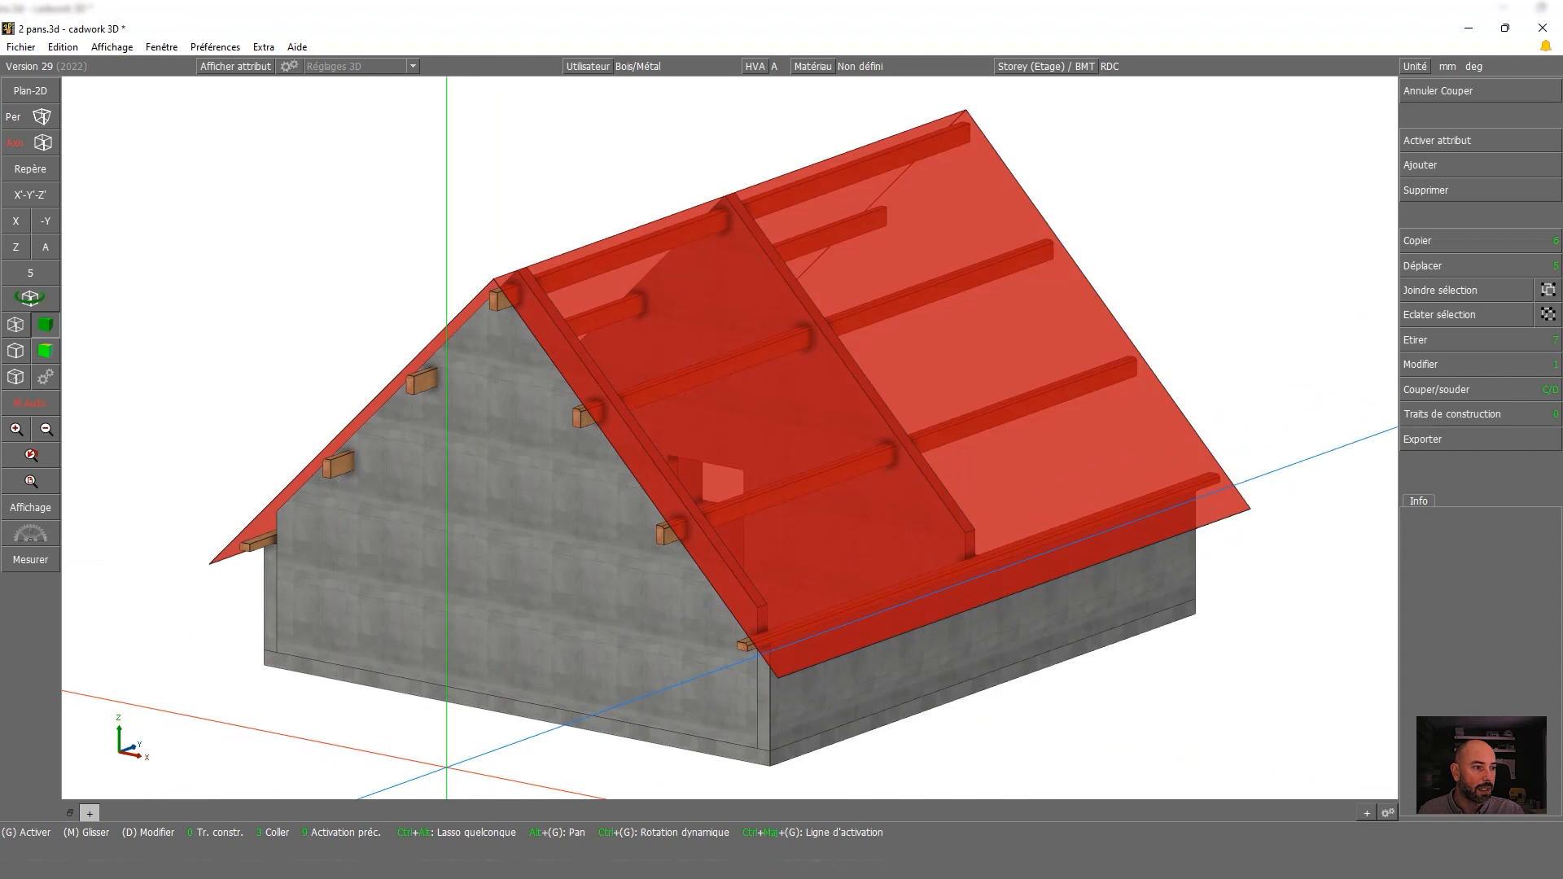
With the right roof surface temporarily hidden, copy the solid front gable wall along Y to the rear end of the building
{"action": "left_click", "coordinate": [820, 582]}
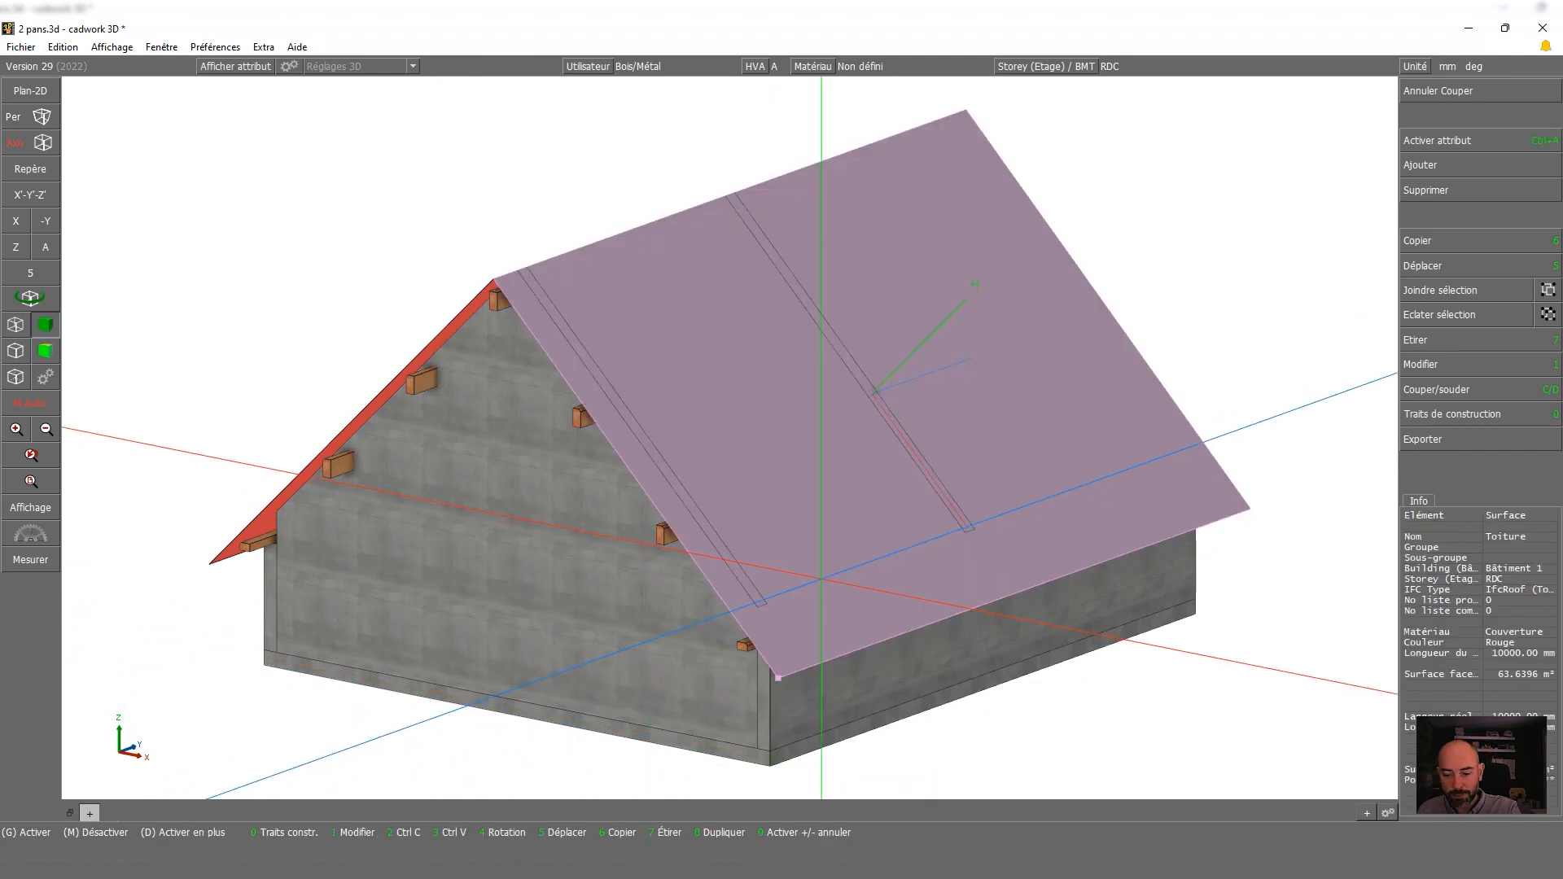
{"action": "key", "text": "F4"}
{"action": "left_click", "coordinate": [515, 543]}
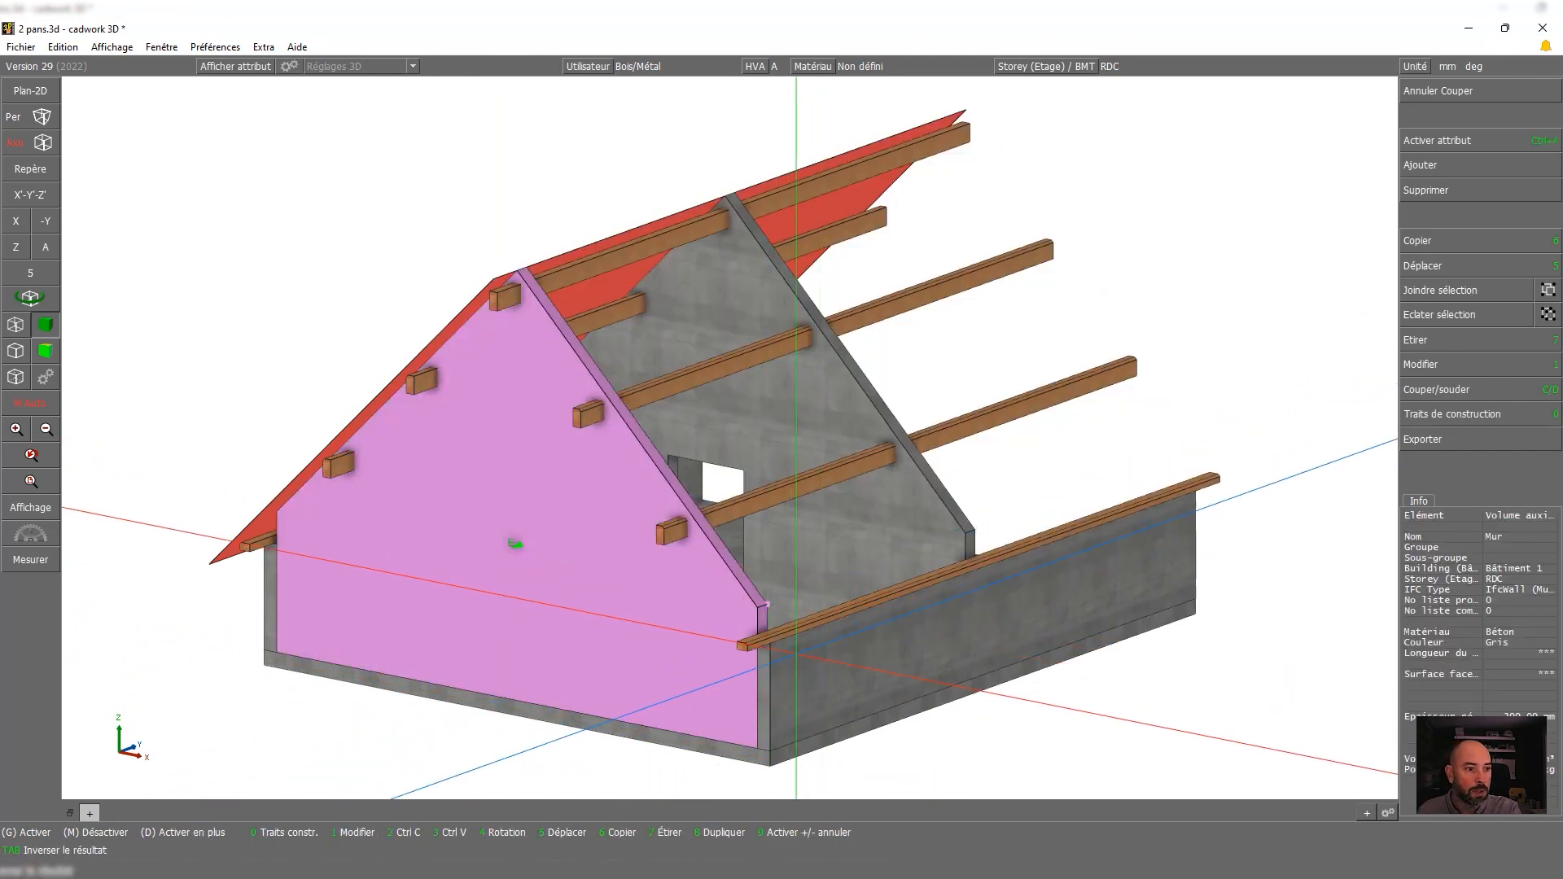
{"action": "key", "text": "6"}
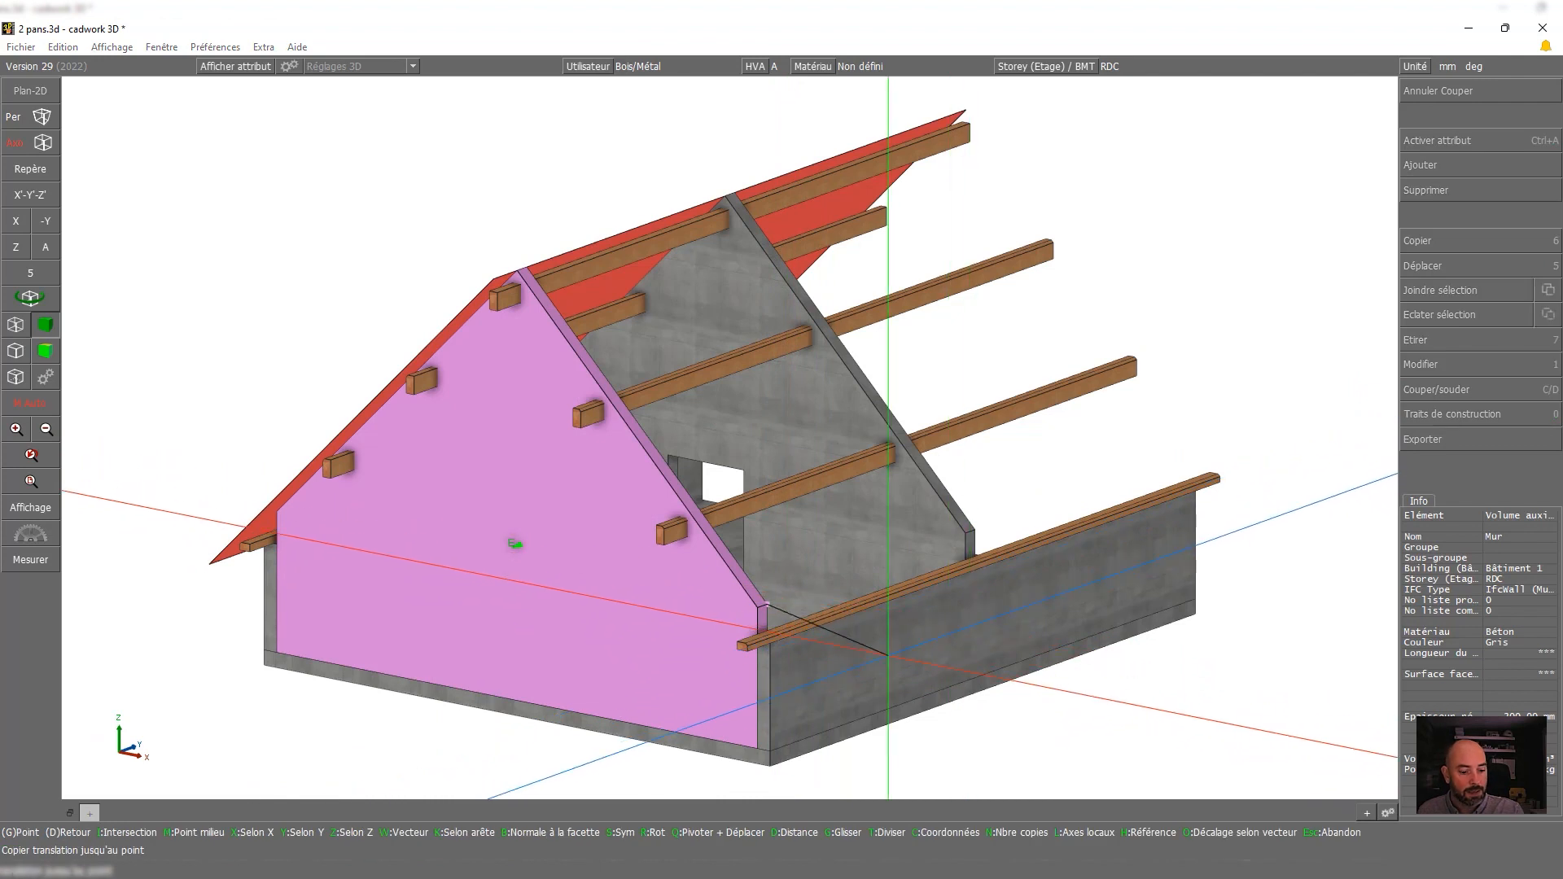
{"action": "left_click", "coordinate": [759, 607]}
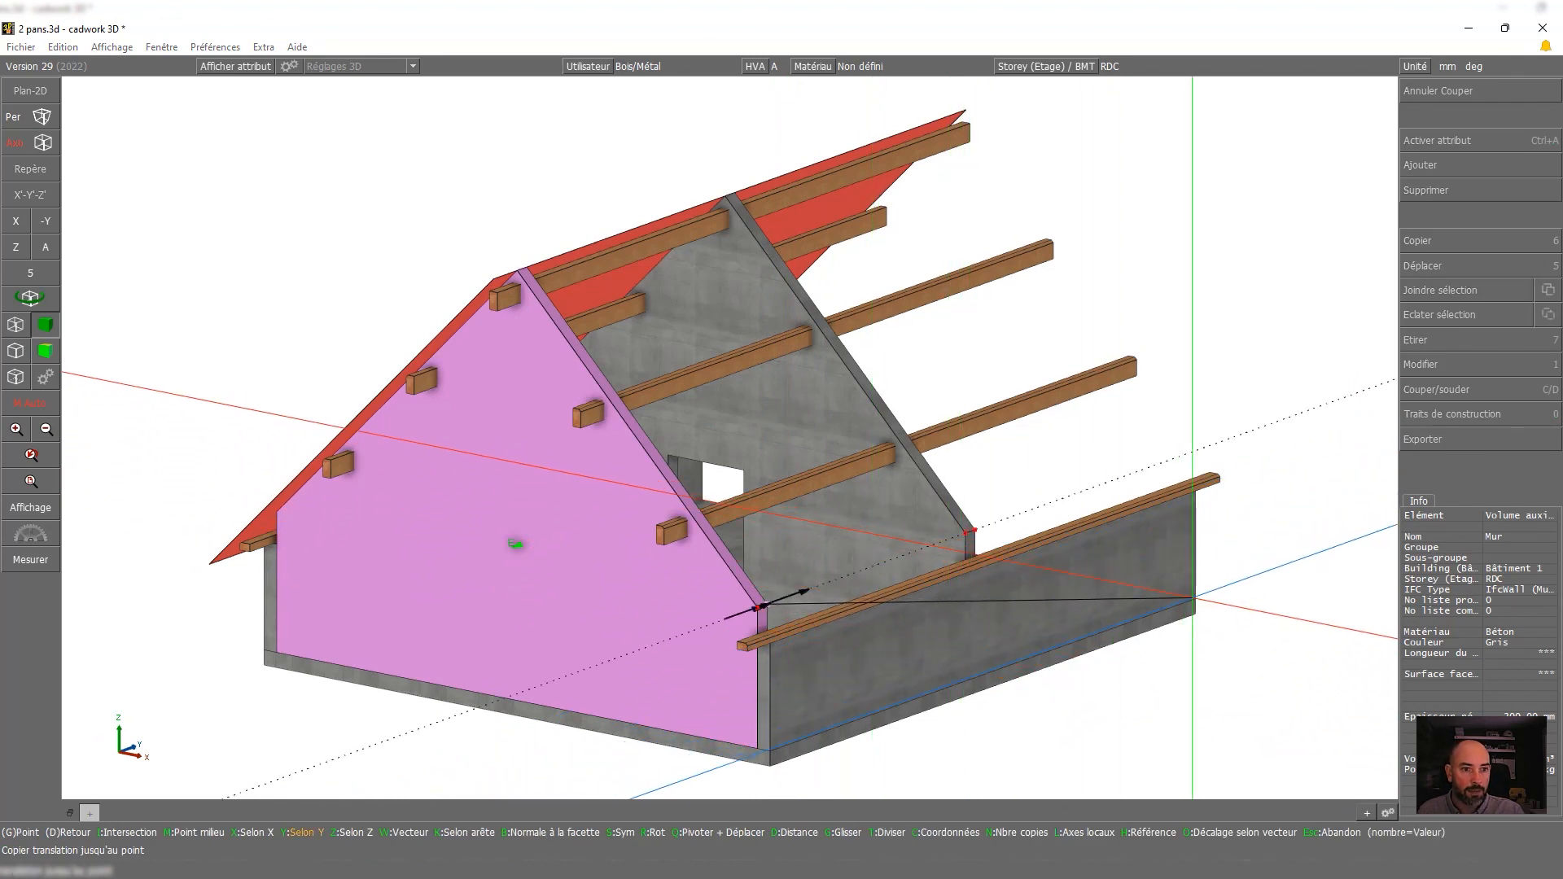
{"action": "left_click", "coordinate": [1267, 621]}
{"action": "key", "text": "Escape"}
{"action": "key", "text": "Escape"}
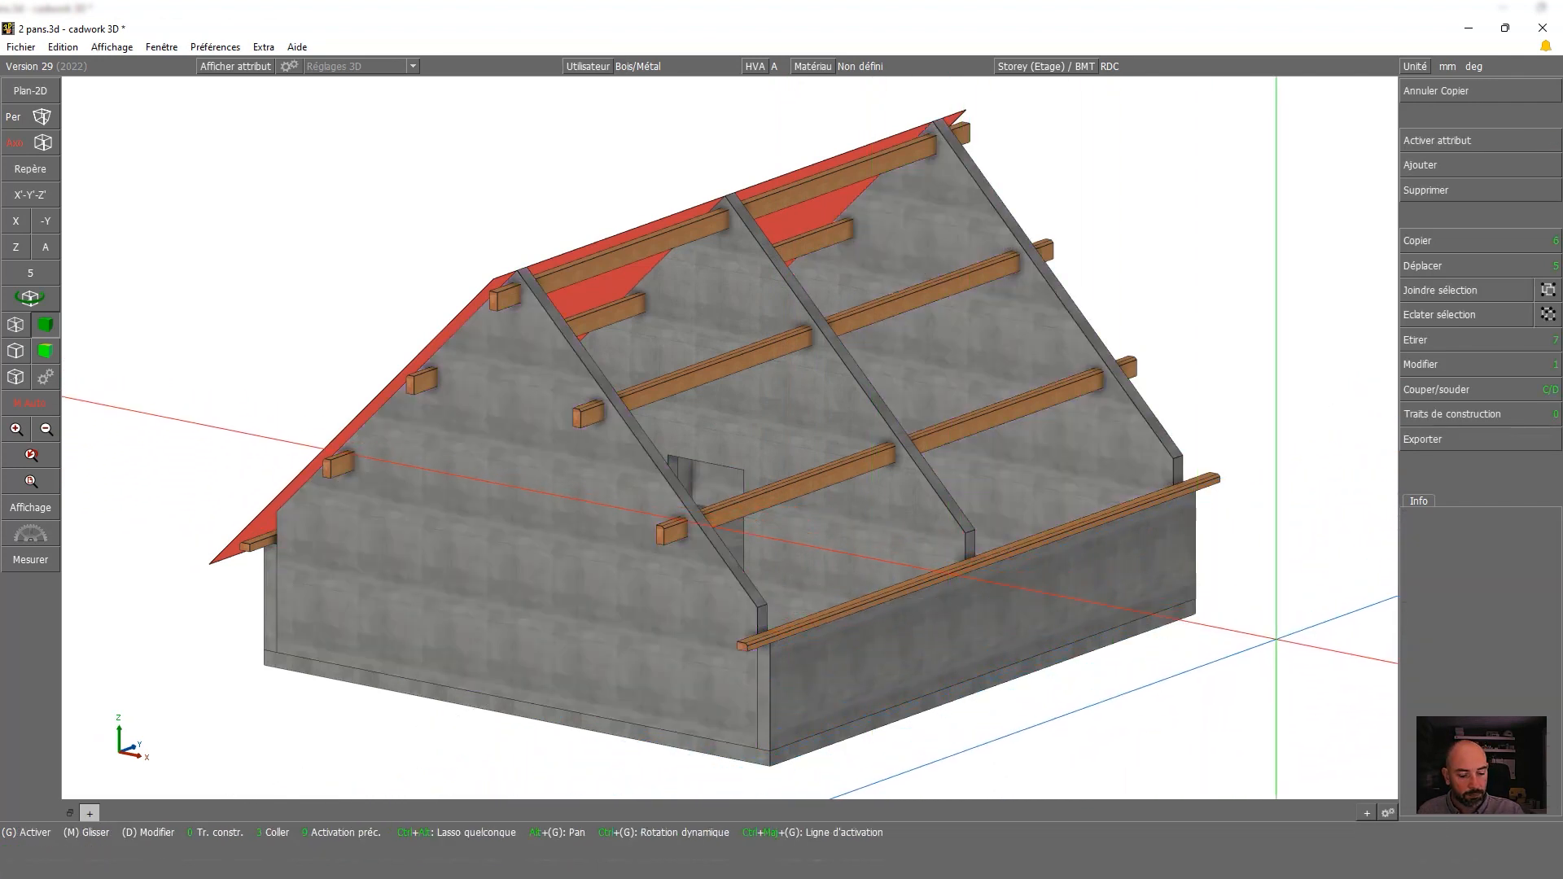
{"action": "key", "text": "F2"}
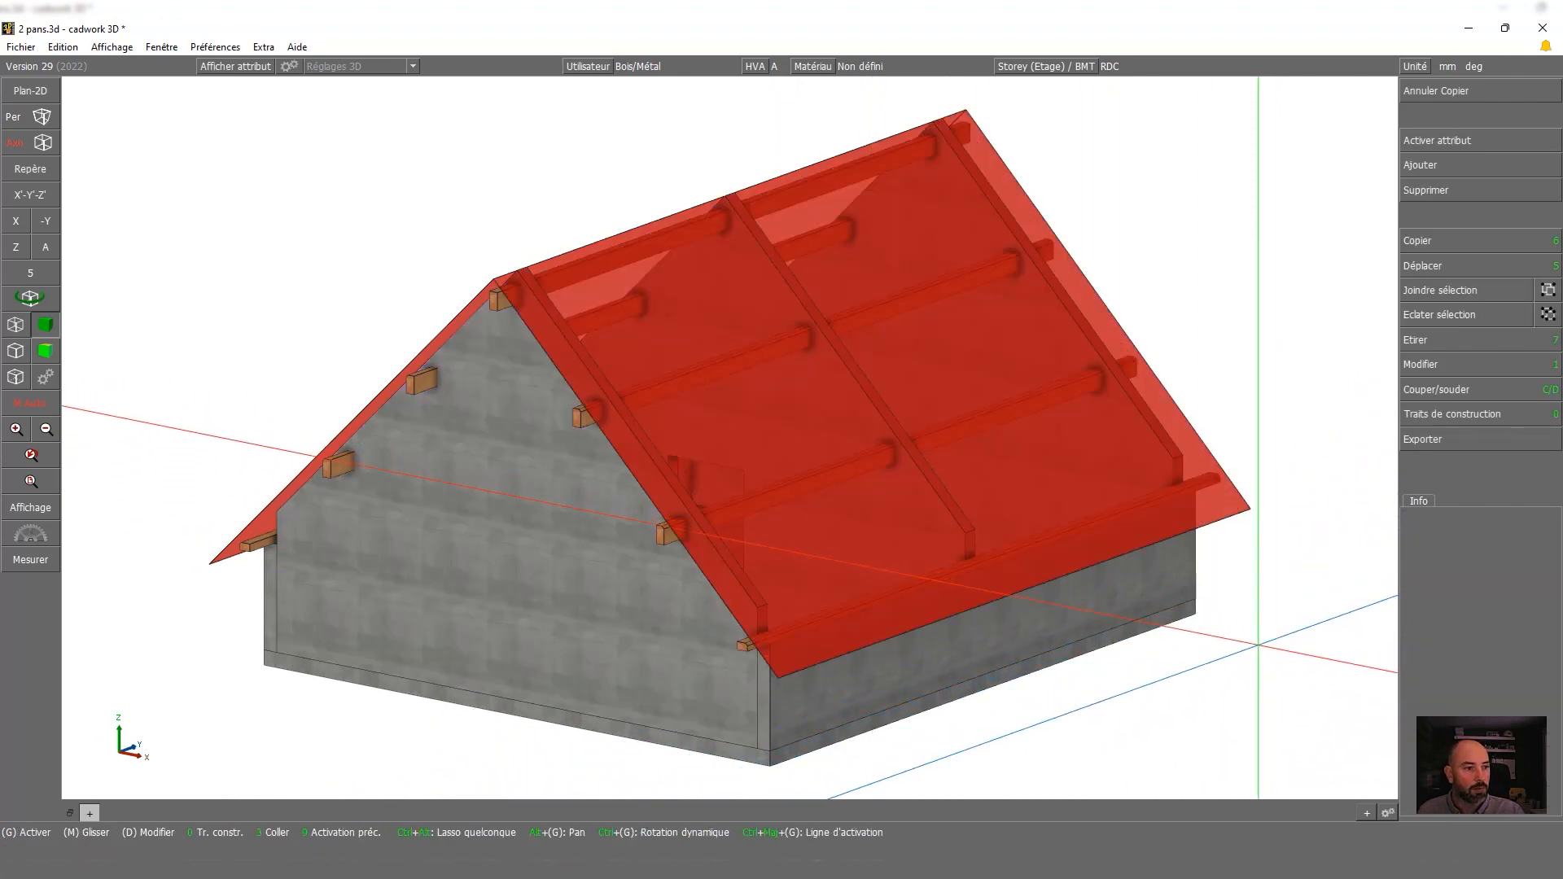
Open a 2D plane on the front gable wall's face and draw vertical construction lines at 1600 mm spacing from the building's left edge
{"action": "left_click", "coordinate": [22, 91]}
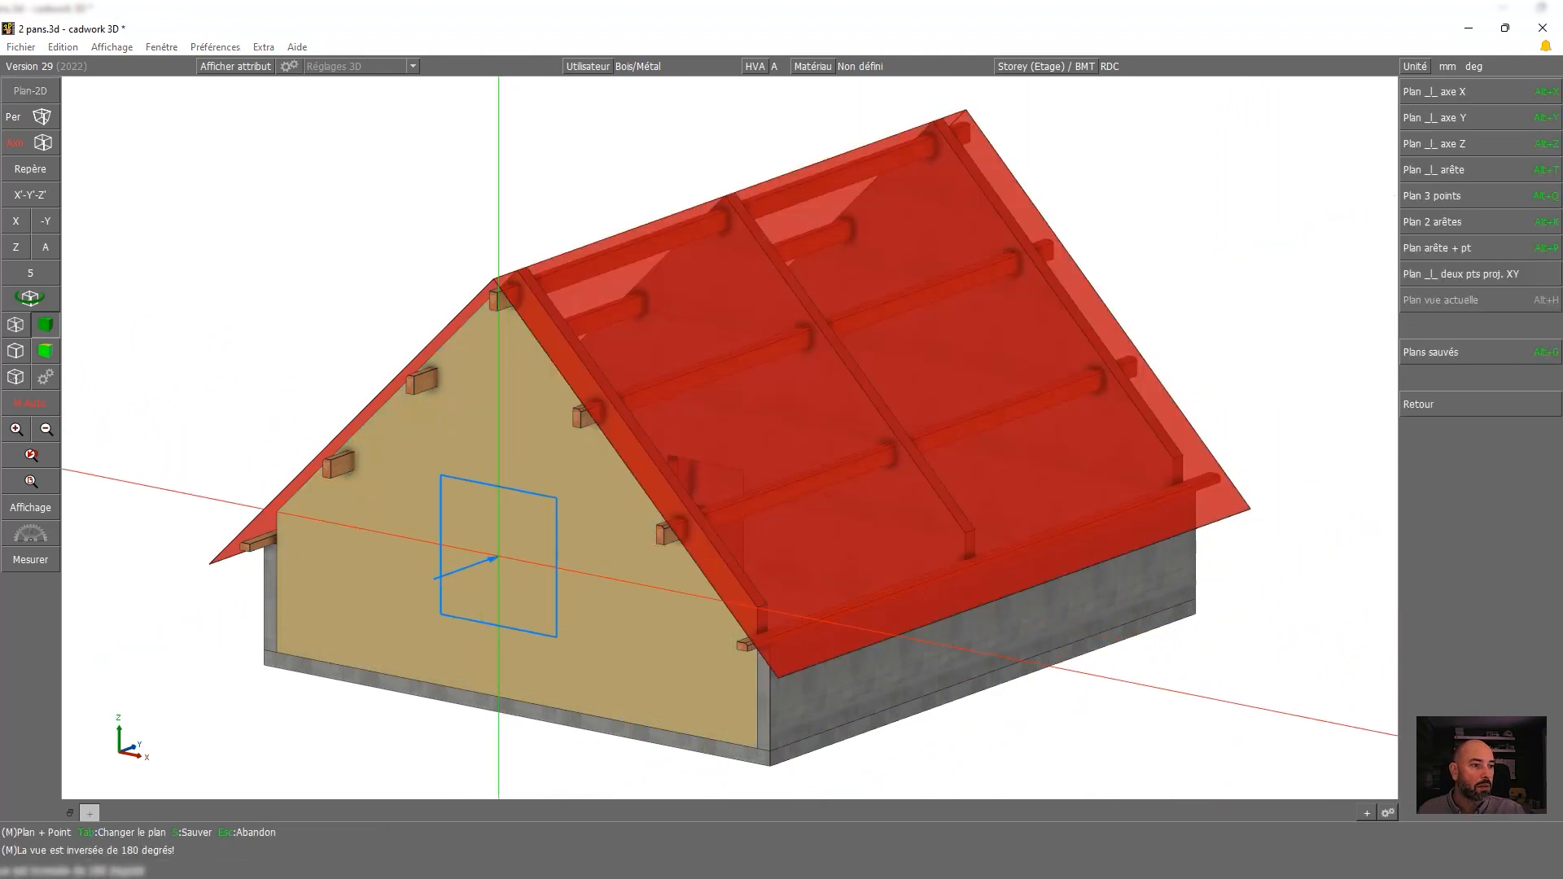
{"action": "middle_click", "coordinate": [498, 560]}
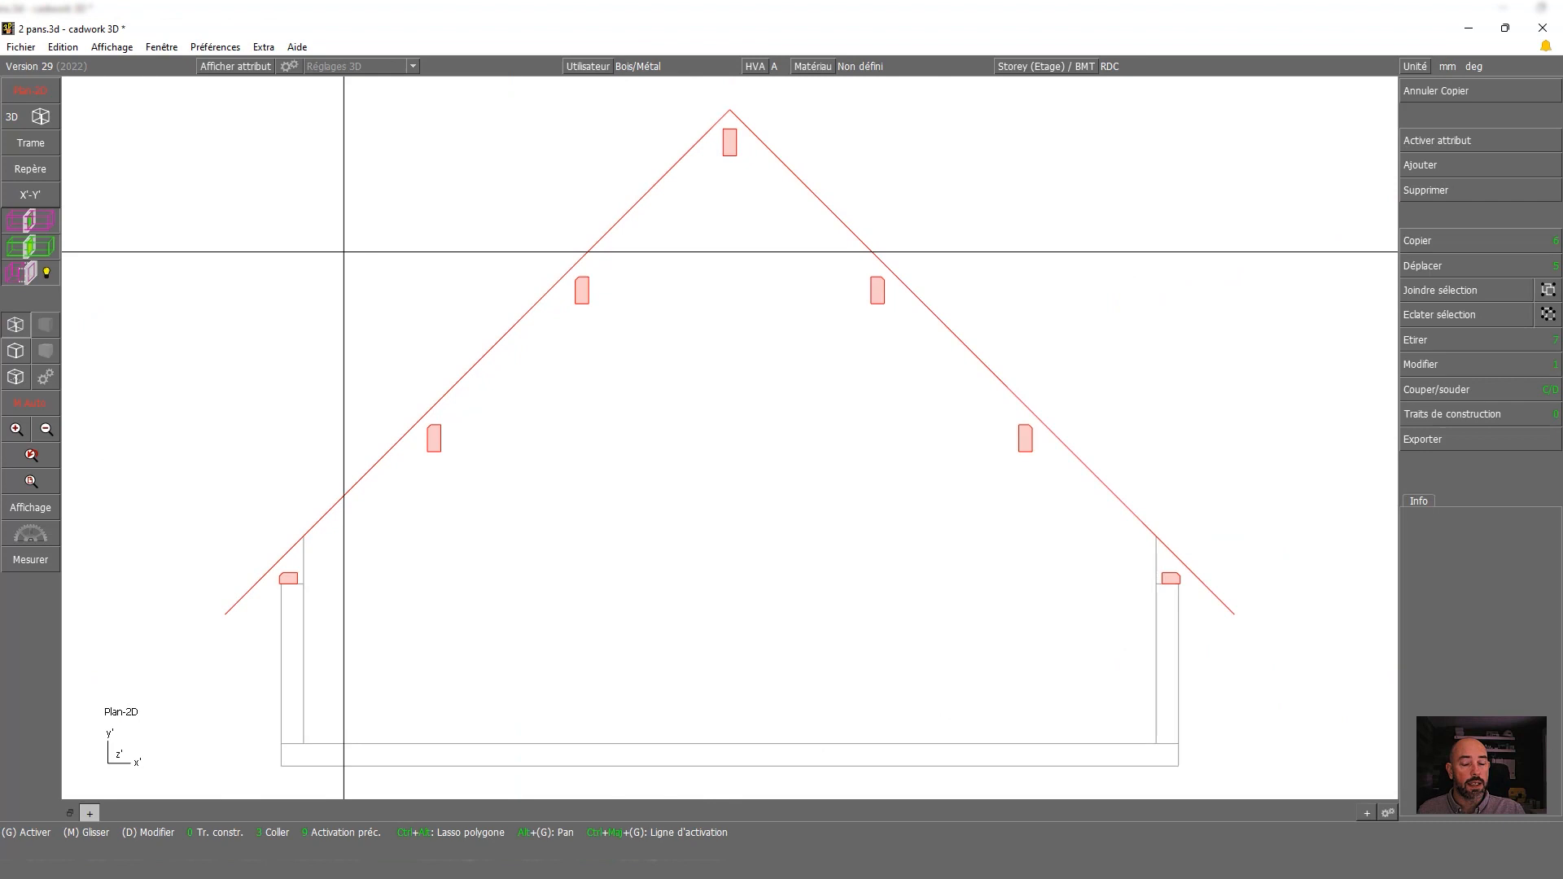
{"action": "key", "text": "0"}
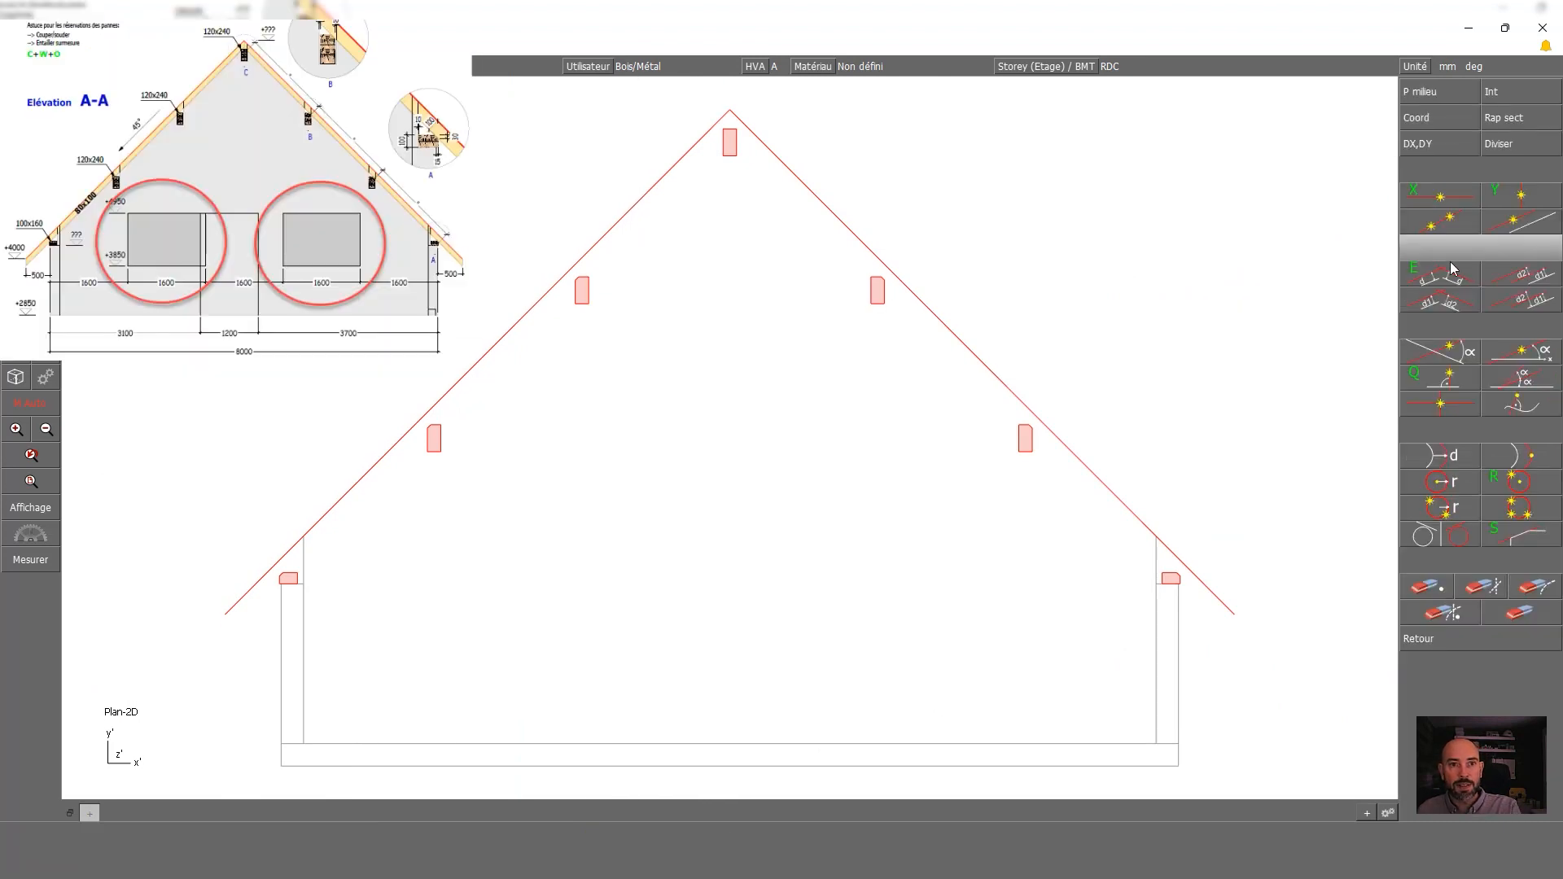
{"action": "left_click", "coordinate": [1446, 277]}
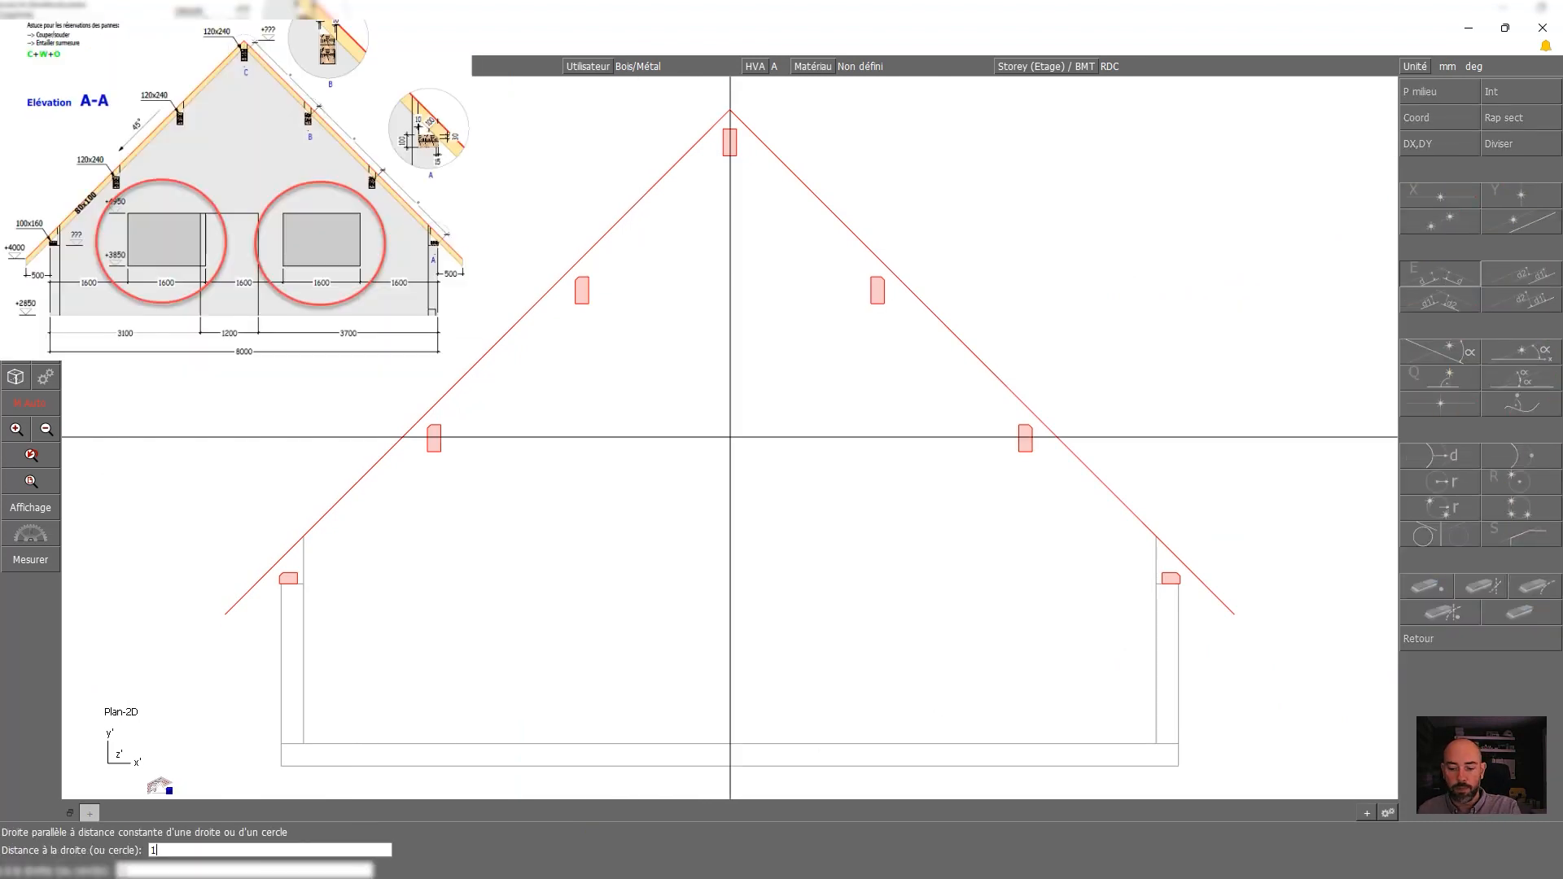
{"action": "key", "text": "Return"}
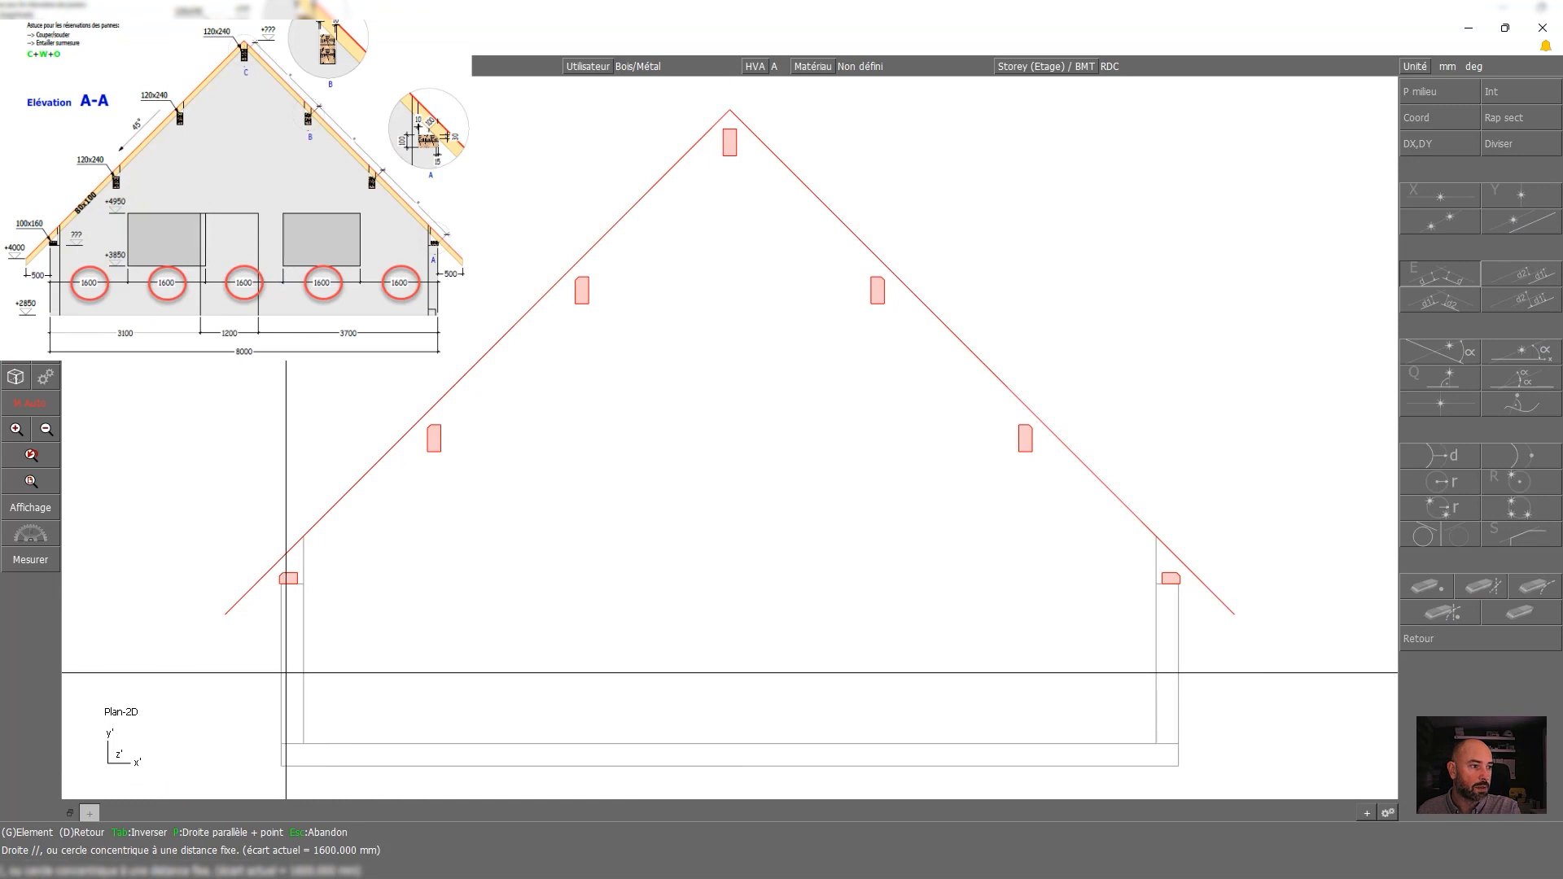
{"action": "left_click", "coordinate": [461, 665]}
{"action": "left_click", "coordinate": [642, 661]}
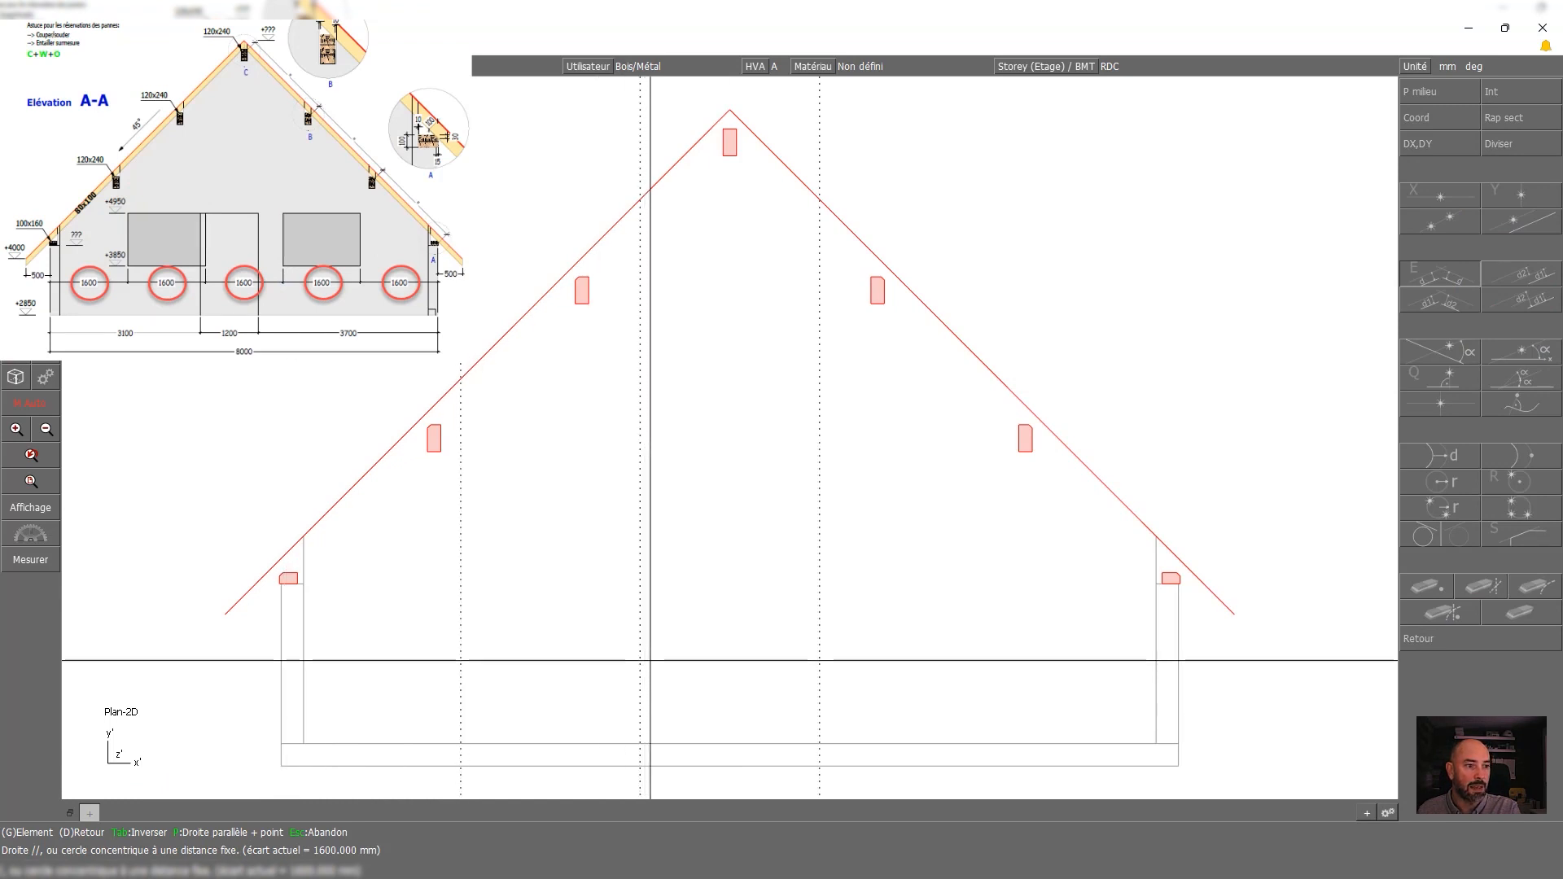
{"action": "left_click", "coordinate": [825, 647]}
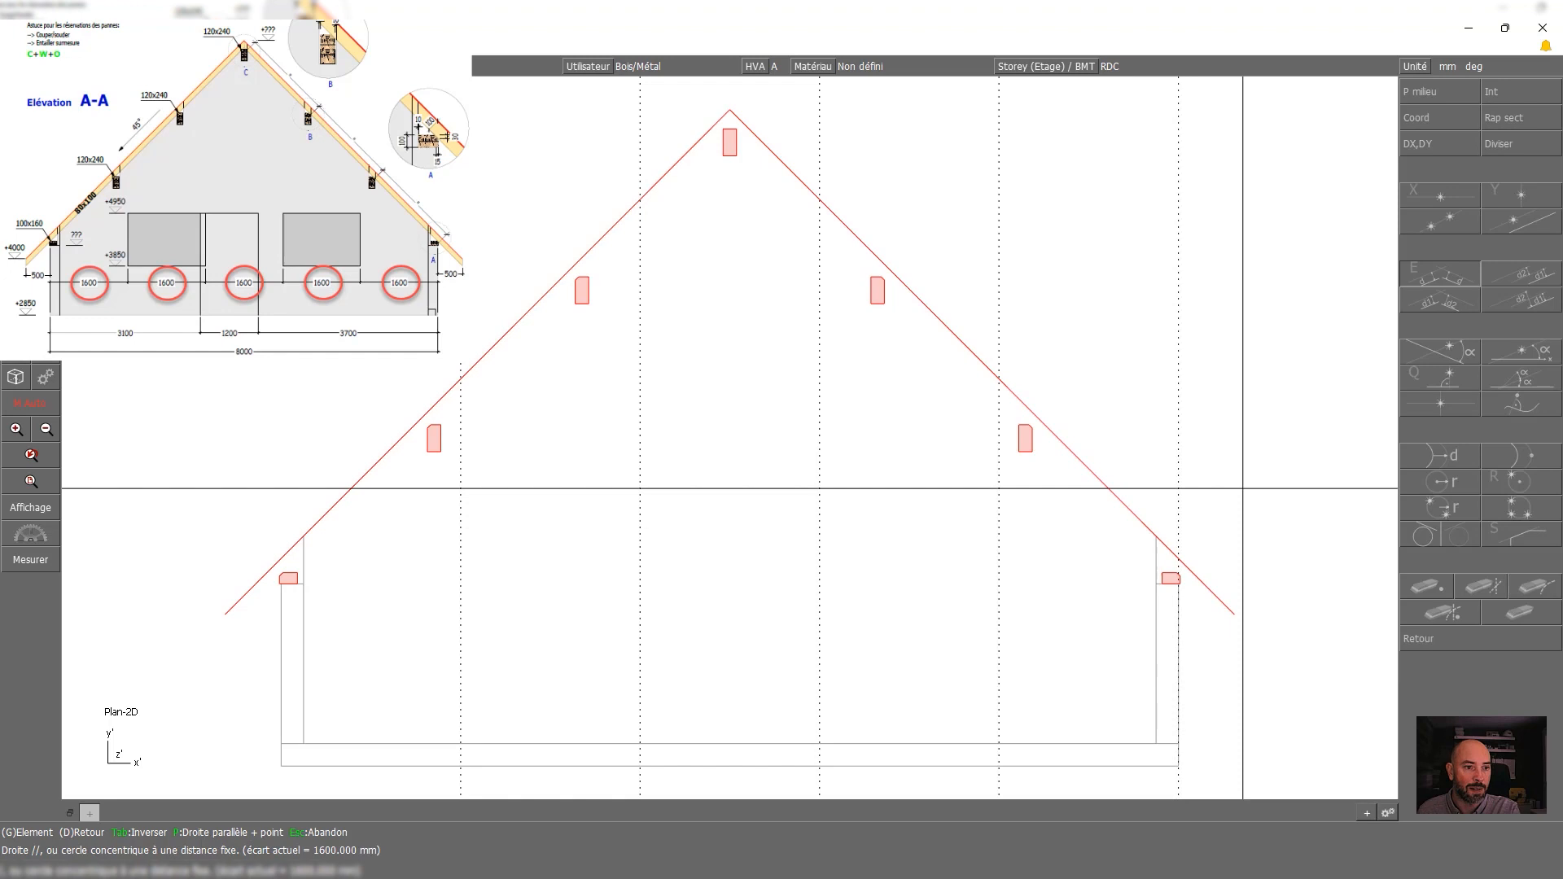
{"action": "right_click", "coordinate": [1270, 456]}
Draw horizontal construction lines for the window sill, 1000 mm above the slab's top, and for the window head at level +4950
{"action": "left_click", "coordinate": [1439, 281]}
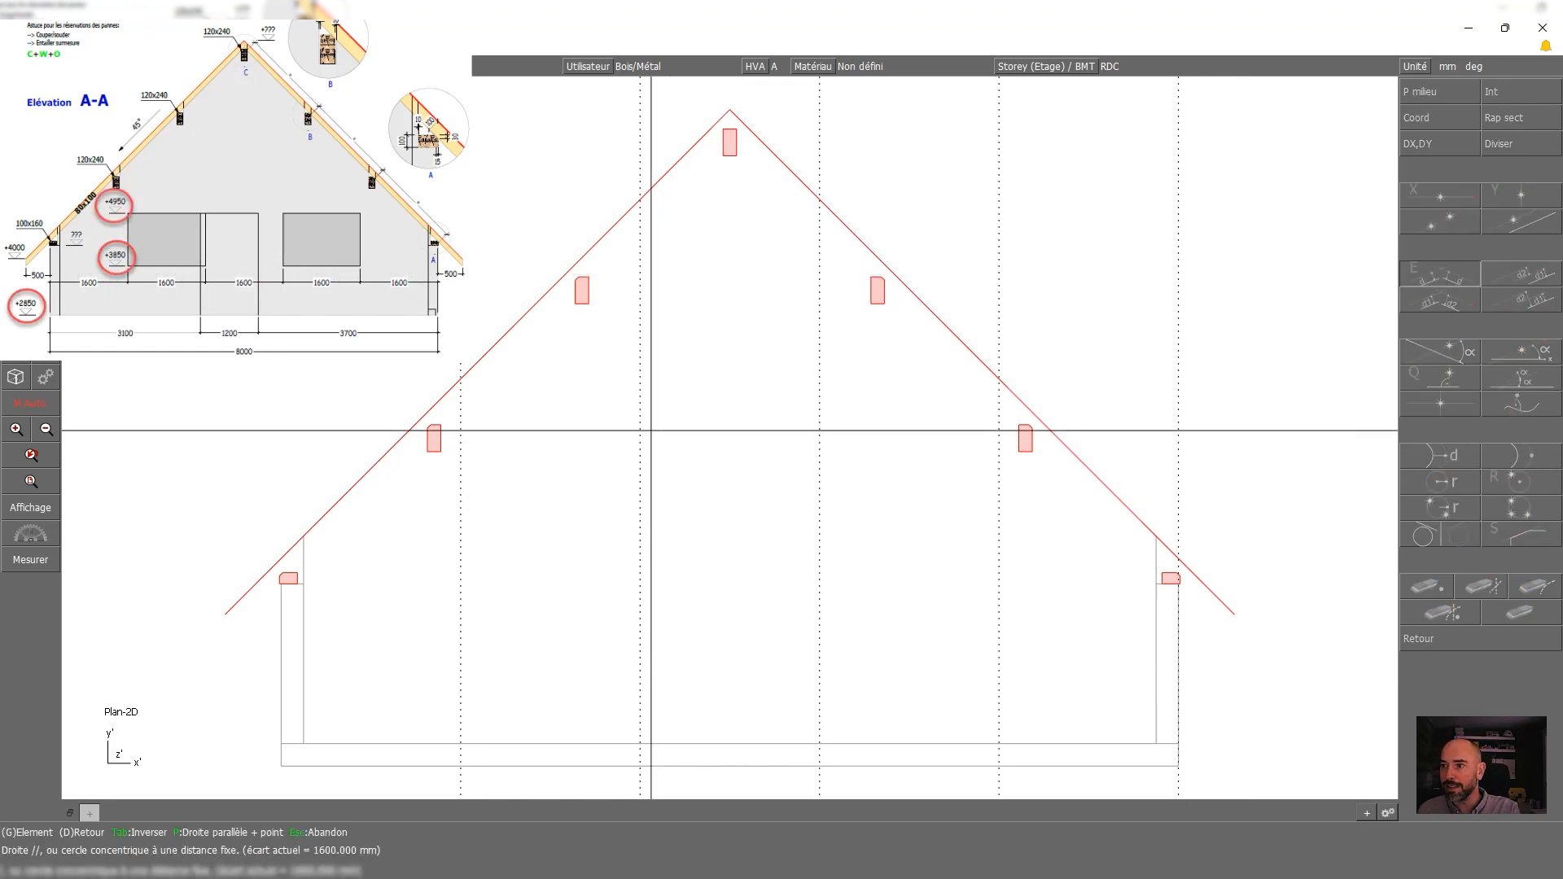
{"action": "type", "text": "1000"}
{"action": "key", "text": "Return"}
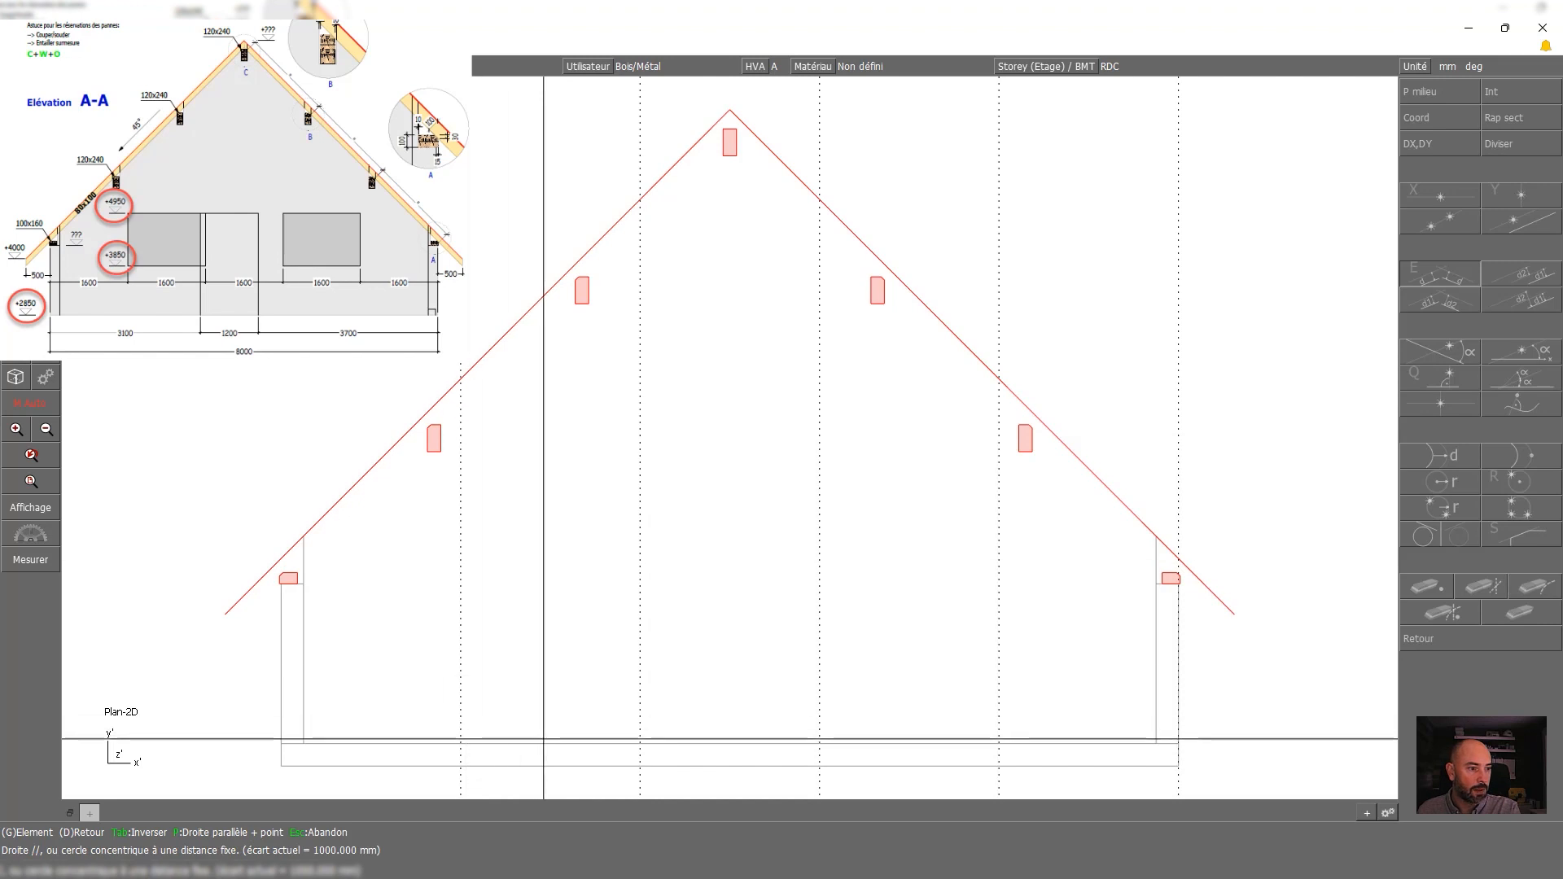
{"action": "type", "text": "100"}
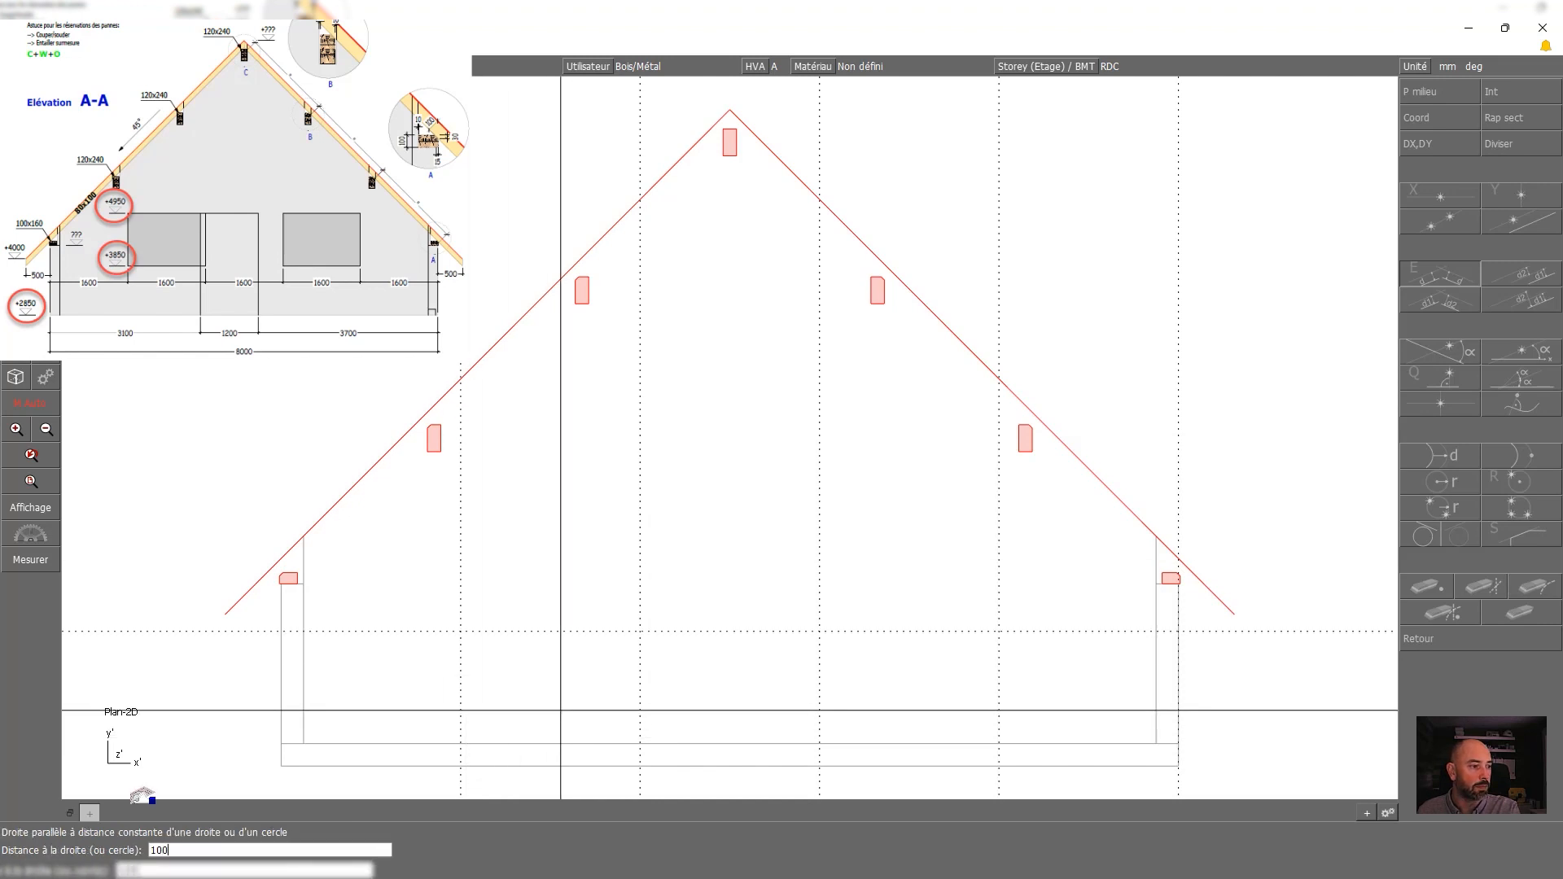
{"action": "type", "text": "100"}
{"action": "key", "text": "Return"}
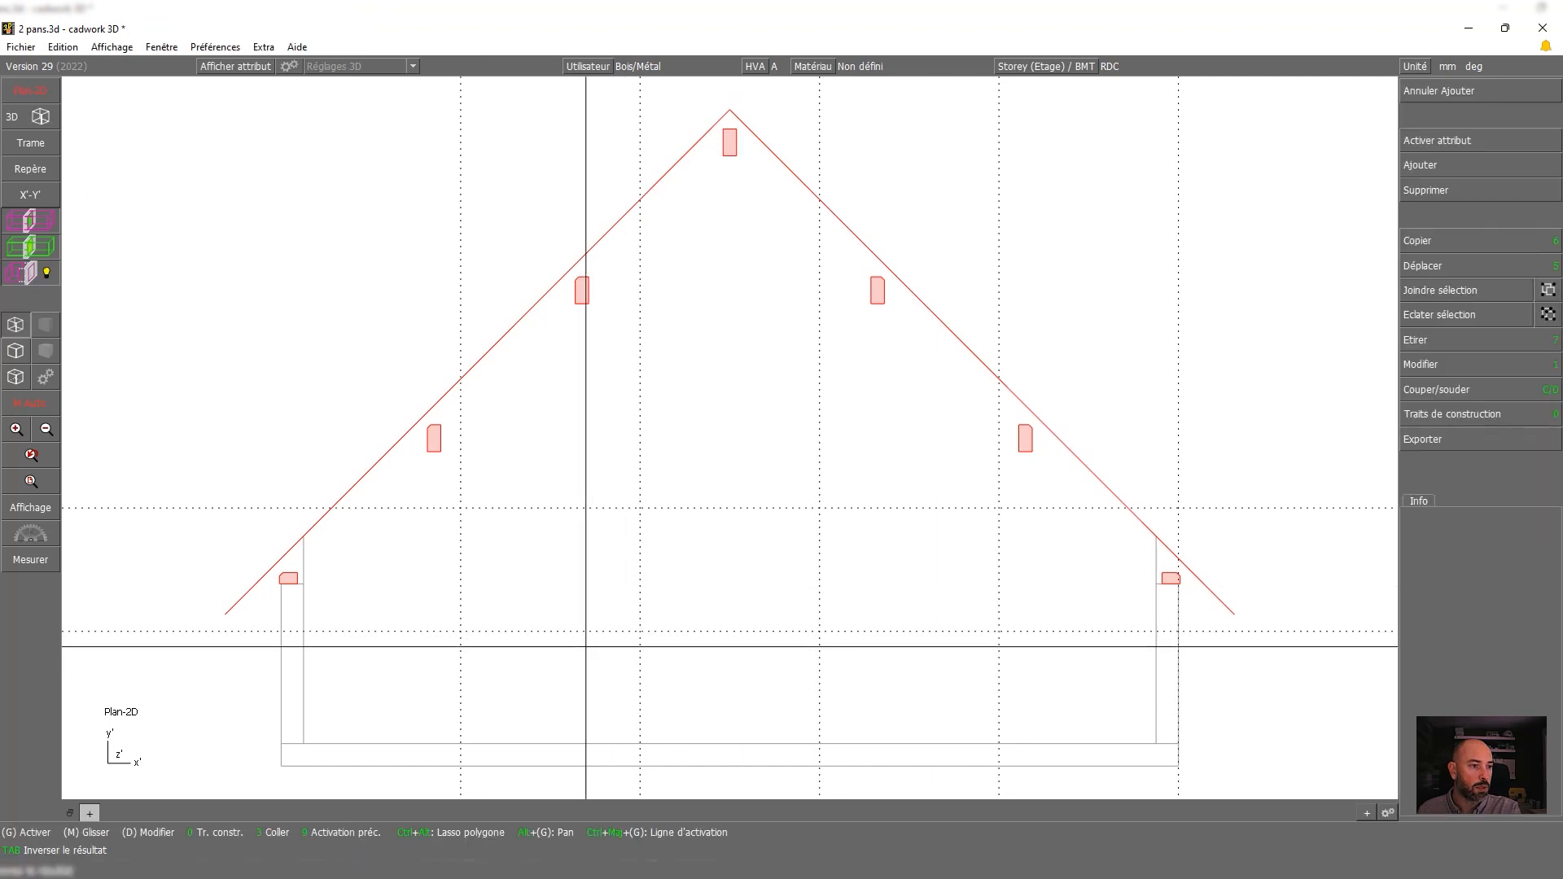
Cut two rectangular window openings in the front gable wall between the construction lines and return to the 3D view
{"action": "left_click", "coordinate": [587, 655]}
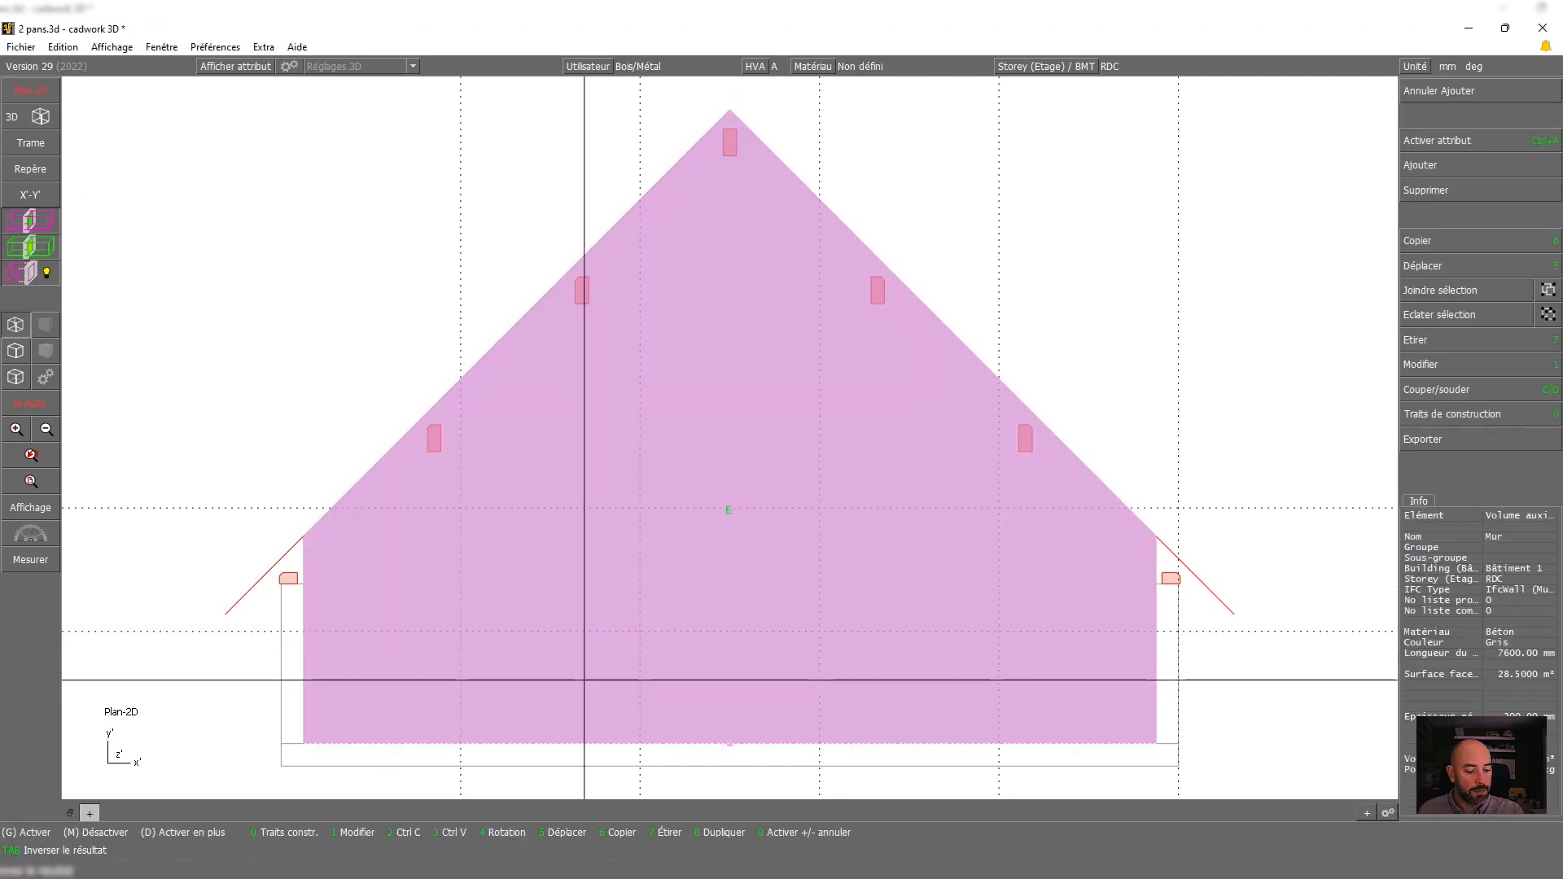
{"action": "key", "text": "c"}
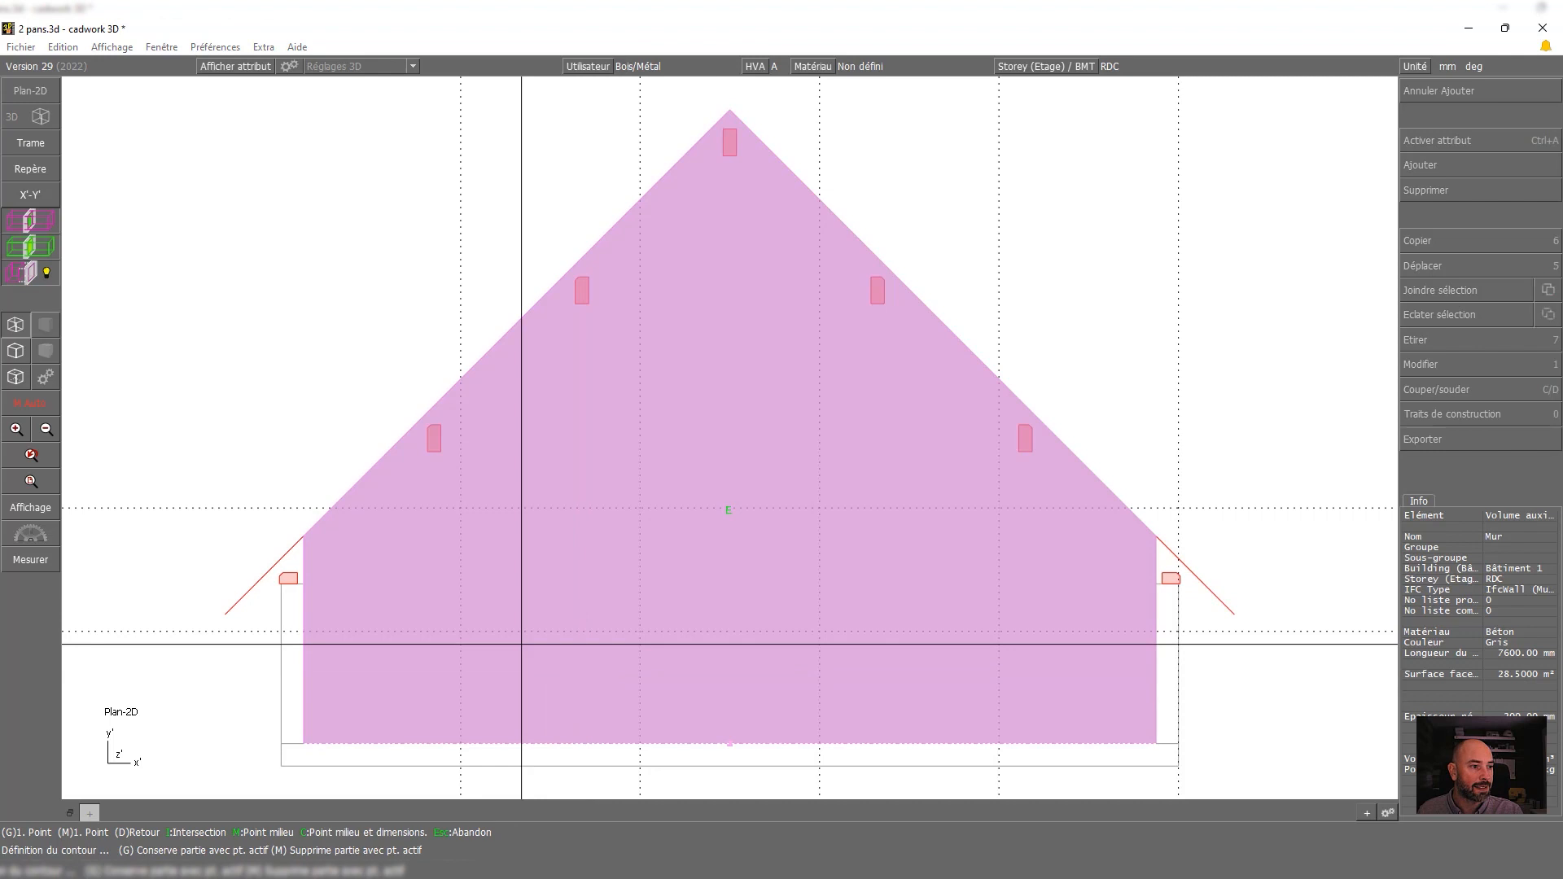
{"action": "left_click", "coordinate": [460, 631]}
{"action": "left_click", "coordinate": [640, 509]}
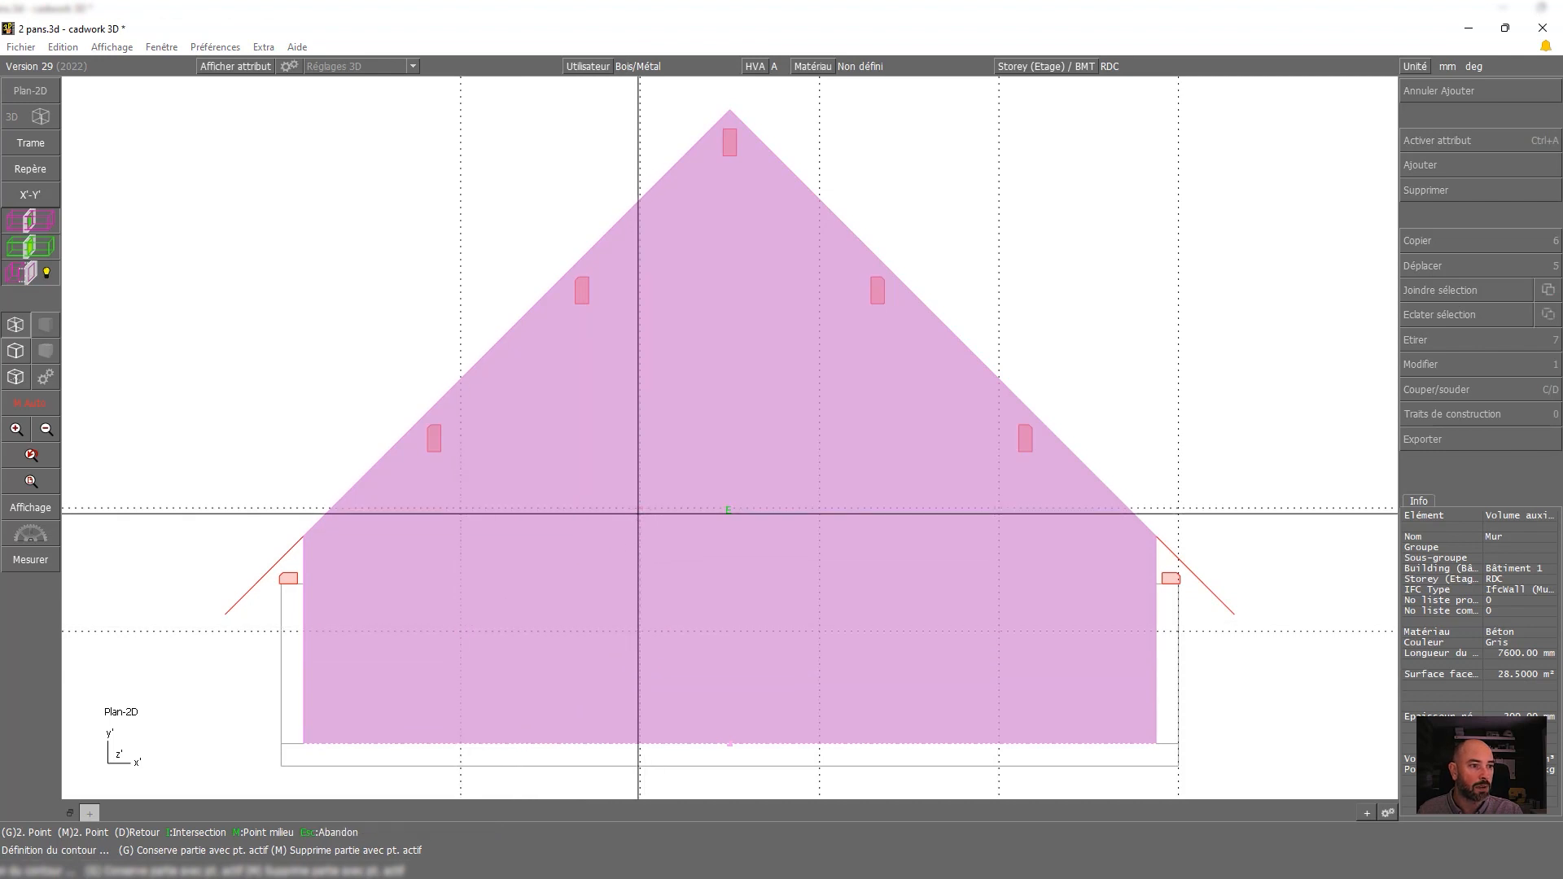
{"action": "key", "text": "c"}
{"action": "left_click", "coordinate": [819, 631]}
{"action": "left_click", "coordinate": [996, 508]}
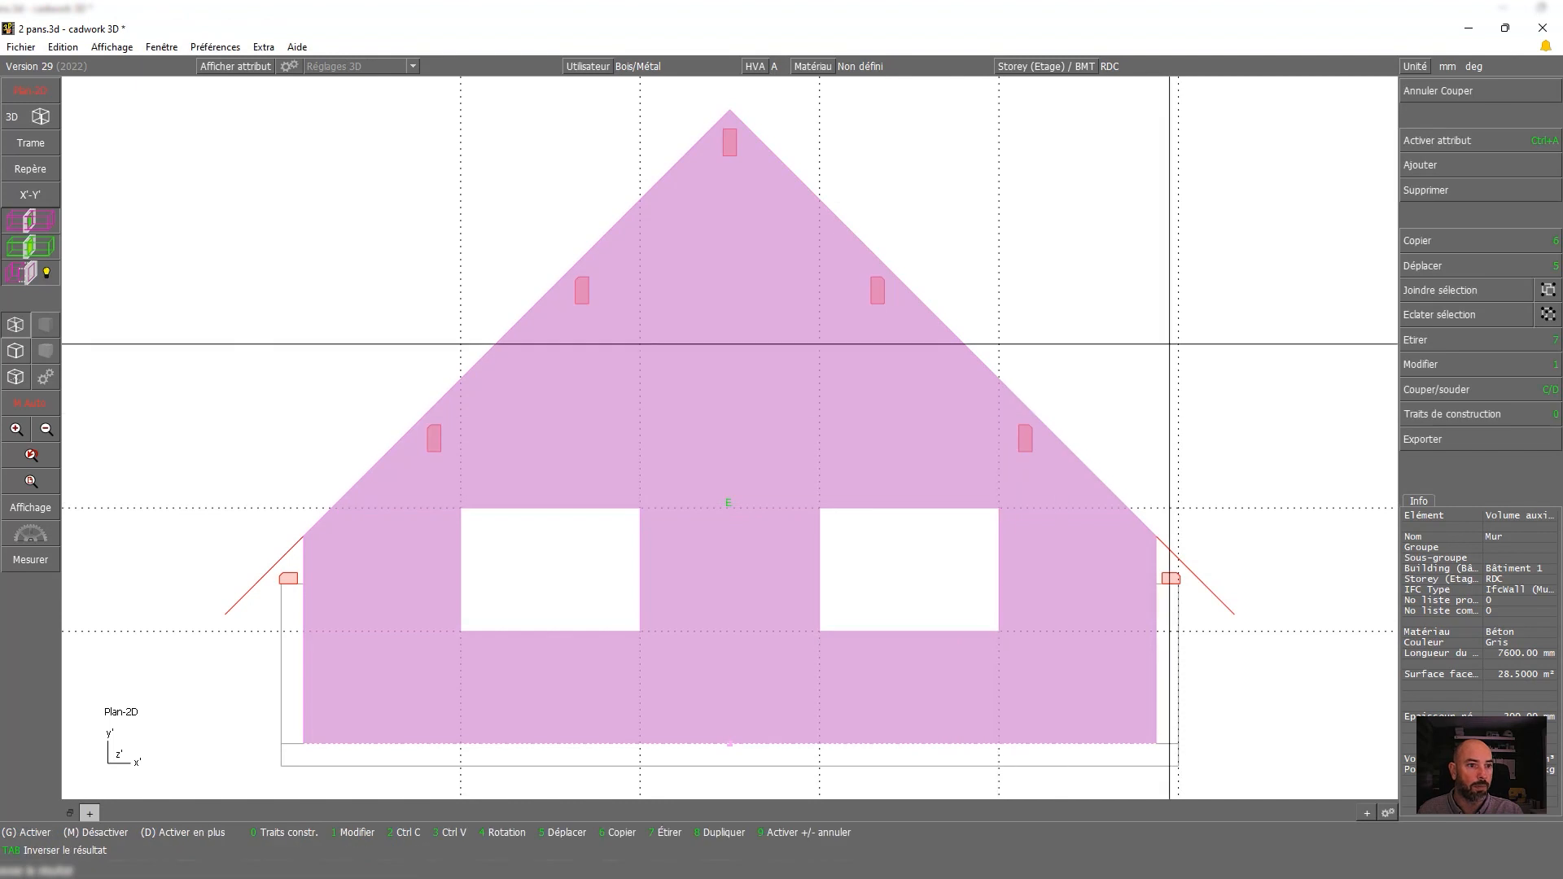
{"action": "left_click", "coordinate": [130, 155]}
{"action": "left_click", "coordinate": [40, 117]}
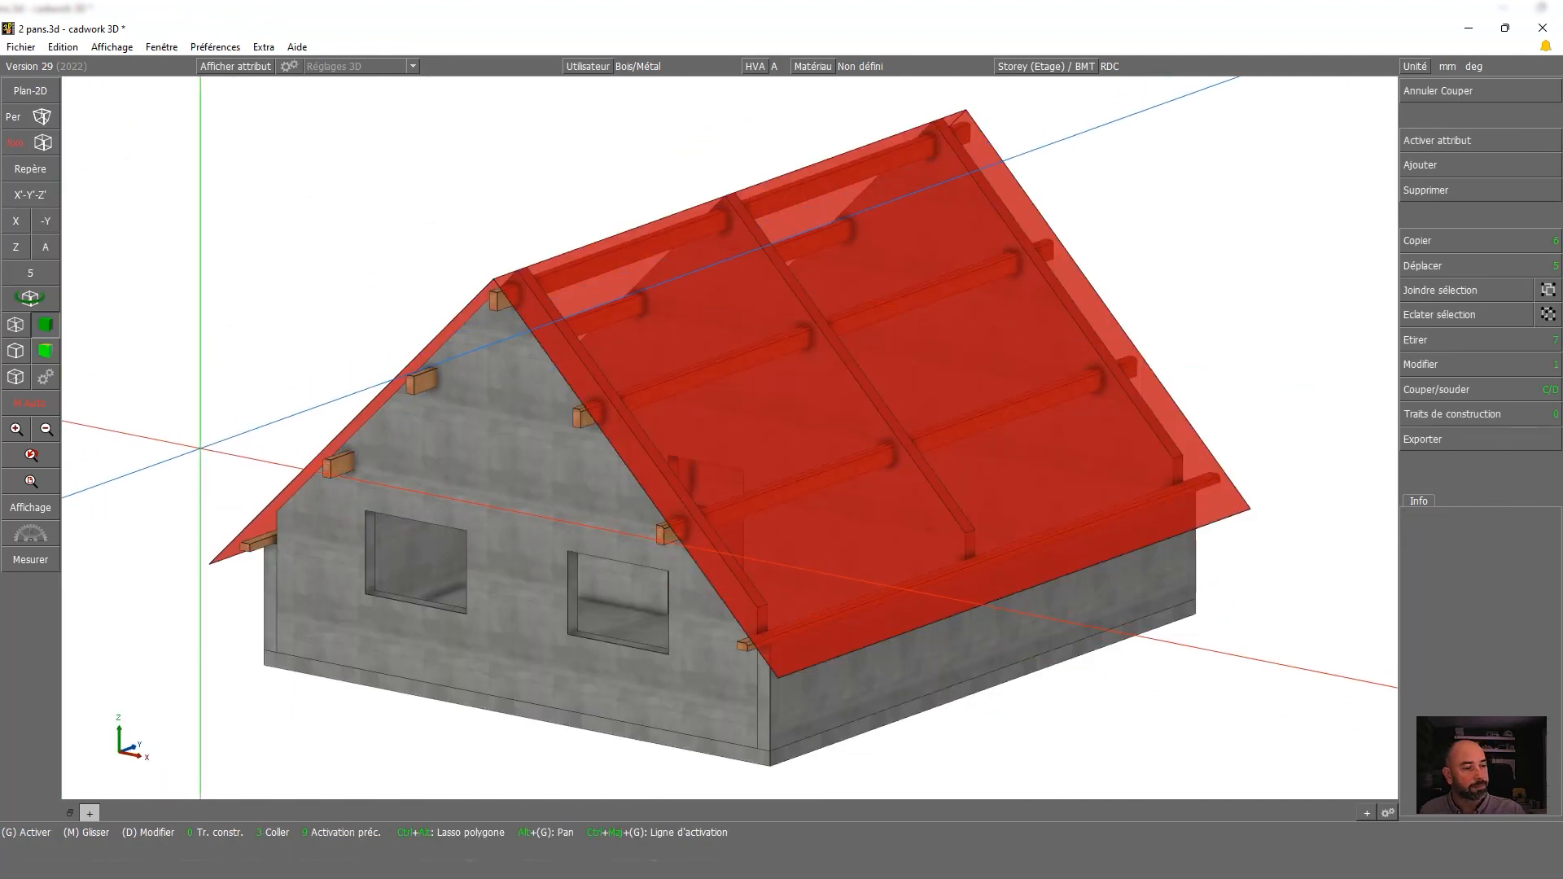
Hide both roof surfaces so the walls and purlins can be worked on
{"action": "left_click", "coordinate": [518, 285]}
{"action": "left_click", "coordinate": [464, 305], "text": "ctrl"}
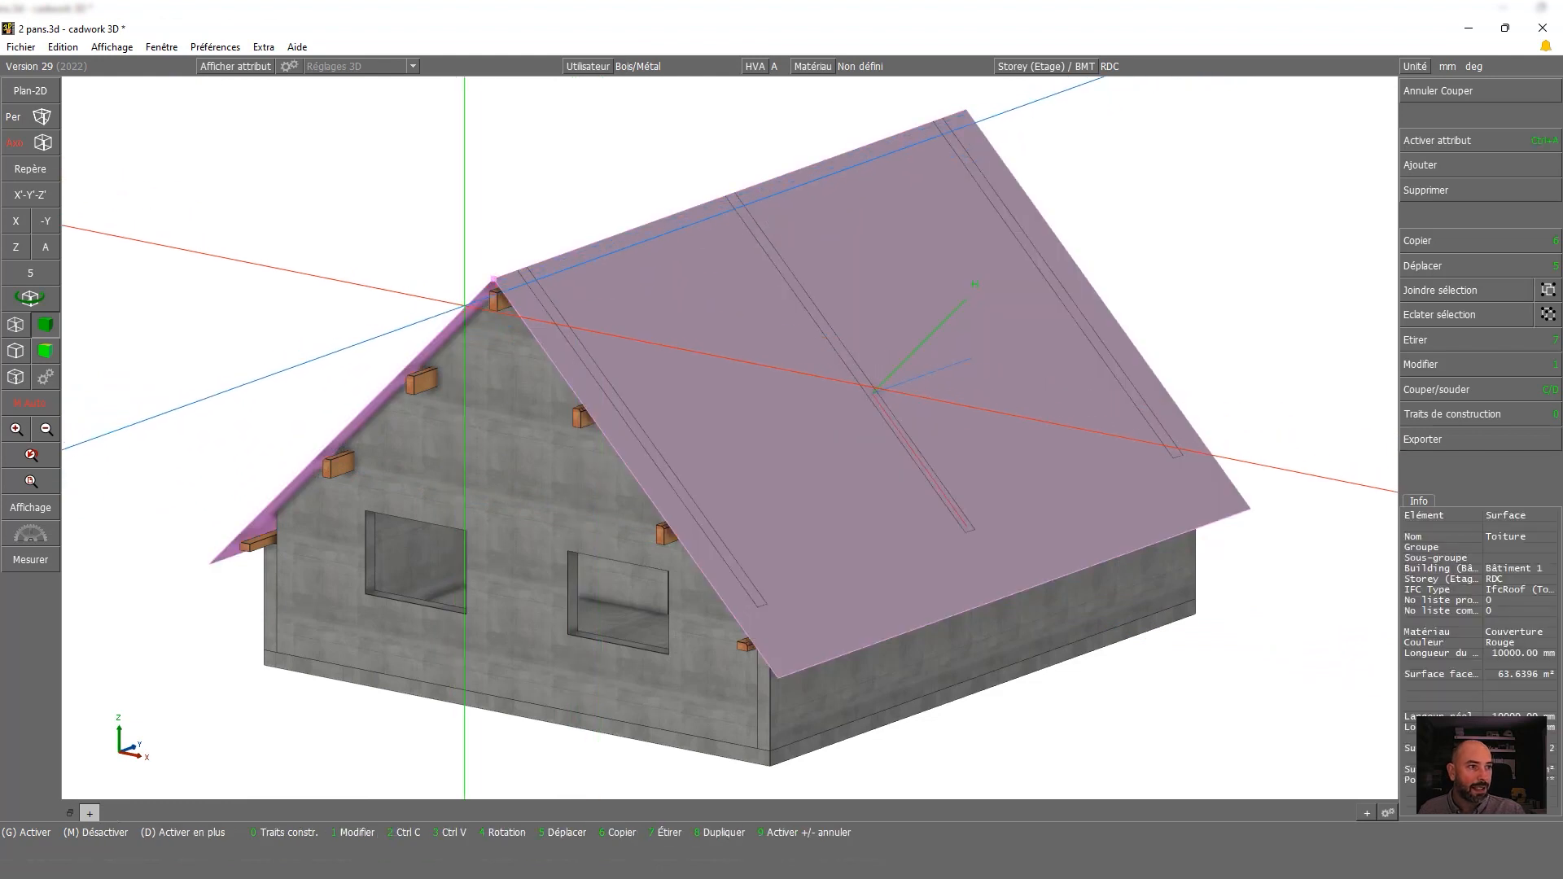
{"action": "key", "text": "i"}
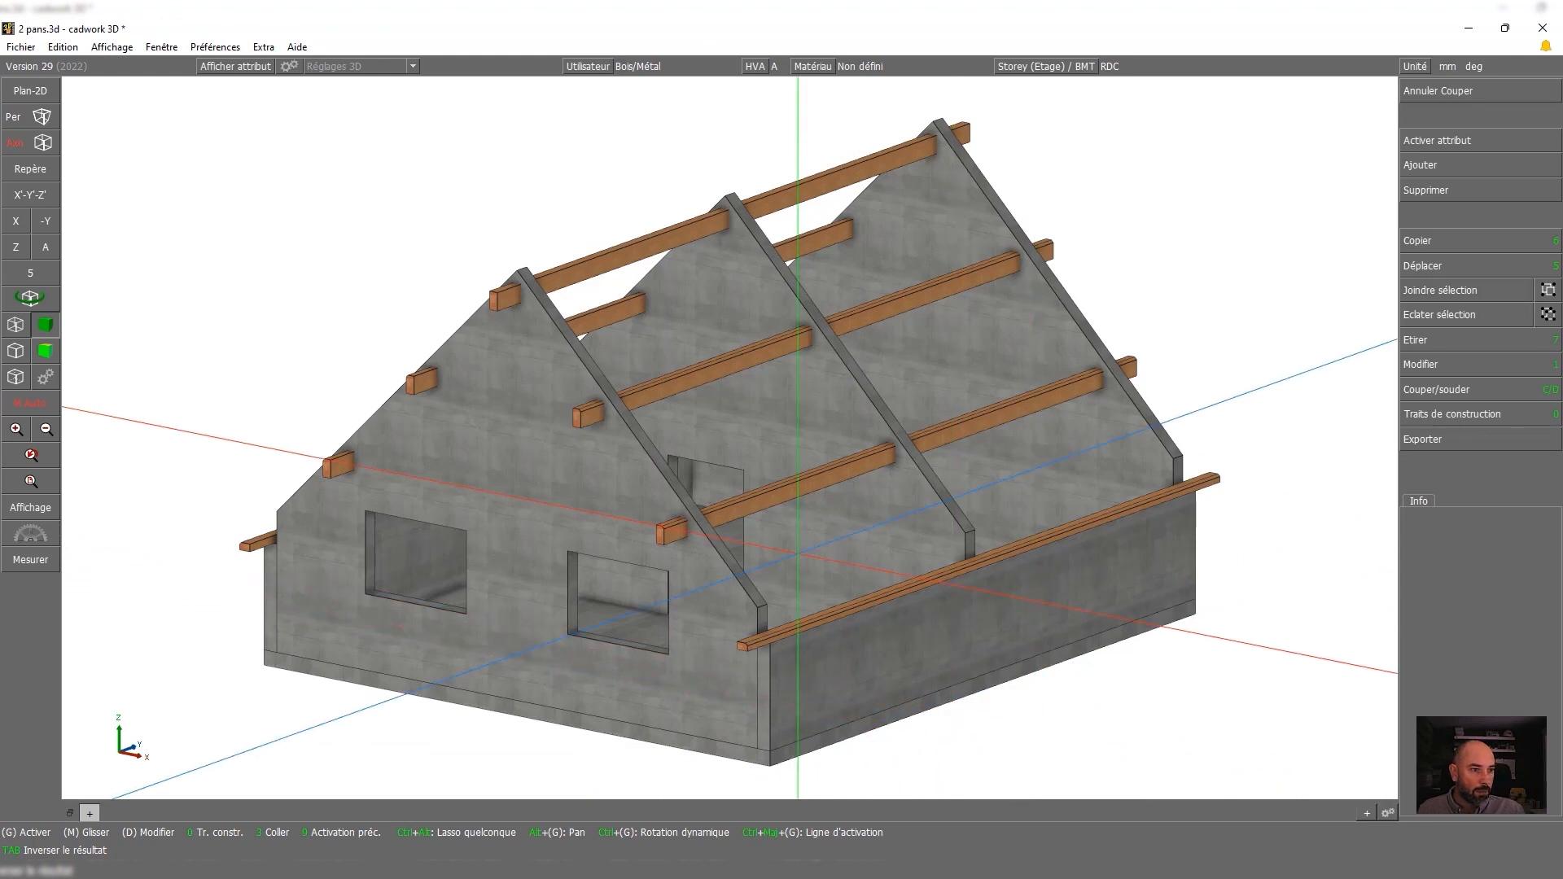
Select the ridge and intermediate purlins together by their shared name attribute, Panne
{"action": "left_click", "coordinate": [757, 502]}
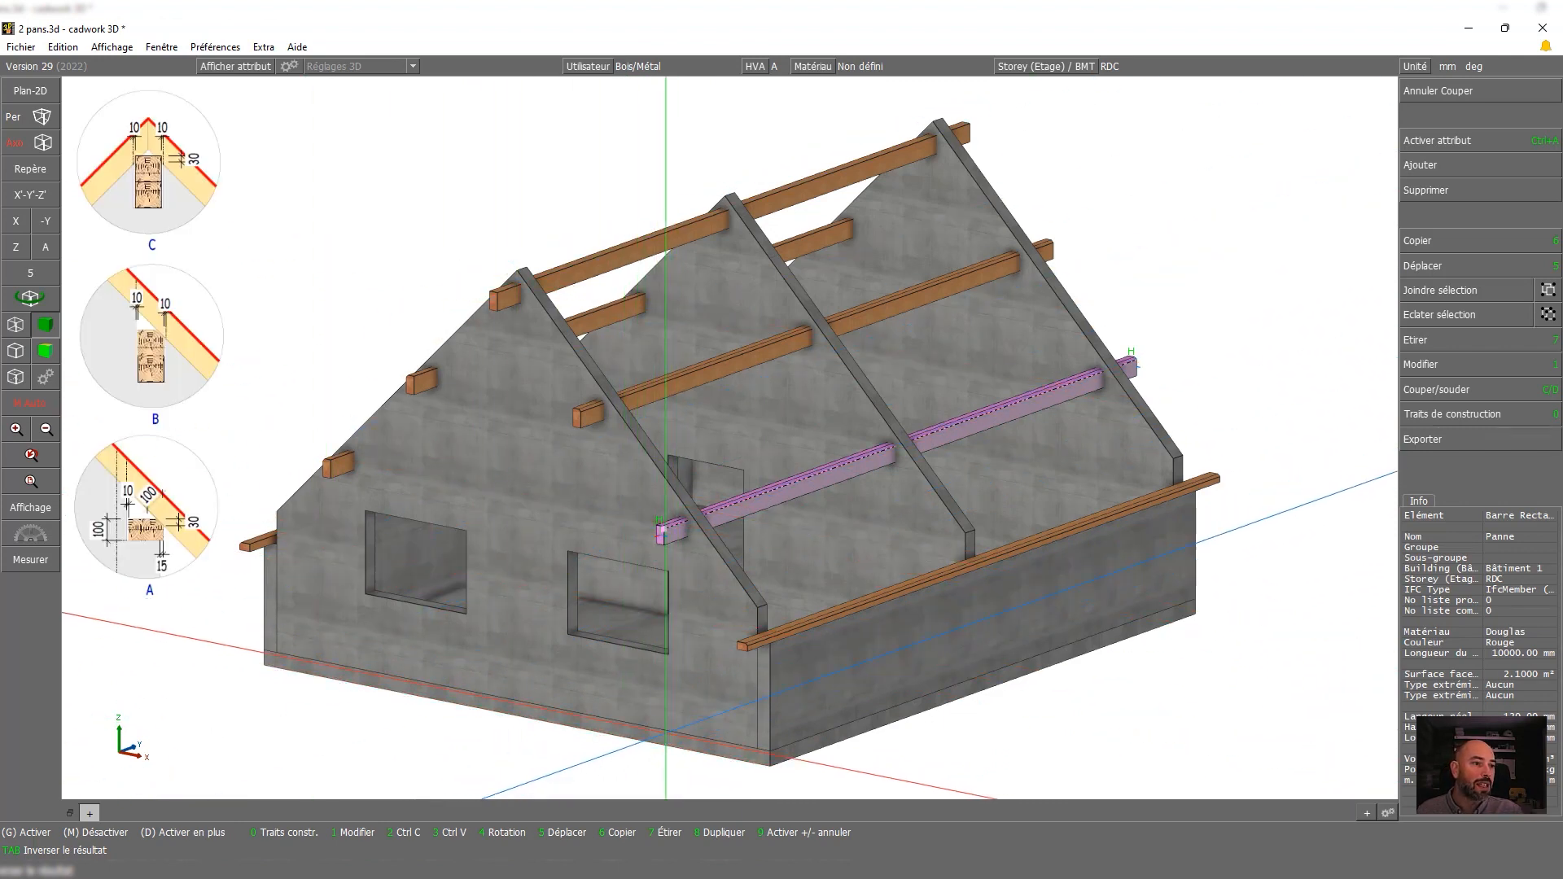
{"action": "right_click", "coordinate": [574, 415]}
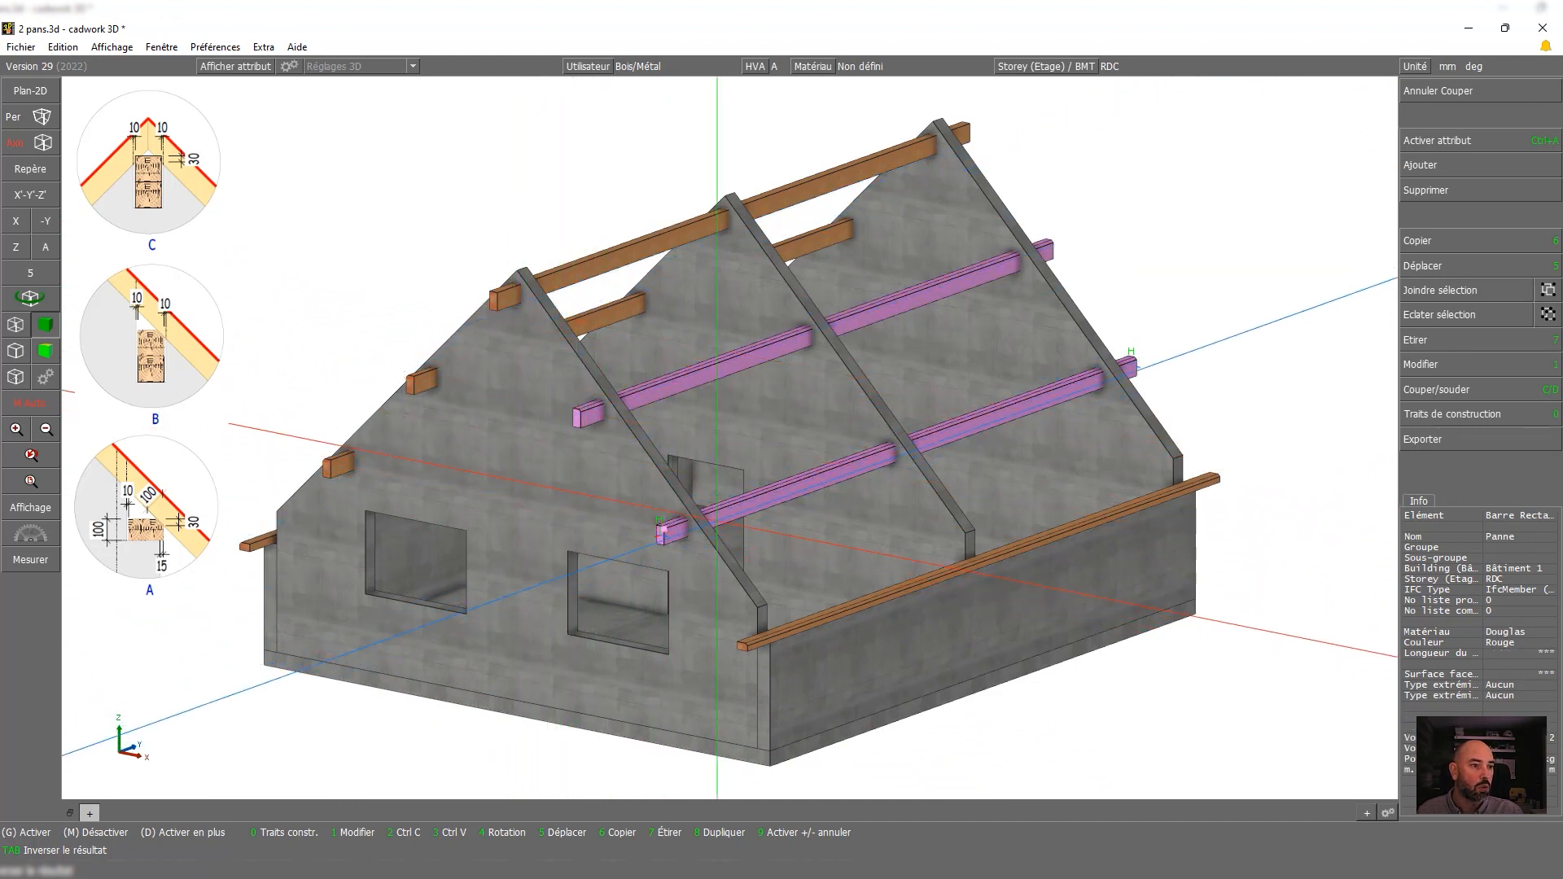
{"action": "left_click", "coordinate": [749, 504]}
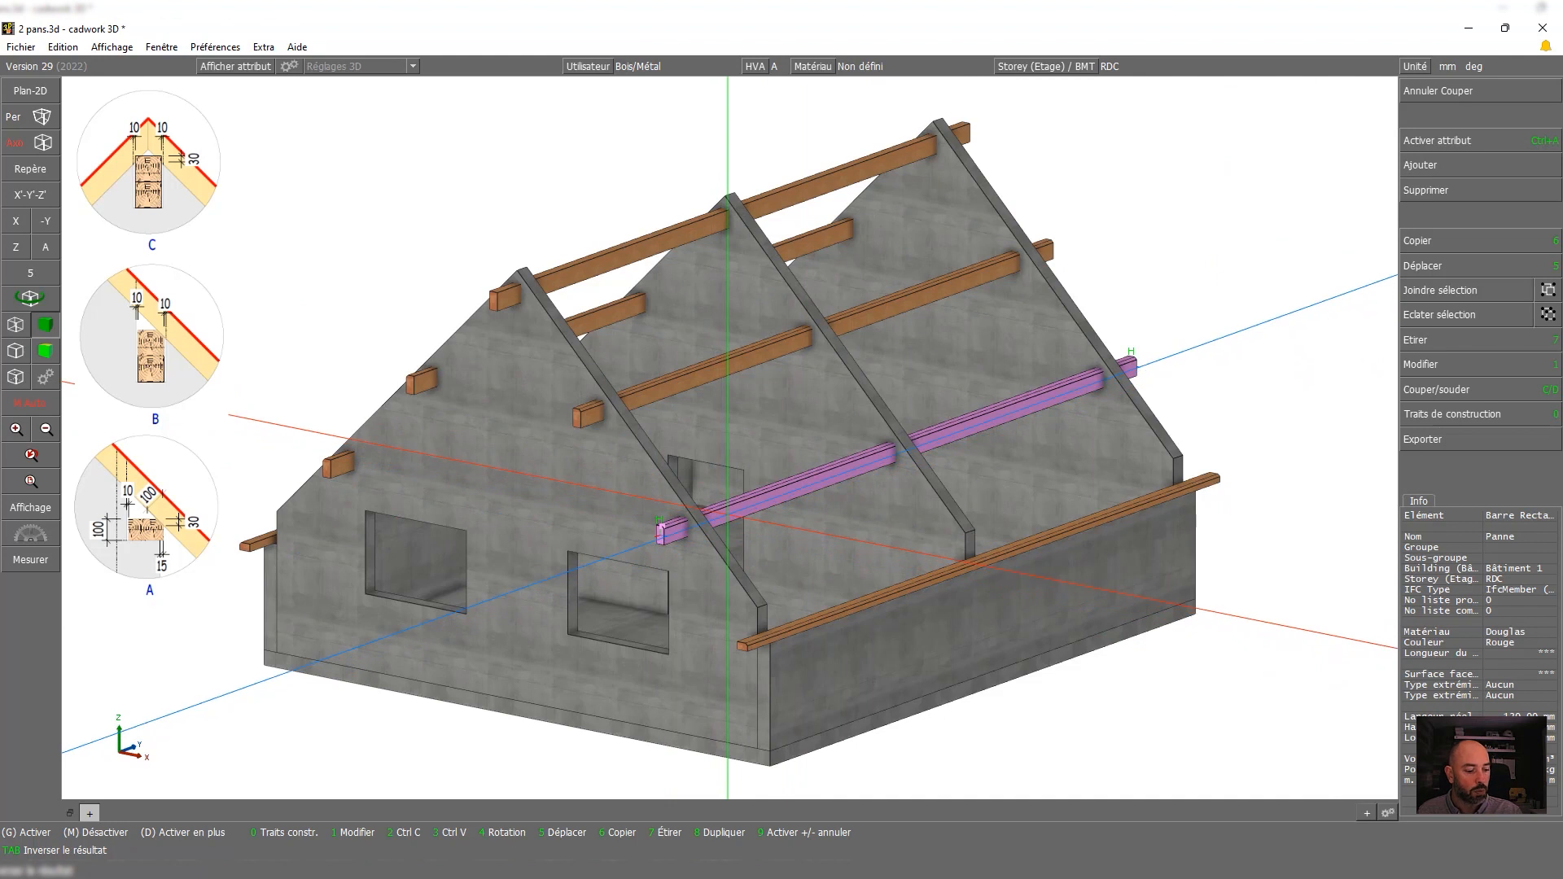
{"action": "key", "text": "ctrl+a"}
{"action": "key", "text": "n"}
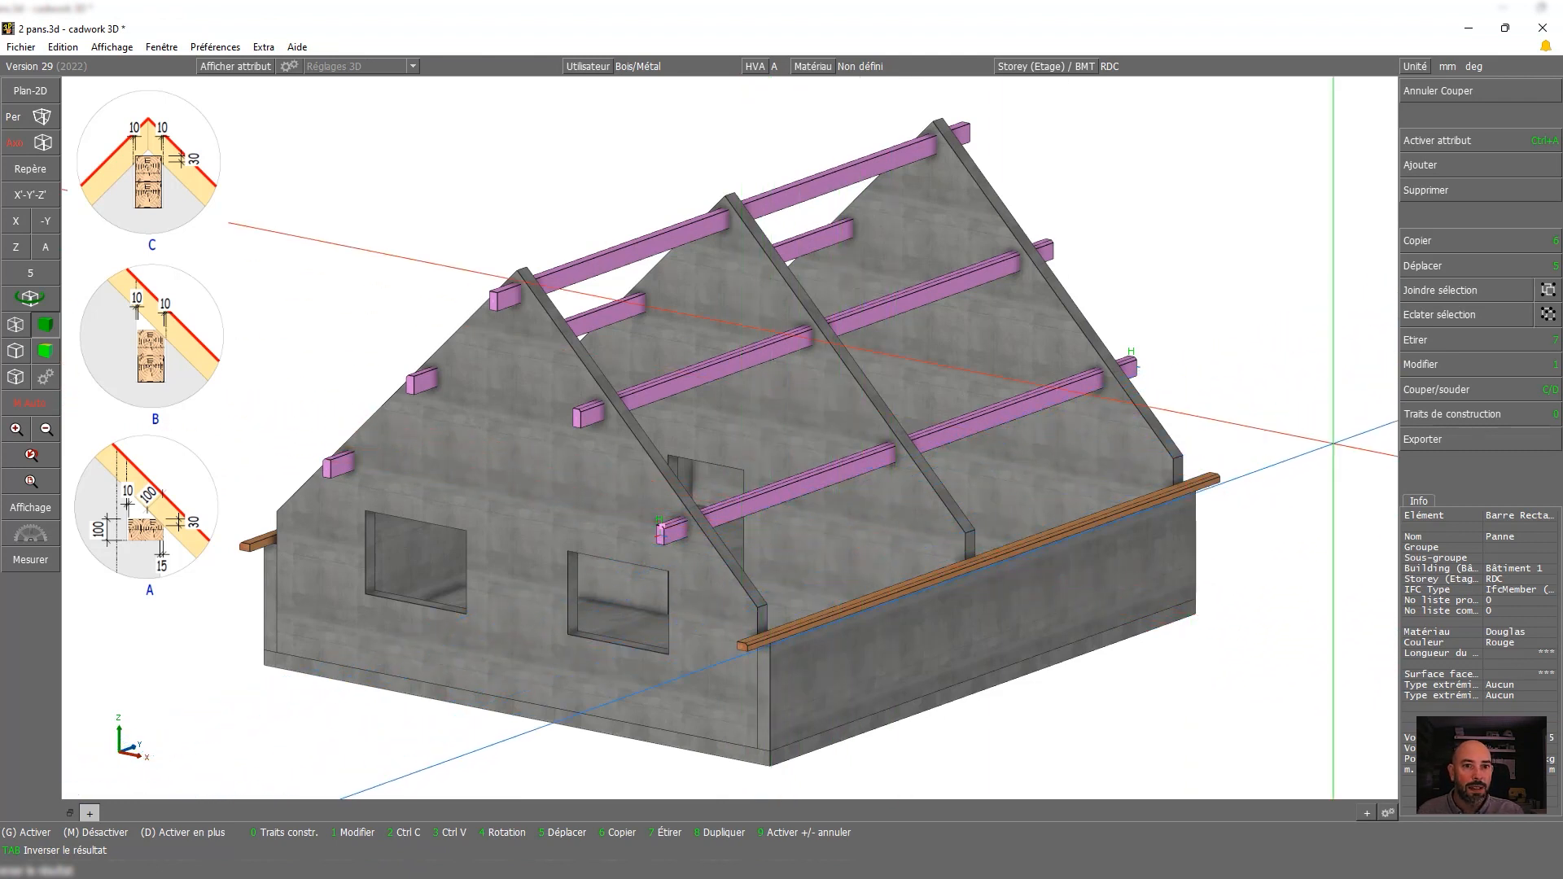
Notch the three gable walls around the selected purlins with an oversize cut, using the masonry model Res. 10mm débouchante
{"action": "left_click", "coordinate": [1424, 389]}
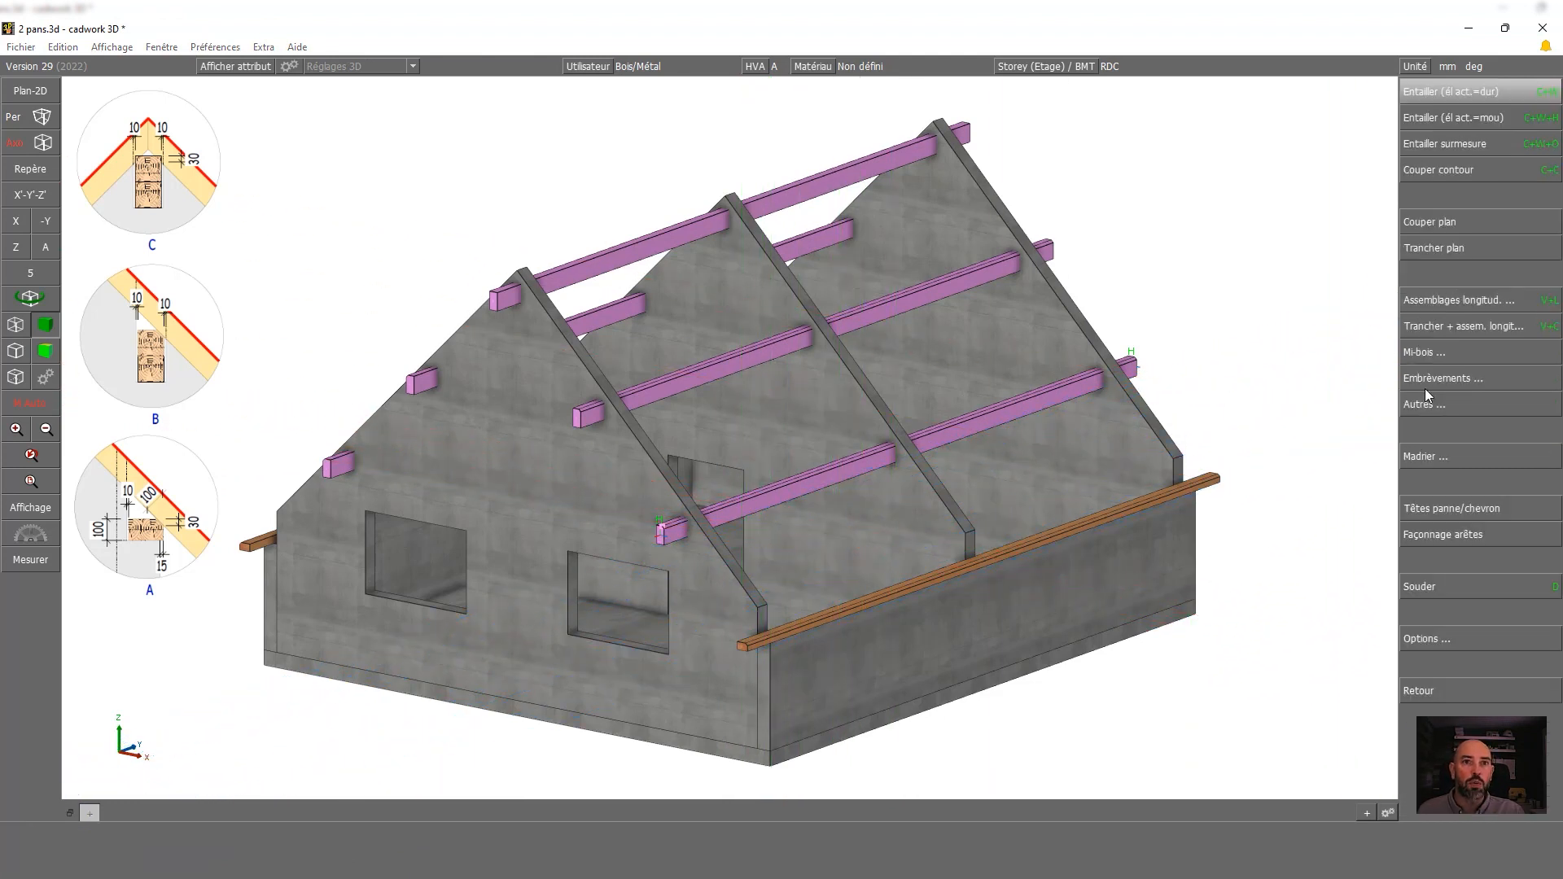
{"action": "mouse_move", "coordinate": [1474, 144]}
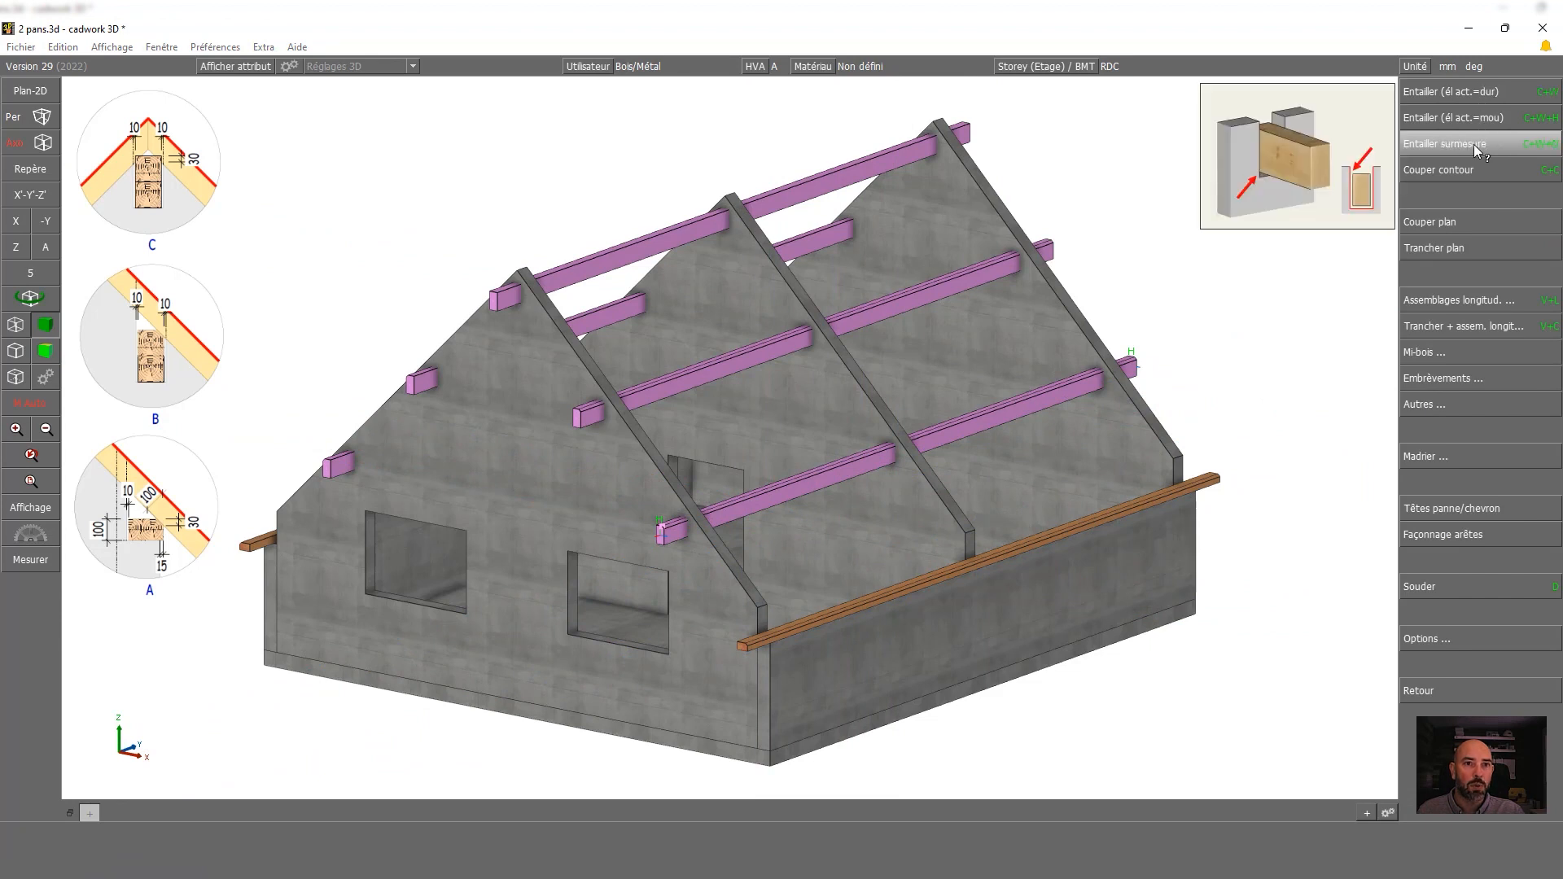
{"action": "left_click", "coordinate": [1473, 144]}
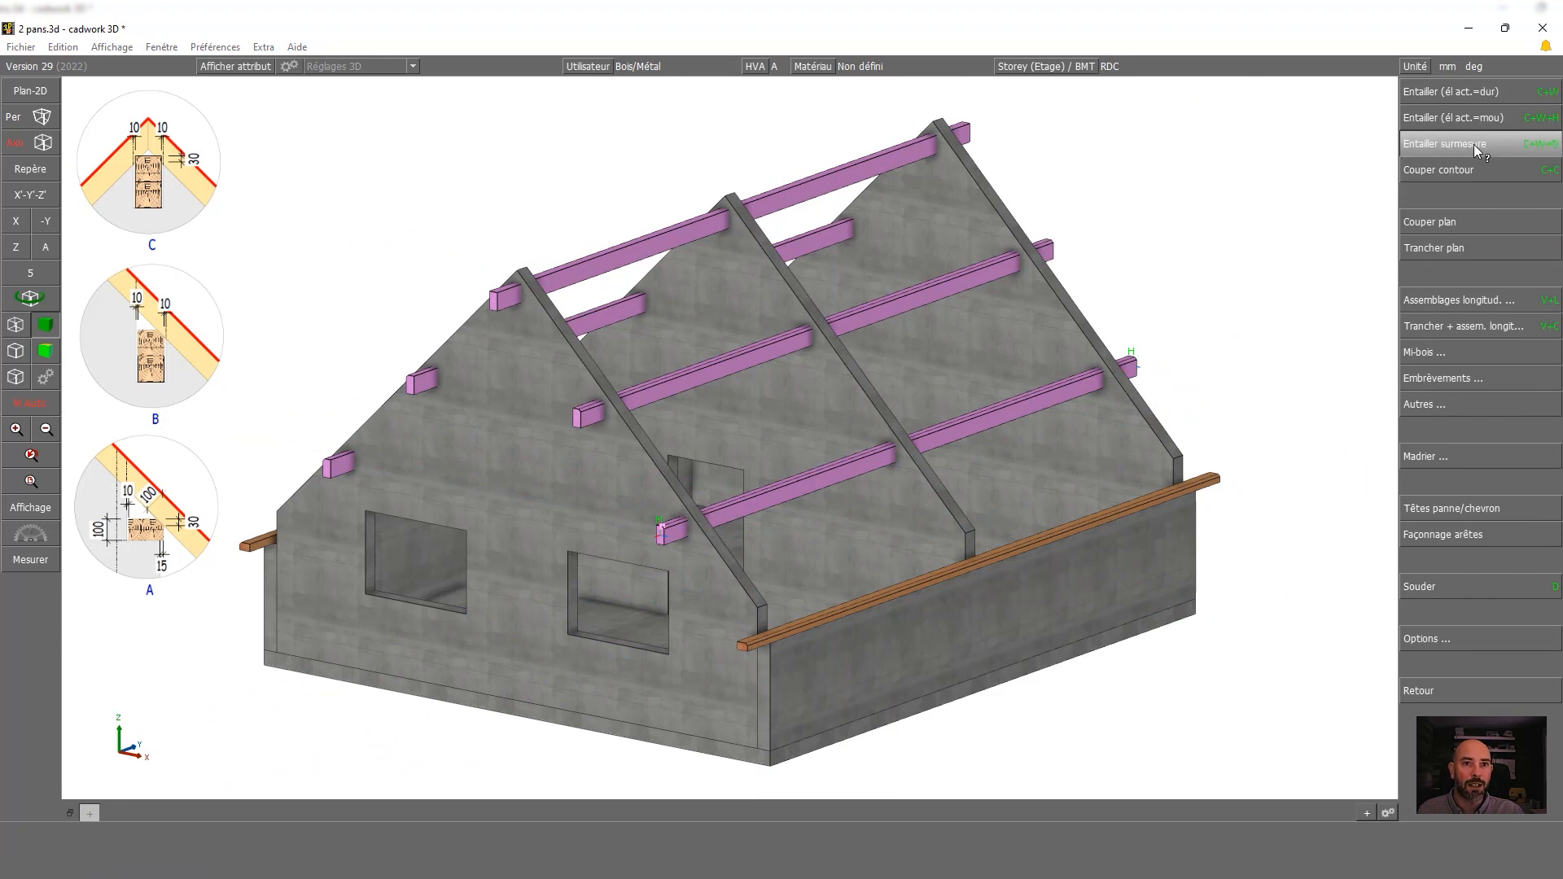
{"action": "left_click", "coordinate": [723, 594]}
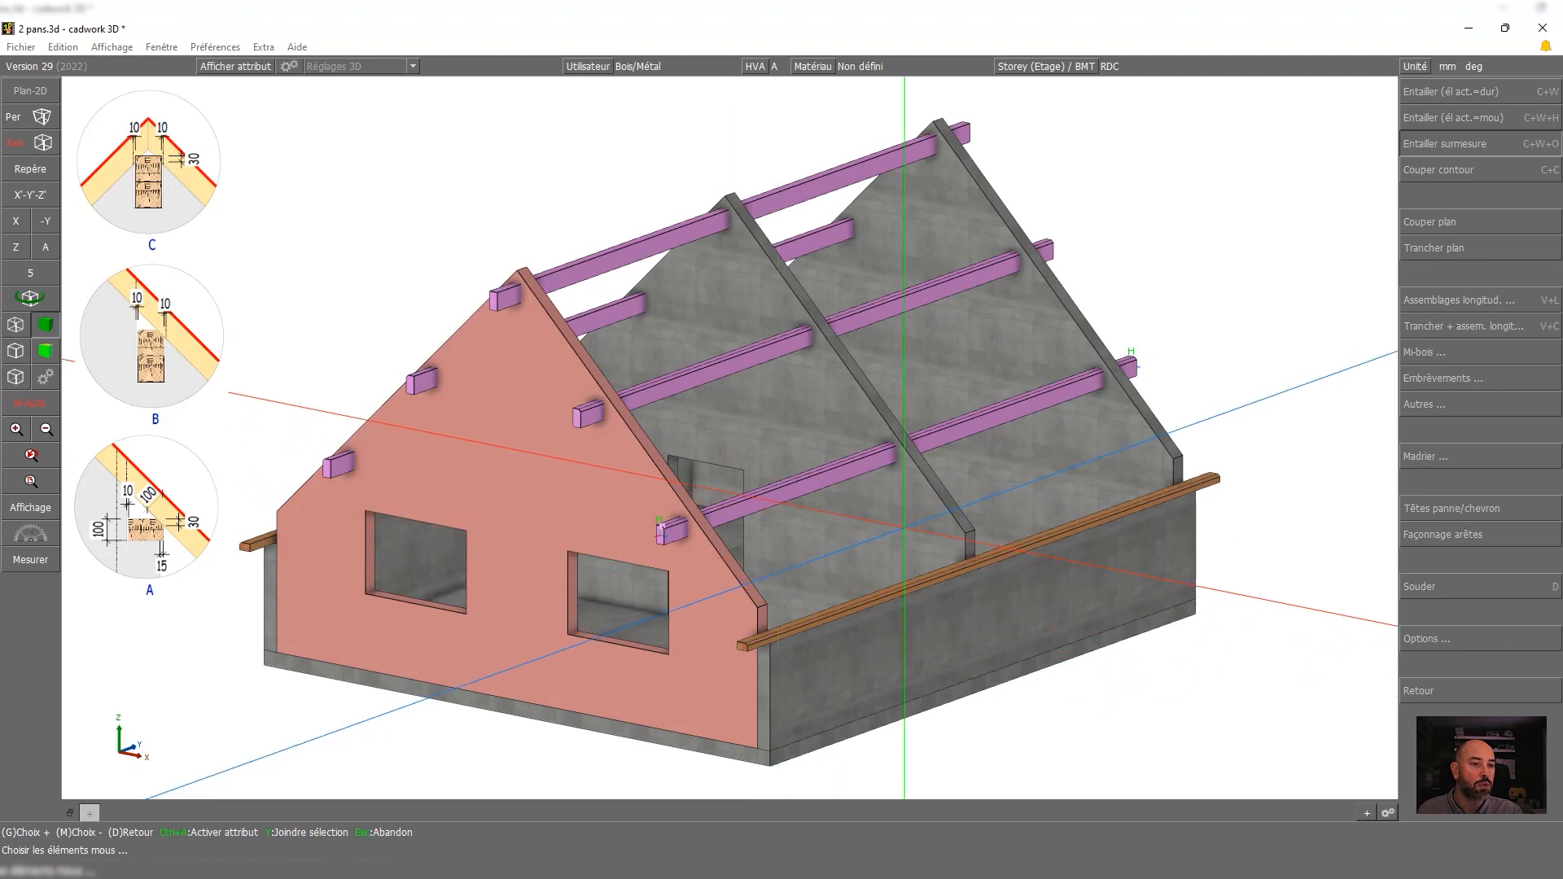
{"action": "left_click", "coordinate": [879, 488]}
{"action": "left_click", "coordinate": [1074, 407]}
{"action": "right_click", "coordinate": [1259, 345]}
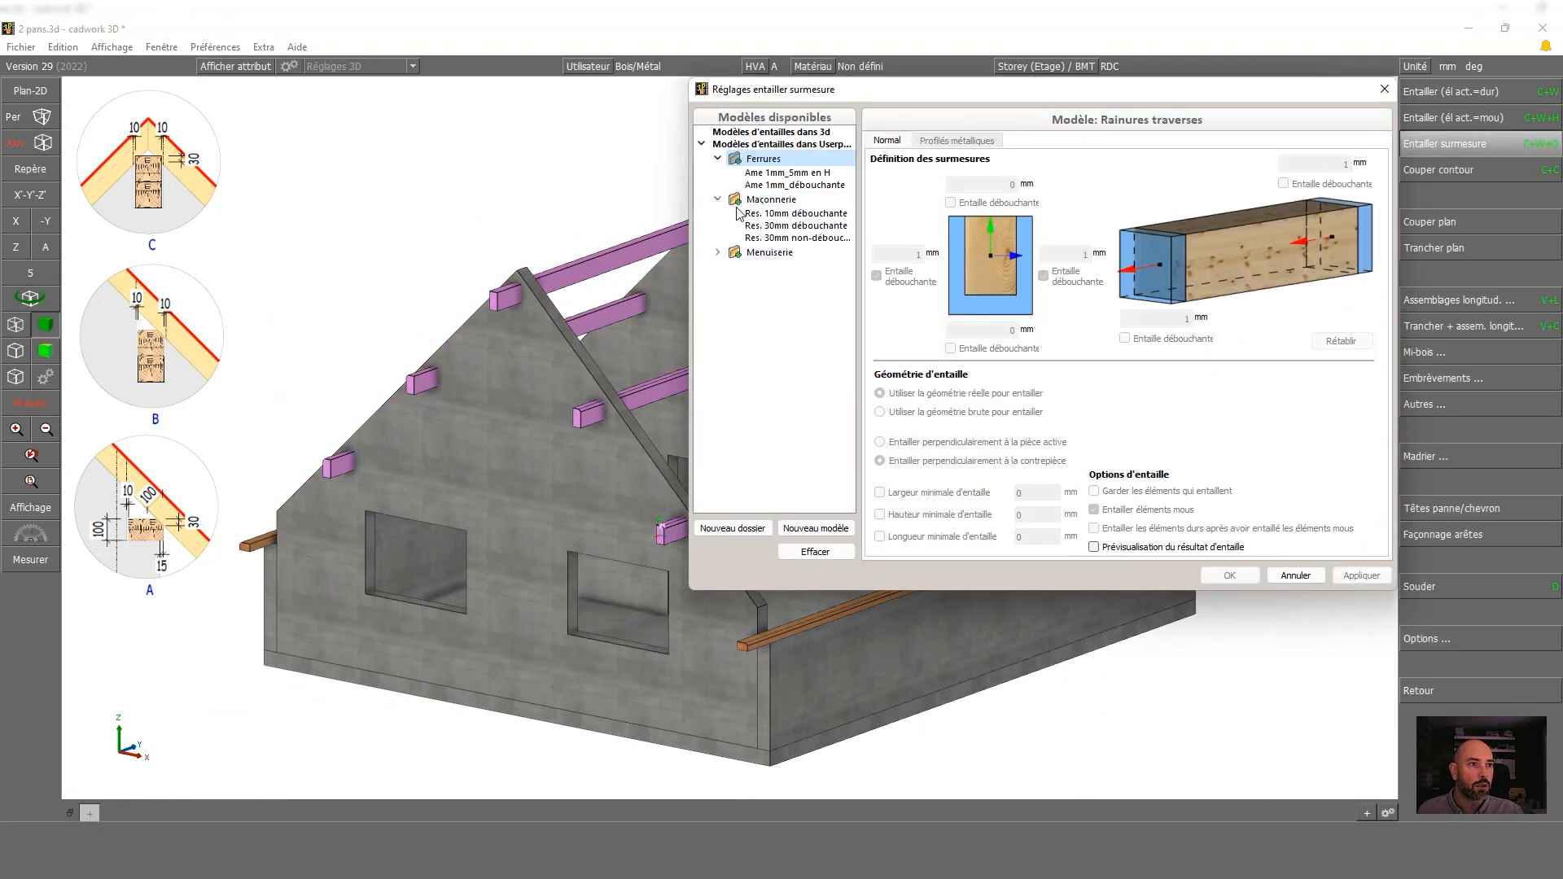
{"action": "left_click", "coordinate": [773, 216]}
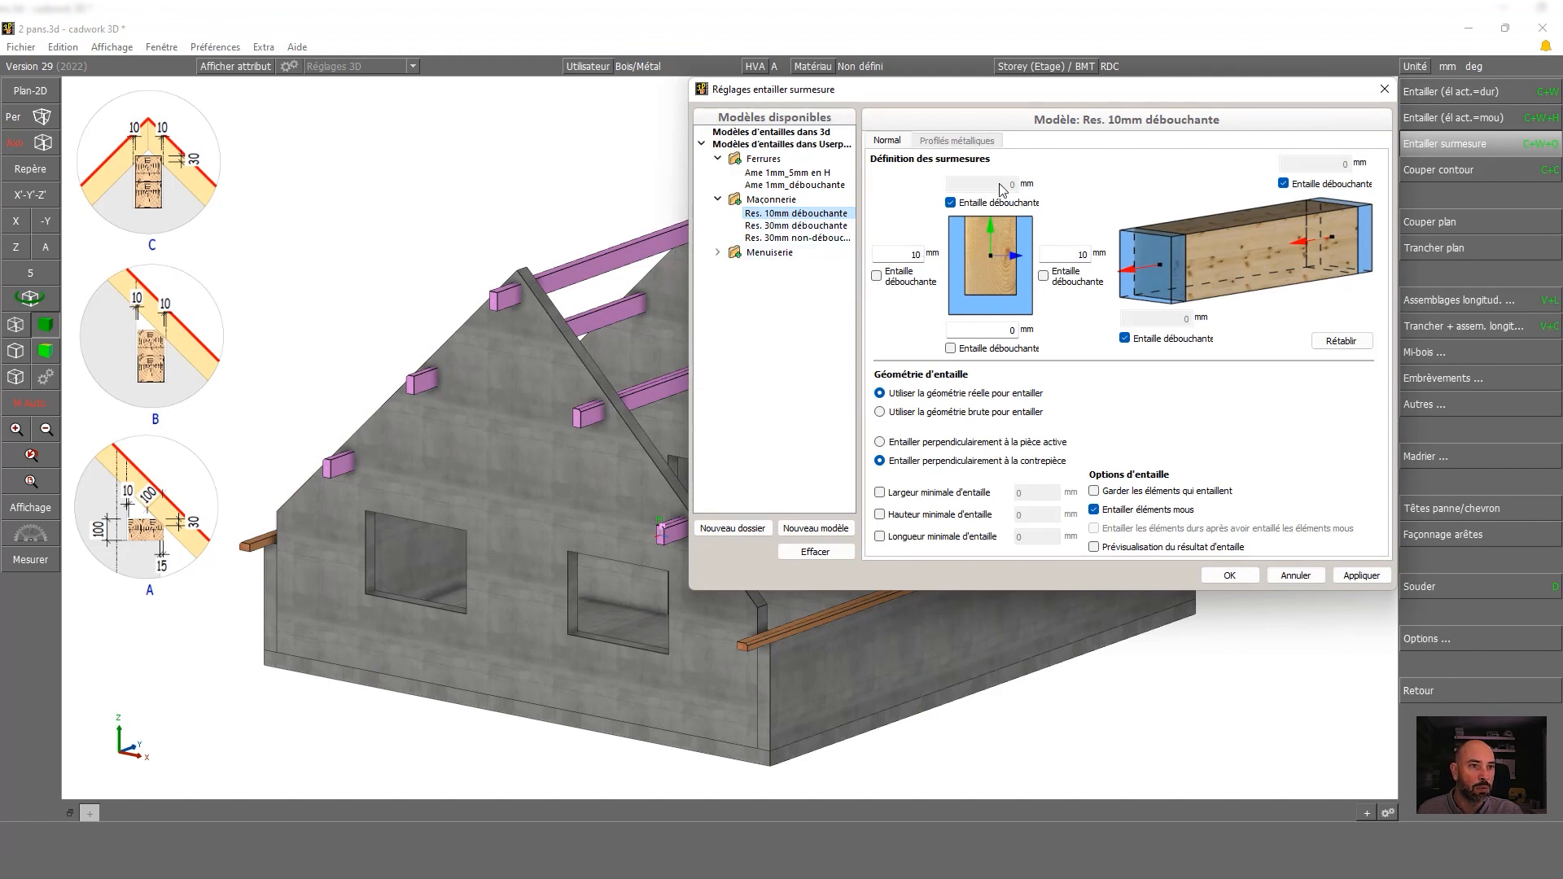
{"action": "left_click", "coordinate": [1230, 575]}
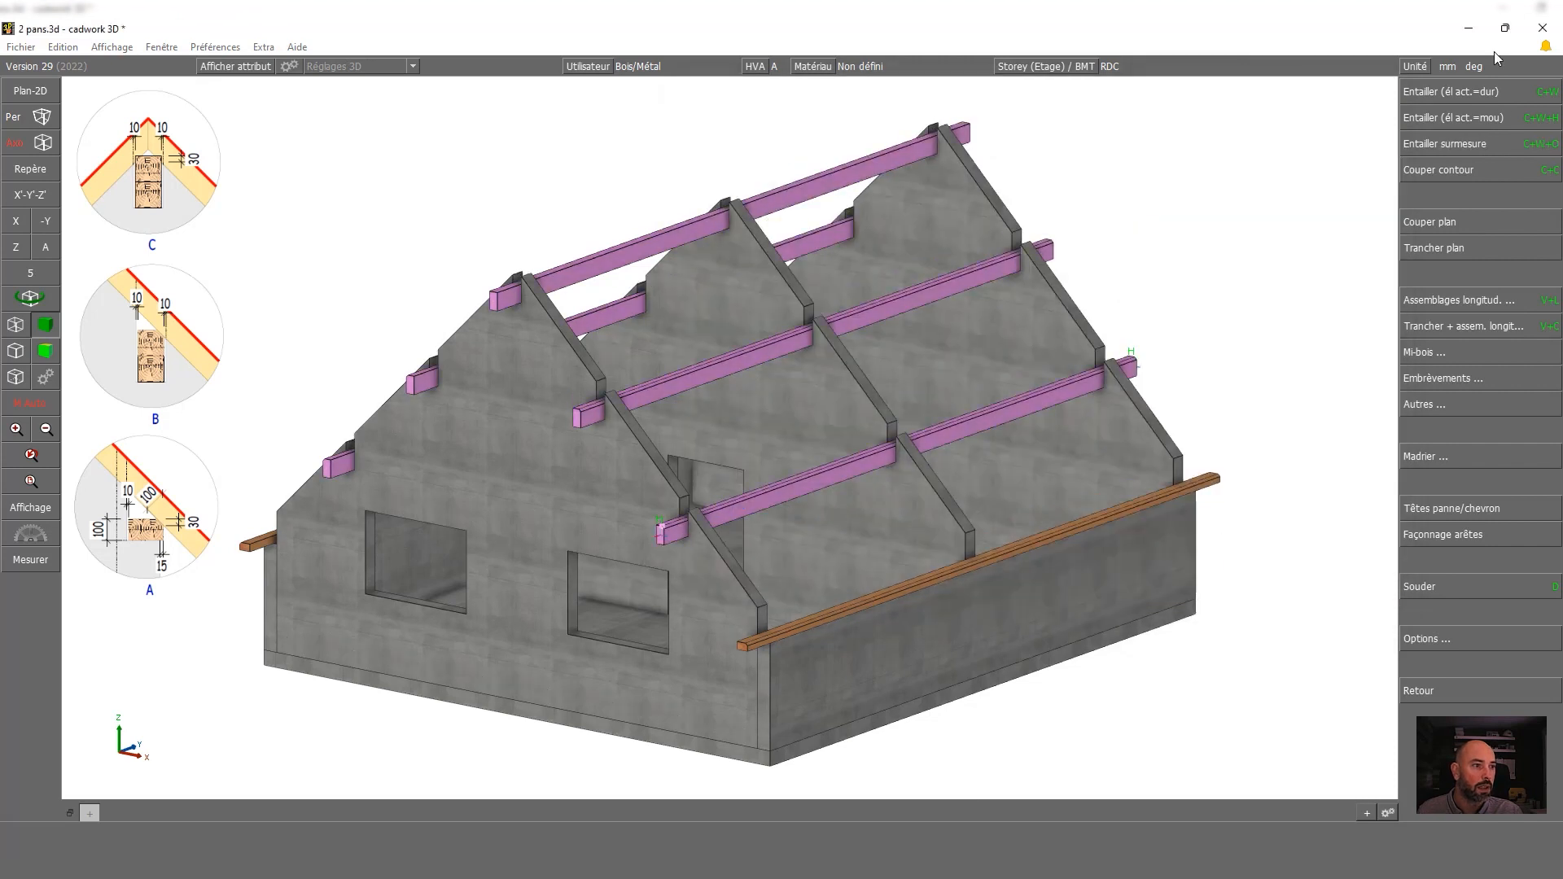
{"action": "left_click", "coordinate": [1433, 248]}
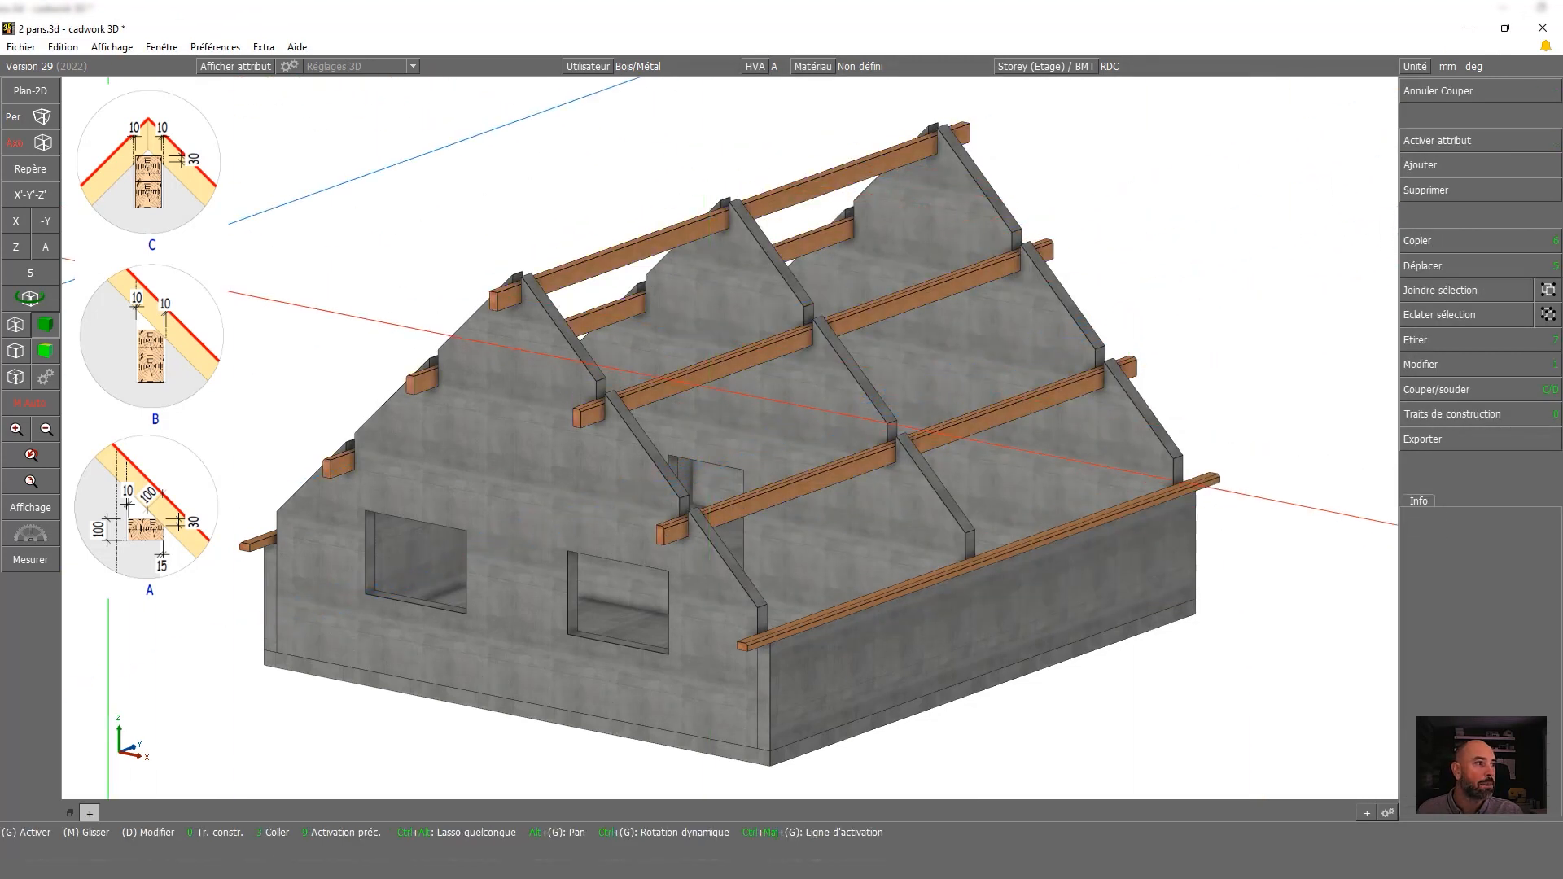
Shape both ends of the ridge and intermediate purlins with the multiple-cut head profile Tête de panne 45°
{"action": "left_click", "coordinate": [46, 221]}
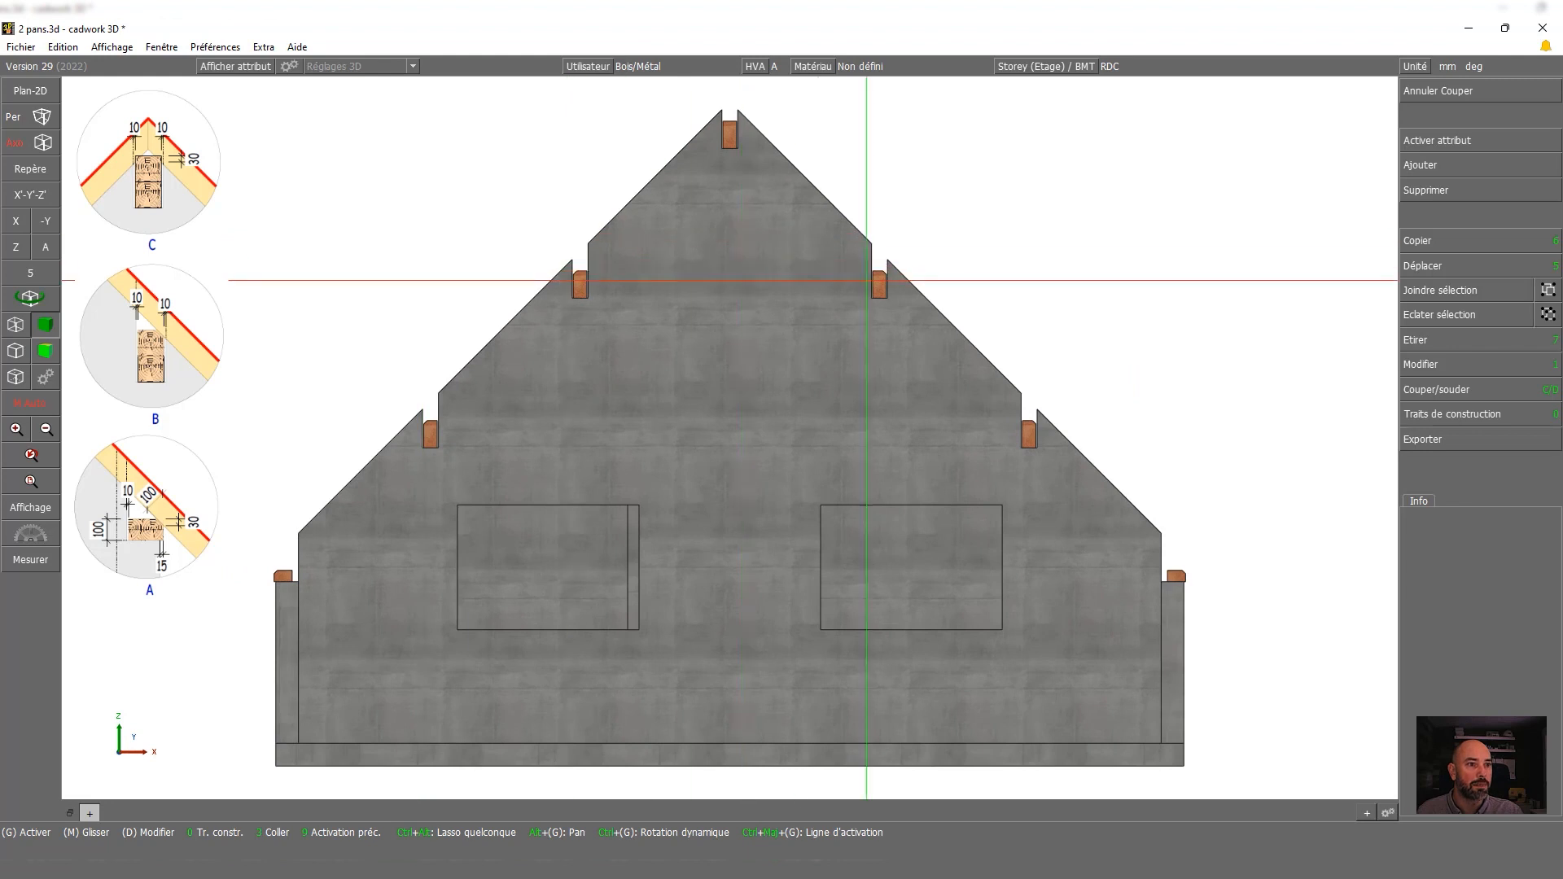
{"action": "scroll", "coordinate": [886, 294], "scroll_direction": "up", "scroll_amount": 5}
{"action": "left_click", "coordinate": [43, 249]}
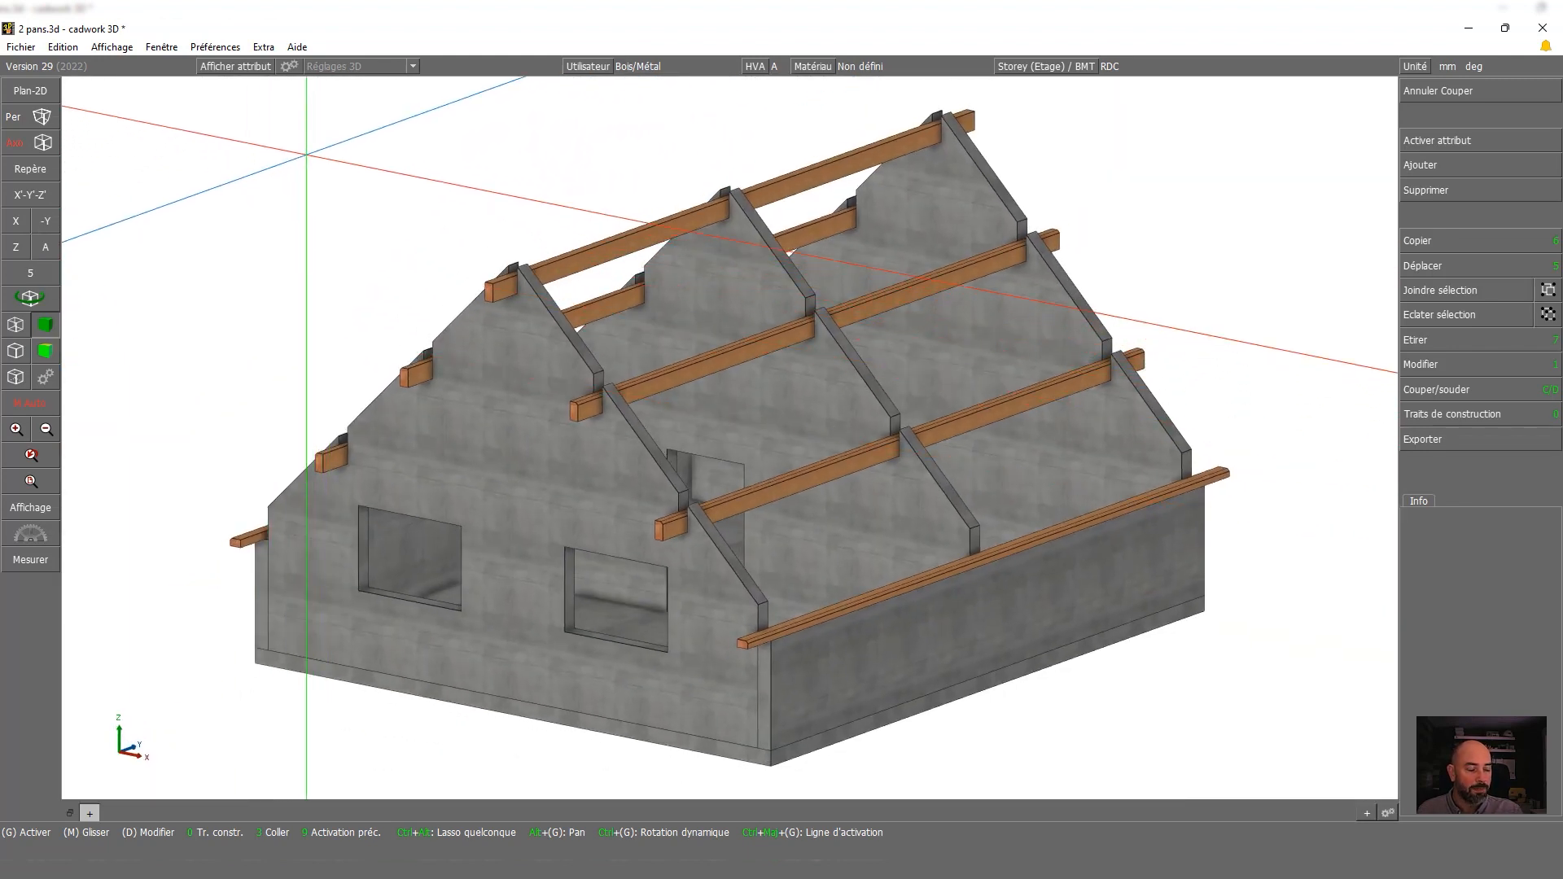
{"action": "left_click", "coordinate": [762, 496]}
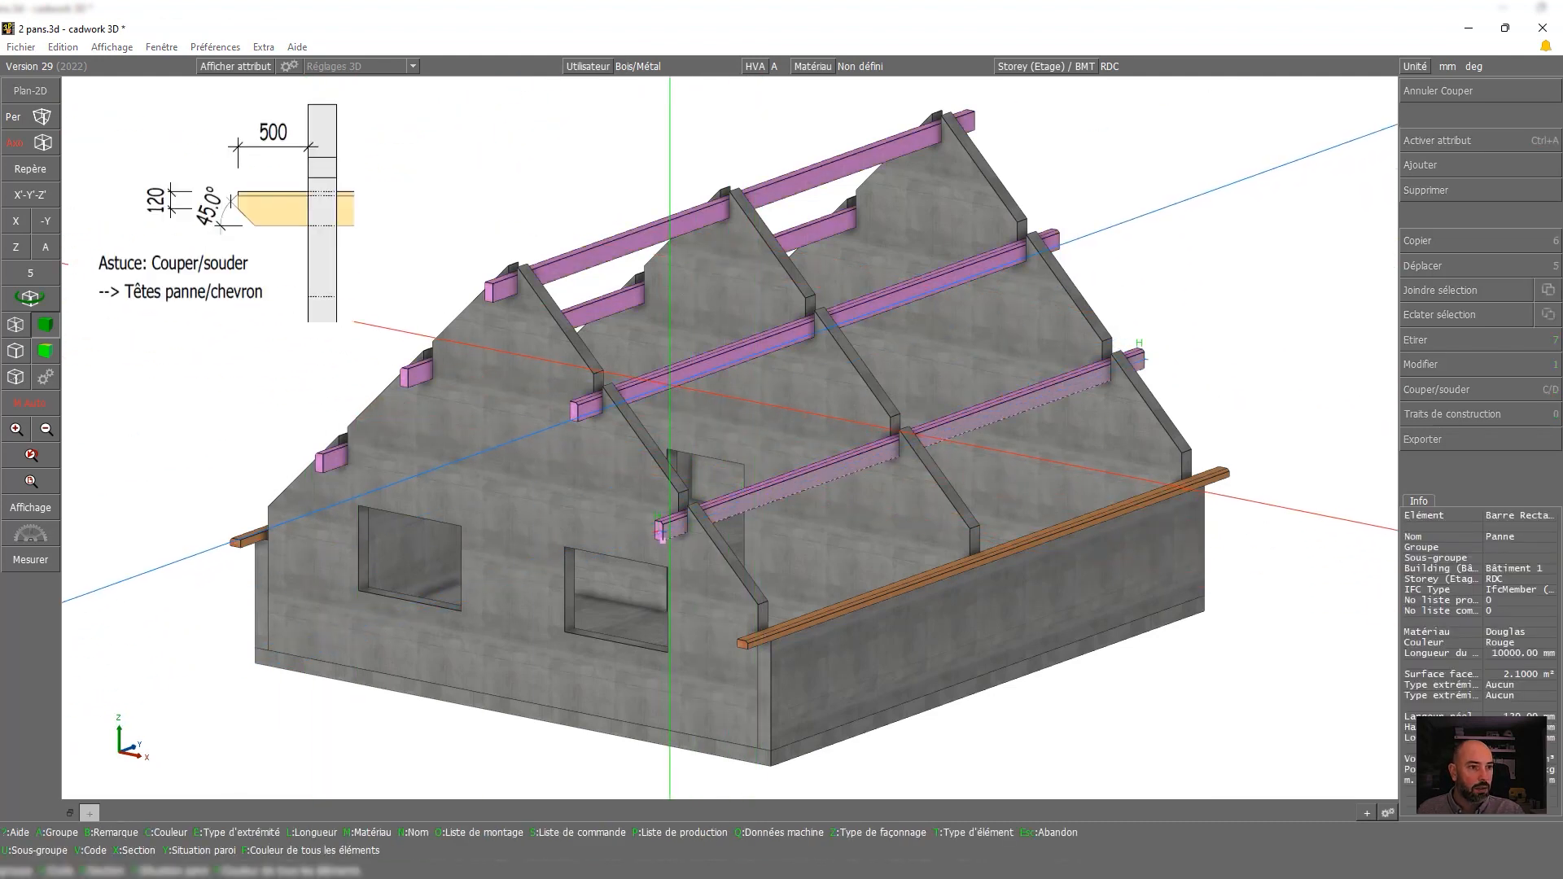
{"action": "left_click", "coordinate": [1434, 393]}
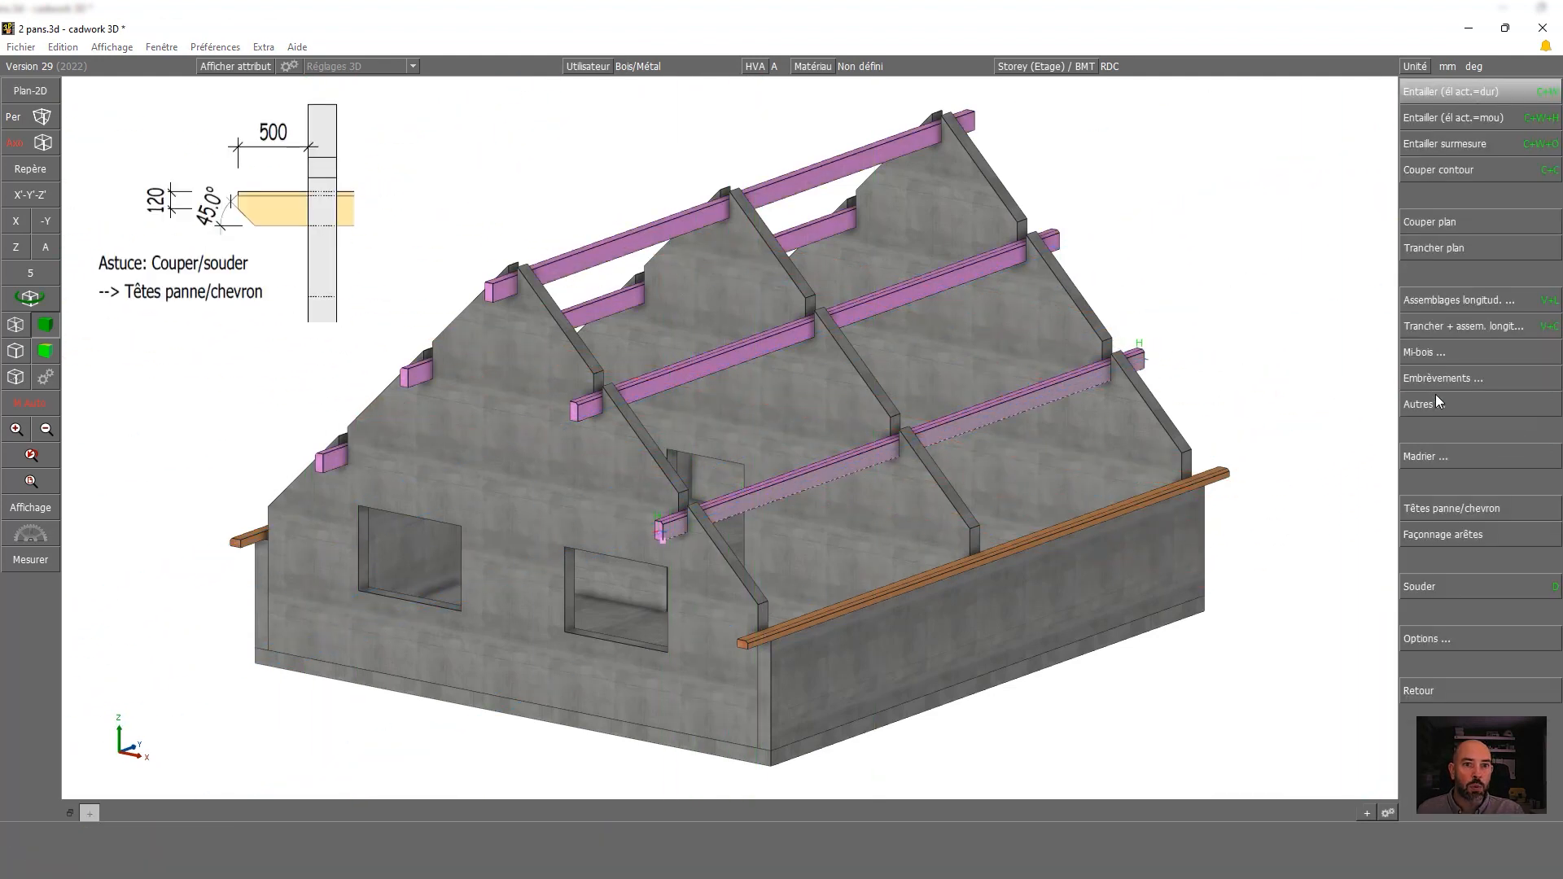
{"action": "left_click", "coordinate": [1457, 503]}
{"action": "left_click", "coordinate": [1454, 248]}
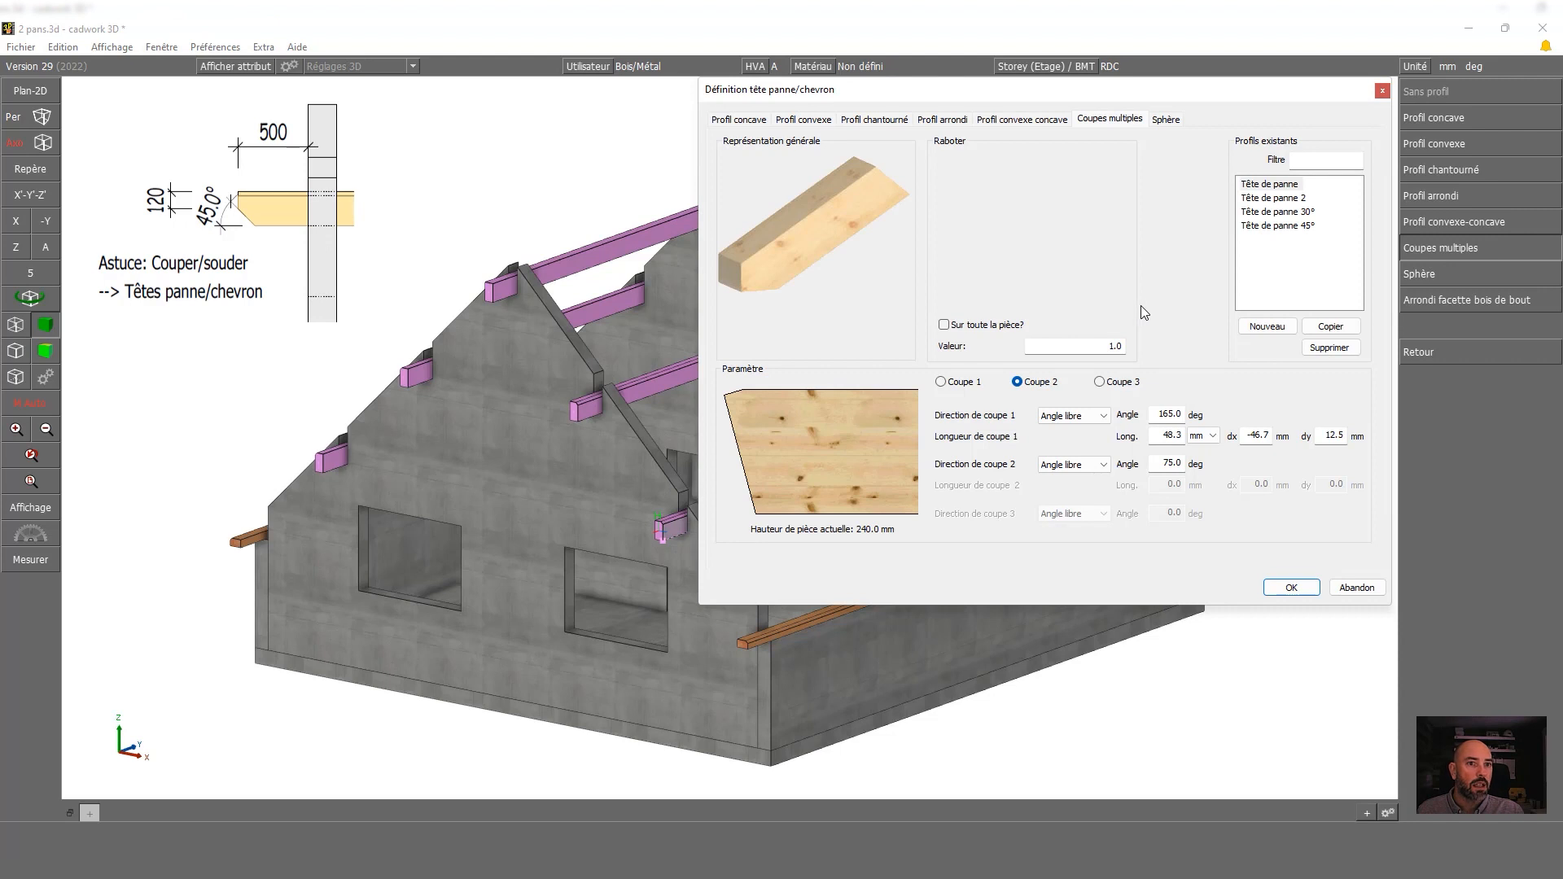
{"action": "left_click", "coordinate": [1266, 226]}
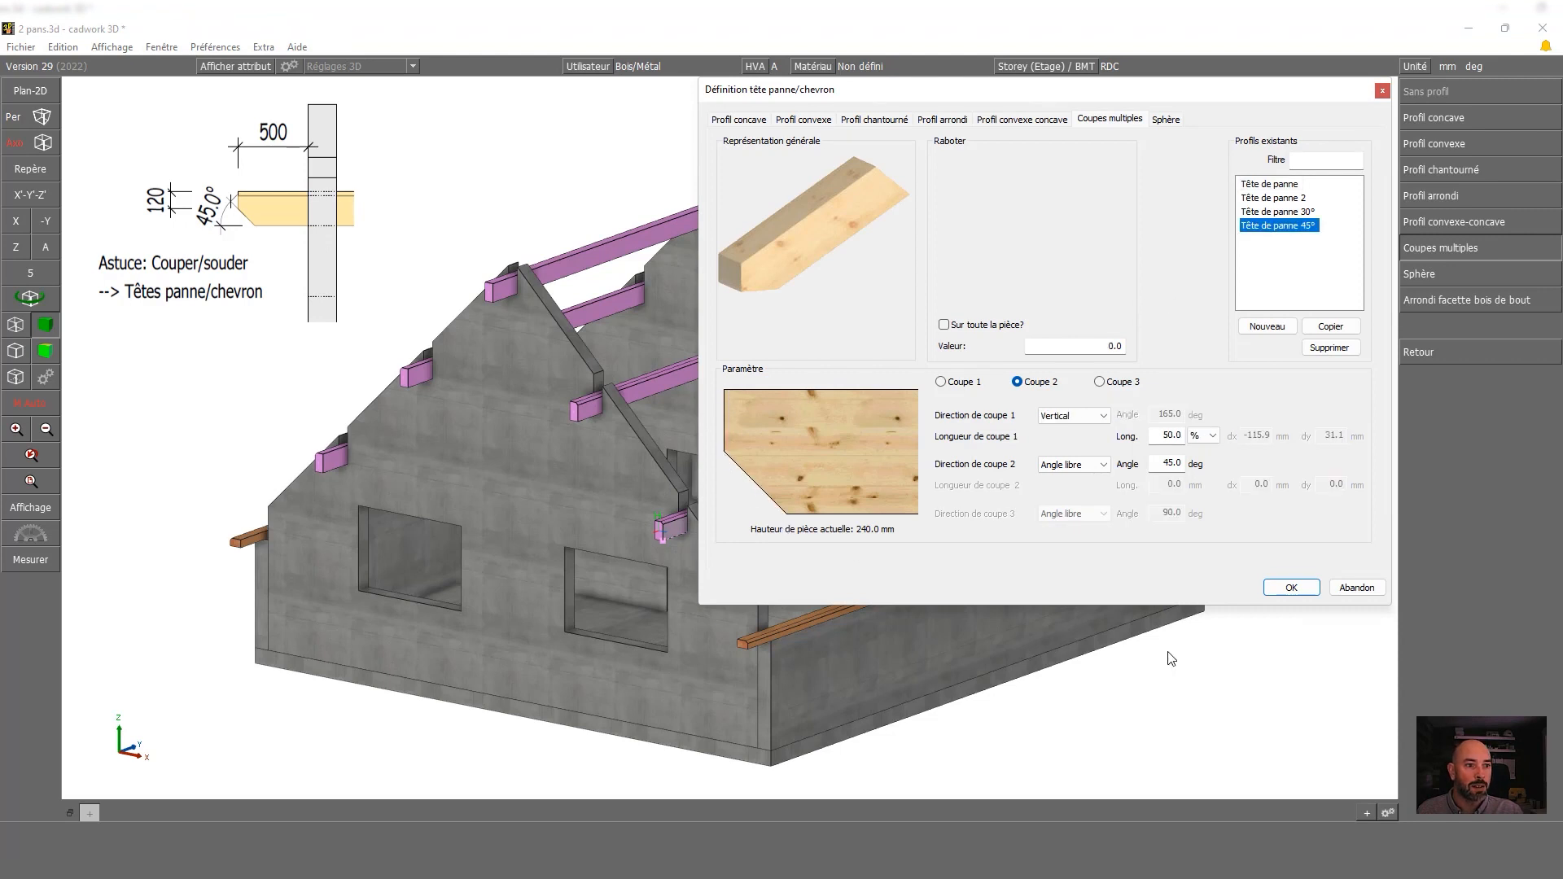
{"action": "left_click", "coordinate": [1283, 592]}
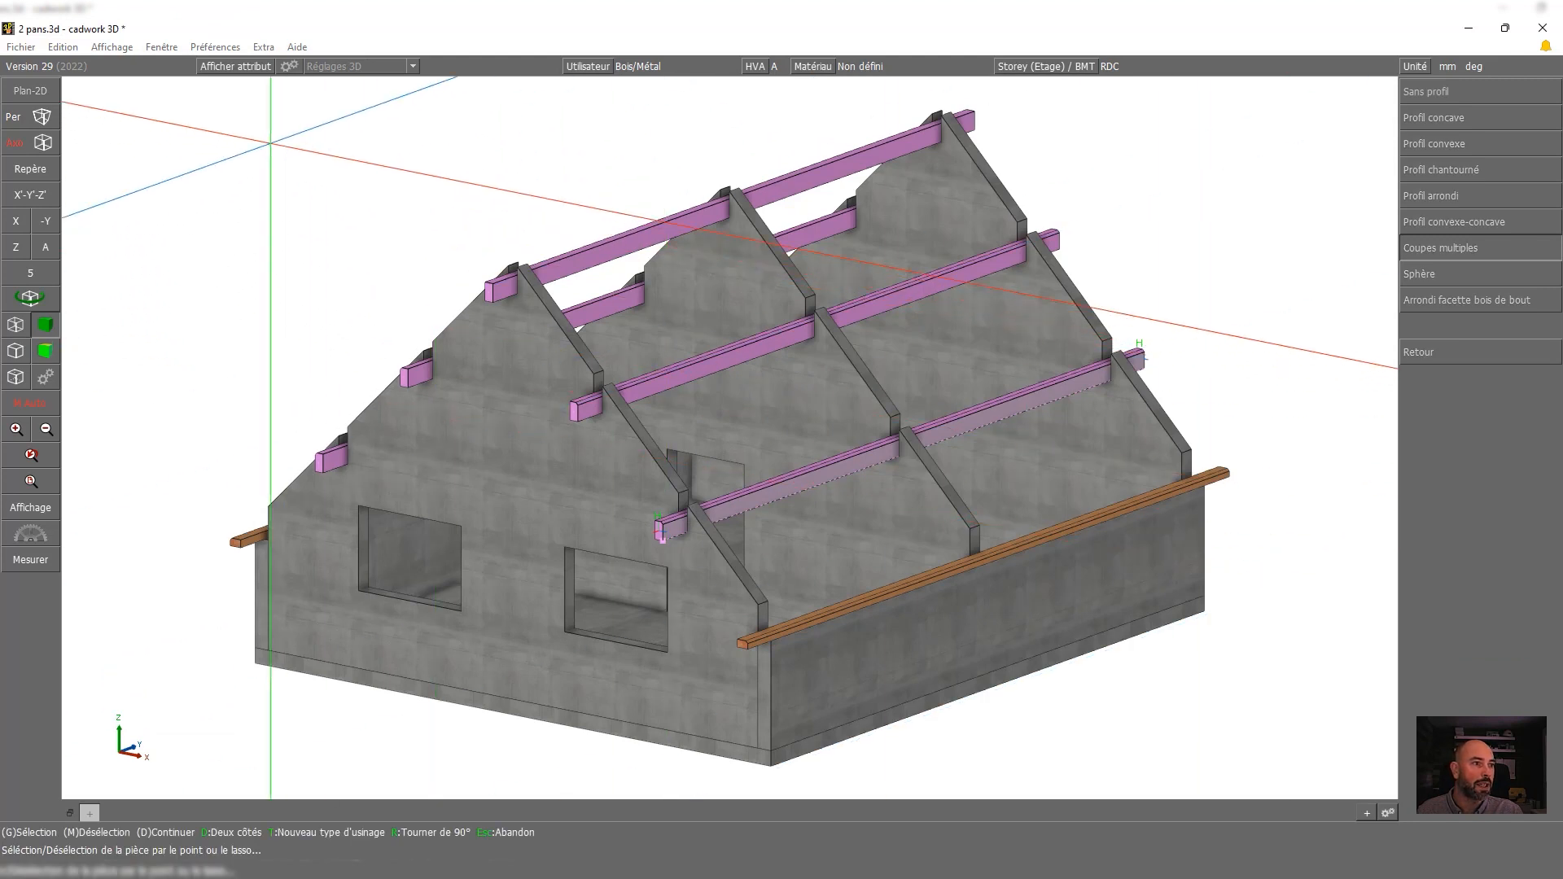
{"action": "left_click_drag", "start_coordinate": [232, 90], "coordinate": [1272, 567]}
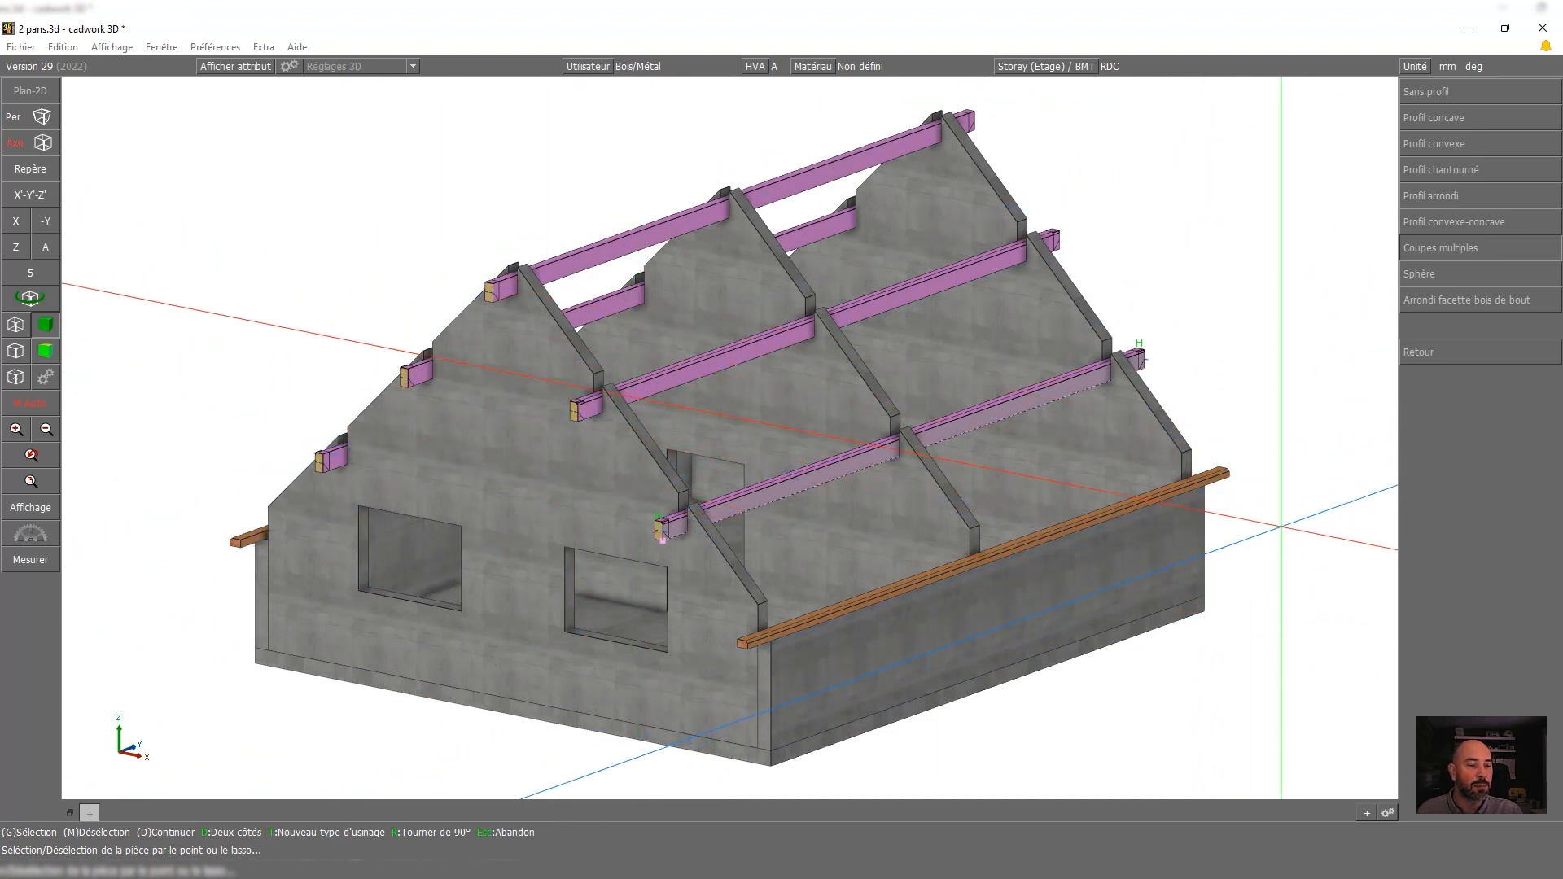
{"action": "key", "text": "d"}
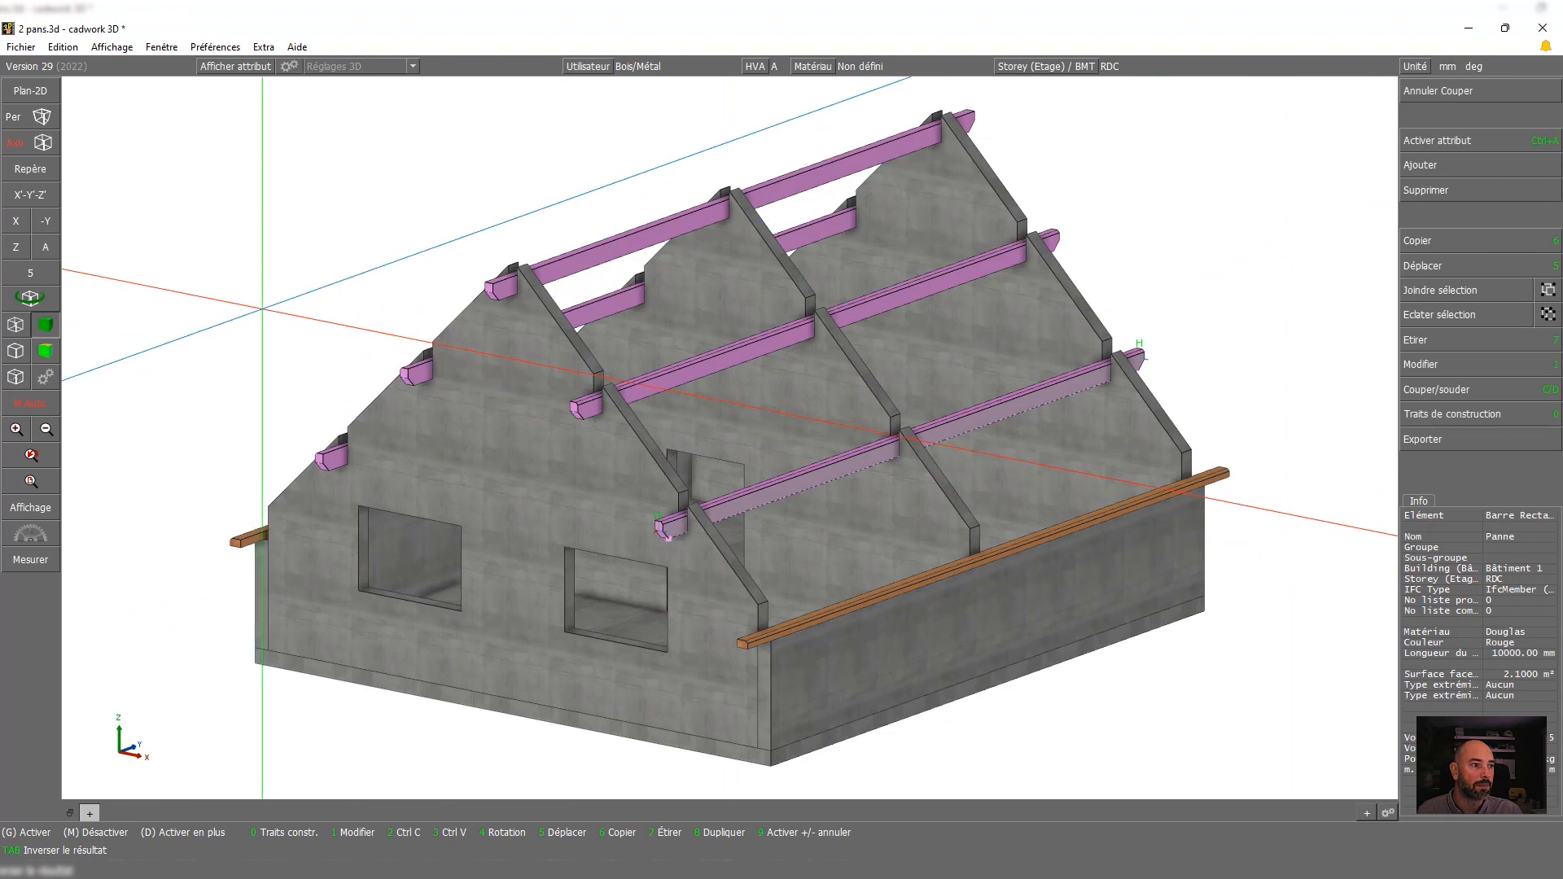
{"action": "left_click", "coordinate": [267, 313]}
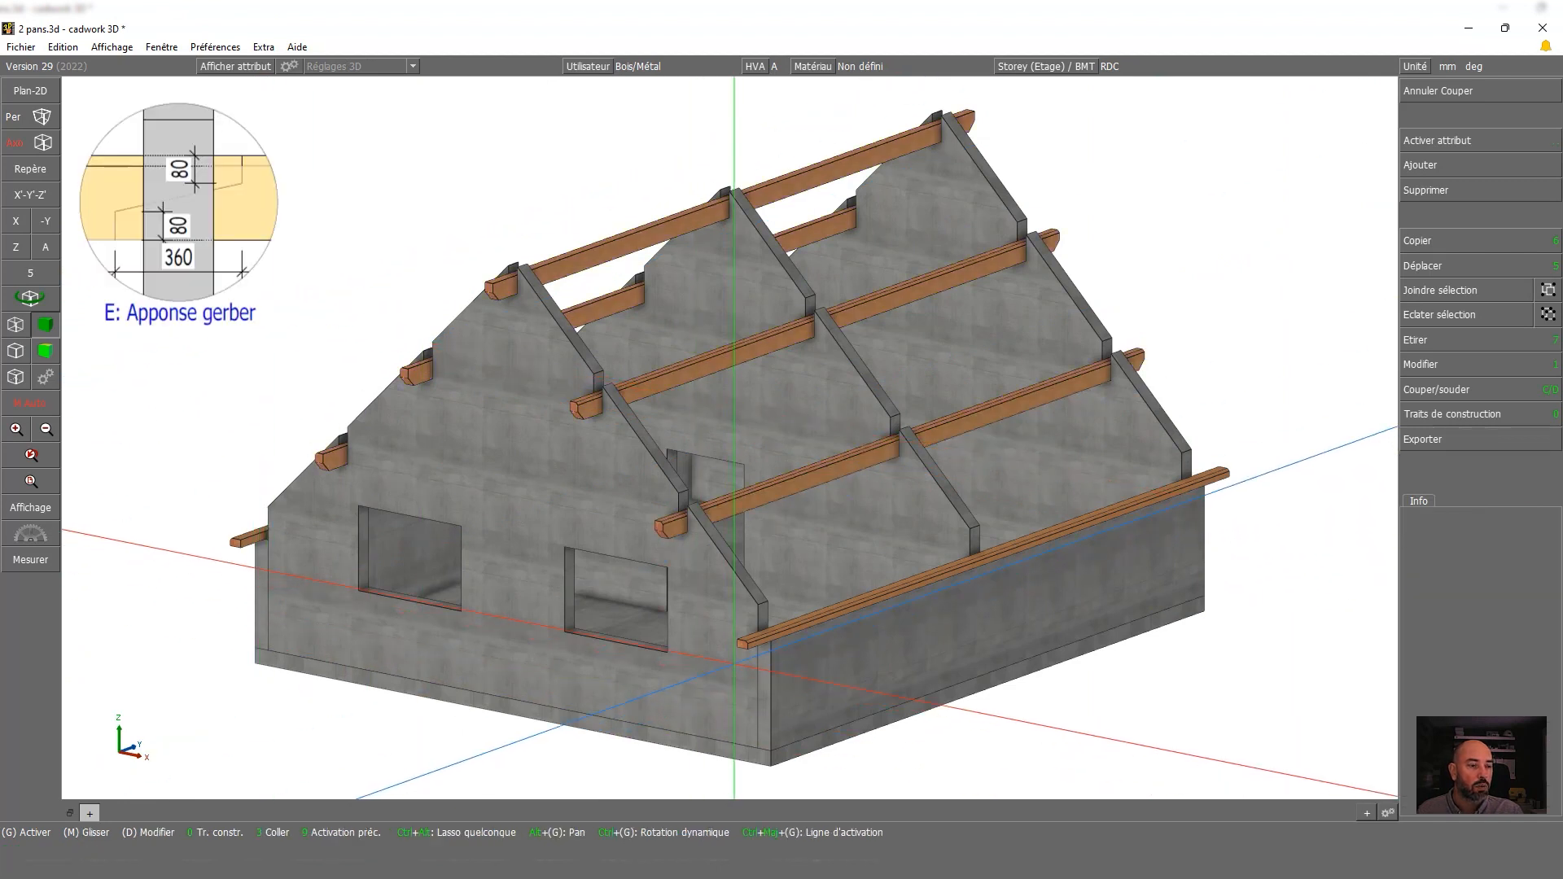
Split the ridge and intermediate purlins with a Gerber joint at the midpoint of the slab's long edge, 360 mm long with 80 mm notch depth
{"action": "left_click", "coordinate": [784, 553]}
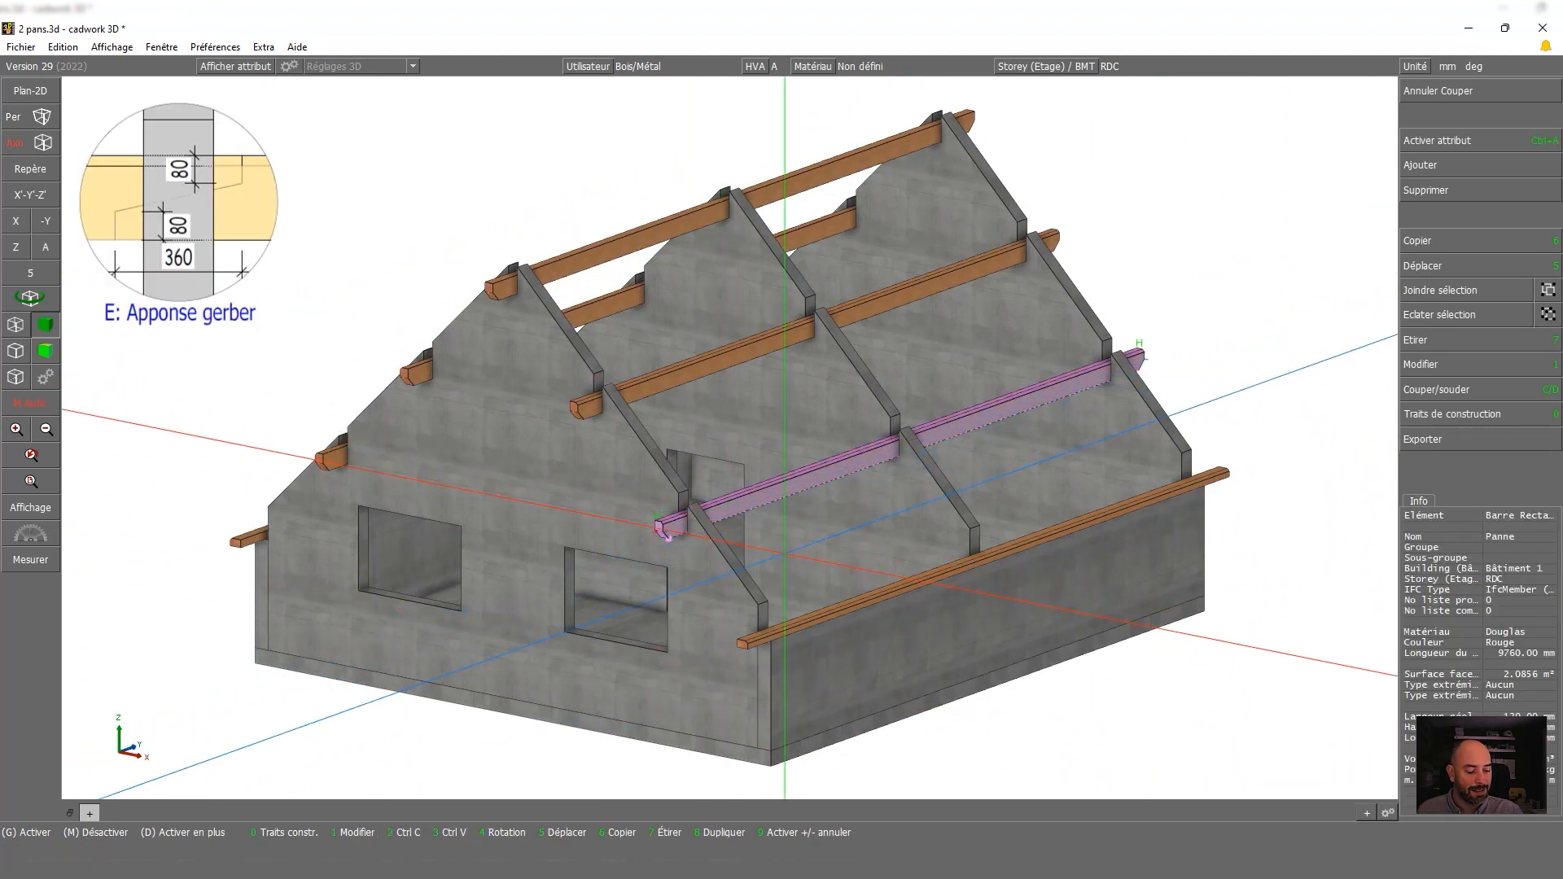
{"action": "key", "text": "1"}
{"action": "key", "text": "n"}
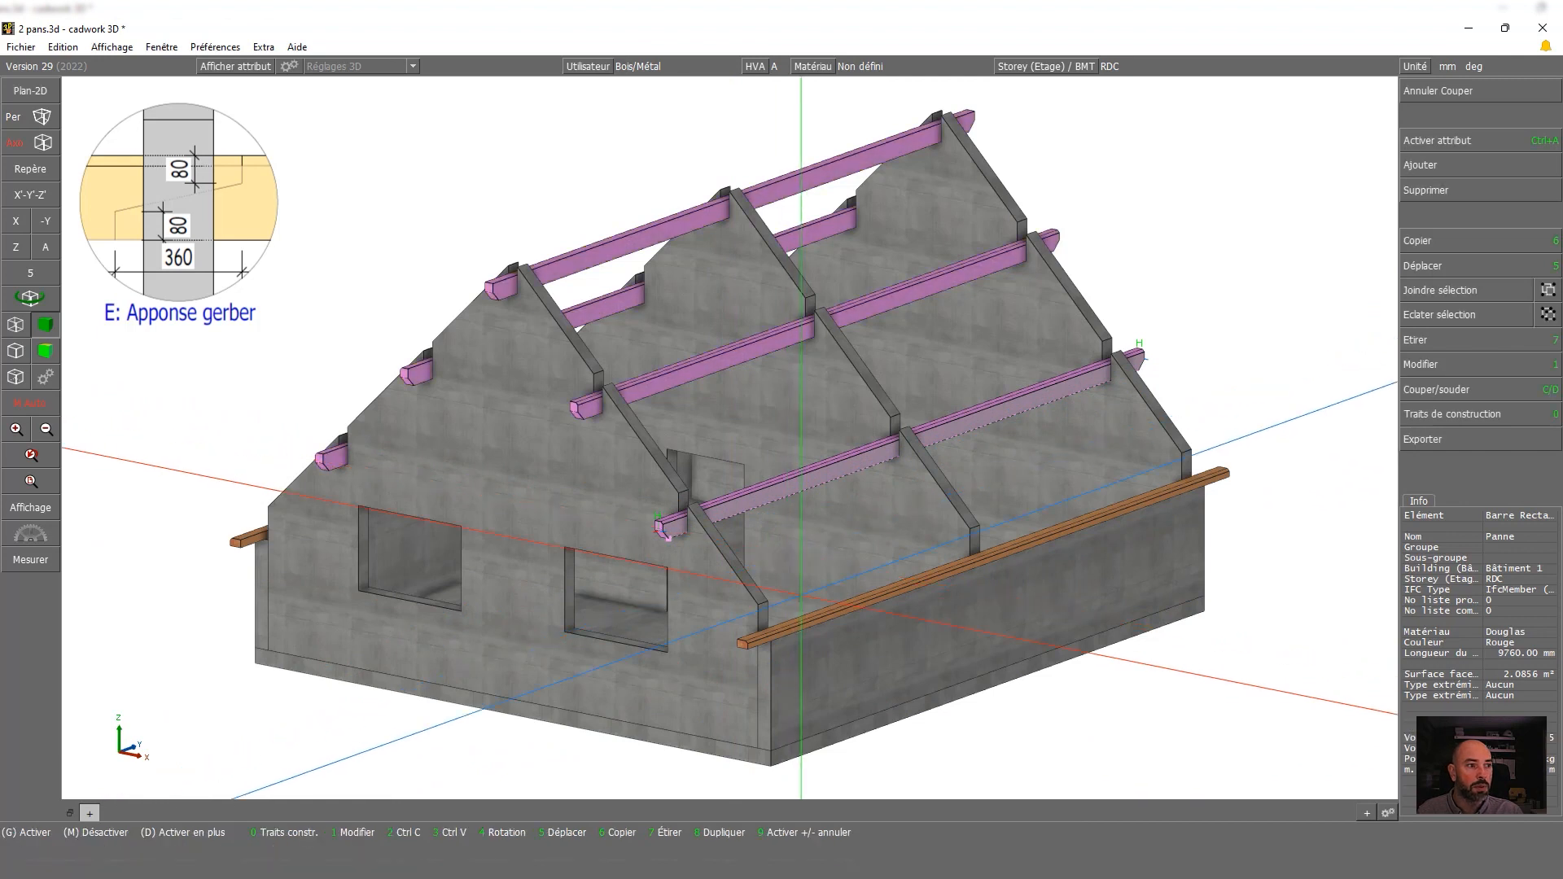
{"action": "left_click", "coordinate": [1433, 389]}
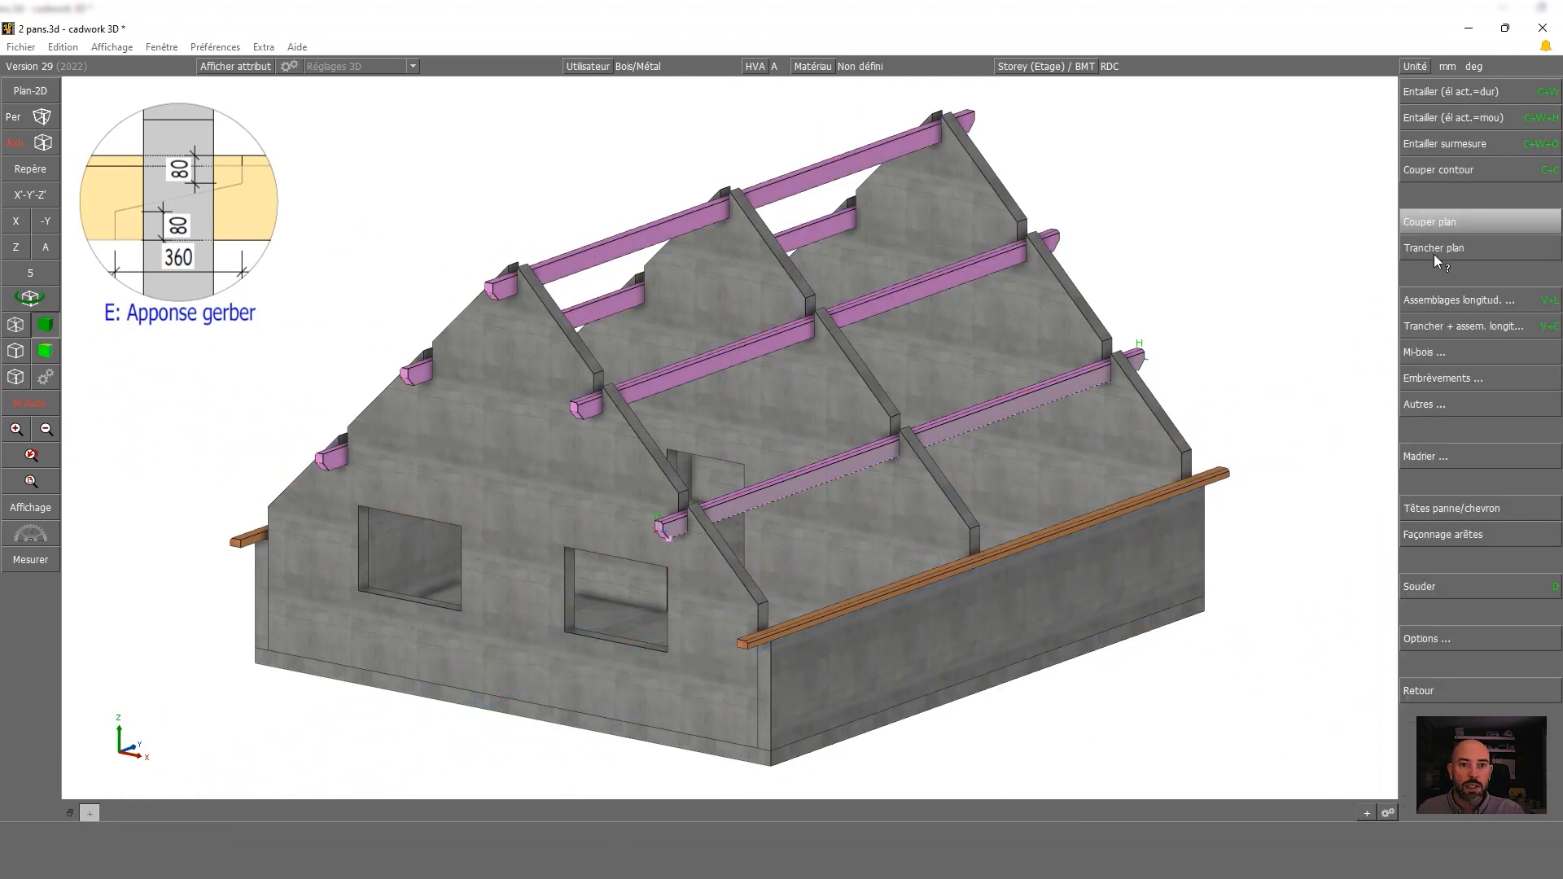
{"action": "left_click", "coordinate": [1460, 351]}
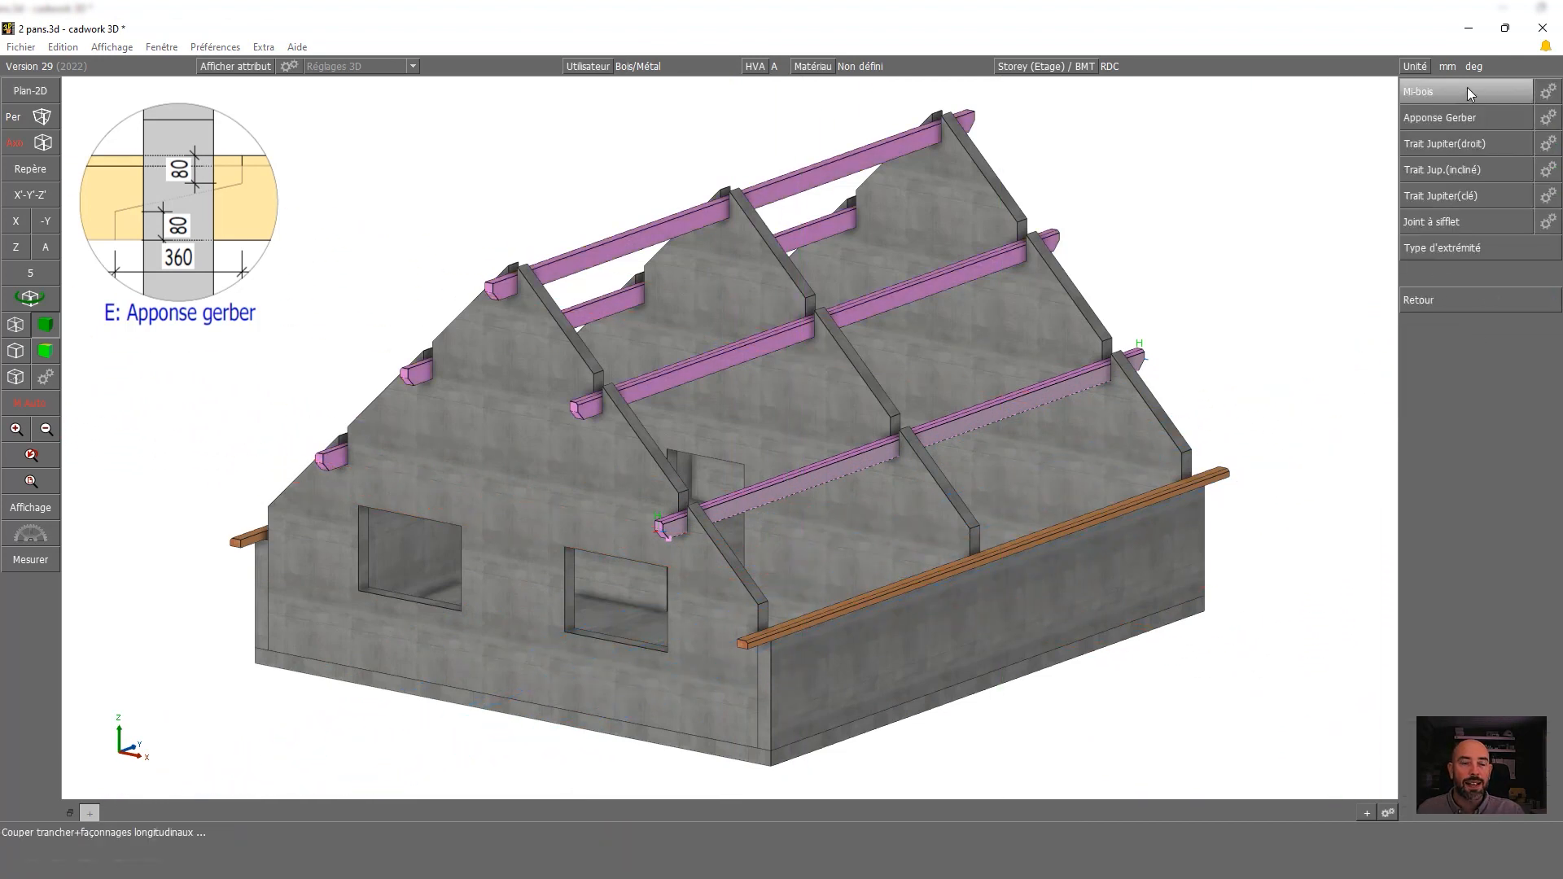
{"action": "mouse_move", "coordinate": [1467, 86]}
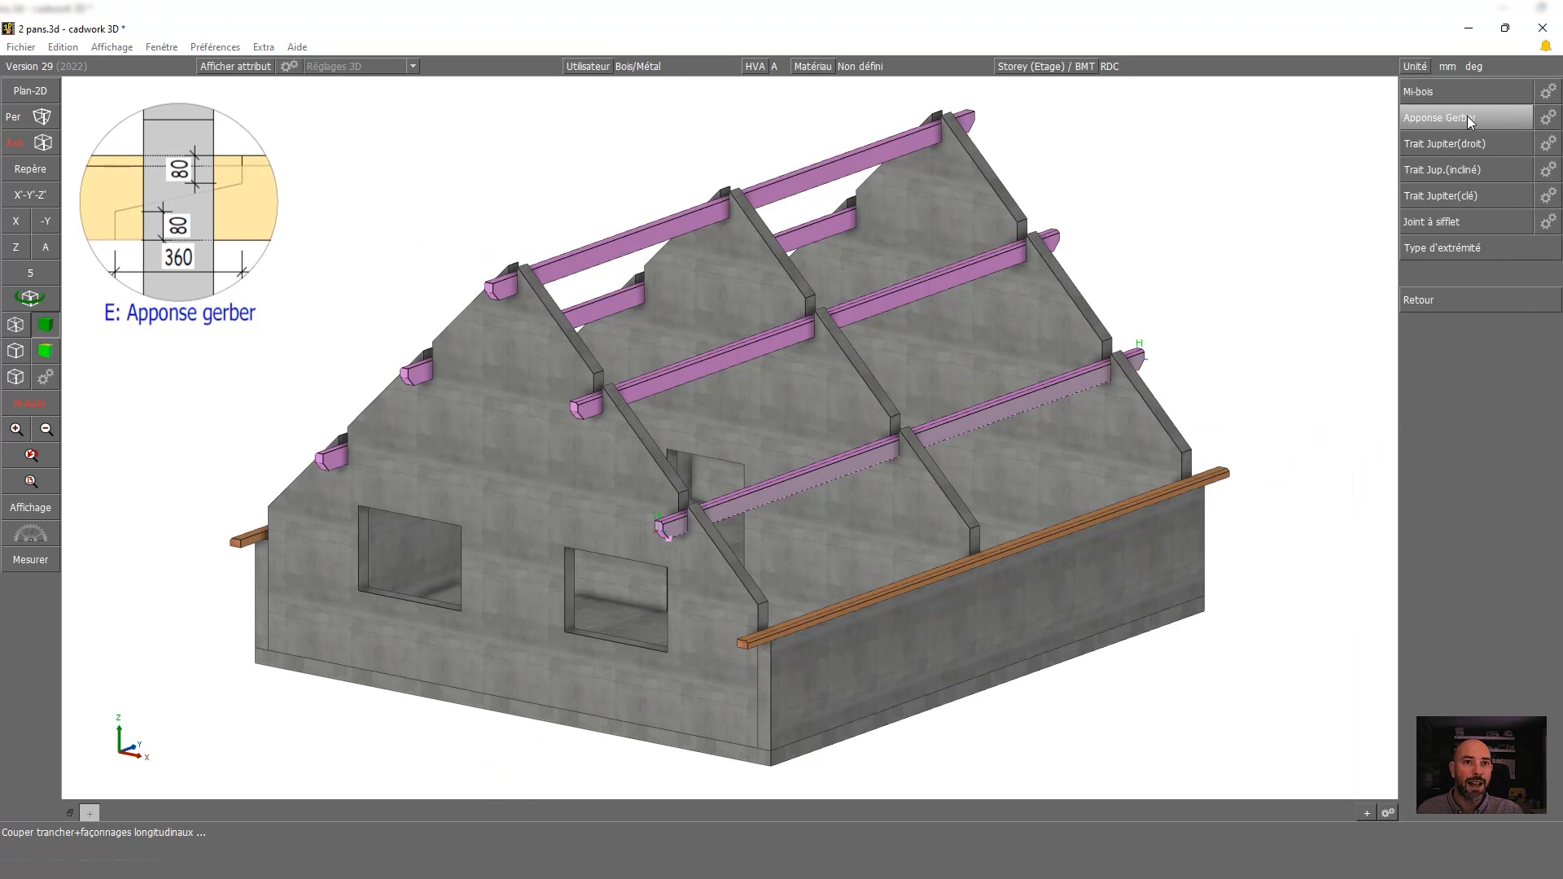
{"action": "left_click", "coordinate": [1467, 117]}
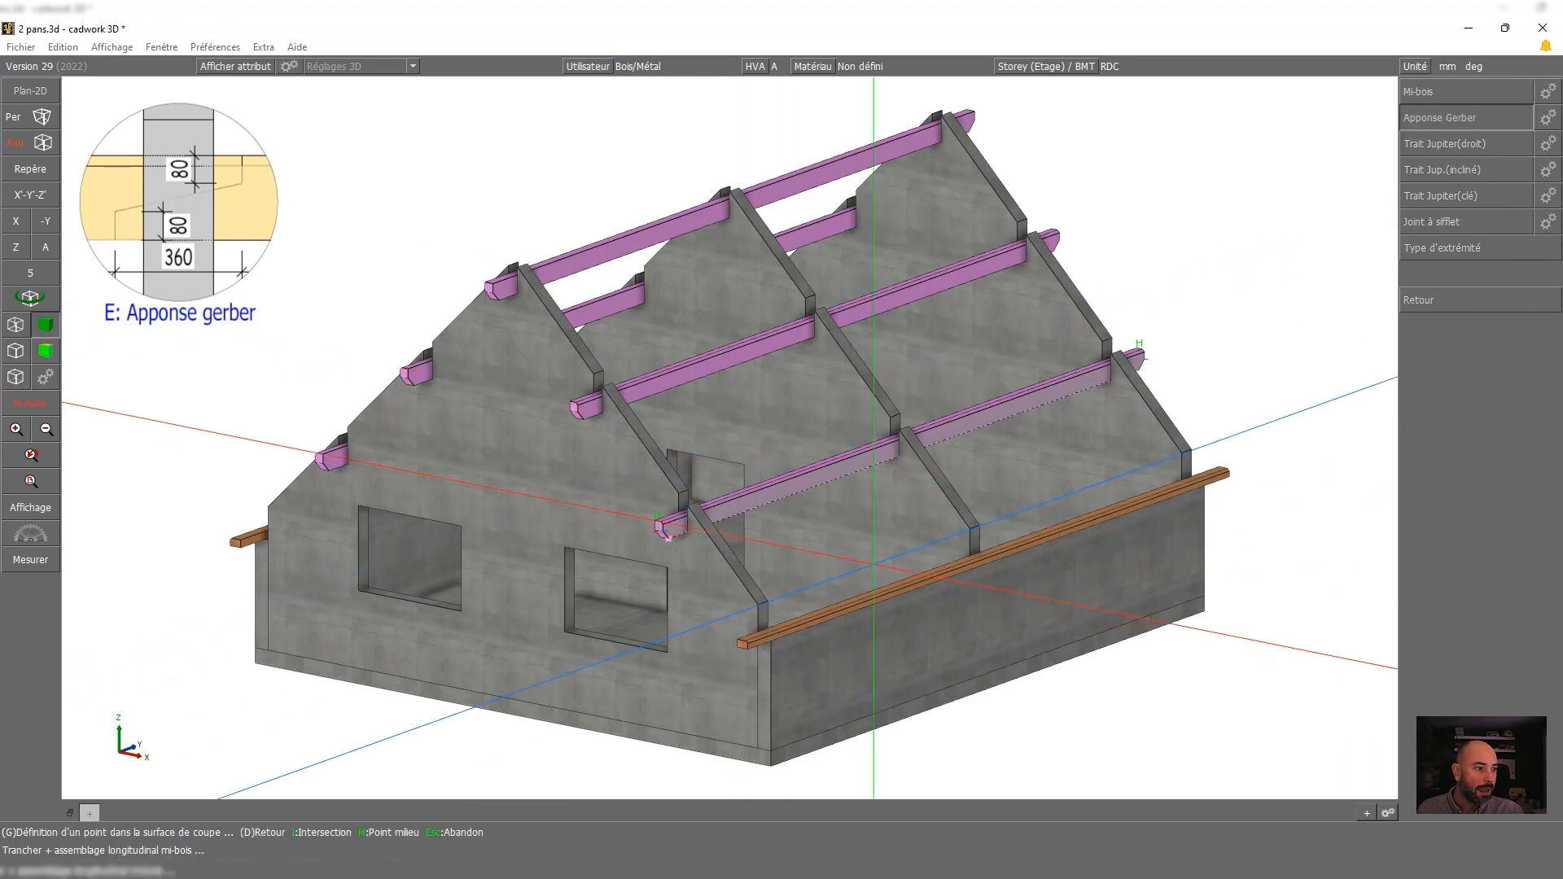
{"action": "key", "text": "m"}
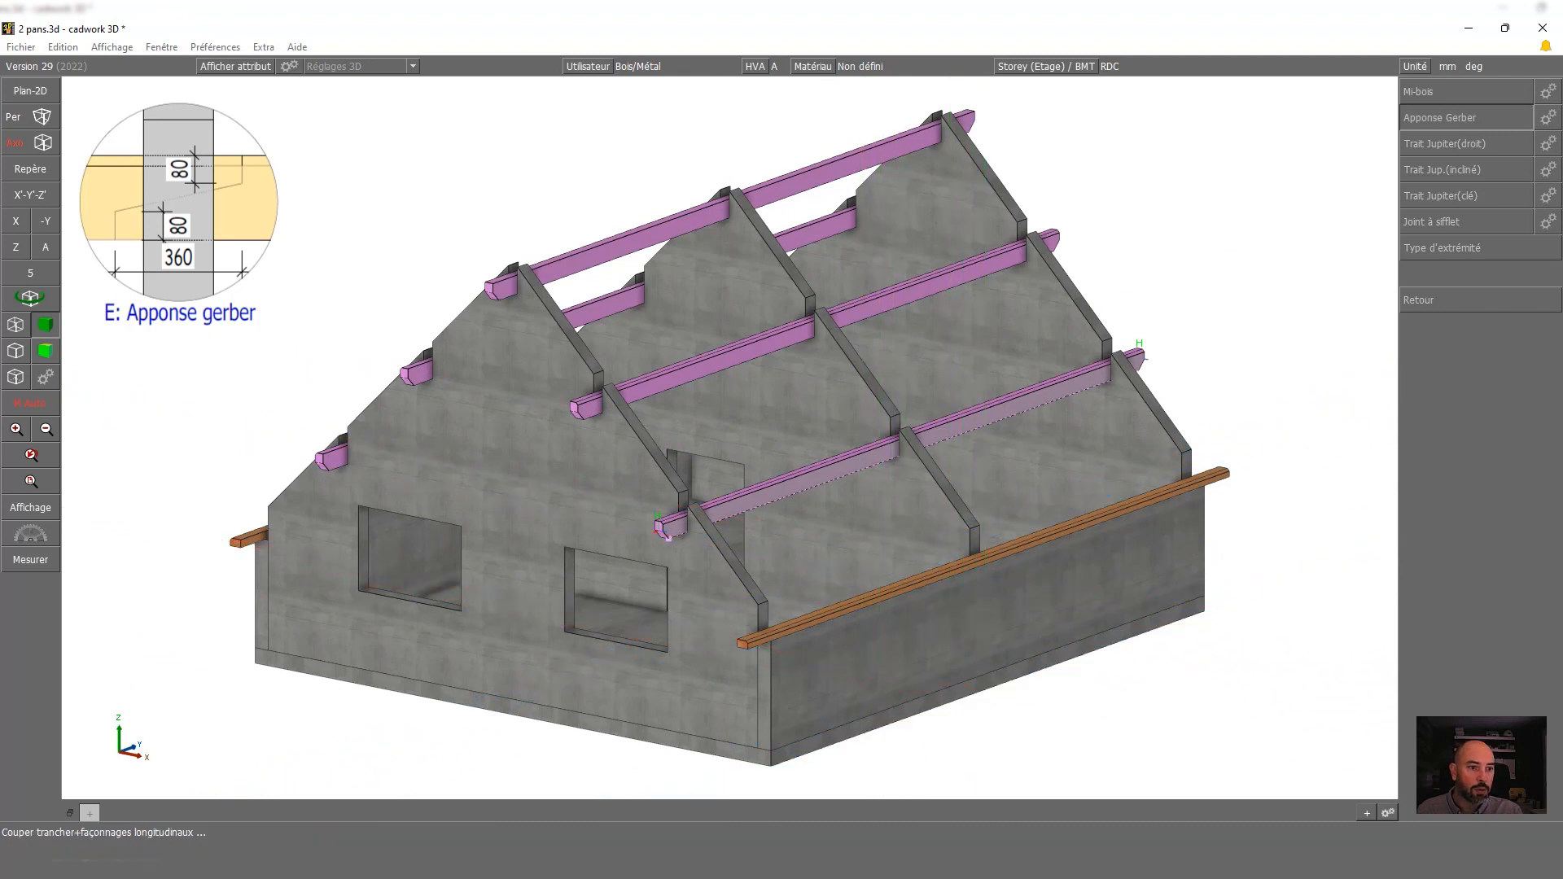
{"action": "left_click", "coordinate": [986, 688]}
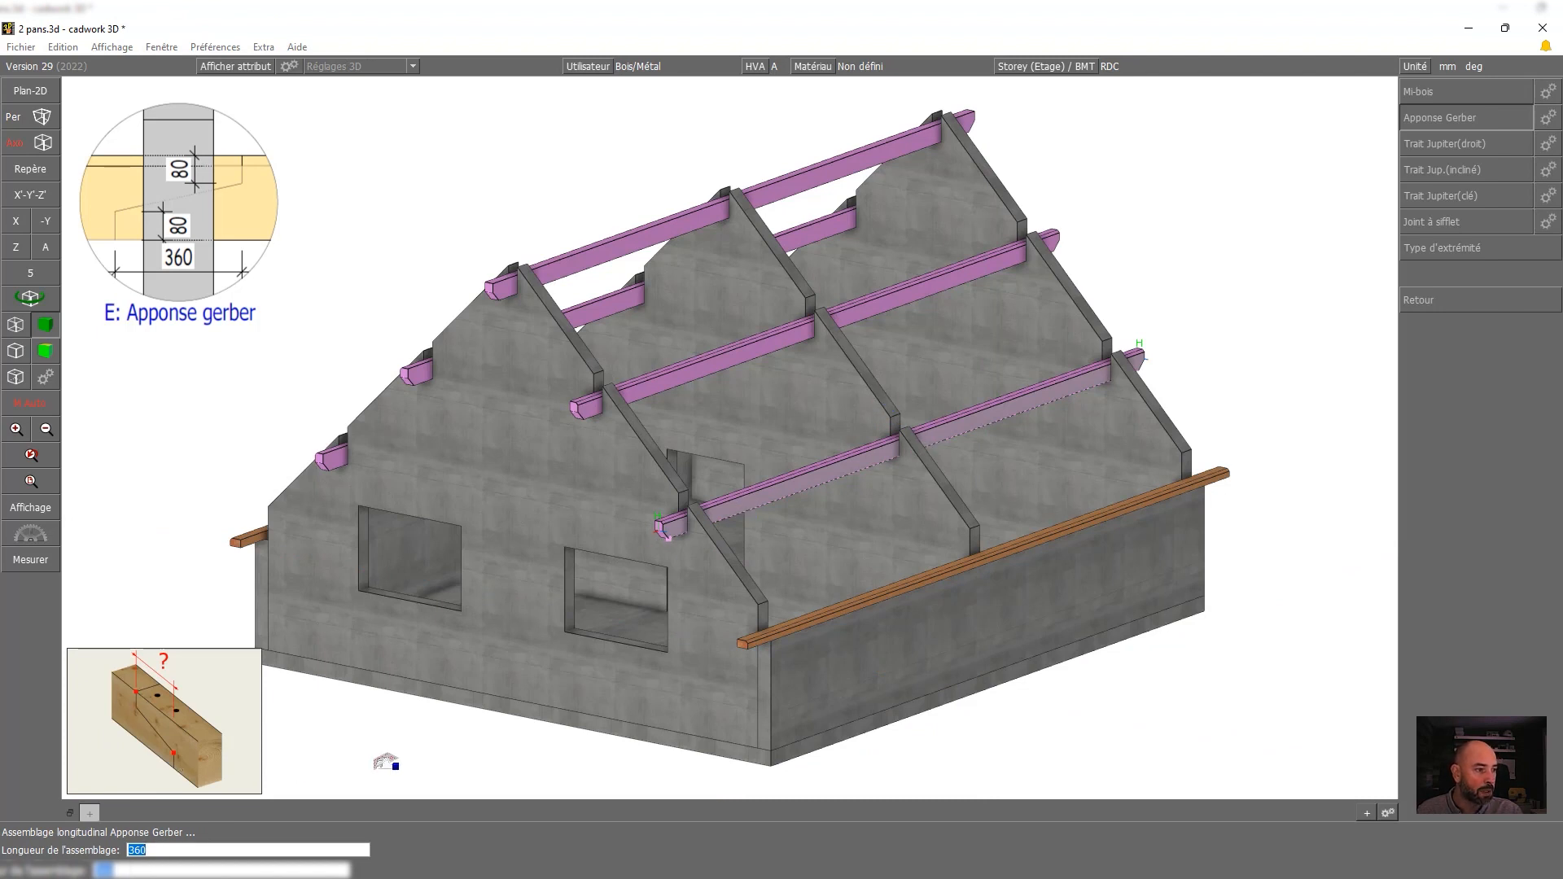
{"action": "key", "text": "Return"}
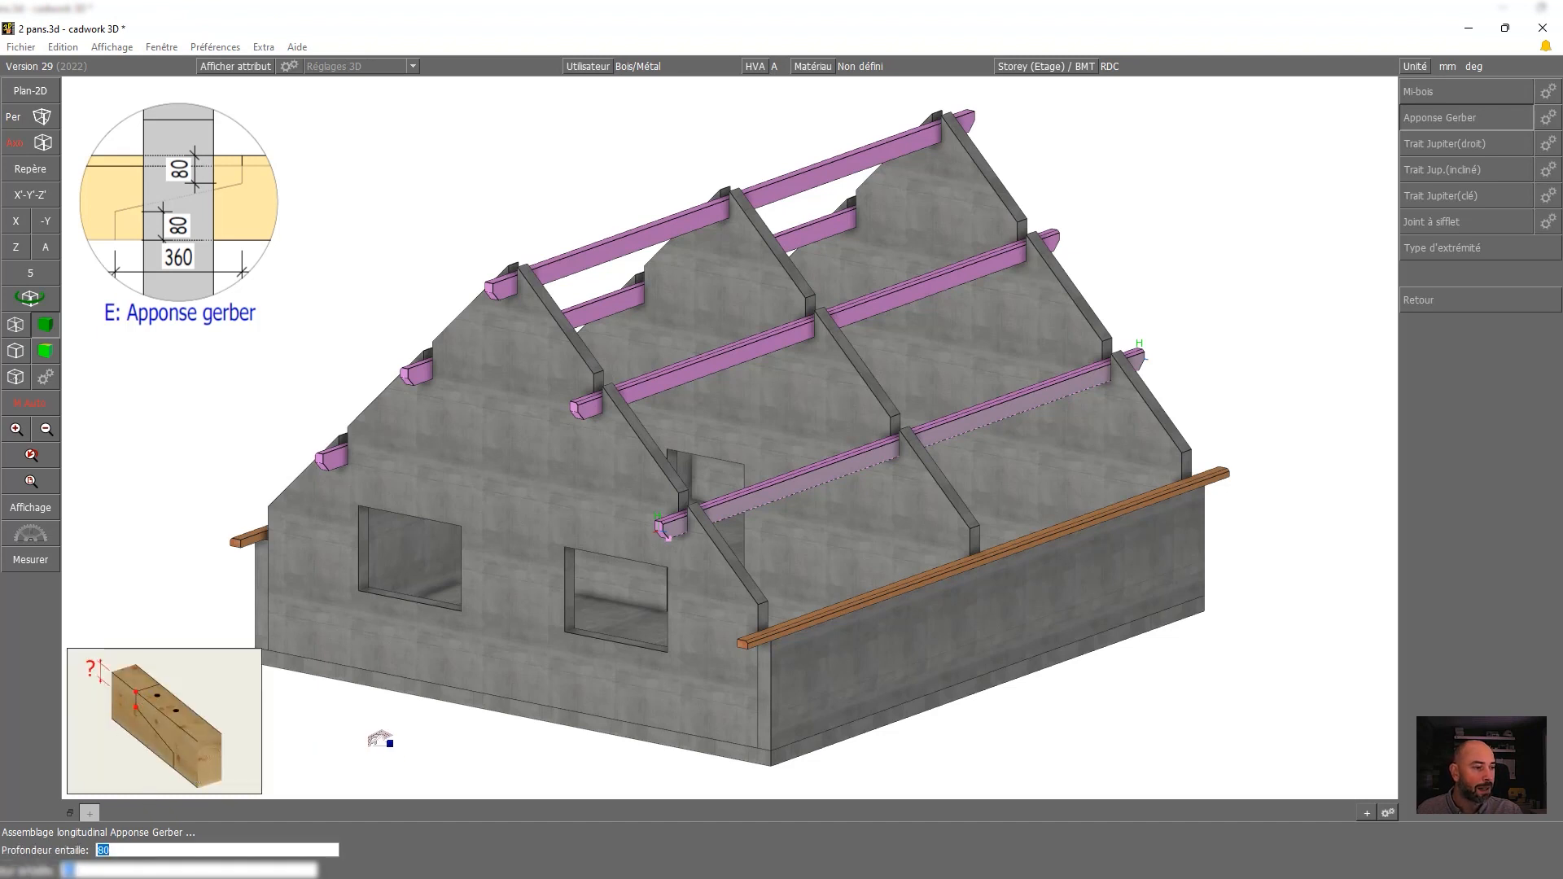
{"action": "key", "text": "Return"}
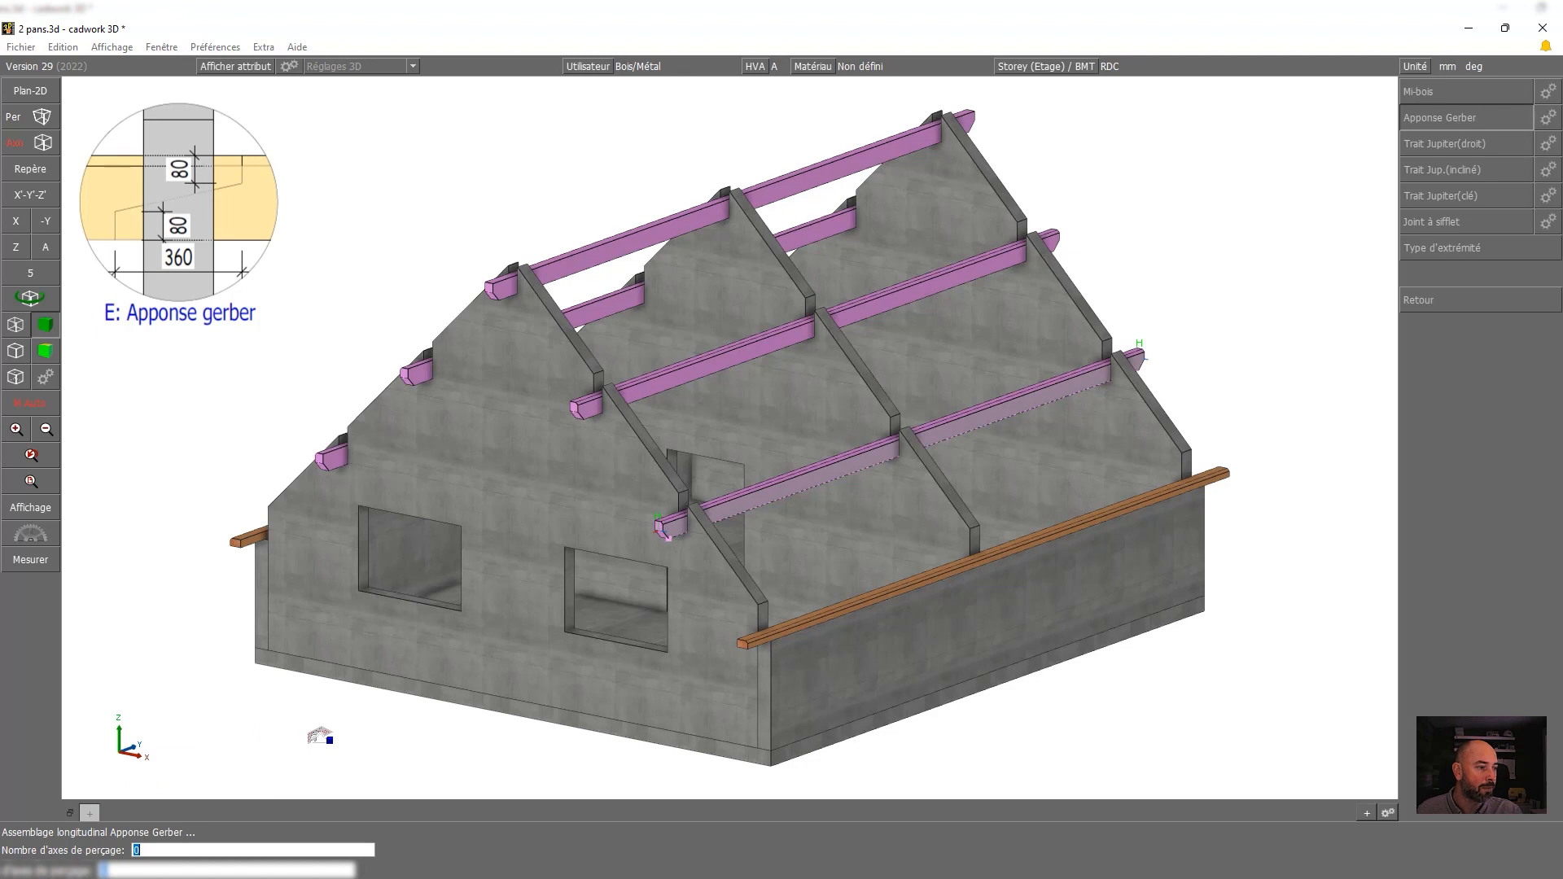
Apply the Apponse Gerber joint to the ridge and intermediate purlins with 0 drilling axes, and check it in wireframe
{"action": "key", "text": "Return"}
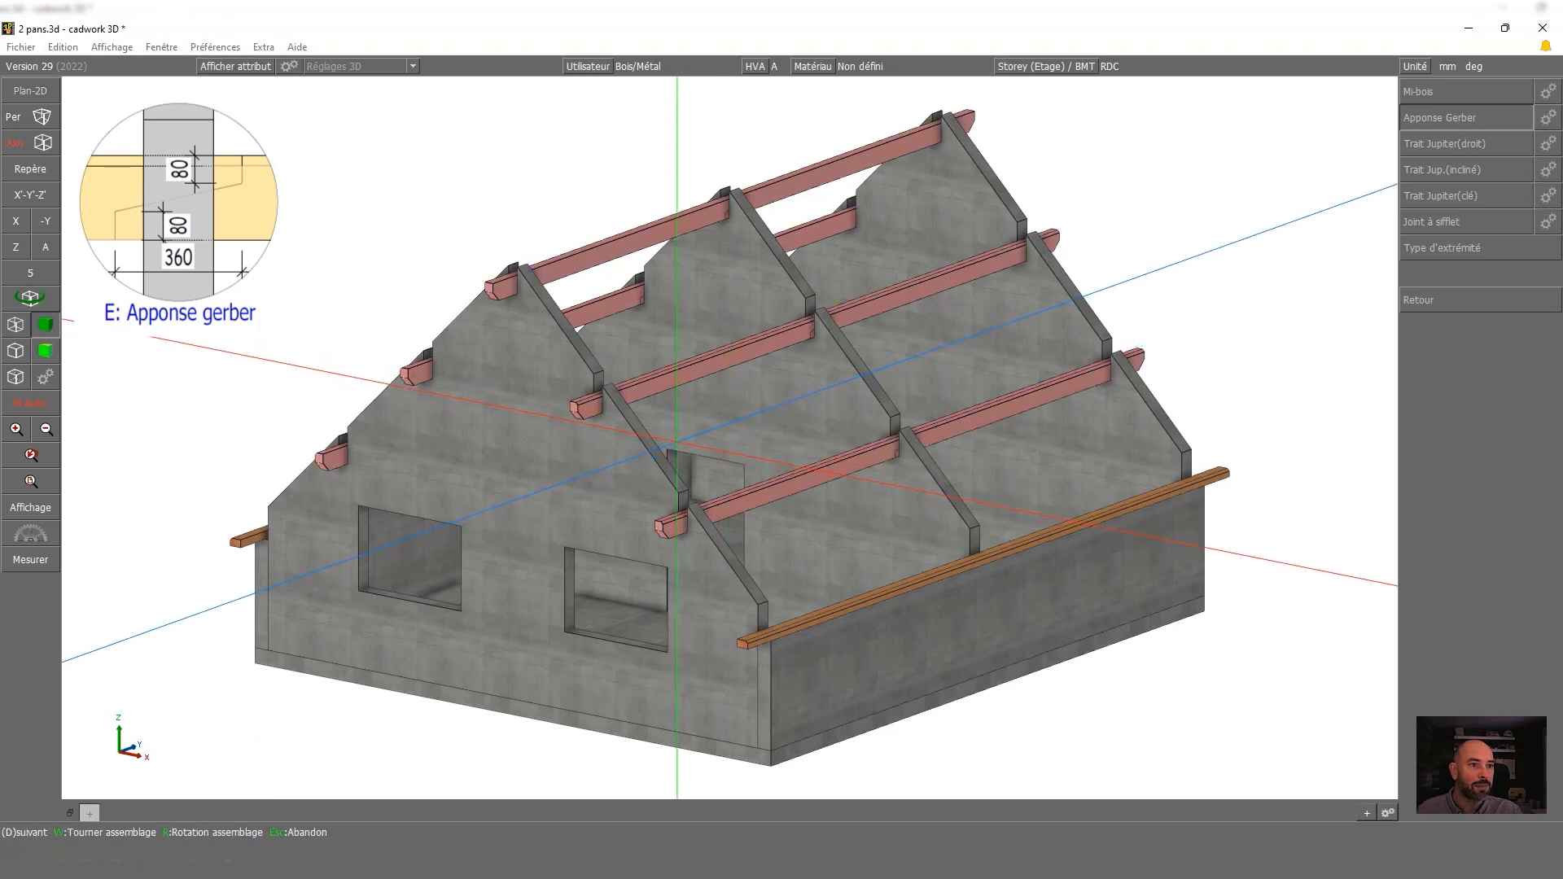
{"action": "left_click", "coordinate": [15, 324]}
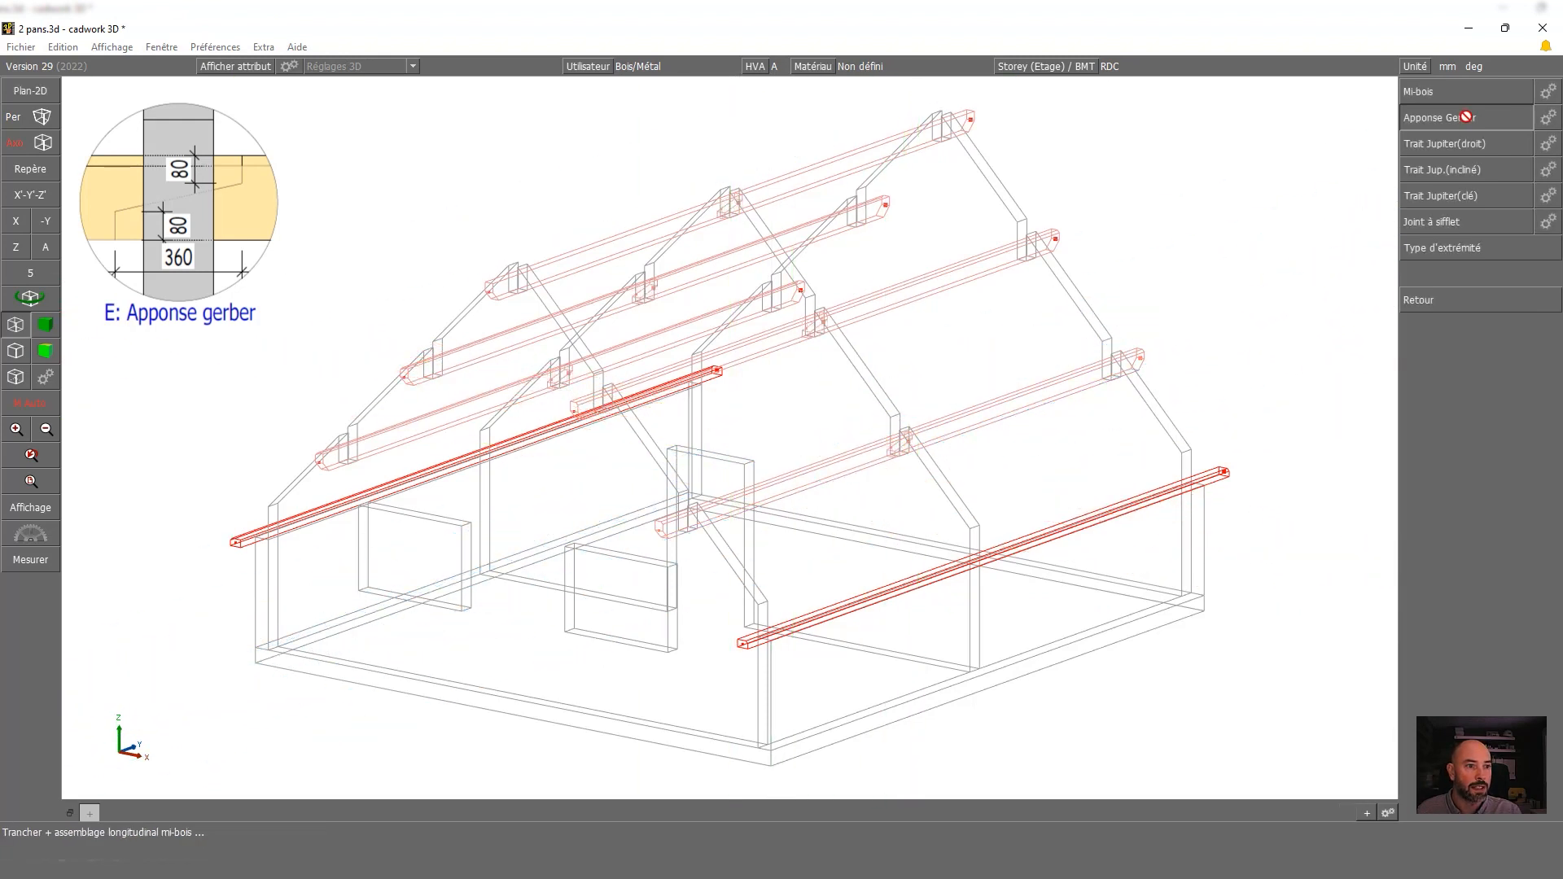
{"action": "right_click", "coordinate": [1228, 264]}
{"action": "middle_click", "coordinate": [729, 335]}
{"action": "left_click", "coordinate": [1418, 300]}
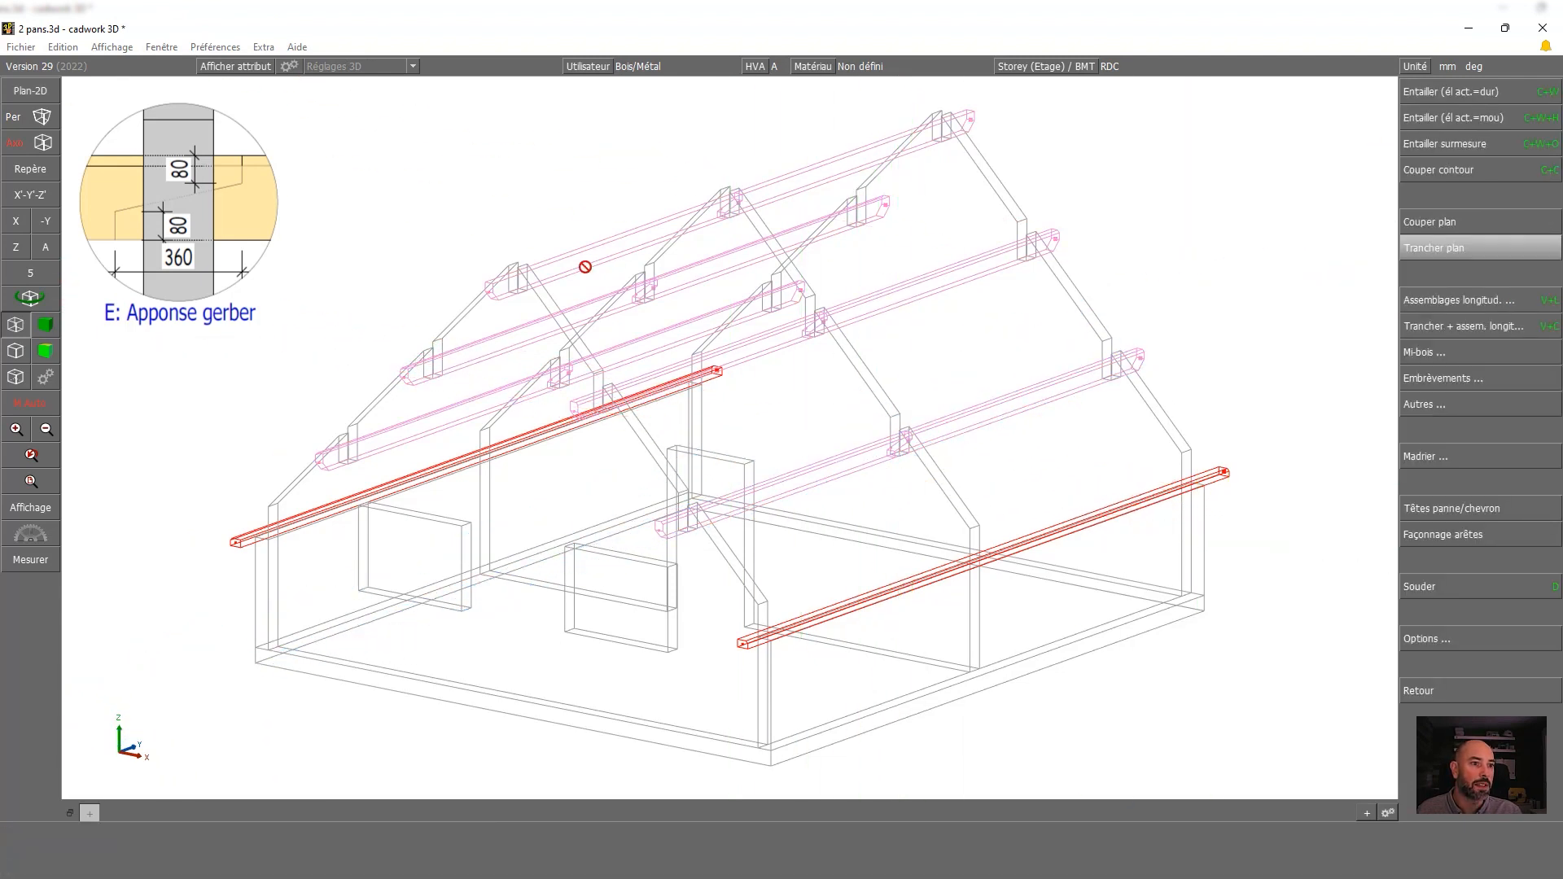
{"action": "middle_click", "coordinate": [585, 266]}
{"action": "middle_click", "coordinate": [341, 244]}
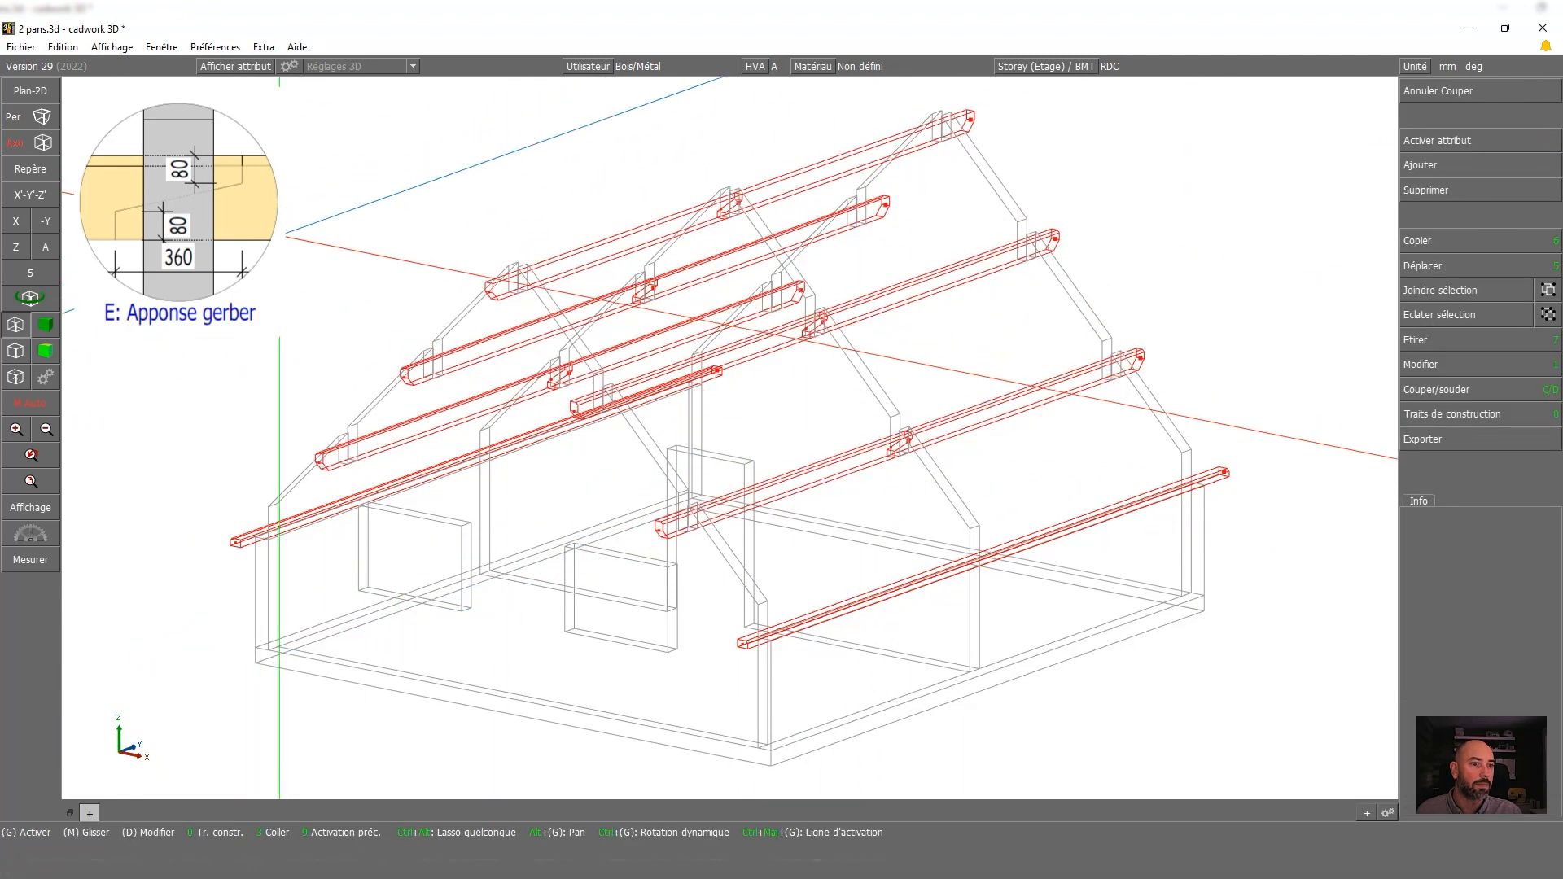
{"action": "left_click", "coordinate": [46, 325]}
Split both eaves purlins at the midpoint of the side wall with a Joint à sifflet 100 mm long and 0 drilling axes
{"action": "left_click", "coordinate": [748, 641]}
{"action": "left_click", "coordinate": [249, 537]}
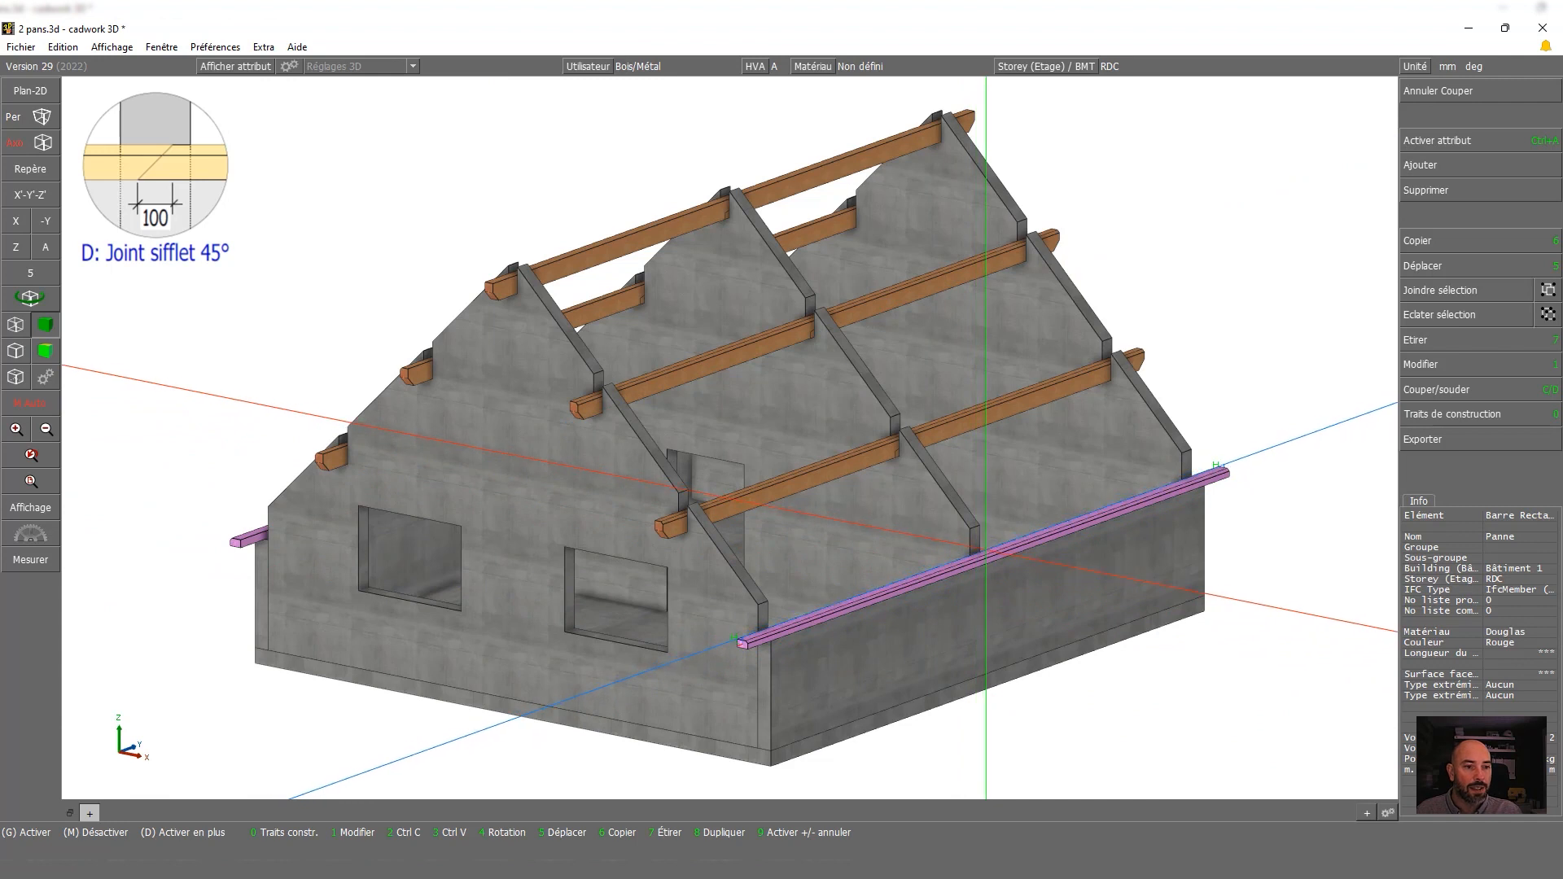
{"action": "left_click", "coordinate": [1462, 388]}
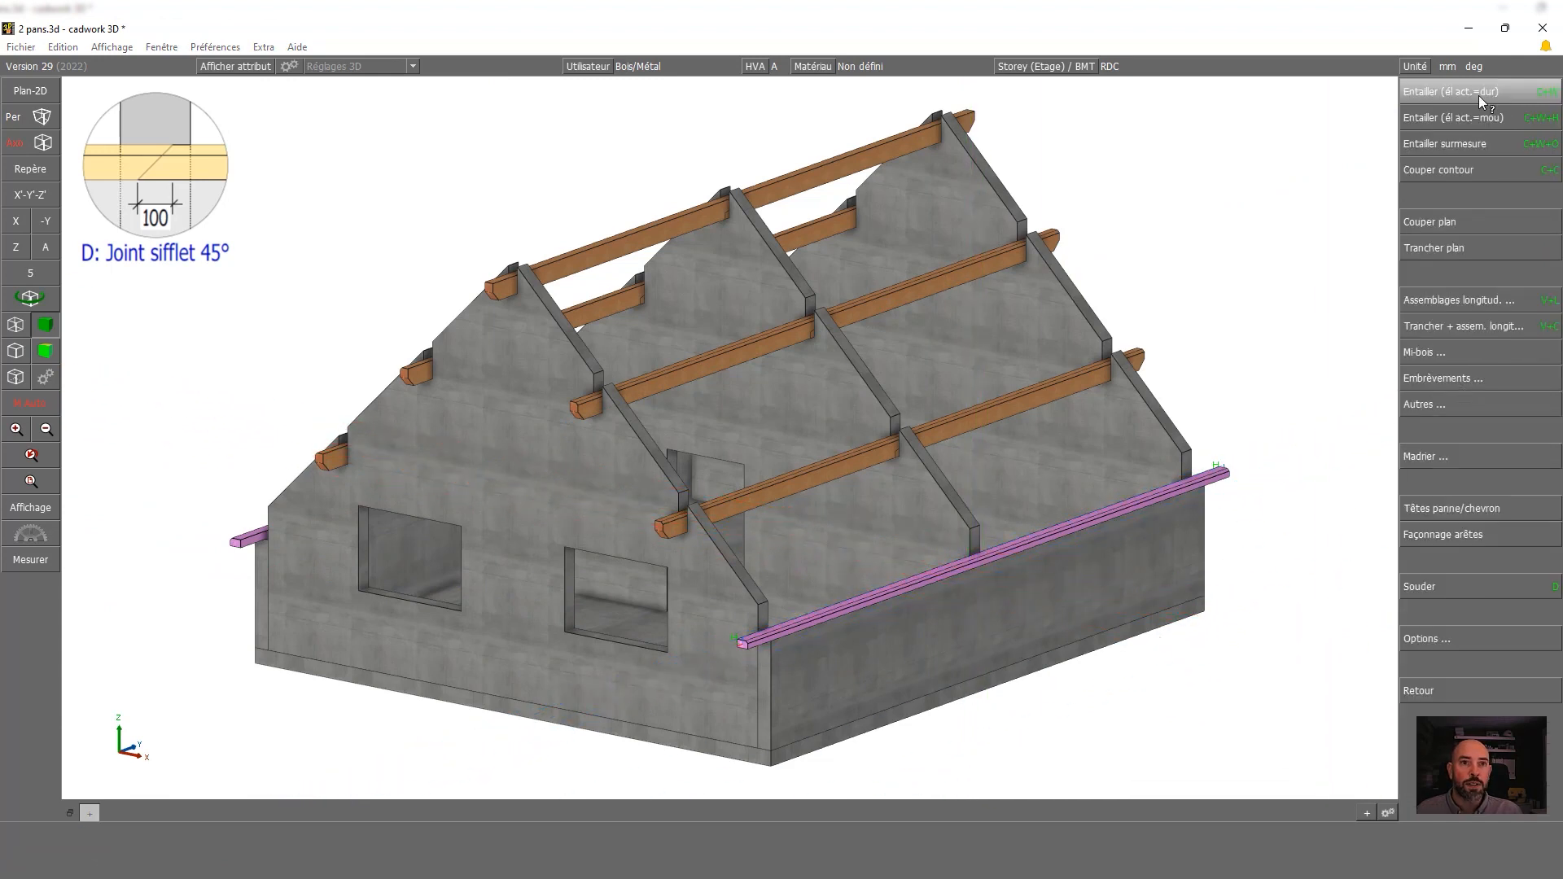
{"action": "left_click", "coordinate": [1460, 325]}
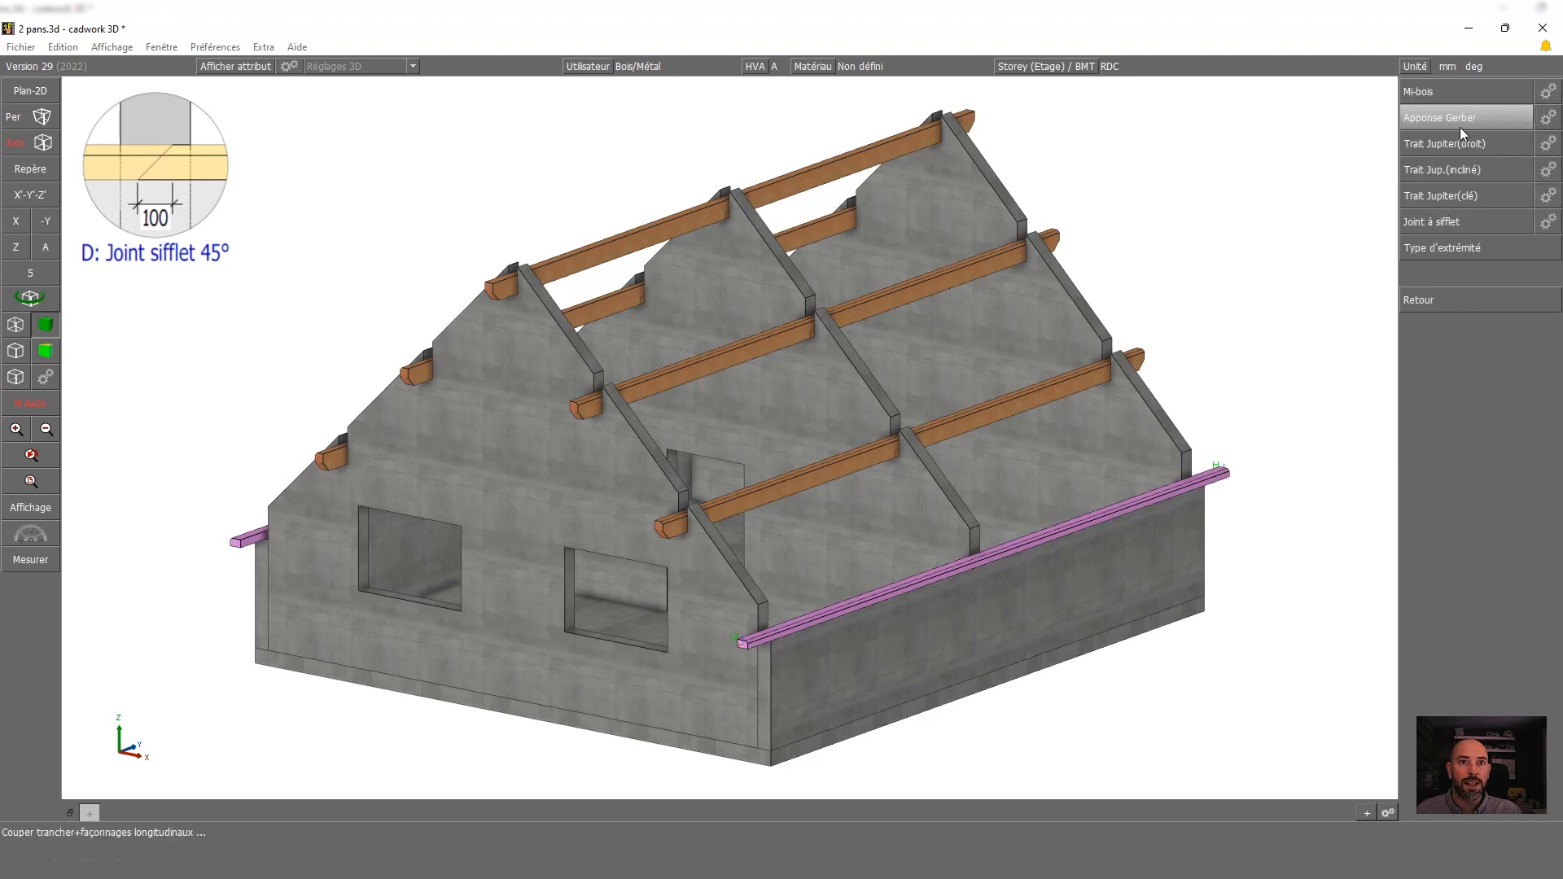
{"action": "left_click", "coordinate": [1450, 221]}
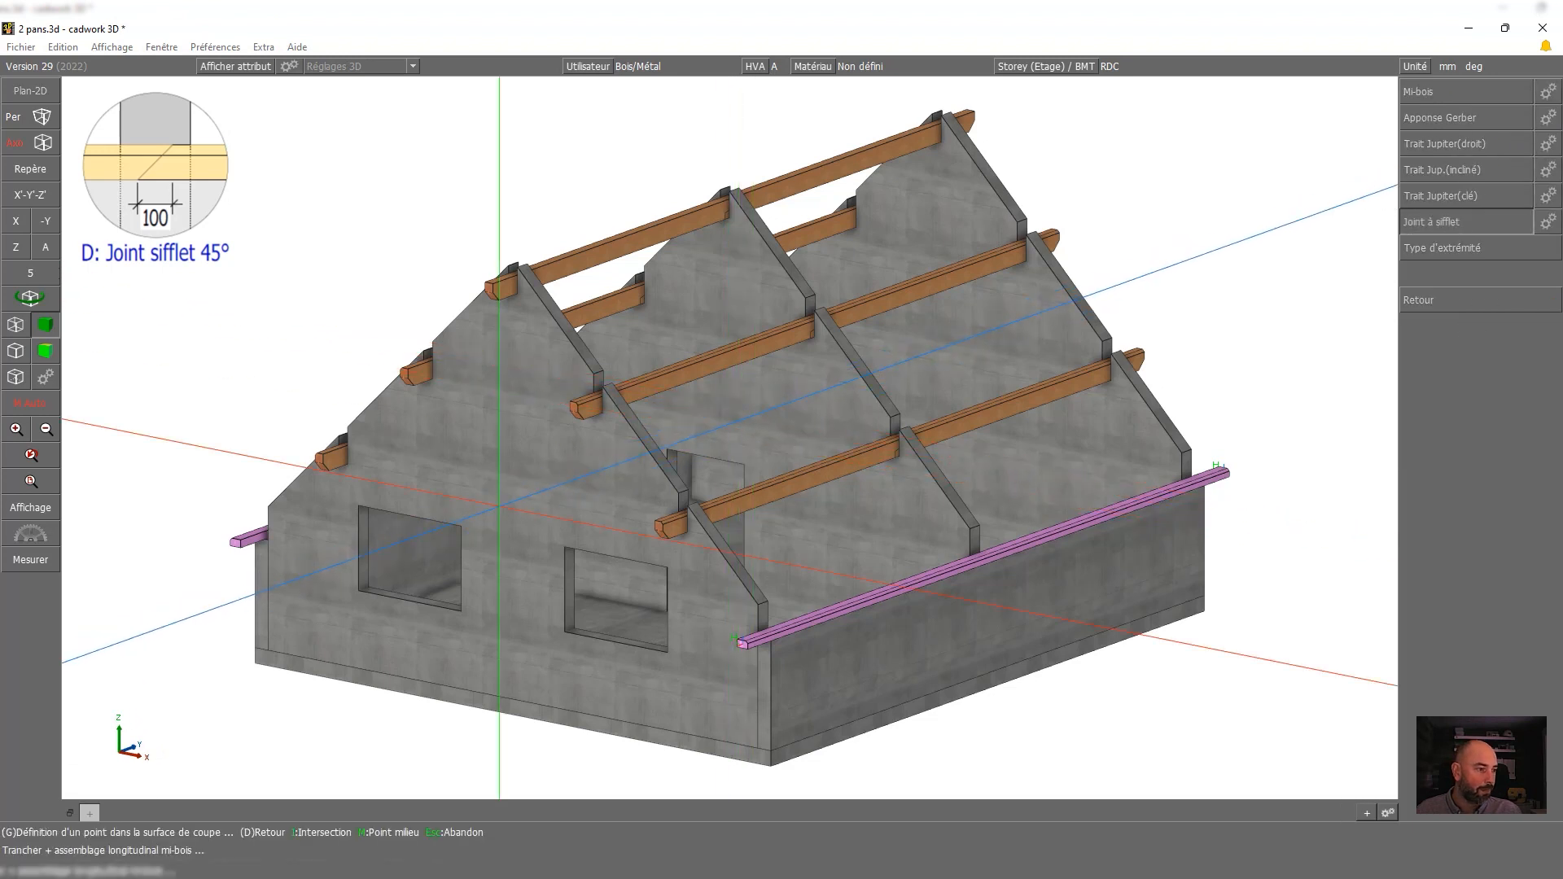
{"action": "key", "text": "m"}
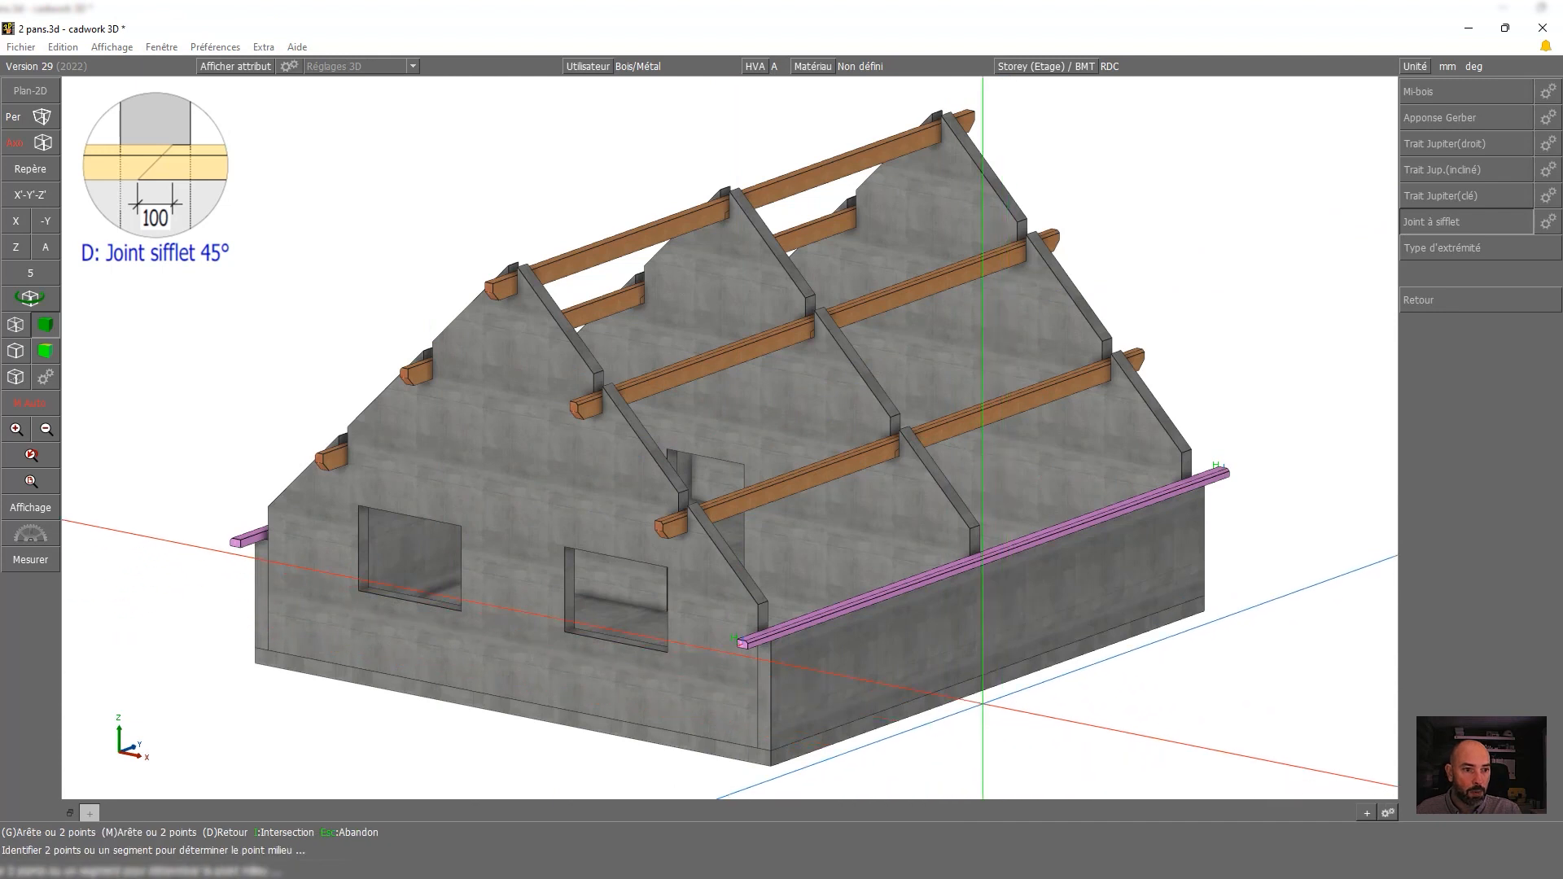
{"action": "left_click", "coordinate": [975, 694]}
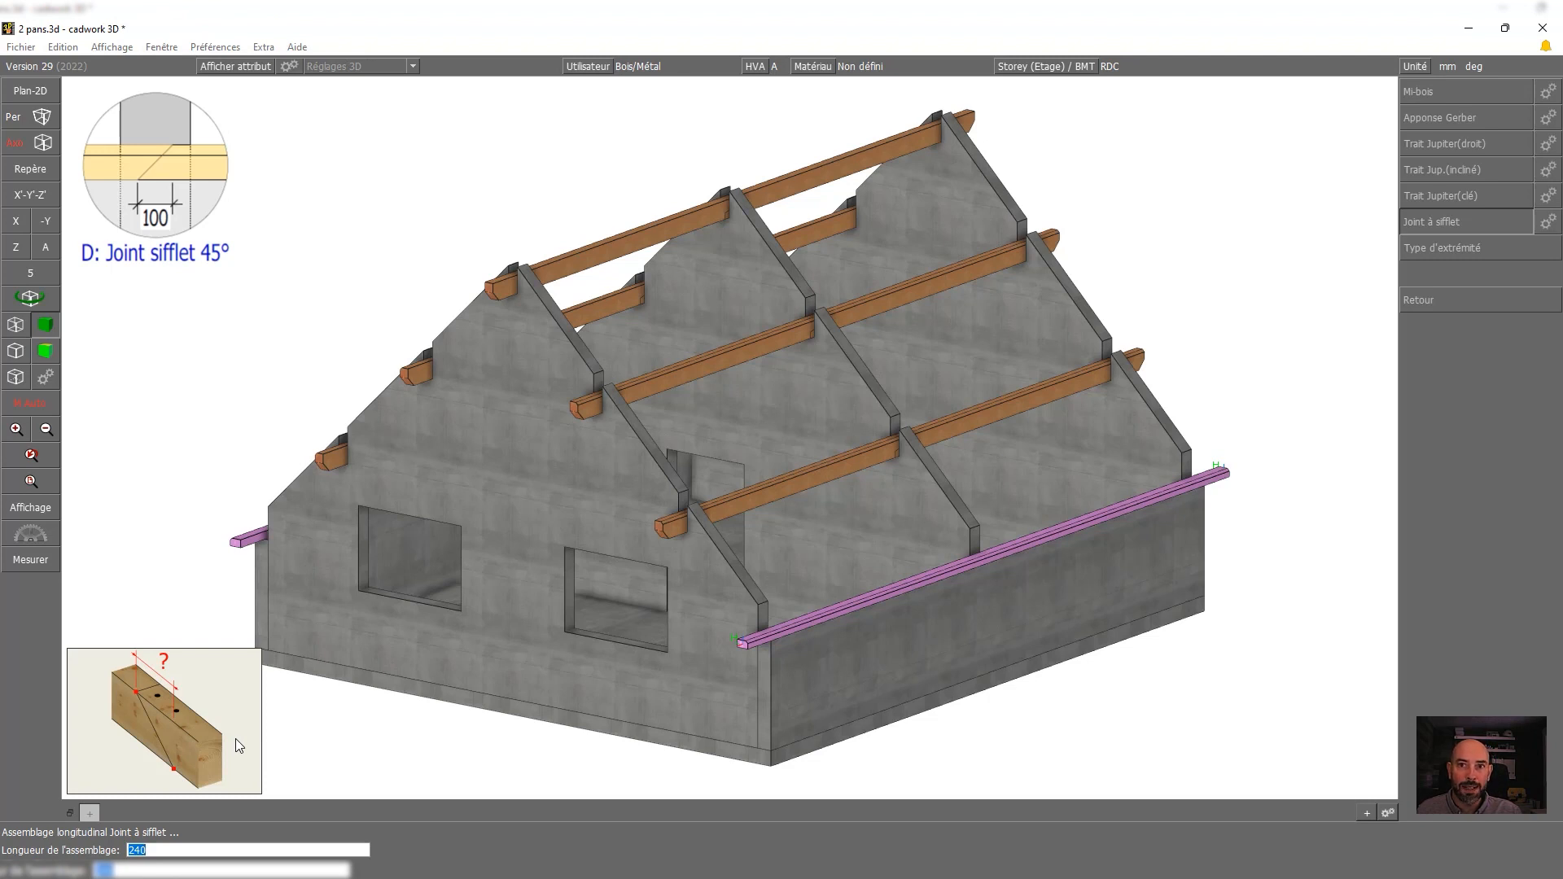
{"action": "type", "text": "100"}
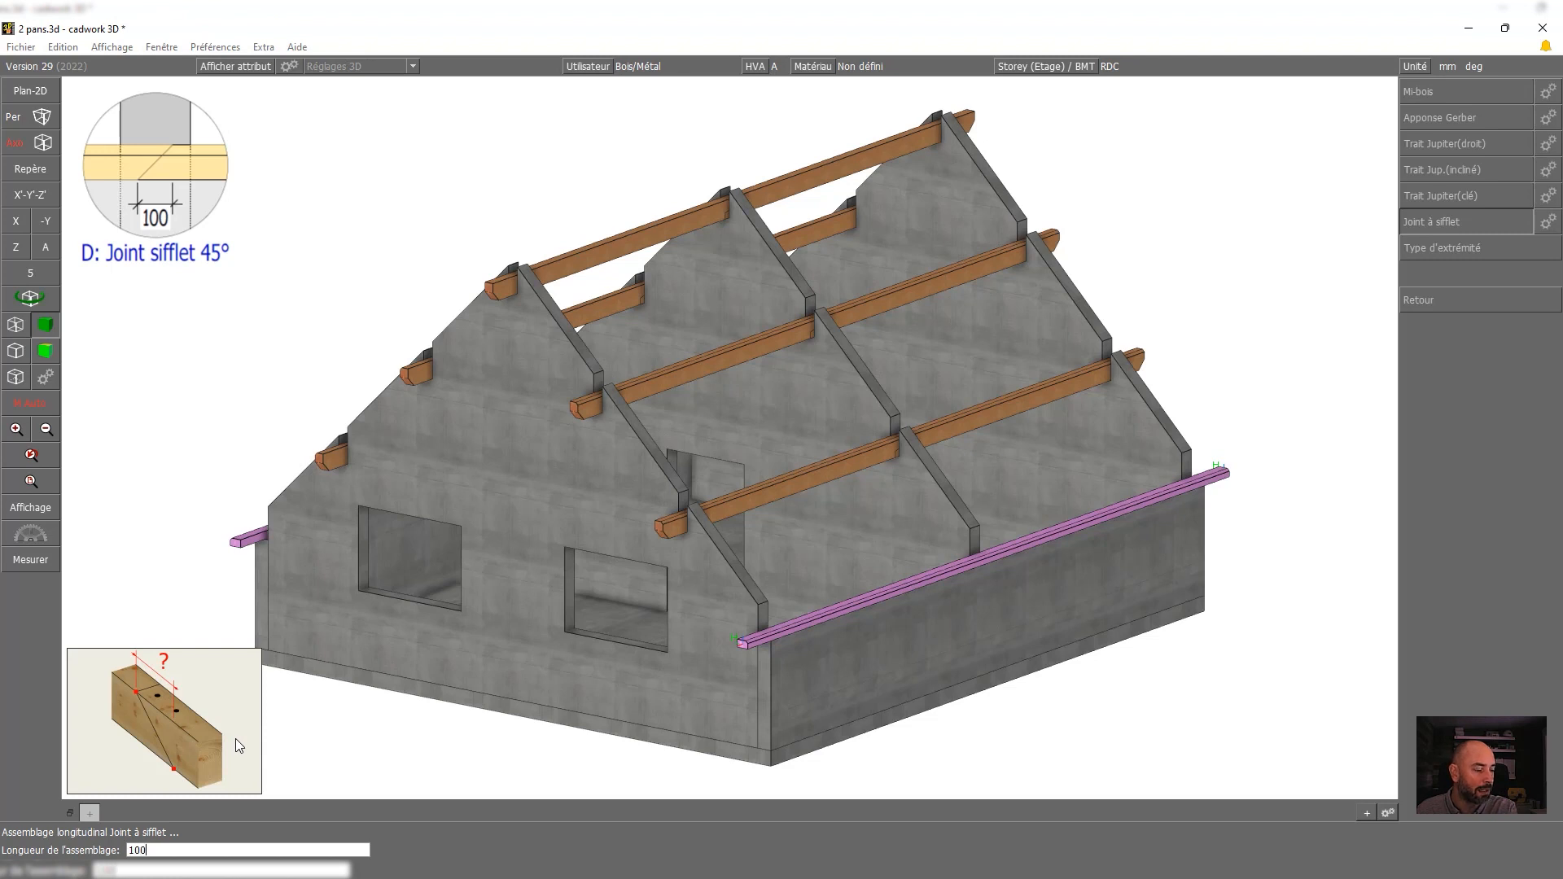
{"action": "key", "text": "Return"}
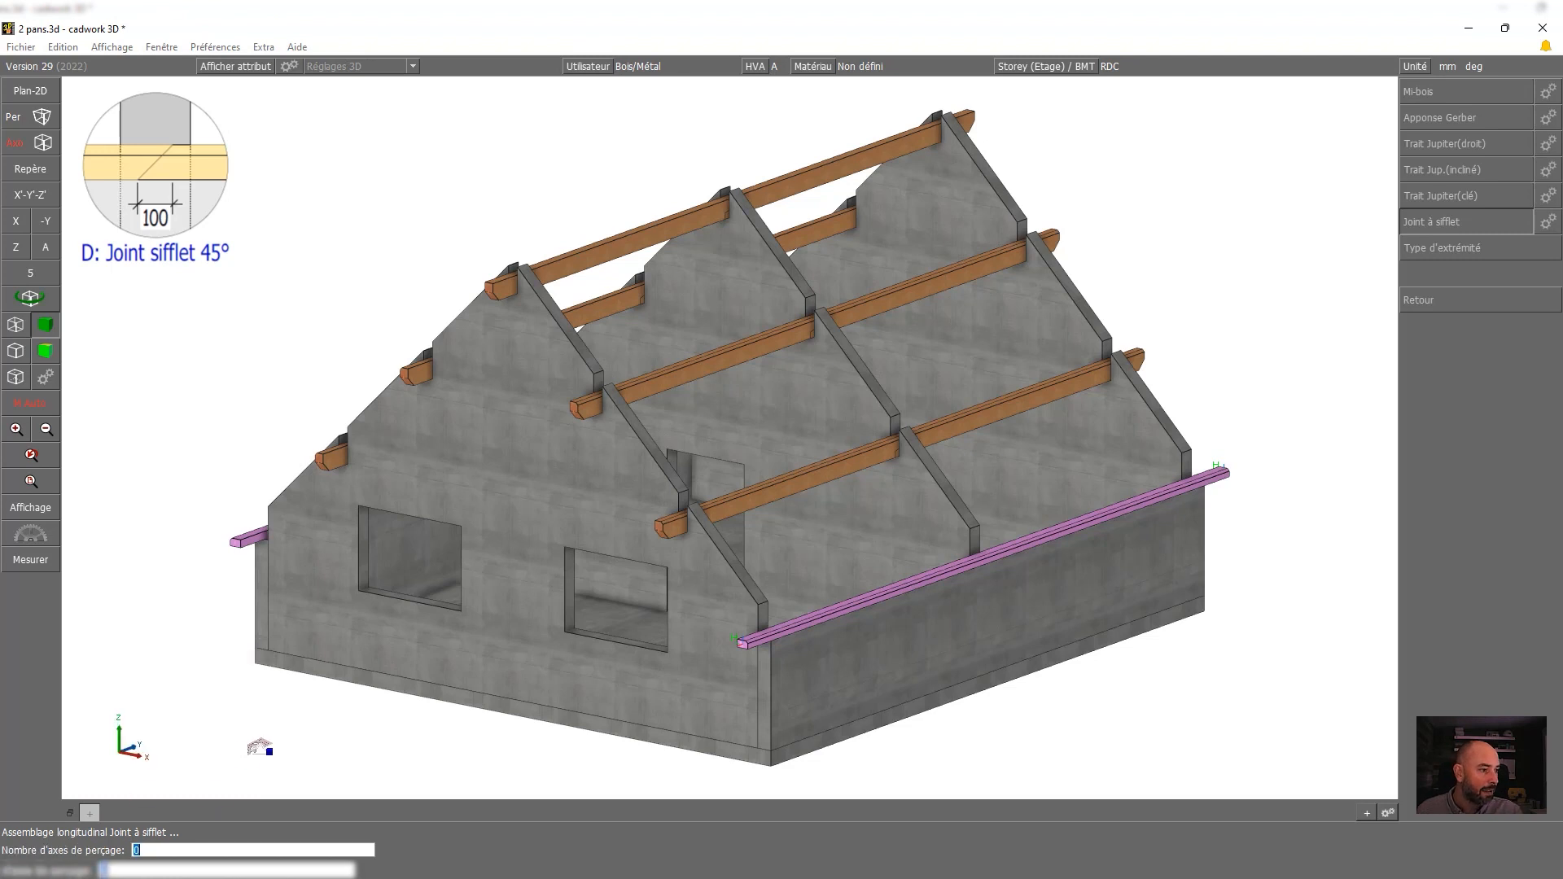
{"action": "key", "text": "Return"}
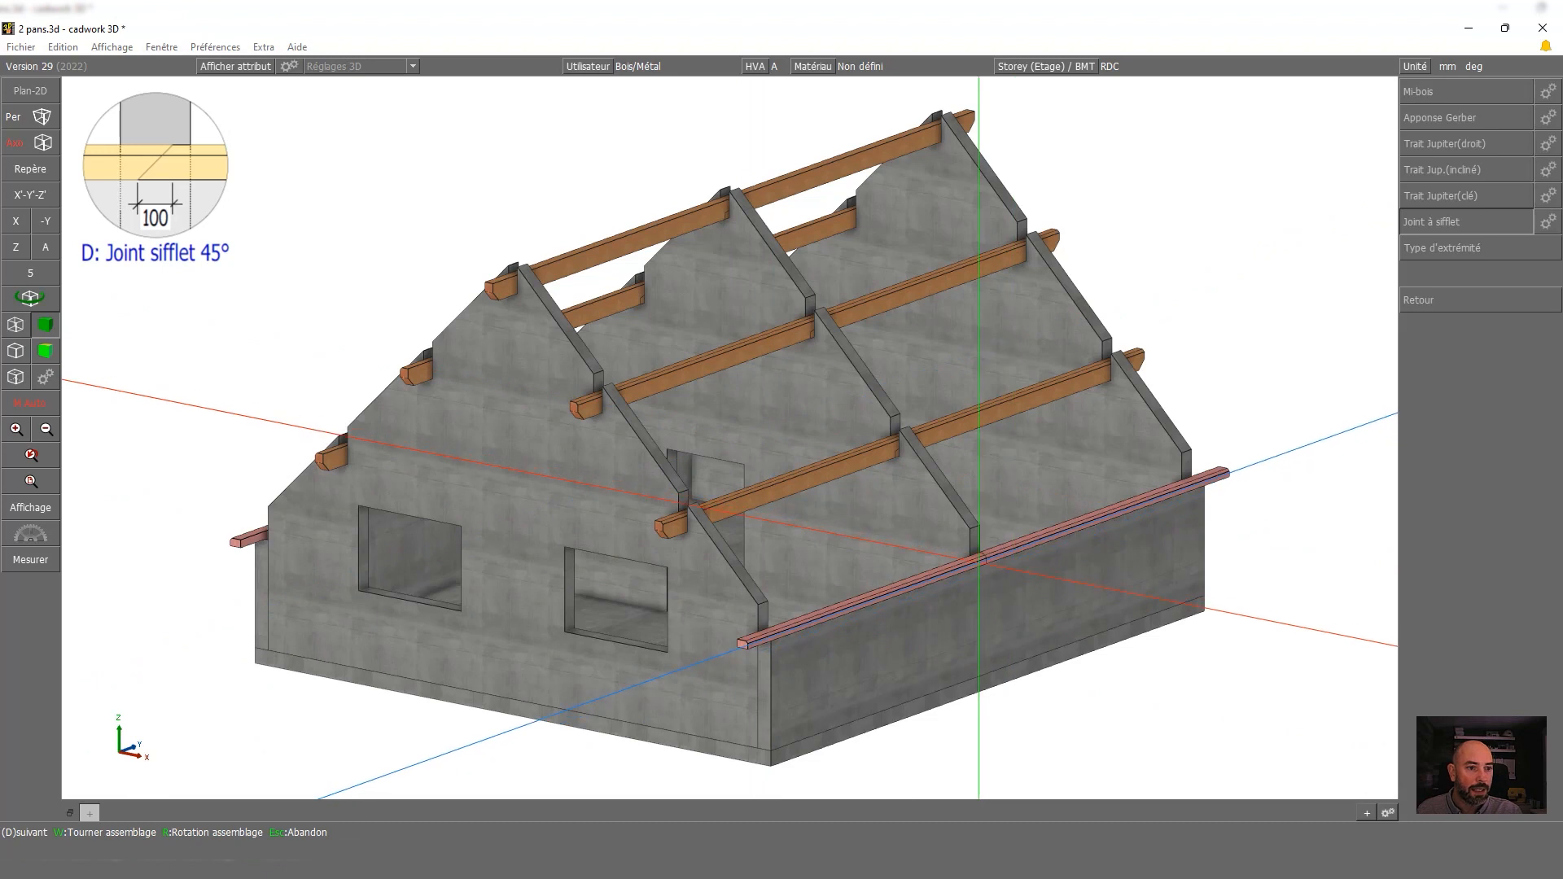
Check the scarf joint on the eaves purlin in close-up and side view, accept it and deselect the purlins
{"action": "scroll", "coordinate": [983, 555], "scroll_direction": "up", "scroll_amount": 5}
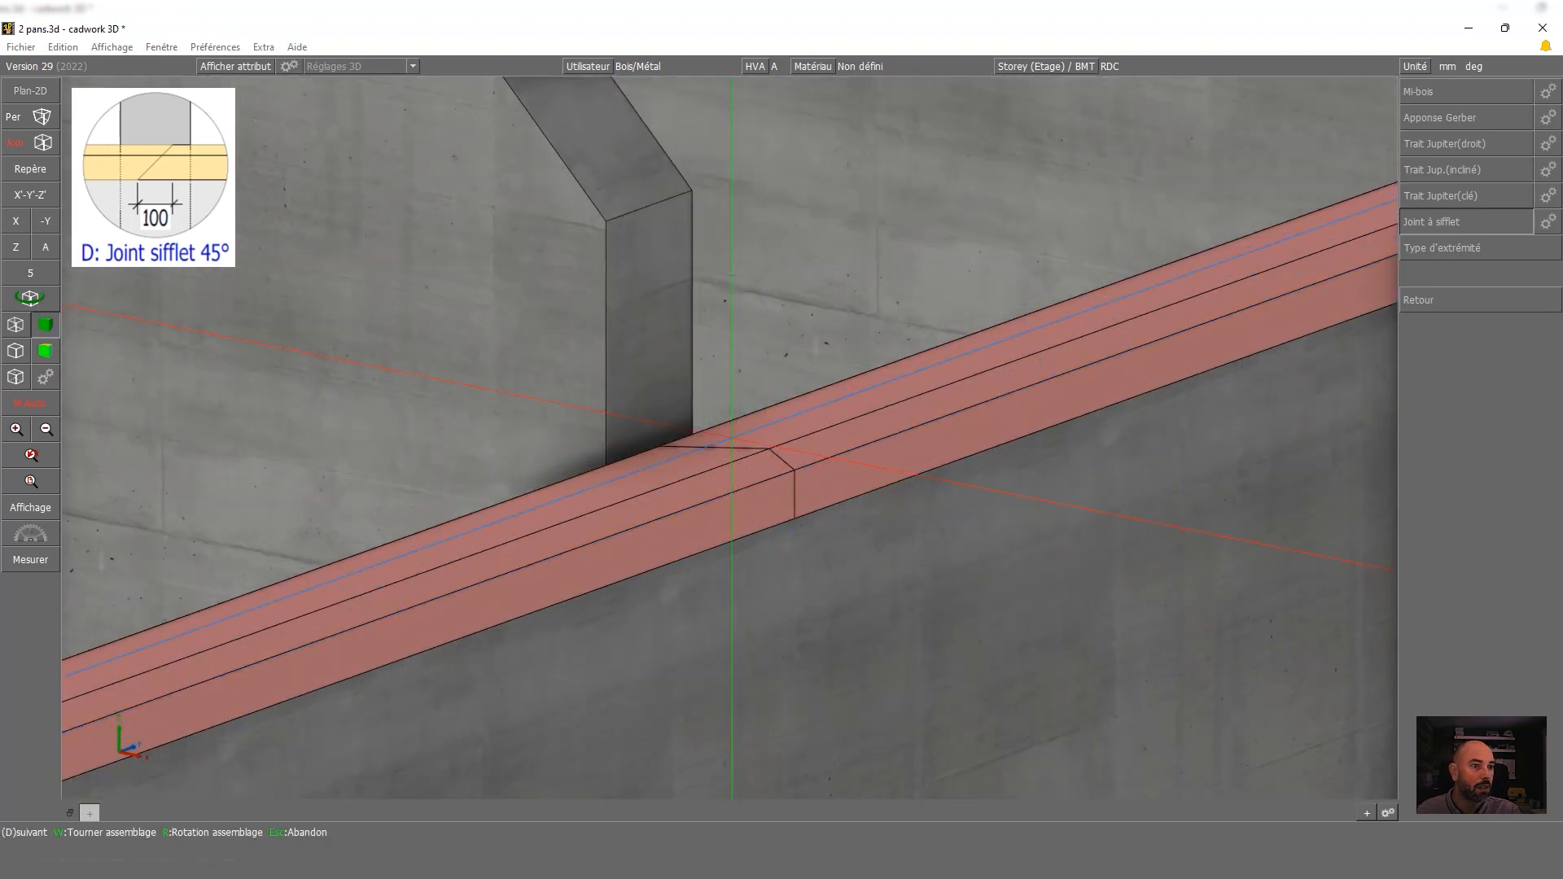
{"action": "left_click", "coordinate": [16, 222]}
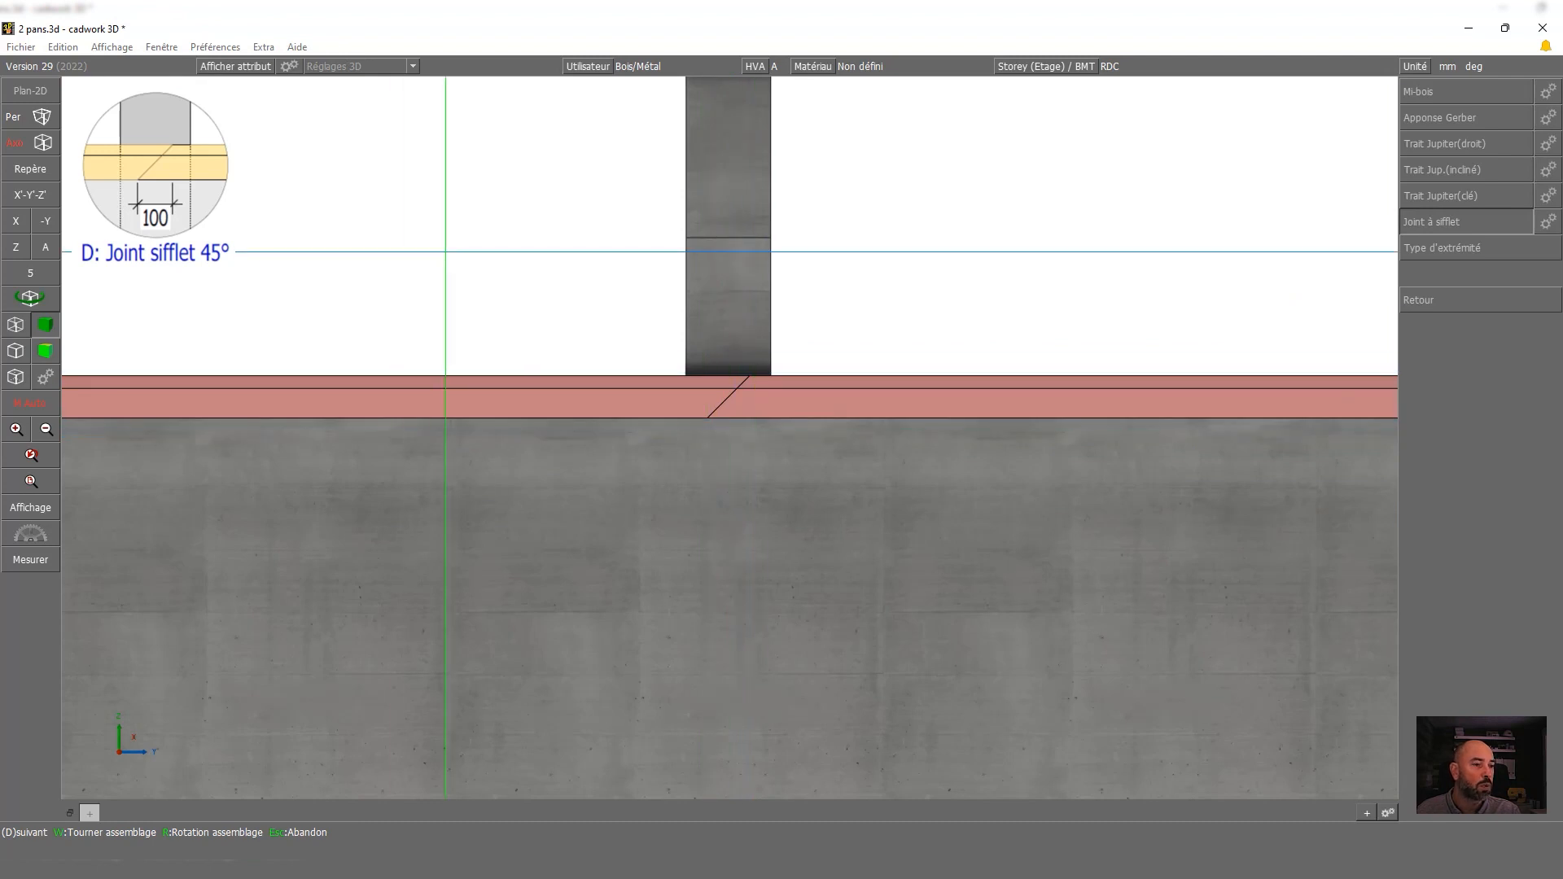
{"action": "left_click", "coordinate": [731, 438]}
{"action": "right_click", "coordinate": [220, 238]}
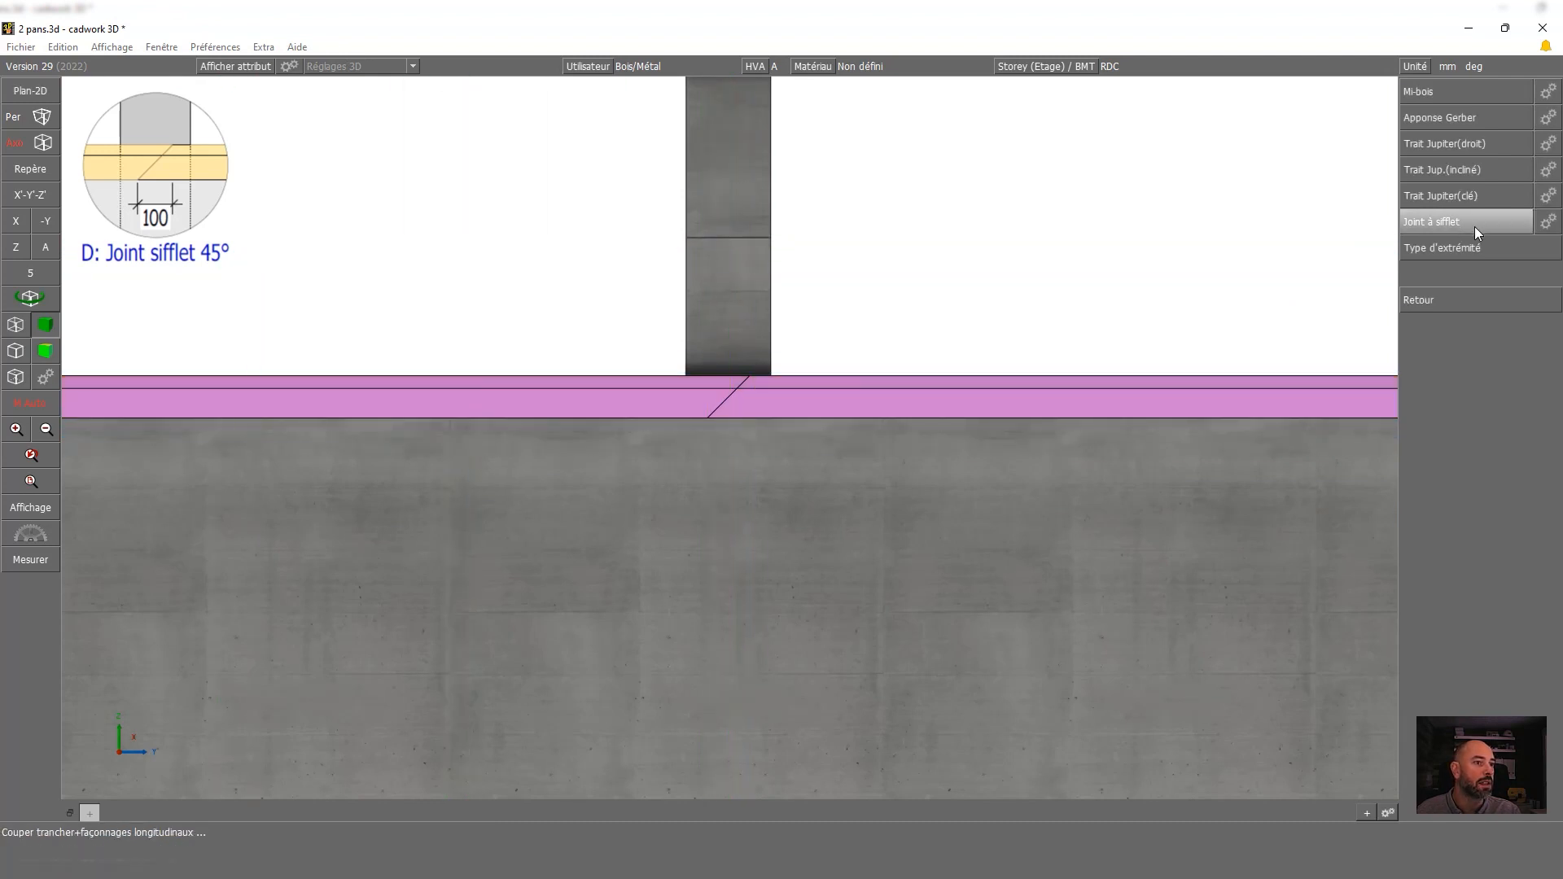
{"action": "right_click", "coordinate": [1476, 230]}
{"action": "right_click", "coordinate": [1030, 264]}
{"action": "left_click", "coordinate": [474, 238]}
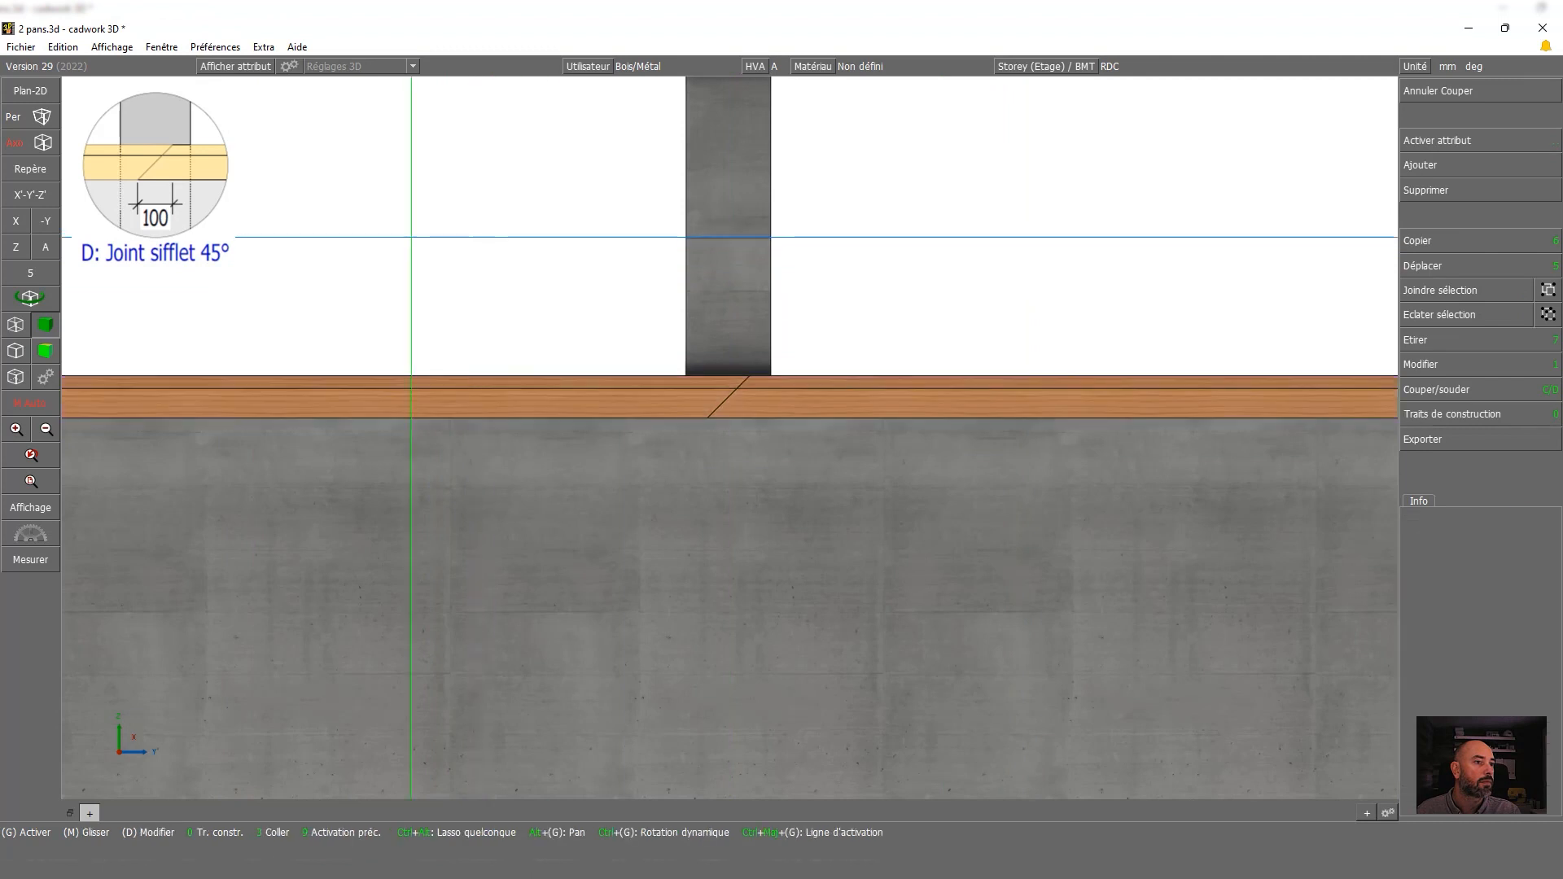
{"action": "left_click", "coordinate": [48, 246]}
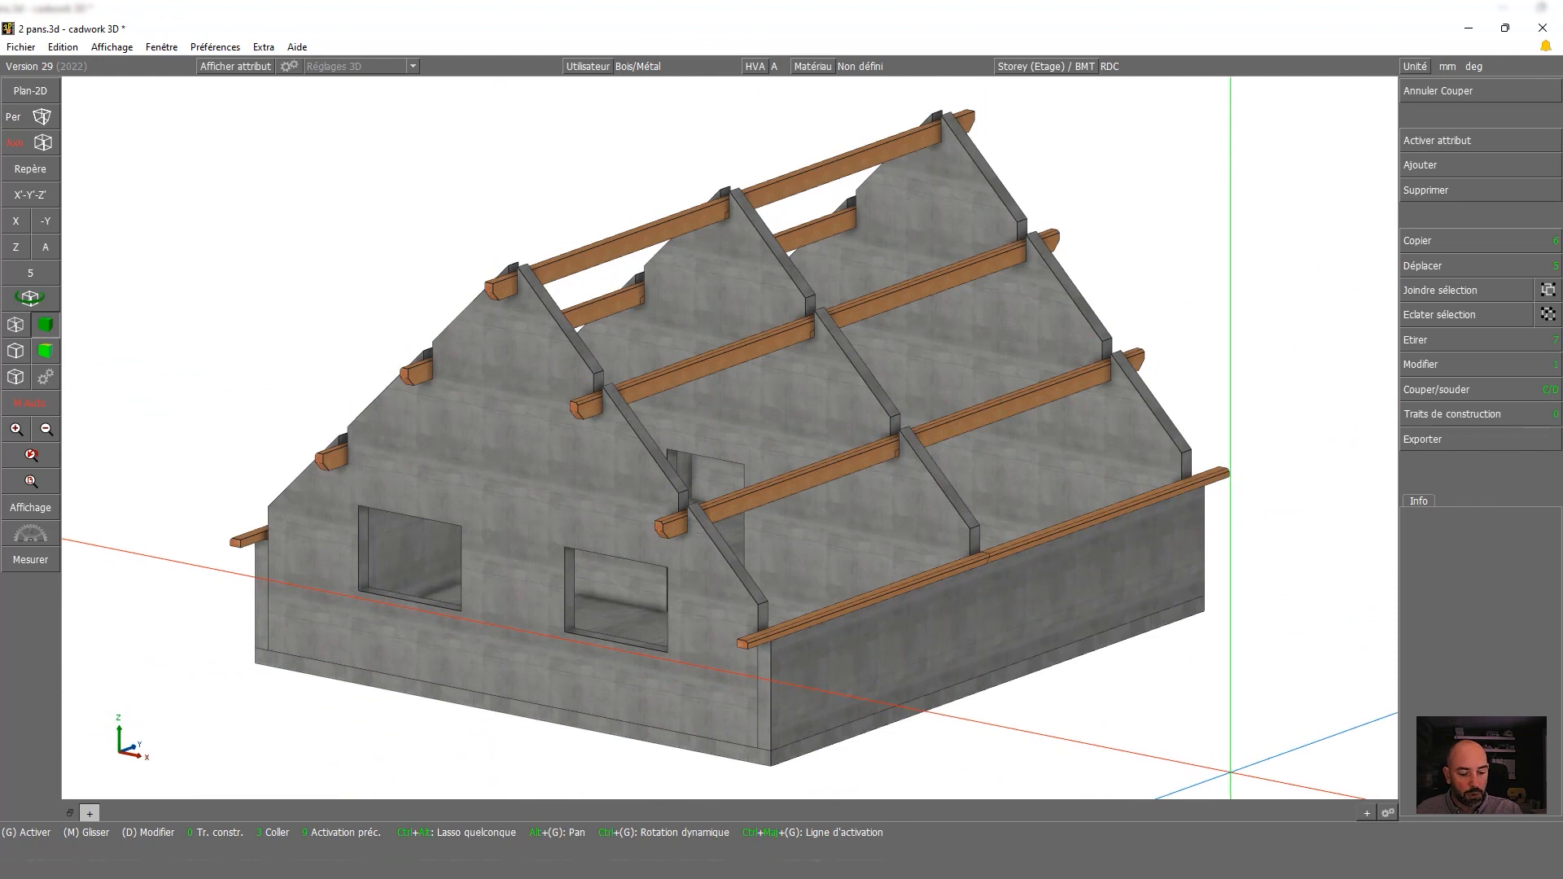
Paste the two roof surfaces back and set up a rectangular bar of 80 x 100 mm in Sapin named Chevron
{"action": "key", "text": "3"}
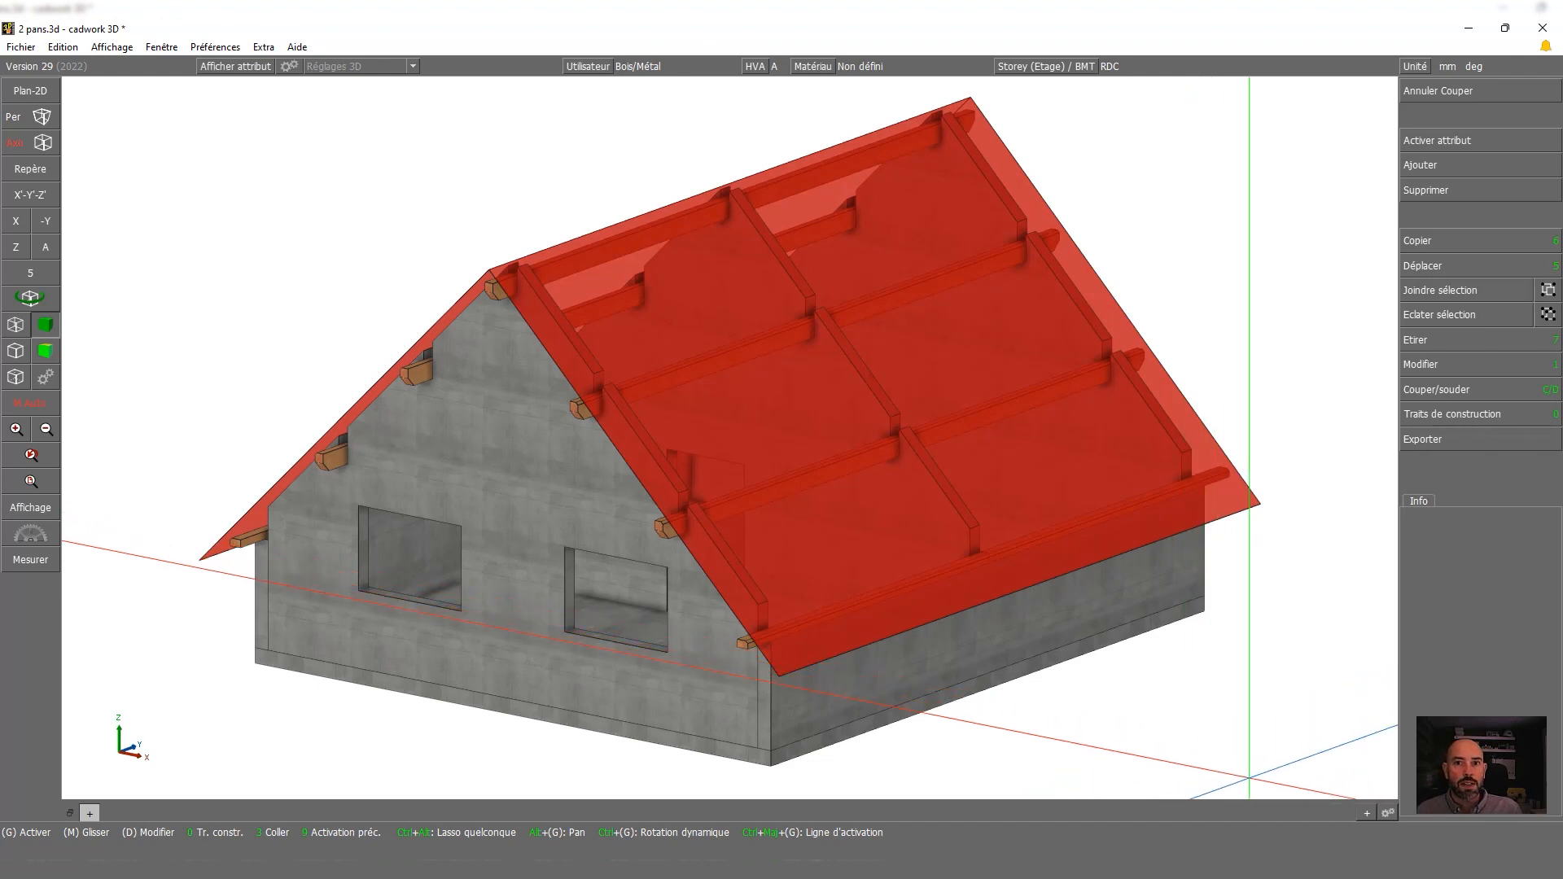
{"action": "left_click", "coordinate": [1439, 154]}
{"action": "left_click", "coordinate": [1434, 213]}
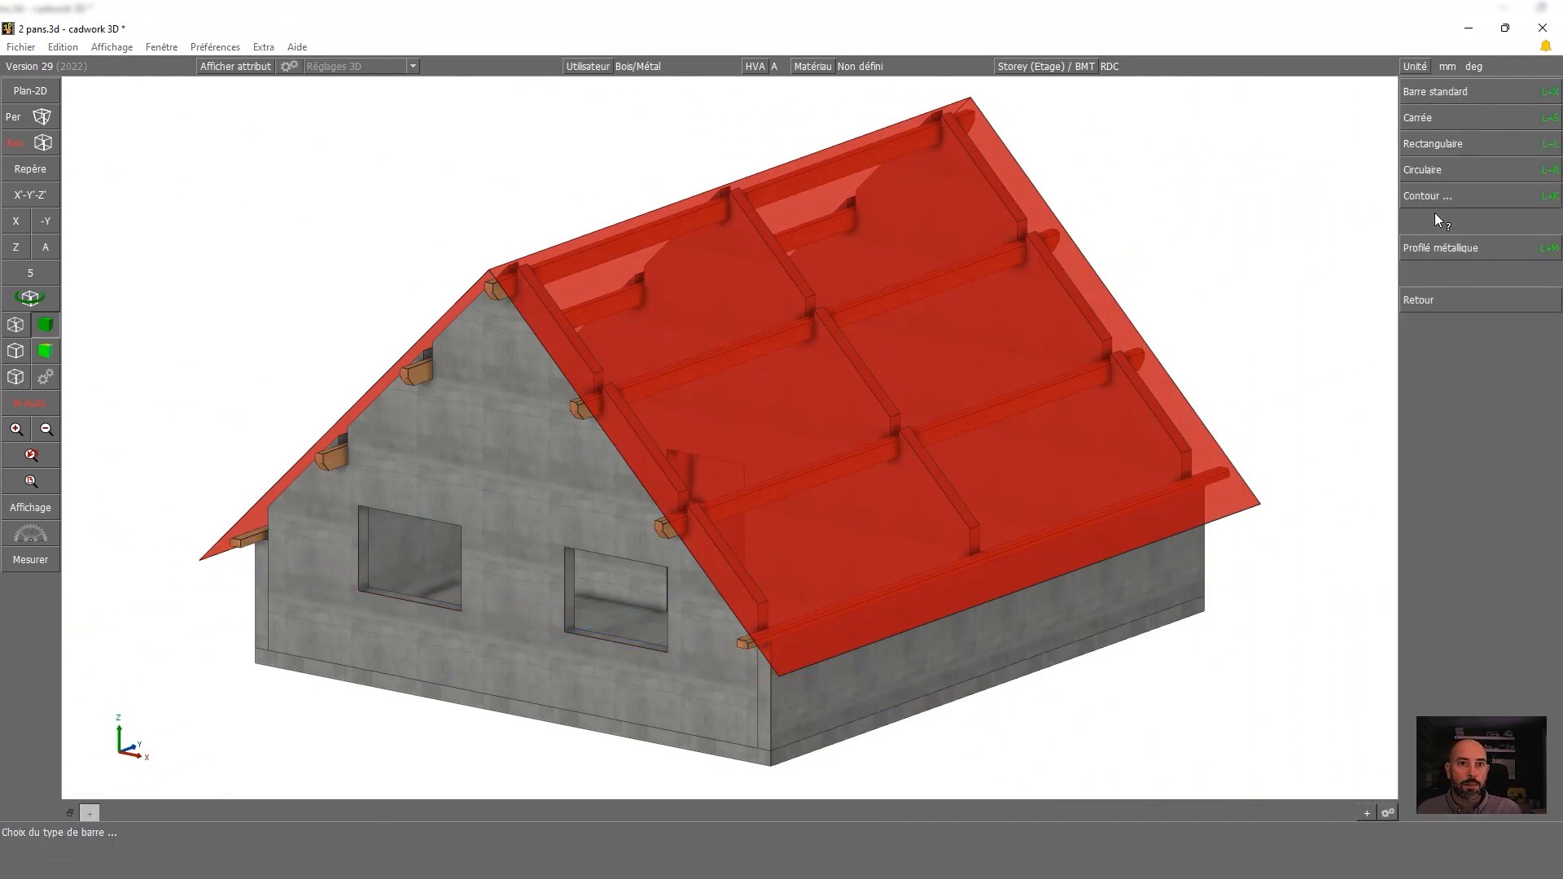
{"action": "left_click", "coordinate": [1470, 147]}
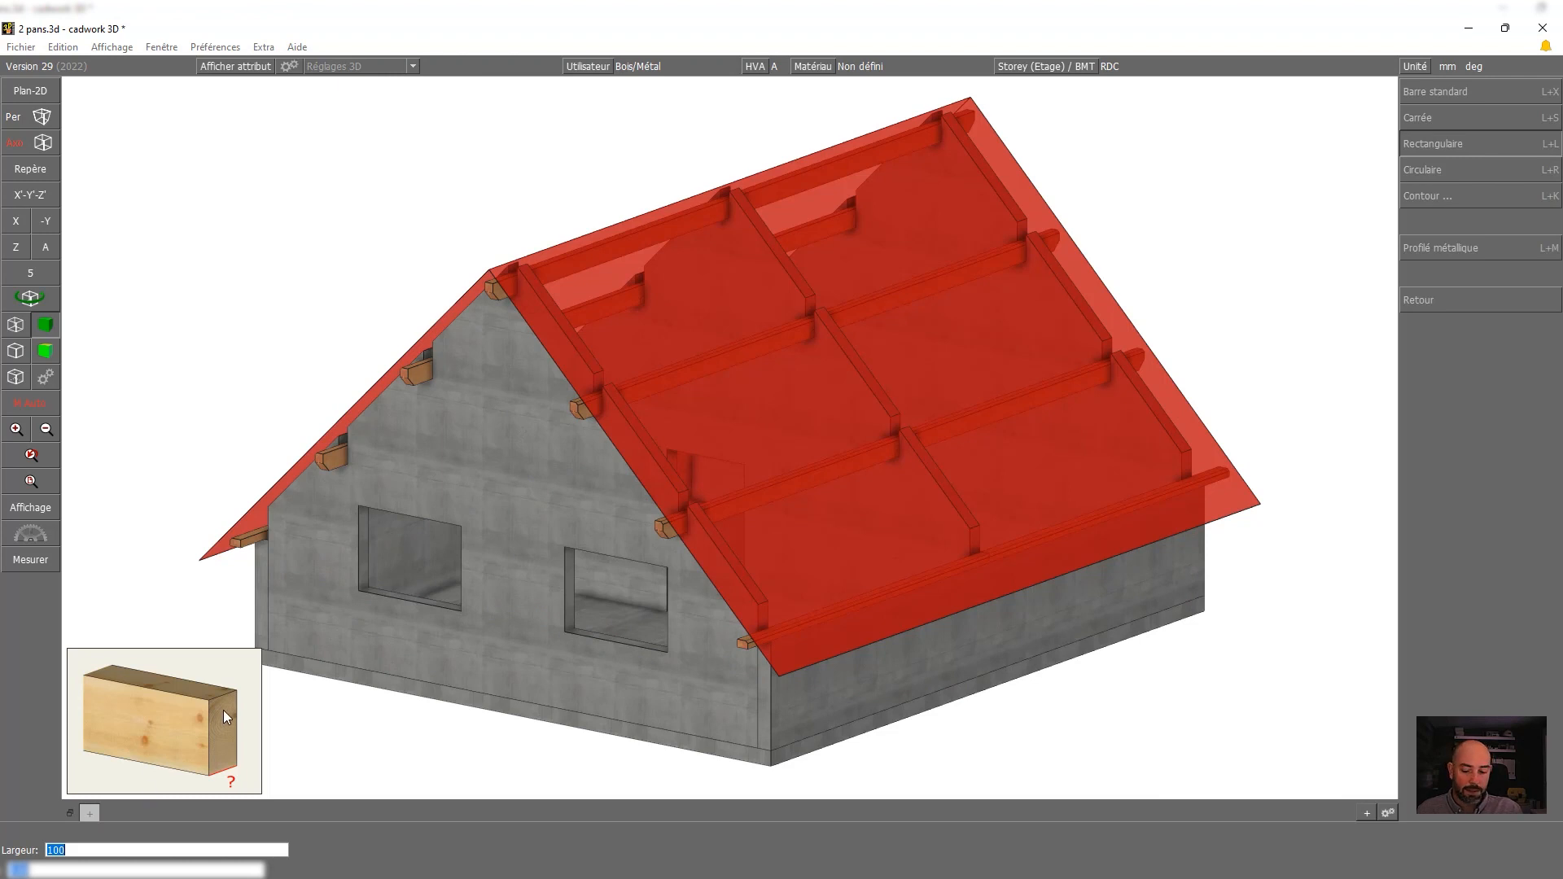
{"action": "key", "text": "Return"}
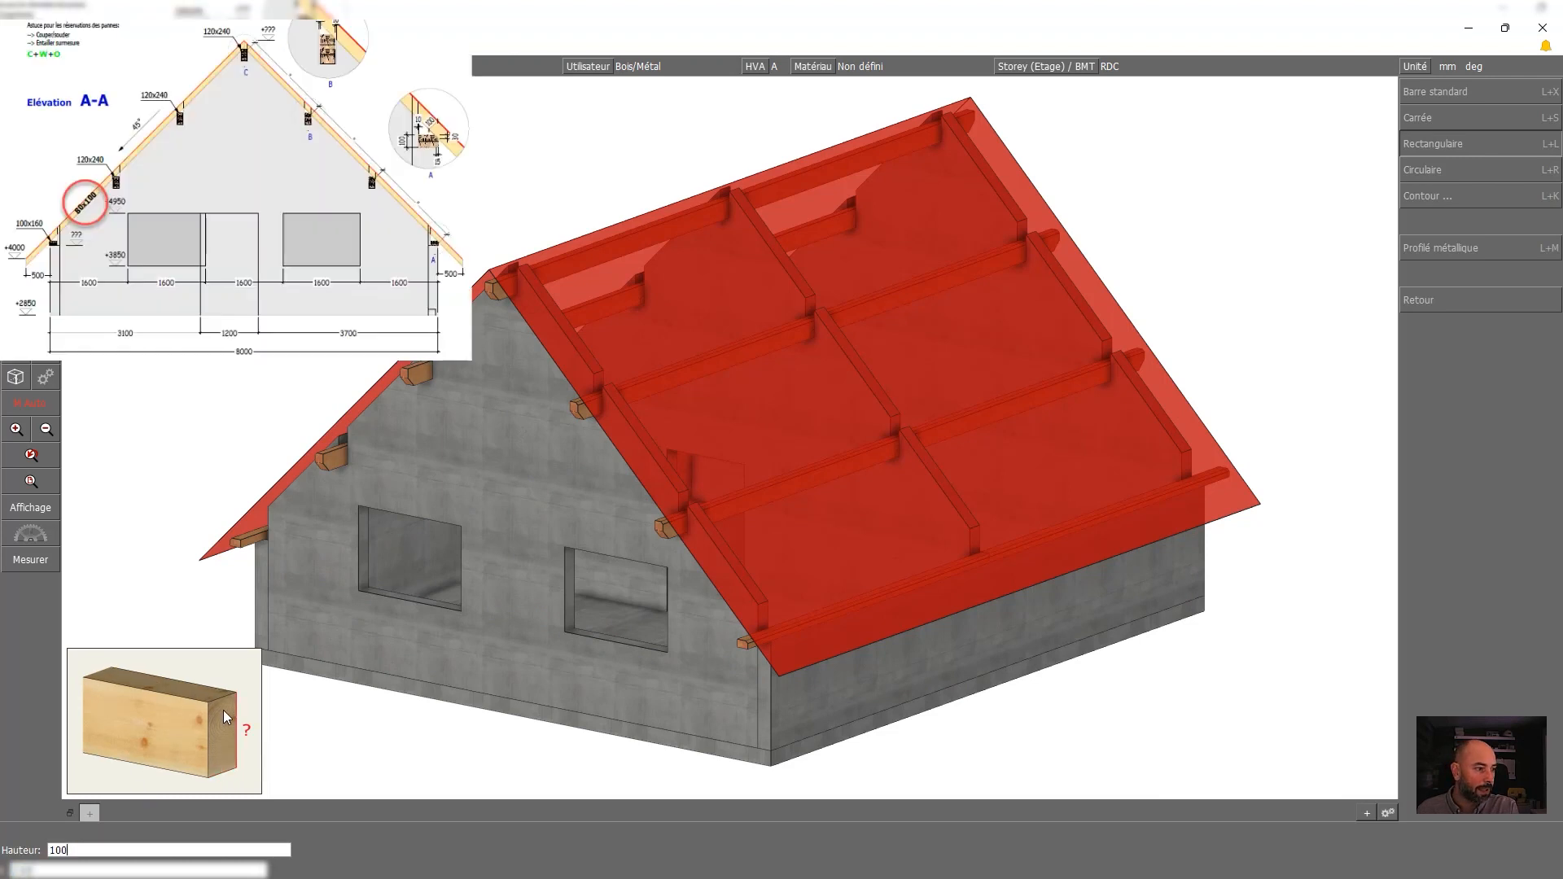
{"action": "key", "text": "Return"}
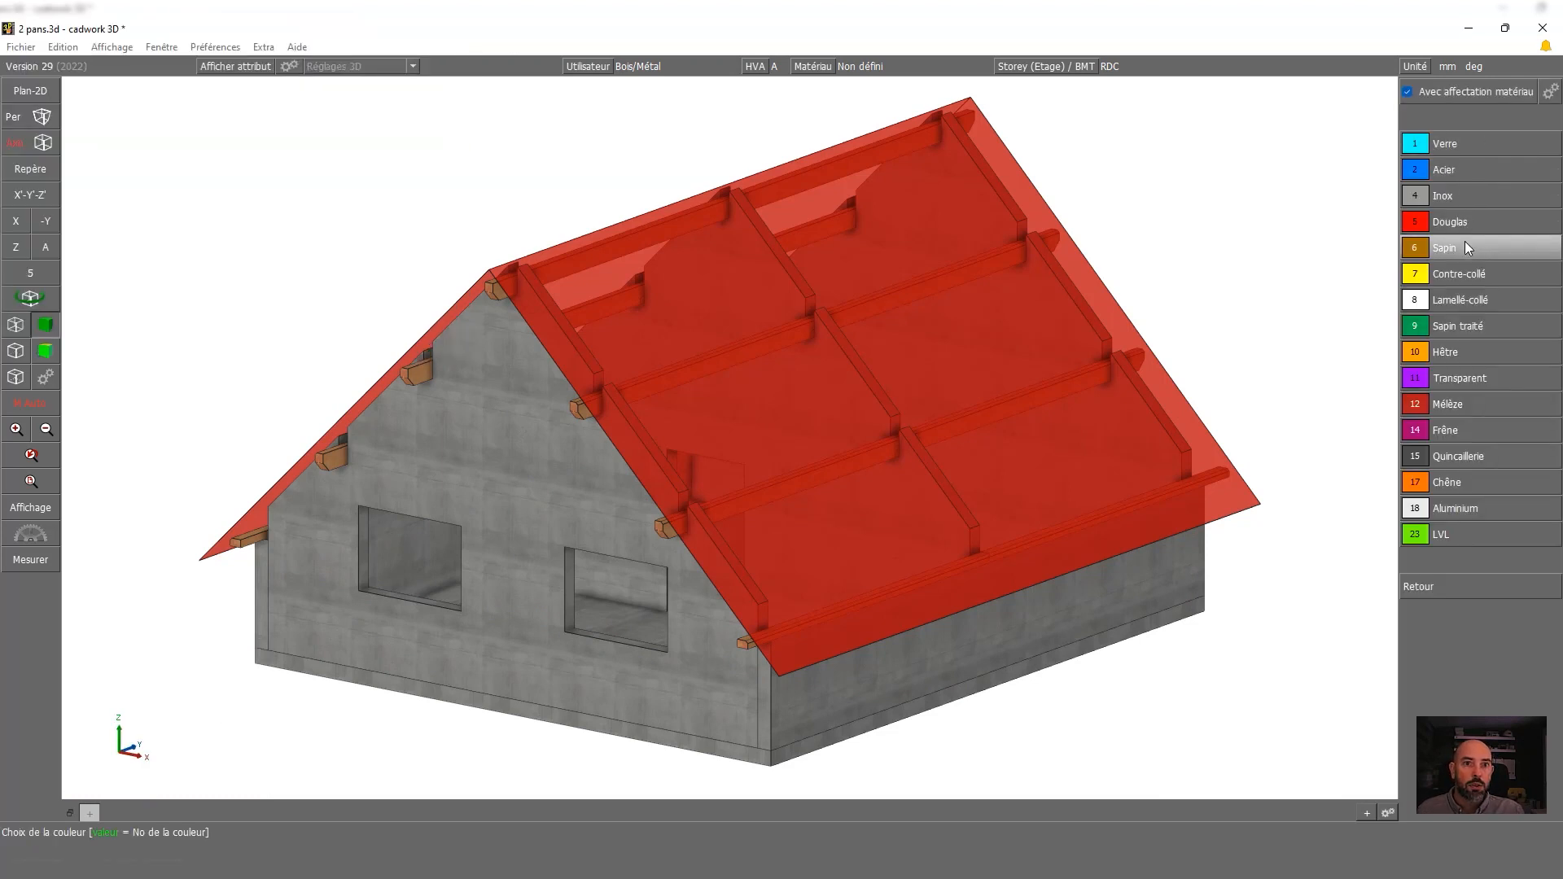
{"action": "left_click", "coordinate": [1465, 244]}
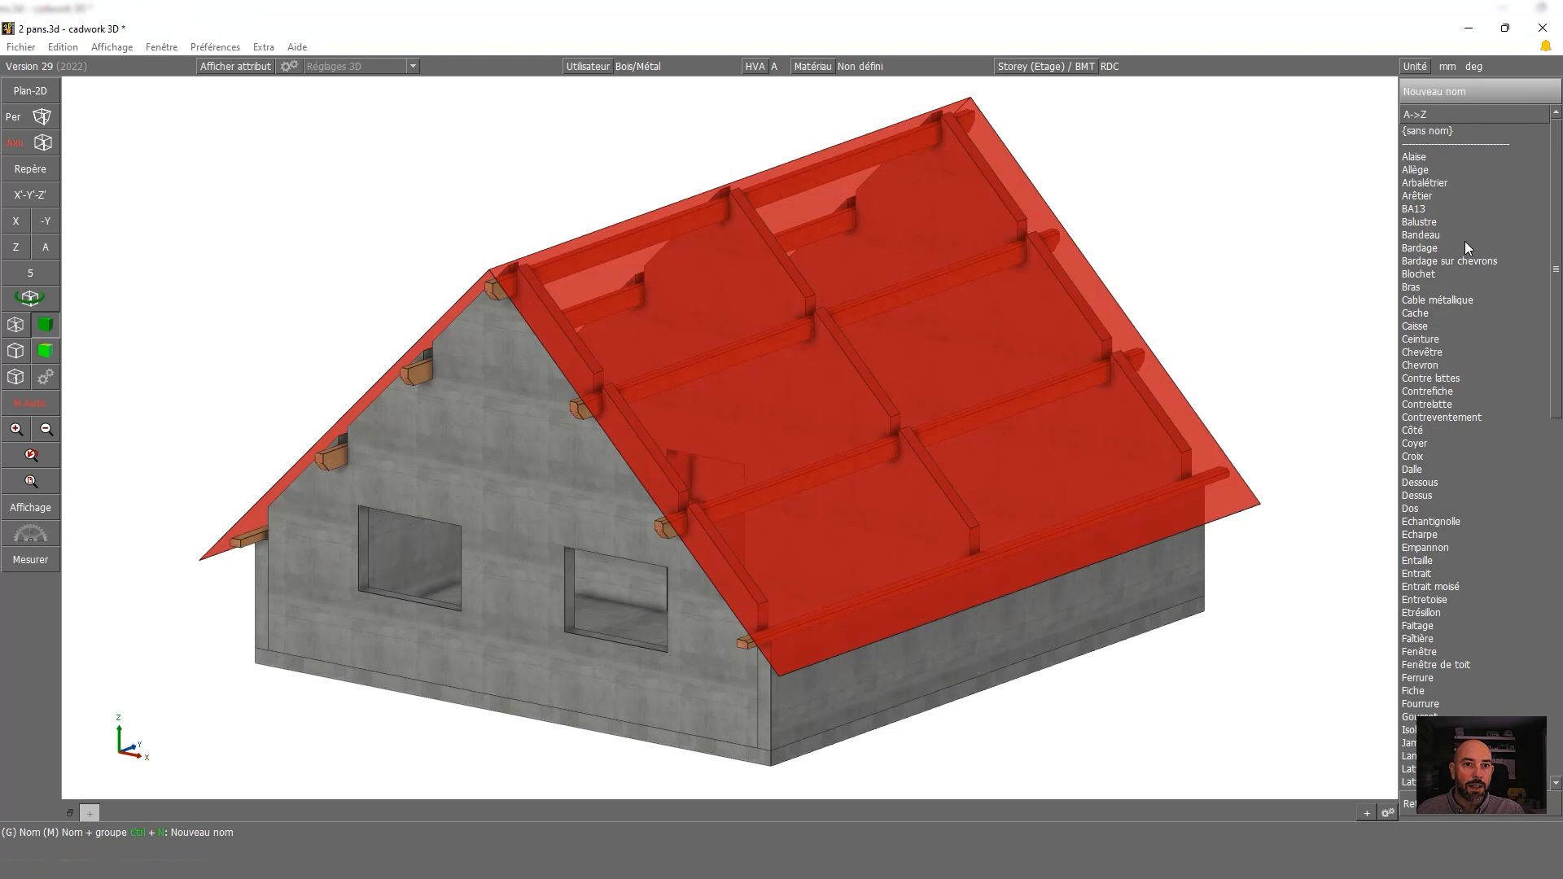
{"action": "left_click", "coordinate": [1470, 364]}
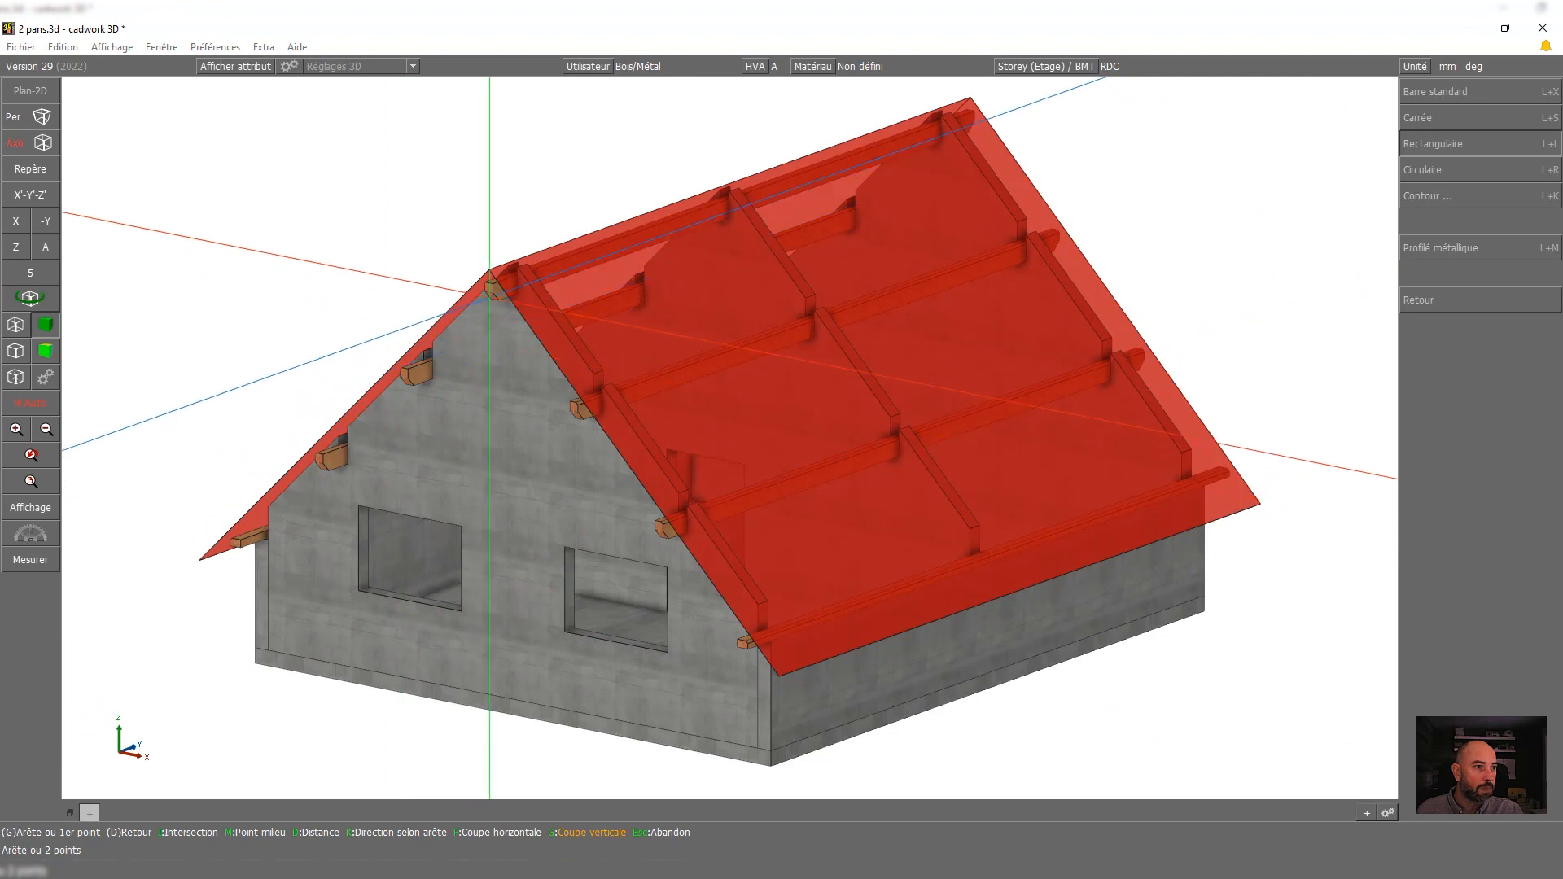
Place the rafter along the gable-side sloping edge of the roof surface, from the ridge corner to the eaves corner
{"action": "left_click", "coordinate": [489, 268]}
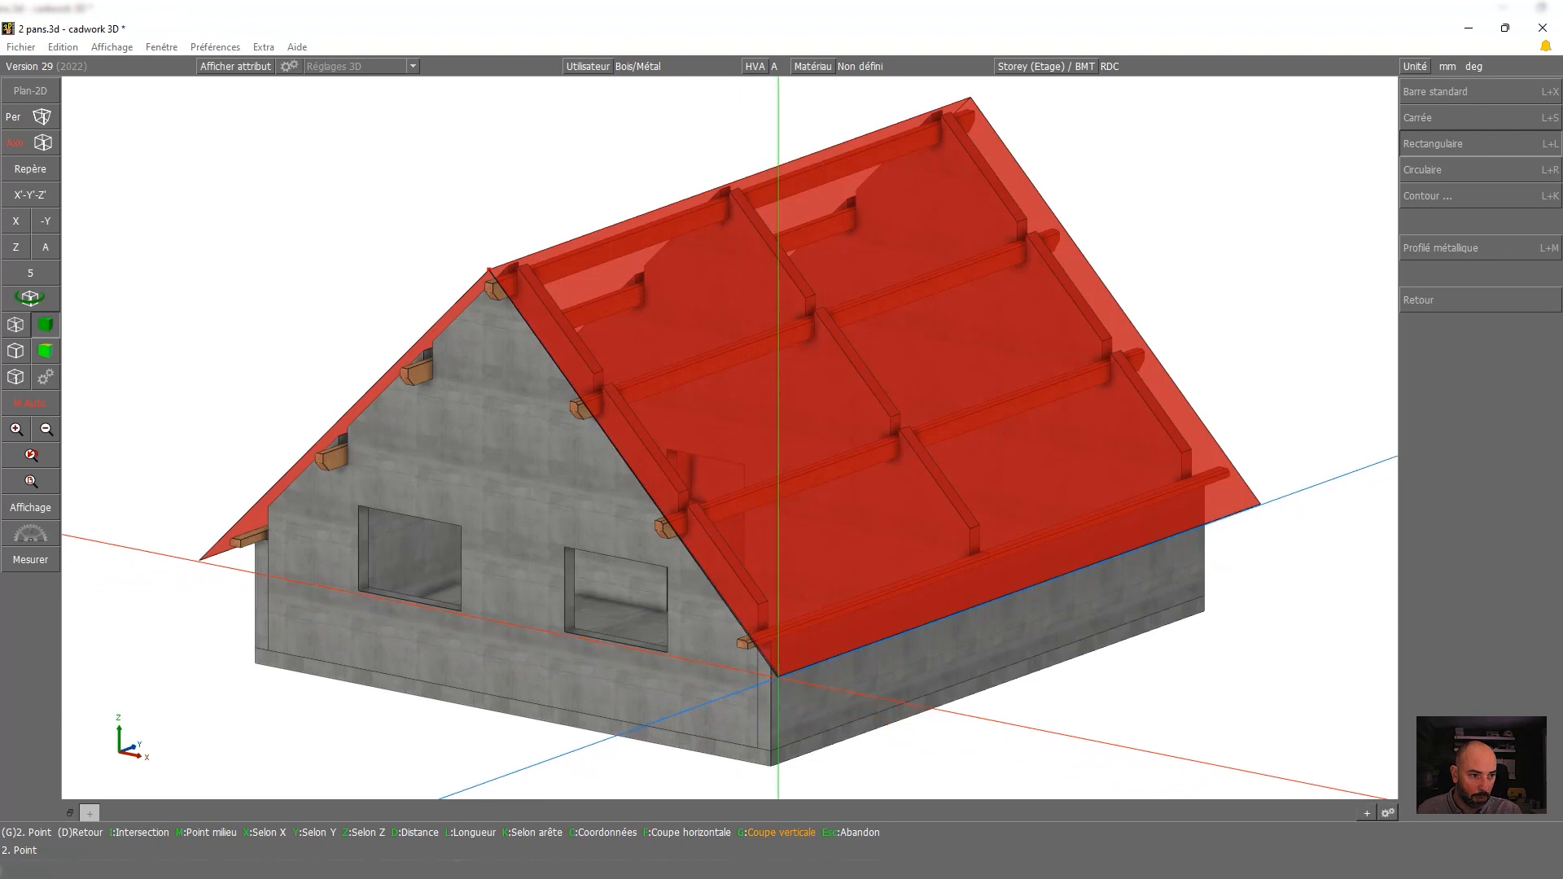
{"action": "left_click", "coordinate": [777, 676]}
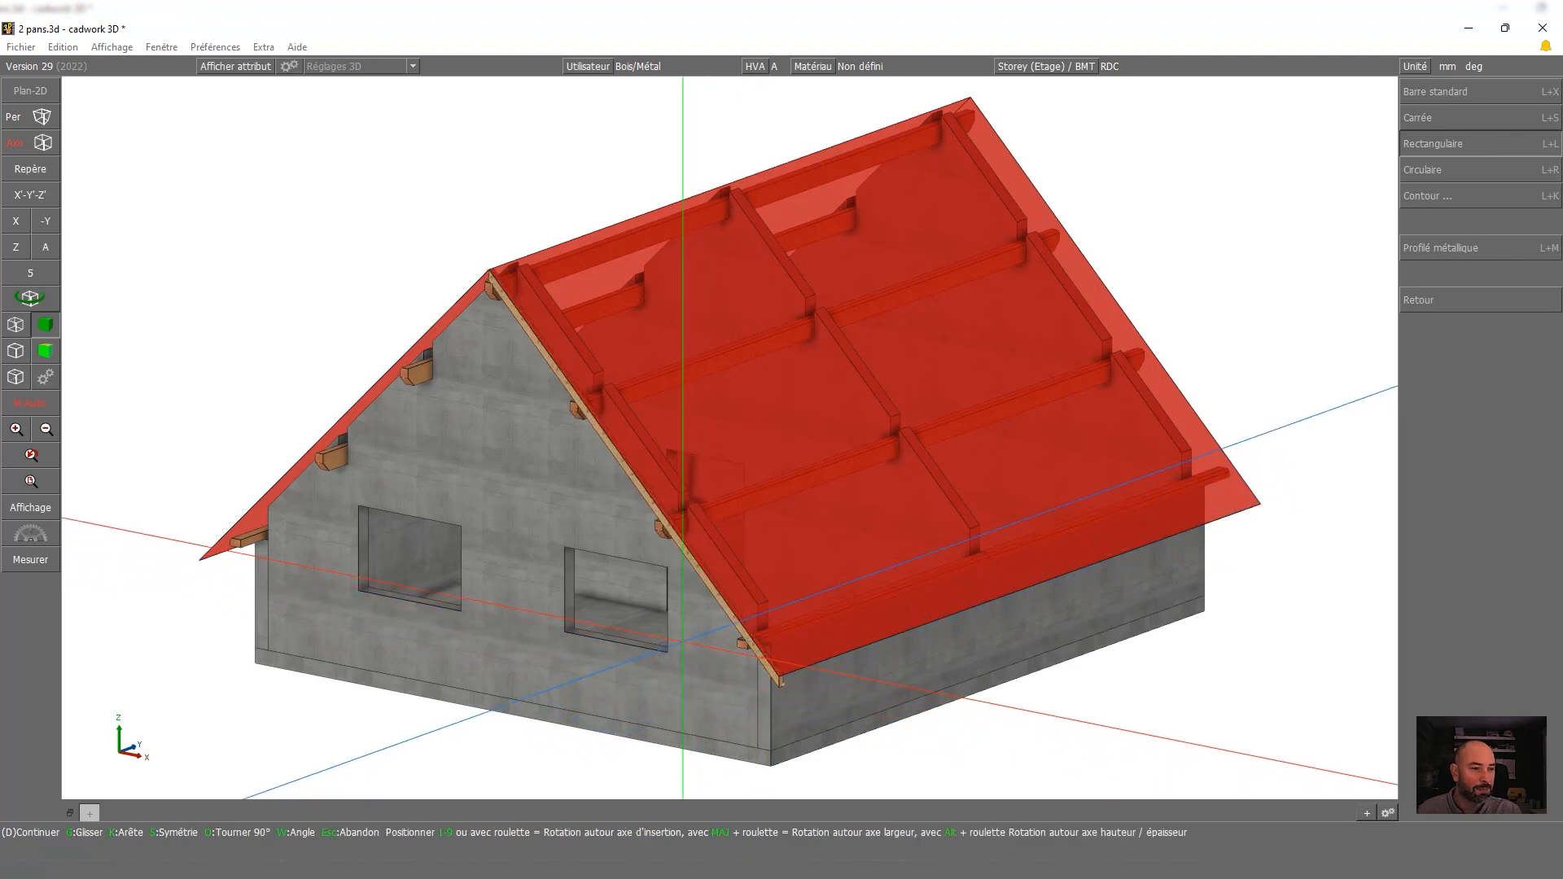
{"action": "right_click", "coordinate": [666, 603]}
{"action": "right_click", "coordinate": [666, 604]}
{"action": "right_click", "coordinate": [657, 574]}
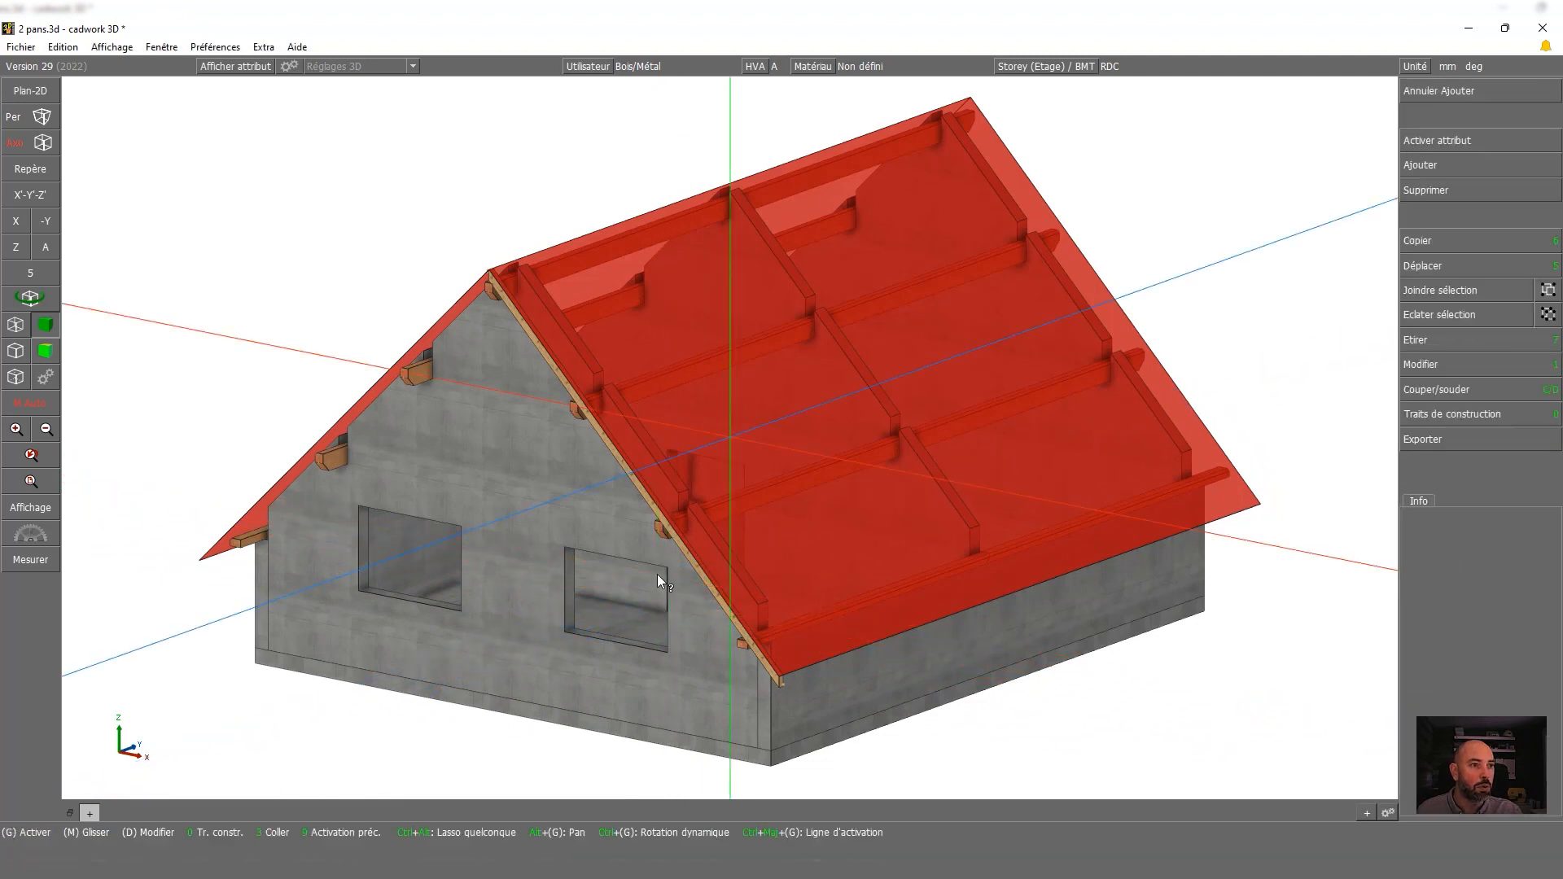
Remove both roof surfaces from view, keeping the walls, purlins and first rafter
{"action": "left_click", "coordinate": [517, 310]}
{"action": "left_click", "coordinate": [454, 300]}
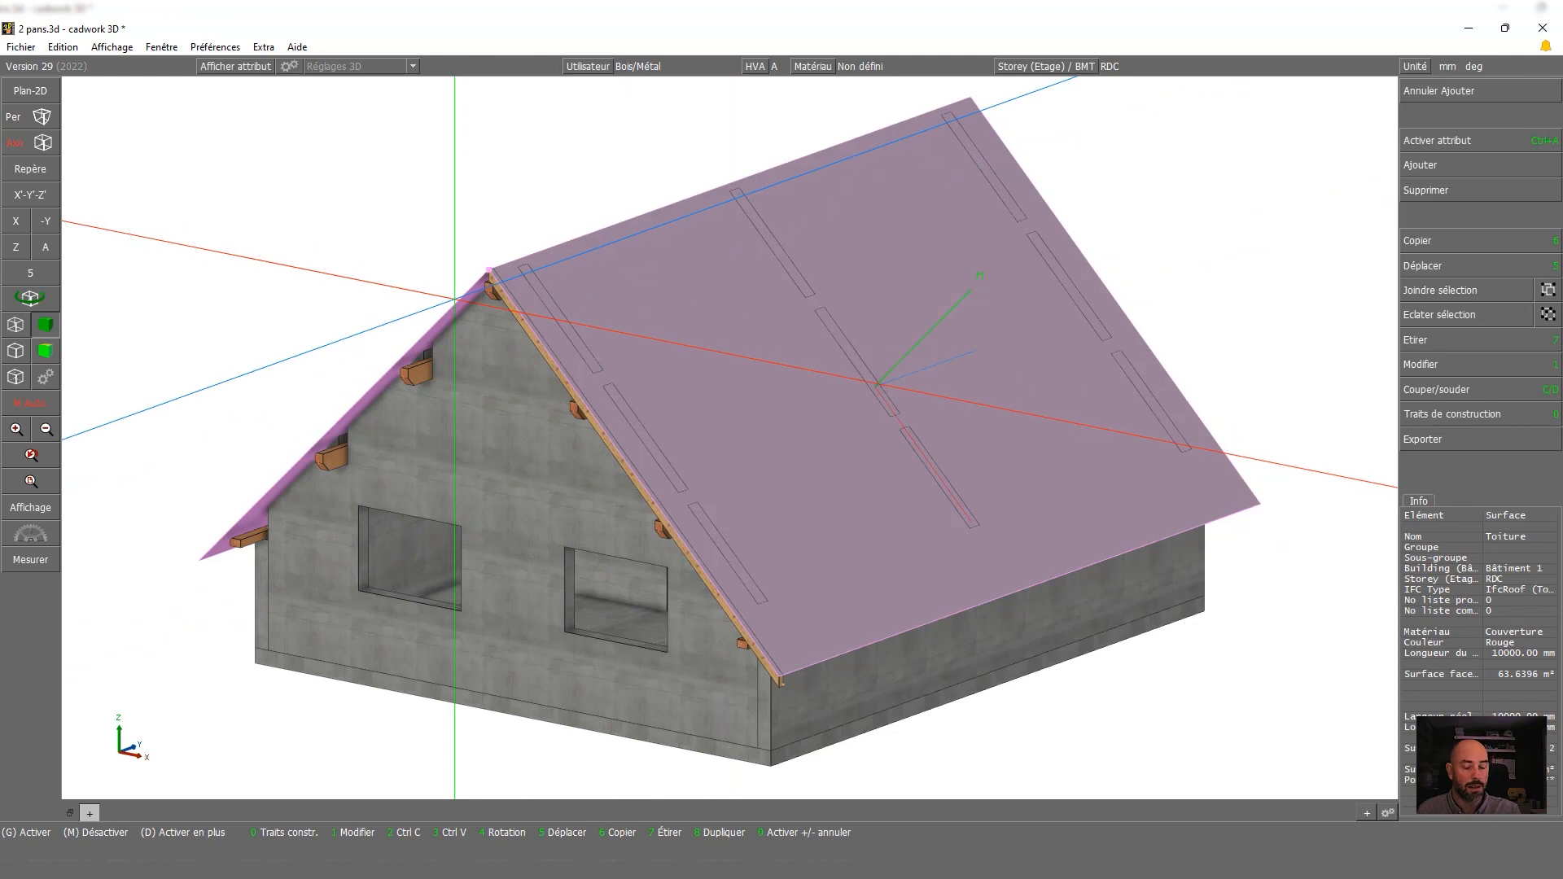
{"action": "key", "text": "i"}
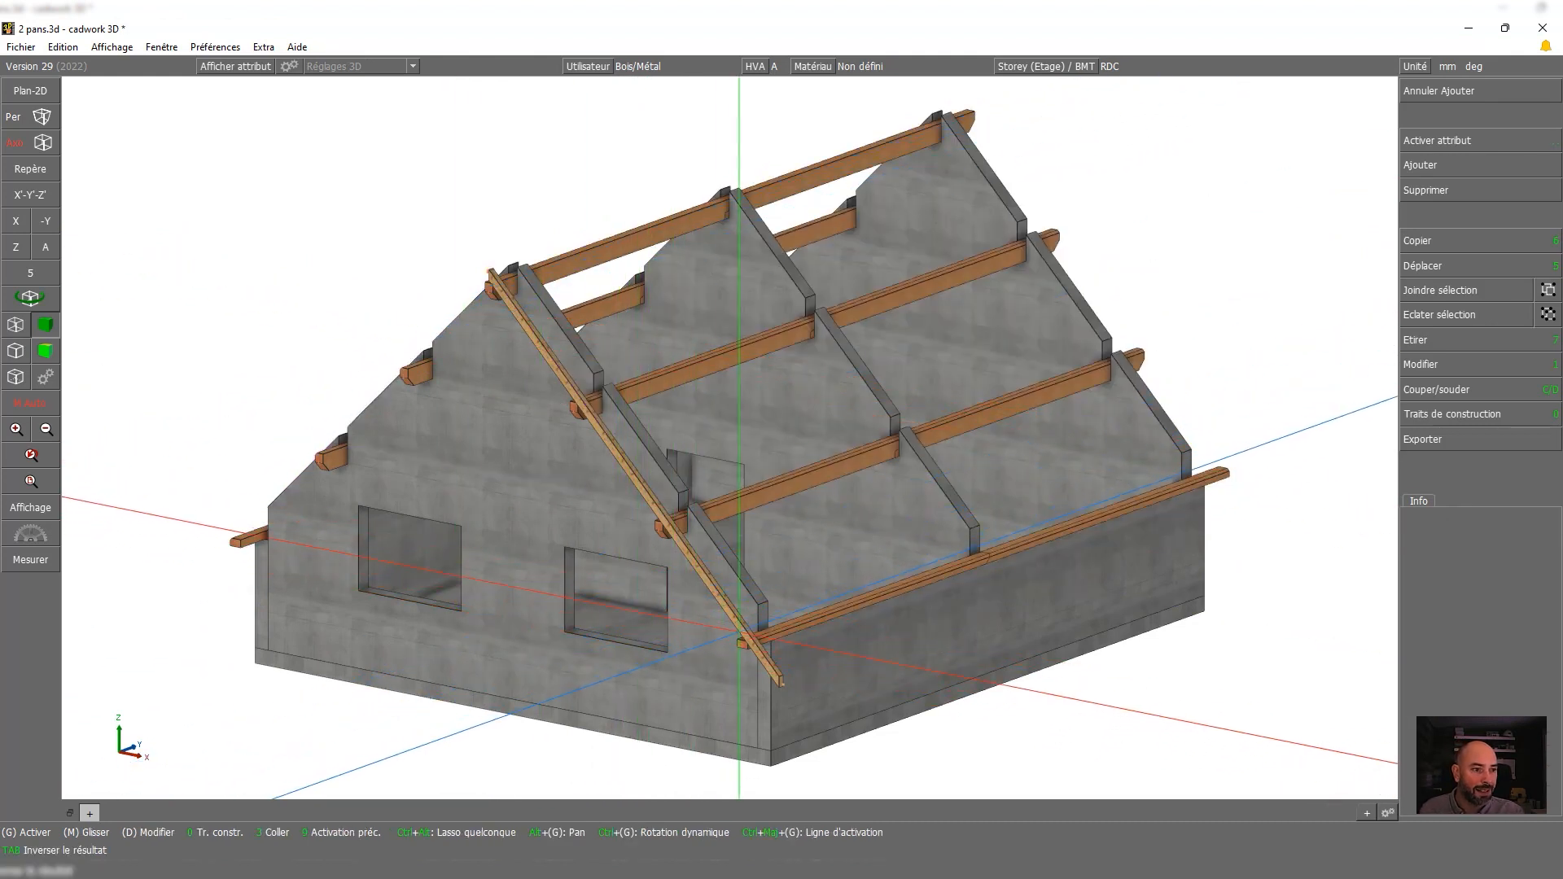
Copy the first rafter along the Y axis up to the outer corner of the gable wall
{"action": "scroll", "coordinate": [728, 438], "scroll_direction": "up", "scroll_amount": 3}
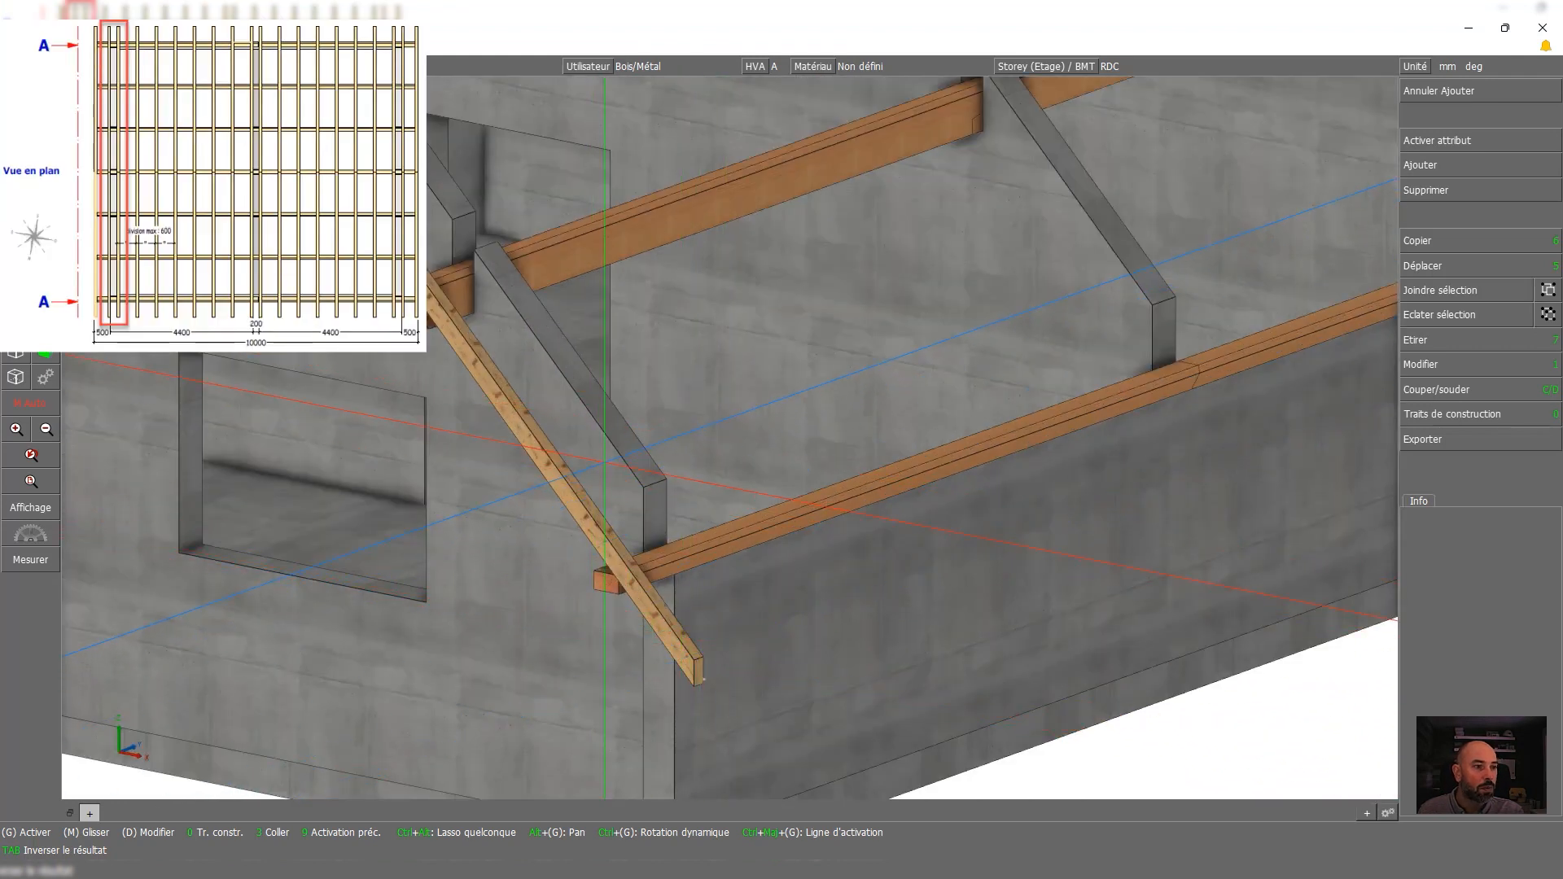
{"action": "left_click", "coordinate": [692, 655]}
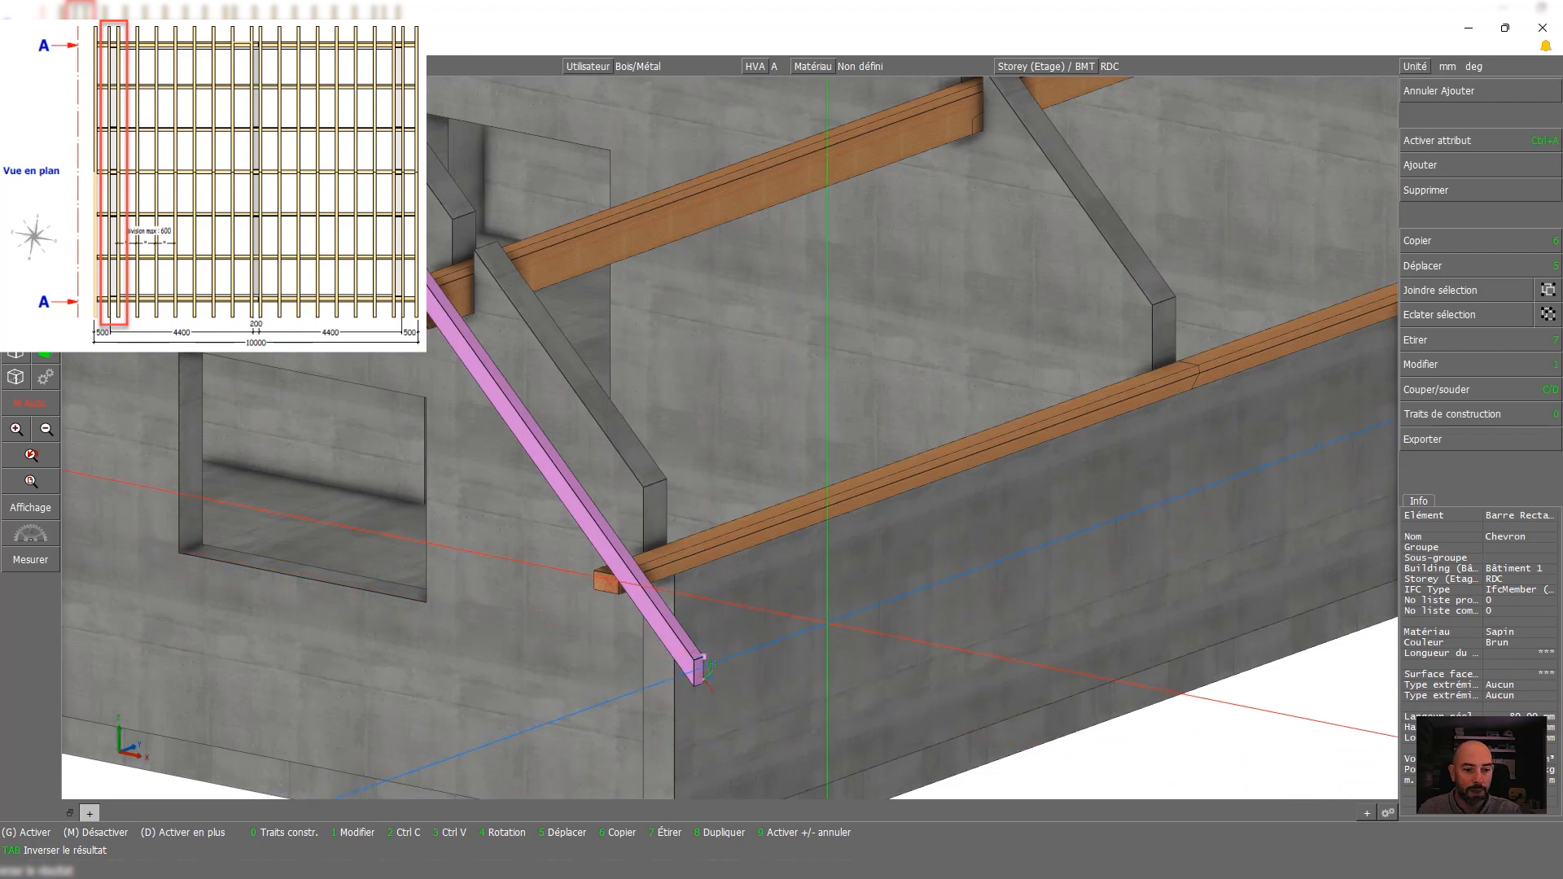
{"action": "key", "text": "6"}
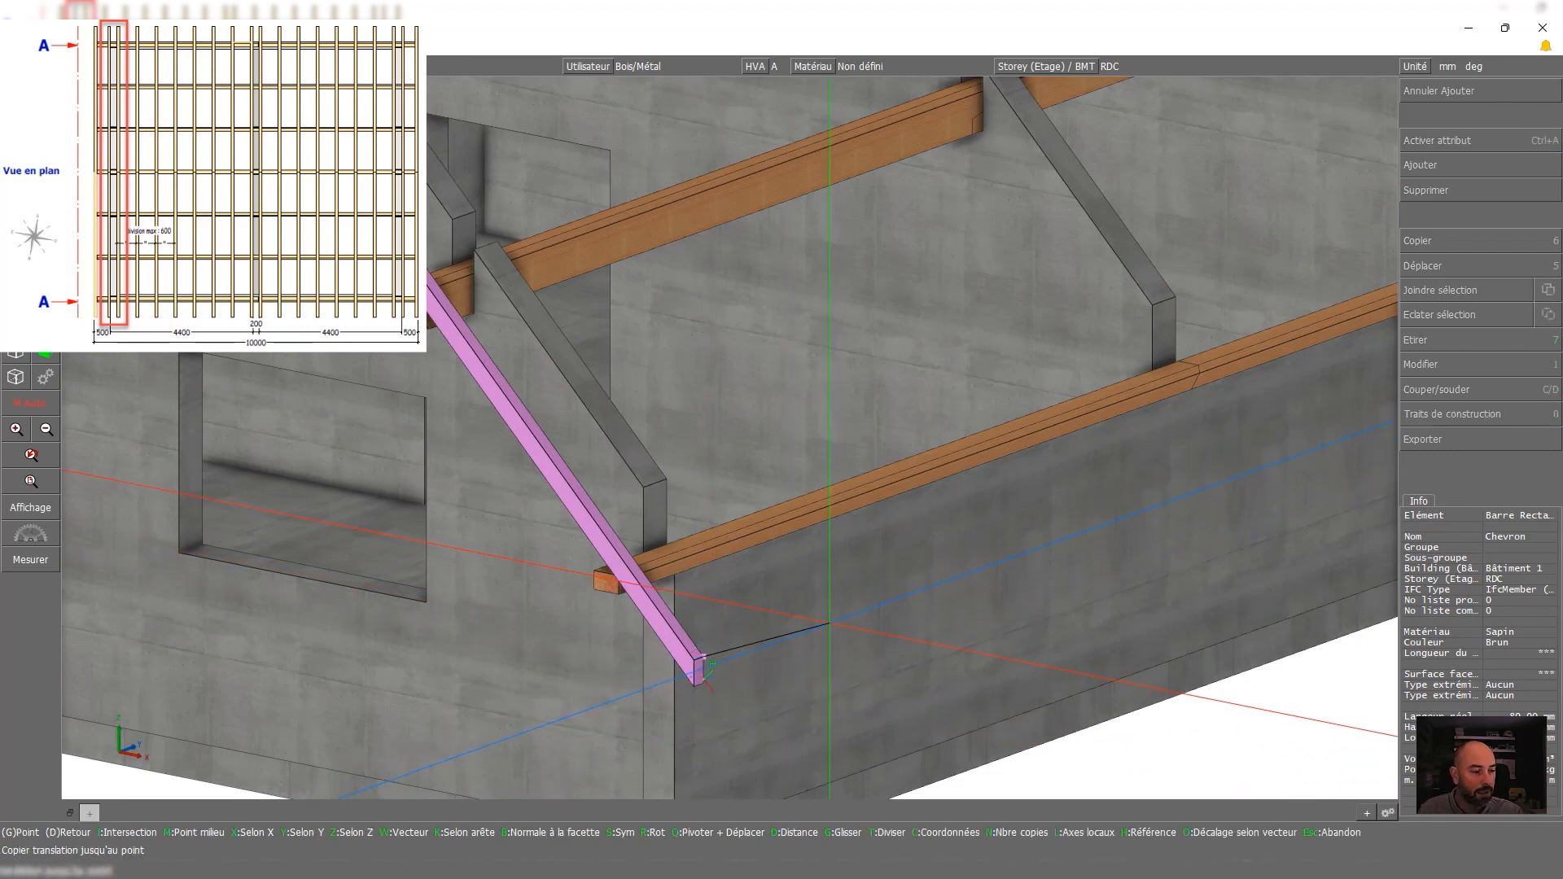
{"action": "key", "text": "y"}
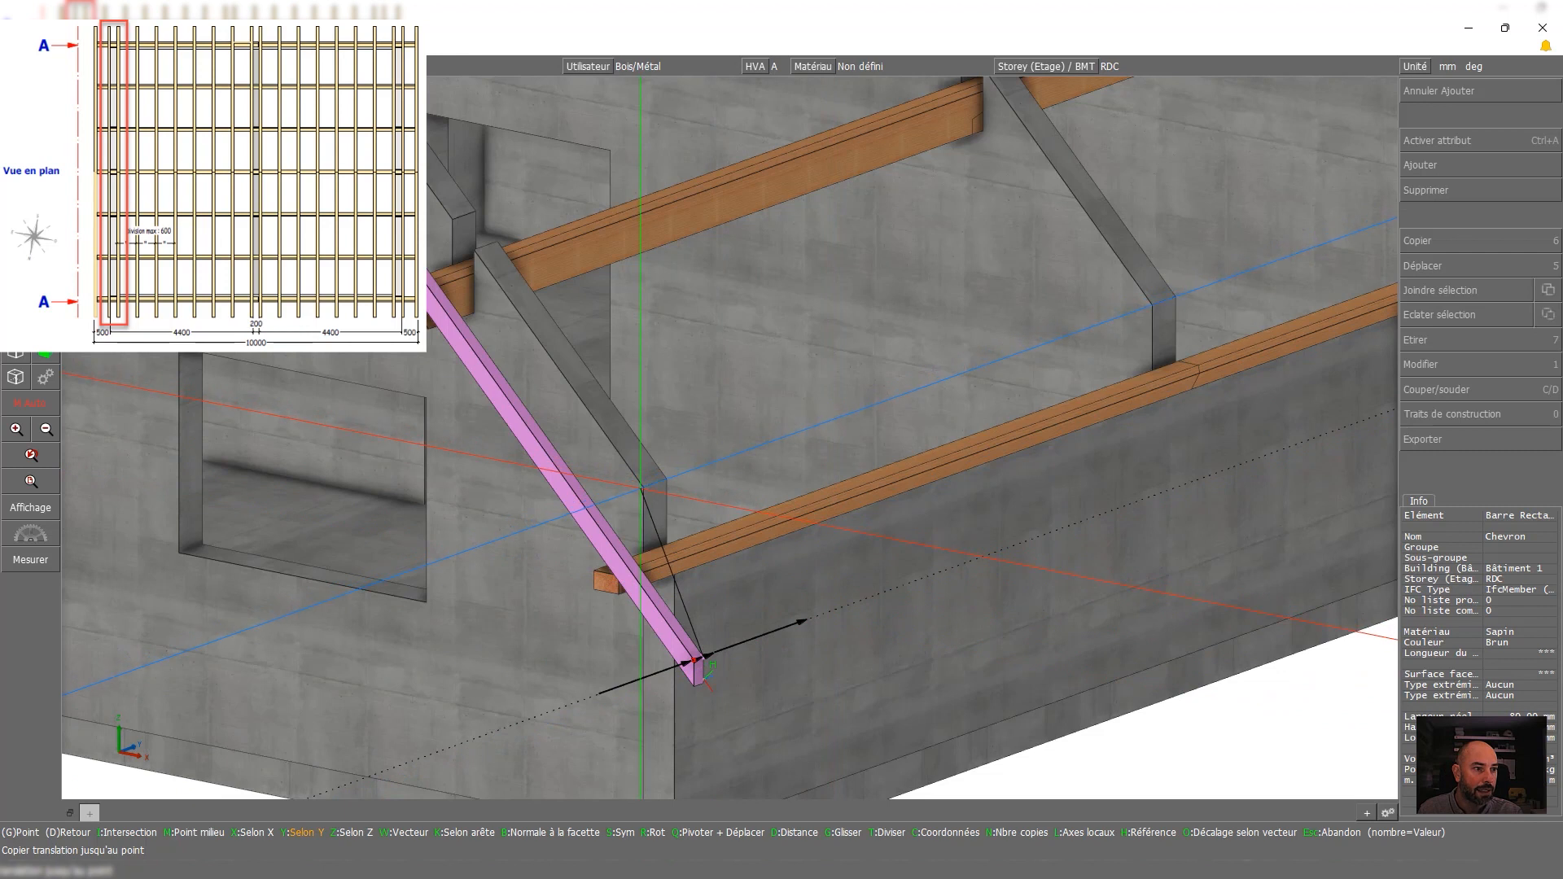
{"action": "left_click", "coordinate": [644, 488]}
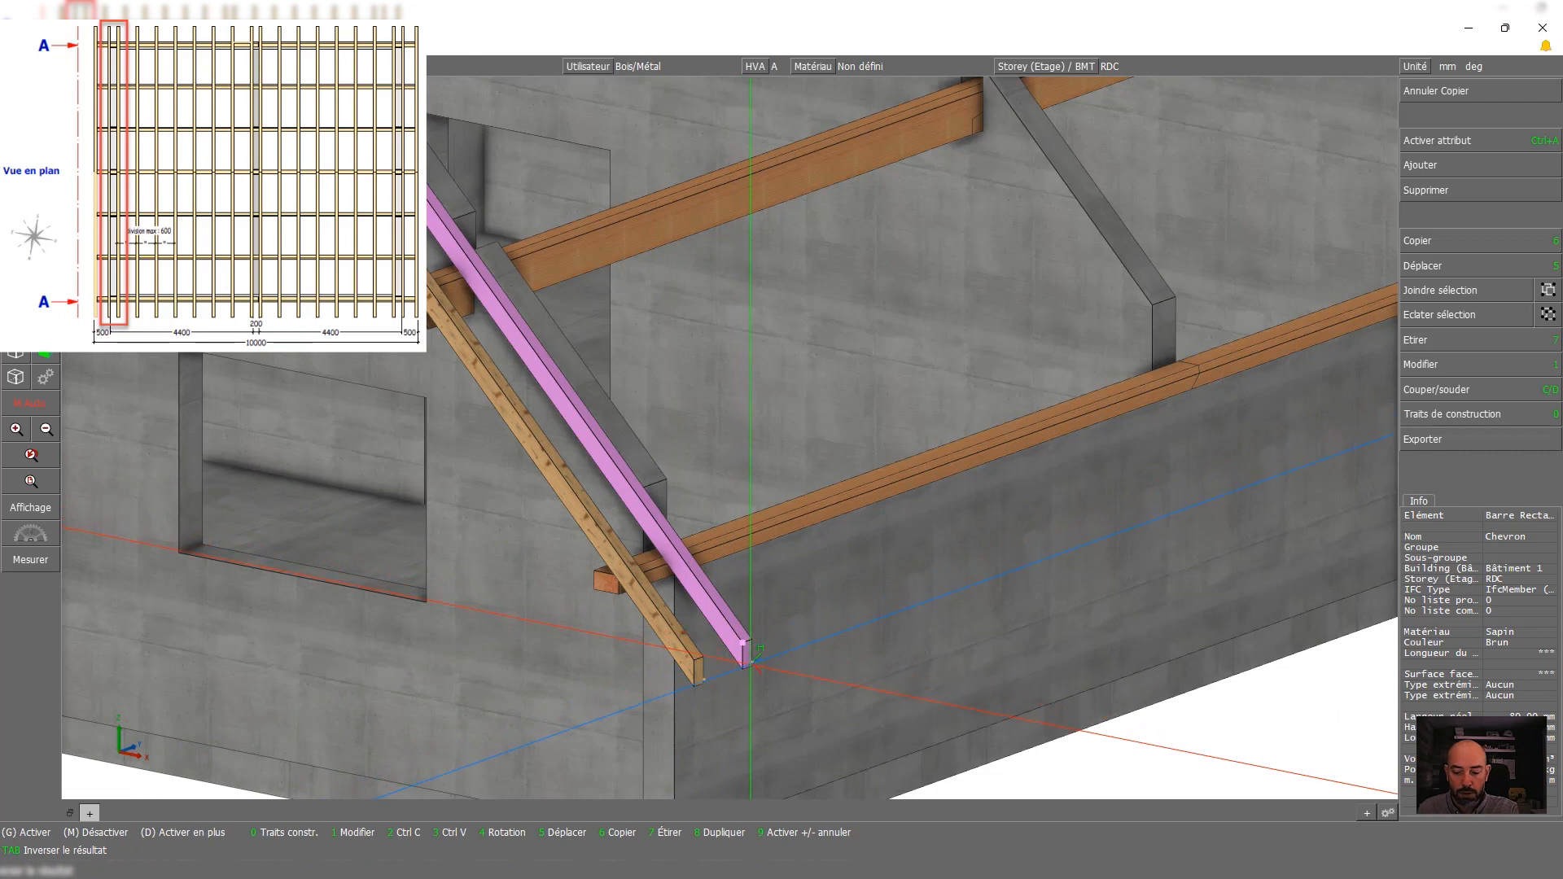
Copy the rafter at the gable wall's outer corner along the Y axis, sliding the new one to the wall's inner corner
{"action": "key", "text": "6"}
{"action": "left_click", "coordinate": [749, 664]}
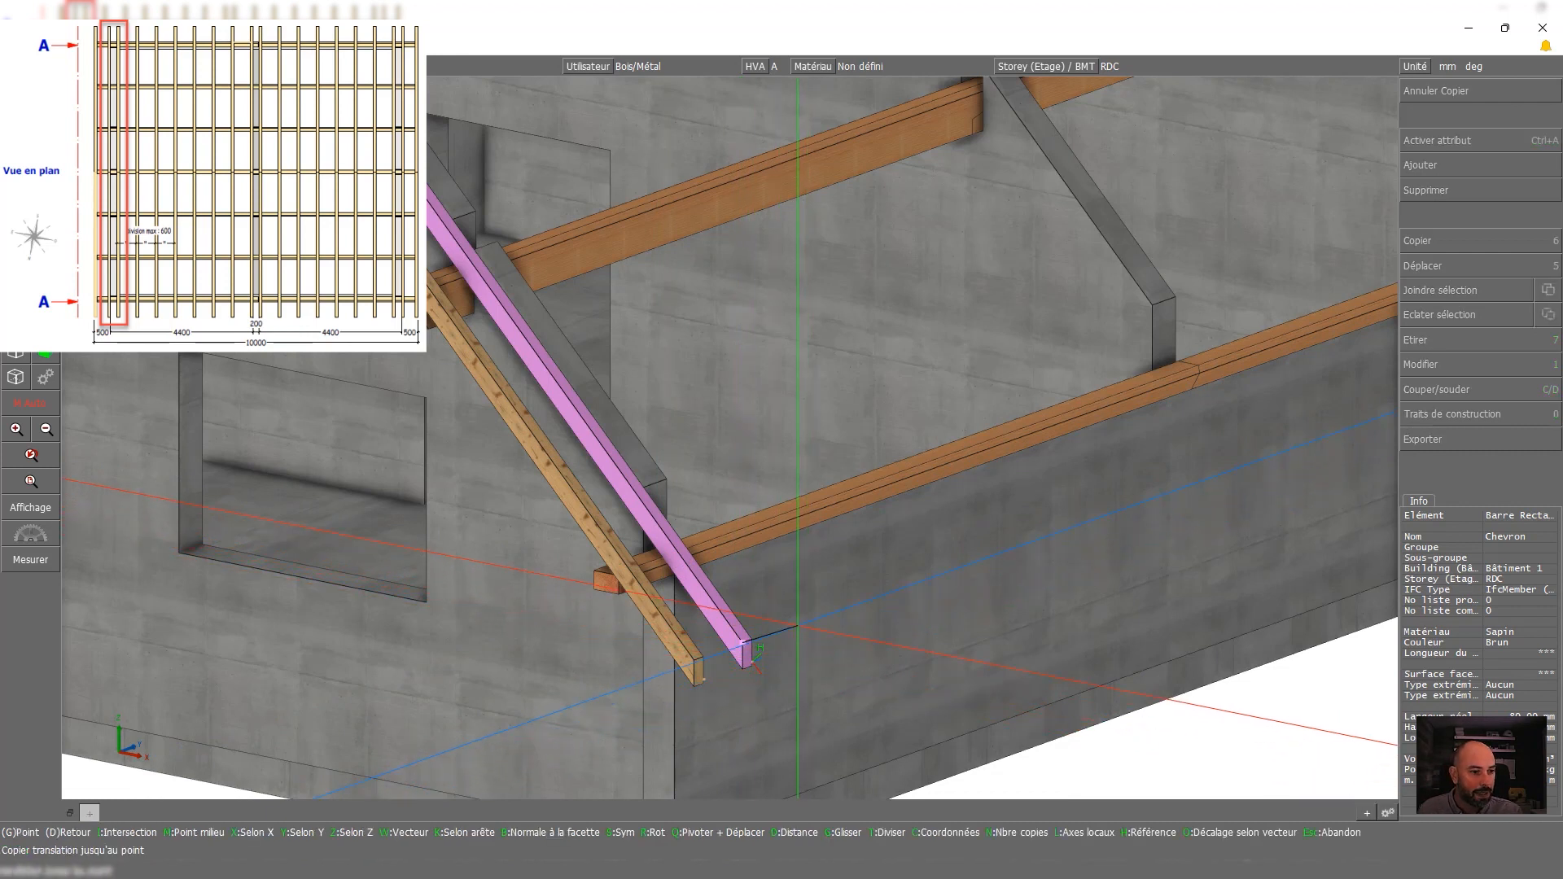
{"action": "key", "text": "g"}
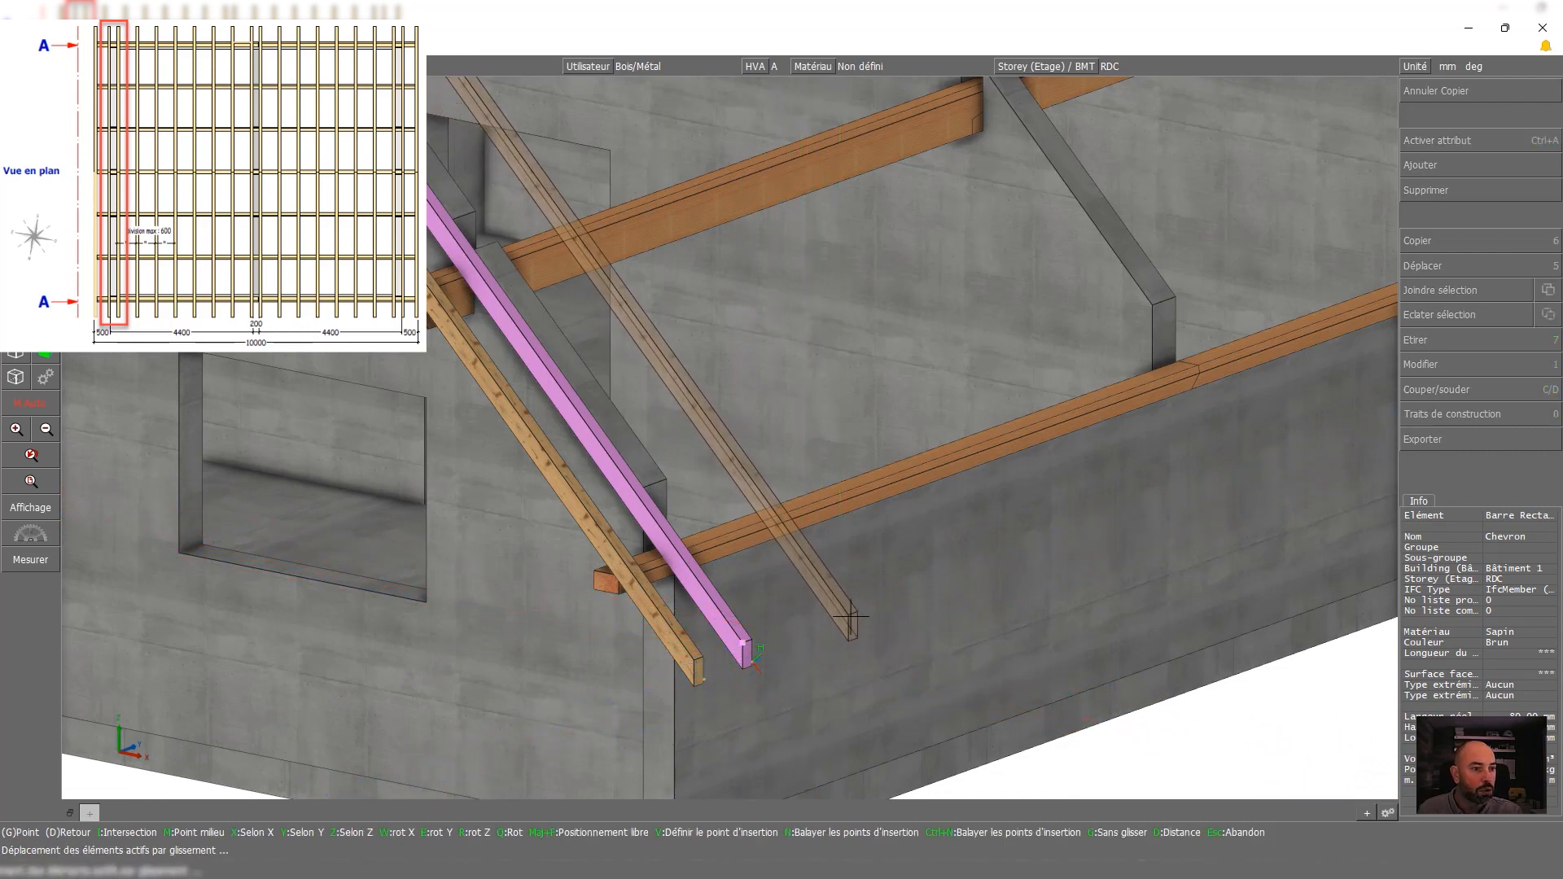
{"action": "key", "text": "y"}
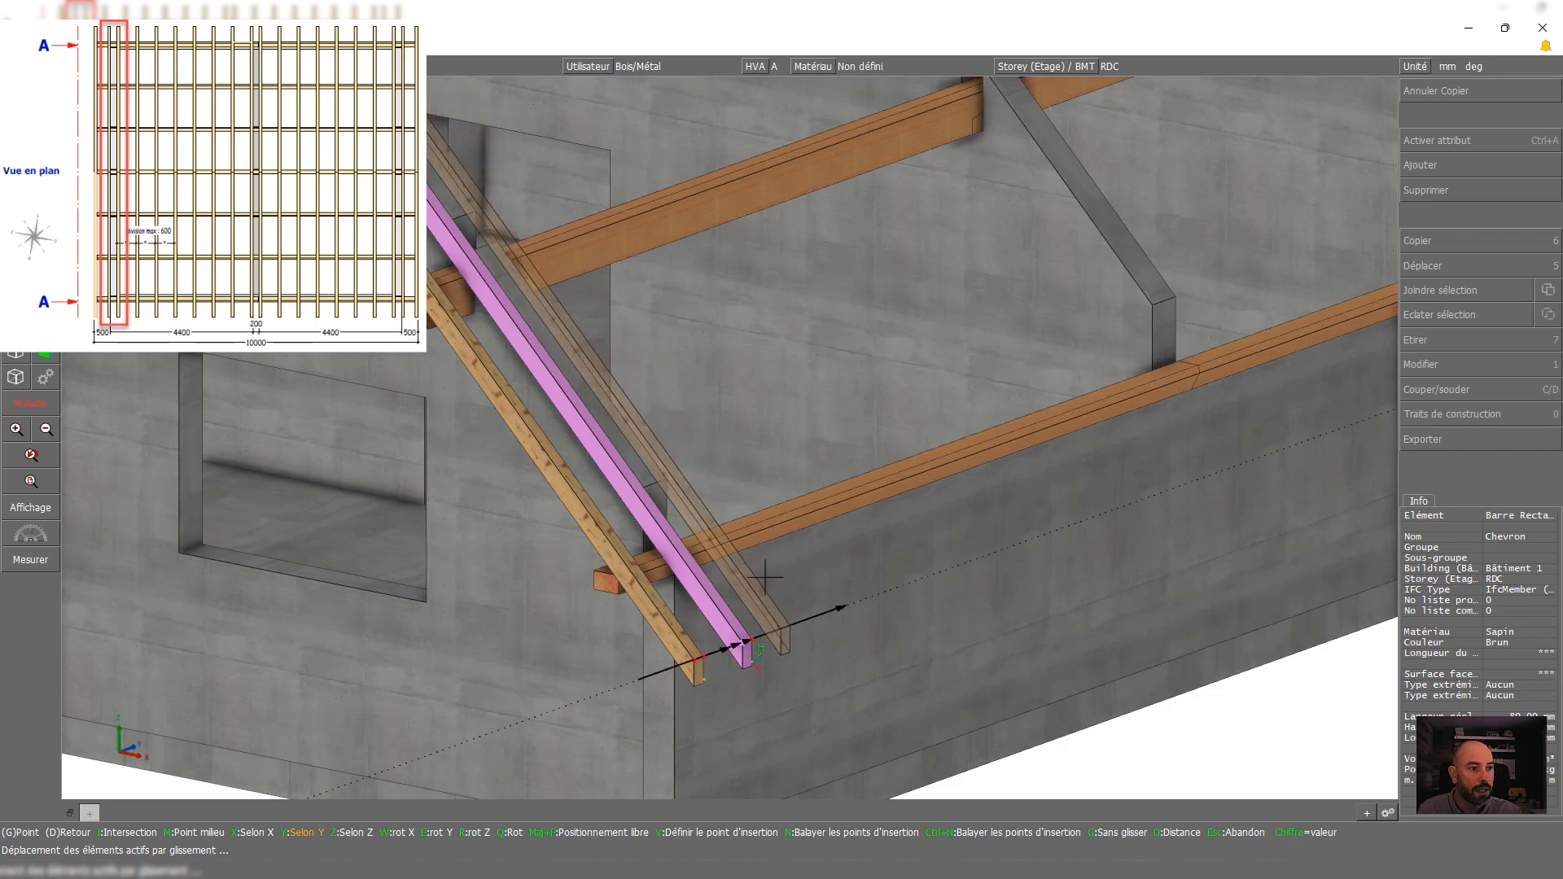
{"action": "left_click", "coordinate": [662, 479]}
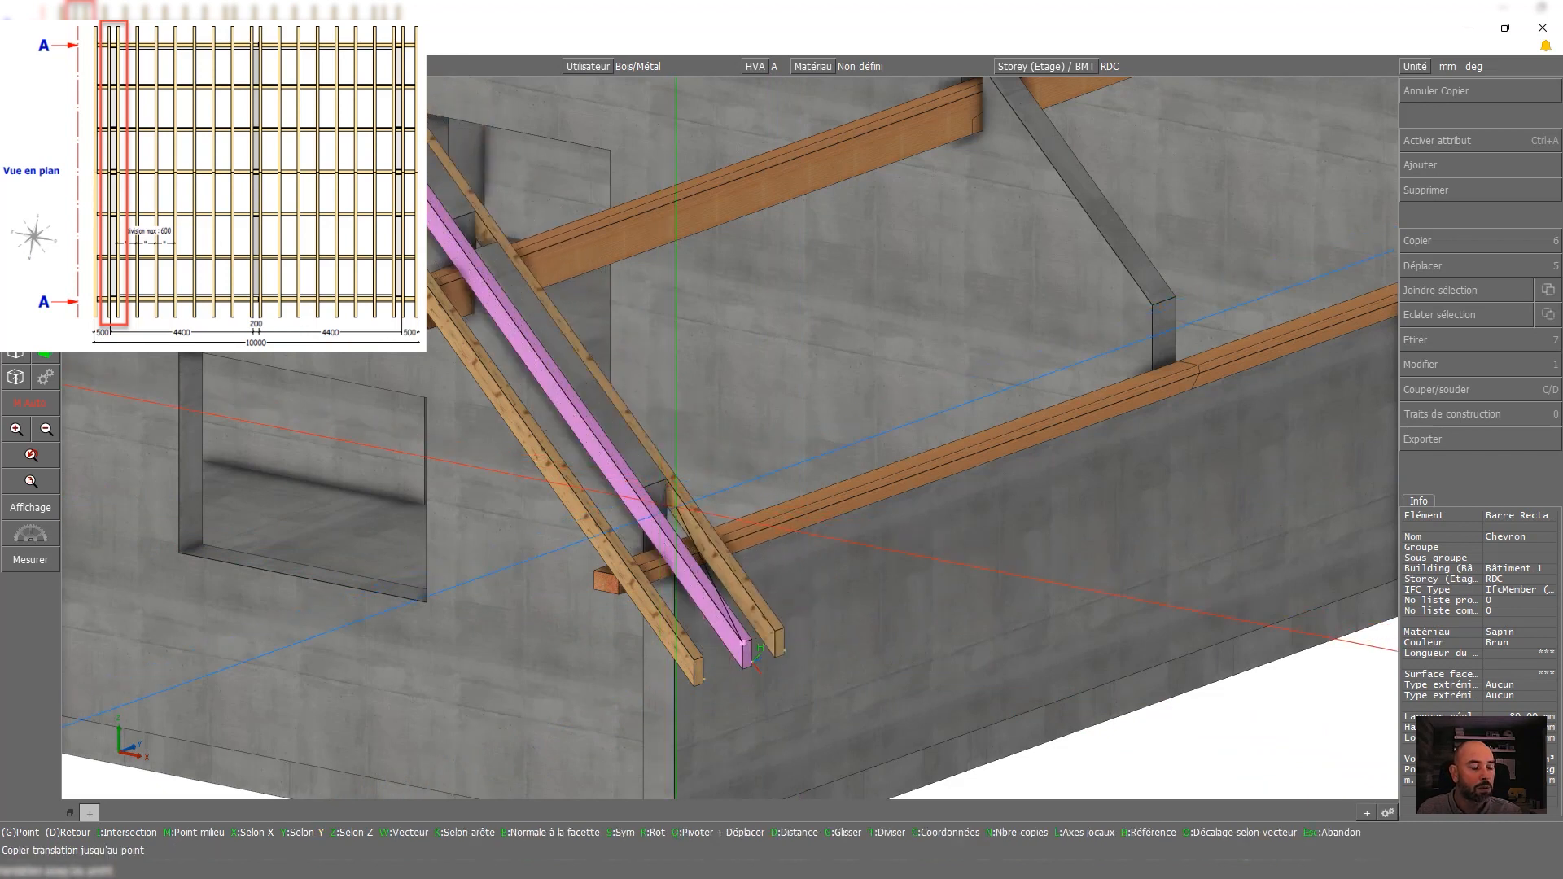
{"action": "right_click", "coordinate": [682, 515]}
{"action": "middle_click", "coordinate": [698, 542]}
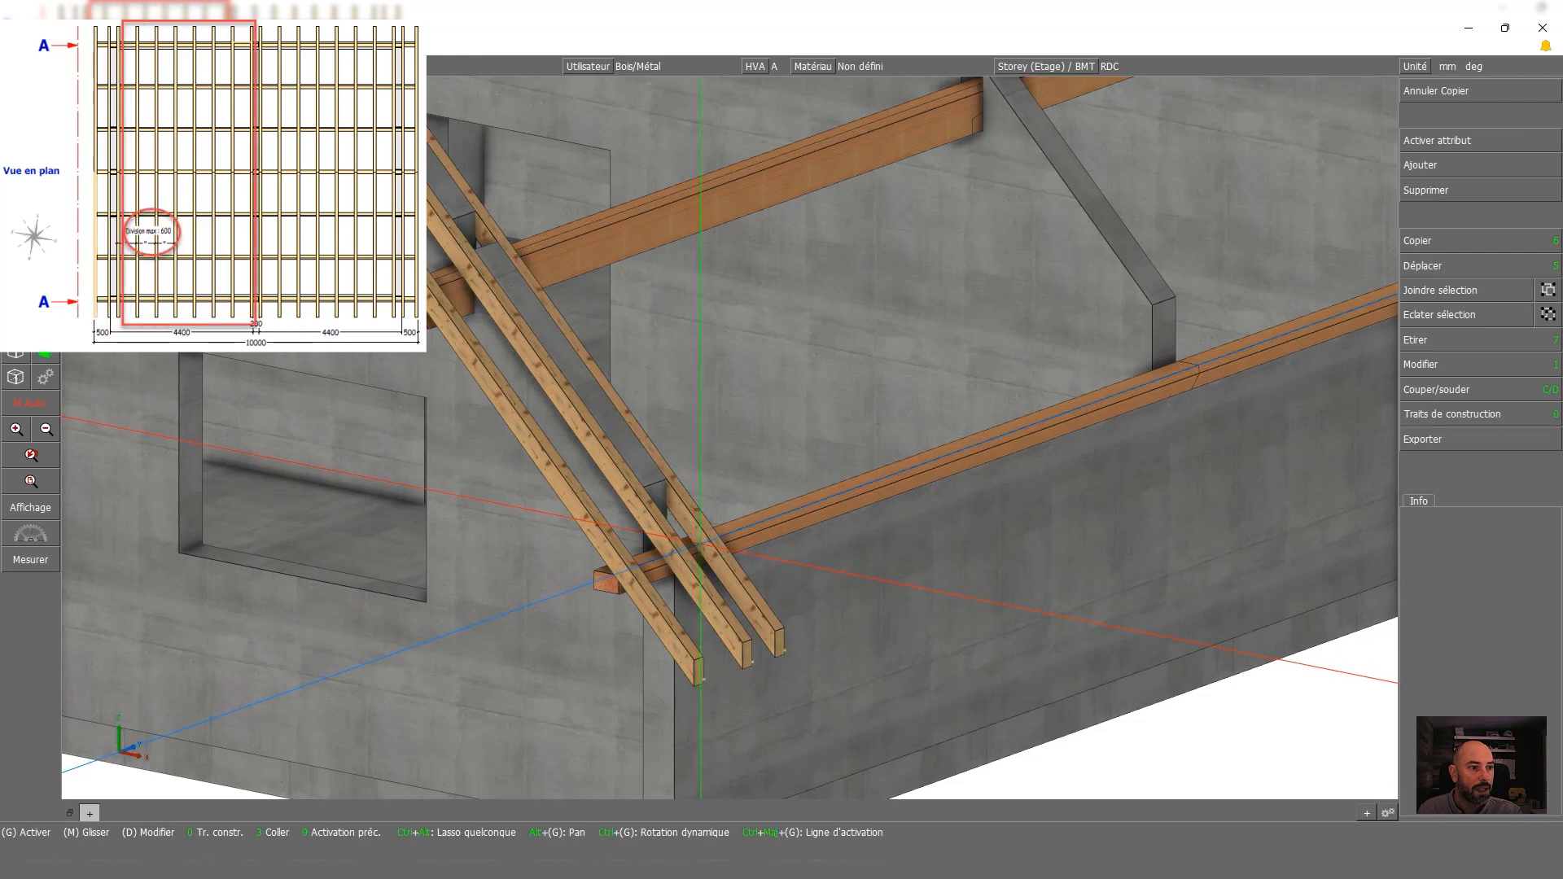
Start a divided copy of the rafter at the gable wall's inner face, spanning along the Y axis to the middle wall
{"action": "scroll", "coordinate": [736, 531], "scroll_direction": "down", "scroll_amount": 3}
{"action": "scroll", "coordinate": [690, 606], "scroll_direction": "up", "scroll_amount": 3}
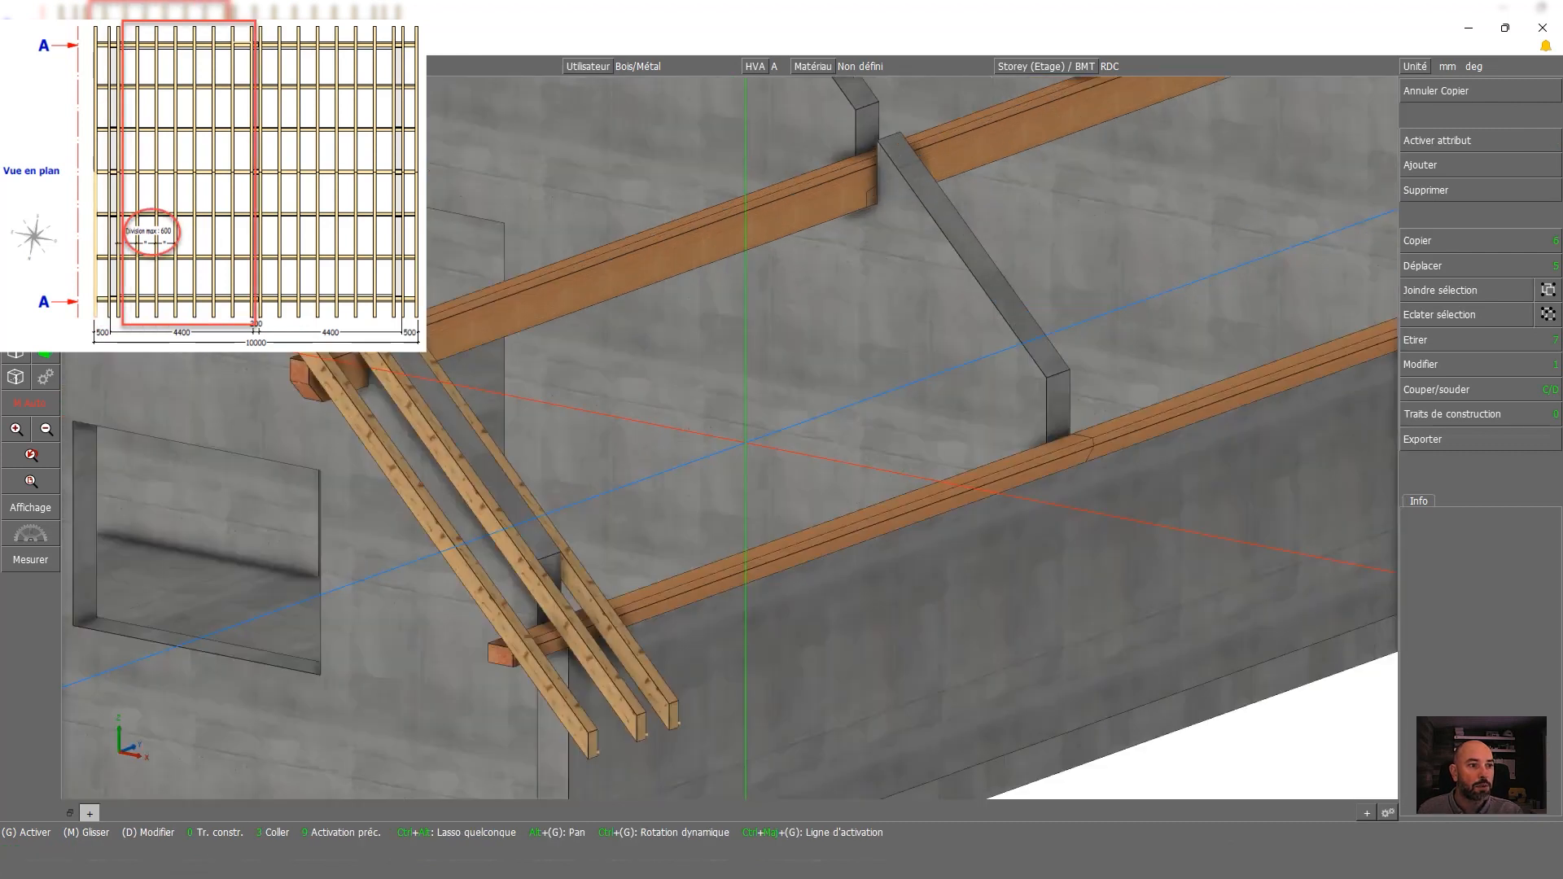
{"action": "left_click", "coordinate": [684, 708]}
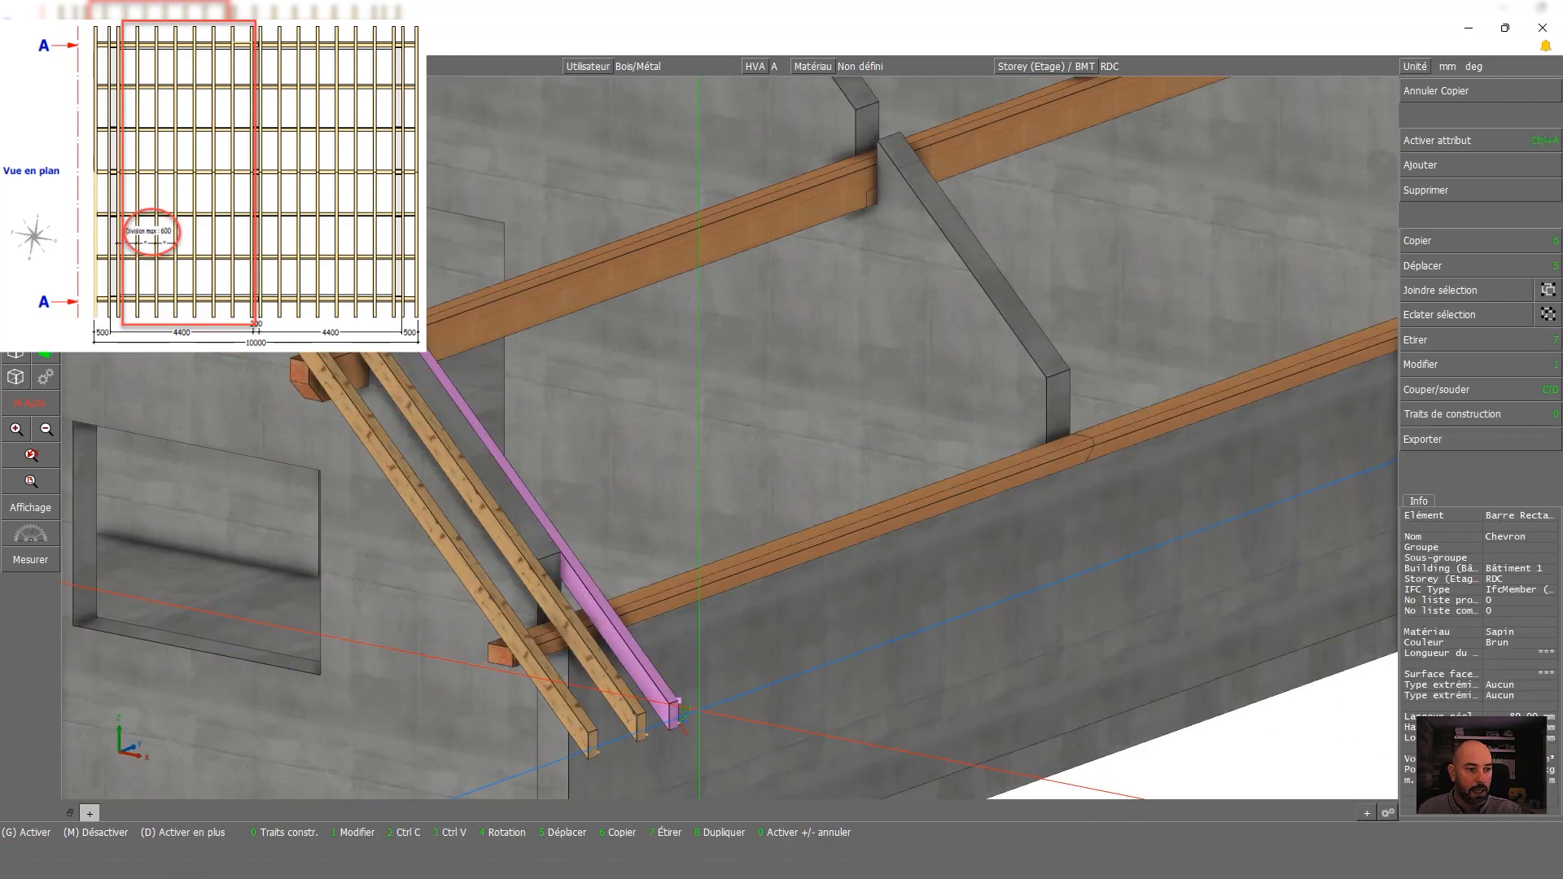
{"action": "key", "text": "6"}
{"action": "key", "text": "t"}
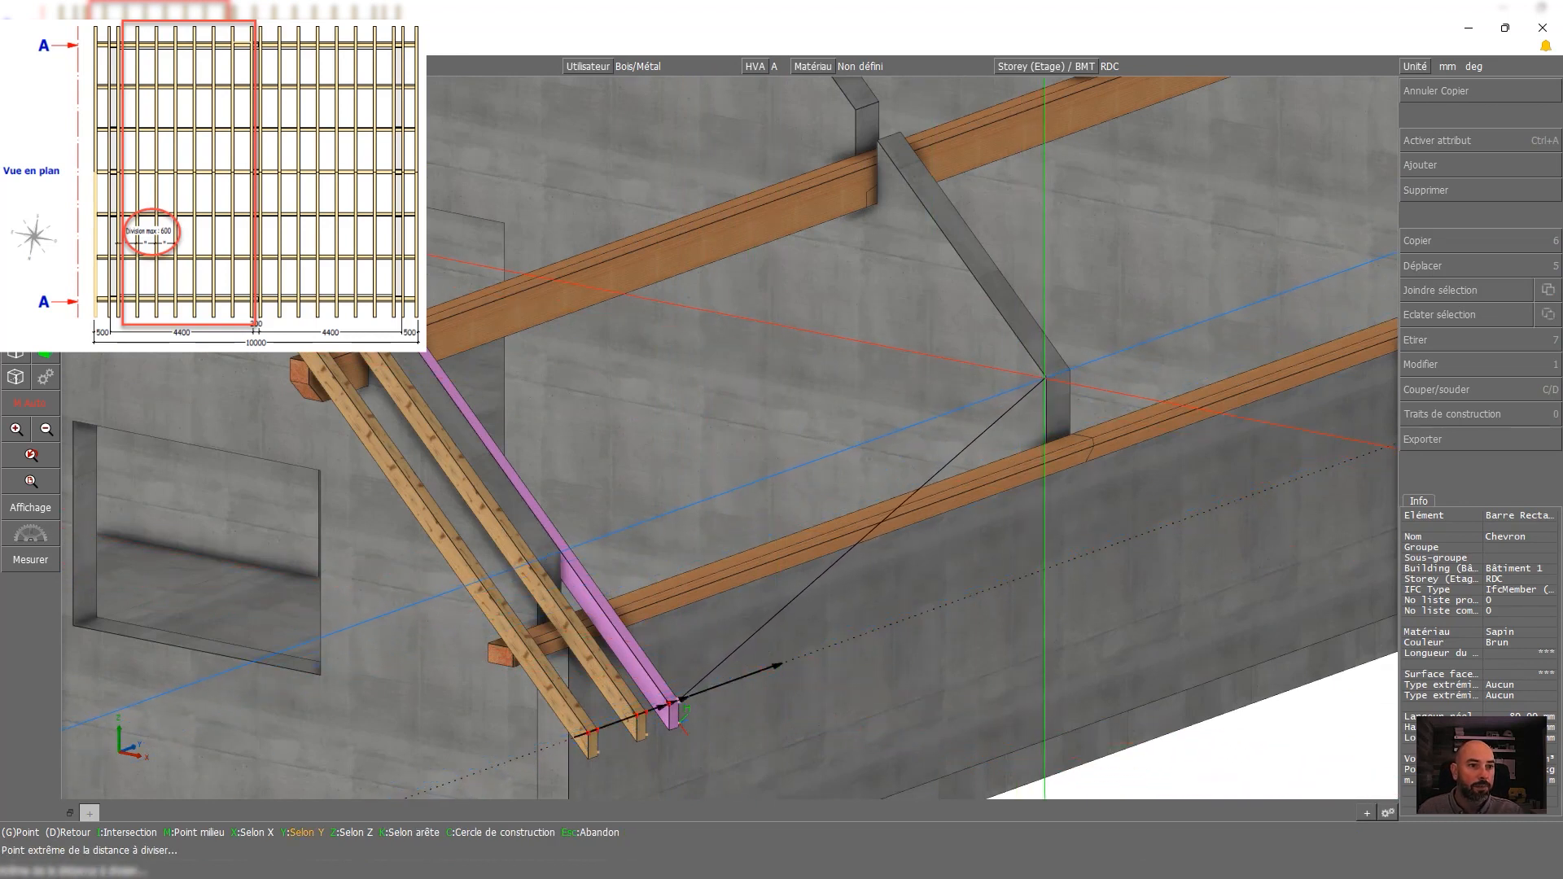
{"action": "left_click", "coordinate": [1155, 530]}
{"action": "key", "text": "plus"}
{"action": "key", "text": "plus"}
{"action": "key", "text": "plus"}
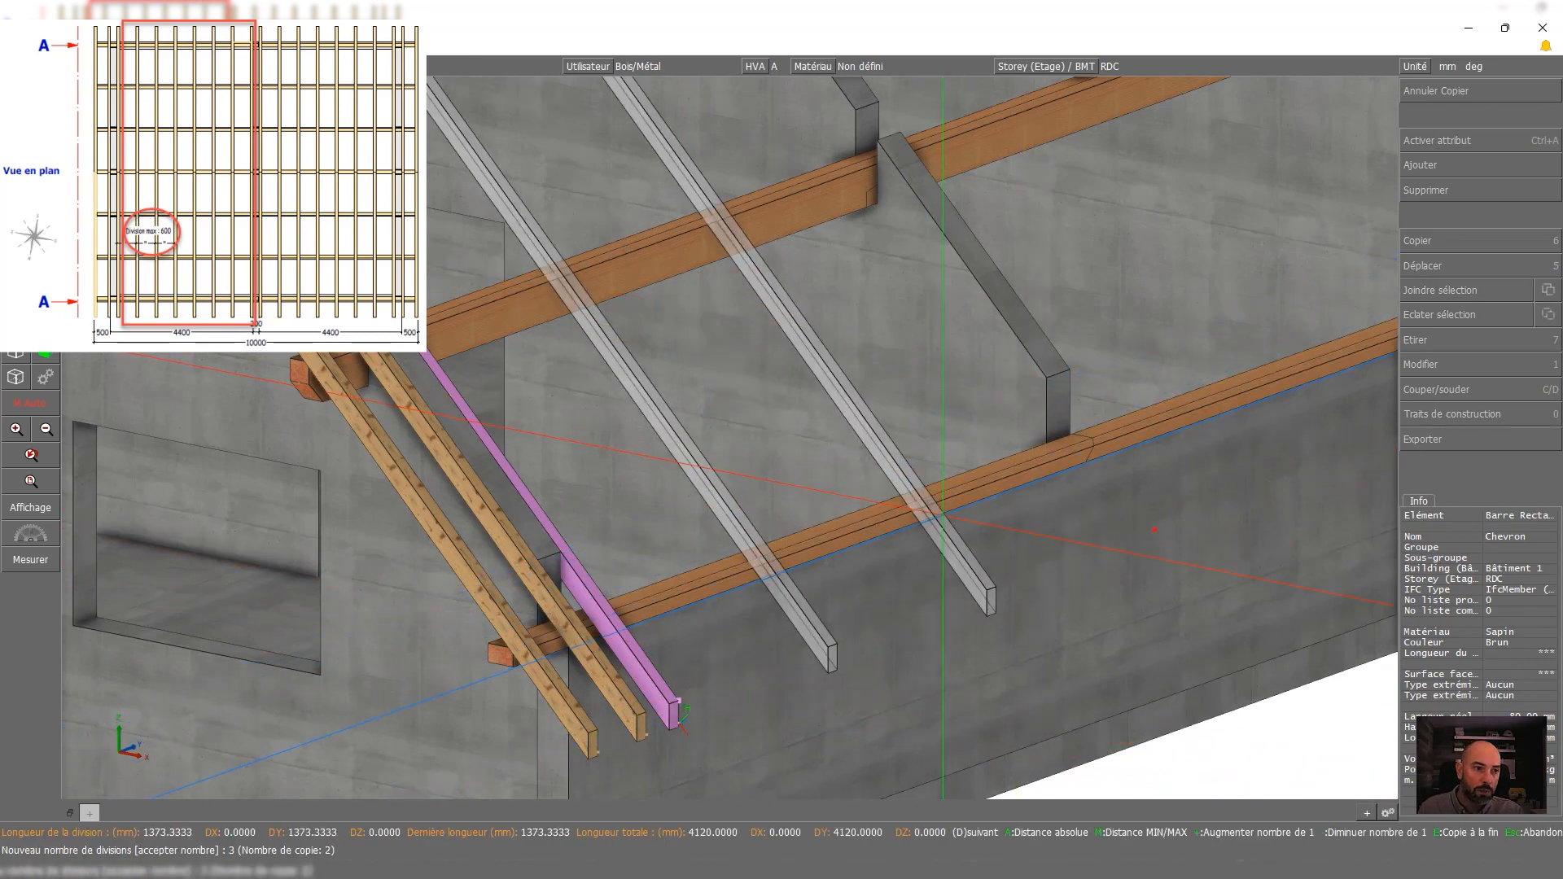
{"action": "key", "text": "minus"}
{"action": "key", "text": "minus"}
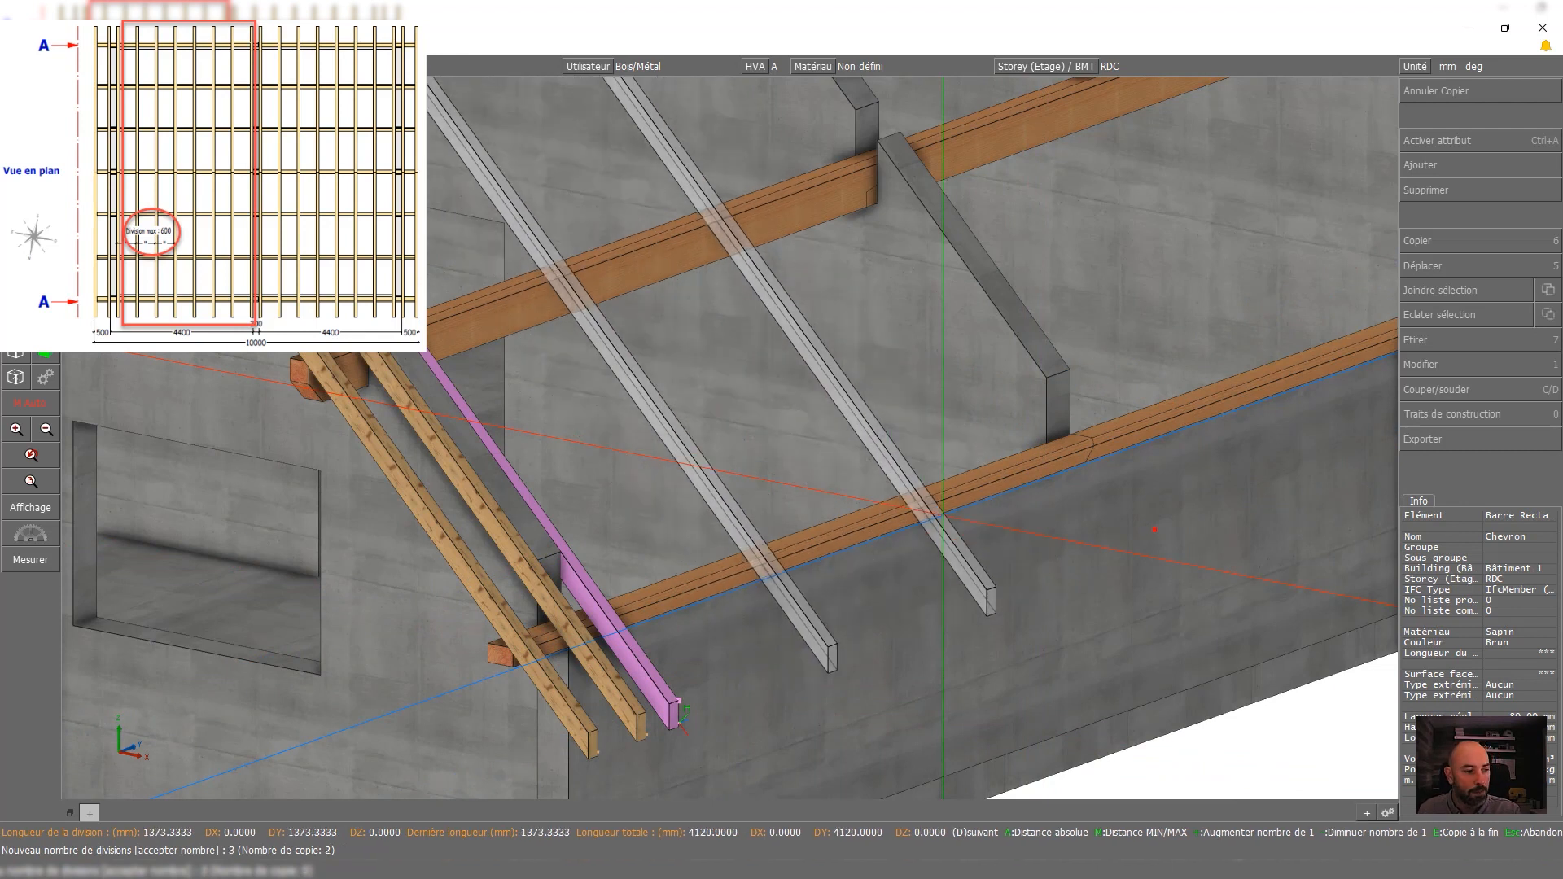
Distribute the rafter copies at a maximum spacing of 600 mm, including one at the end of the span
{"action": "key", "text": "m"}
{"action": "key", "text": "Return"}
{"action": "key", "text": "Return"}
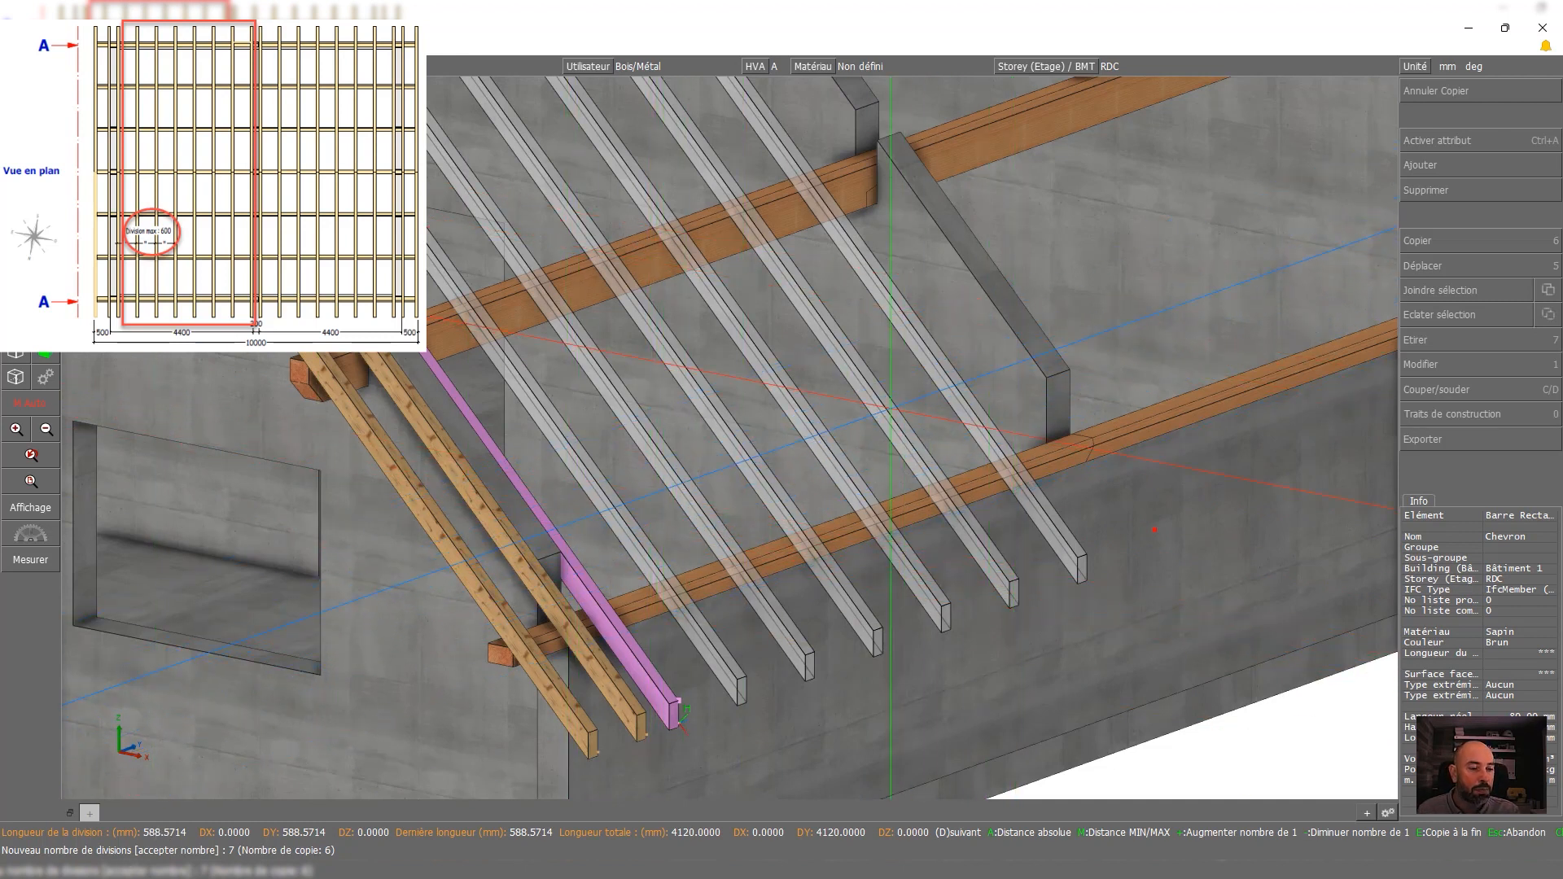
{"action": "key", "text": "plus"}
{"action": "key", "text": "Return"}
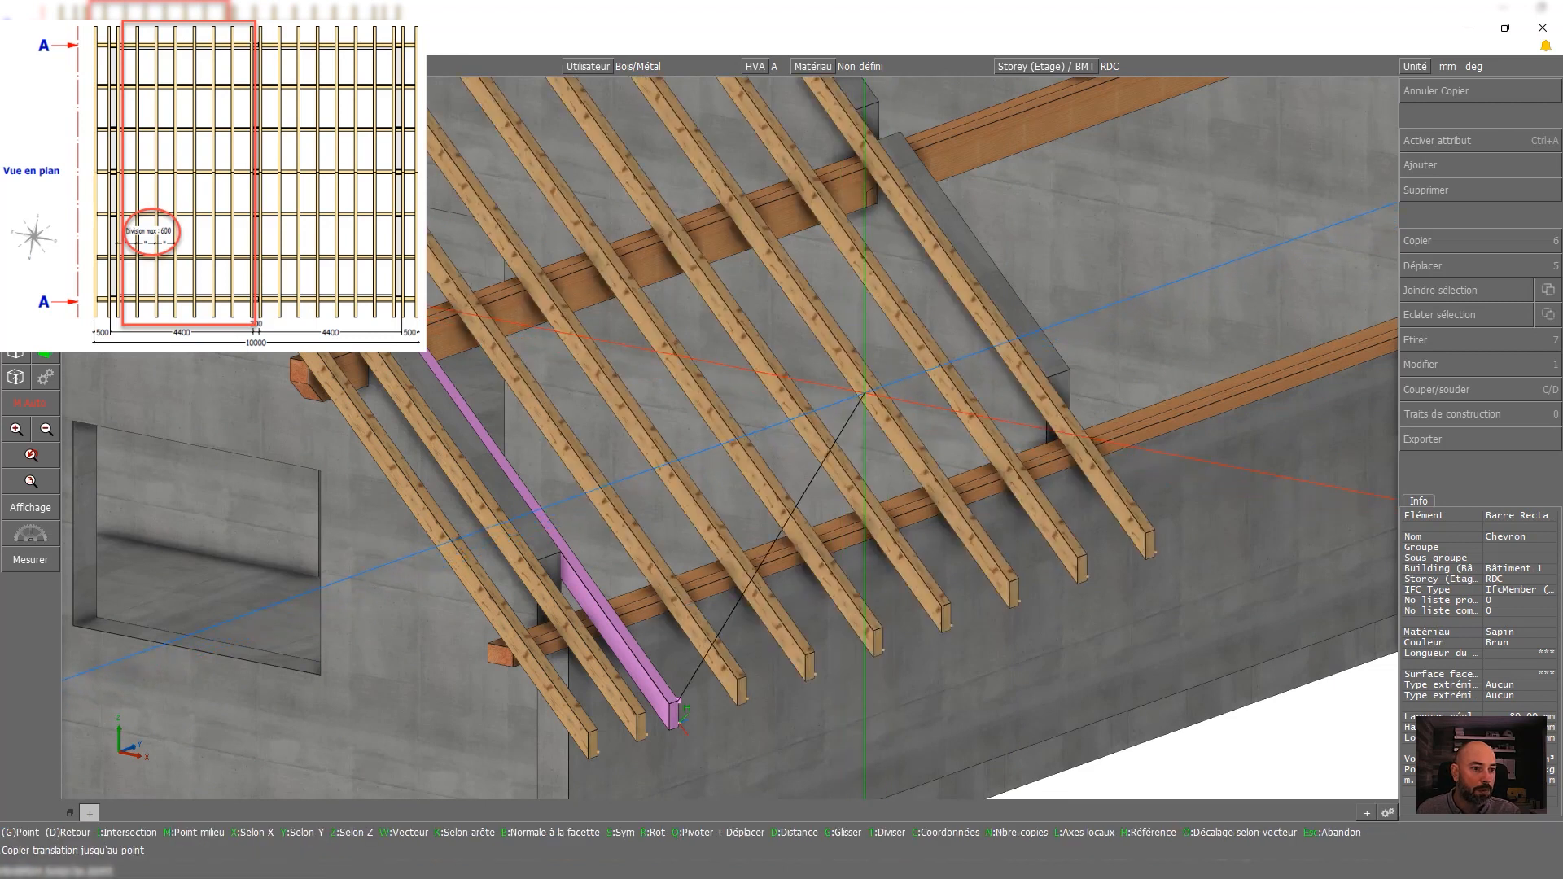
{"action": "right_click", "coordinate": [864, 394]}
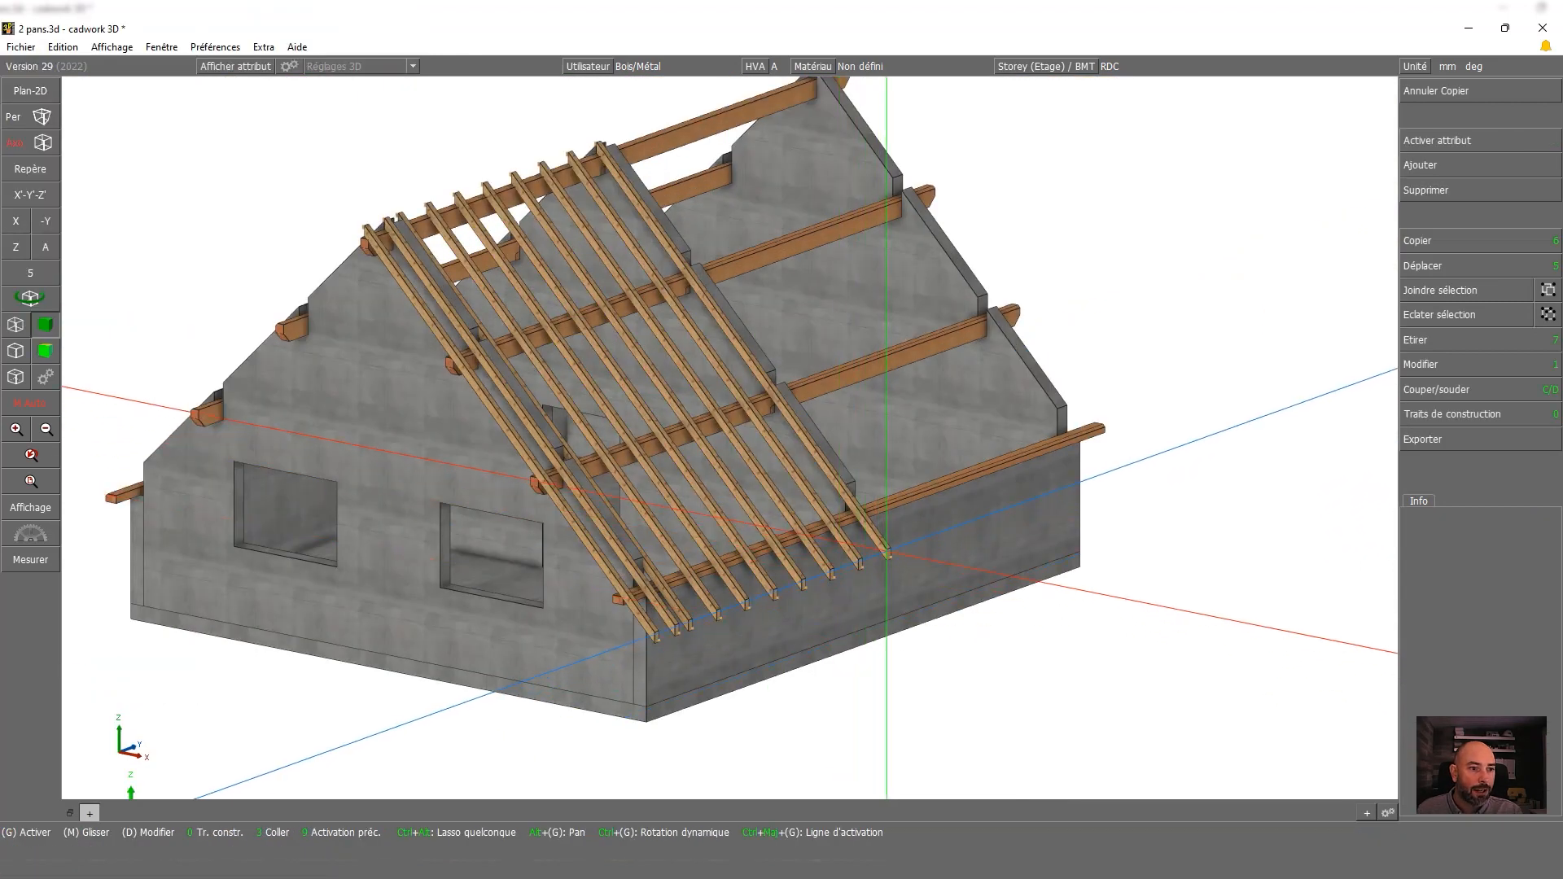
Select all rafters by their name and mirror-copy them about a plane perpendicular to Y at the midpoint of the long wall's edge
{"action": "left_click", "coordinate": [887, 553]}
{"action": "key", "text": "ctrl+a"}
{"action": "key", "text": "n"}
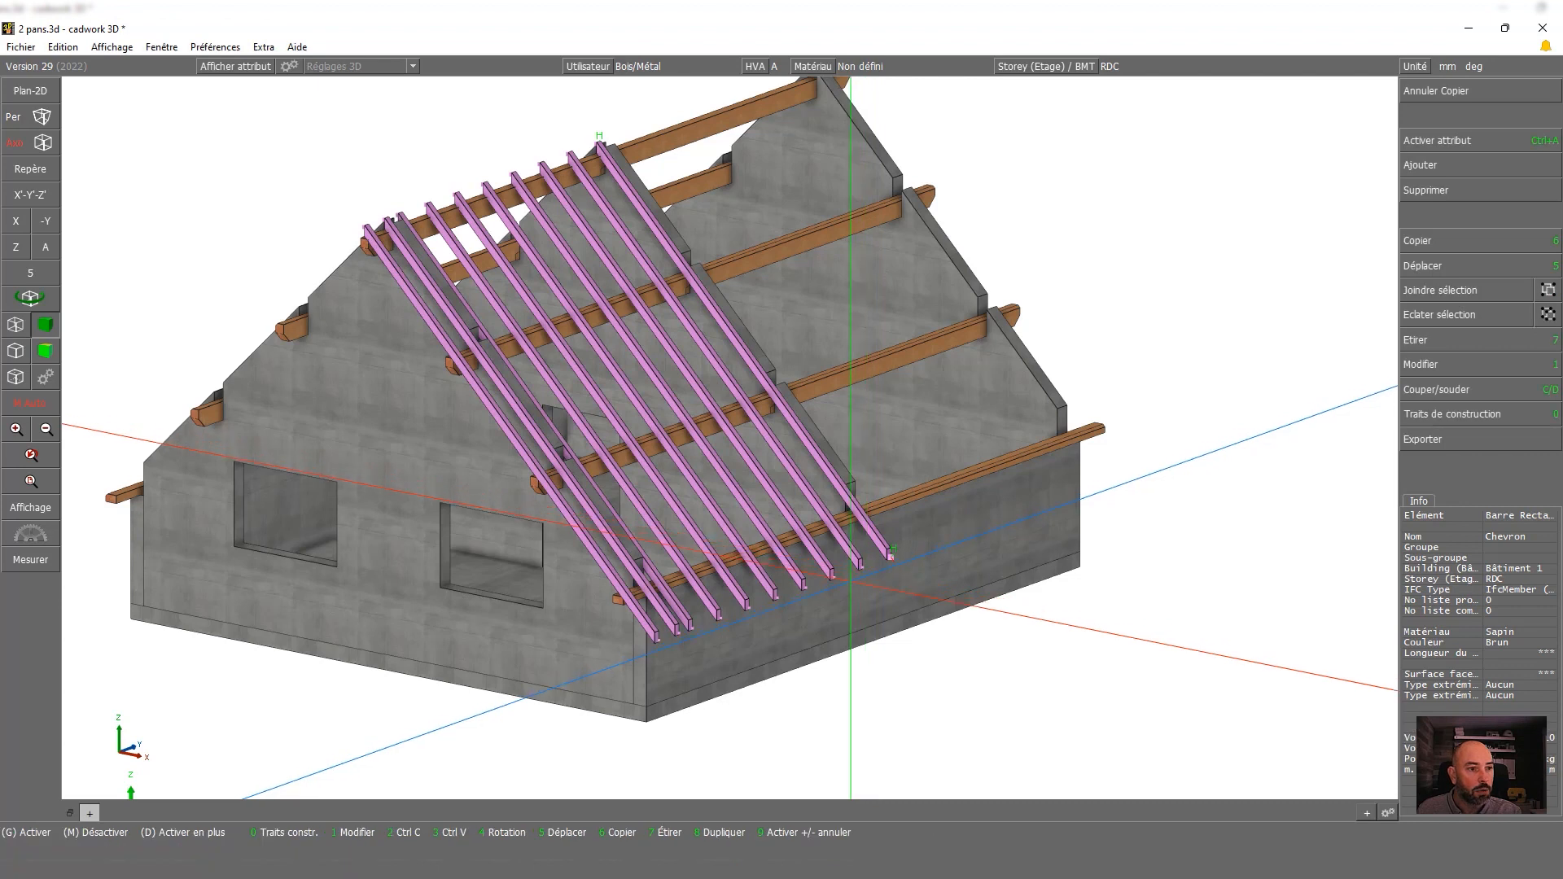
{"action": "scroll", "coordinate": [948, 544], "scroll_direction": "up", "scroll_amount": 3}
{"action": "key", "text": "6"}
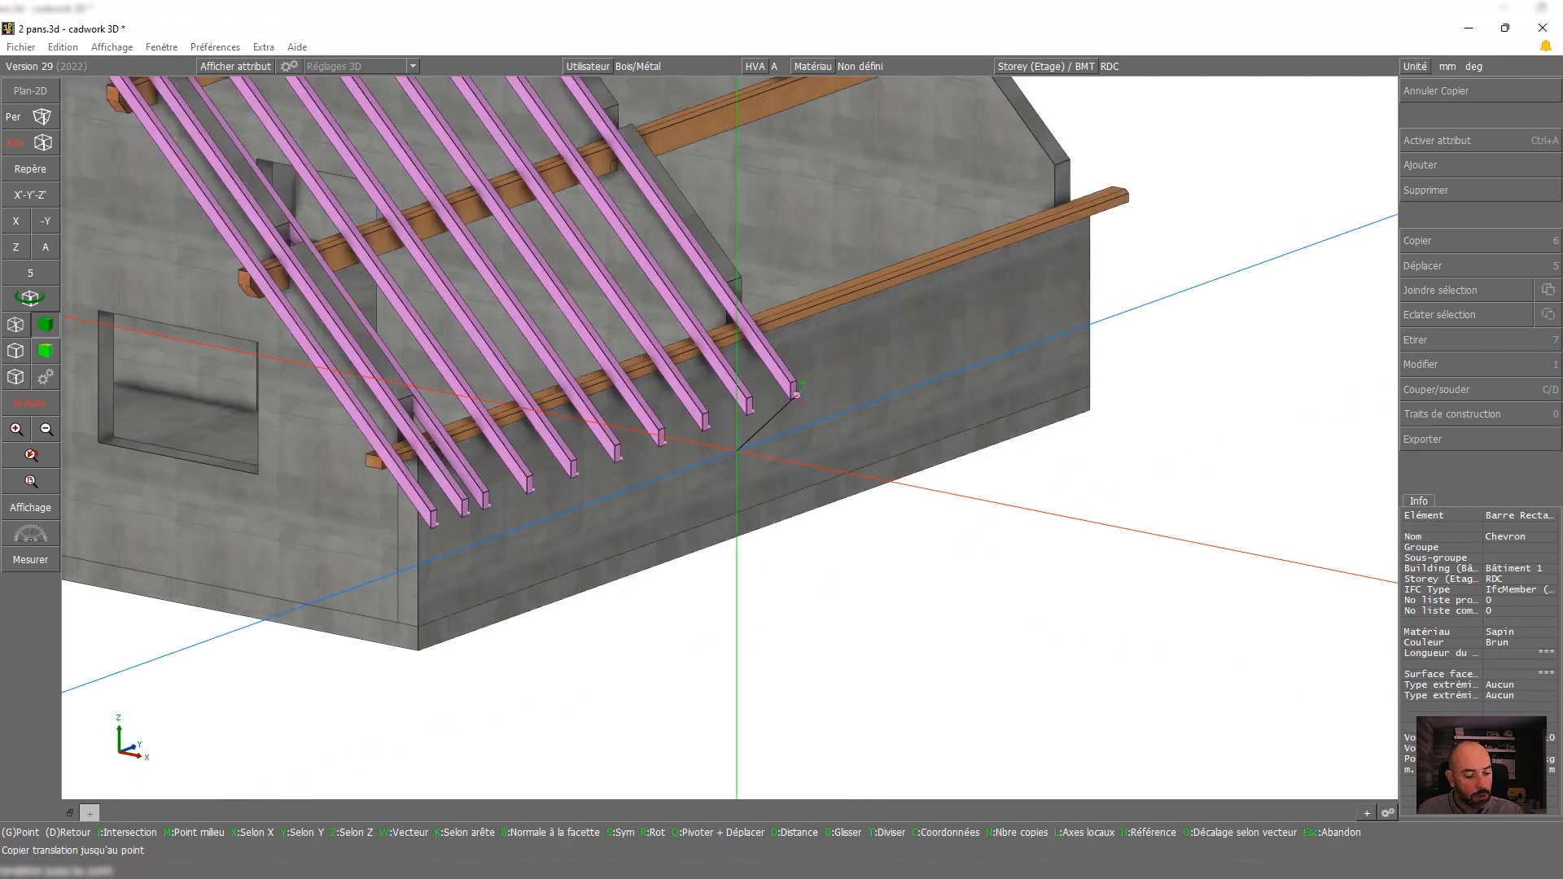
{"action": "key", "text": "y"}
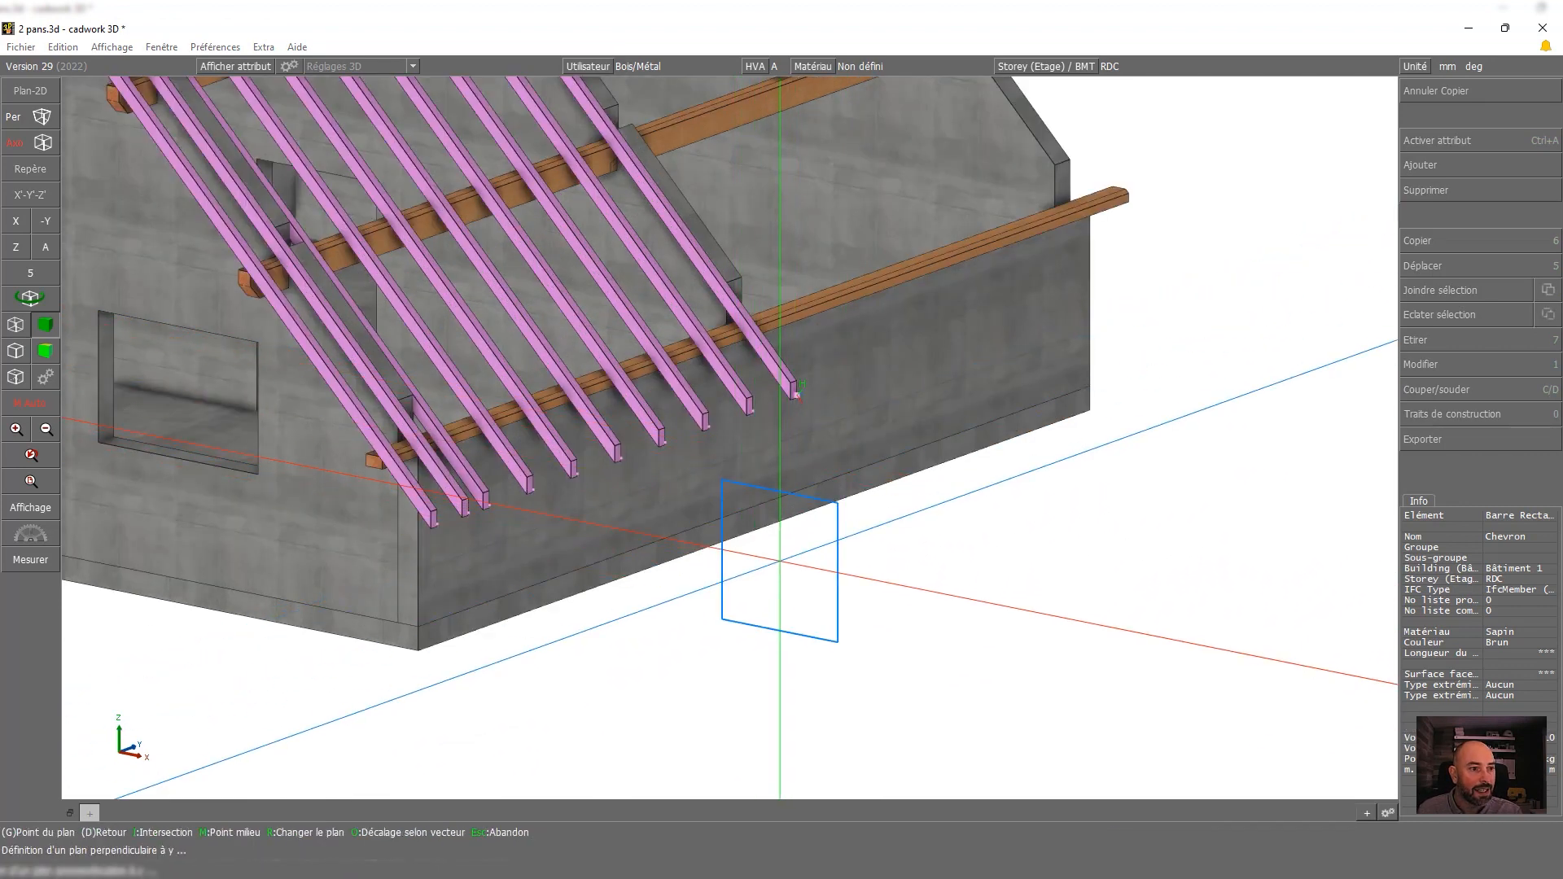
{"action": "key", "text": "m"}
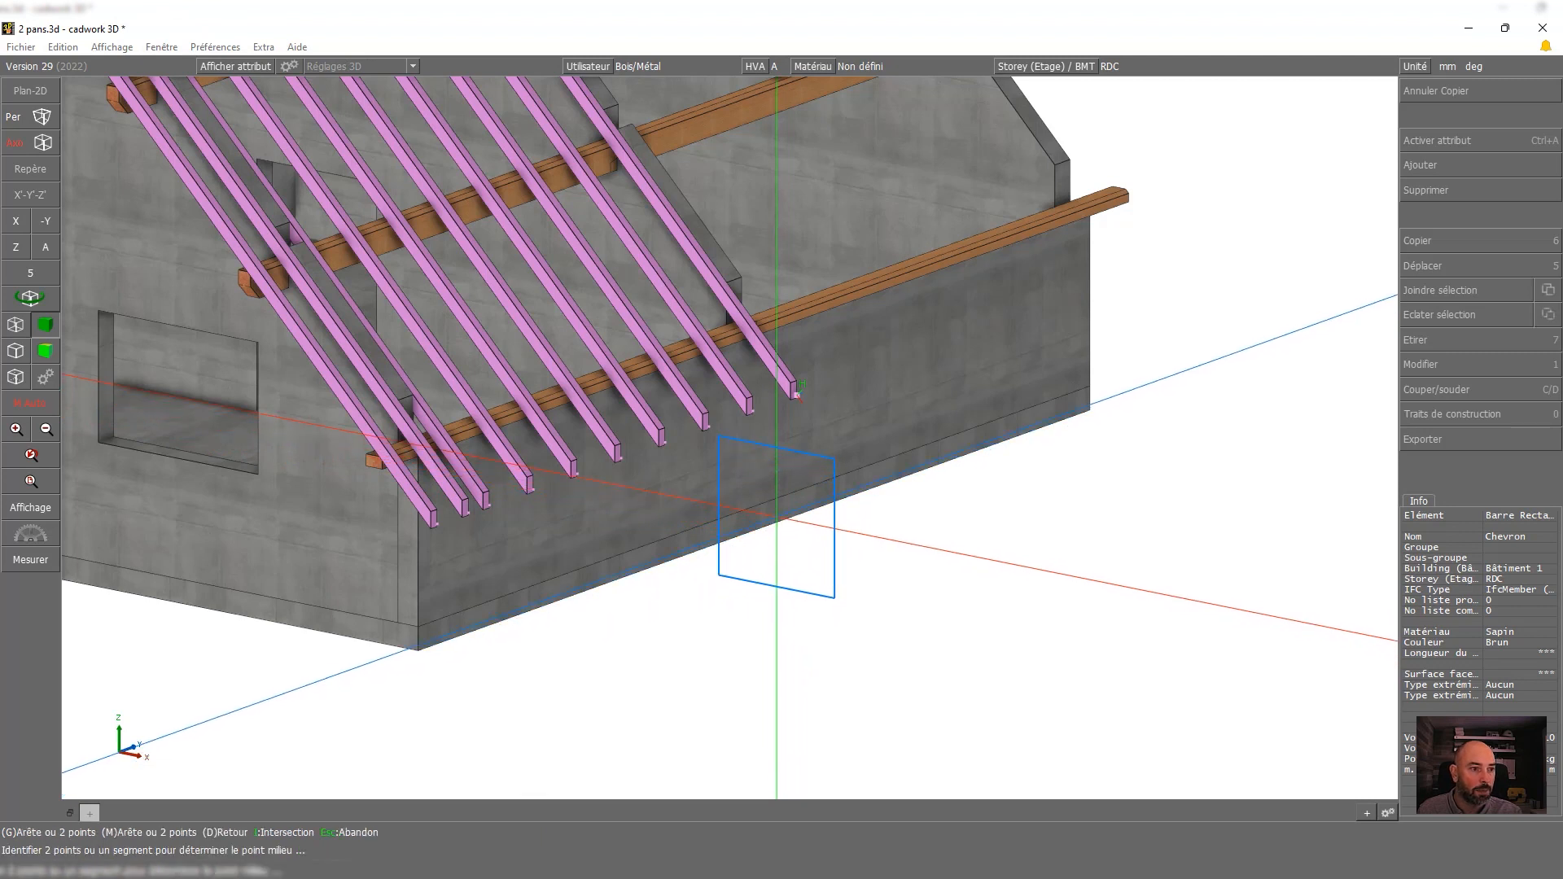
{"action": "left_click", "coordinate": [775, 523]}
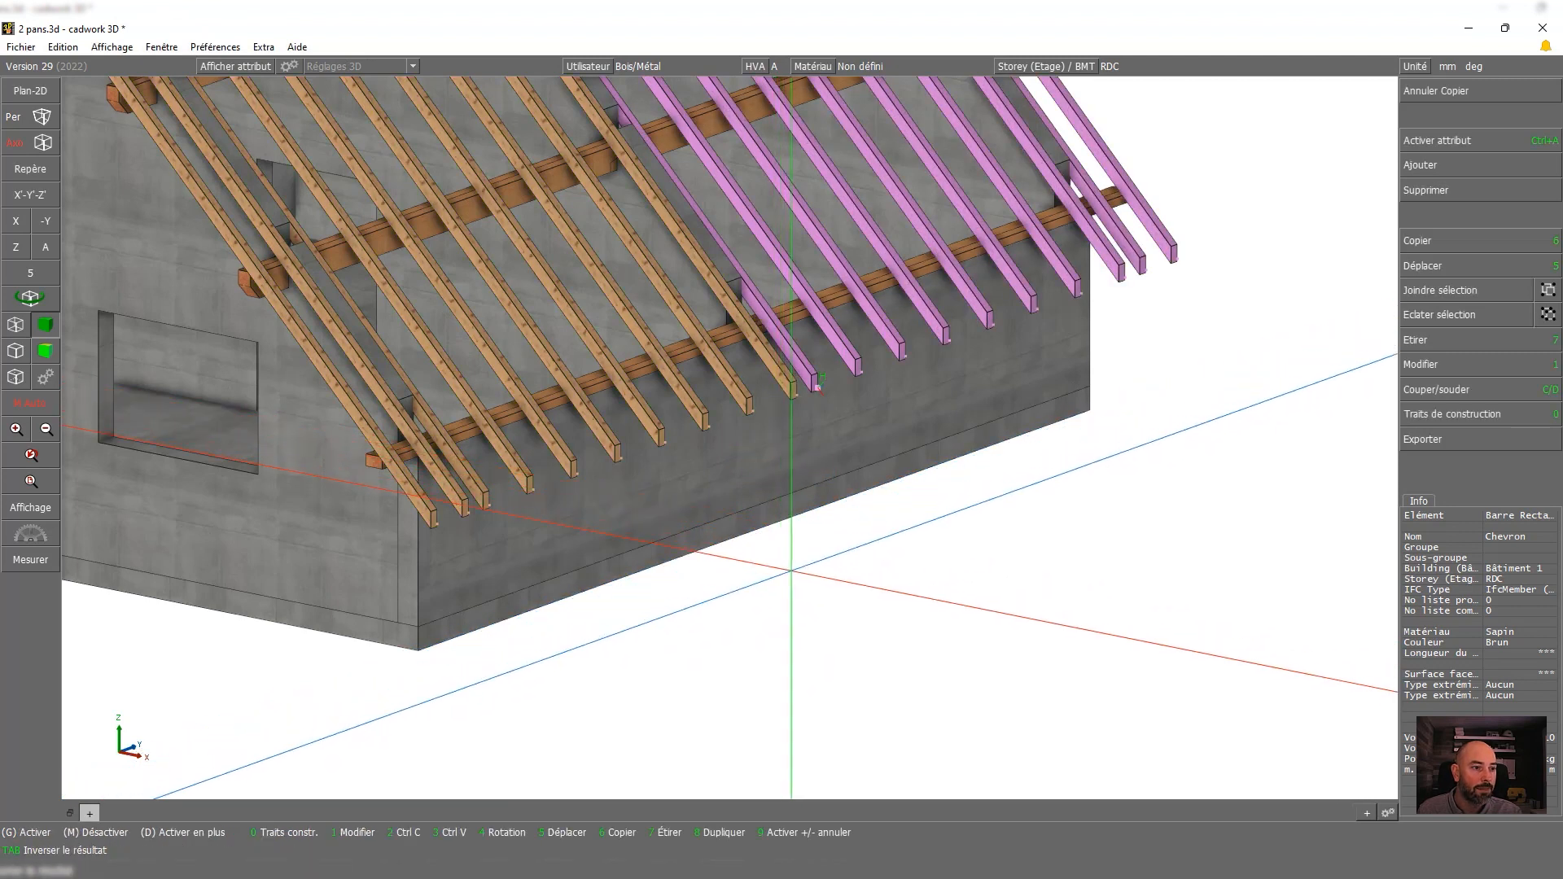
Select every rafter on this slope by name and notch them over the purlins, keeping the purlins as the hard elements
{"action": "scroll", "coordinate": [781, 545], "scroll_direction": "down", "scroll_amount": 4}
{"action": "middle_click", "coordinate": [733, 444]}
{"action": "right_click", "coordinate": [756, 472]}
{"action": "key", "text": "n"}
{"action": "left_click", "coordinate": [748, 489]}
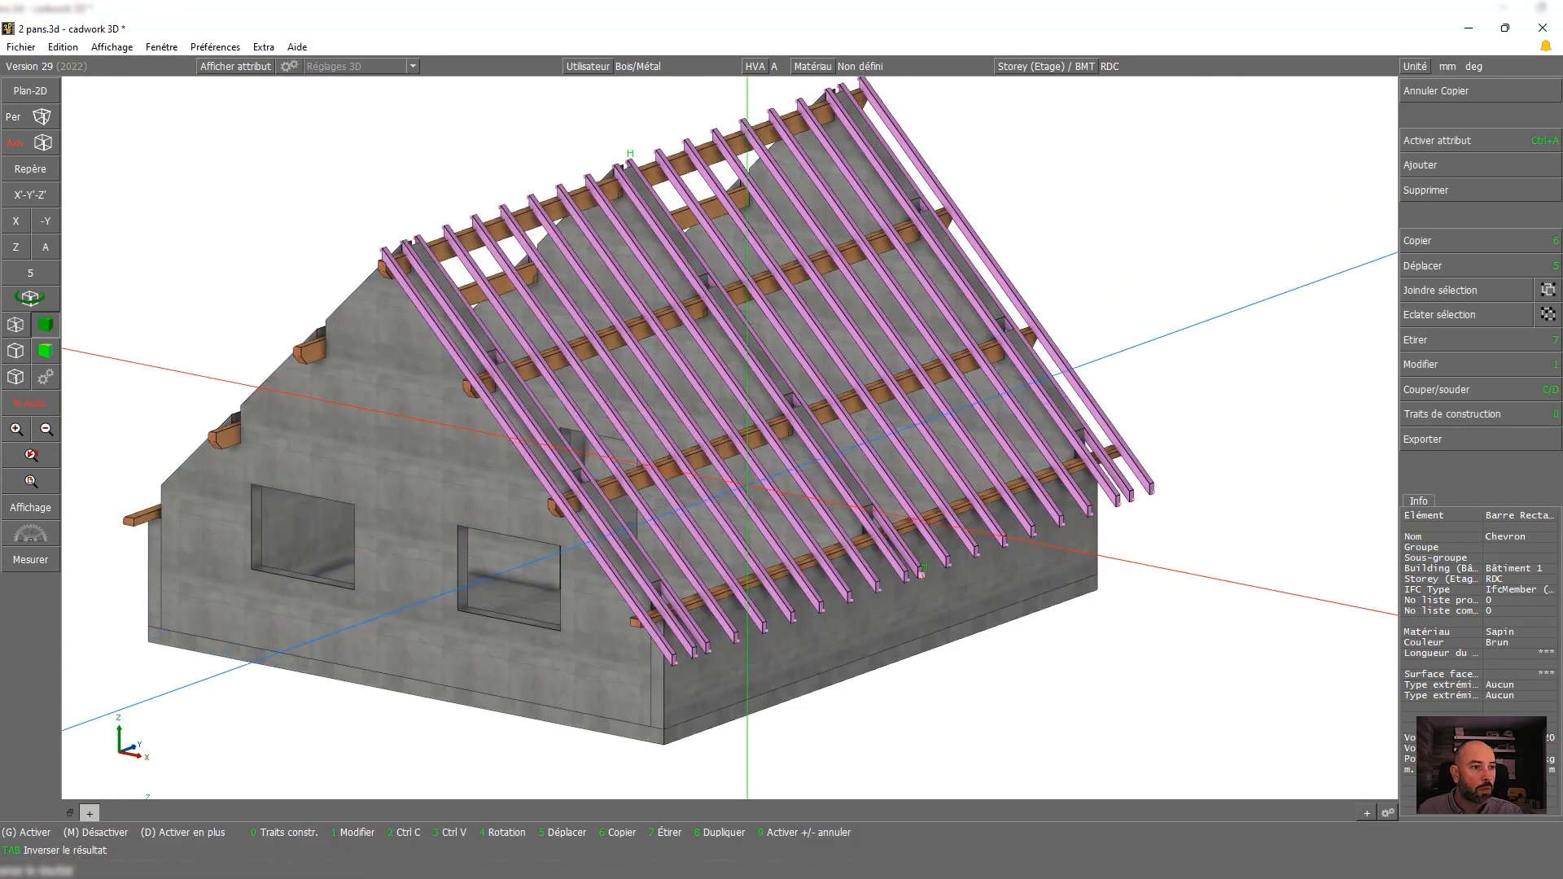
{"action": "scroll", "coordinate": [584, 317], "scroll_direction": "up", "scroll_amount": 2}
{"action": "left_click", "coordinate": [1468, 391]}
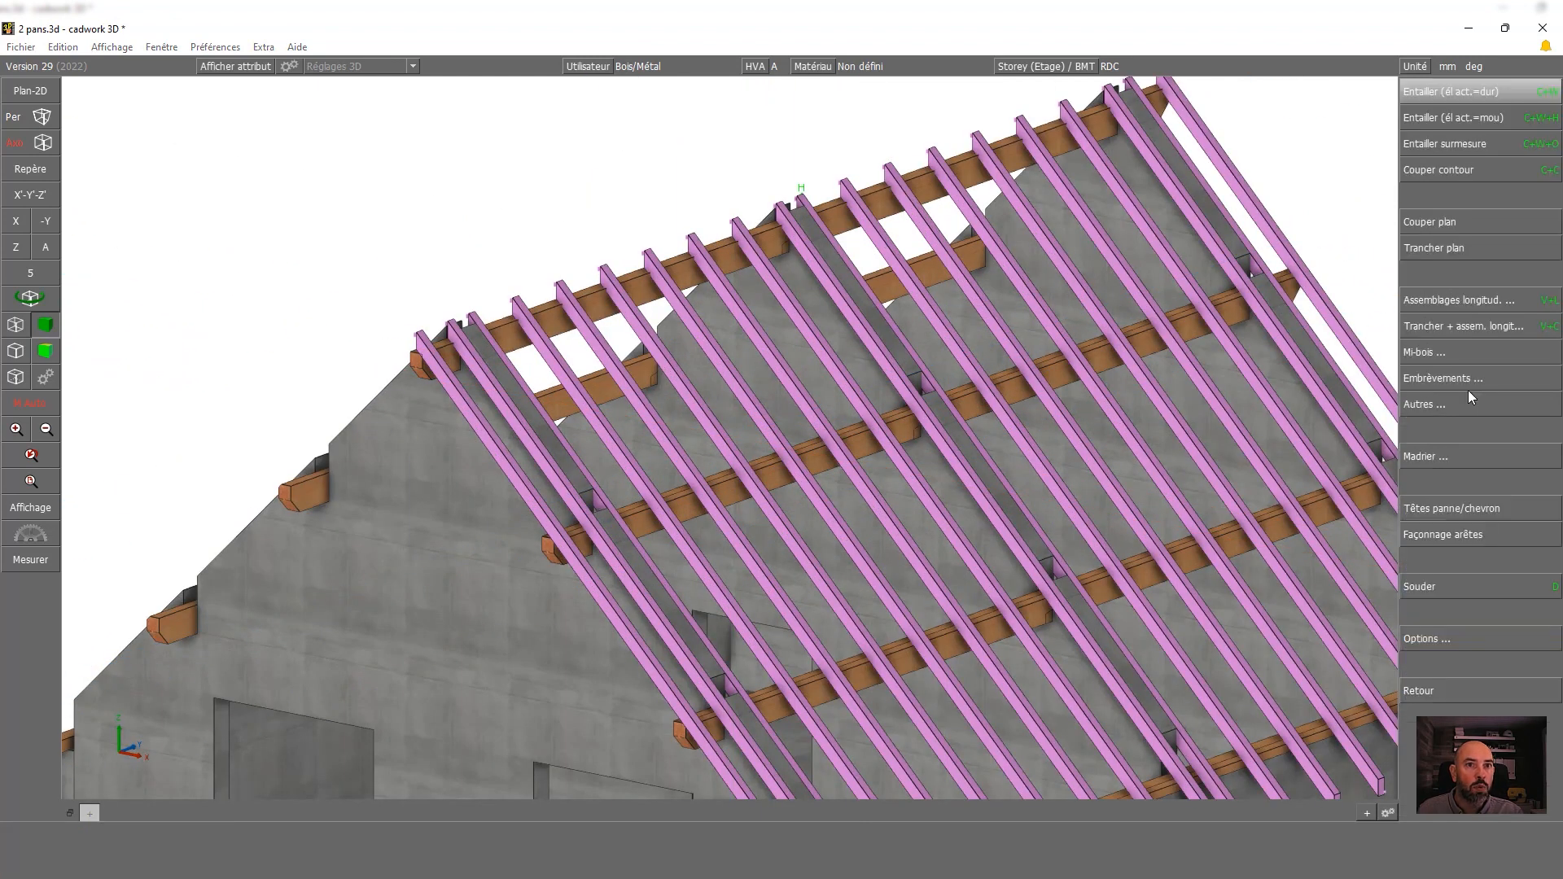
{"action": "left_click", "coordinate": [1480, 116]}
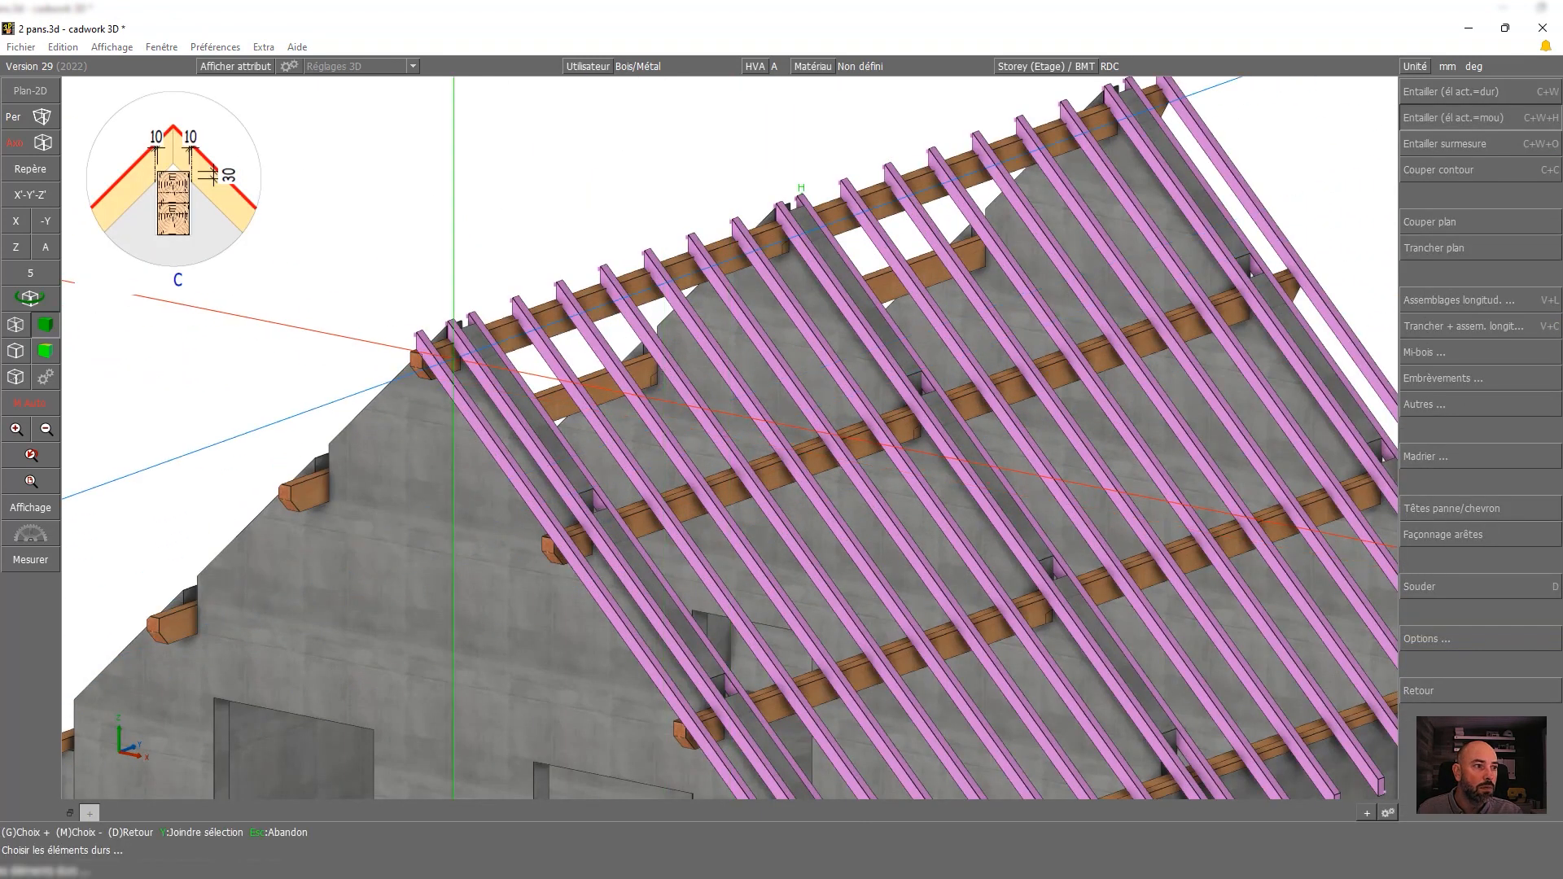
{"action": "left_click", "coordinate": [547, 320]}
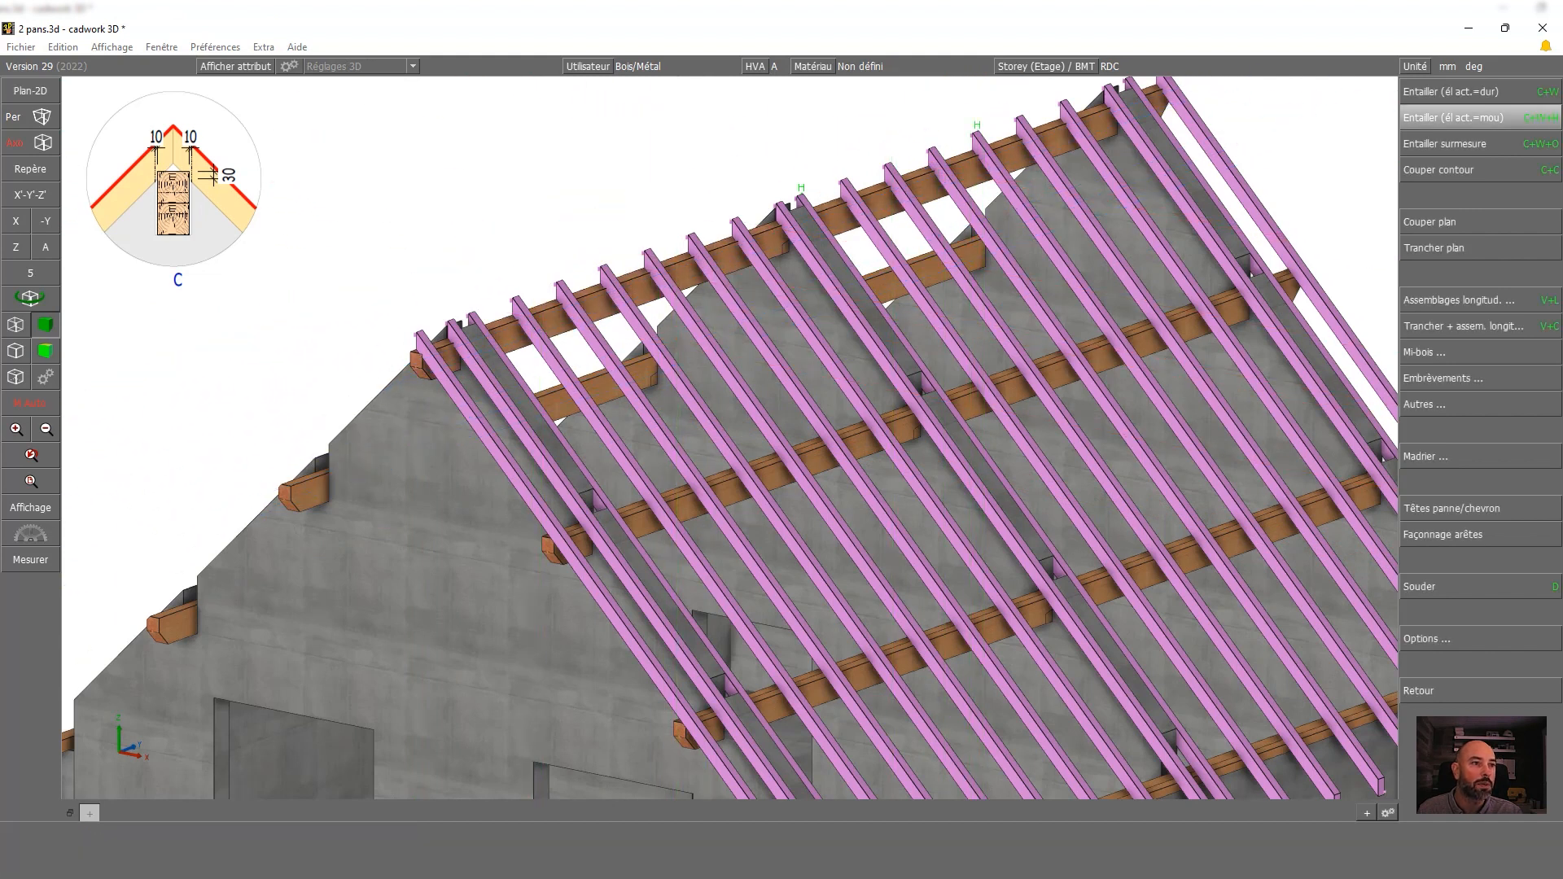
{"action": "right_click", "coordinate": [803, 211]}
{"action": "middle_click", "coordinate": [338, 372]}
{"action": "scroll", "coordinate": [453, 353], "scroll_direction": "up", "scroll_amount": 4}
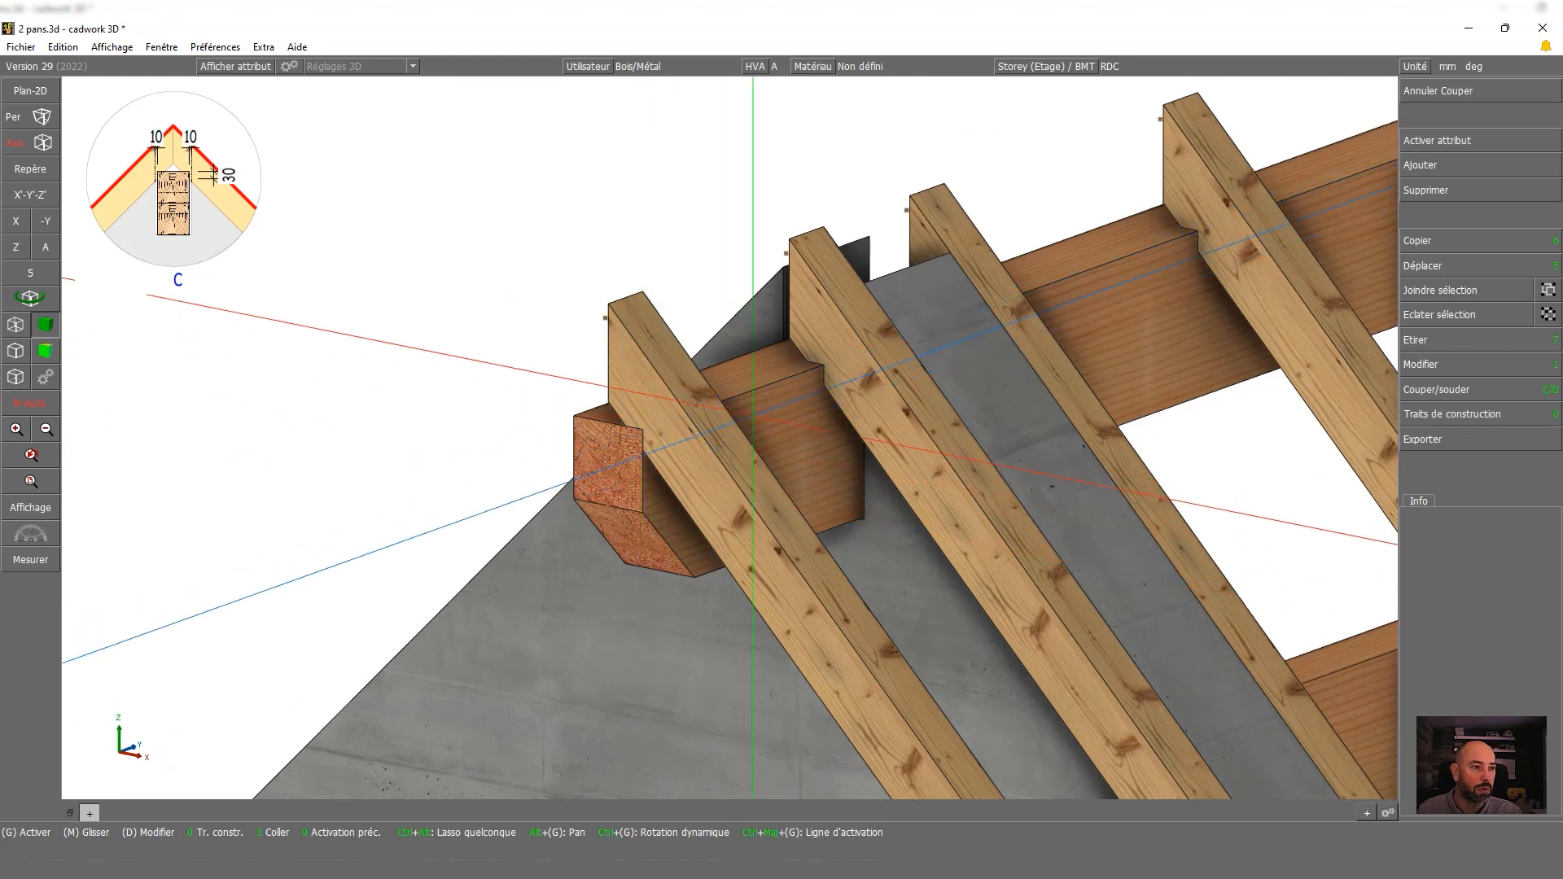
Mirror-copy all notched rafters onto the opposite slope about a plane perpendicular to X through the rafters' ridge point
{"action": "scroll", "coordinate": [634, 420], "scroll_direction": "down", "scroll_amount": 5}
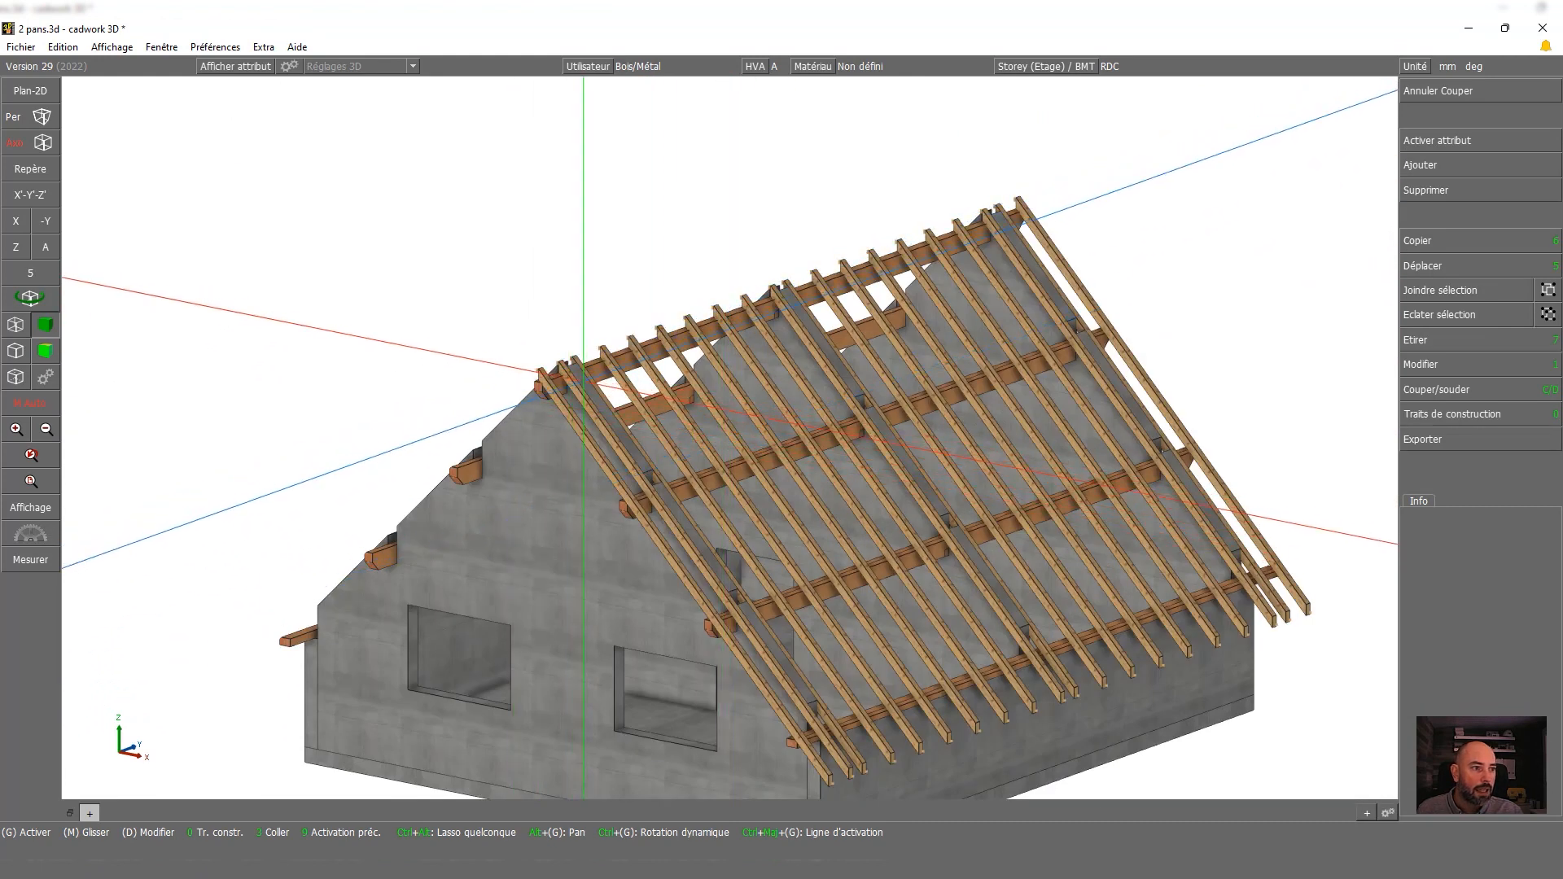
{"action": "scroll", "coordinate": [412, 359], "scroll_direction": "up", "scroll_amount": 4}
{"action": "left_click", "coordinate": [729, 412]}
{"action": "scroll", "coordinate": [774, 413], "scroll_direction": "down", "scroll_amount": 2}
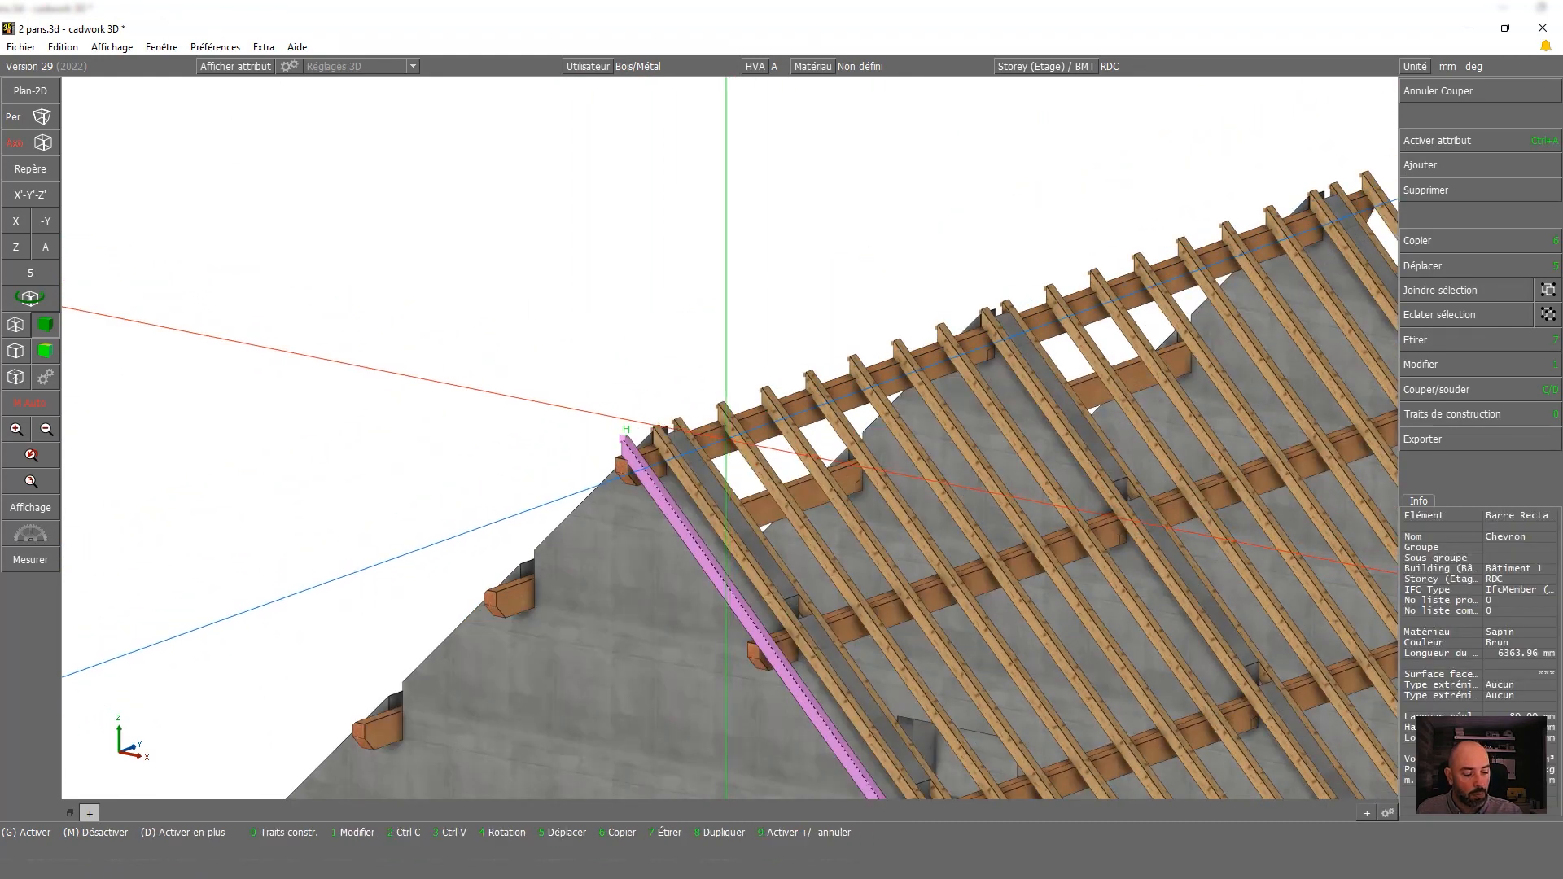
{"action": "key", "text": "ctrl+a"}
{"action": "key", "text": "n"}
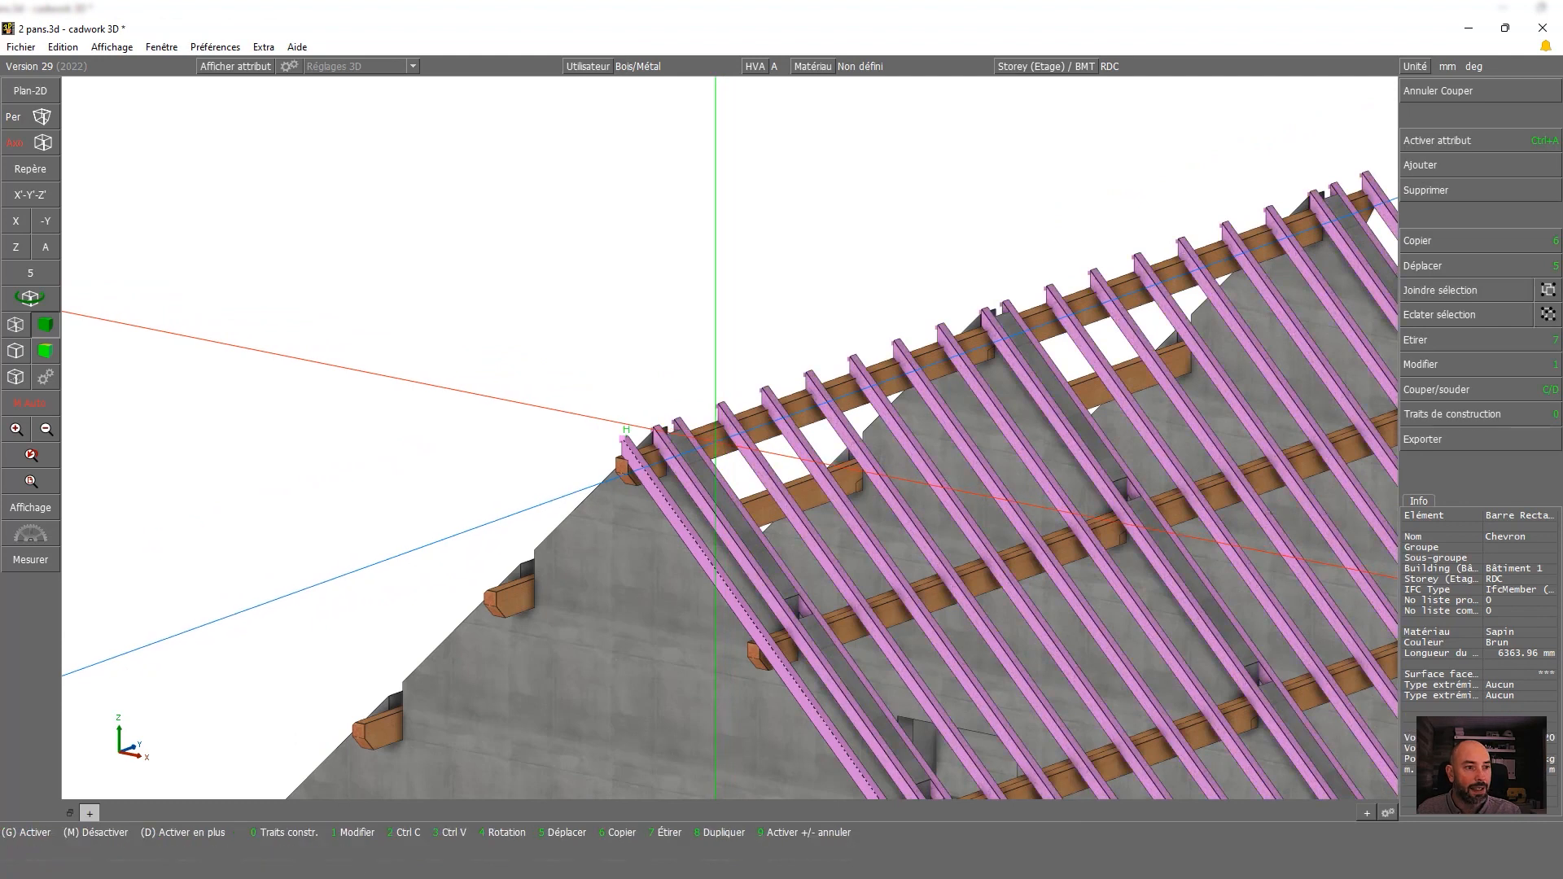
{"action": "key", "text": "6"}
{"action": "scroll", "coordinate": [729, 435], "scroll_direction": "up", "scroll_amount": 3}
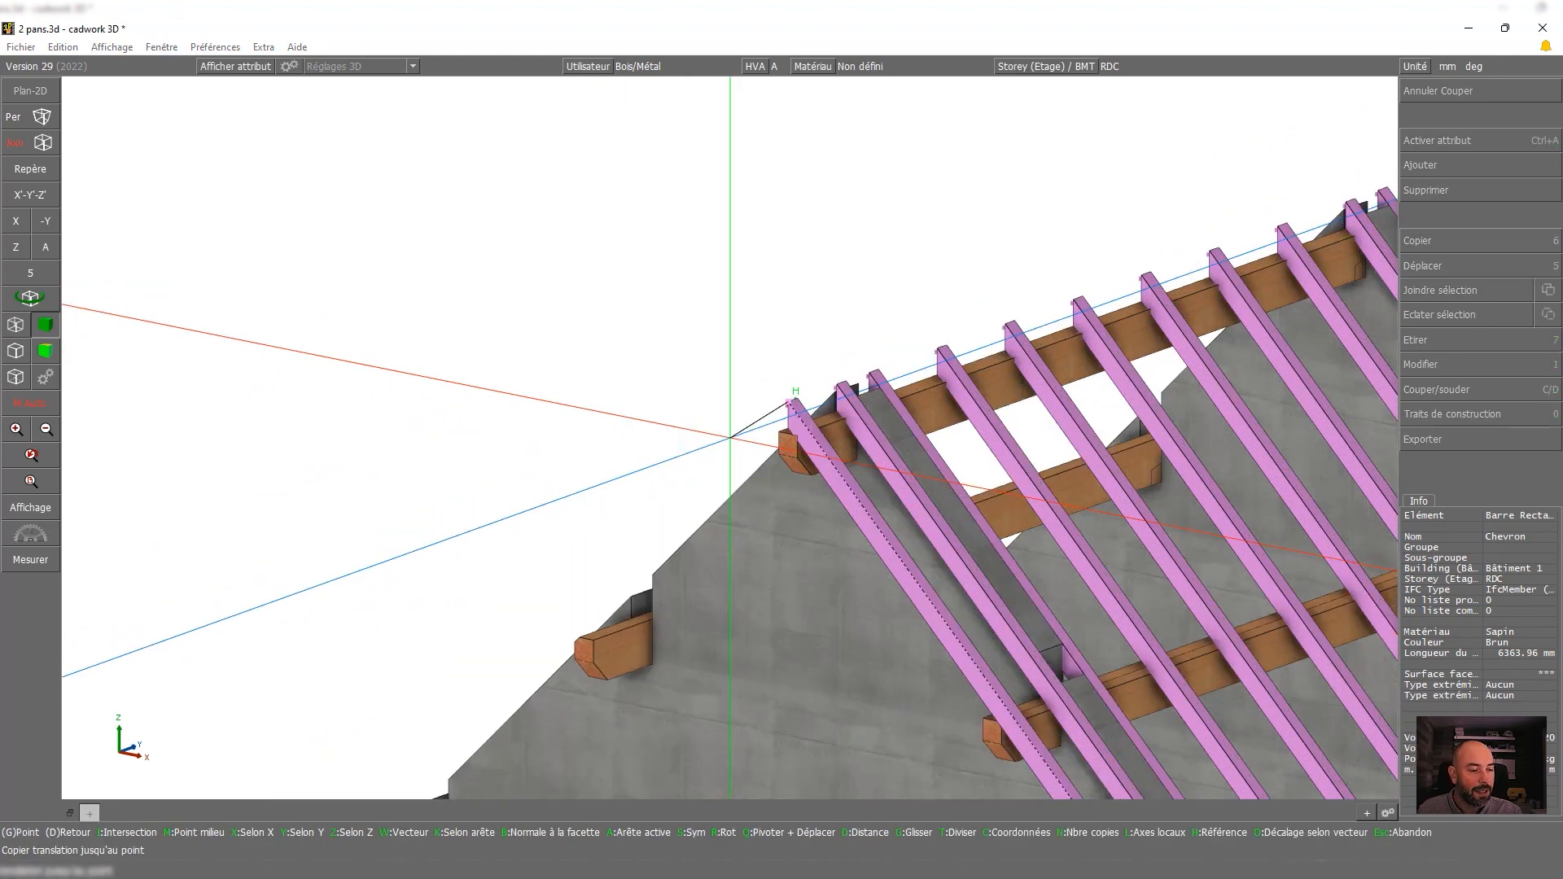
{"action": "key", "text": "x"}
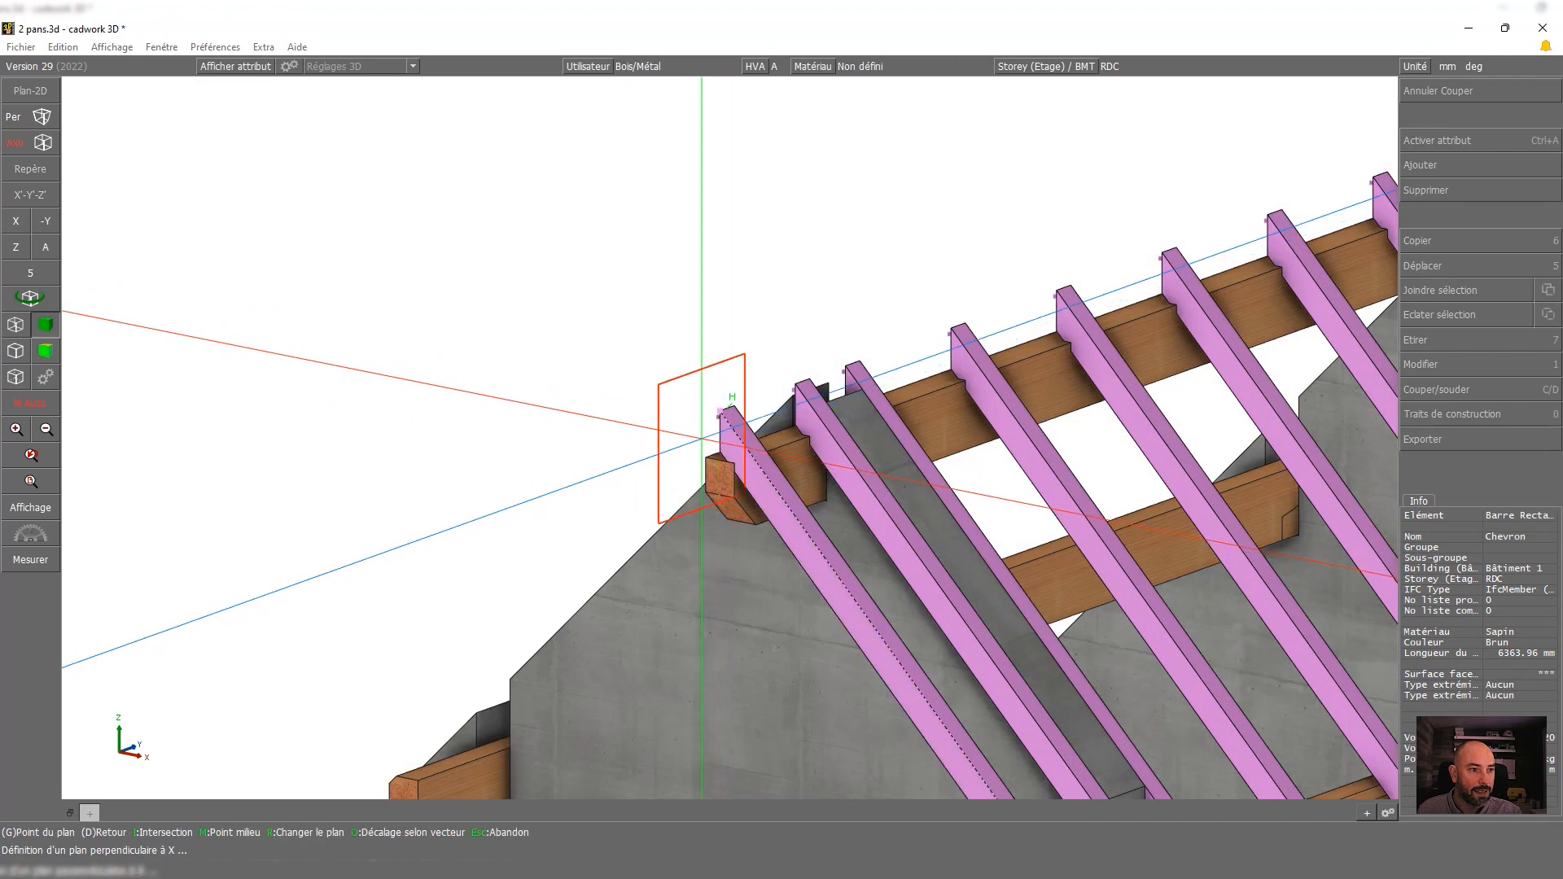
{"action": "left_click", "coordinate": [716, 414]}
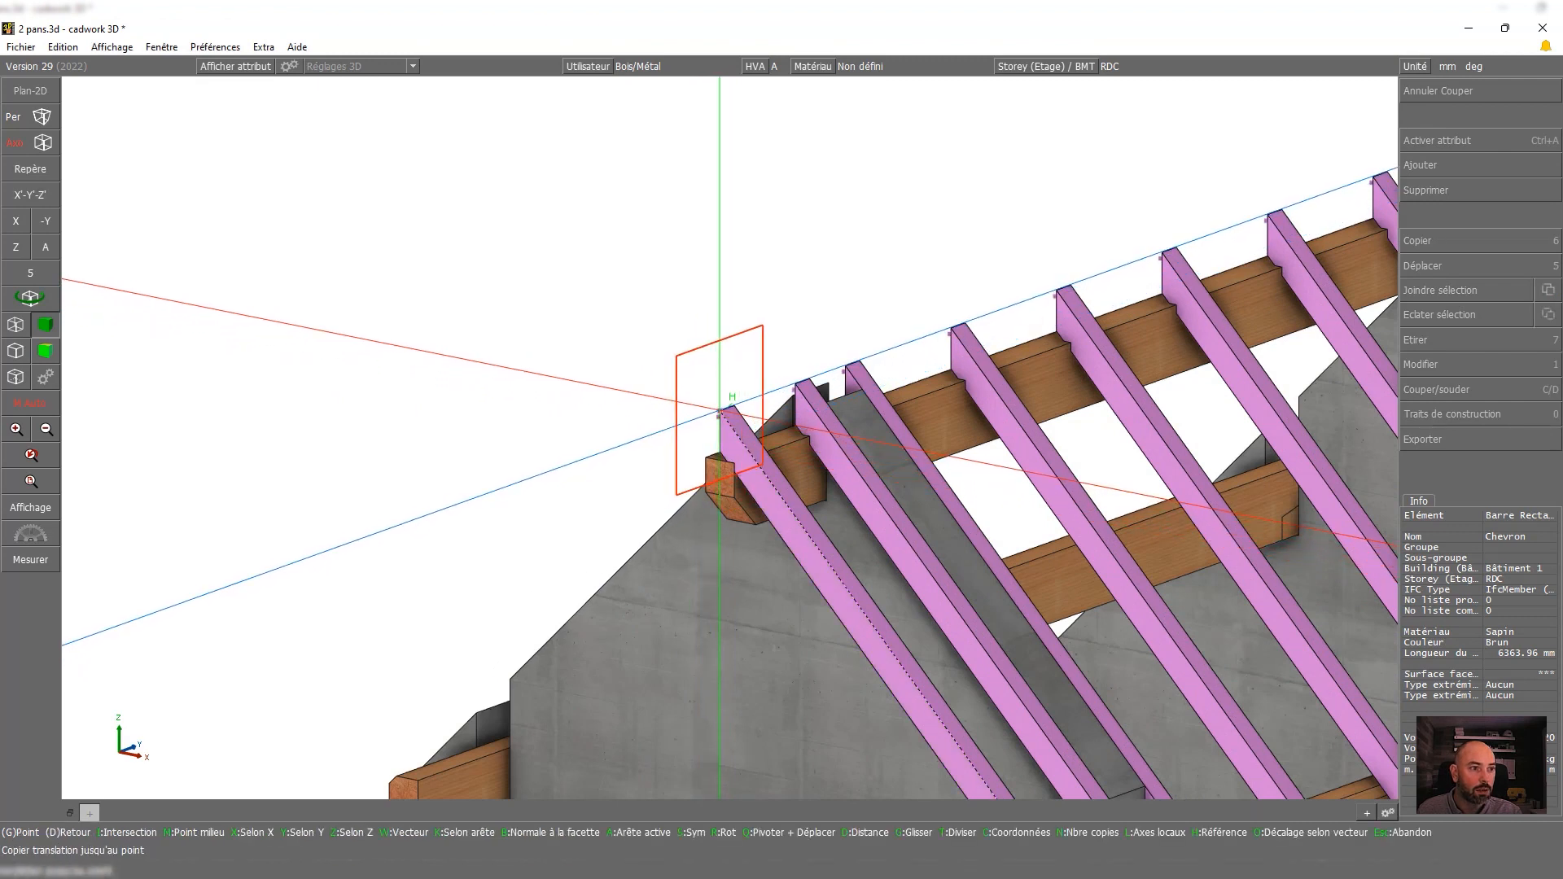
{"action": "middle_click", "coordinate": [643, 379]}
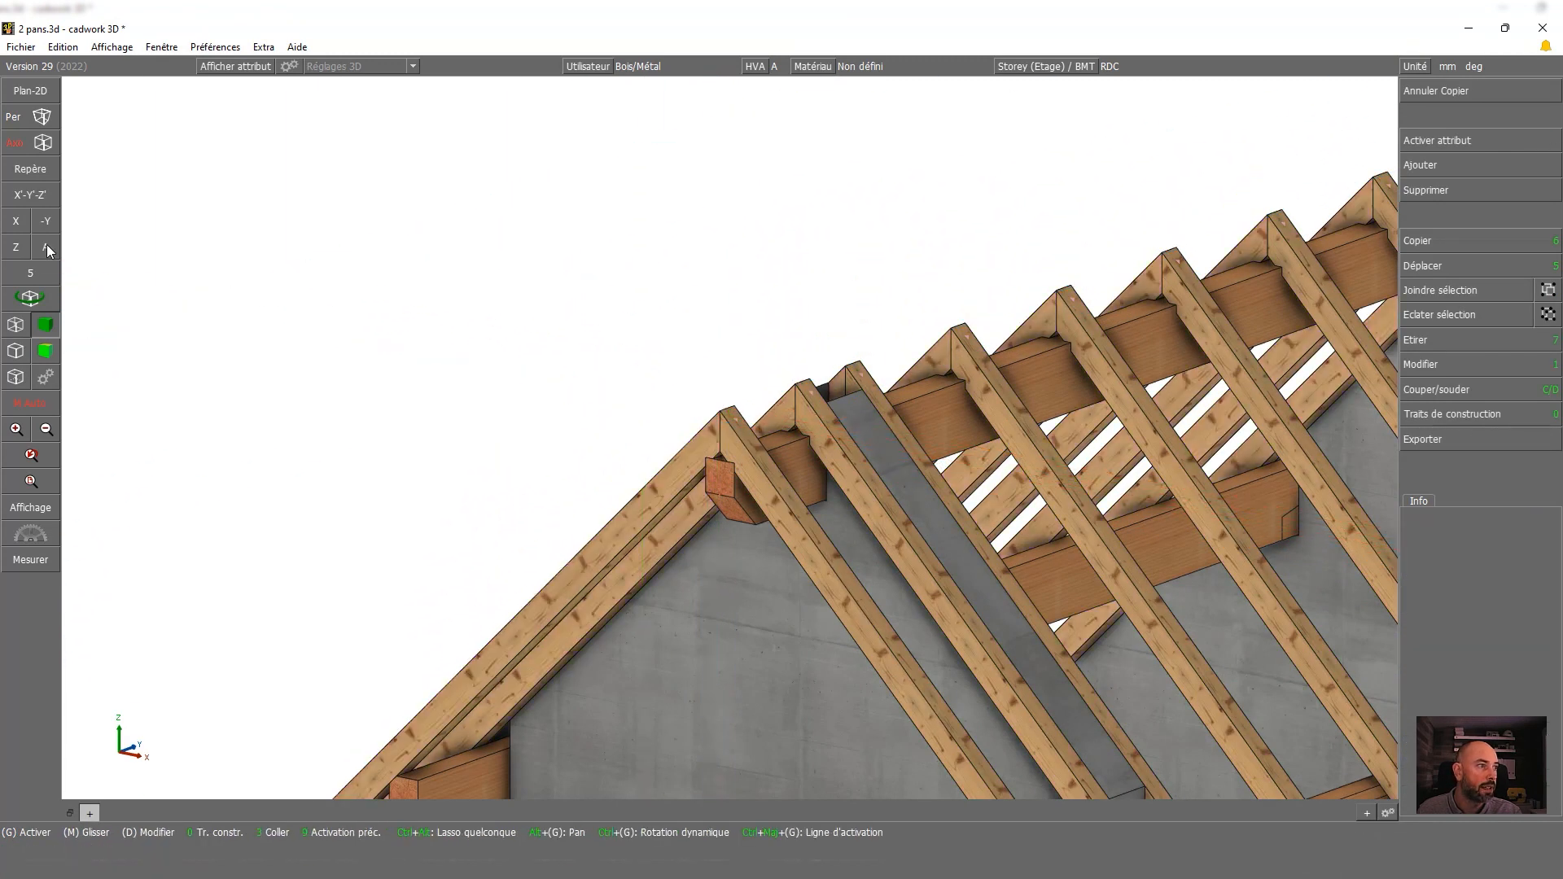
Bring the roof surfaces back in the axonometric view and run a collision check on the whole model
{"action": "left_click", "coordinate": [47, 244]}
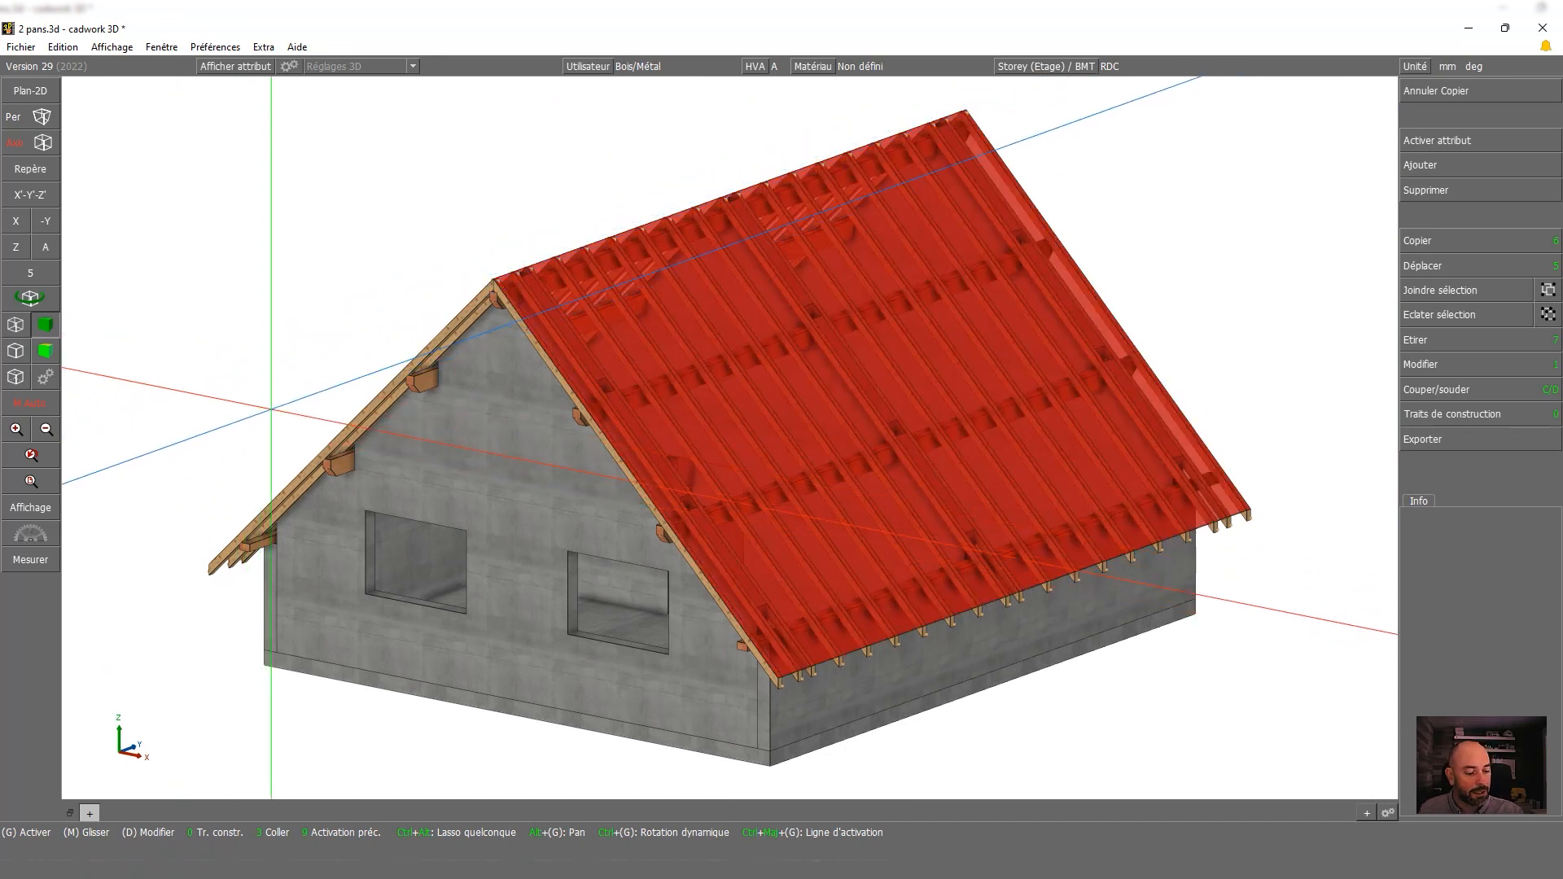
{"action": "key", "text": "ctrl+a"}
{"action": "key", "text": "ctrl+k"}
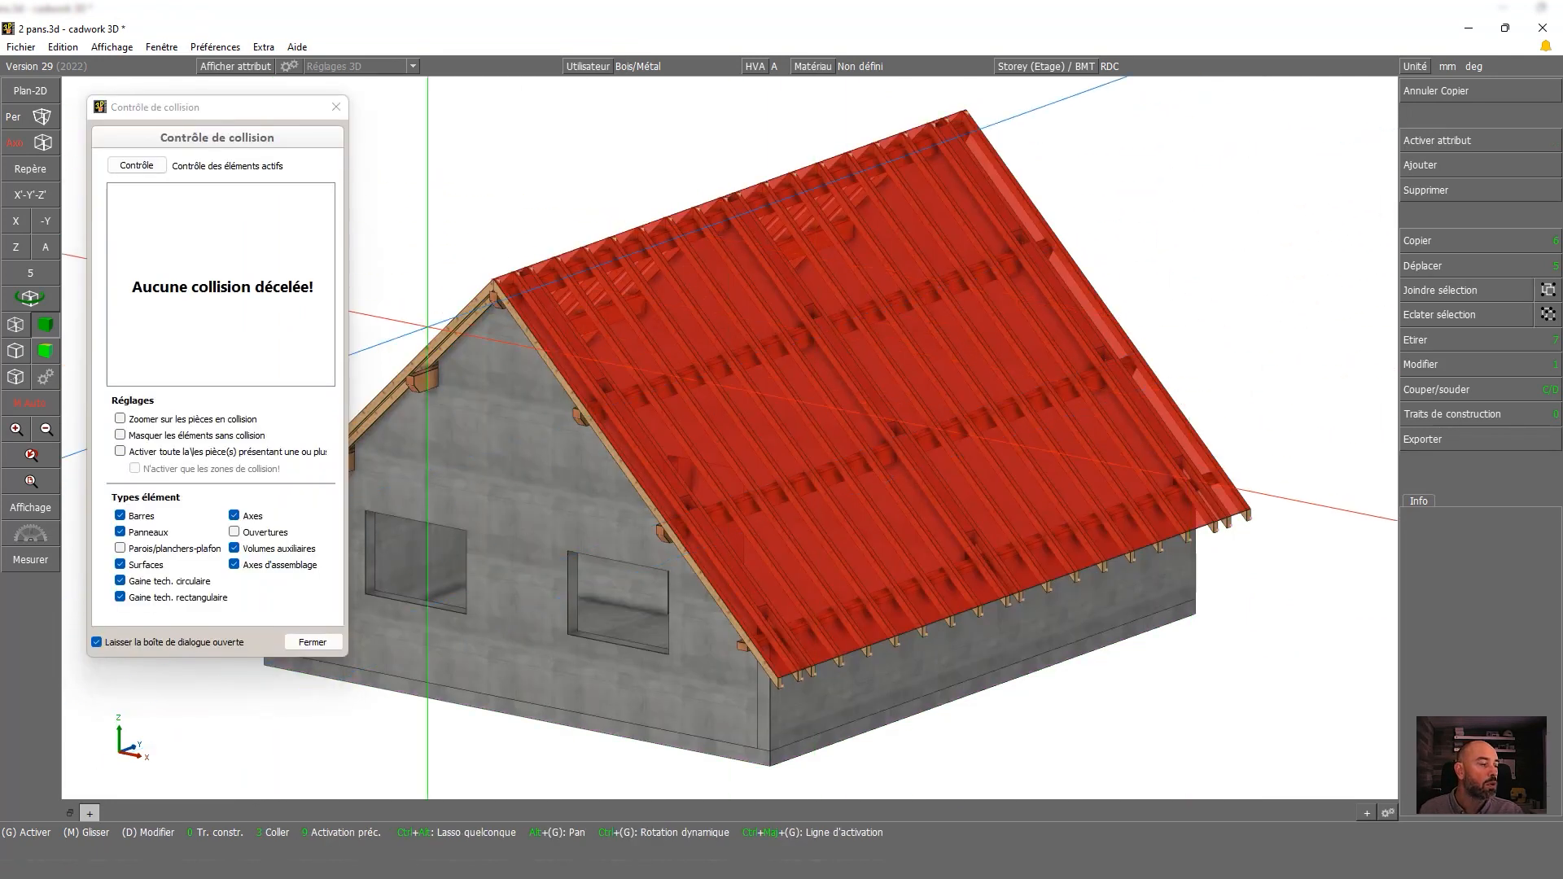
{"action": "left_click", "coordinate": [248, 327]}
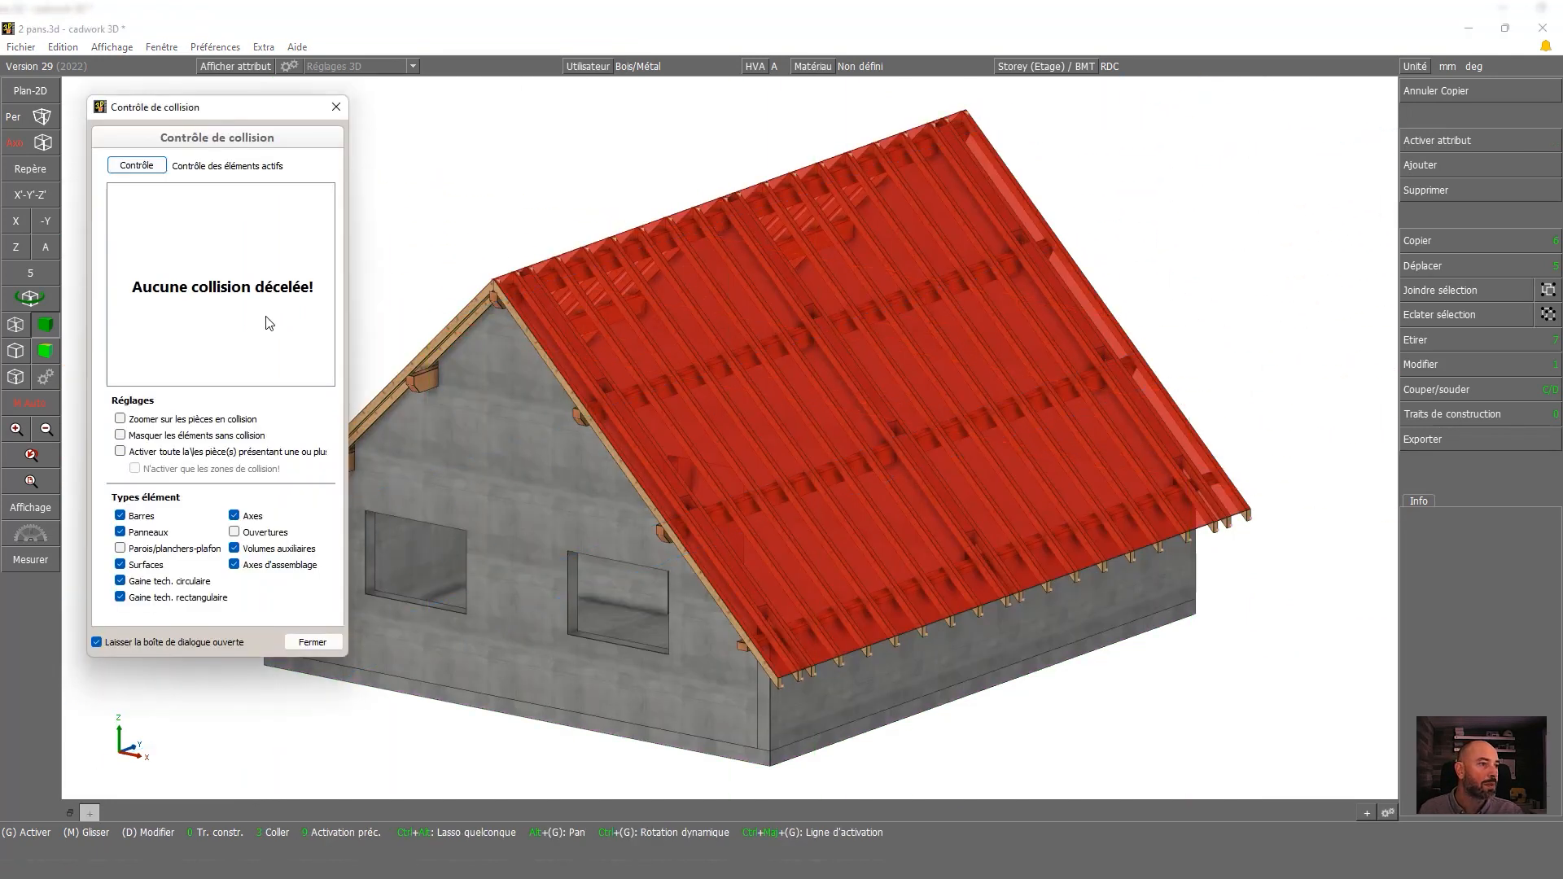
{"action": "left_click", "coordinate": [311, 643]}
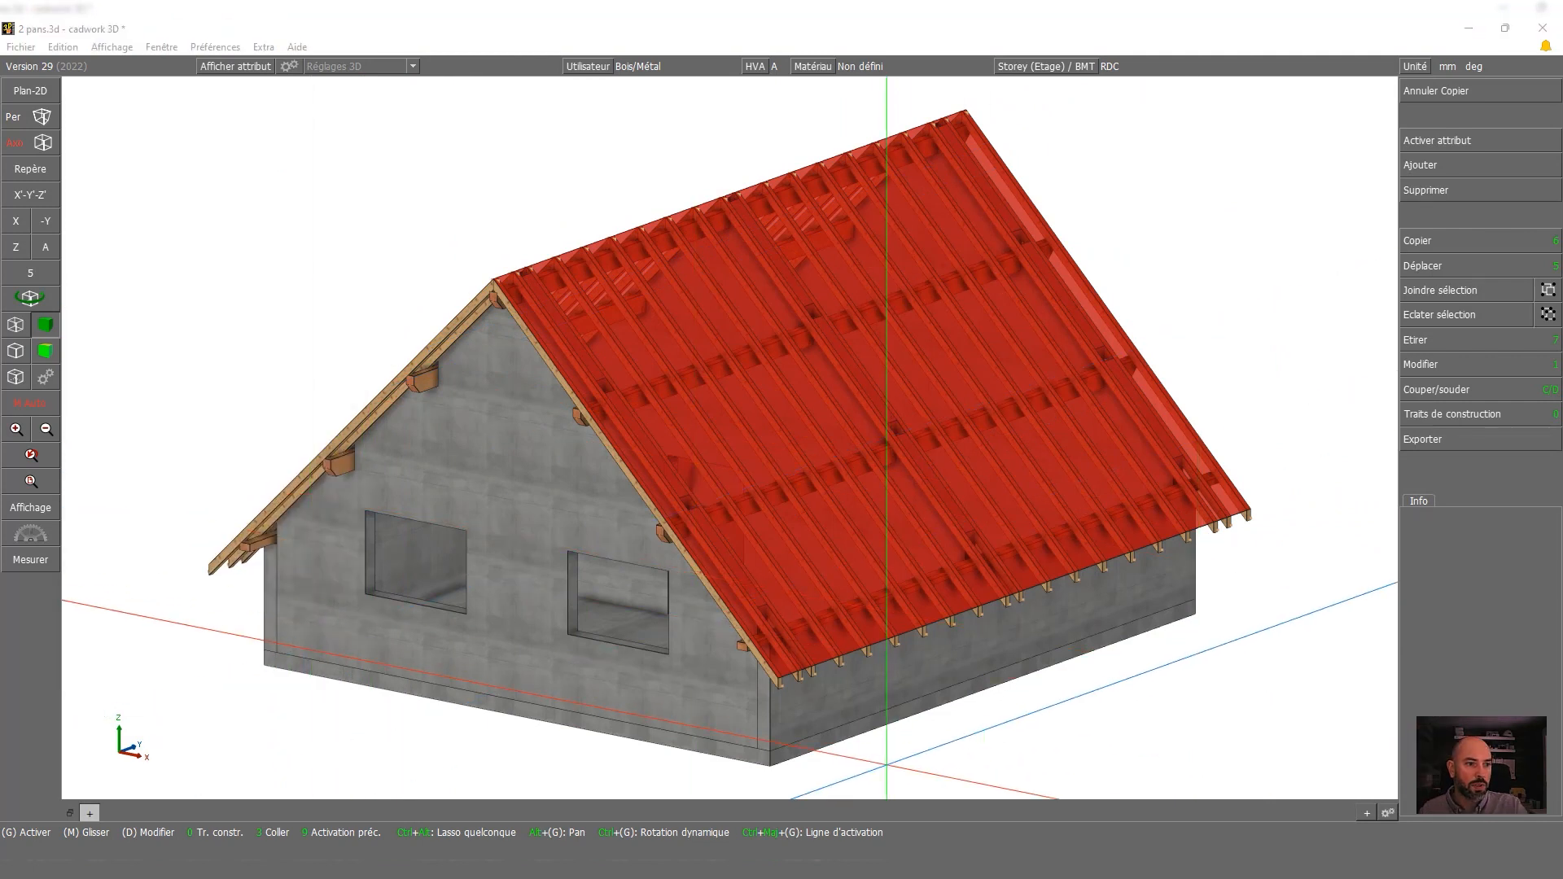
Starting from an edge rafter, select every bar in the model by its element type
{"action": "left_click", "coordinate": [778, 682]}
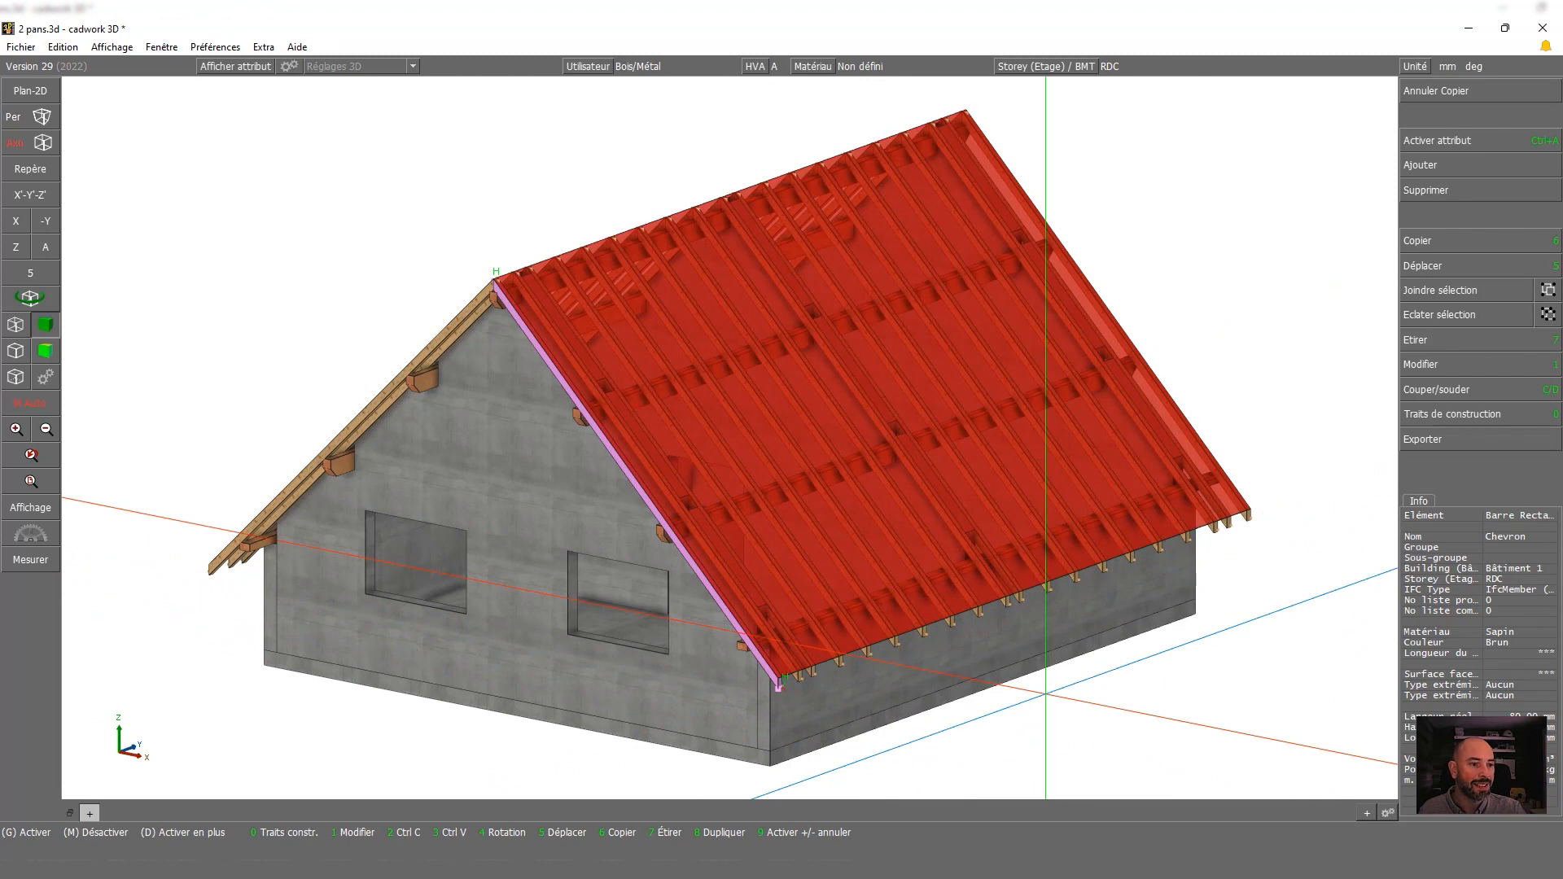
{"action": "key", "text": "ctrl+a"}
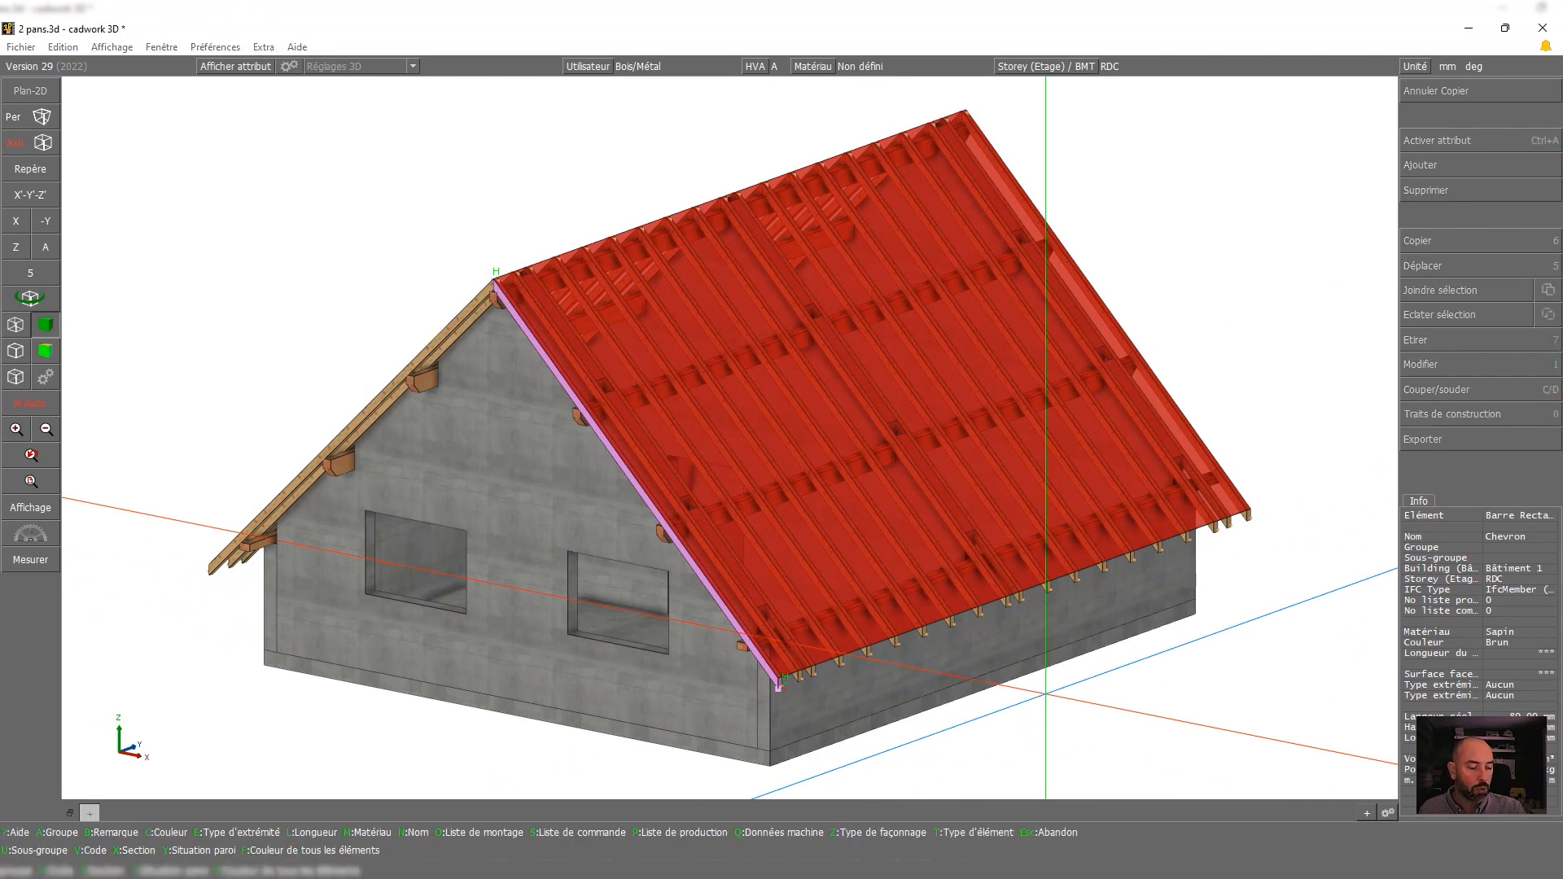
{"action": "key", "text": "t"}
Number the selected bars for the production list starting at 1 and export the list as 2 pans.cwlm
{"action": "left_click", "coordinate": [1425, 437]}
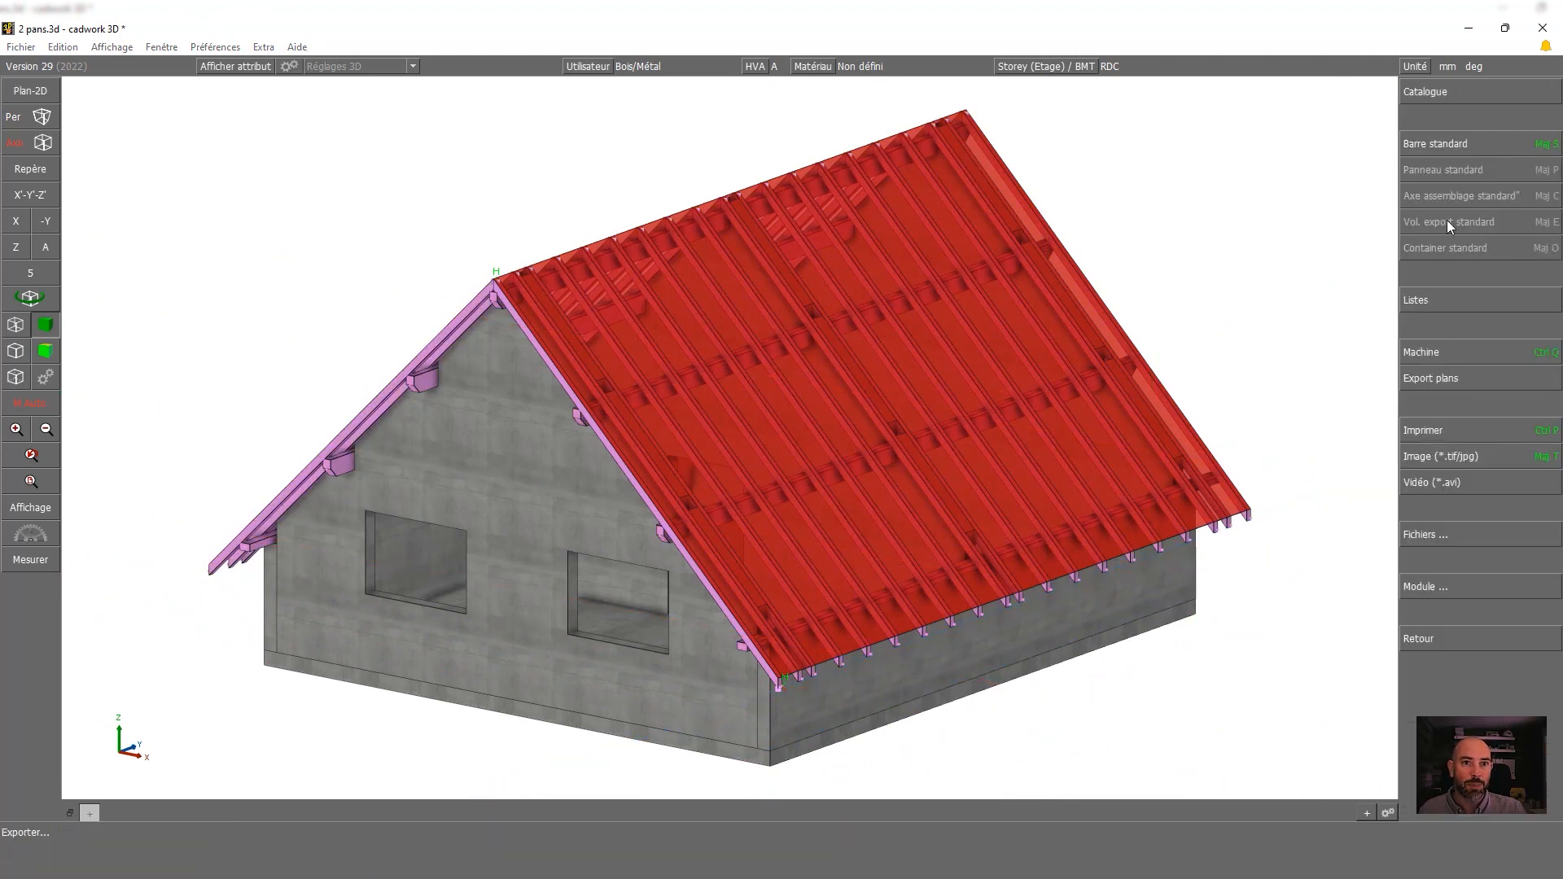
{"action": "left_click", "coordinate": [1459, 300]}
{"action": "key", "text": "Return"}
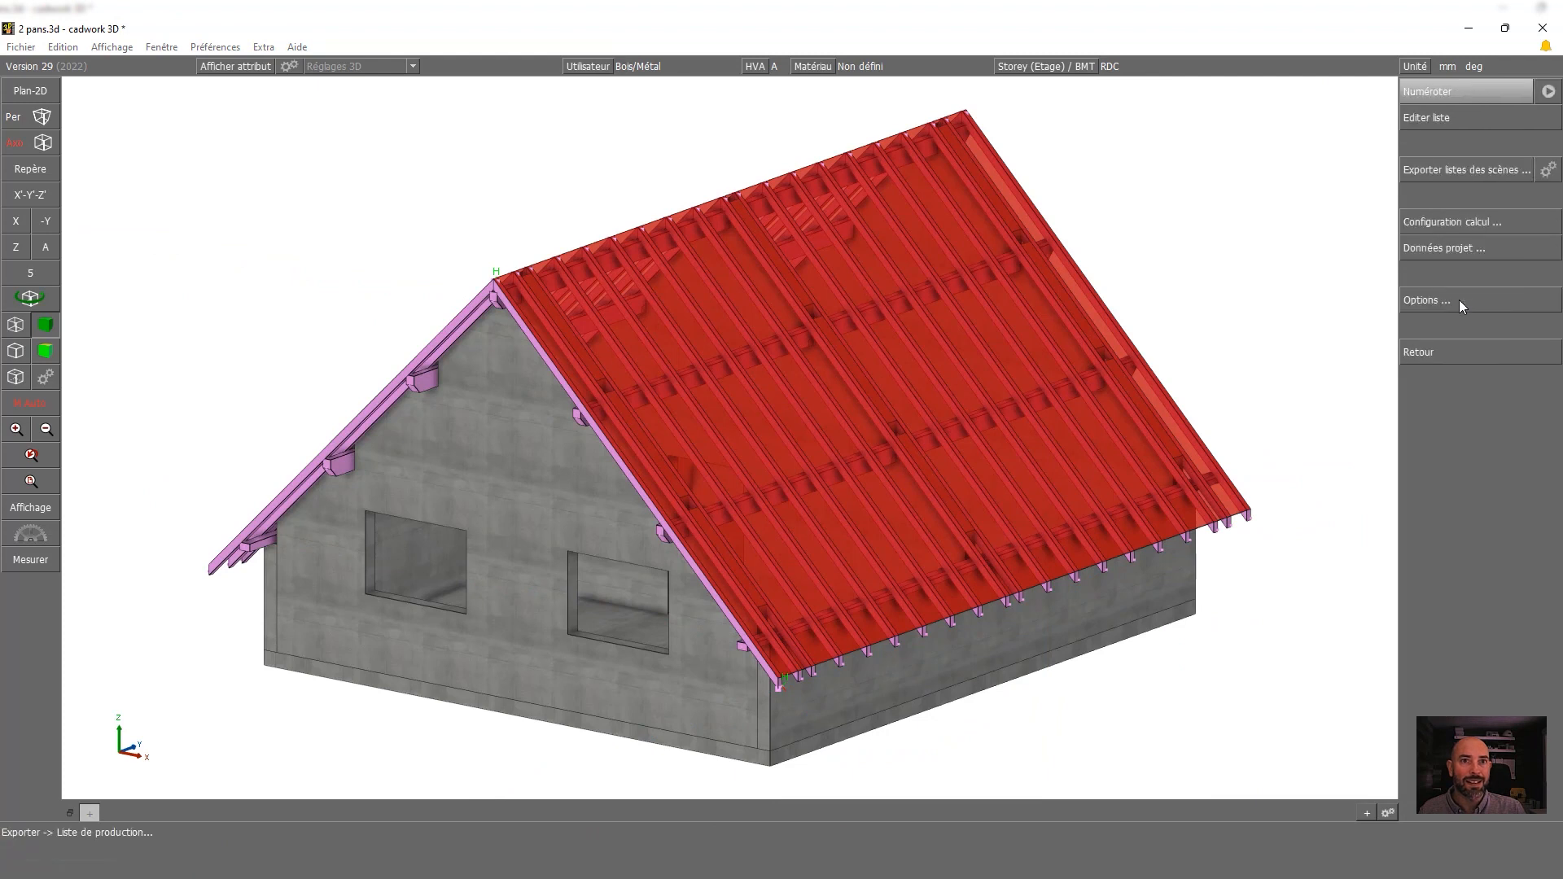
{"action": "left_click", "coordinate": [1548, 91]}
{"action": "left_click", "coordinate": [773, 570]}
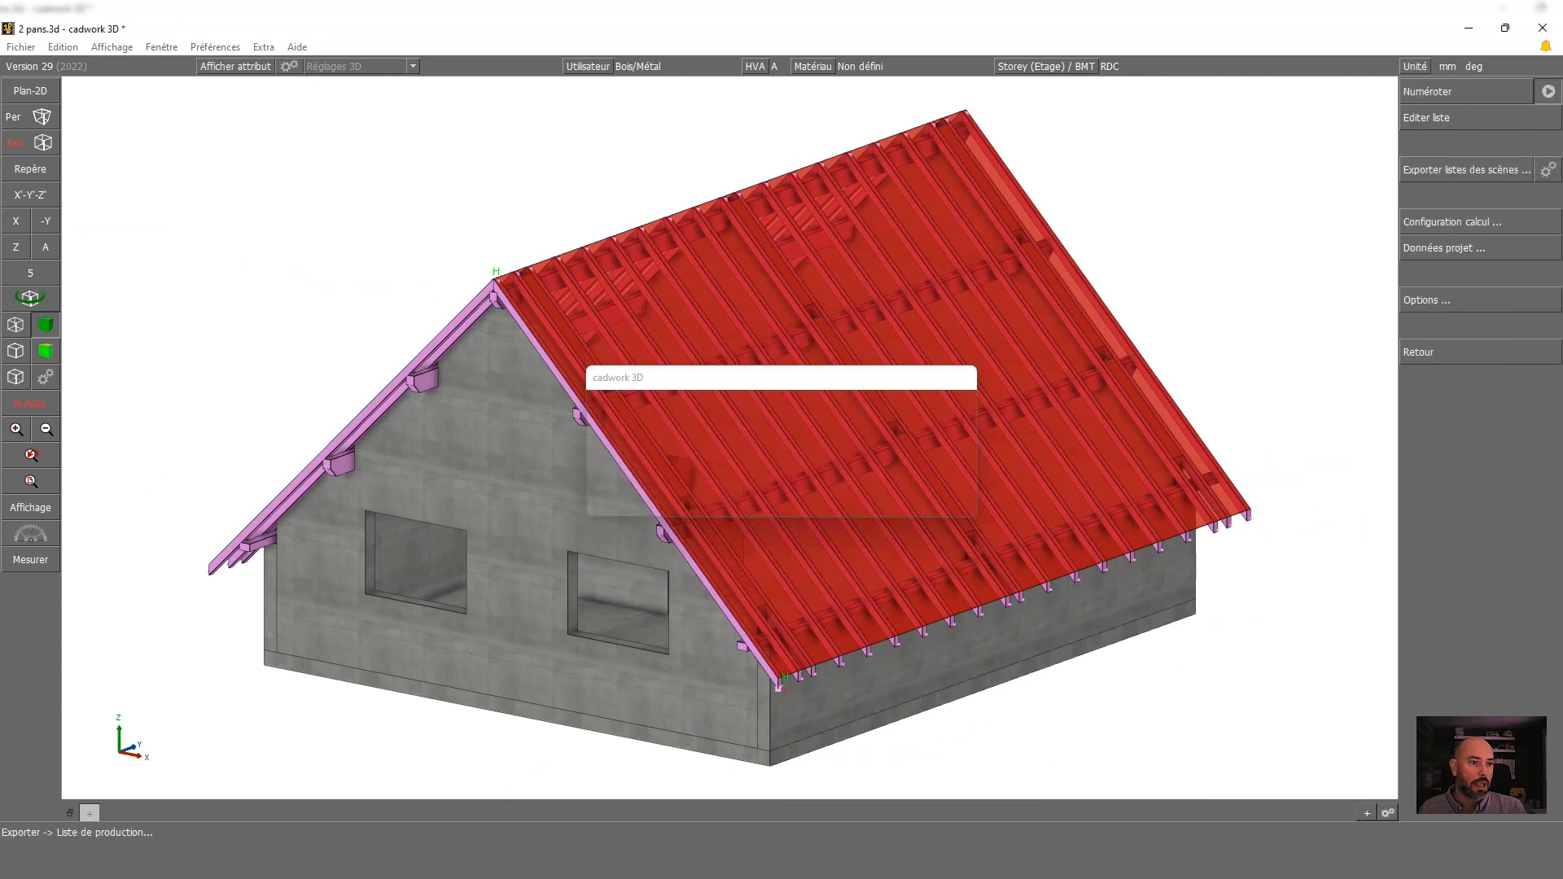
{"action": "left_click", "coordinate": [815, 689]}
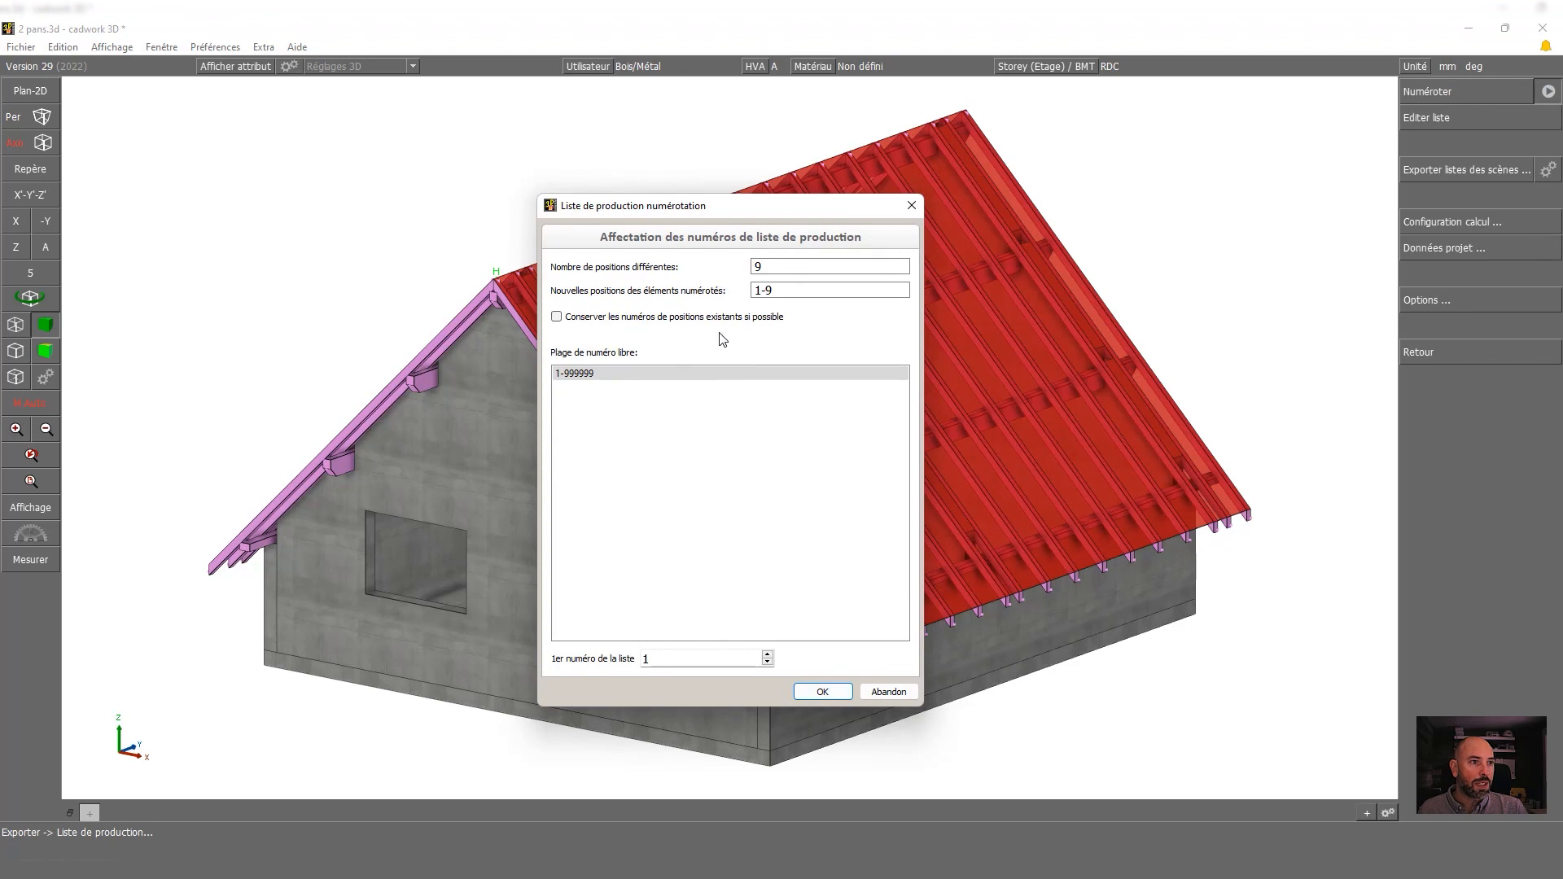
{"action": "left_click", "coordinate": [824, 692]}
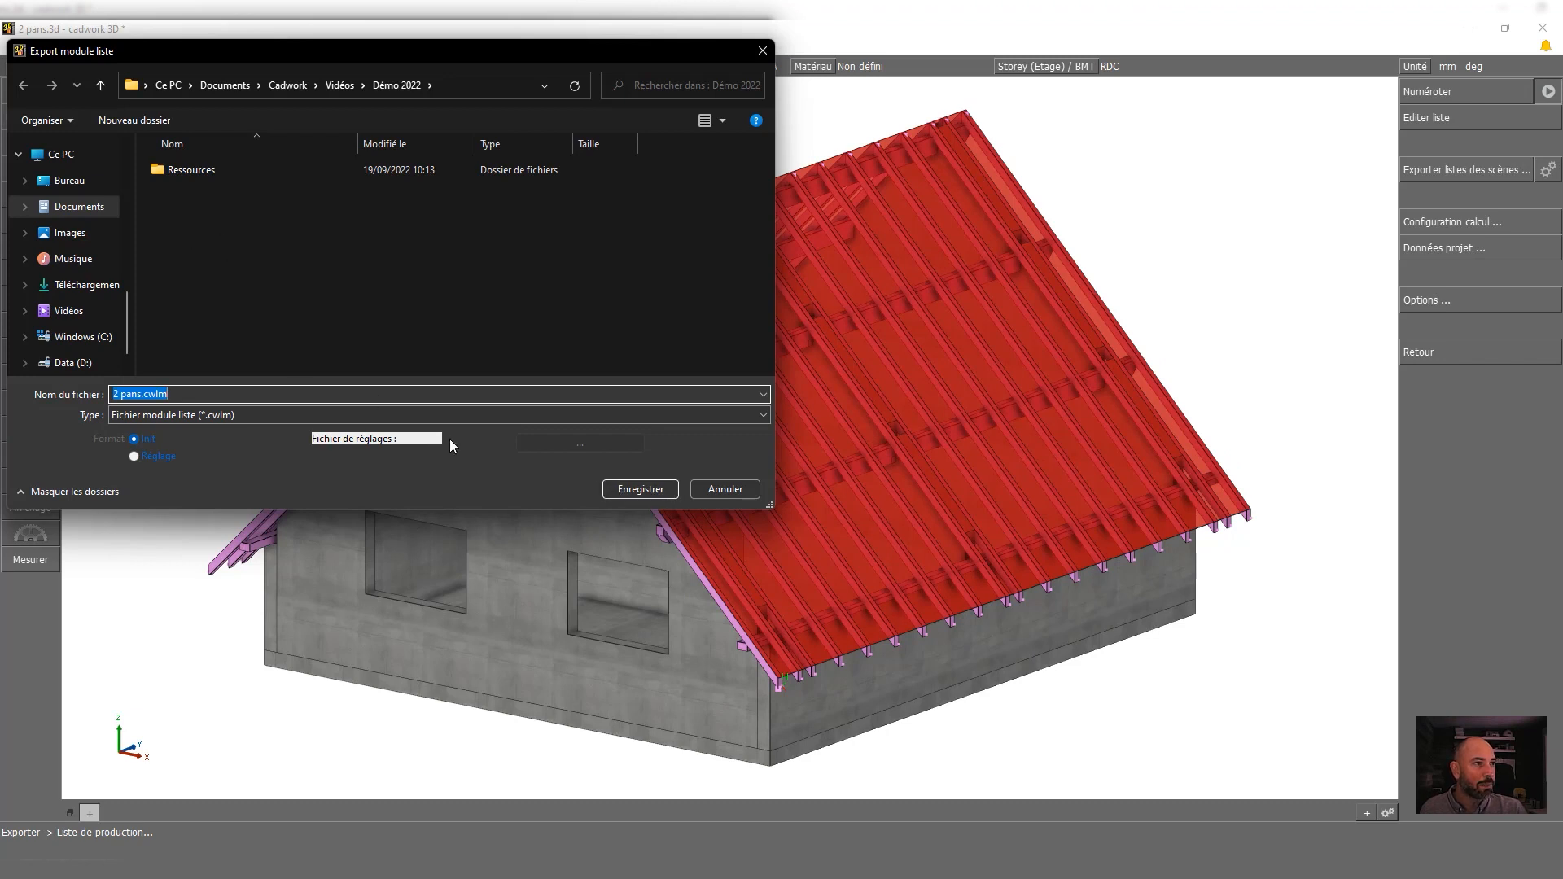
{"action": "left_click", "coordinate": [629, 490]}
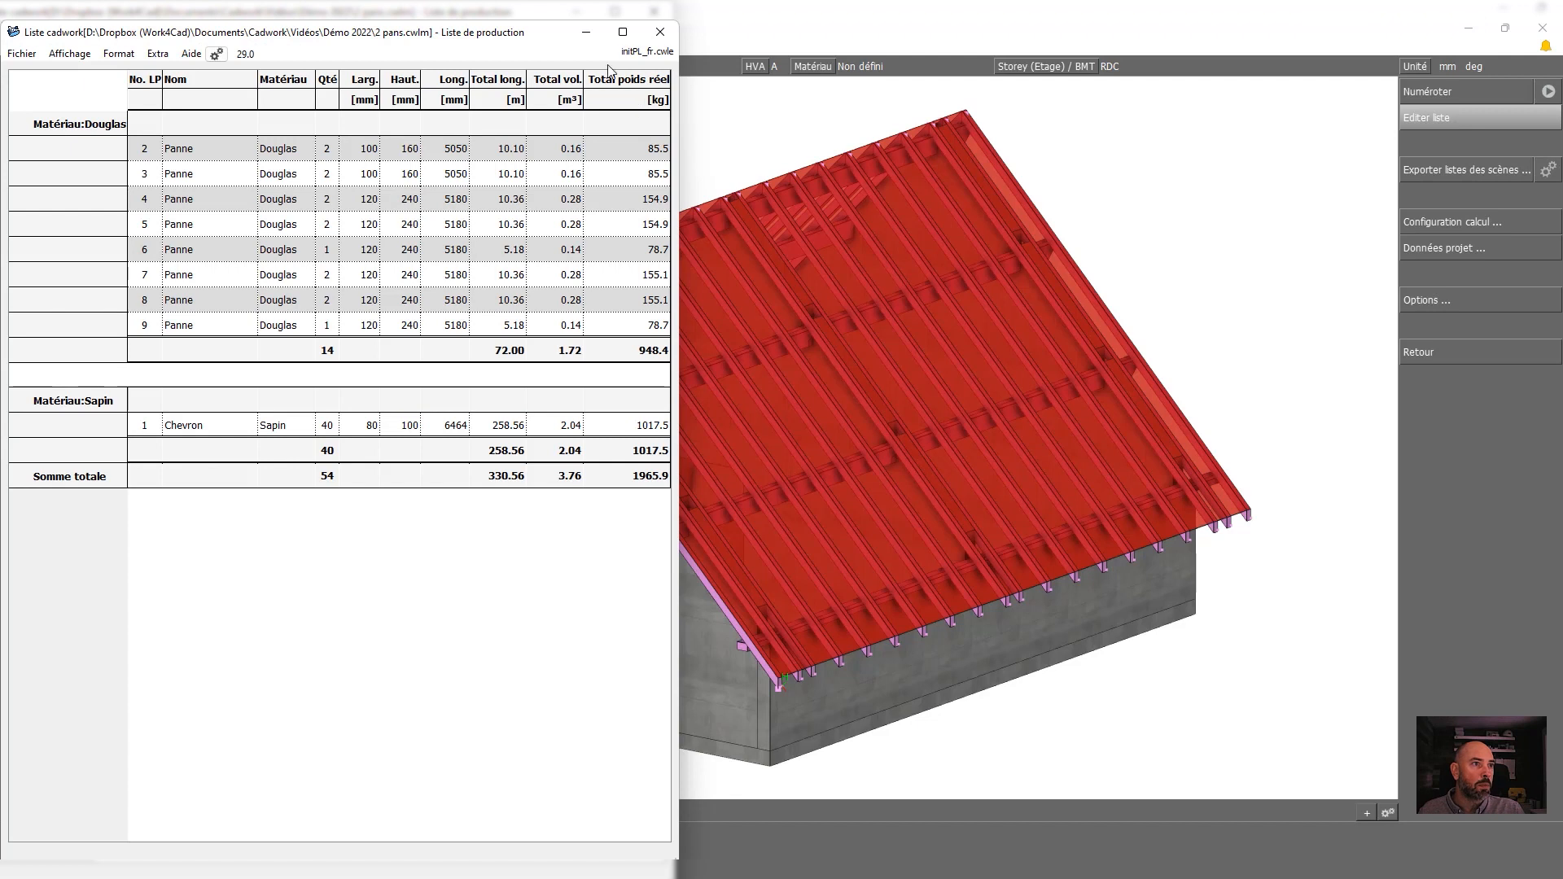
Review the production list full screen and in print preview, and close it
{"action": "left_click", "coordinate": [623, 33]}
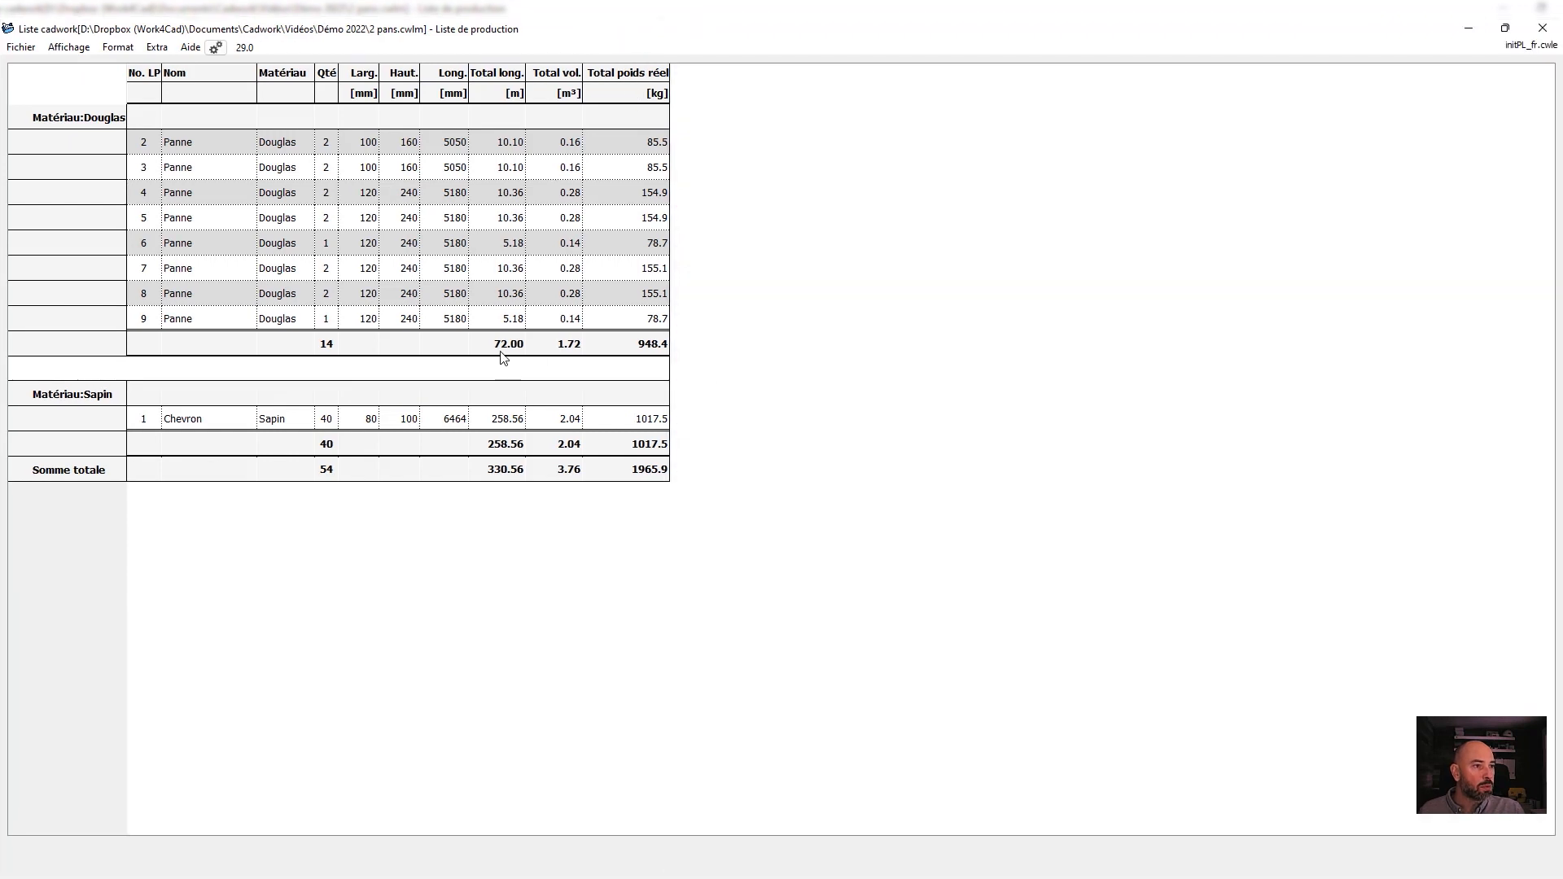
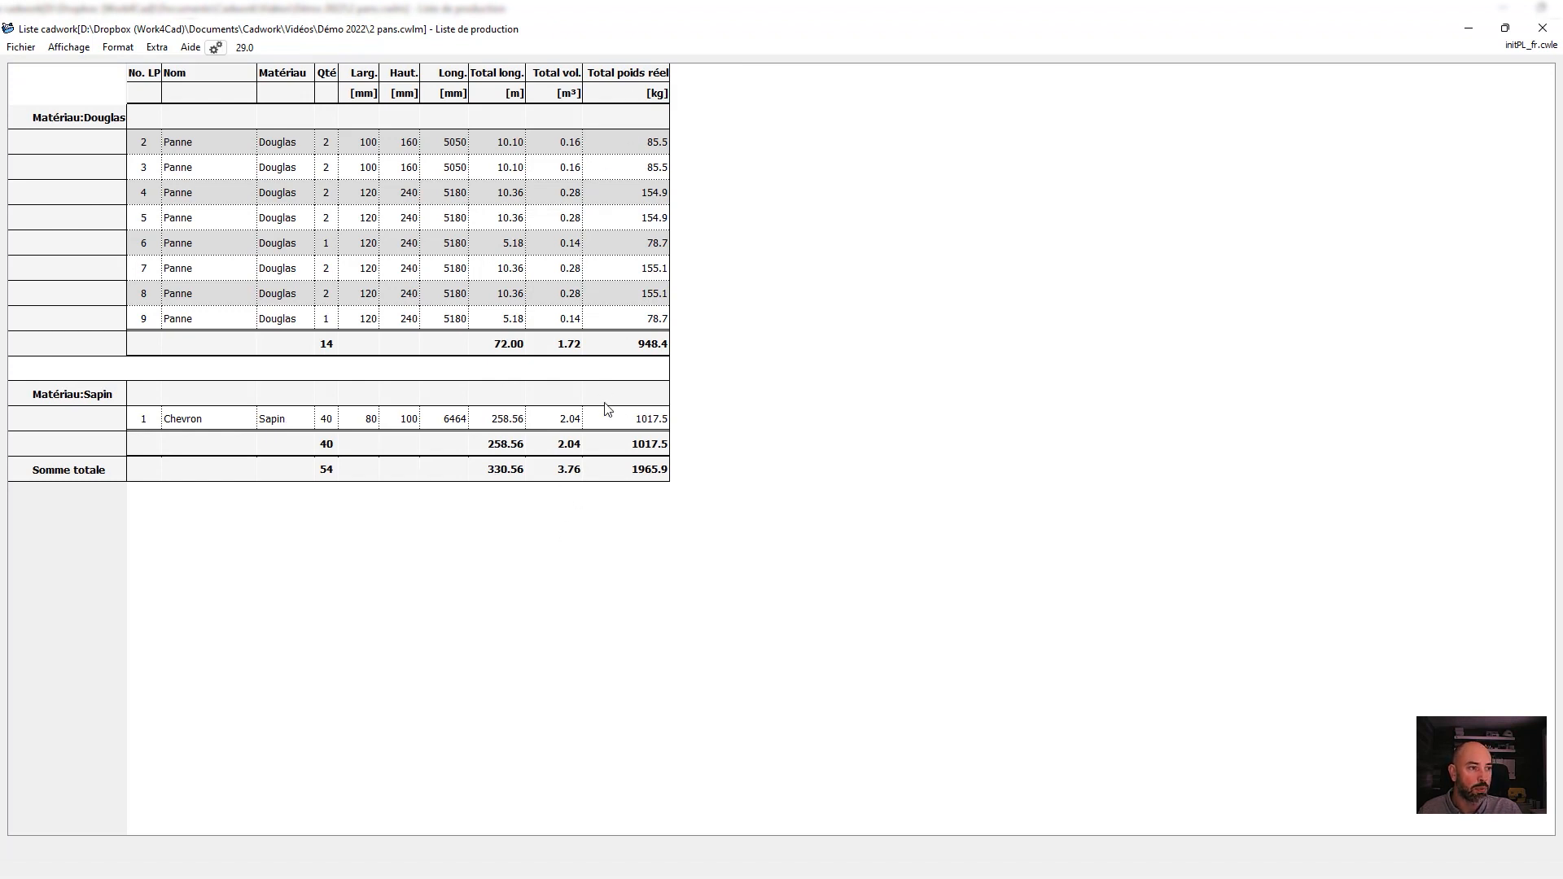
{"action": "left_click", "coordinate": [18, 49]}
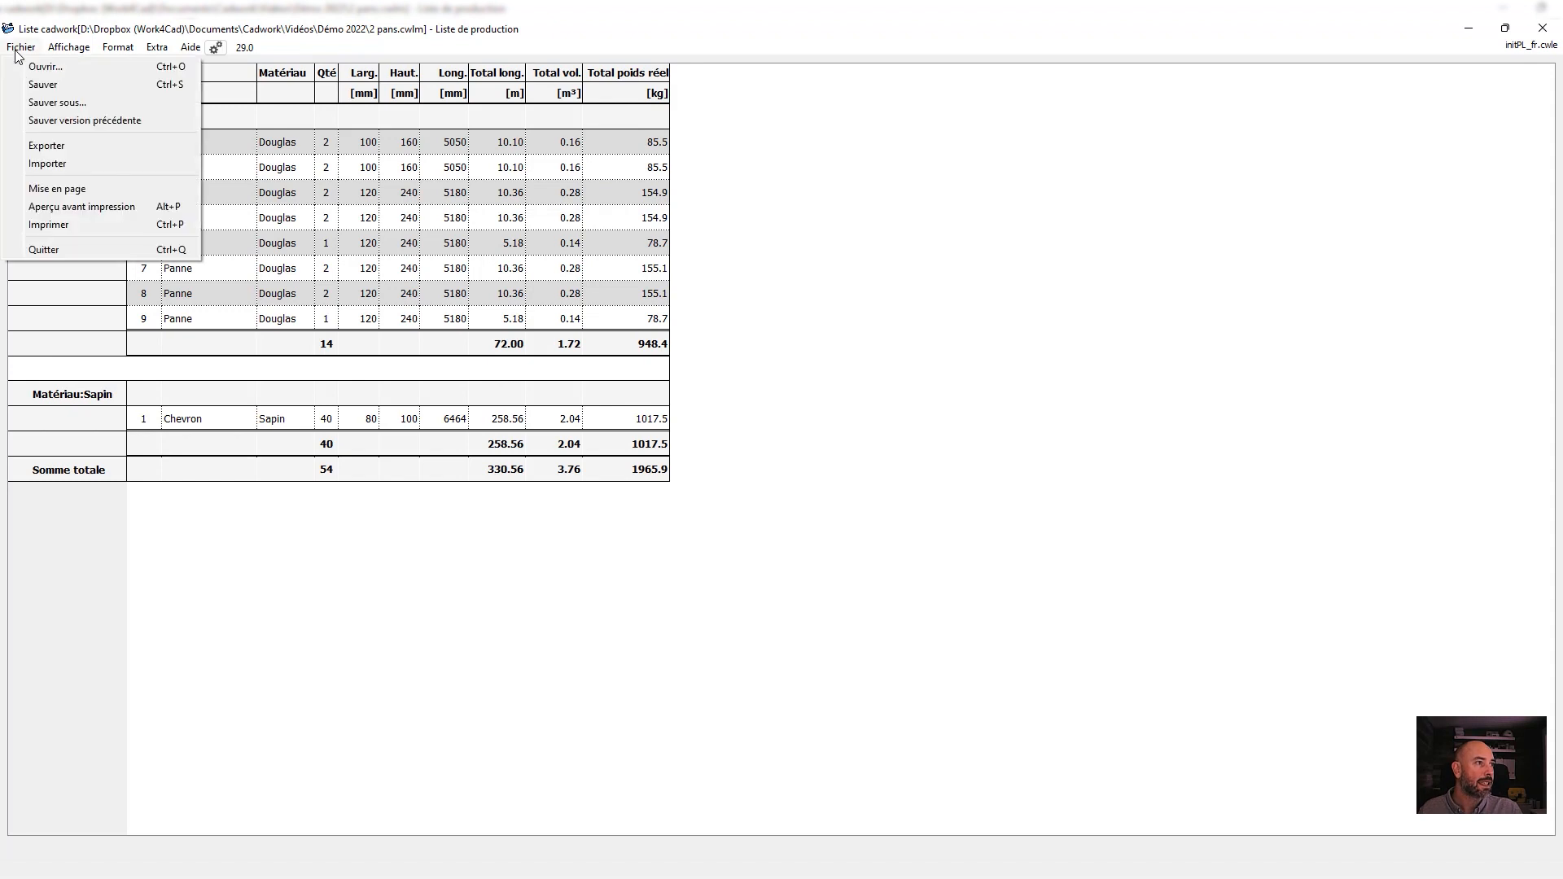
{"action": "left_click", "coordinate": [74, 209]}
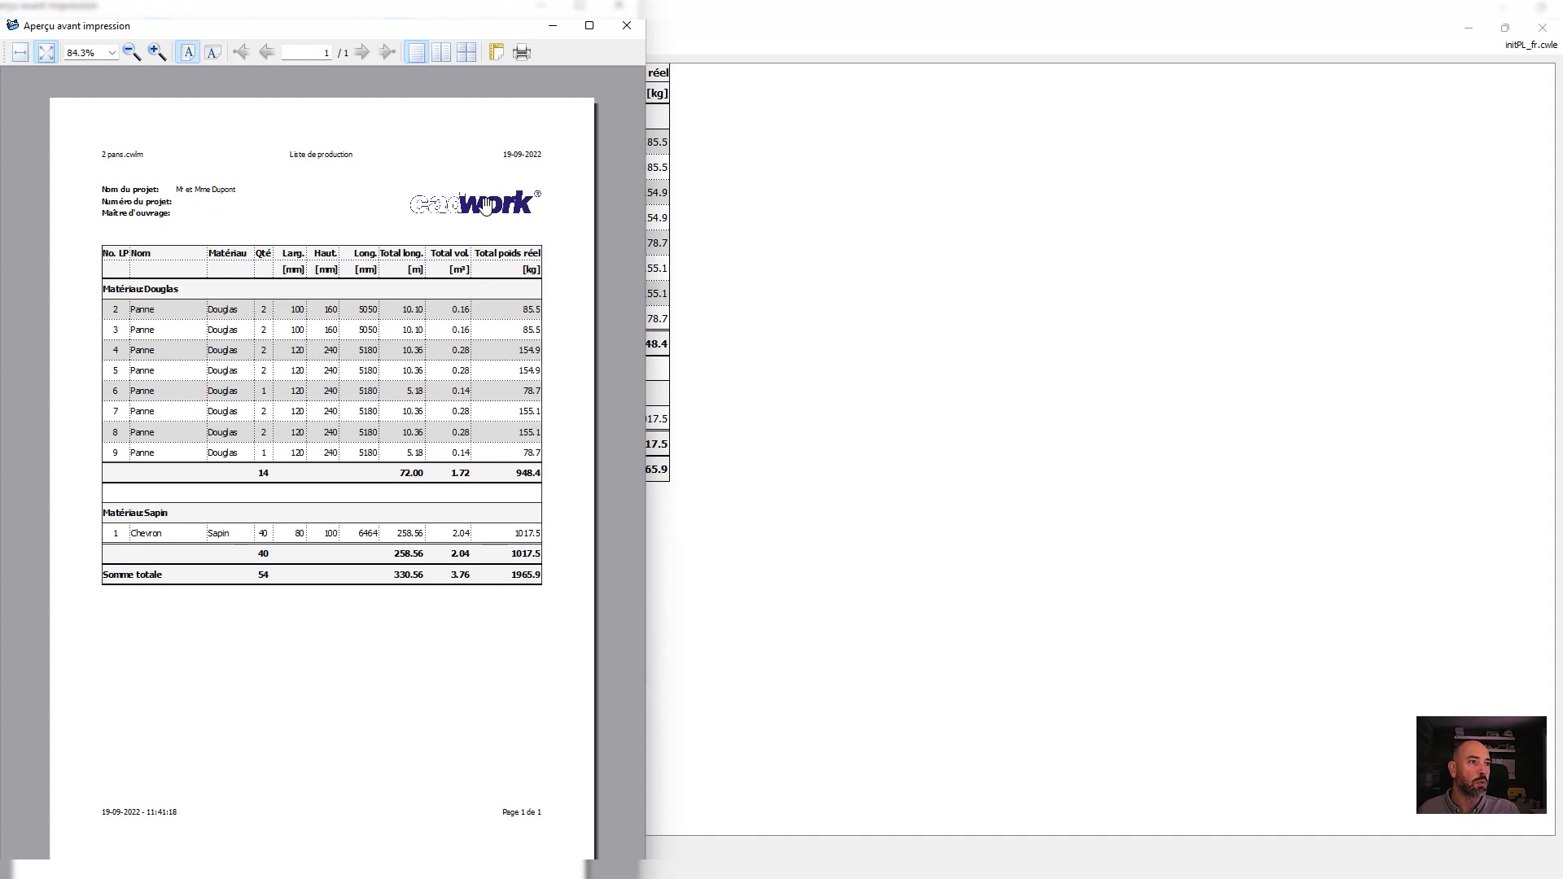
{"action": "left_click", "coordinate": [626, 26]}
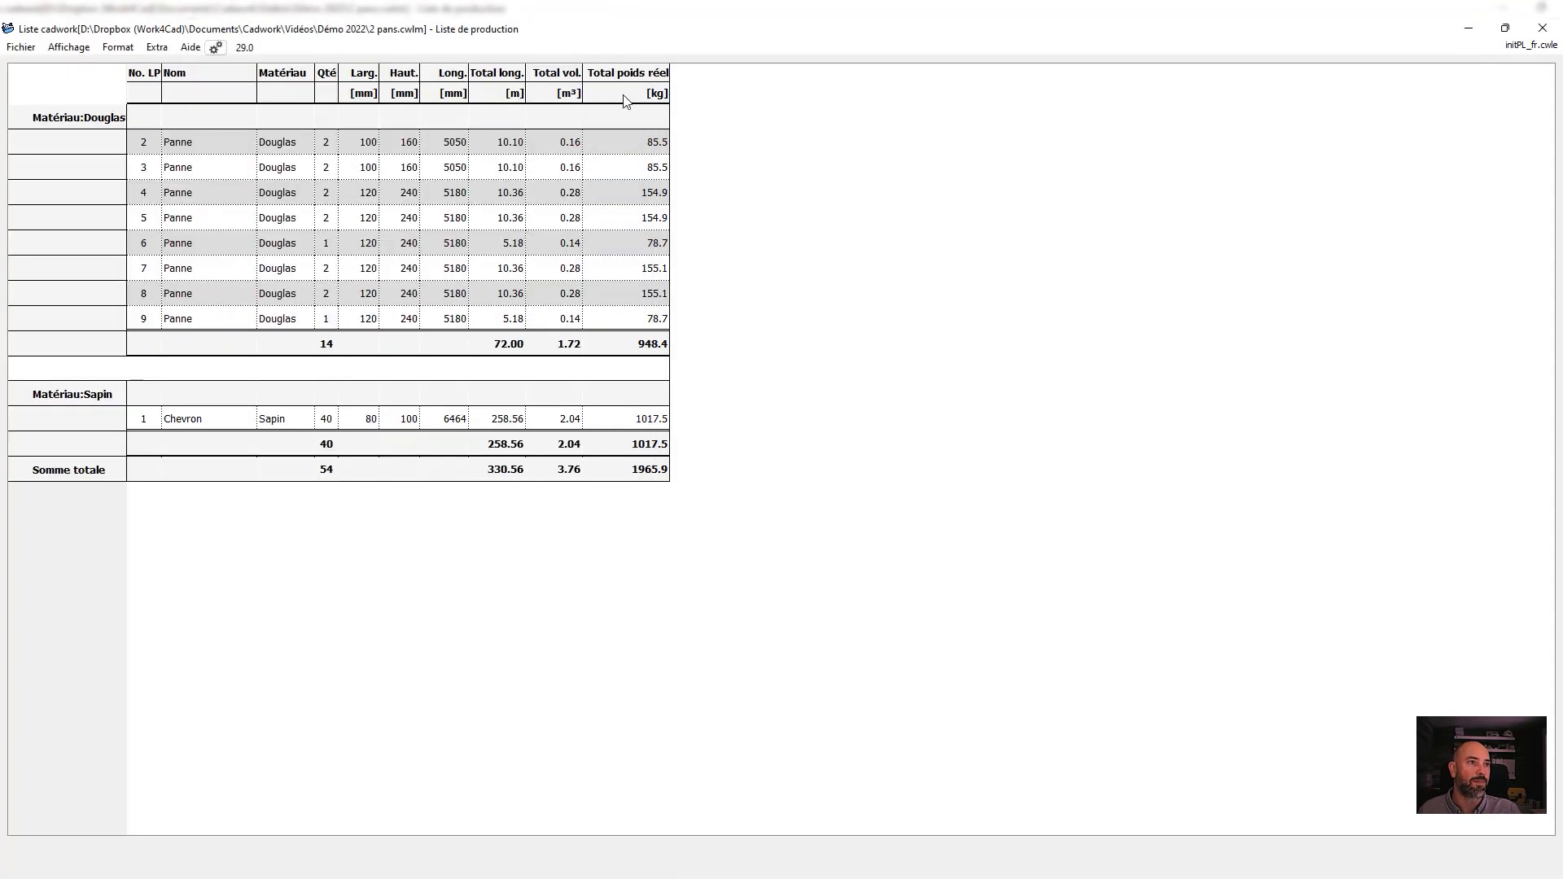
{"action": "left_click", "coordinate": [1541, 29]}
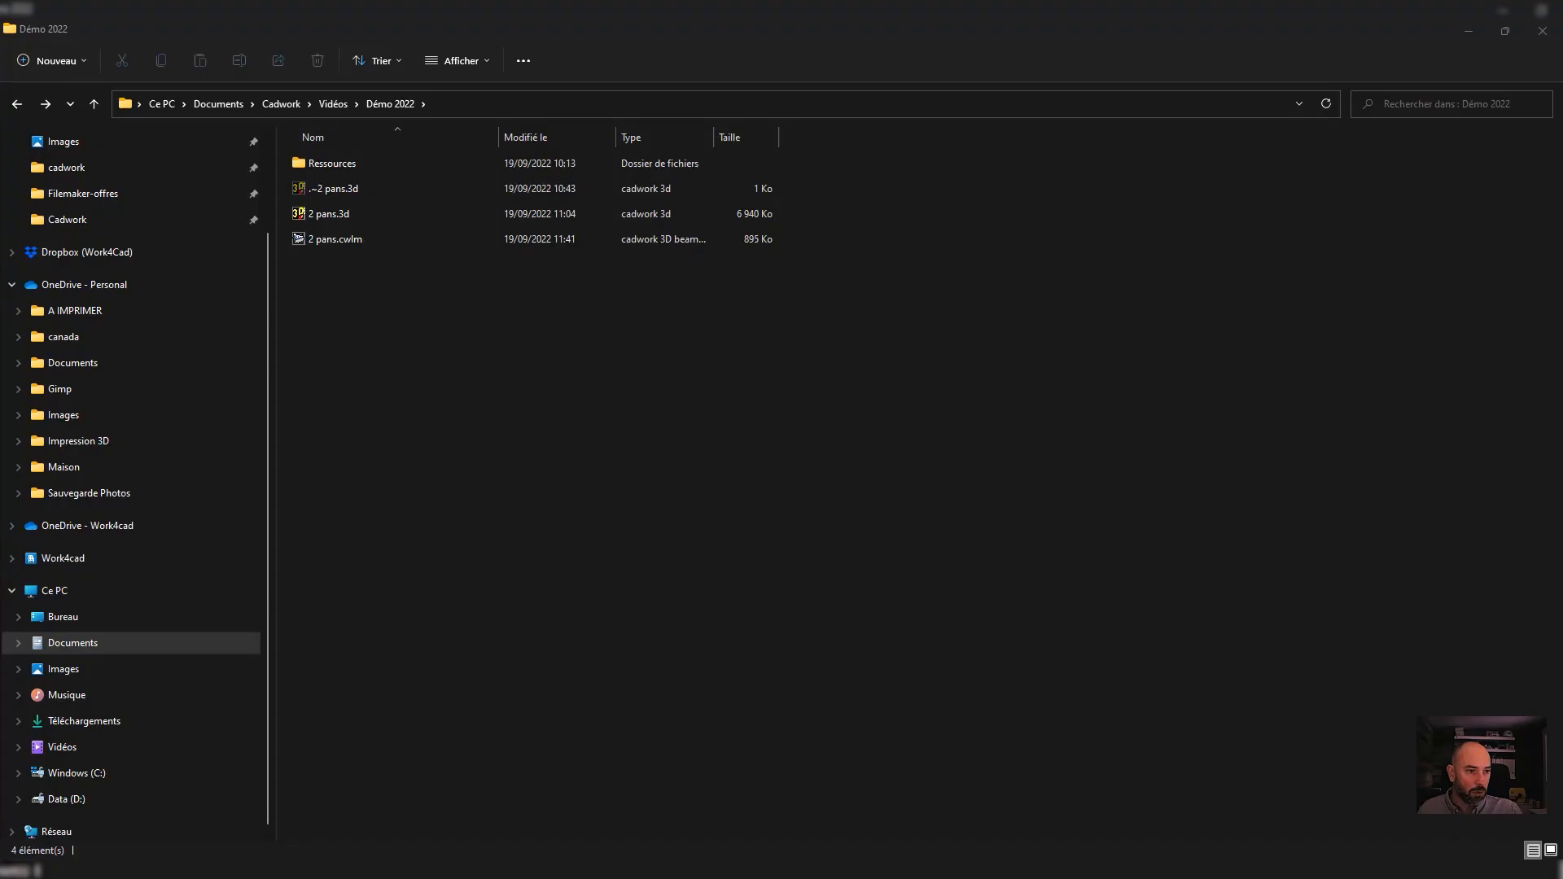
Create a new cadwork 2D file named 2 pans in the Démo 2022 folder from the init_v29.2d template
{"action": "right_click", "coordinate": [448, 374]}
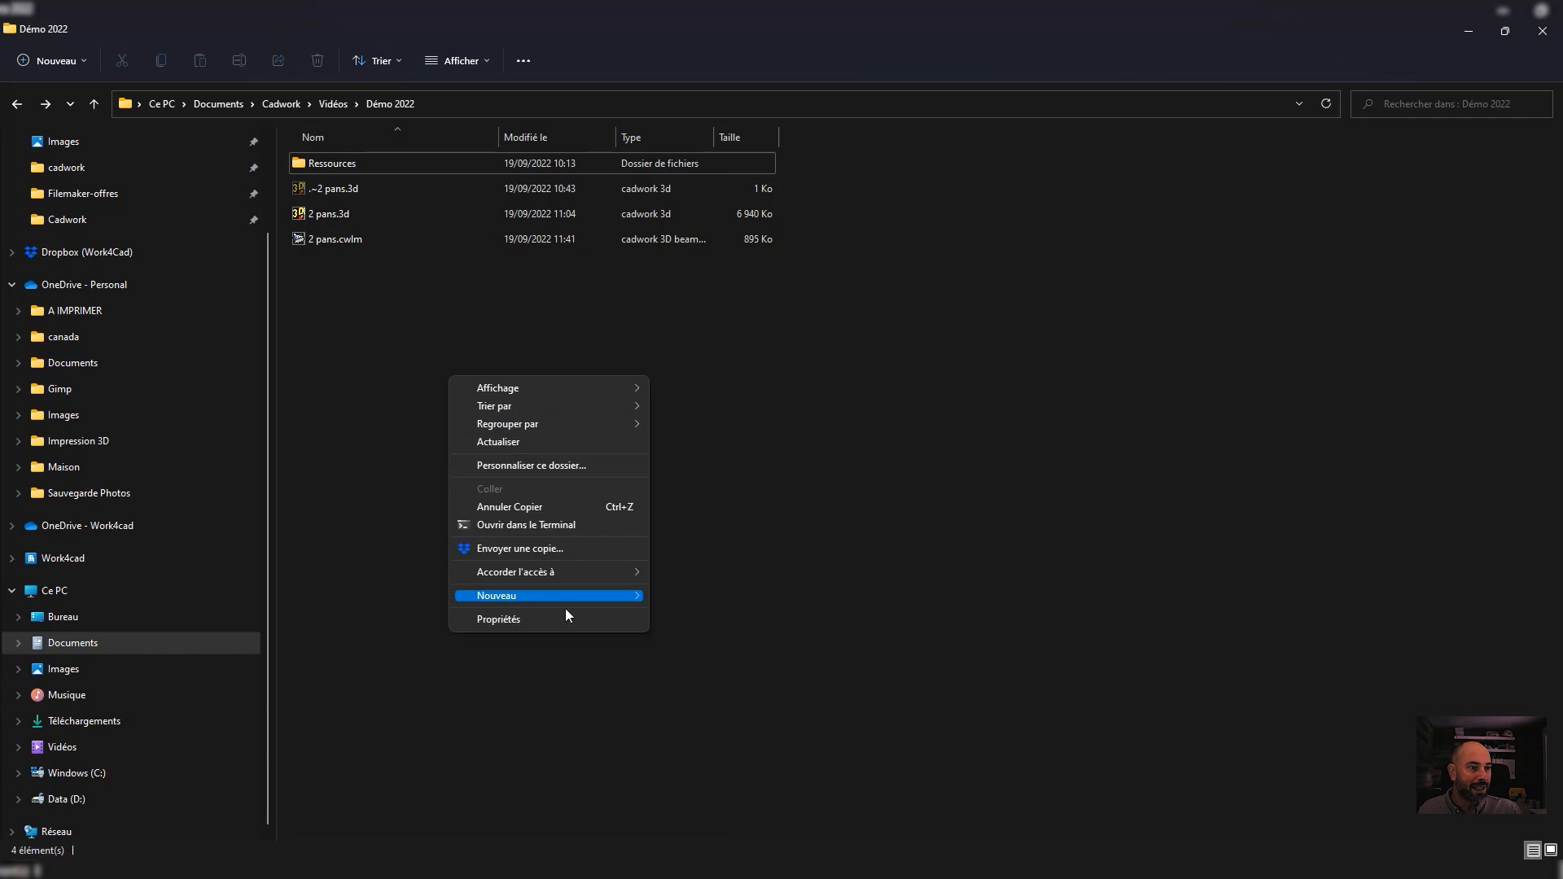
{"action": "mouse_move", "coordinate": [595, 593]}
{"action": "left_click", "coordinate": [694, 184]}
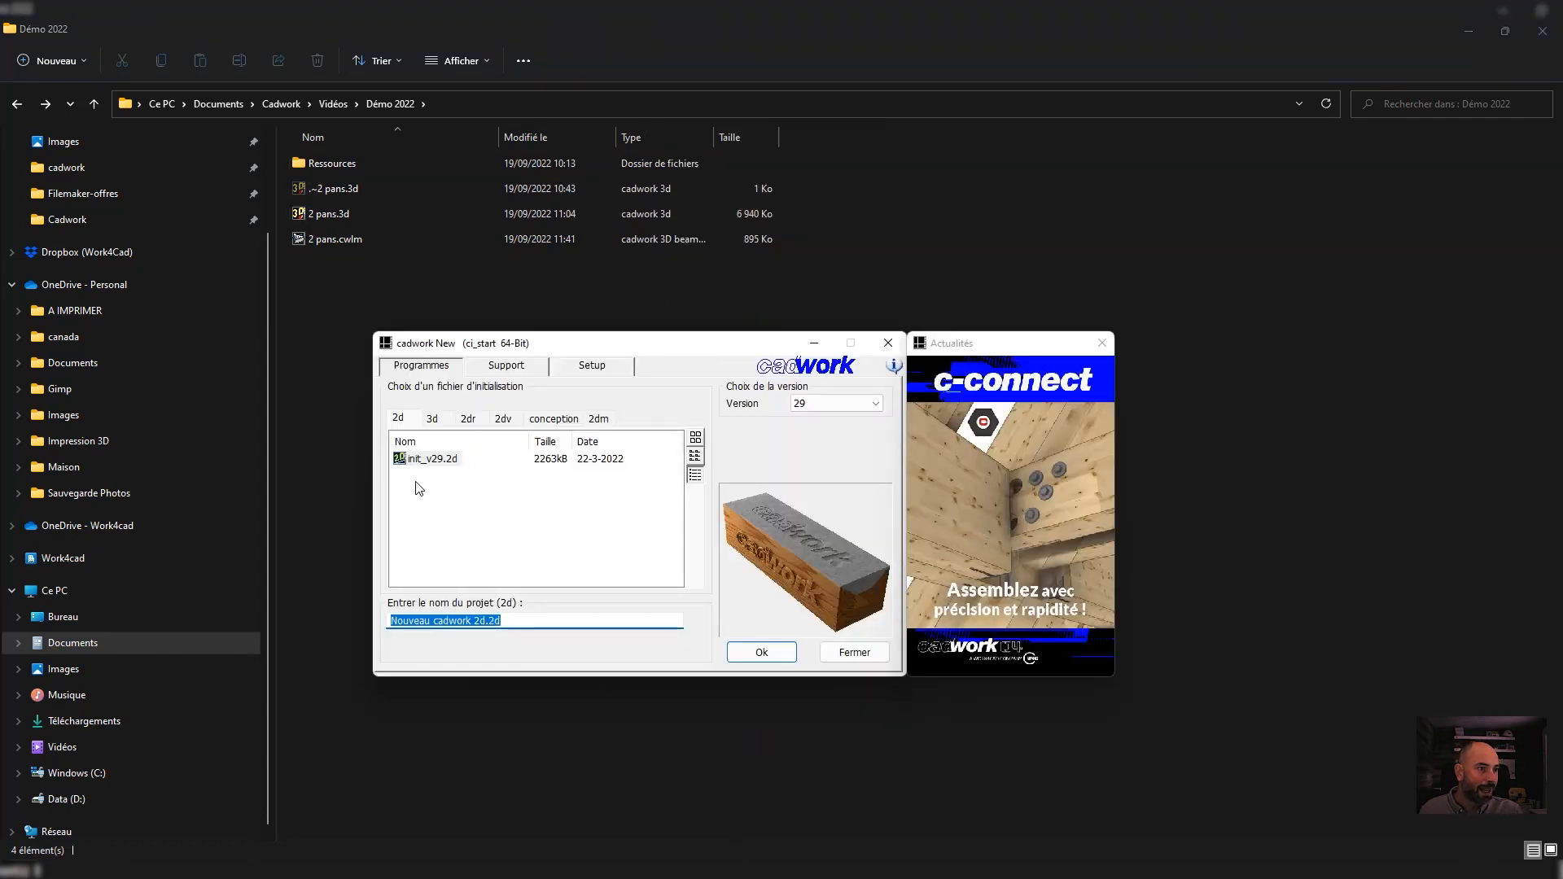
{"action": "left_click", "coordinate": [431, 459]}
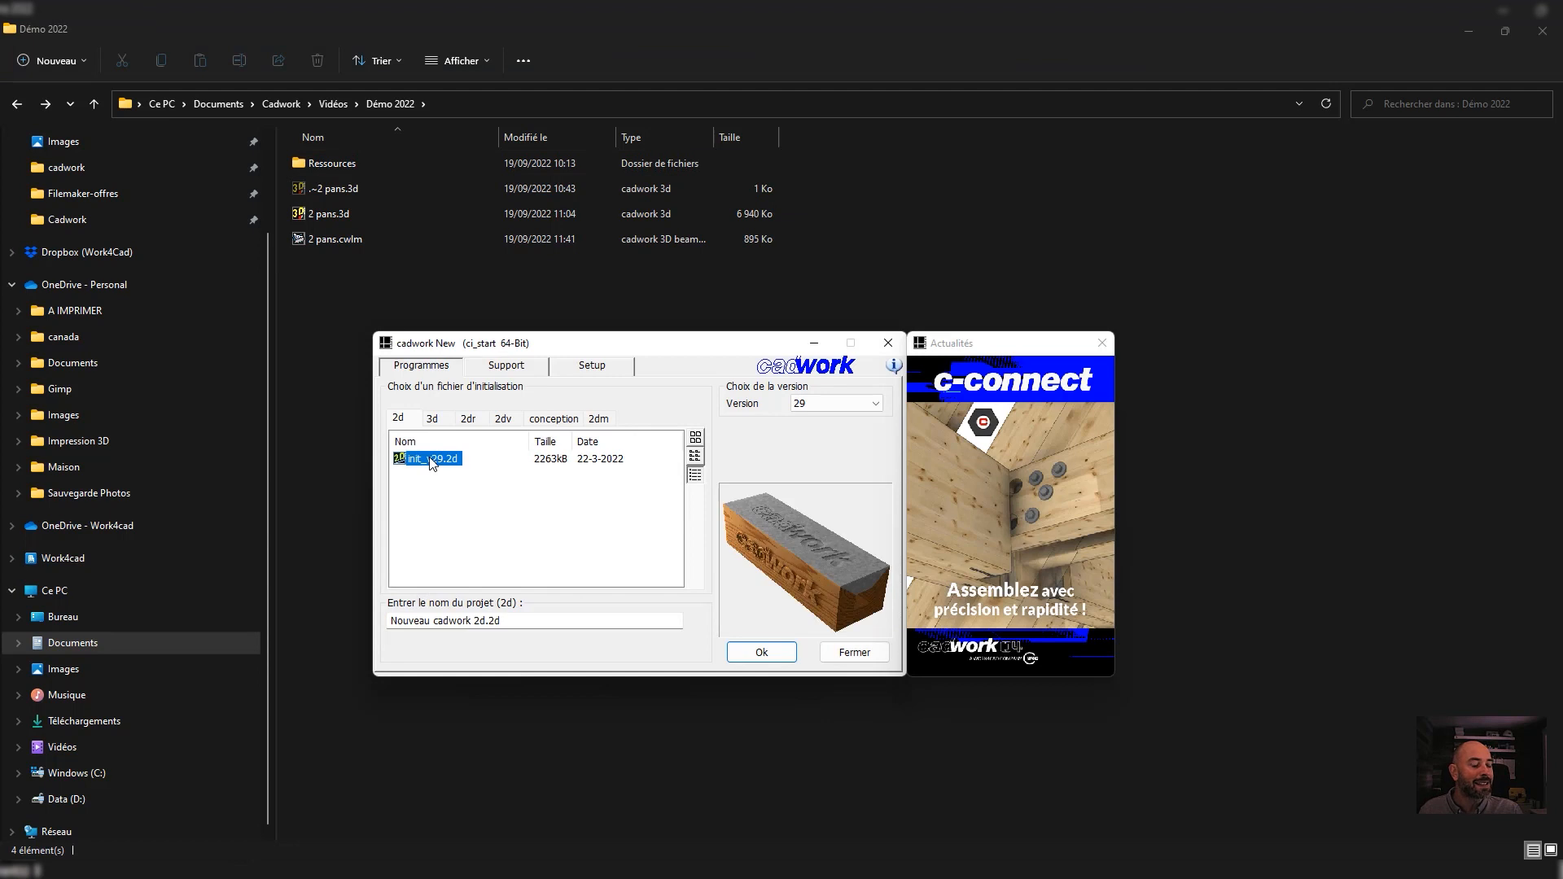
{"action": "left_click", "coordinate": [547, 625]}
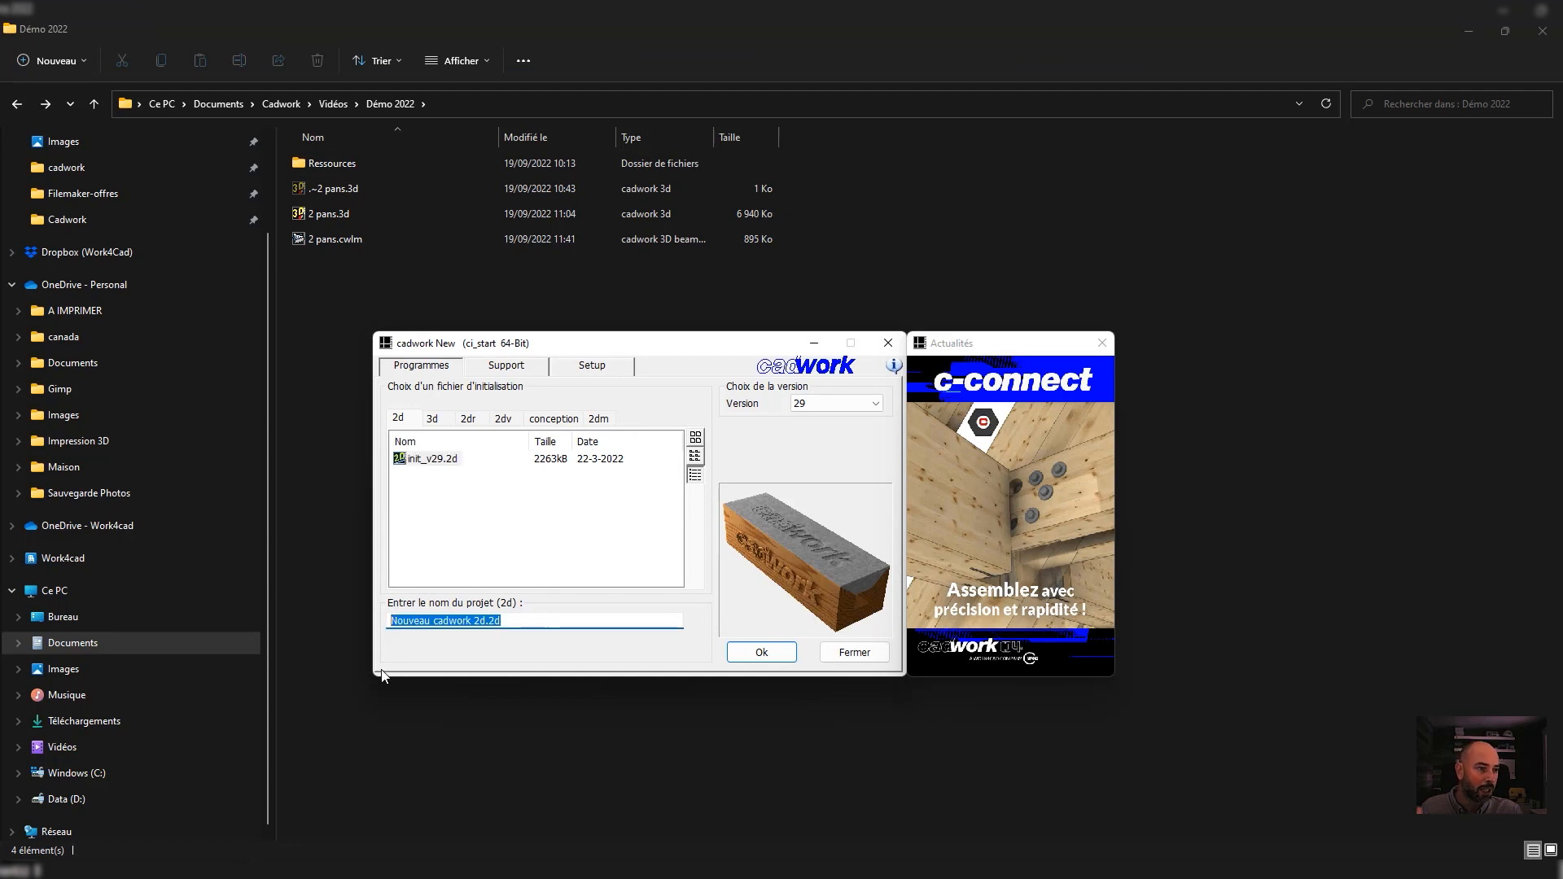
{"action": "type", "text": "2 pans"}
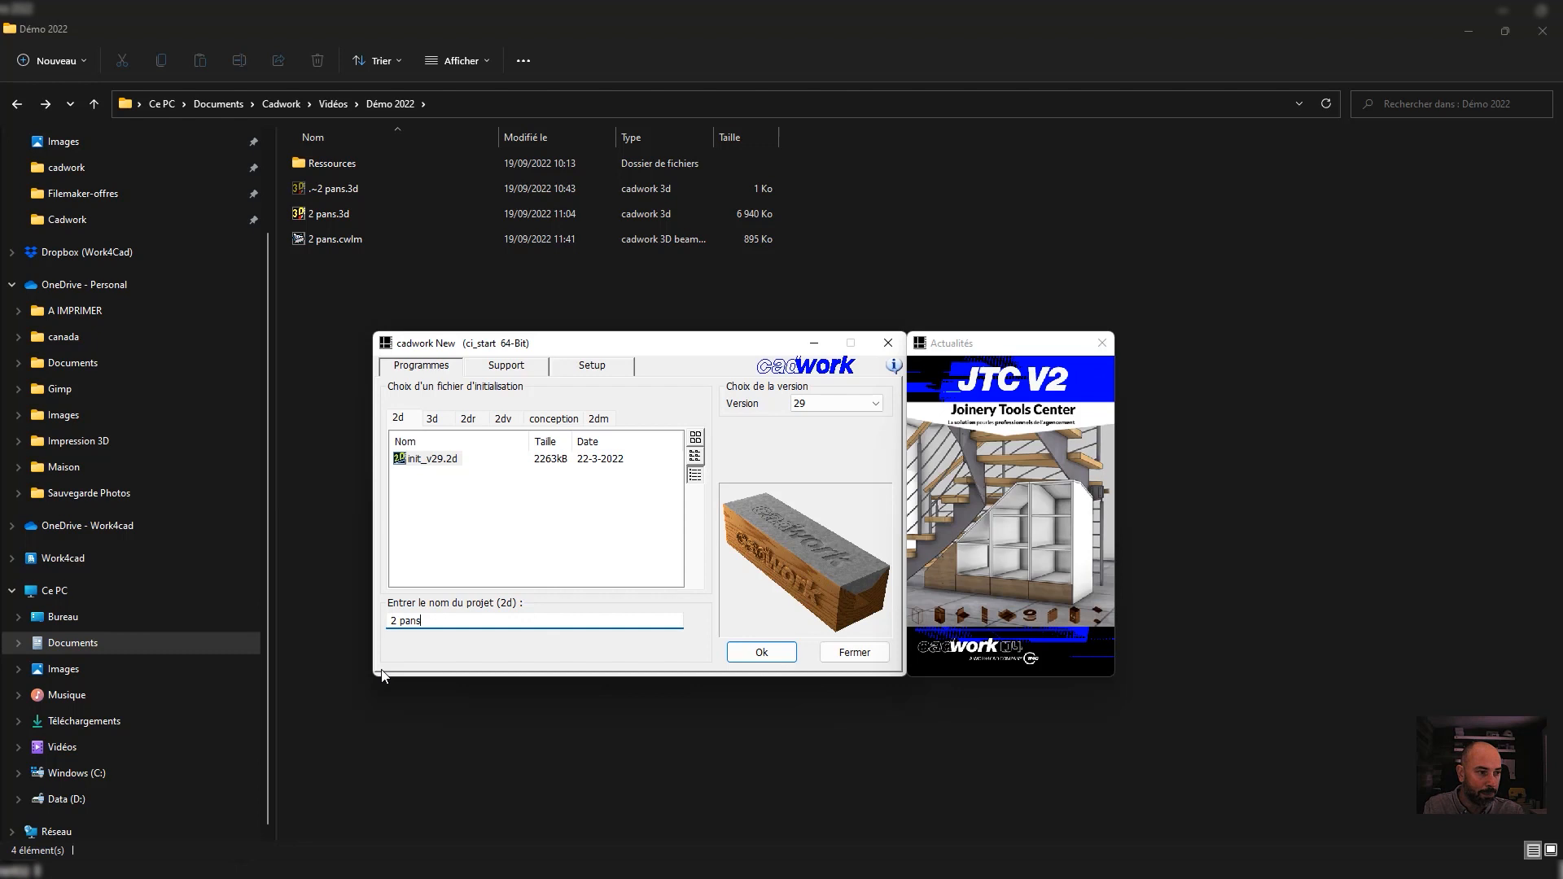
{"action": "key", "text": "Return"}
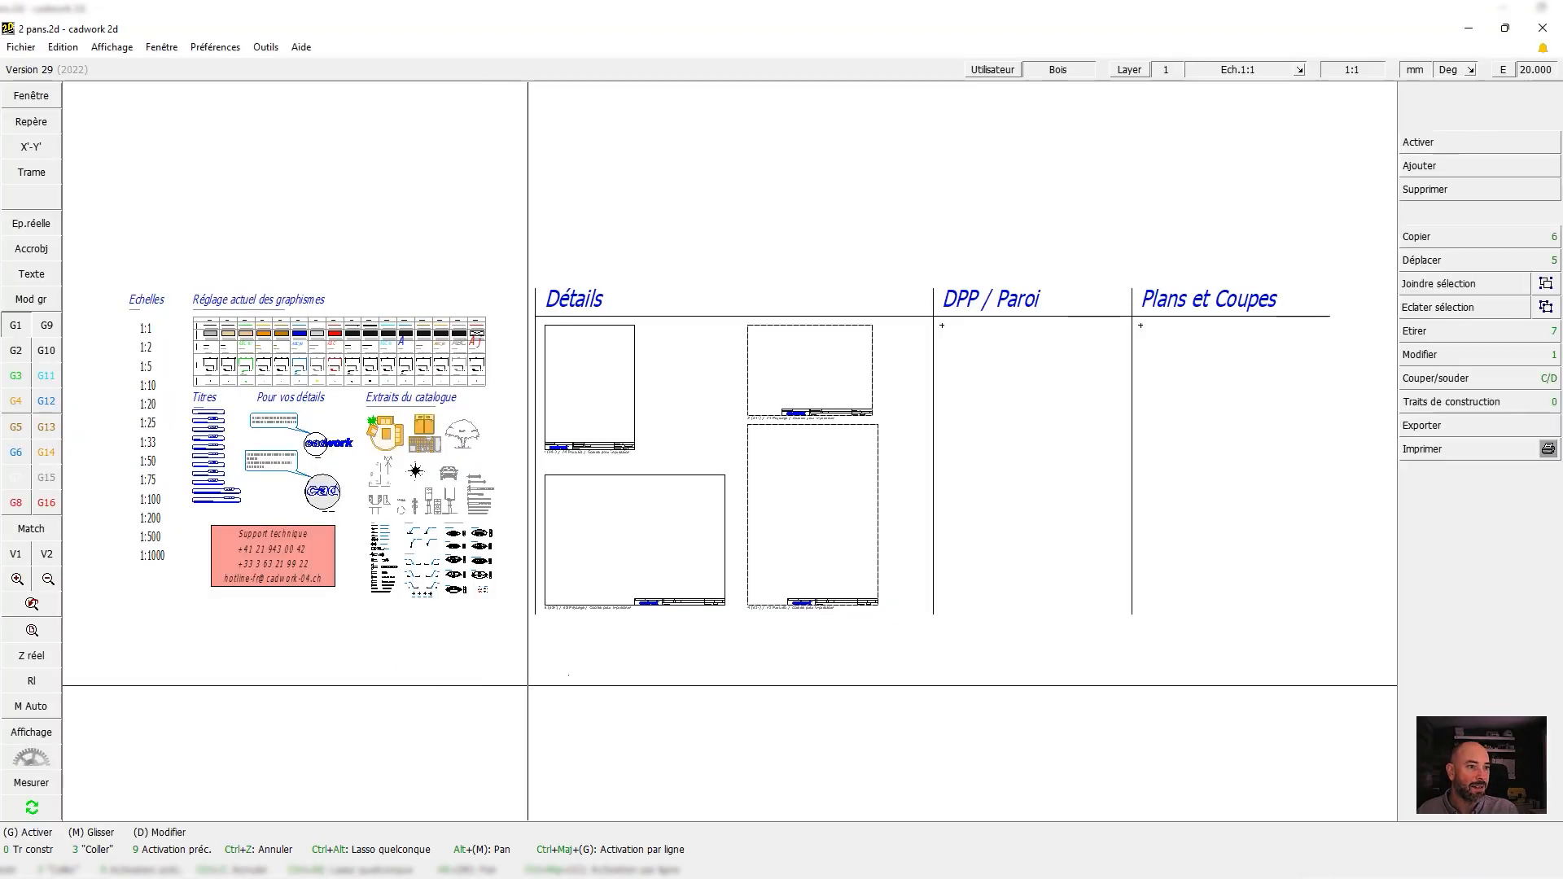
{"action": "scroll", "coordinate": [727, 450], "scroll_direction": "up", "scroll_amount": 2}
{"action": "scroll", "coordinate": [729, 469], "scroll_direction": "down", "scroll_amount": 2}
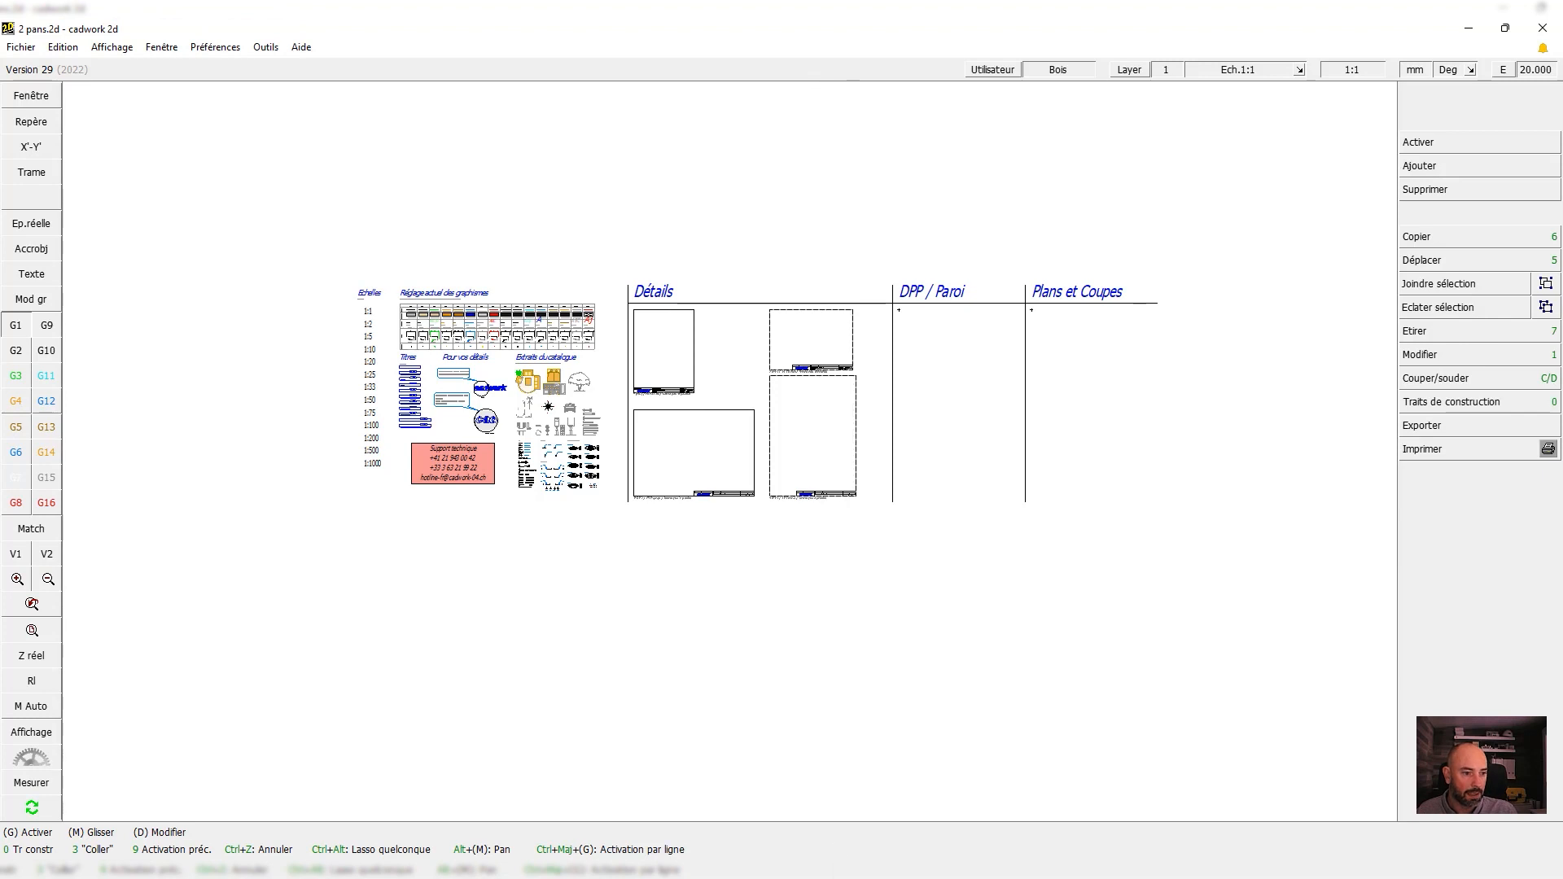
Switch back to cadwork 3D and select the entire building, including the walls, timbers and both roof surfaces
{"action": "key", "text": "alt+Tab"}
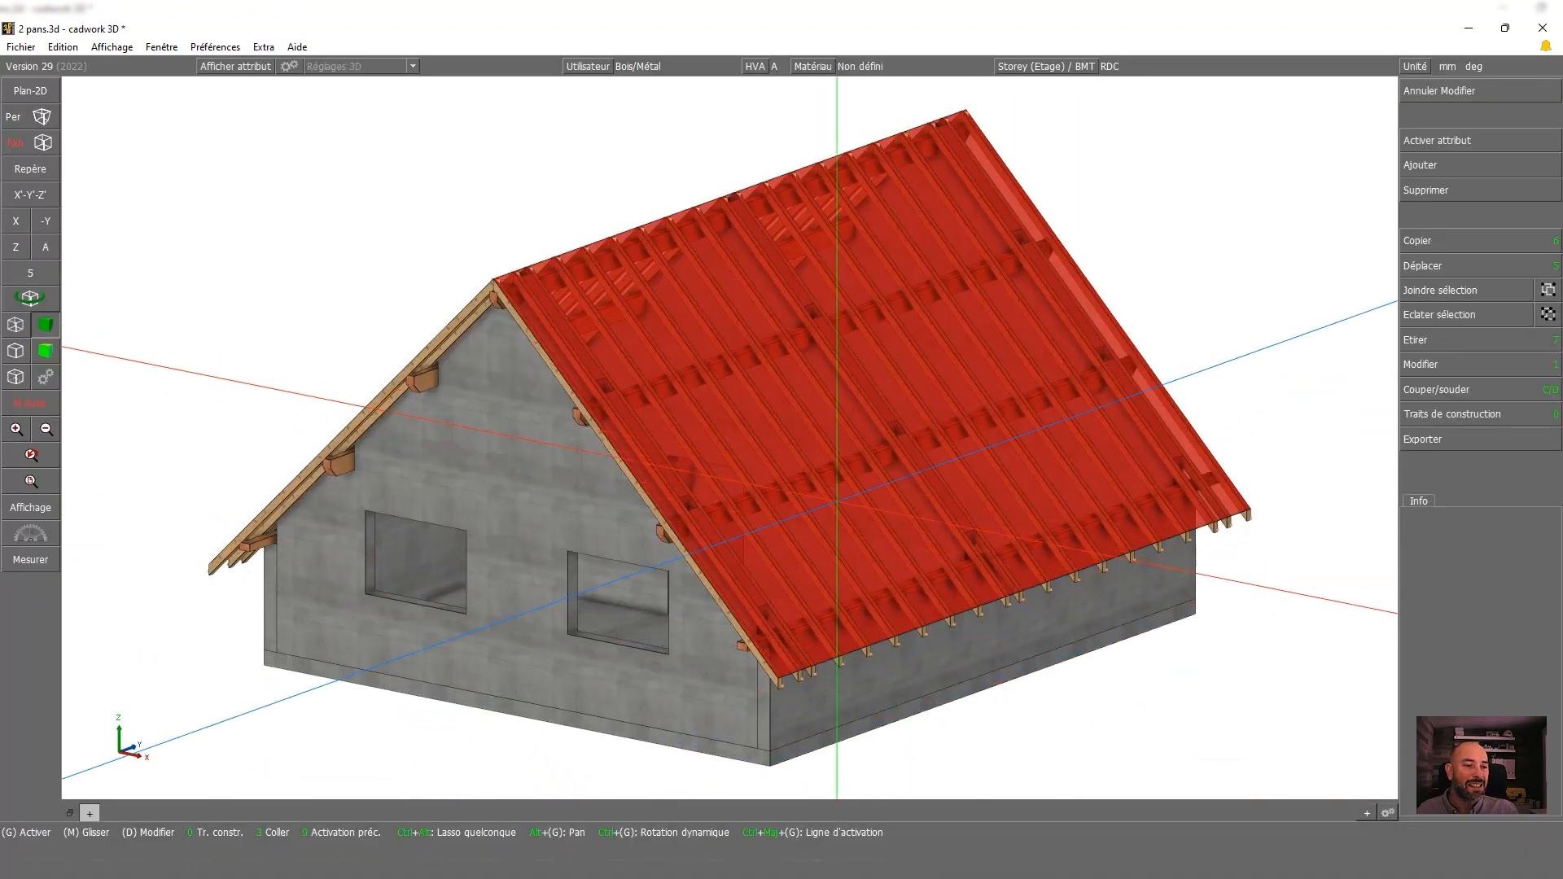
{"action": "scroll", "coordinate": [727, 440], "scroll_direction": "down", "scroll_amount": 2}
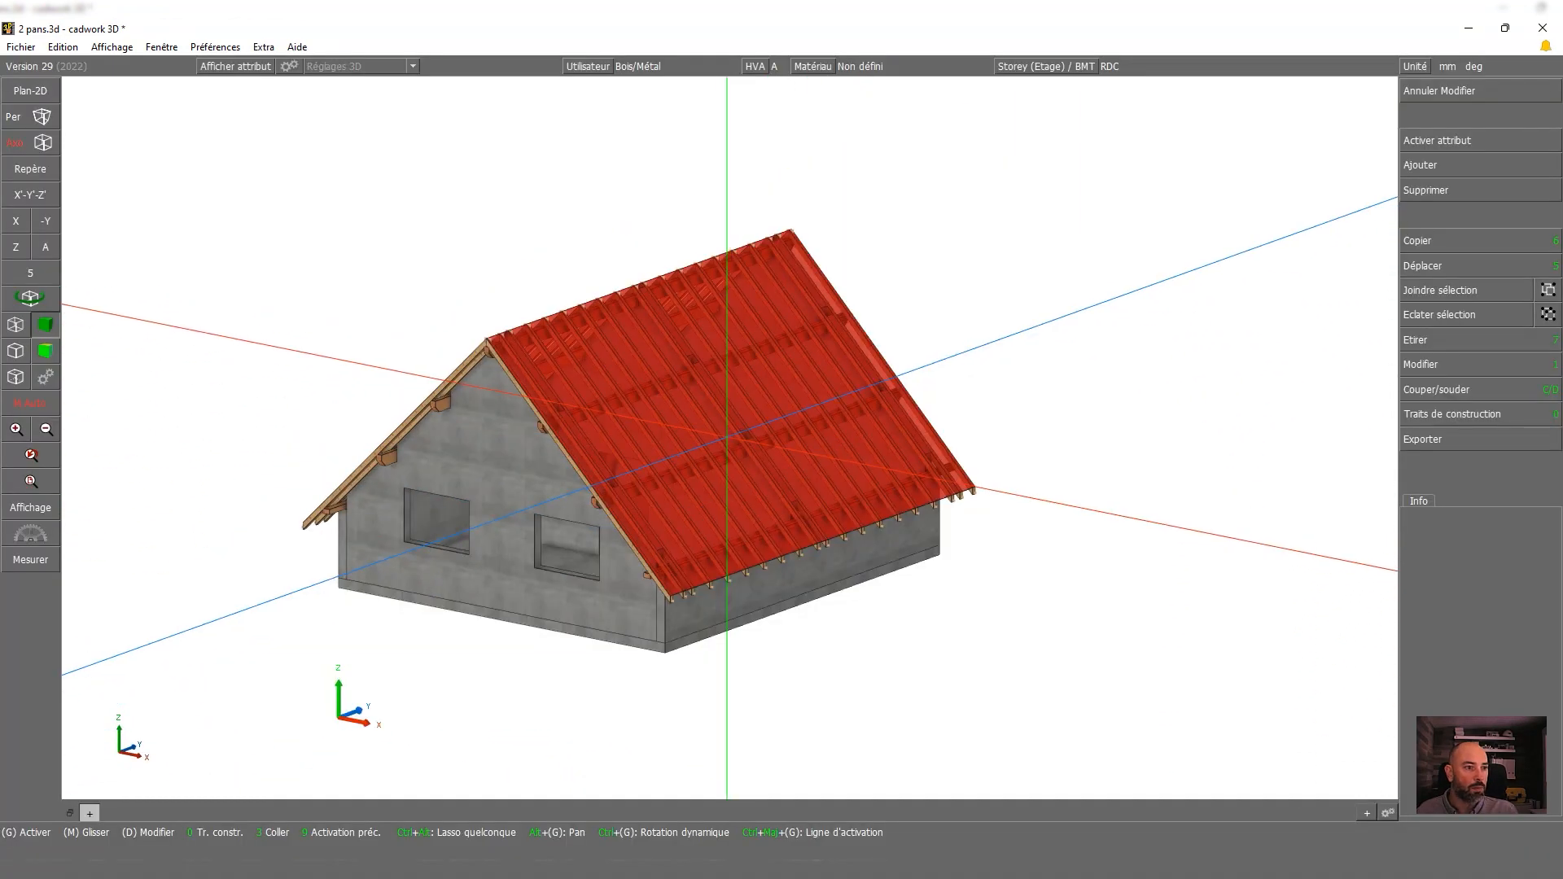
{"action": "left_click_drag", "start_coordinate": [182, 189], "coordinate": [1053, 692]}
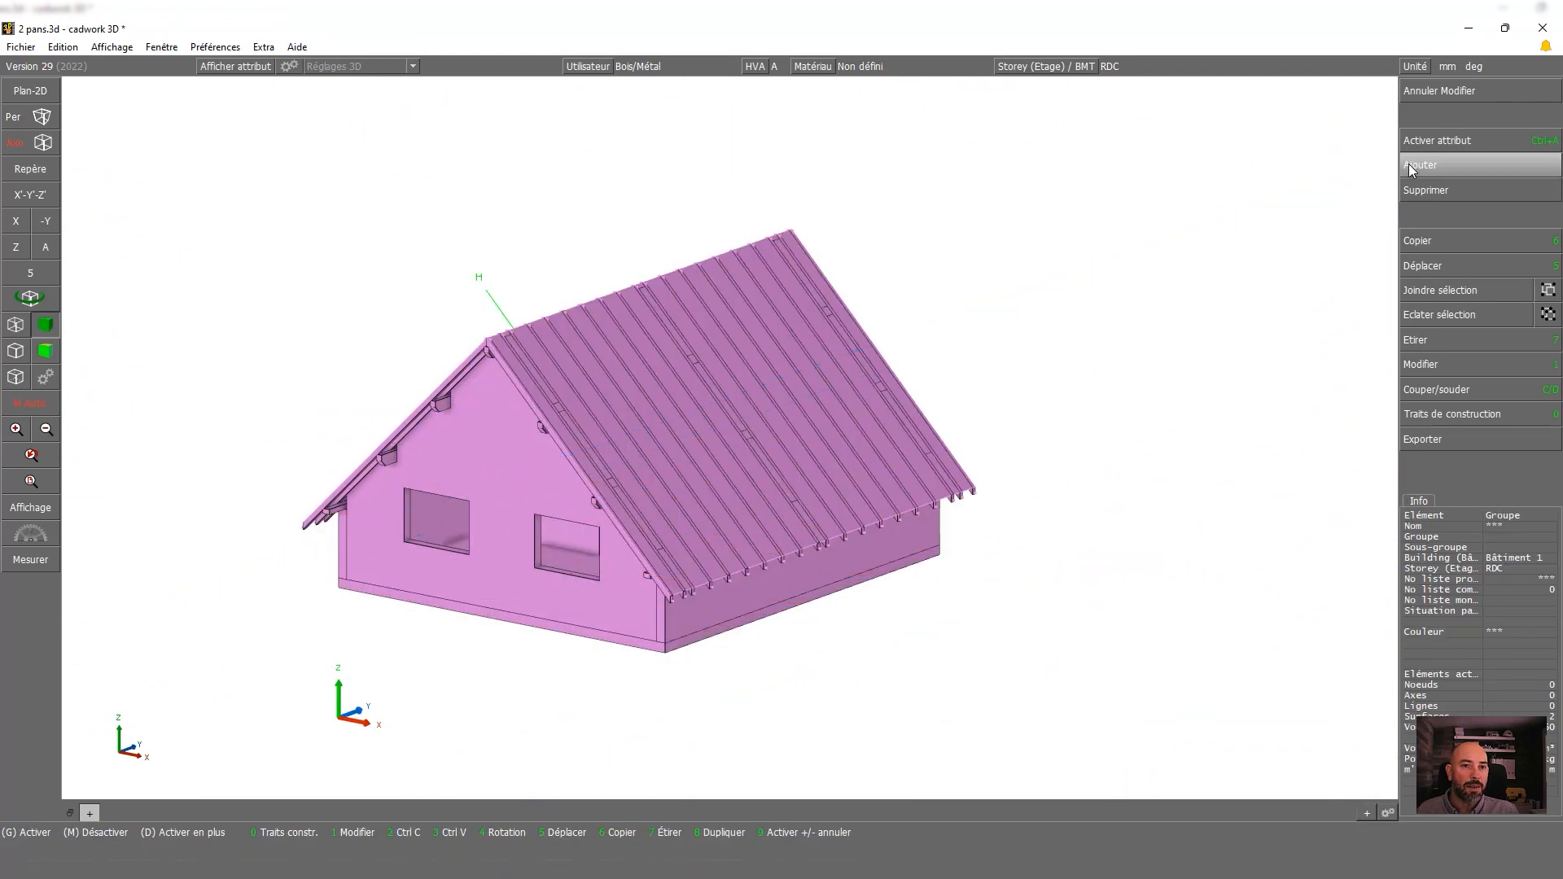
{"action": "scroll", "coordinate": [514, 373], "scroll_direction": "up", "scroll_amount": 3}
{"action": "middle_click", "coordinate": [773, 372]}
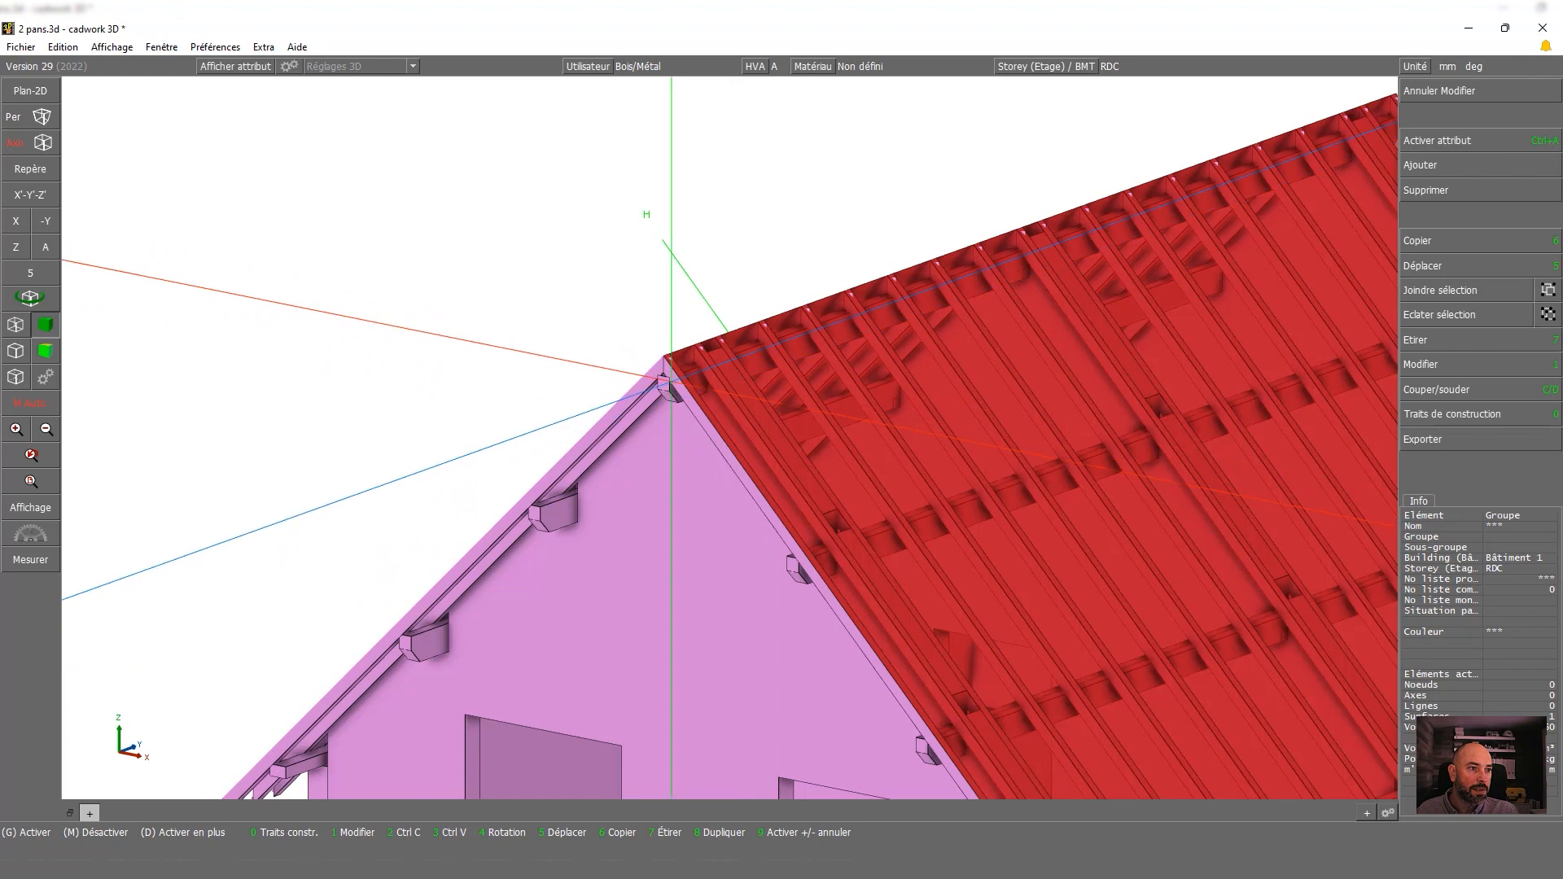
{"action": "scroll", "coordinate": [651, 373], "scroll_direction": "up", "scroll_amount": 5}
{"action": "left_click", "coordinate": [33, 293]}
{"action": "left_click", "coordinate": [727, 421]}
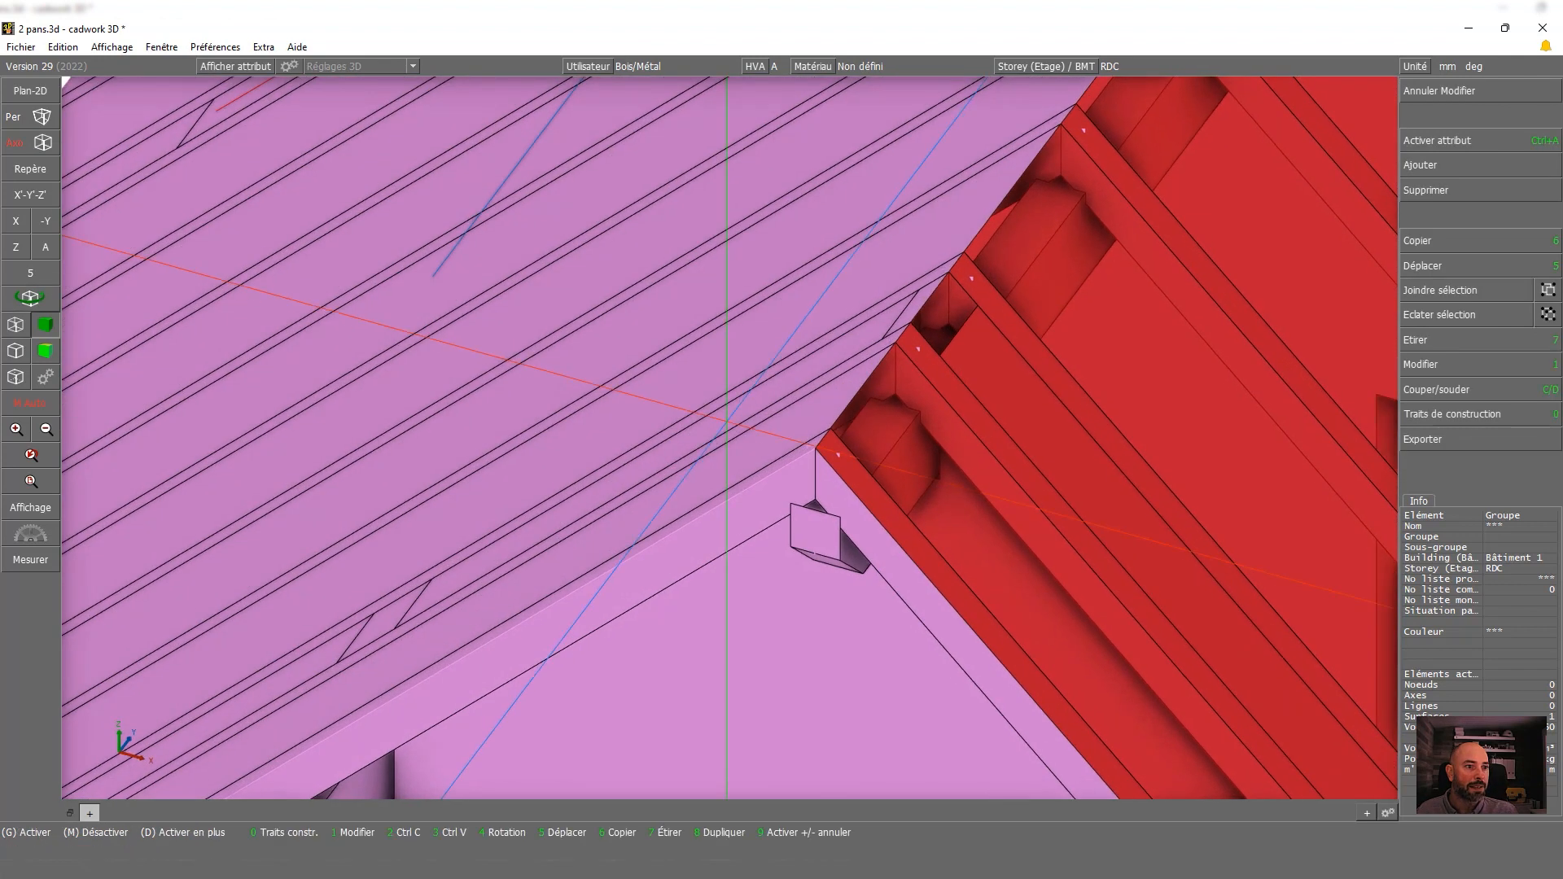
{"action": "middle_click", "coordinate": [824, 398]}
{"action": "left_click", "coordinate": [55, 243]}
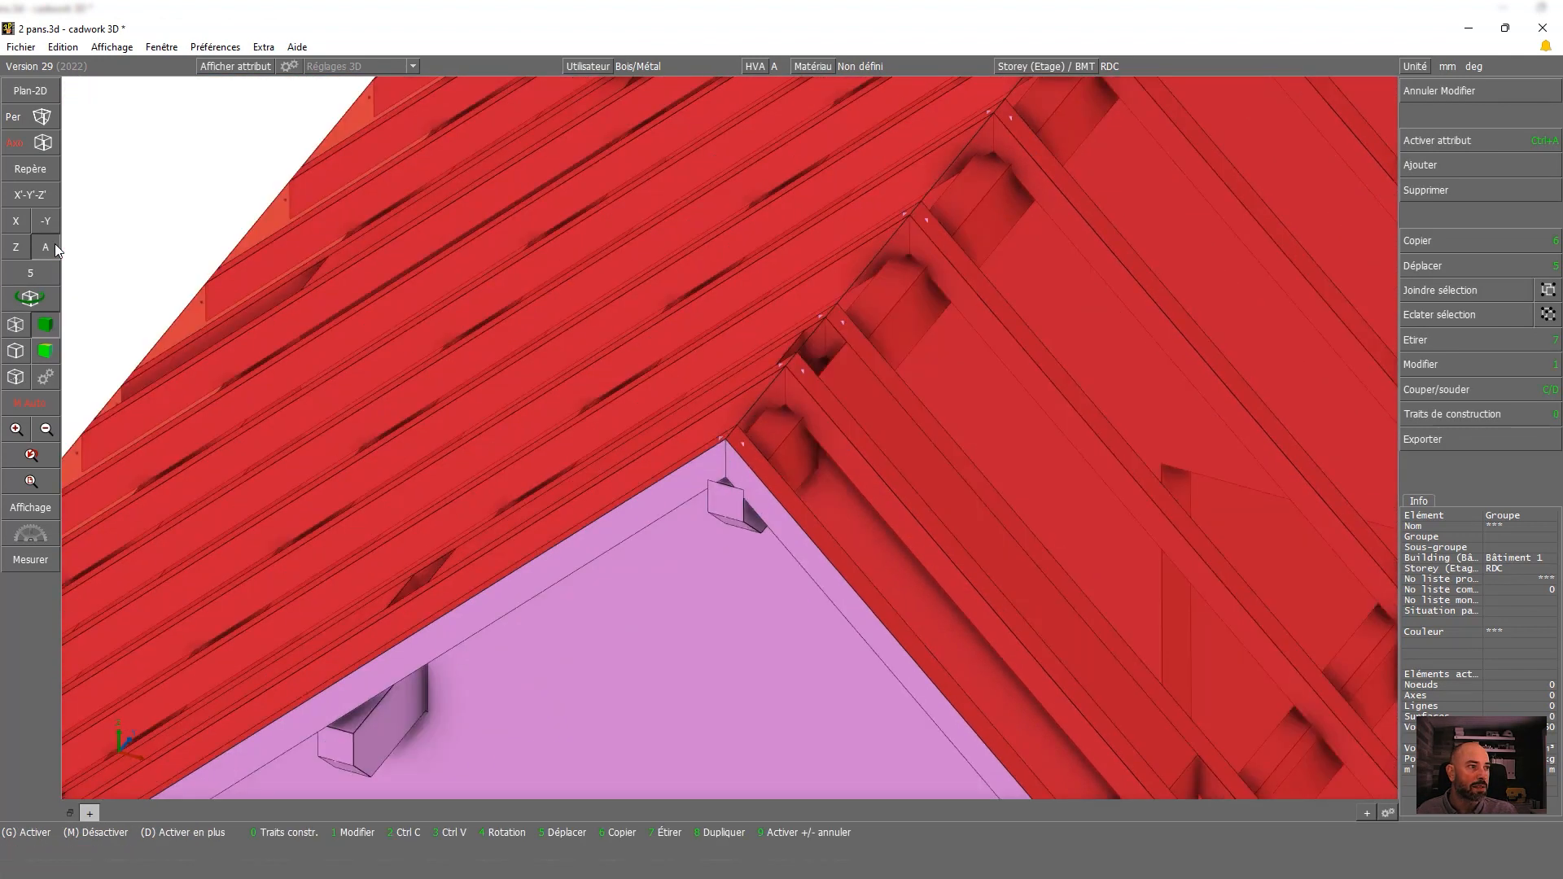
Add a standard export volume of type Général exemple around the selected building, without defining a reference bar
{"action": "left_click", "coordinate": [1423, 168]}
{"action": "left_click", "coordinate": [1463, 311]}
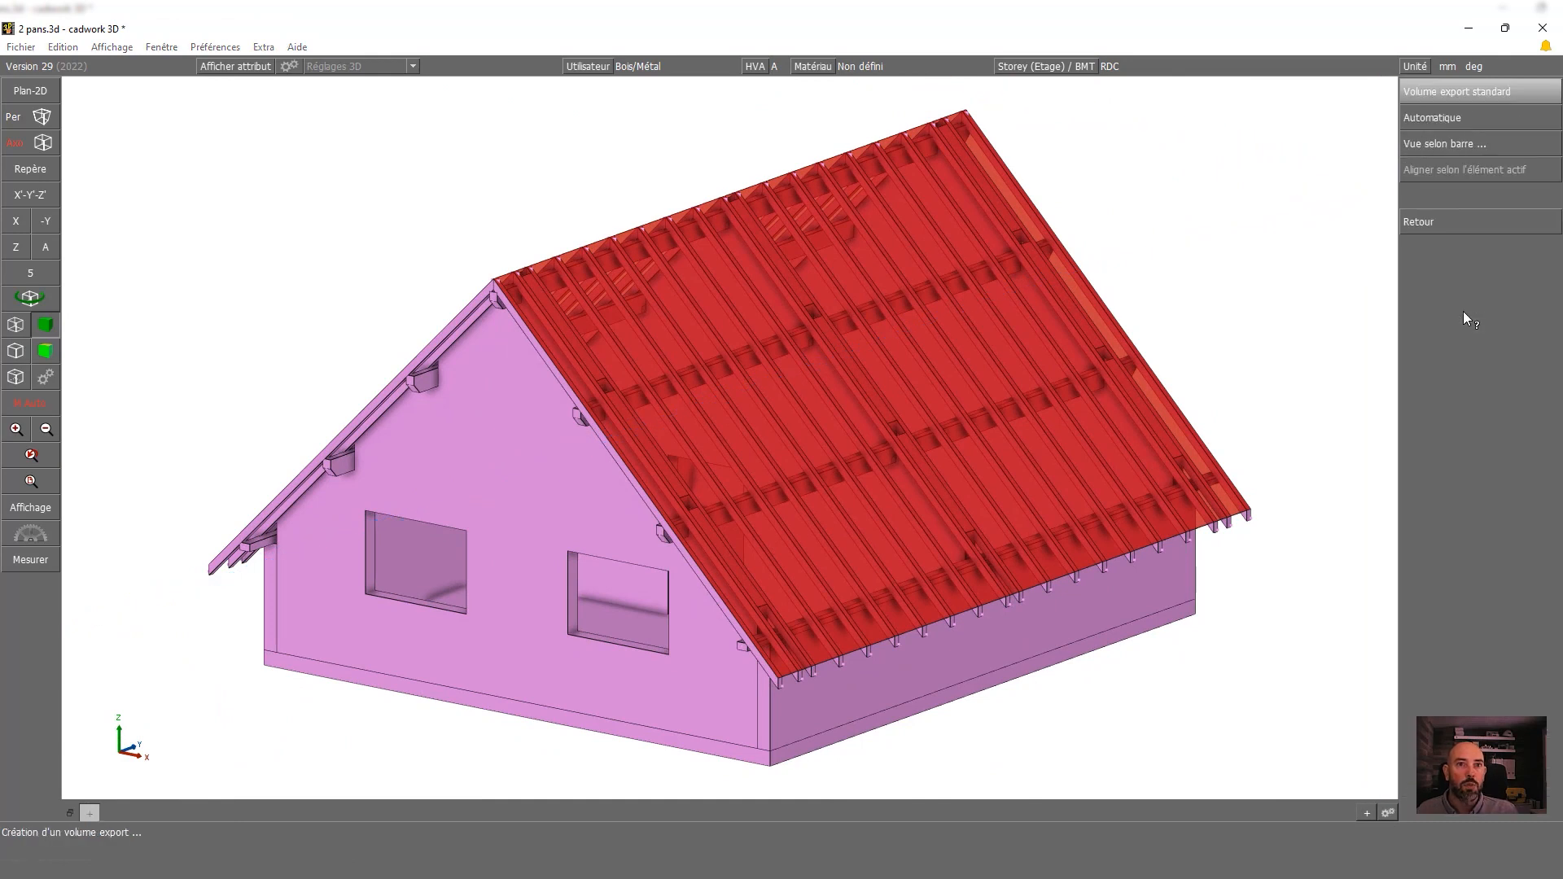
{"action": "left_click", "coordinate": [1479, 91]}
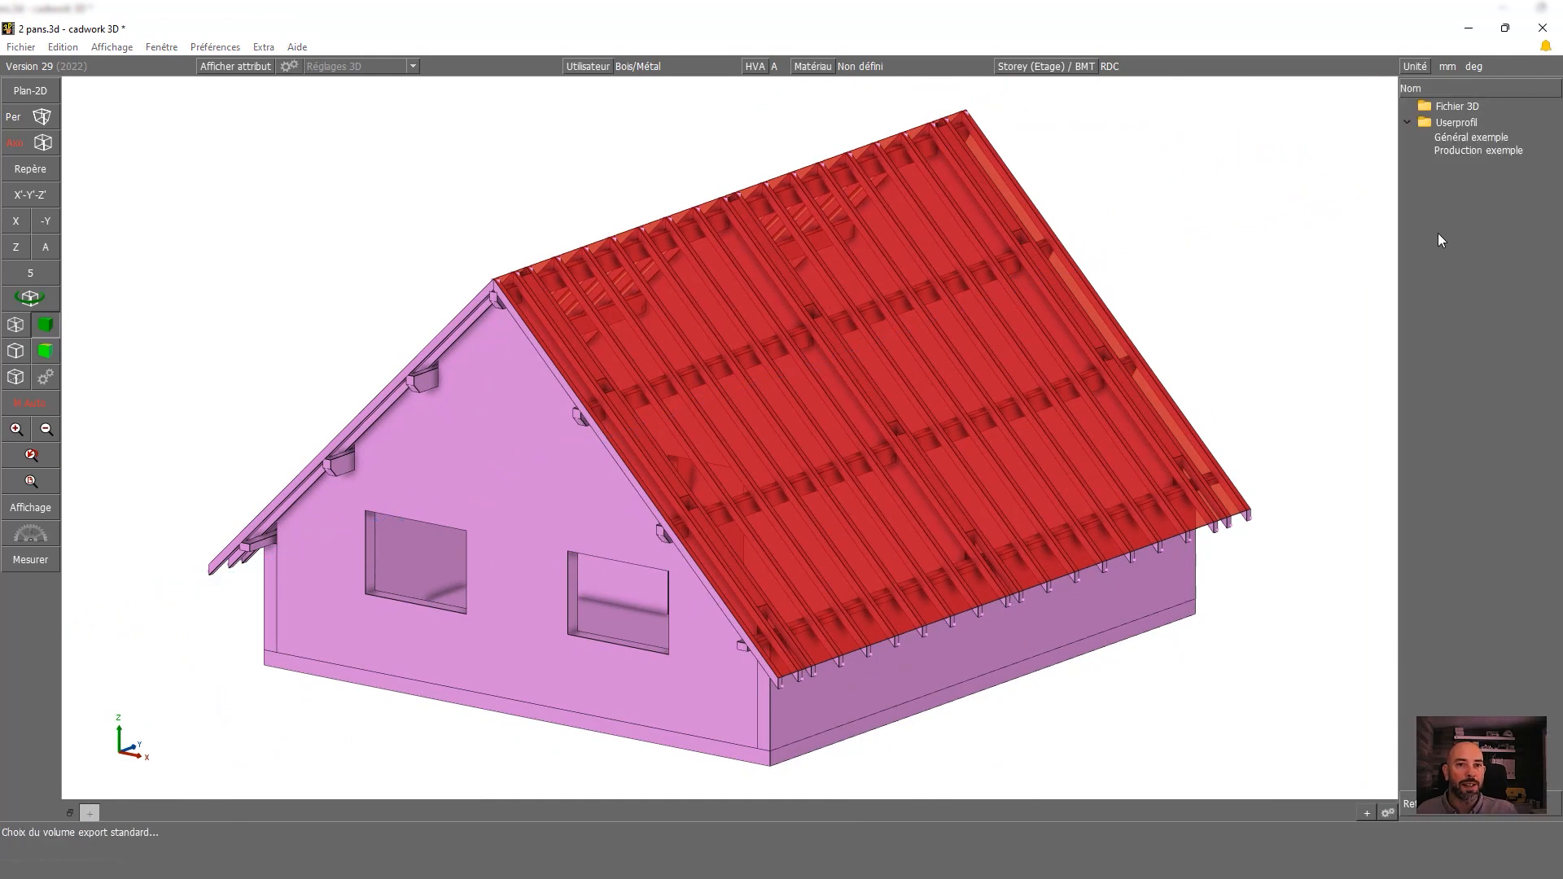
{"action": "double_click", "coordinate": [1465, 138]}
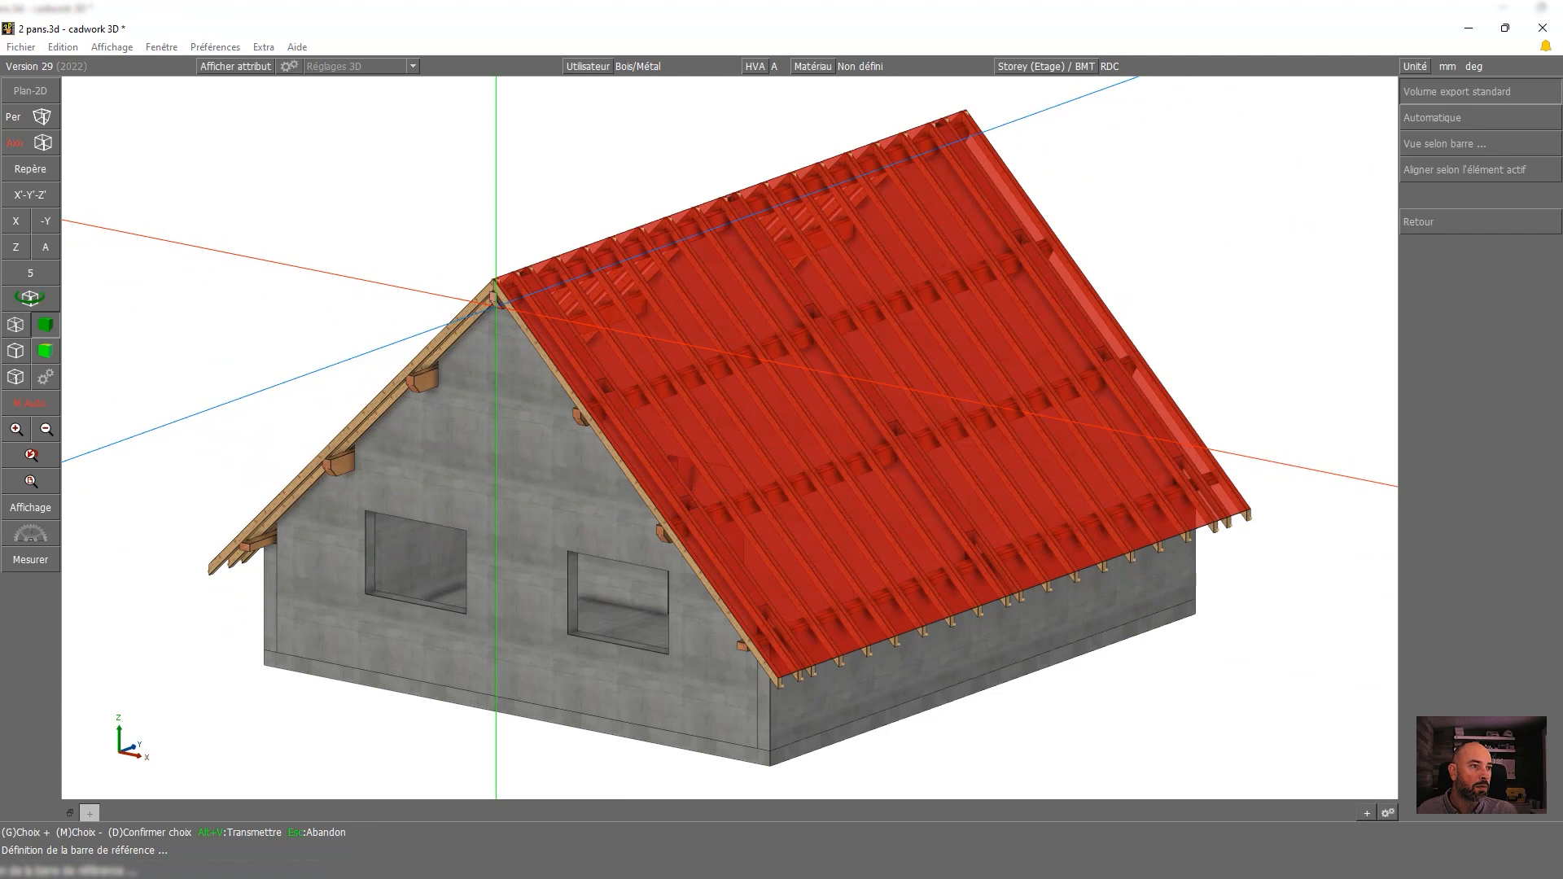
{"action": "key", "text": "Escape"}
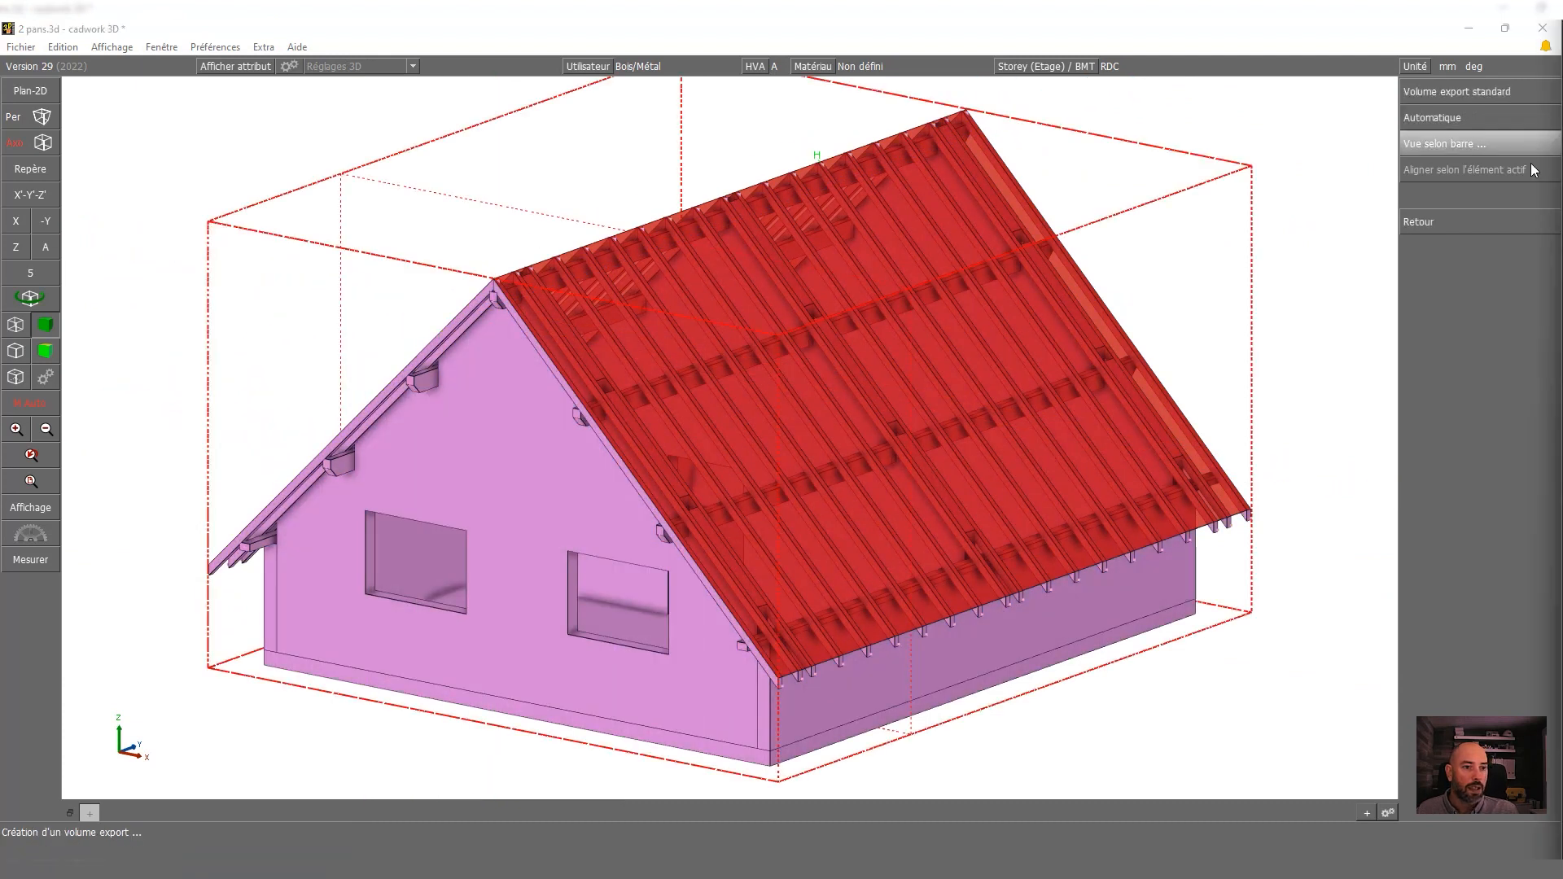
{"action": "right_click", "coordinate": [1438, 350]}
{"action": "right_click", "coordinate": [1438, 351]}
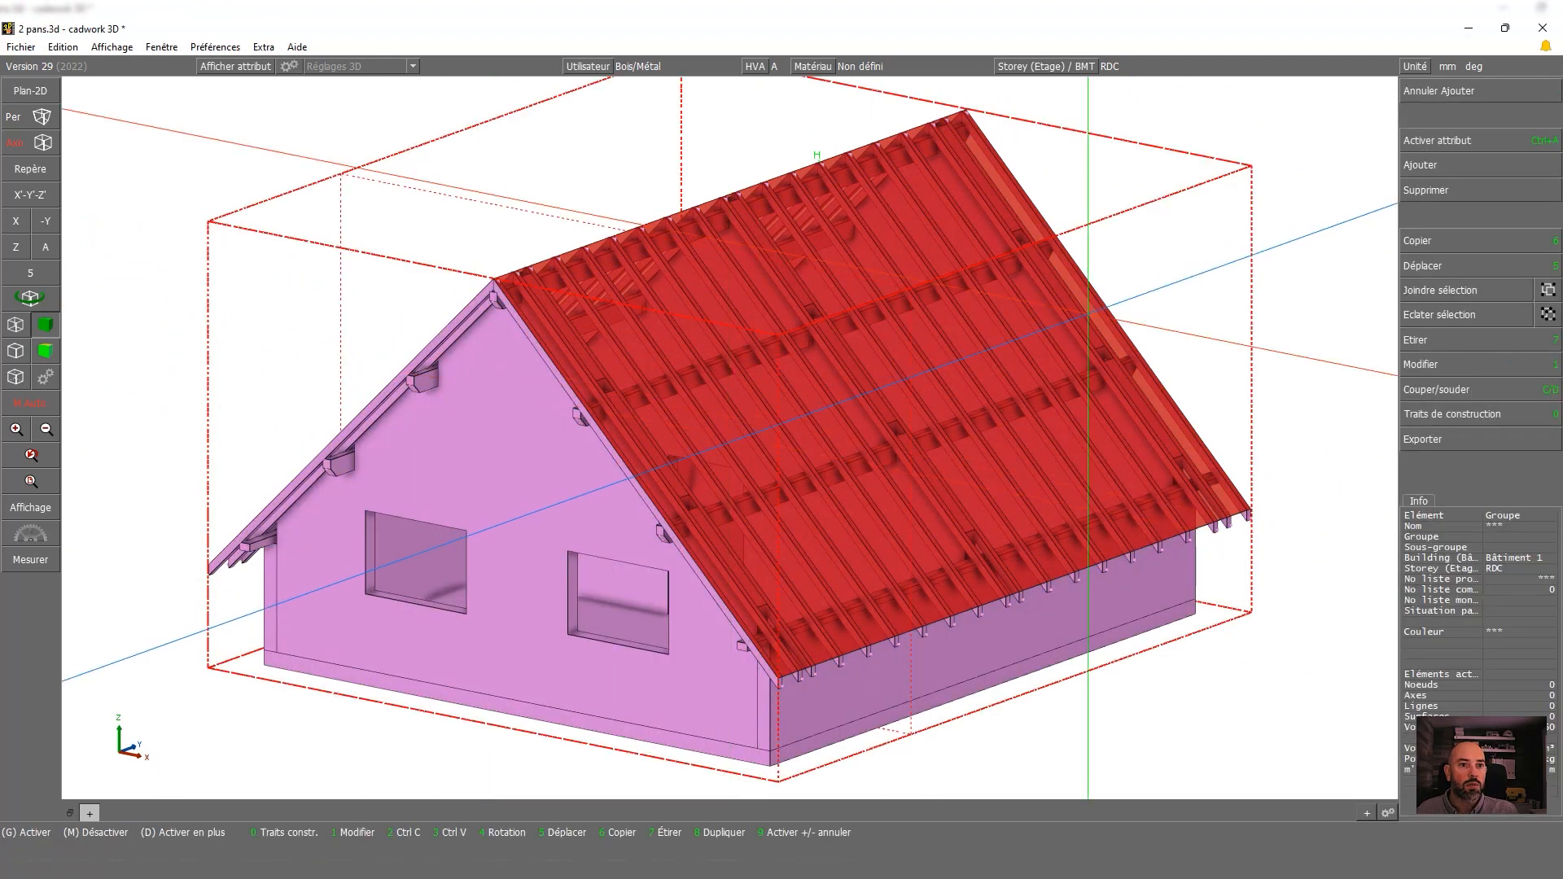
Export the building's export volume, skipping the check for unassigned elements
{"action": "left_click", "coordinate": [1250, 273]}
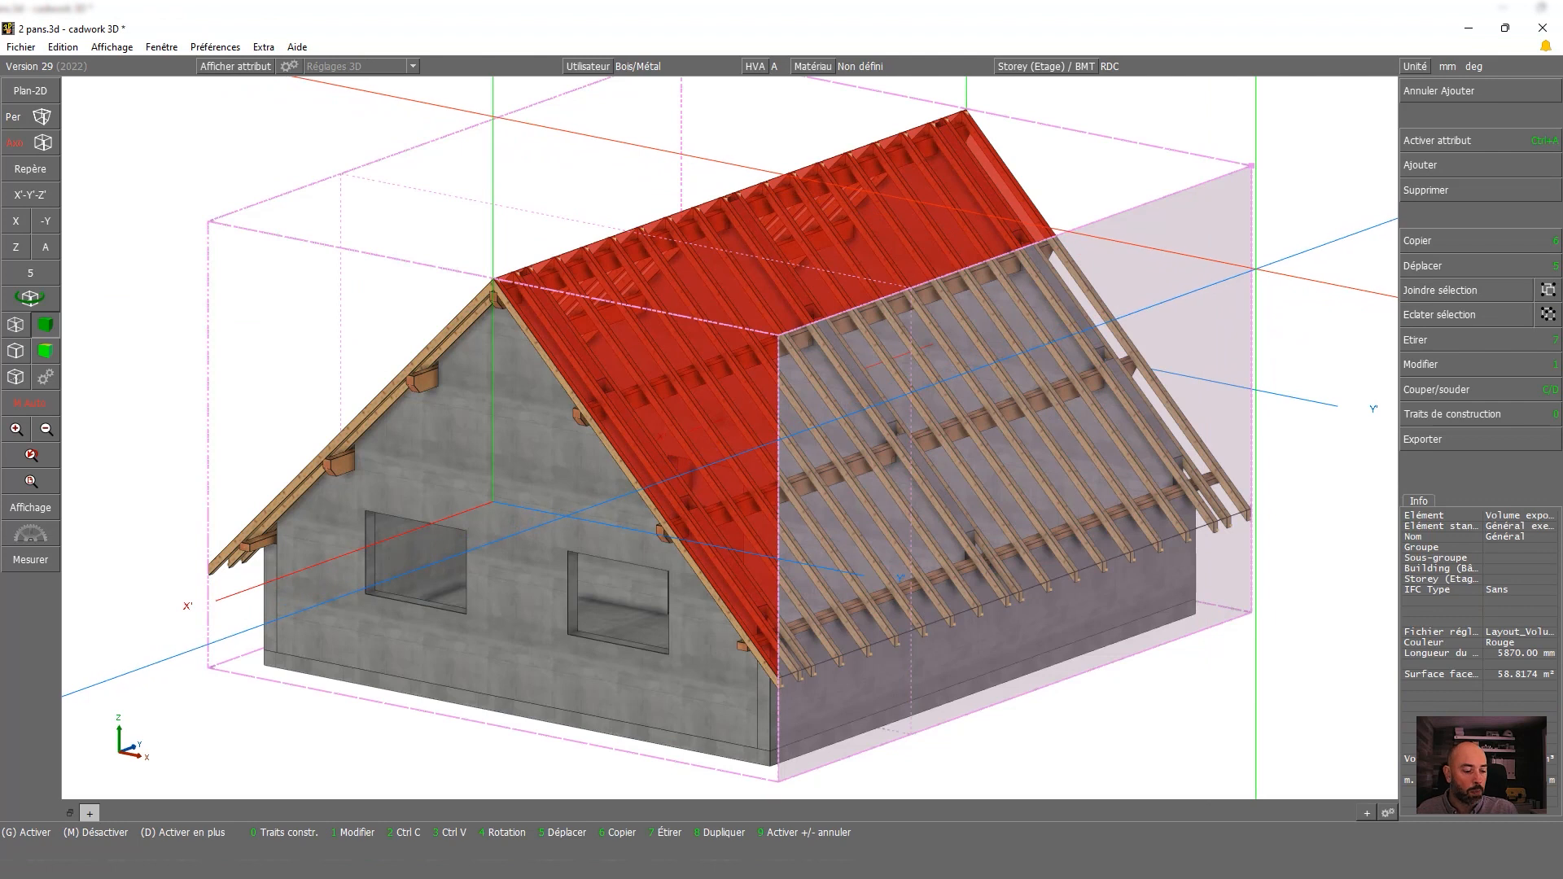
{"action": "key", "text": "ctrl+e"}
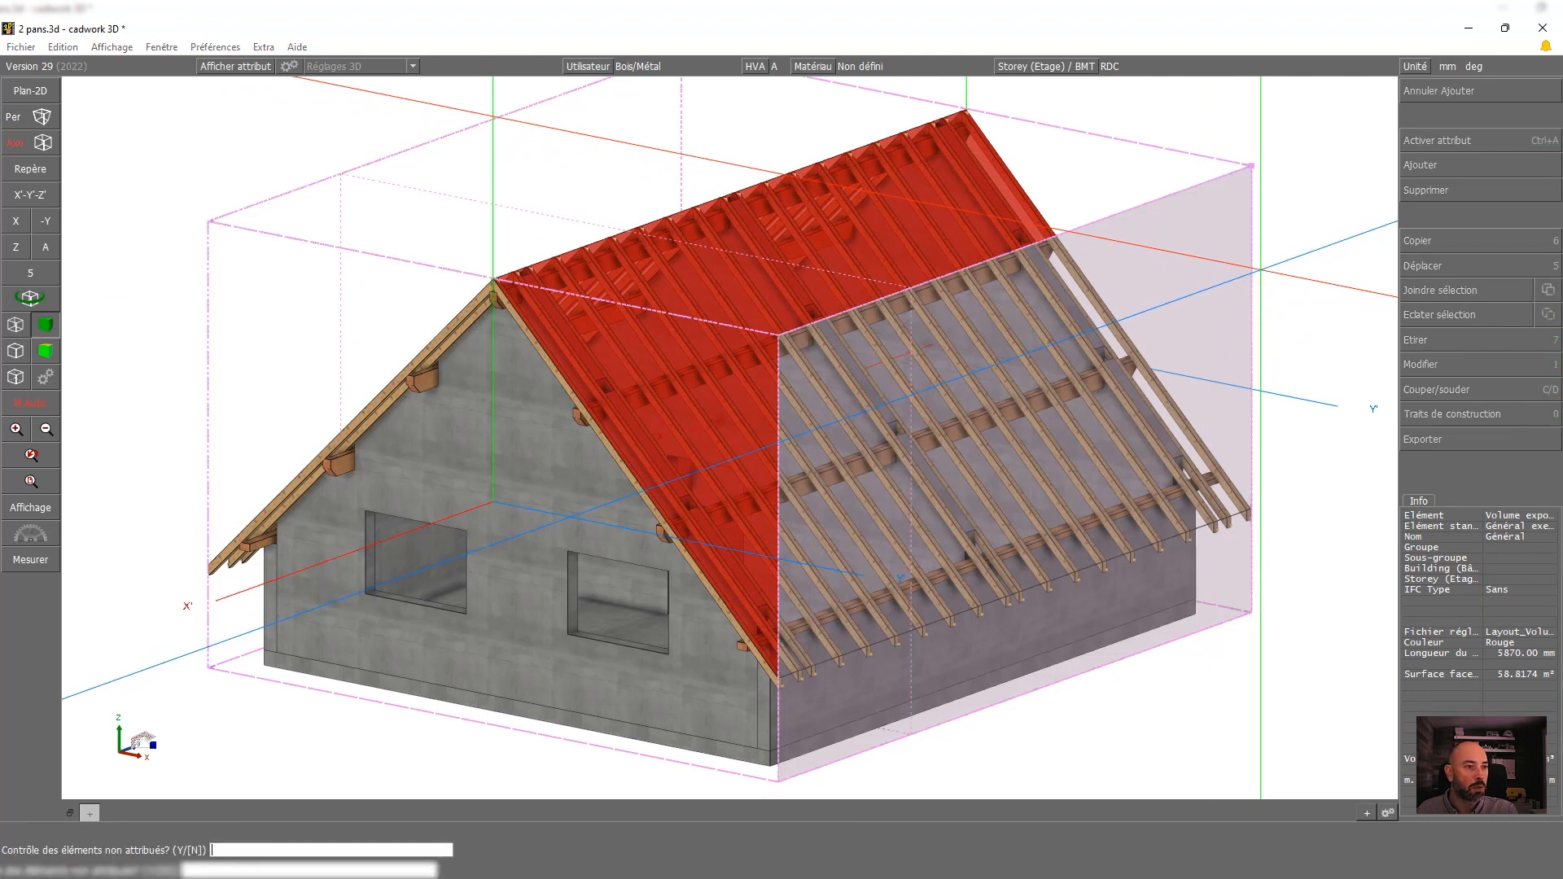
{"action": "key", "text": "Return"}
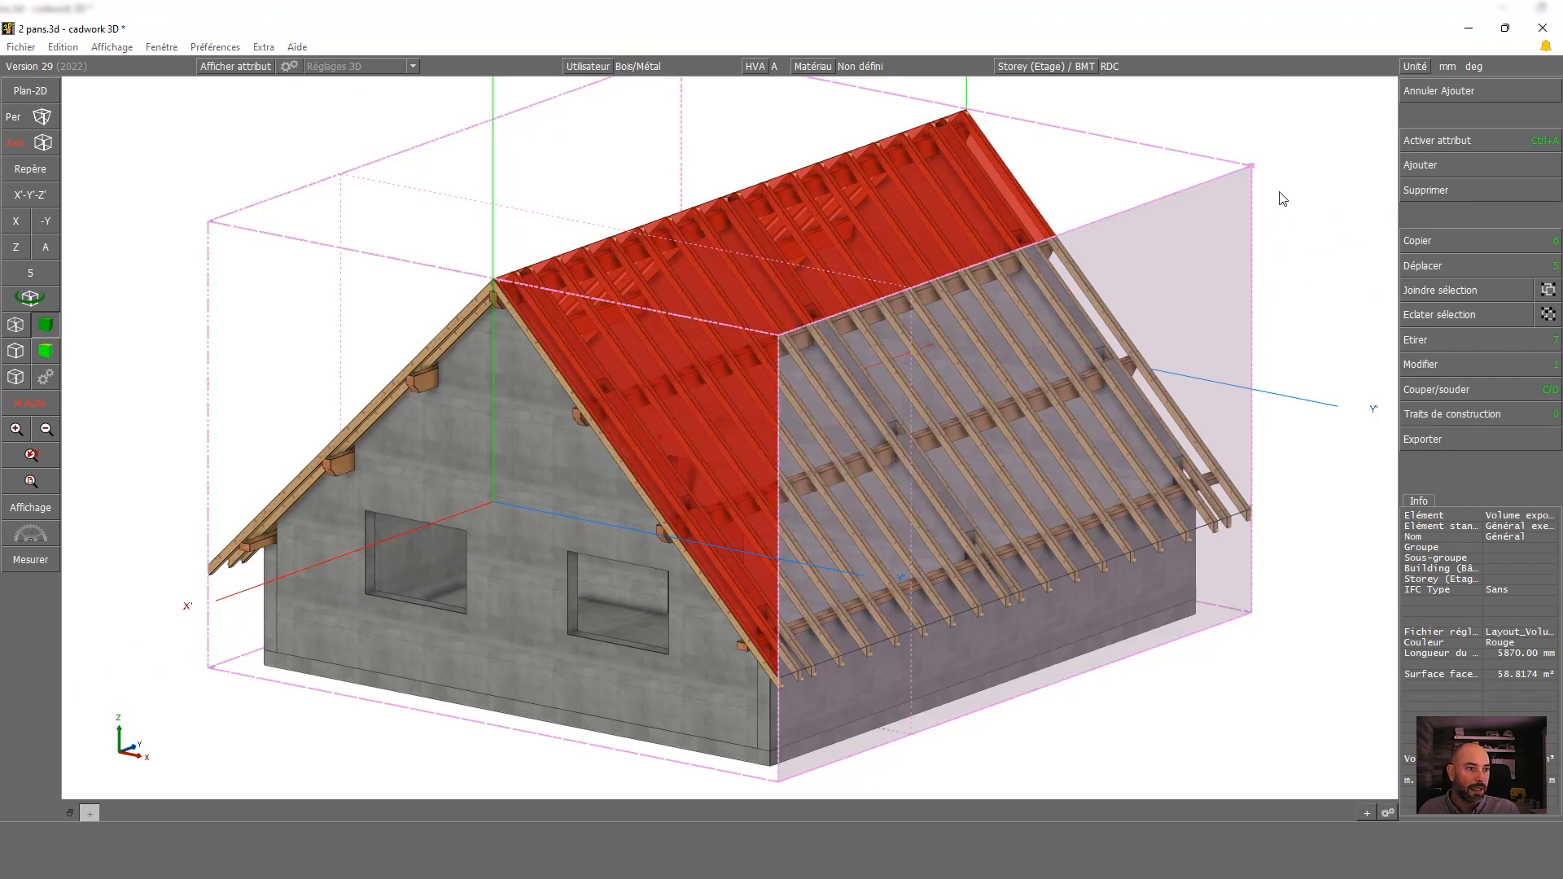
Copy the exported building views to clipboard 1 and paste them into the 2 pans 2D file under Plans et Coupes
{"action": "key", "text": "ctrl+c"}
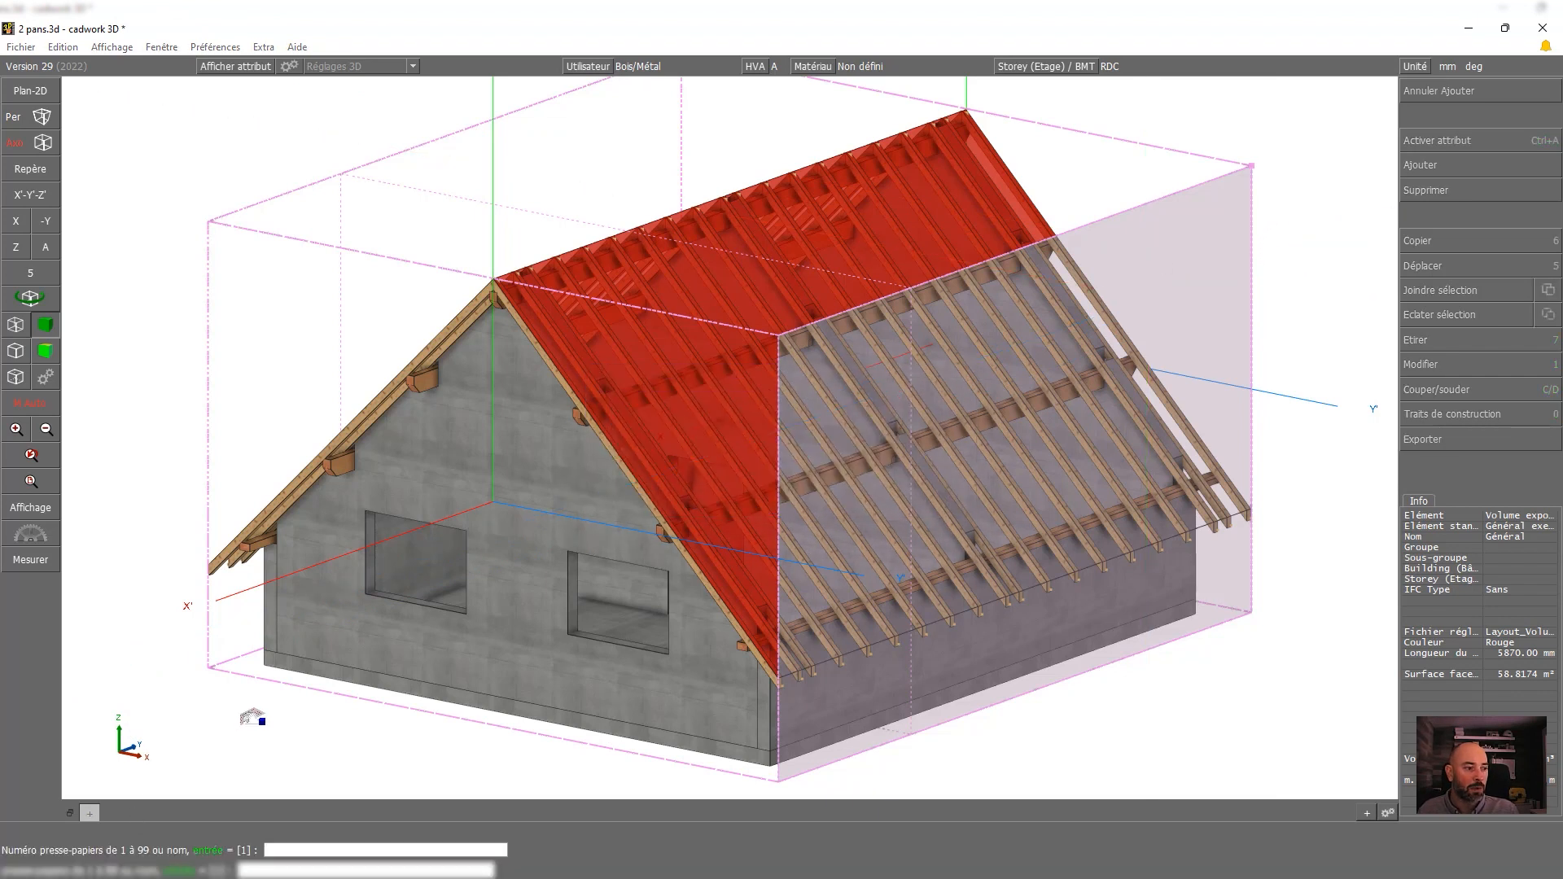
{"action": "key", "text": "Return"}
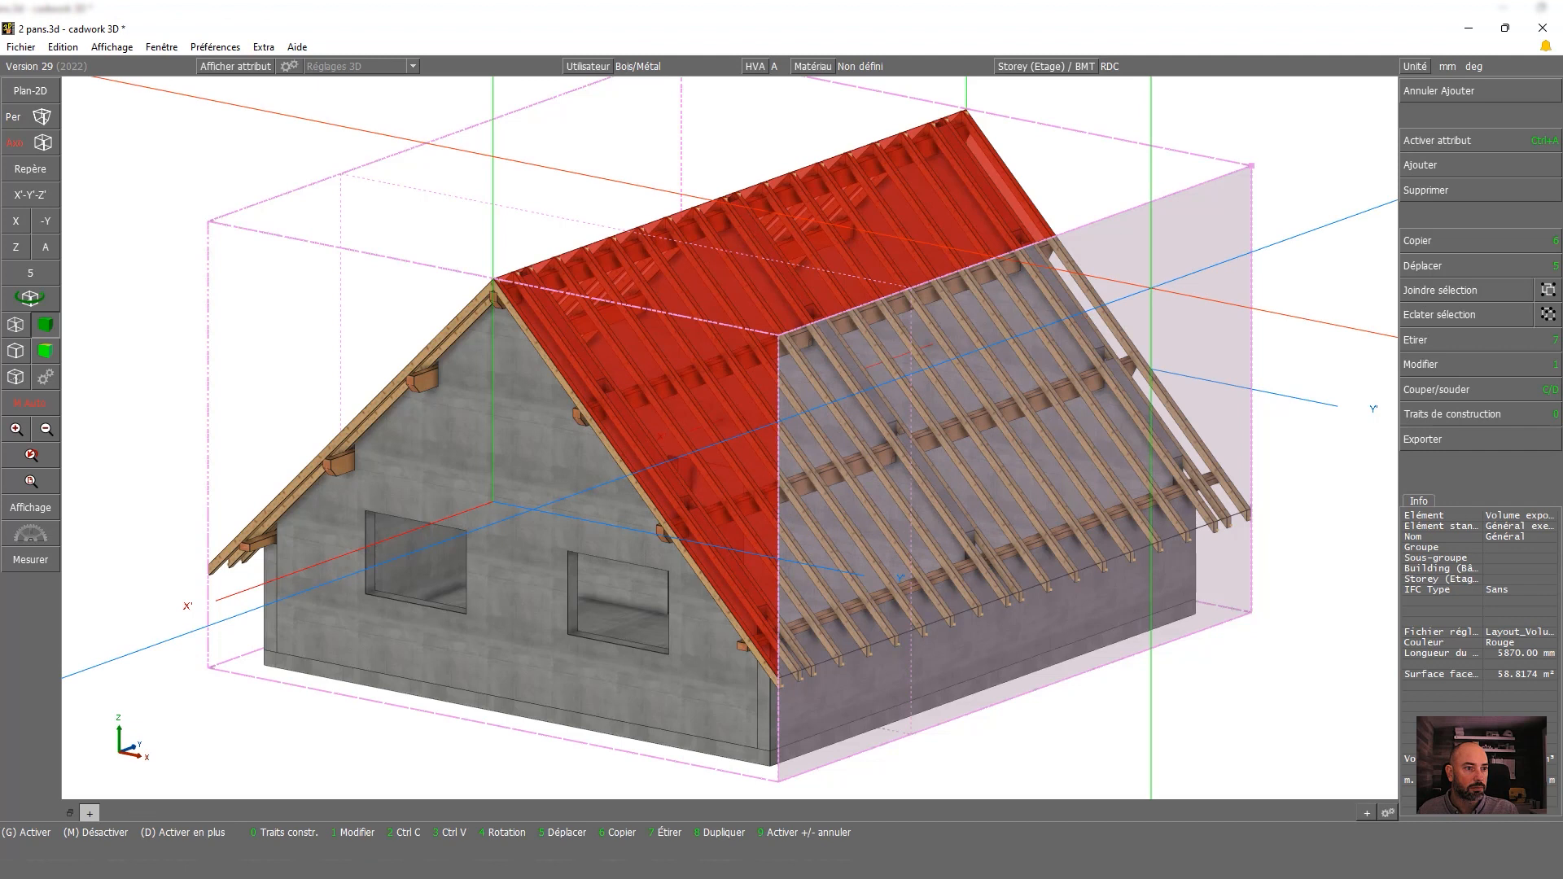
{"action": "key", "text": "alt+Tab"}
{"action": "key", "text": "ctrl+v"}
{"action": "key", "text": "Return"}
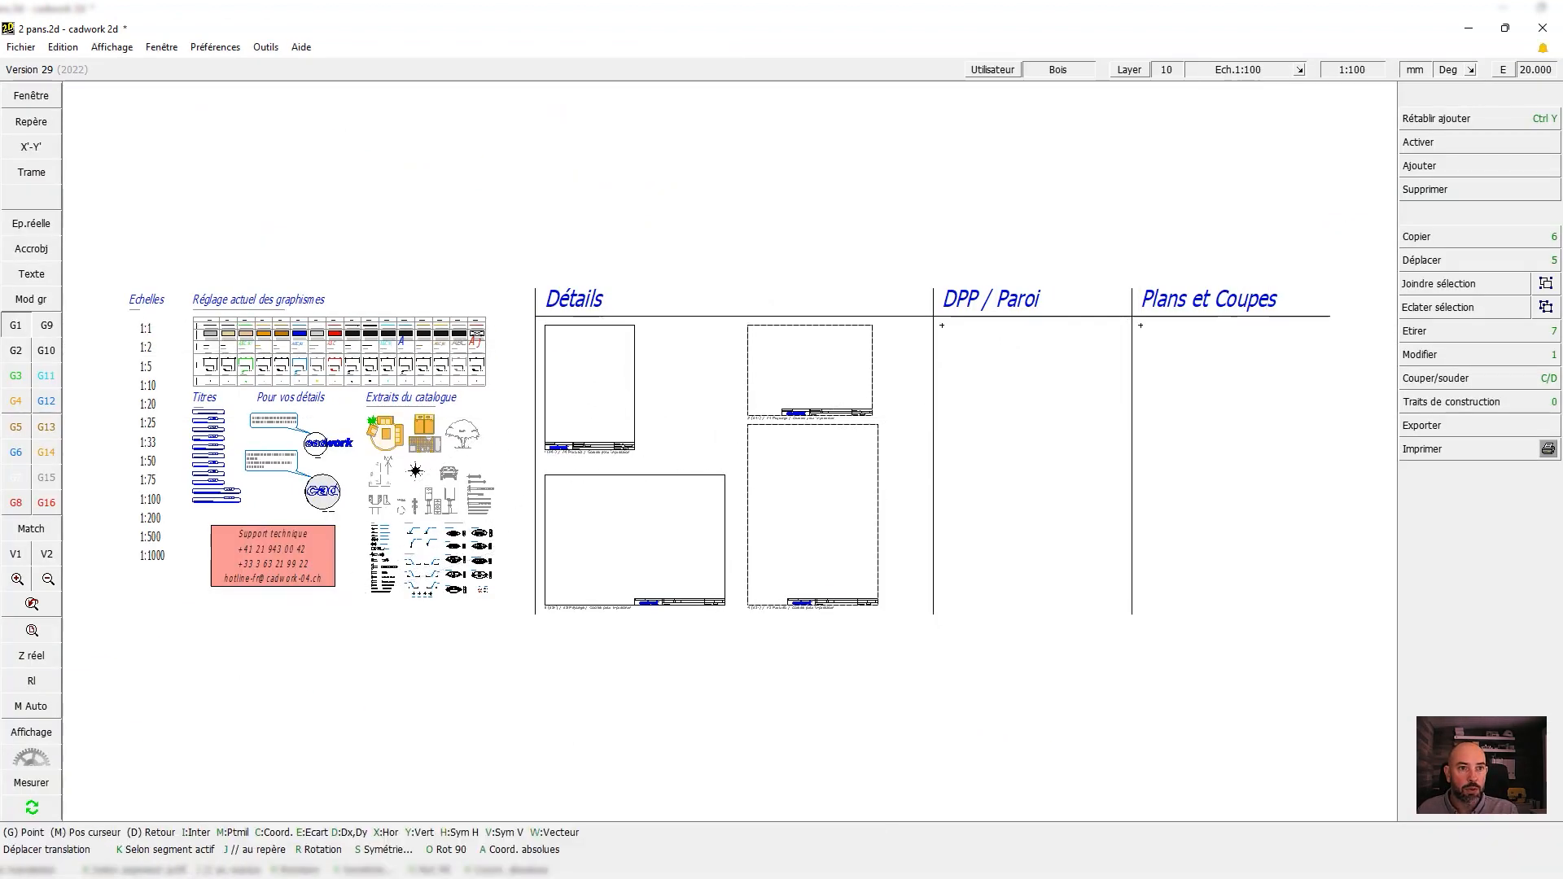
{"action": "left_click", "coordinate": [1141, 325]}
{"action": "scroll", "coordinate": [1221, 403], "scroll_direction": "up", "scroll_amount": 3}
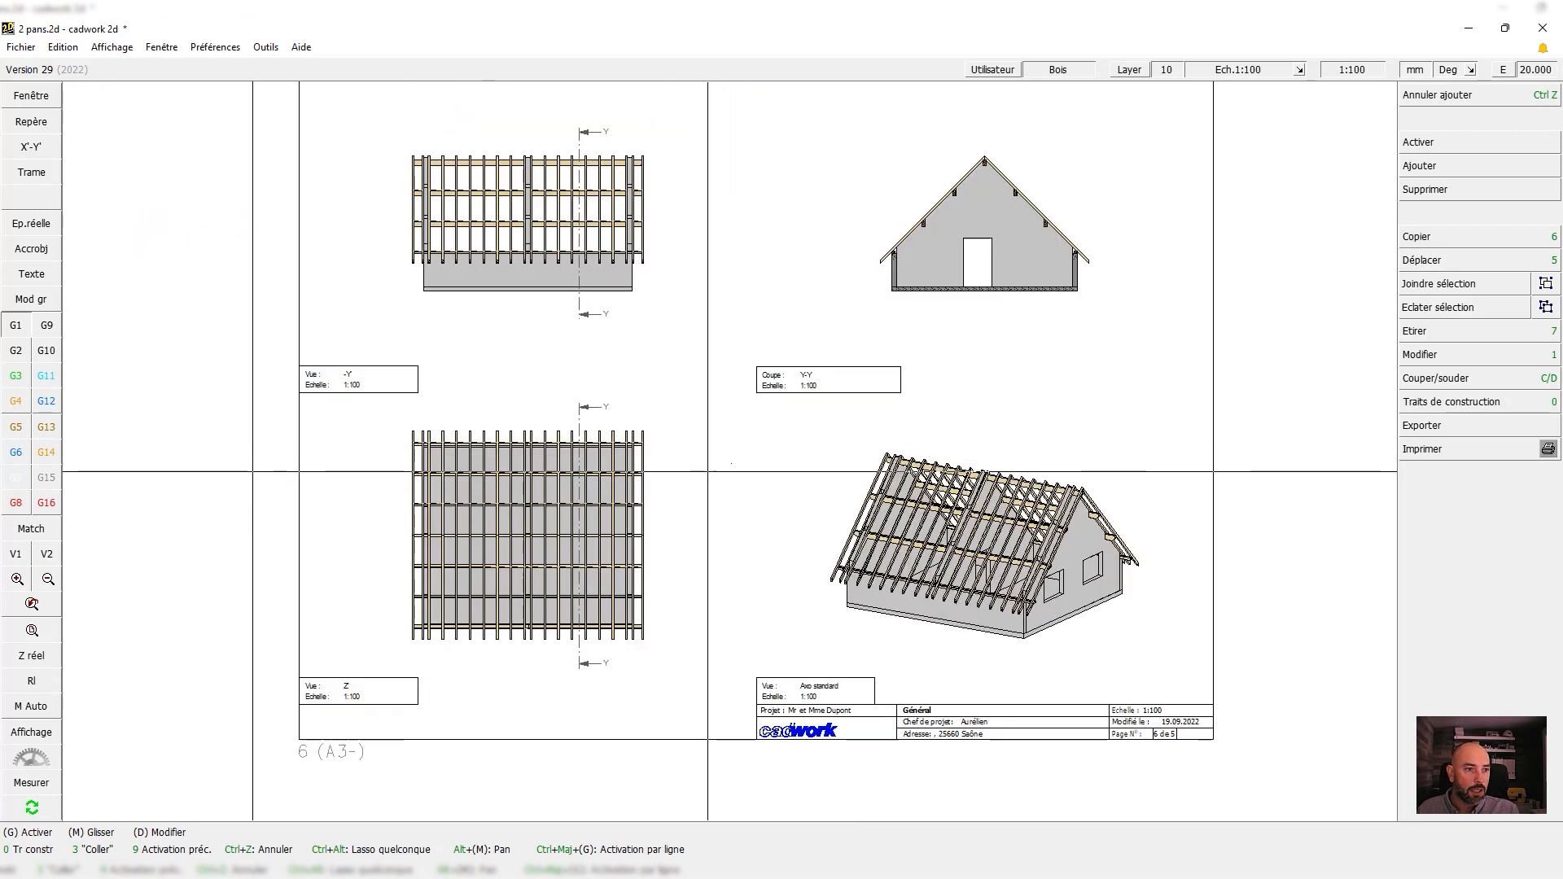
{"action": "middle_click_drag", "start_coordinate": [778, 369], "coordinate": [730, 451]}
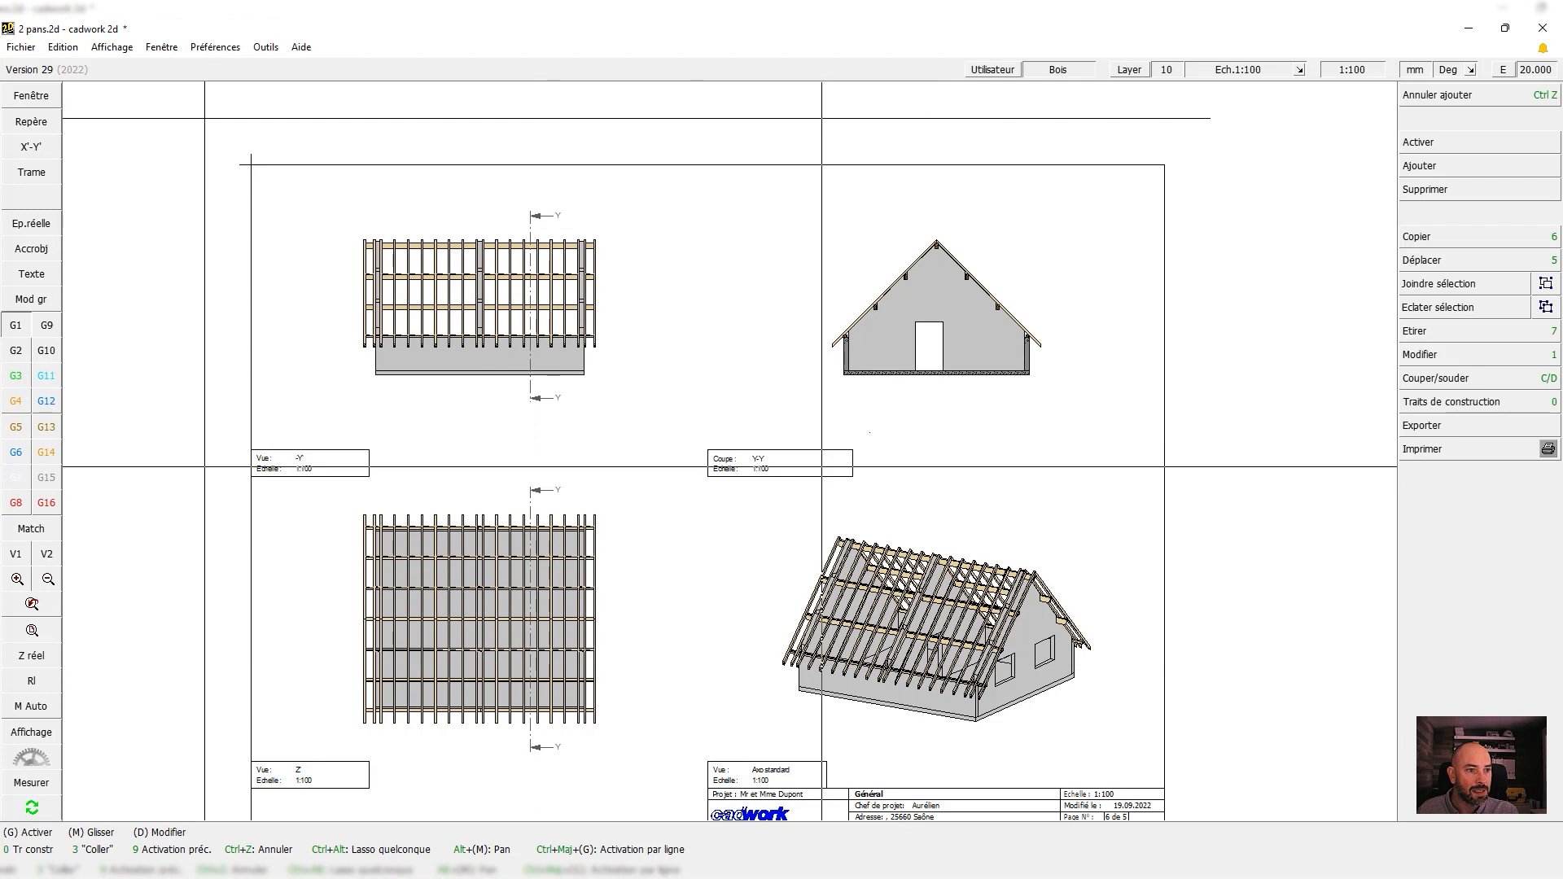
Create a circular detail view of the ridge from section Y-Y at 1:10, placed between the side view and the section
{"action": "scroll", "coordinate": [873, 387], "scroll_direction": "up", "scroll_amount": 2}
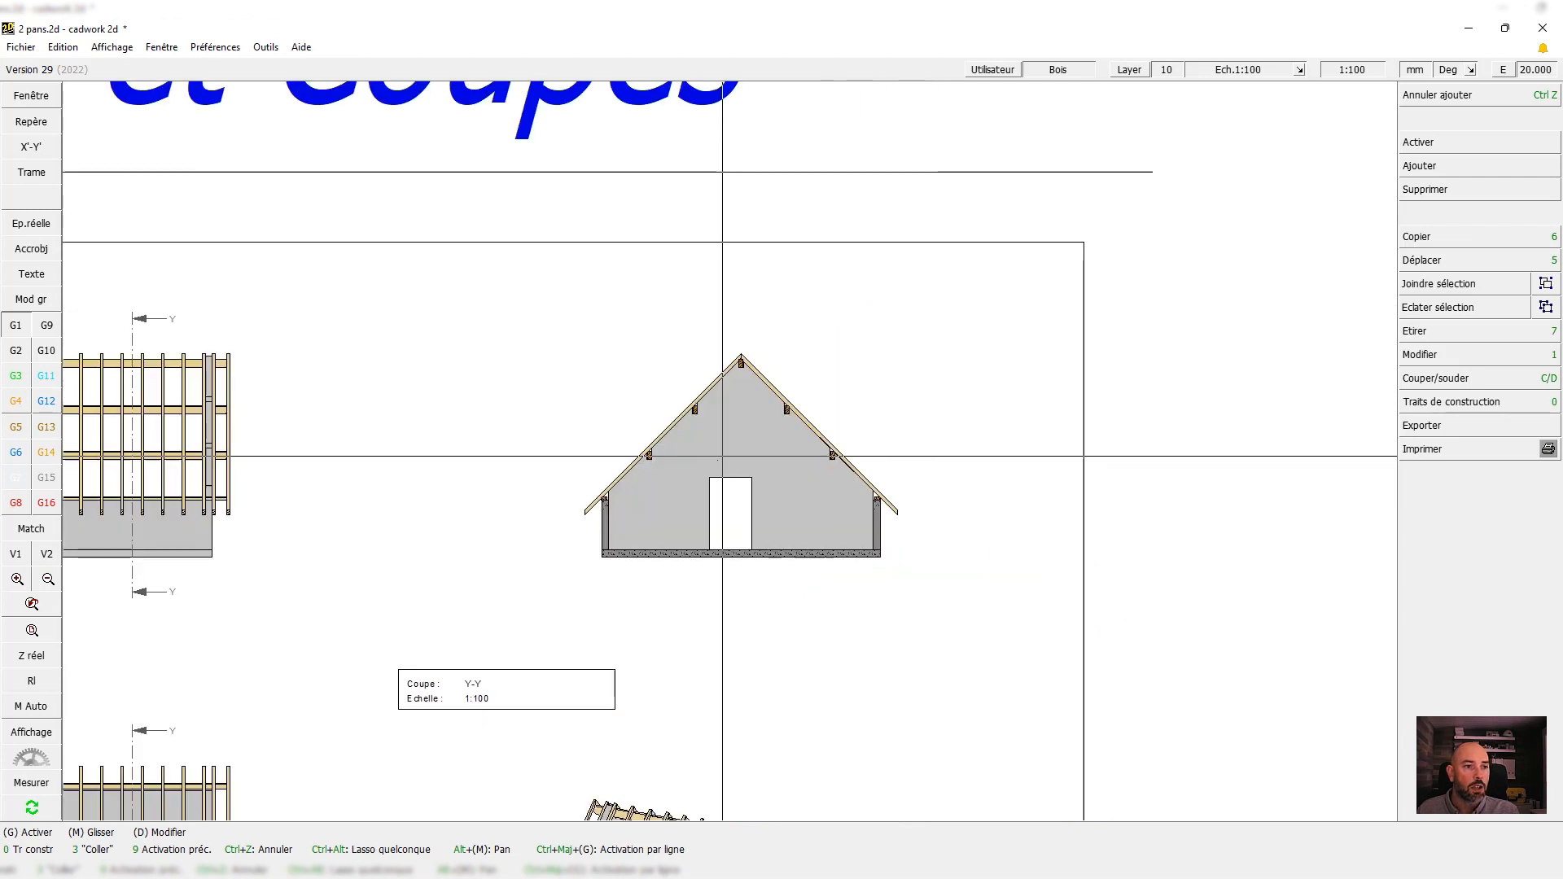
{"action": "left_click", "coordinate": [730, 450]}
{"action": "middle_click", "coordinate": [639, 683]}
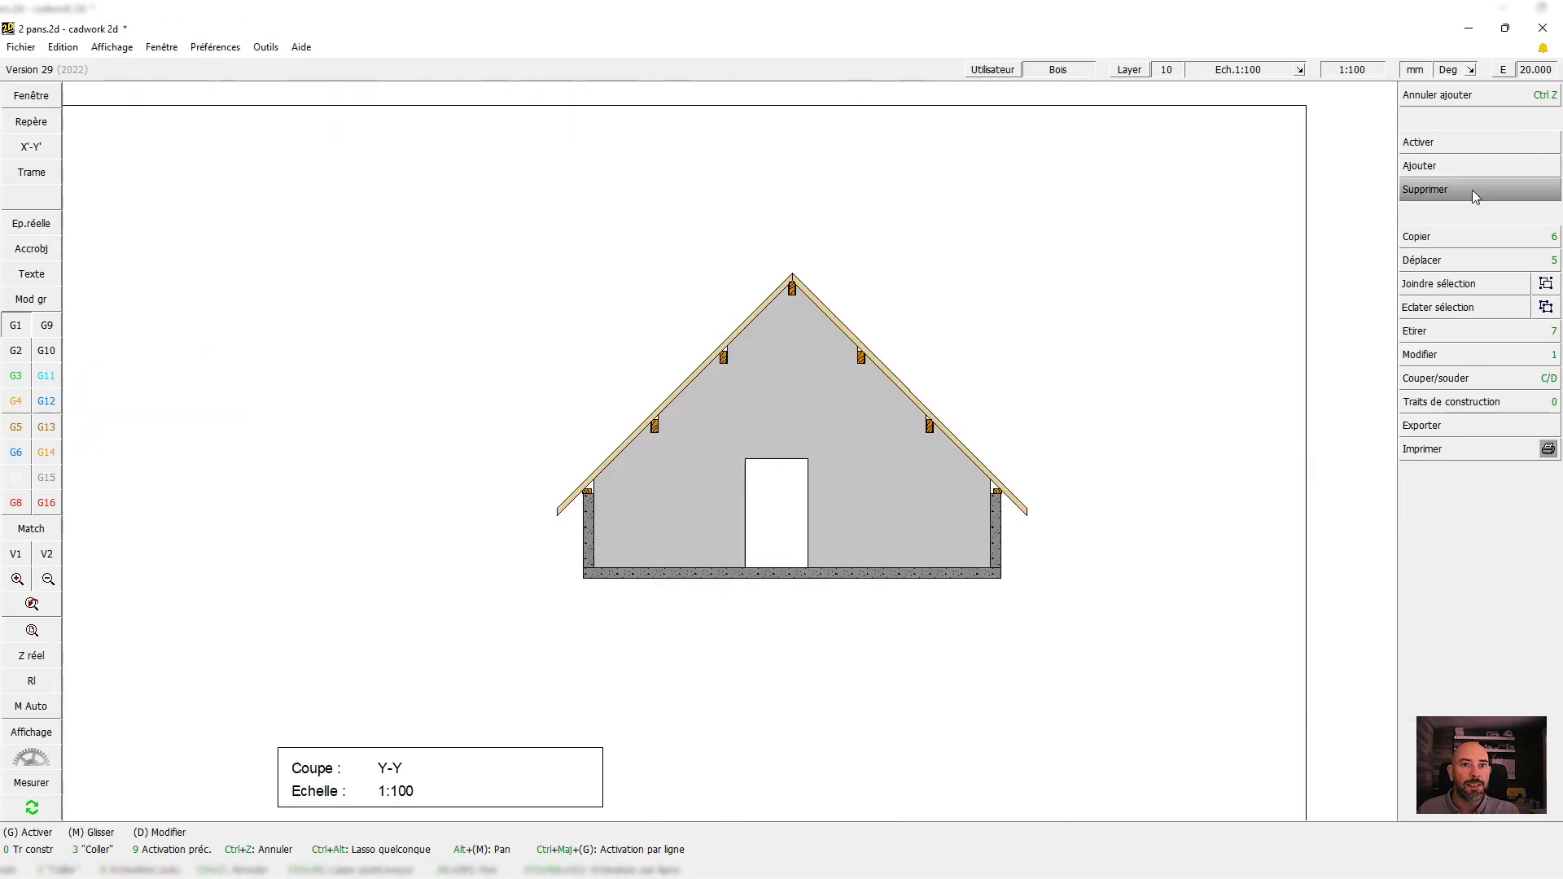
{"action": "left_click", "coordinate": [1464, 167]}
{"action": "left_click", "coordinate": [1450, 296]}
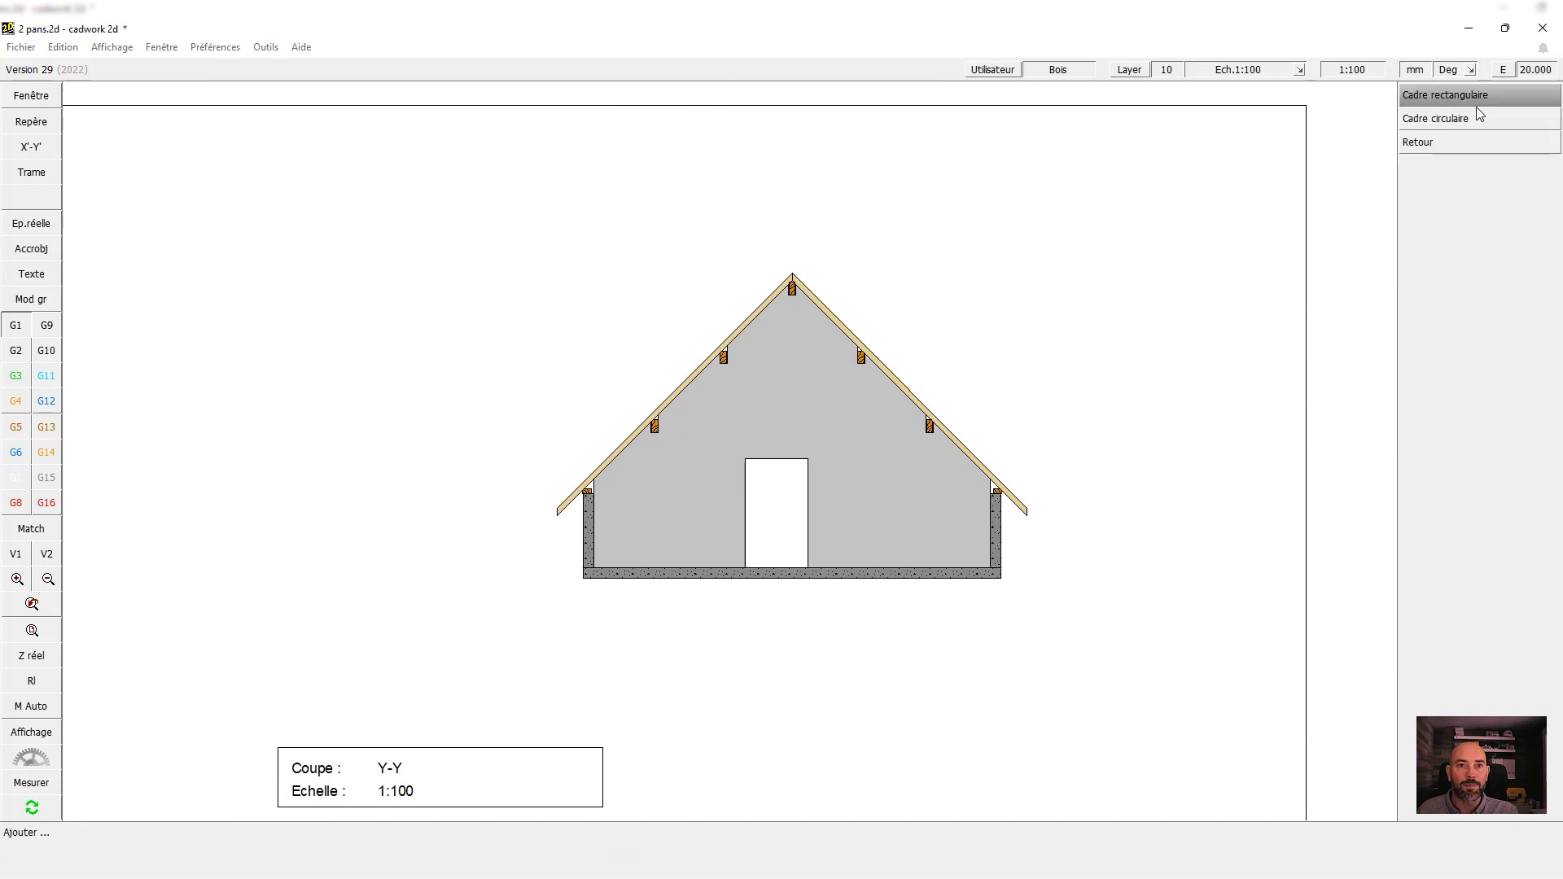
{"action": "left_click", "coordinate": [1472, 119]}
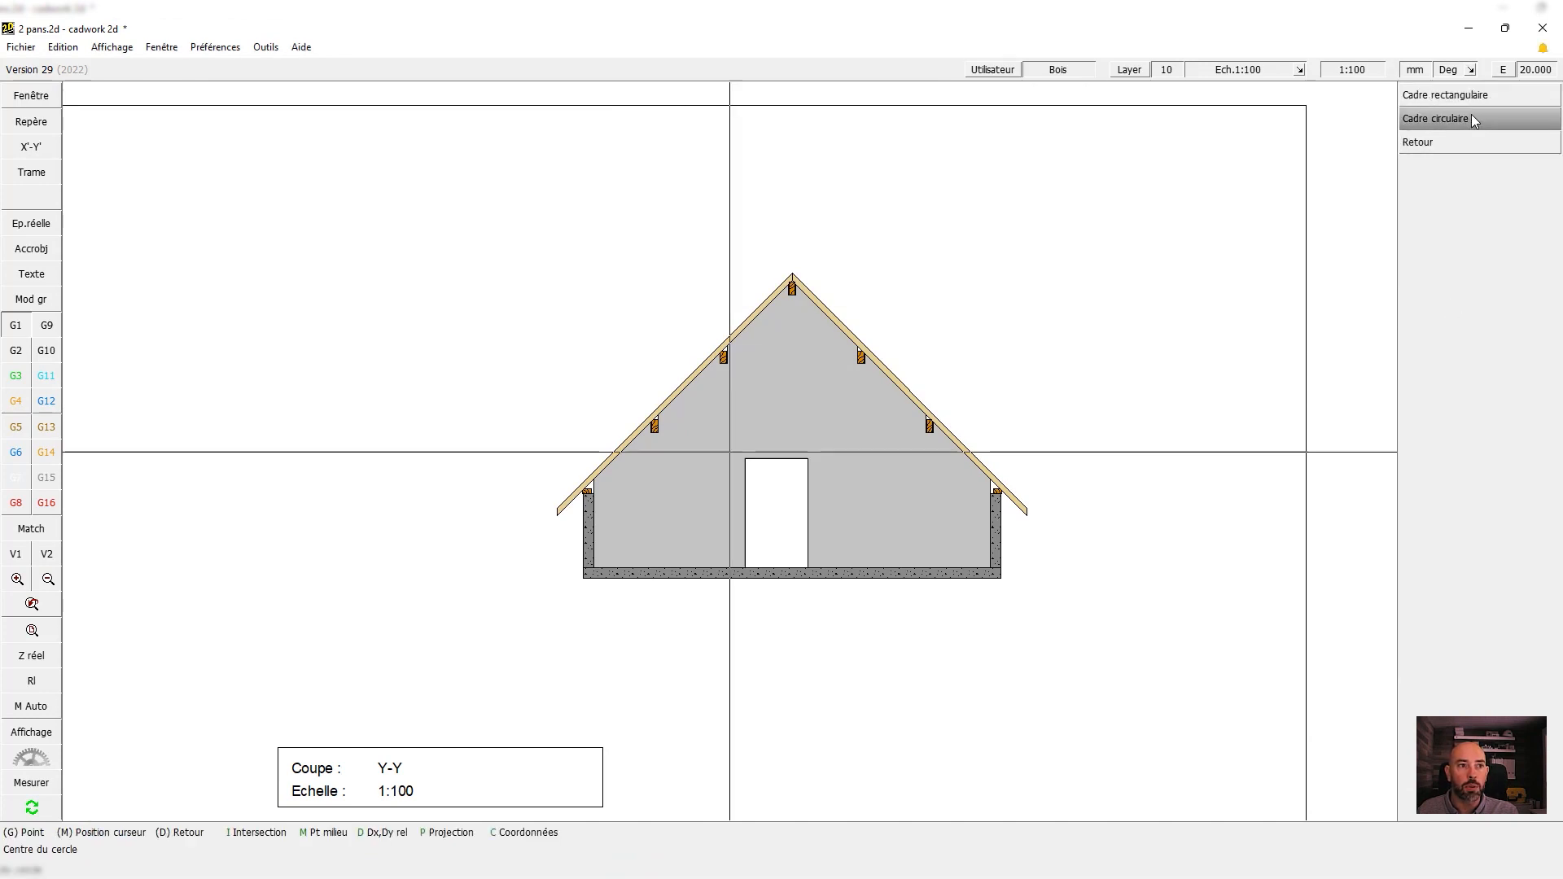
{"action": "scroll", "coordinate": [793, 339], "scroll_direction": "up", "scroll_amount": 3}
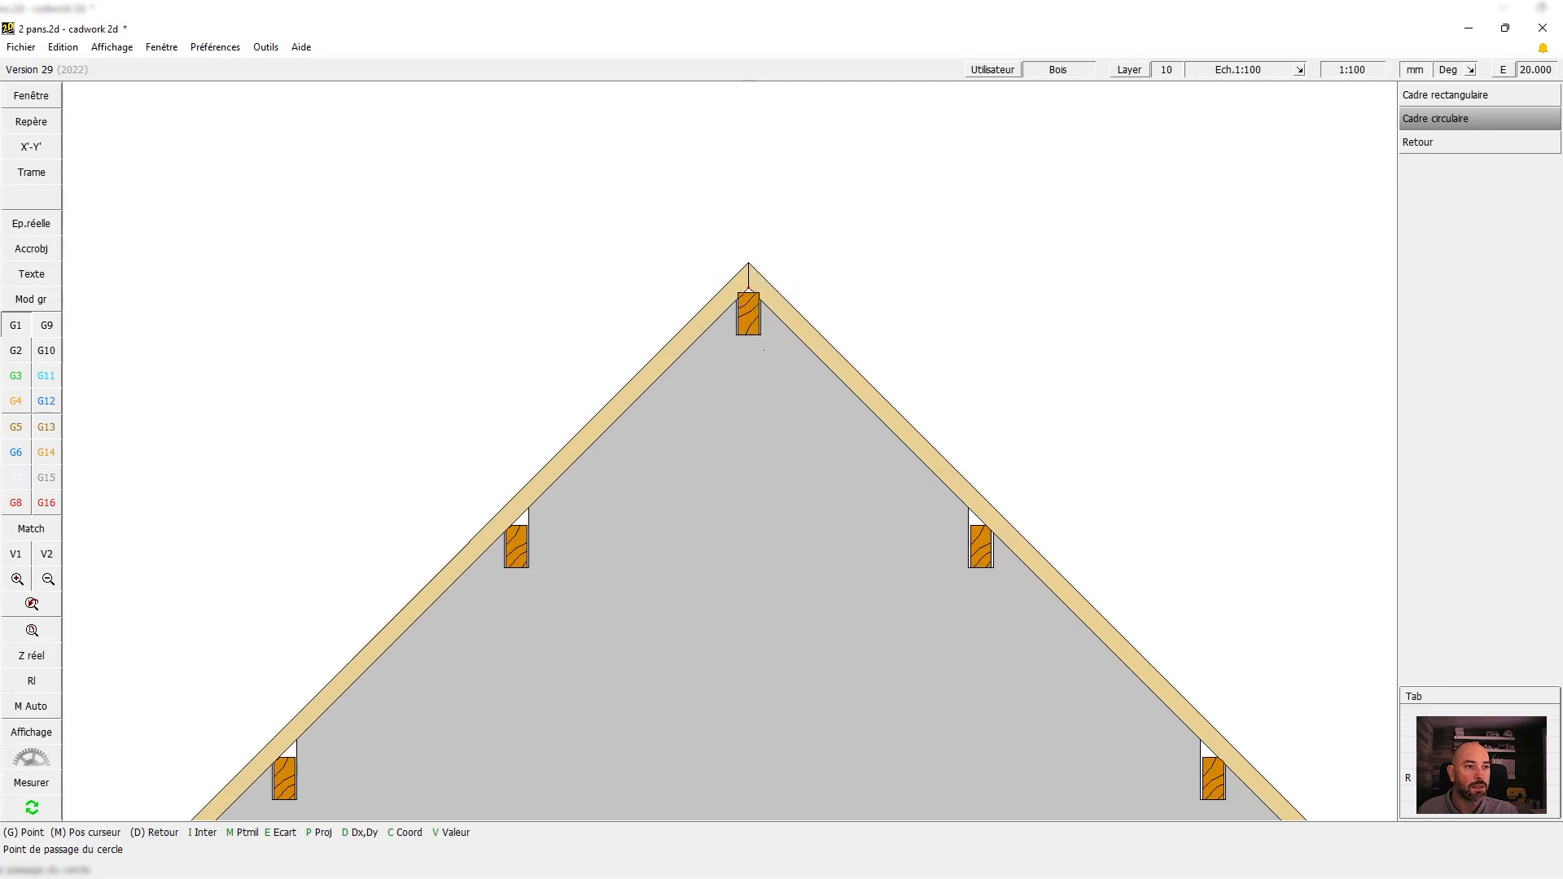
{"action": "left_click", "coordinate": [764, 350]}
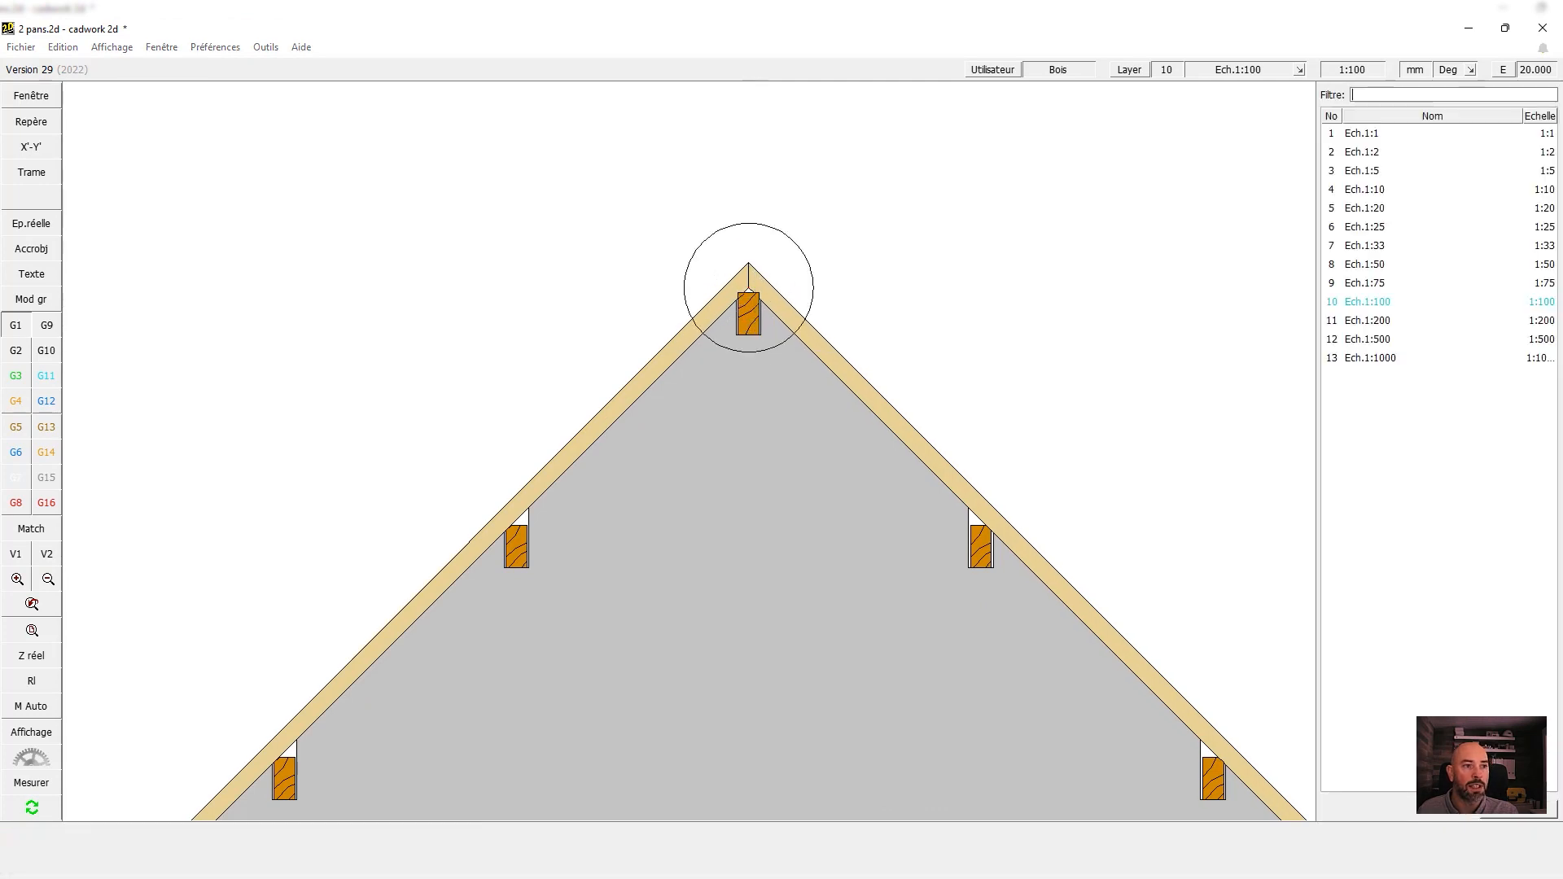
{"action": "left_click", "coordinate": [1375, 193]}
{"action": "scroll", "coordinate": [744, 248], "scroll_direction": "down", "scroll_amount": 5}
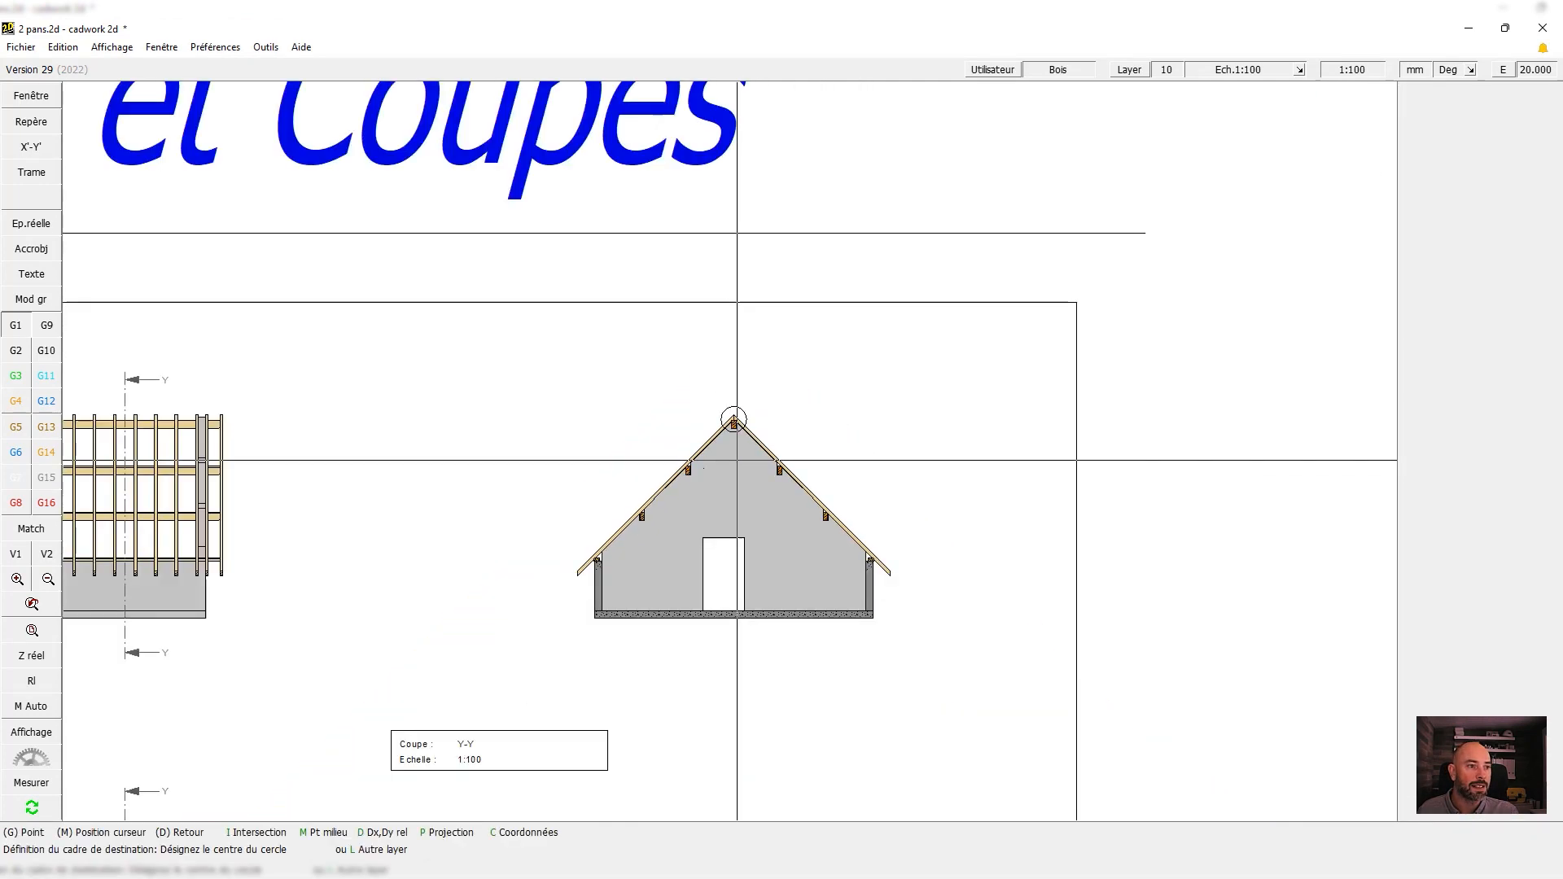
{"action": "left_click", "coordinate": [399, 483]}
{"action": "right_click", "coordinate": [1465, 359]}
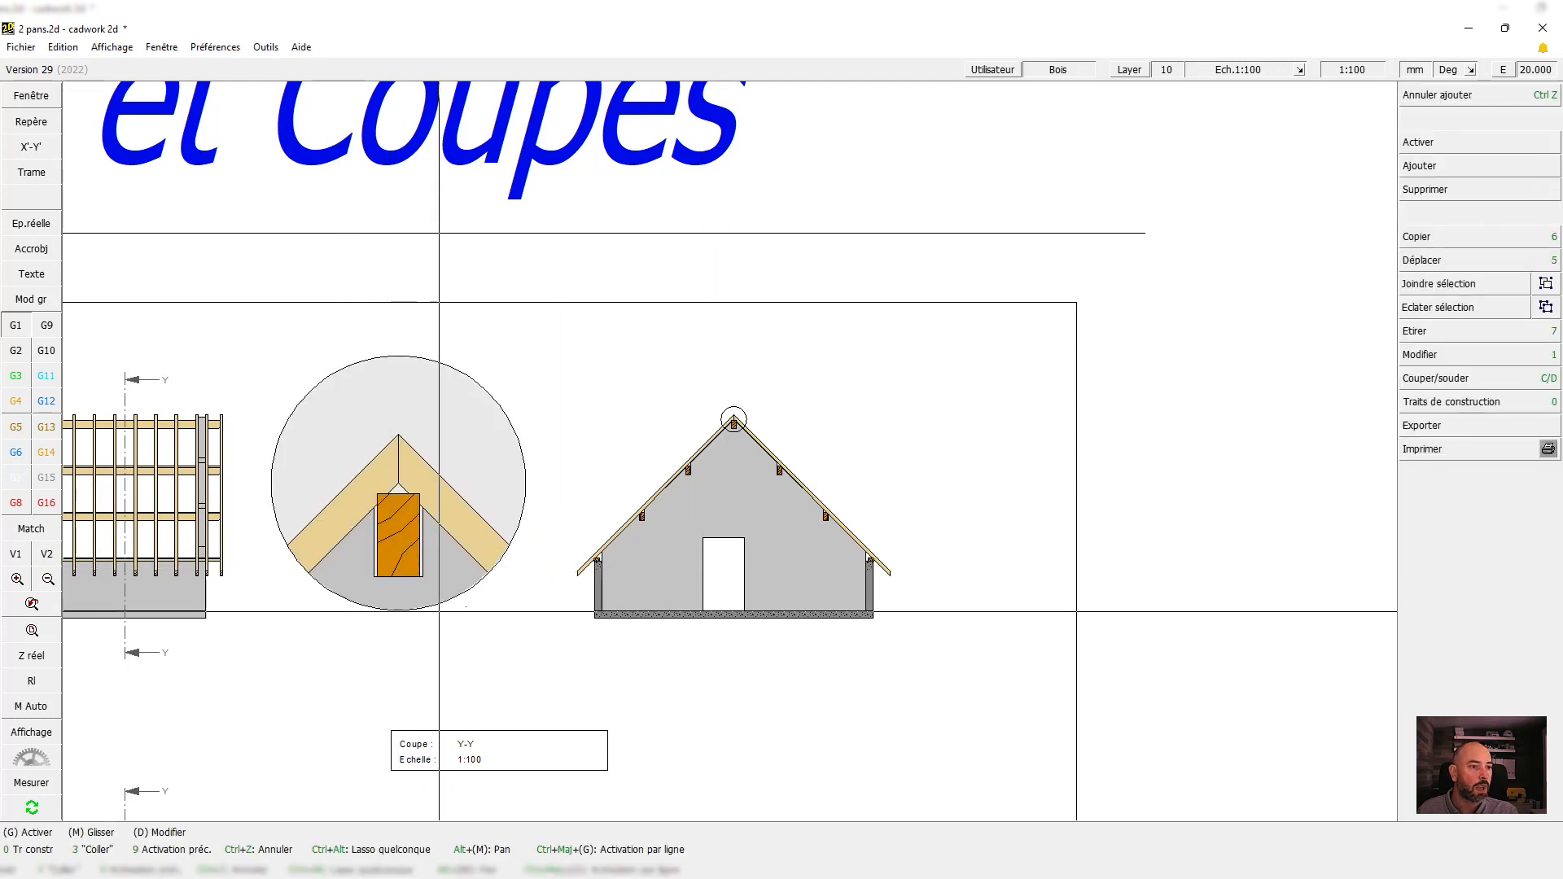
Inside the circular ridge detail, dimension the vertical distance between the purlin's top corner and the rafter's underside, then leave the detail frame
{"action": "scroll", "coordinate": [456, 523], "scroll_direction": "up", "scroll_amount": 1}
{"action": "scroll", "coordinate": [677, 444], "scroll_direction": "up", "scroll_amount": 1}
{"action": "left_click", "coordinate": [712, 452]}
{"action": "double_click", "coordinate": [710, 451]}
{"action": "scroll", "coordinate": [762, 504], "scroll_direction": "up", "scroll_amount": 1}
{"action": "scroll", "coordinate": [726, 453], "scroll_direction": "up", "scroll_amount": 1}
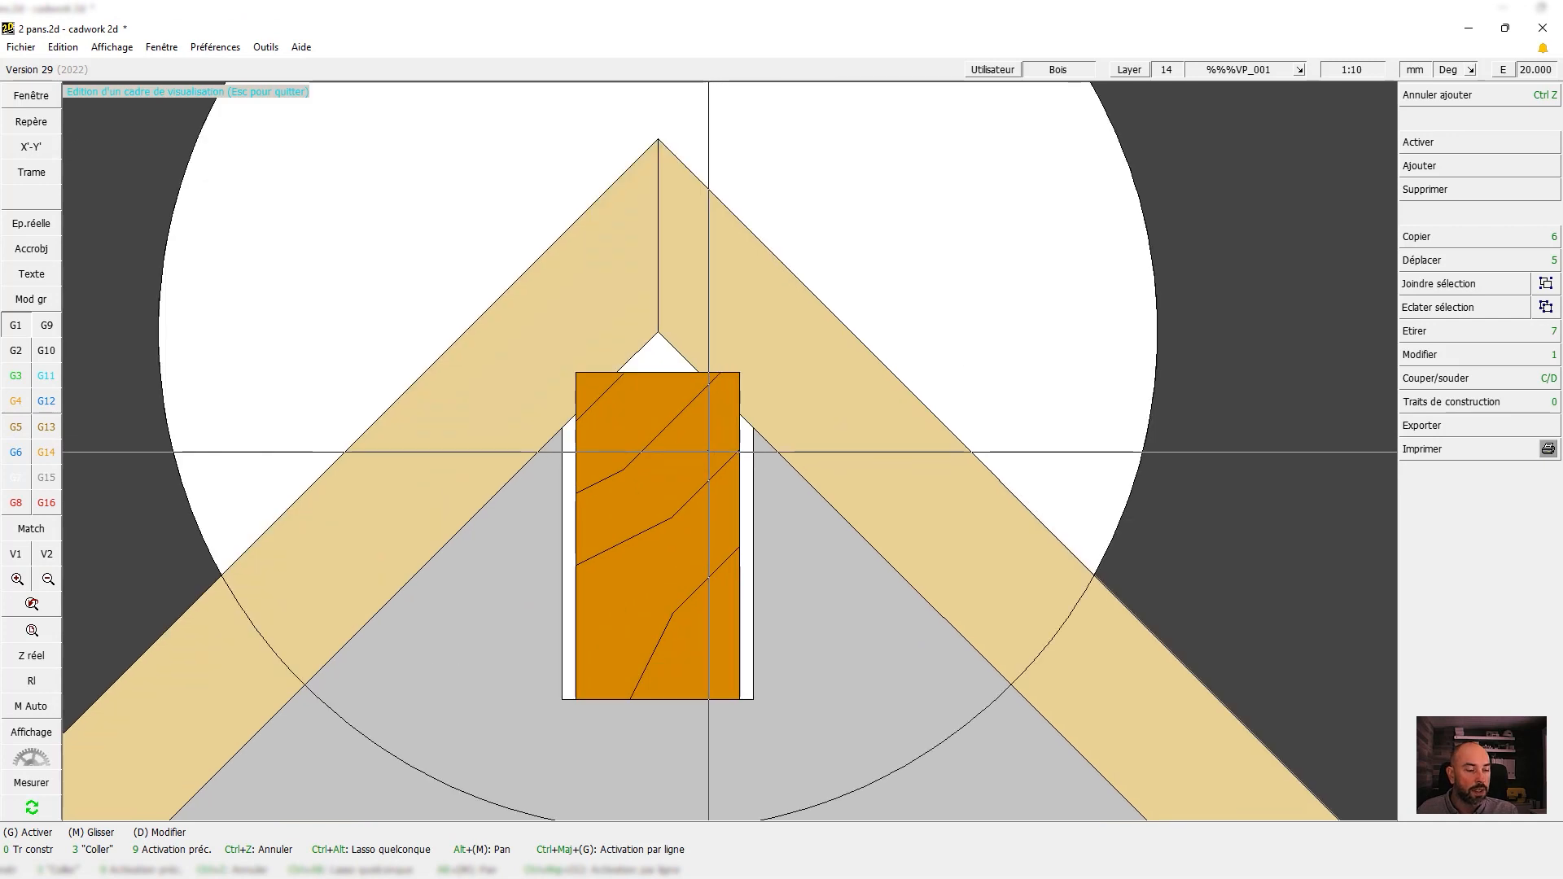
{"action": "key", "text": "m"}
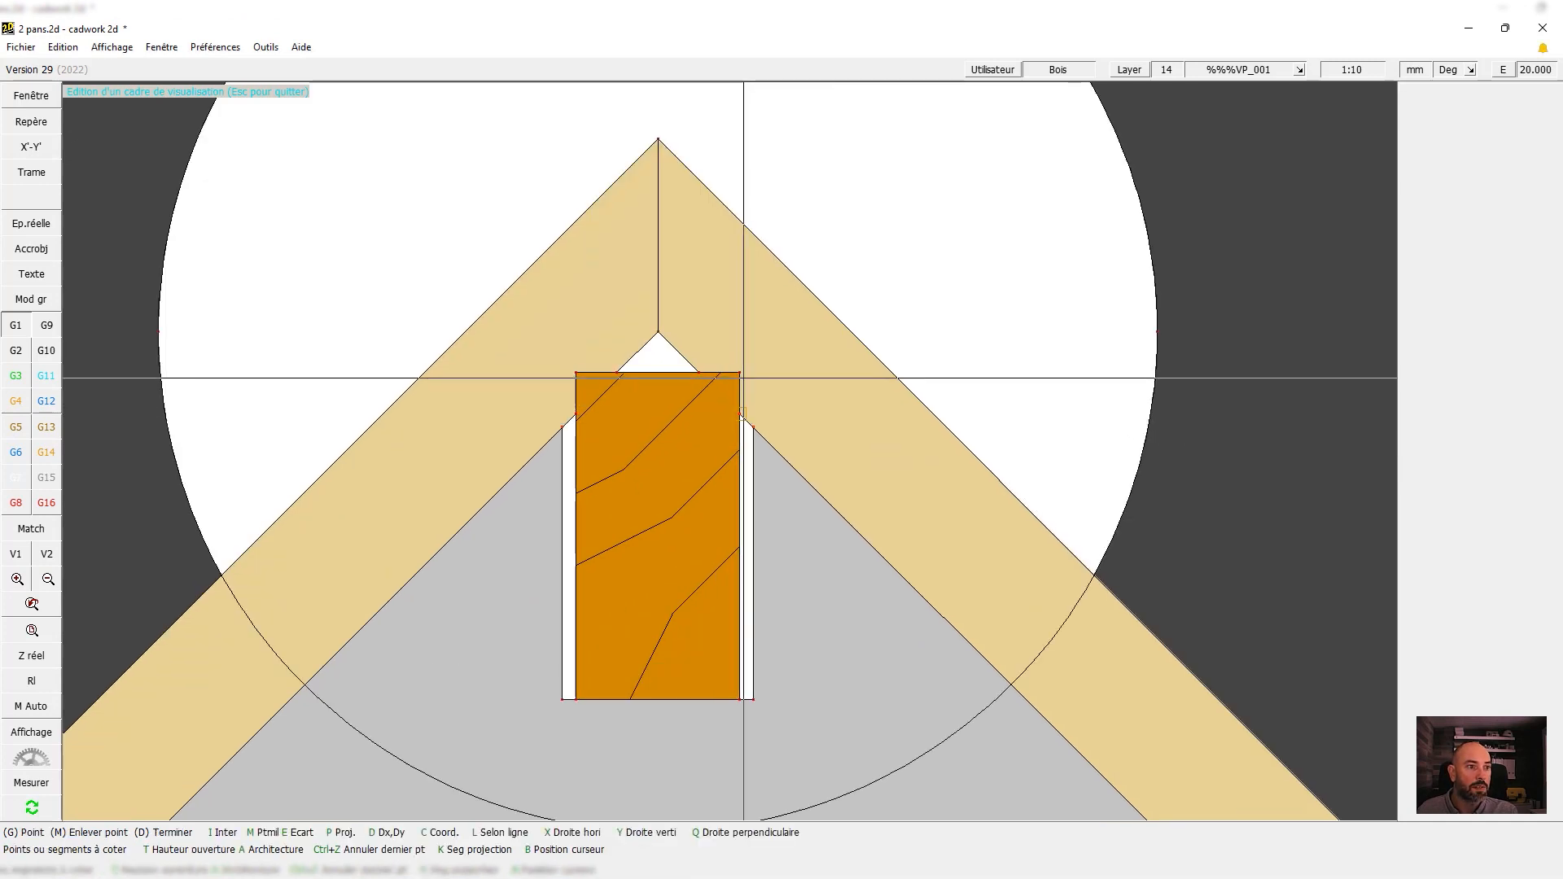
{"action": "right_click", "coordinate": [747, 375]}
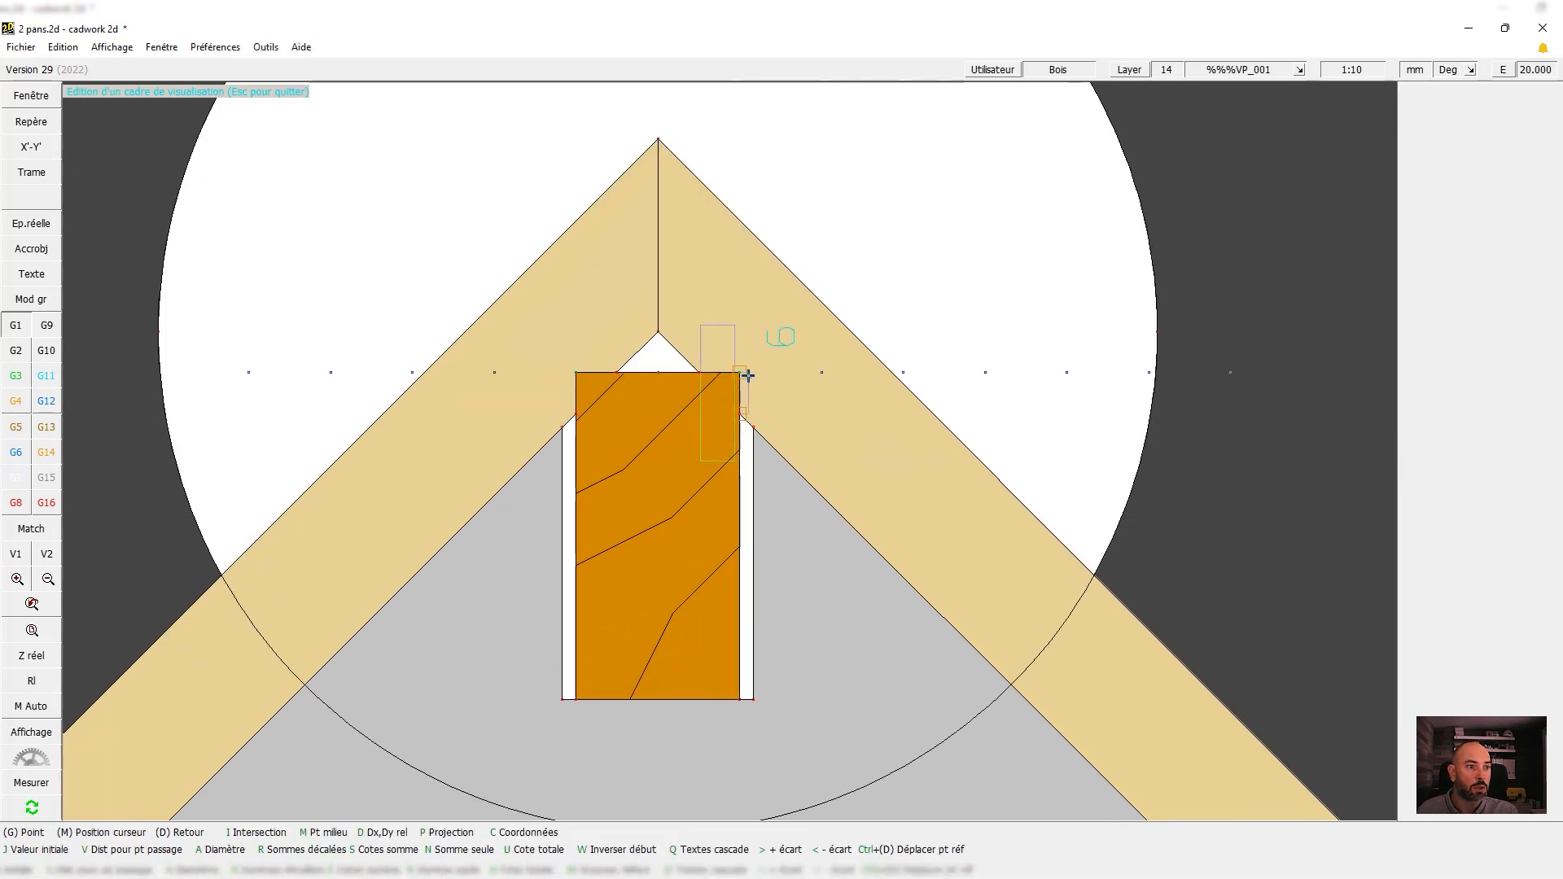
{"action": "left_click", "coordinate": [821, 384]}
{"action": "scroll", "coordinate": [729, 443], "scroll_direction": "down", "scroll_amount": 3}
{"action": "key", "text": "Escape"}
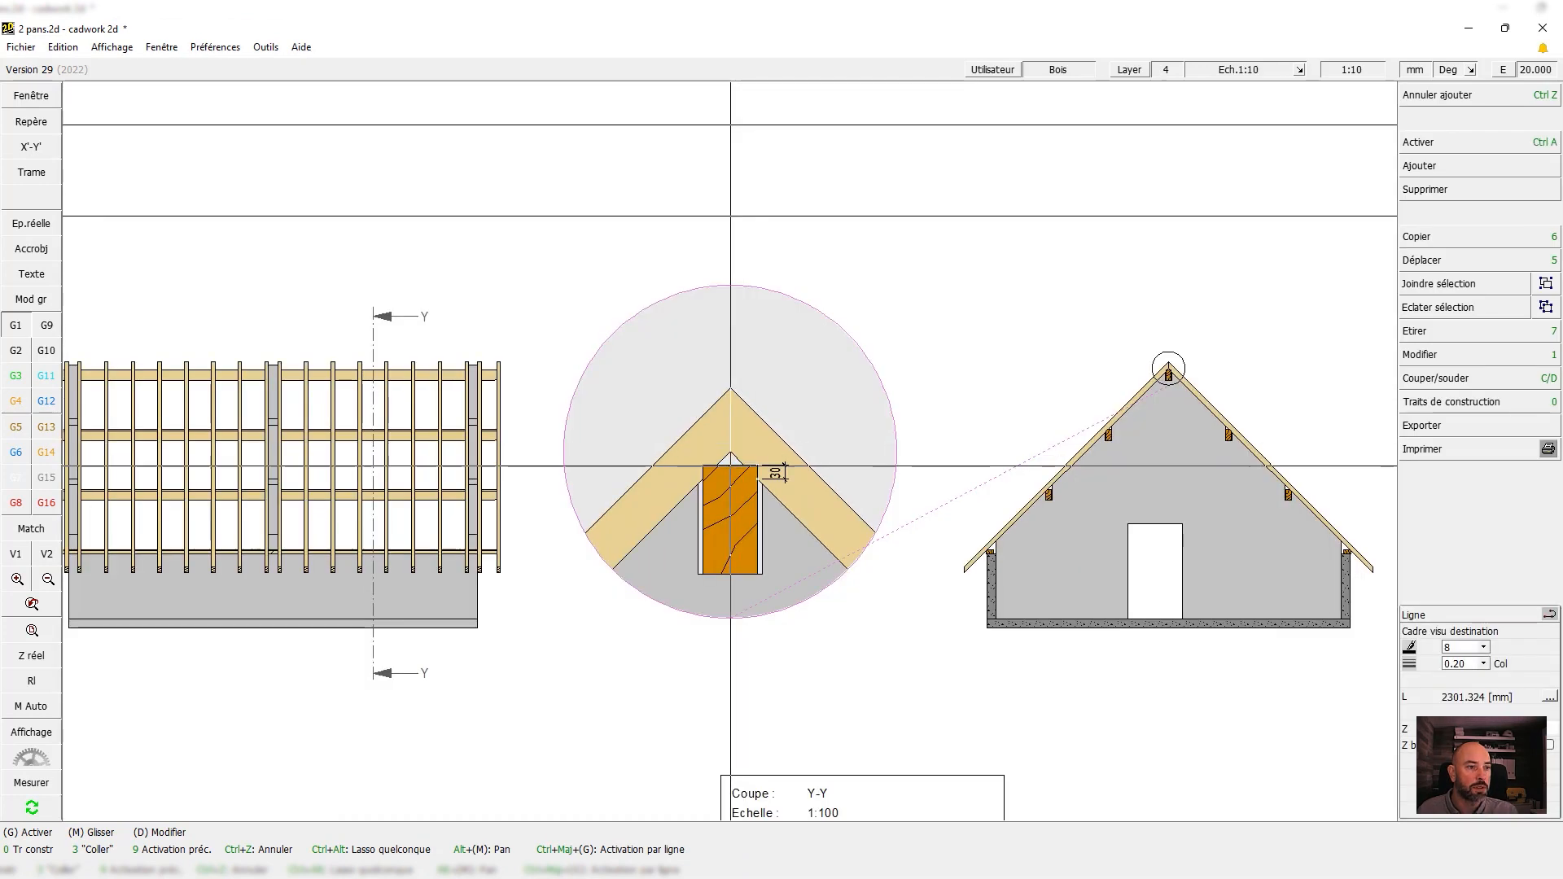
{"action": "key", "text": "Escape"}
{"action": "scroll", "coordinate": [950, 540], "scroll_direction": "up", "scroll_amount": 1}
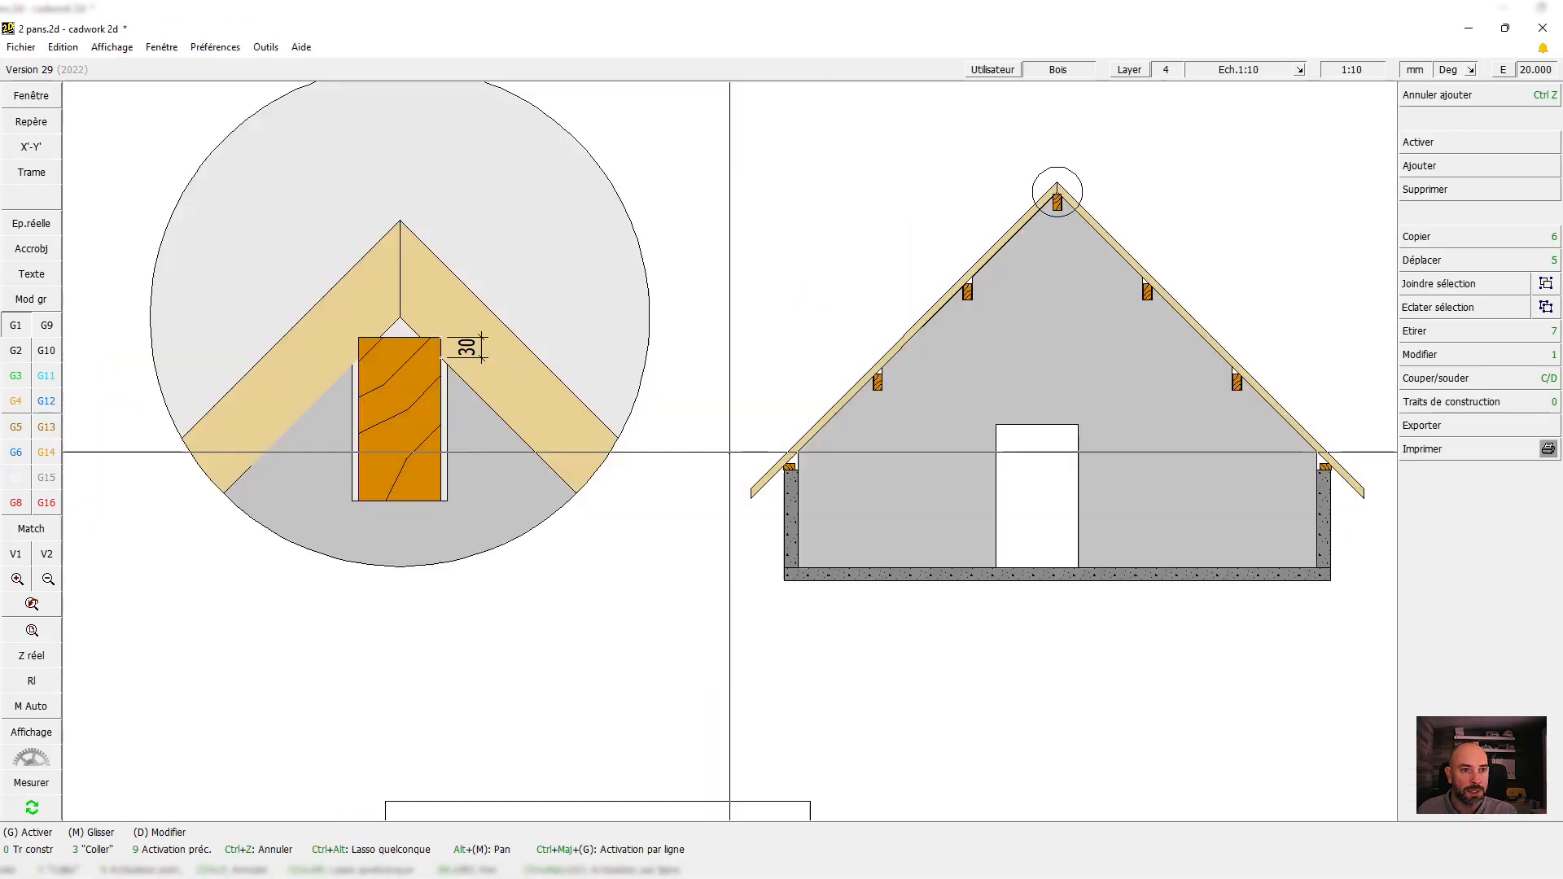
{"action": "scroll", "coordinate": [541, 422], "scroll_direction": "down", "scroll_amount": 1}
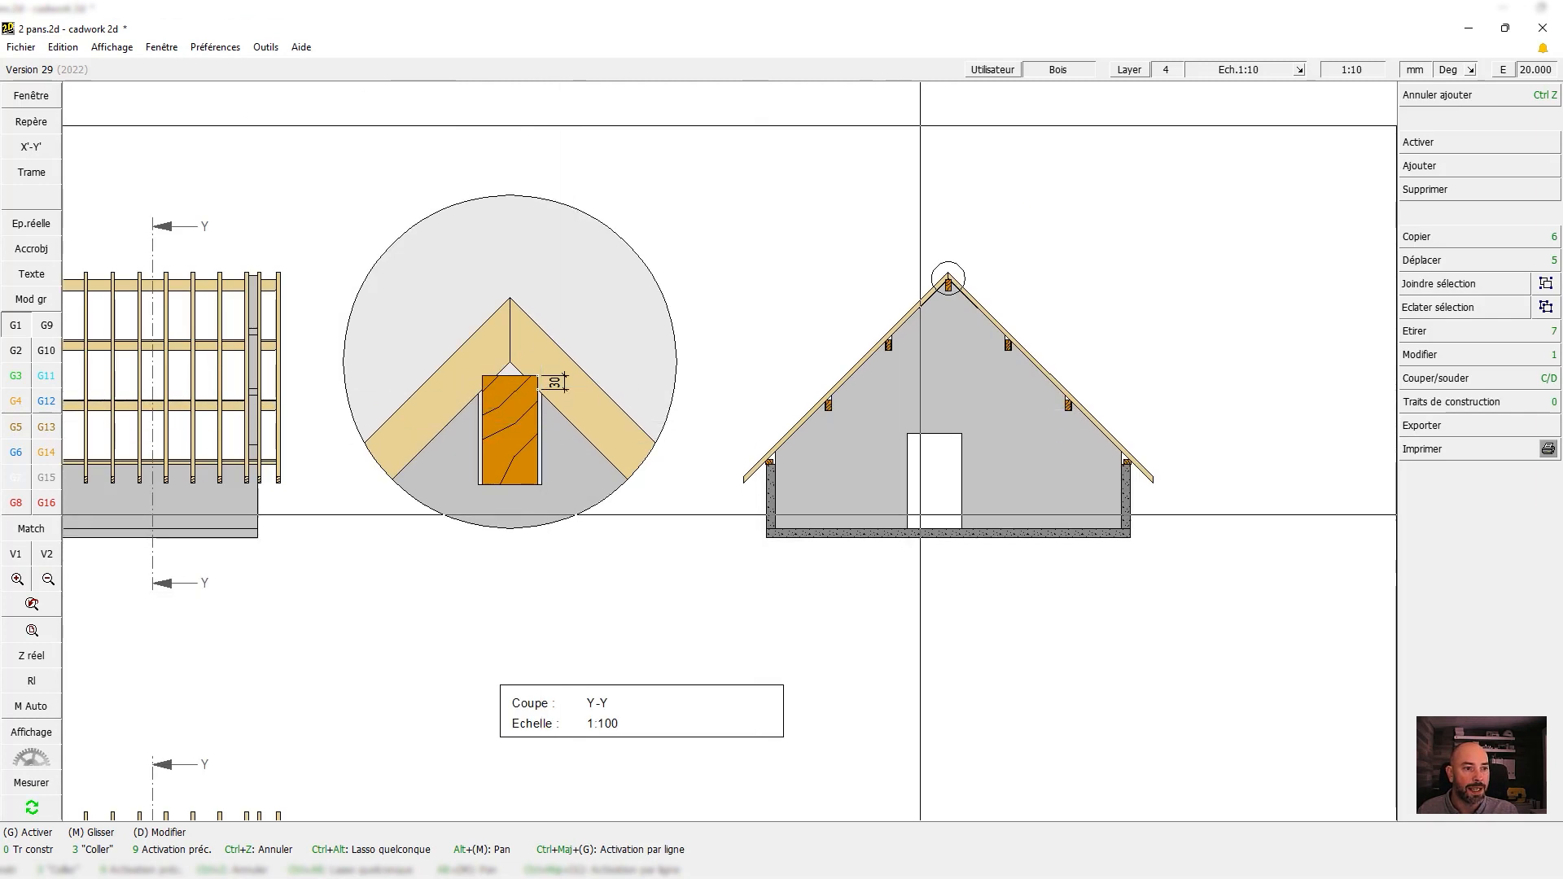
Add a horizontal dimension chain with a total below section Y-Y, covering both eave overhangs and the slab width
{"action": "scroll", "coordinate": [920, 514], "scroll_direction": "up", "scroll_amount": 1}
{"action": "left_click", "coordinate": [734, 479]}
{"action": "key", "text": "Escape"}
{"action": "scroll", "coordinate": [722, 520], "scroll_direction": "up", "scroll_amount": 1}
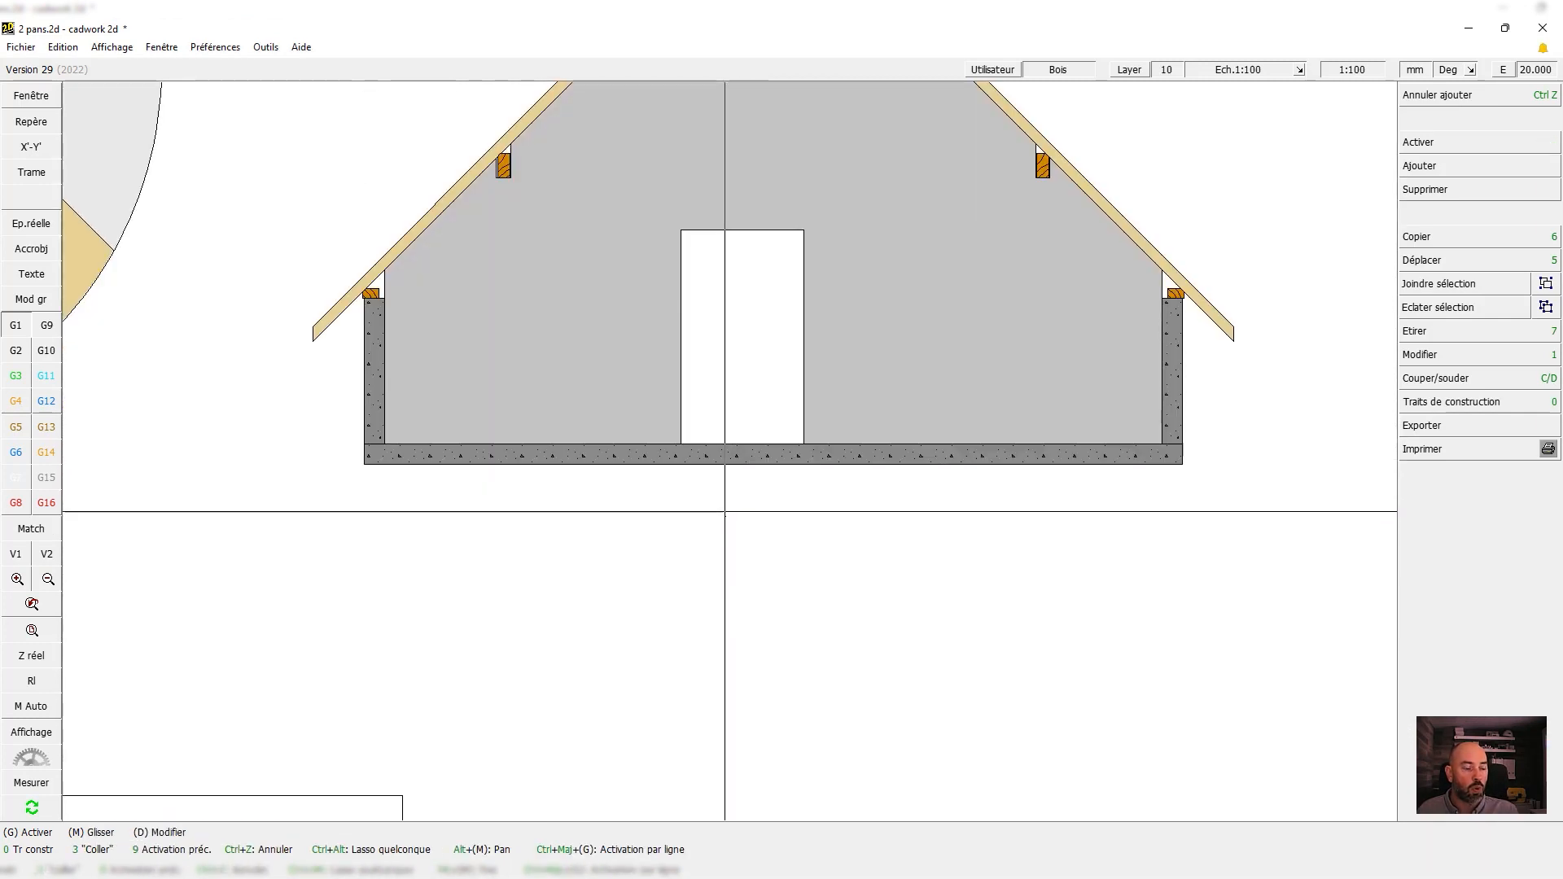
{"action": "key", "text": "m"}
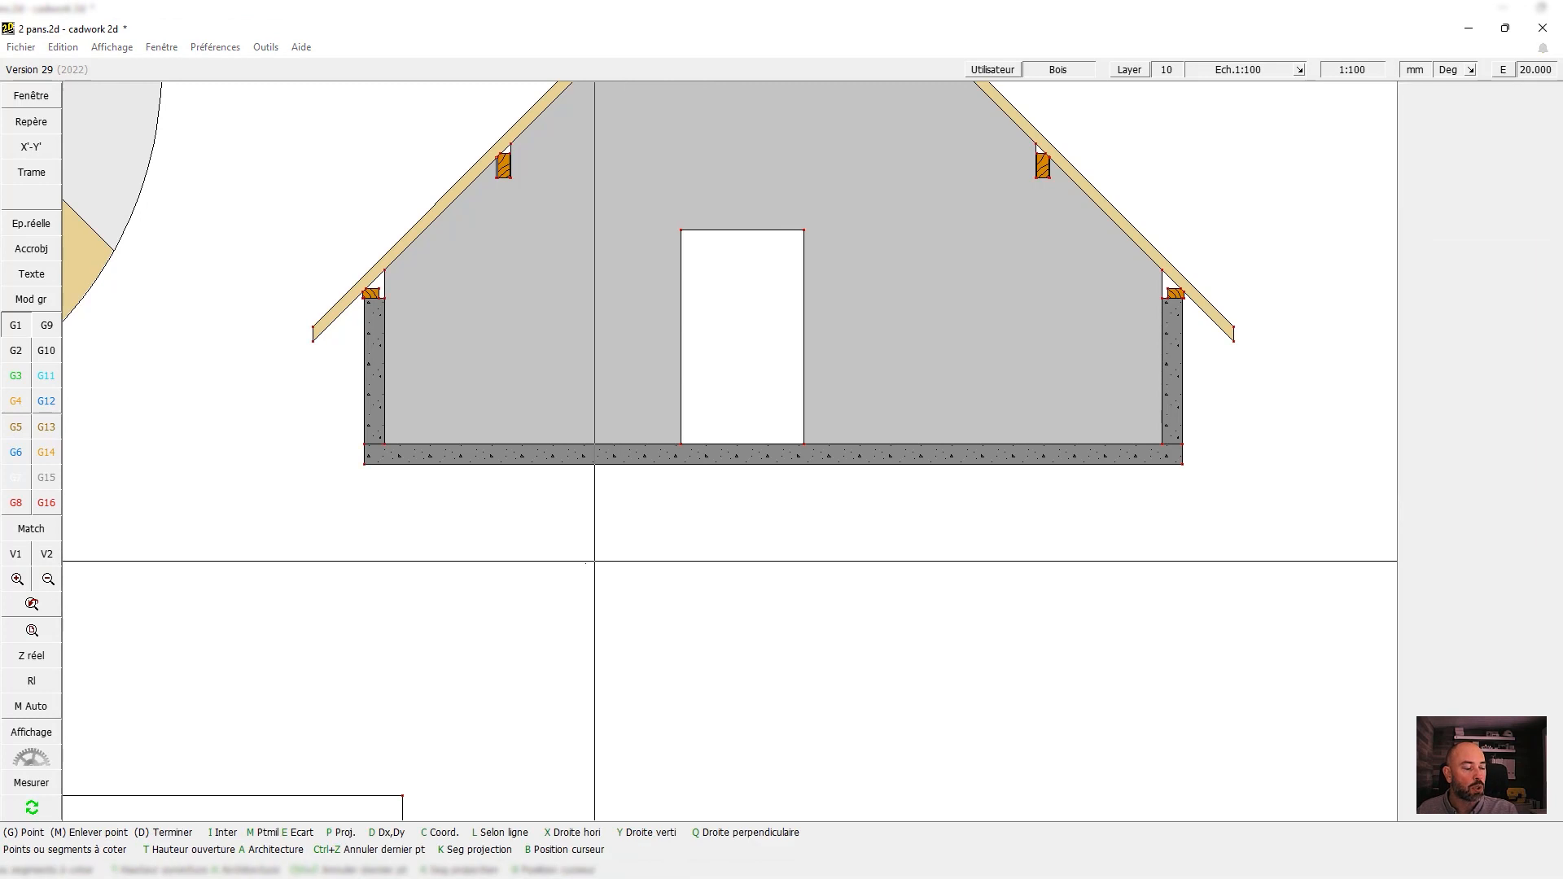
{"action": "left_click", "coordinate": [313, 341]}
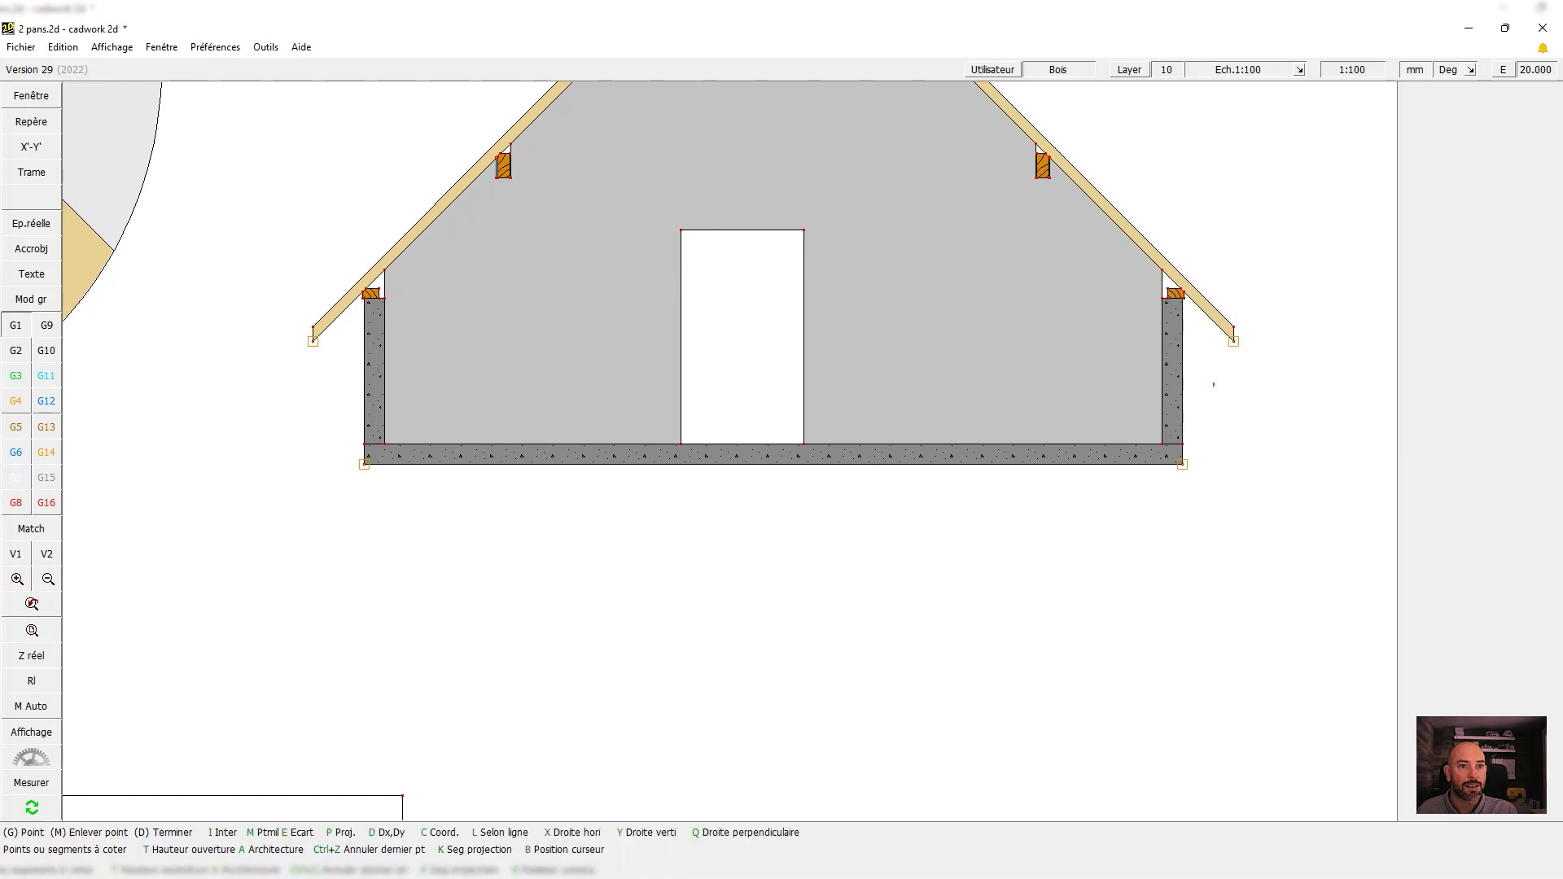
{"action": "right_click", "coordinate": [1213, 384]}
{"action": "key", "text": "u"}
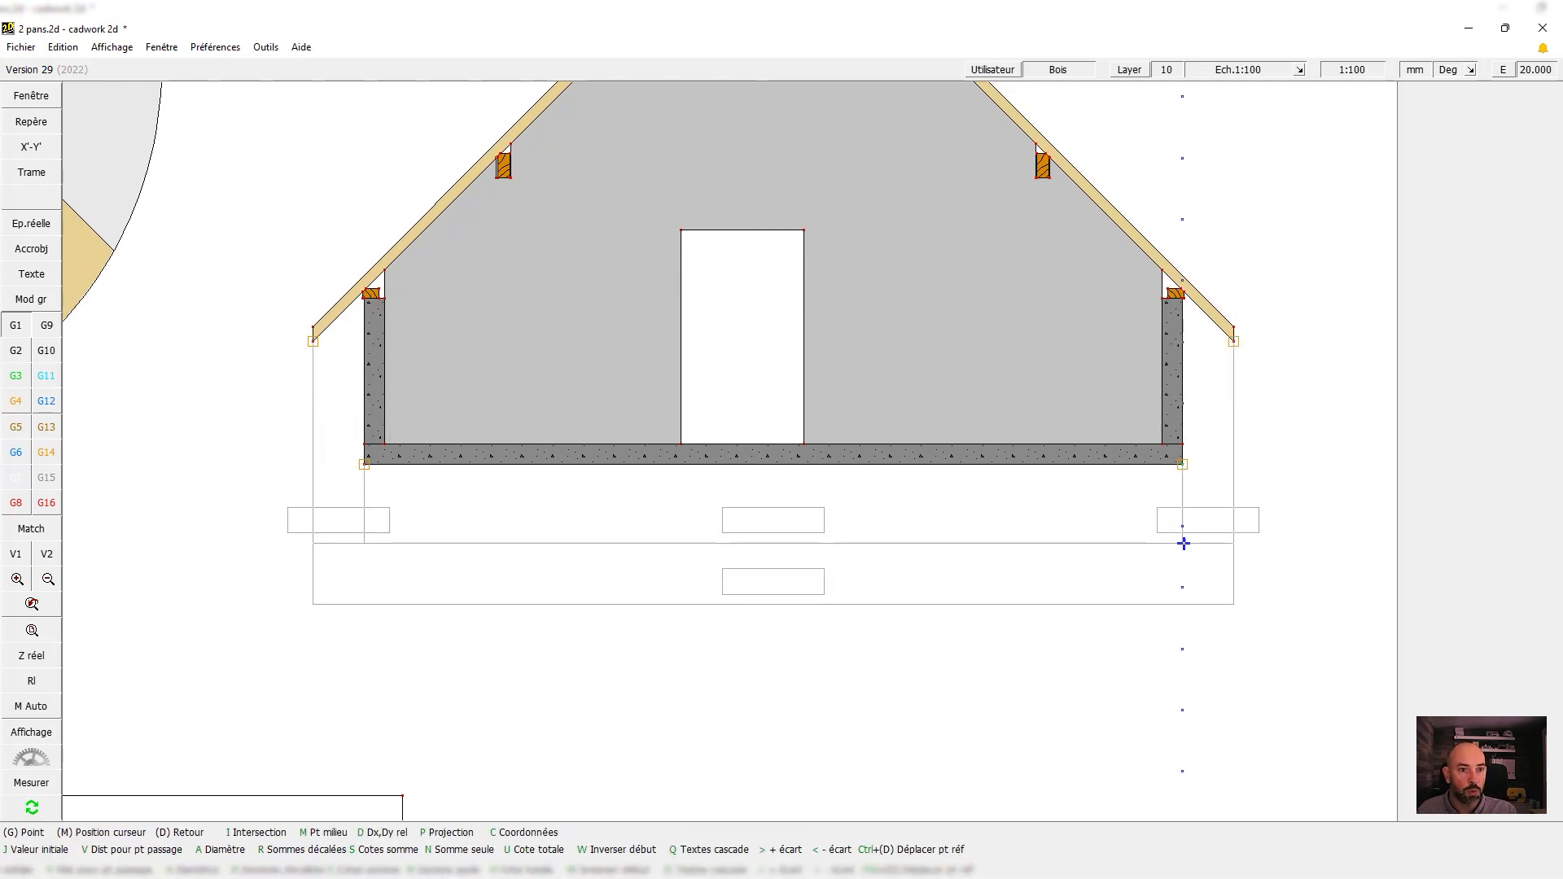
{"action": "left_click", "coordinate": [1185, 529]}
{"action": "scroll", "coordinate": [895, 568], "scroll_direction": "down", "scroll_amount": 3}
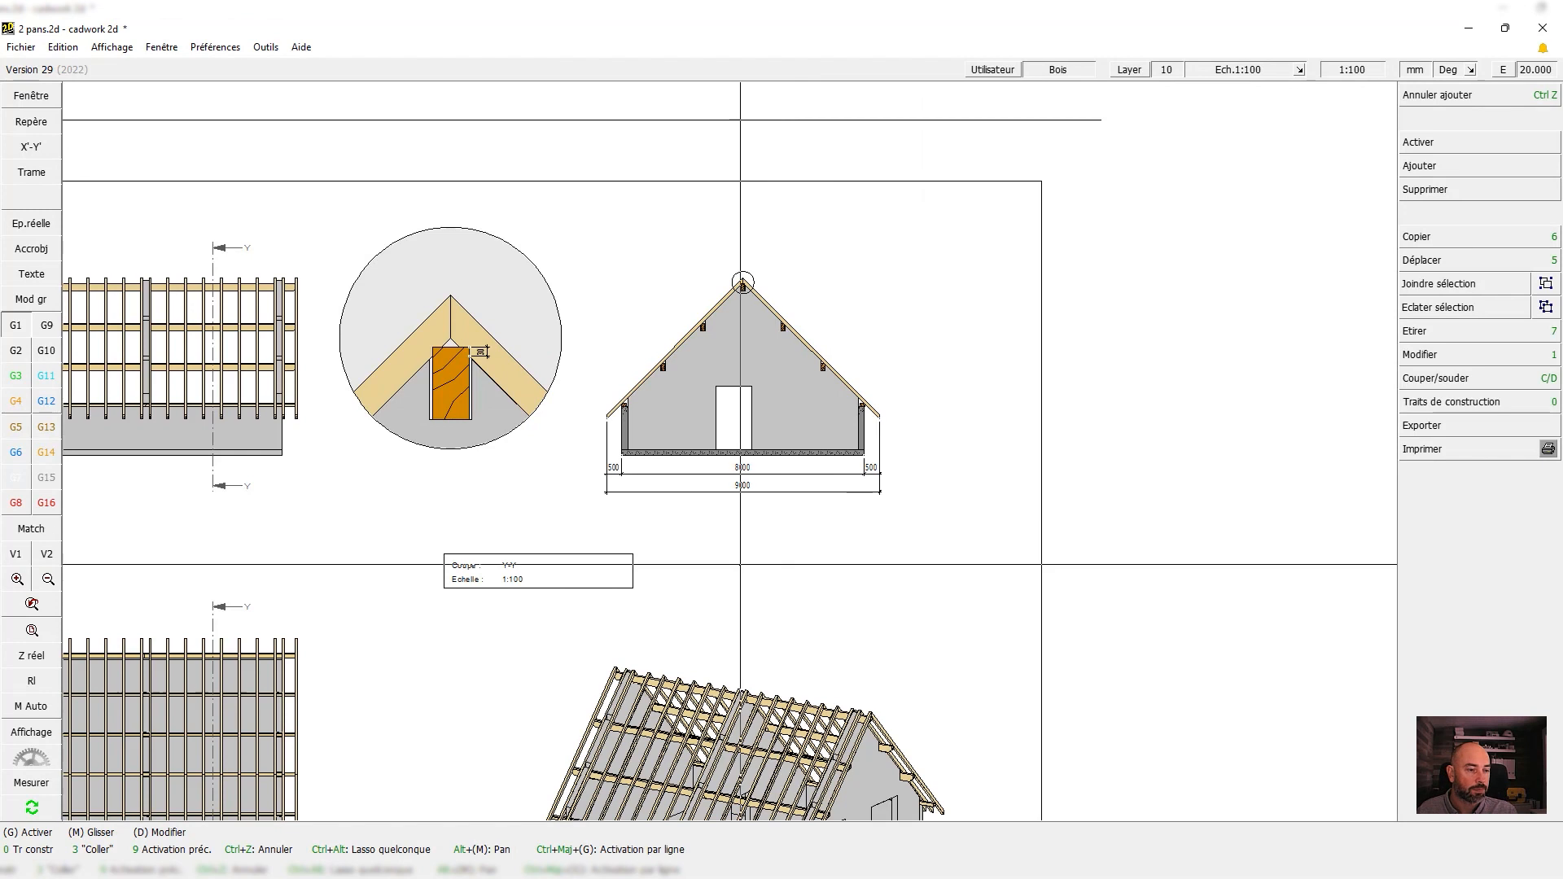
Add a slope dimension with an arrow along the right-hand rafter of section Y-Y
{"action": "scroll", "coordinate": [786, 358], "scroll_direction": "up", "scroll_amount": 2}
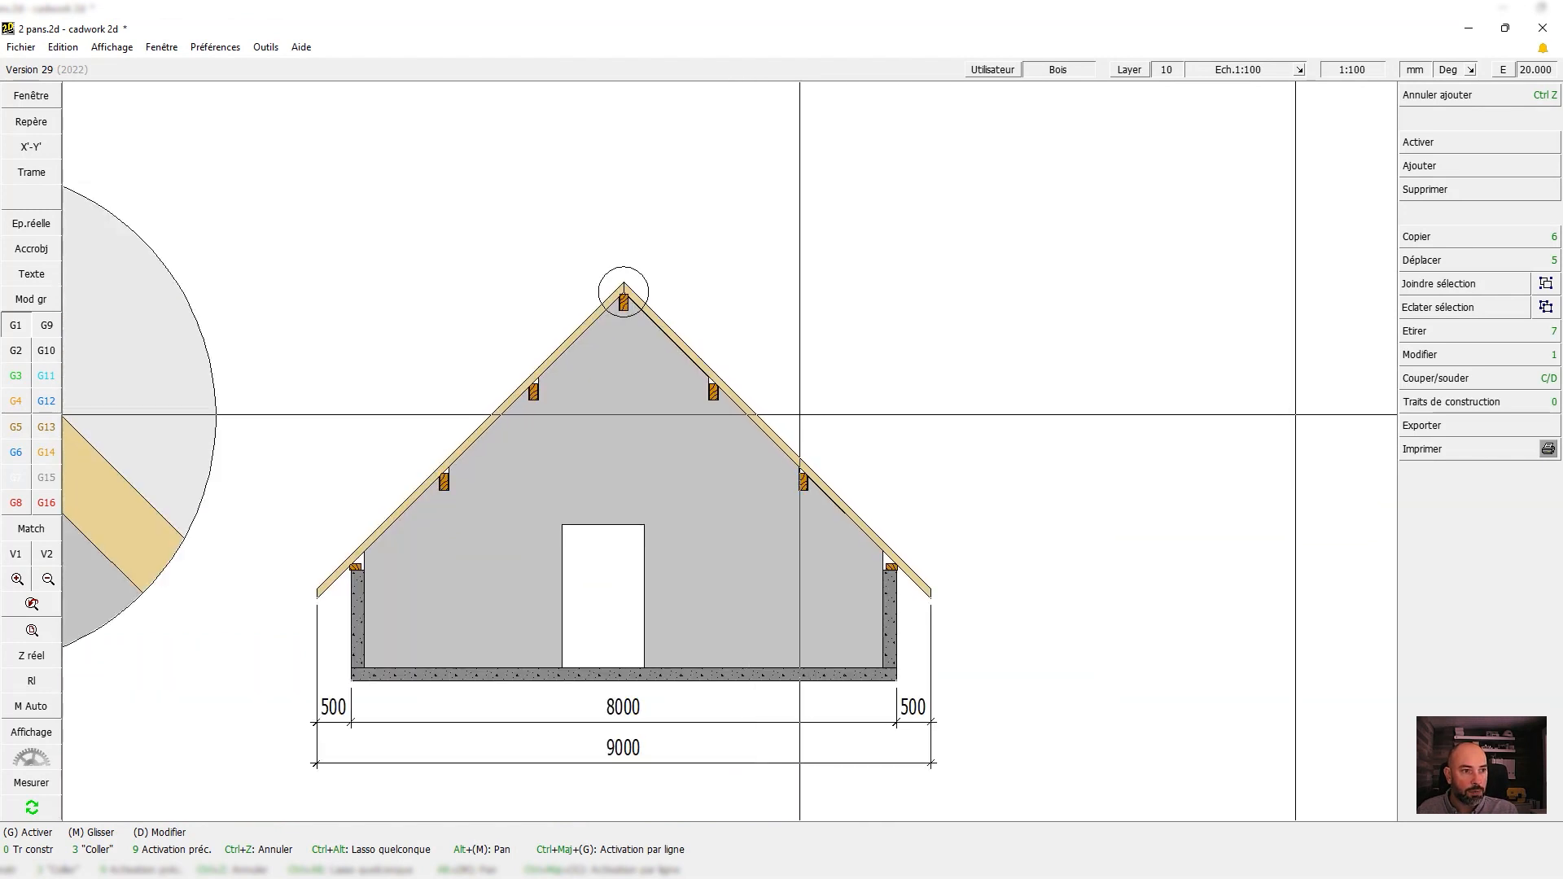
{"action": "key", "text": "a"}
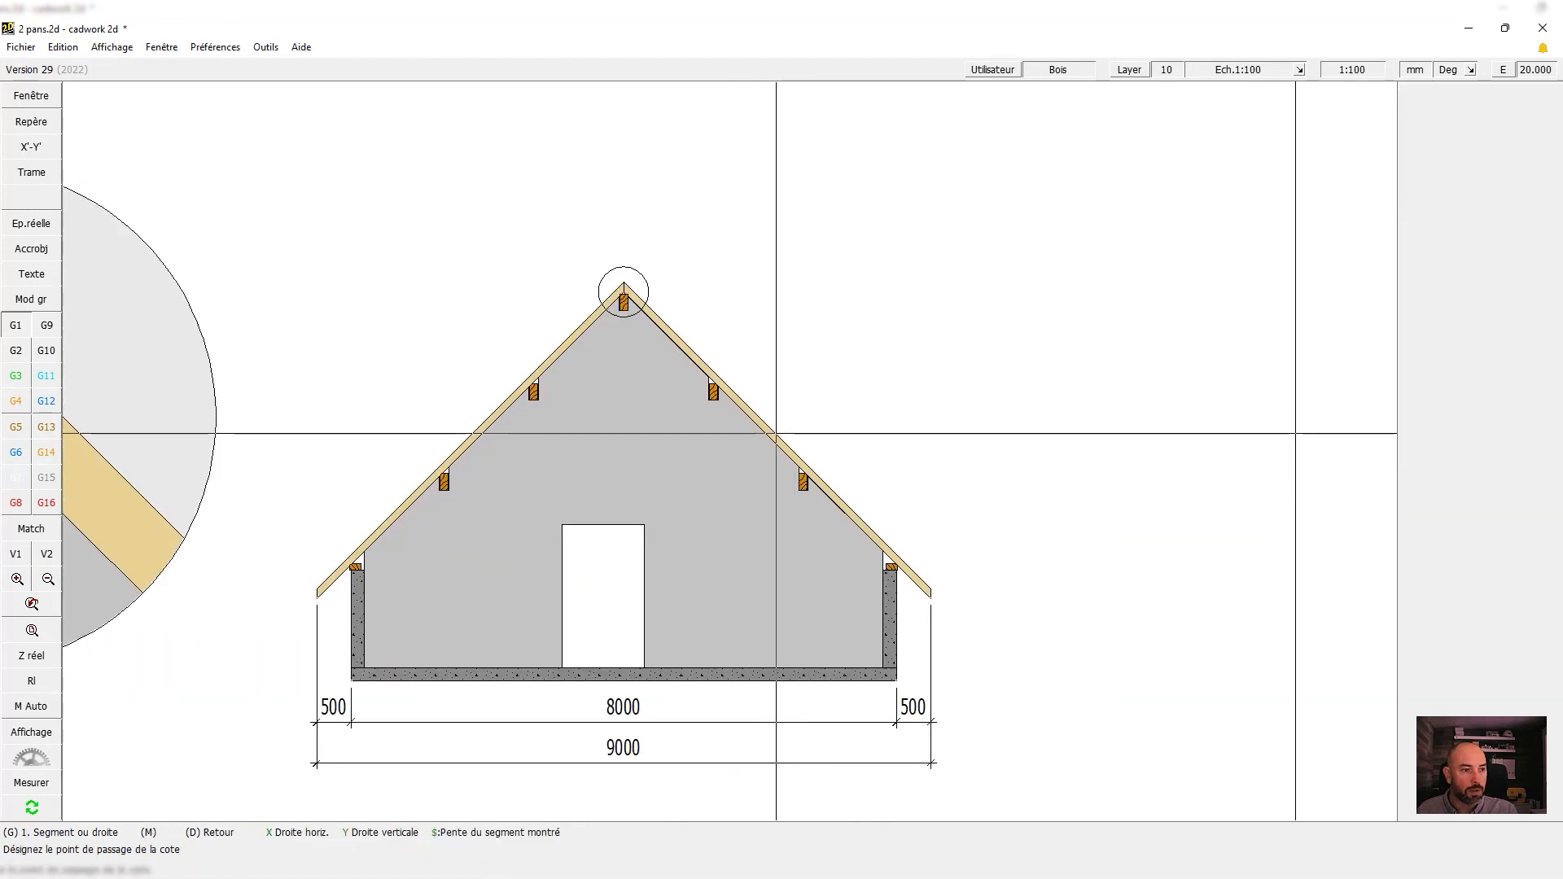
{"action": "left_click", "coordinate": [801, 424]}
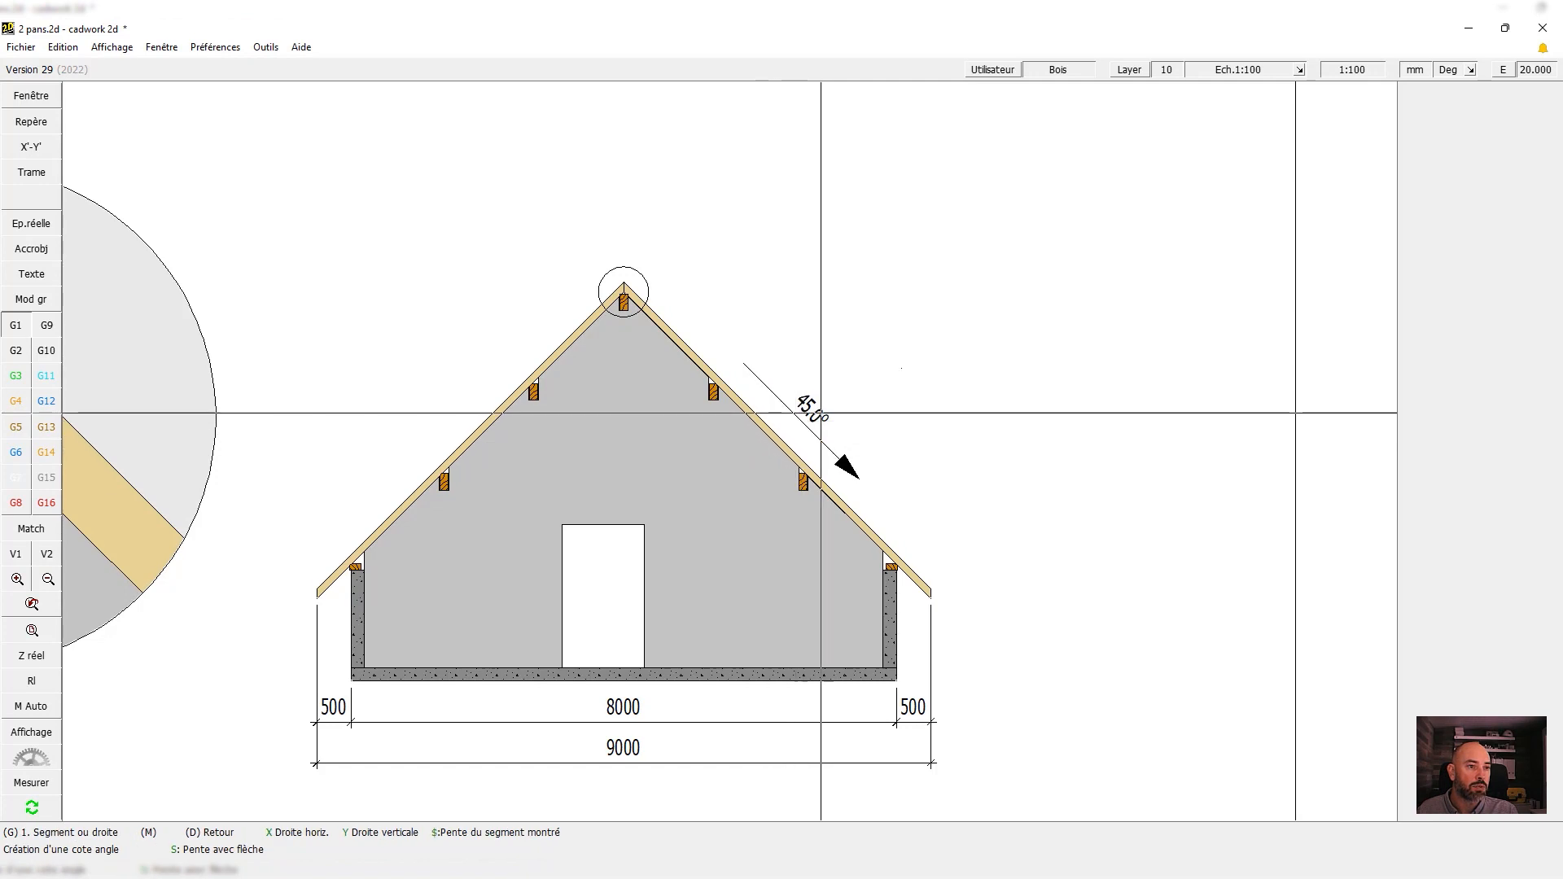
{"action": "right_click", "coordinate": [823, 457]}
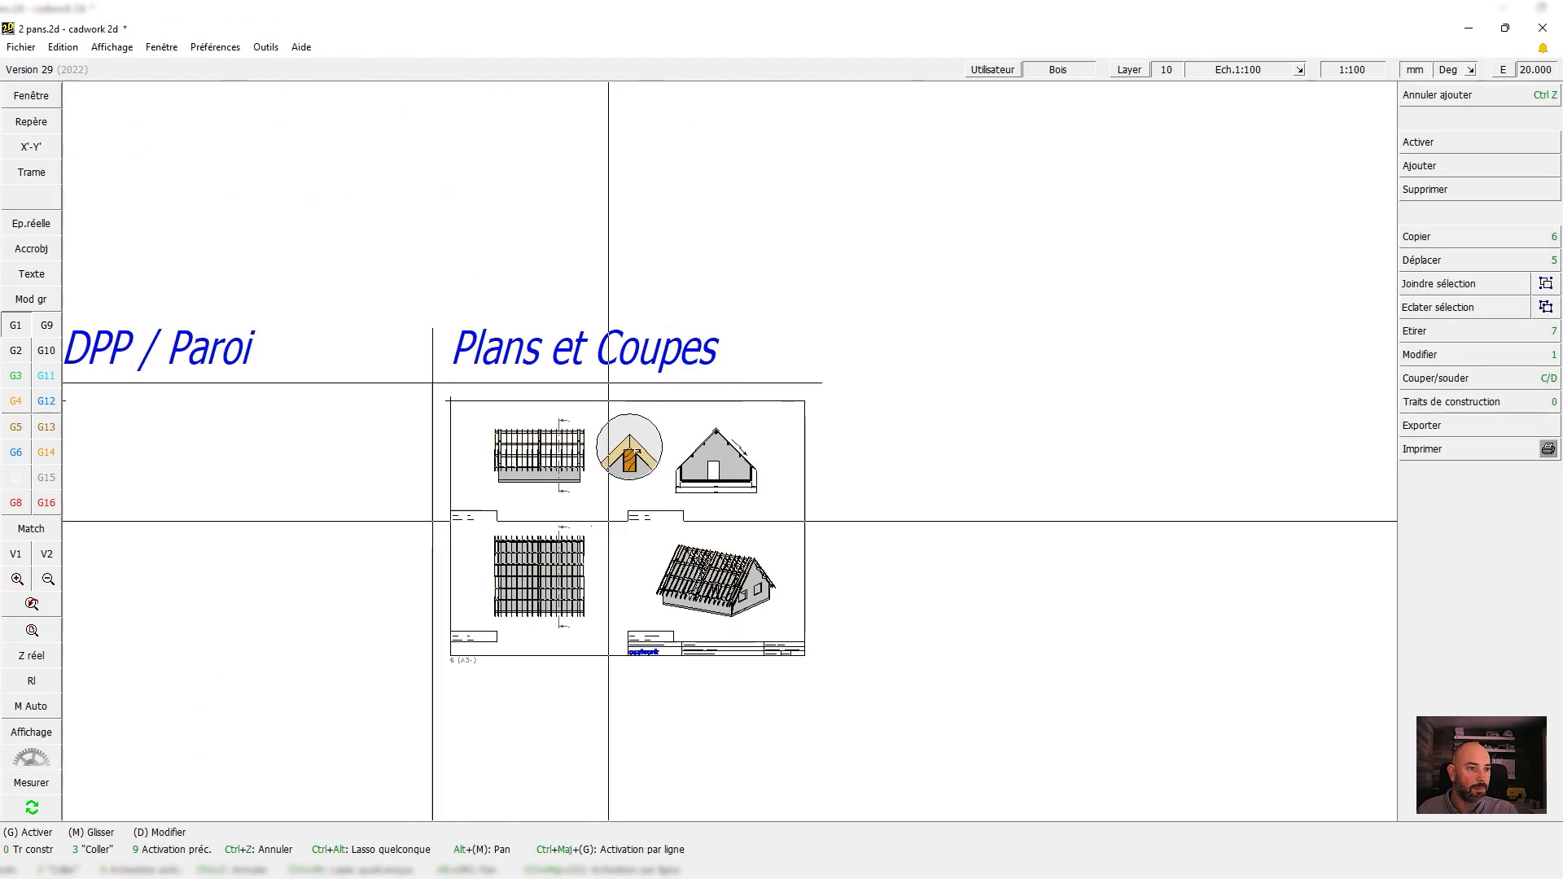
{"action": "scroll", "coordinate": [609, 521], "scroll_direction": "up", "scroll_amount": 3}
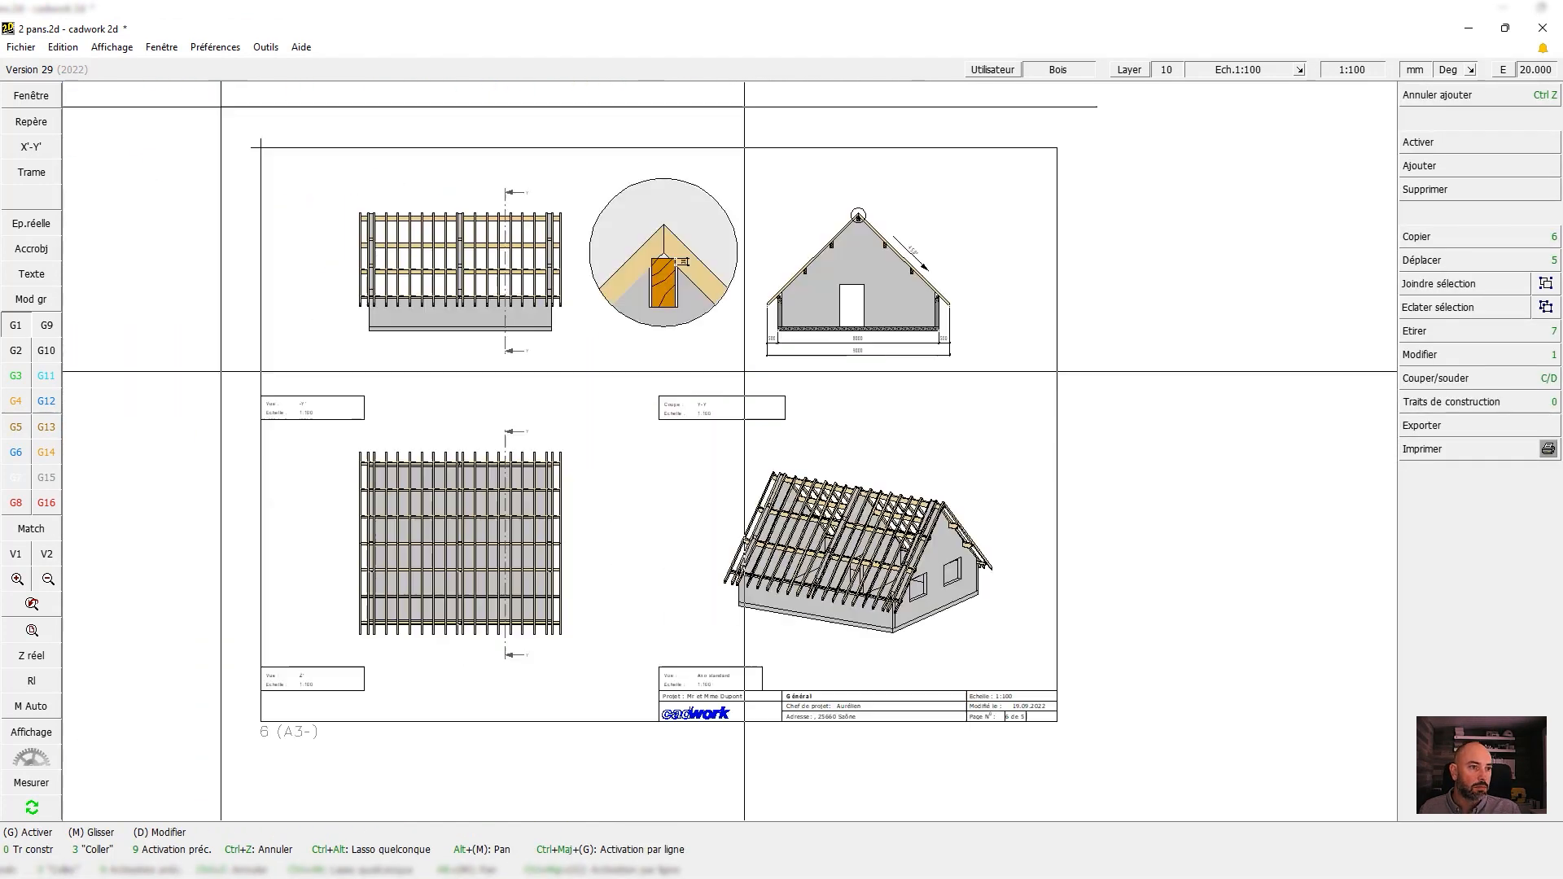
{"action": "scroll", "coordinate": [731, 448], "scroll_direction": "up", "scroll_amount": 2}
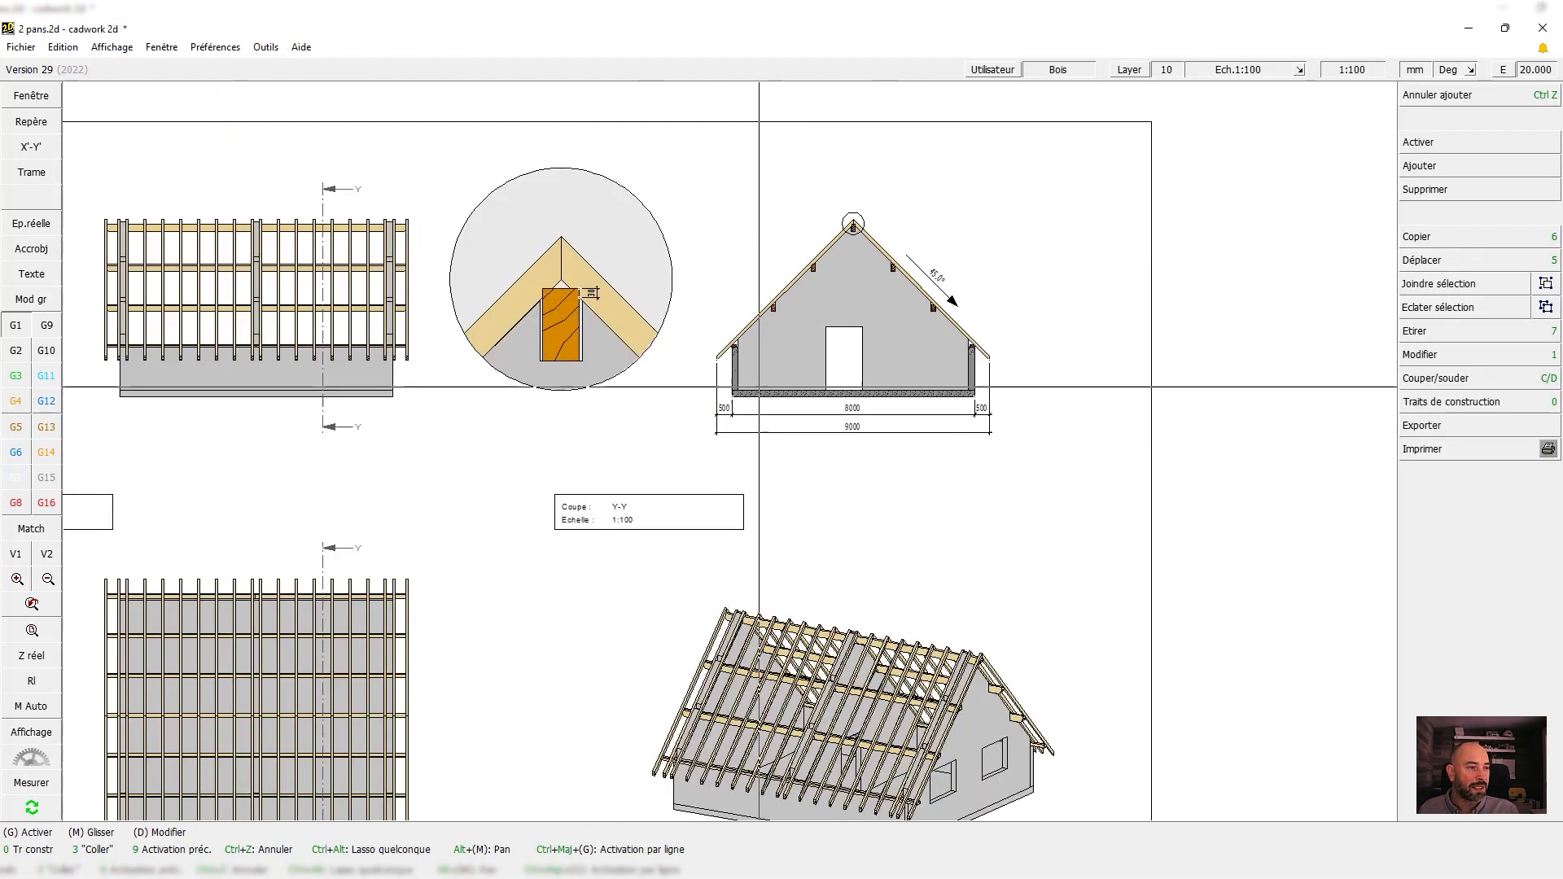
{"action": "scroll", "coordinate": [751, 450], "scroll_direction": "down", "scroll_amount": 3}
{"action": "scroll", "coordinate": [722, 489], "scroll_direction": "up", "scroll_amount": 1}
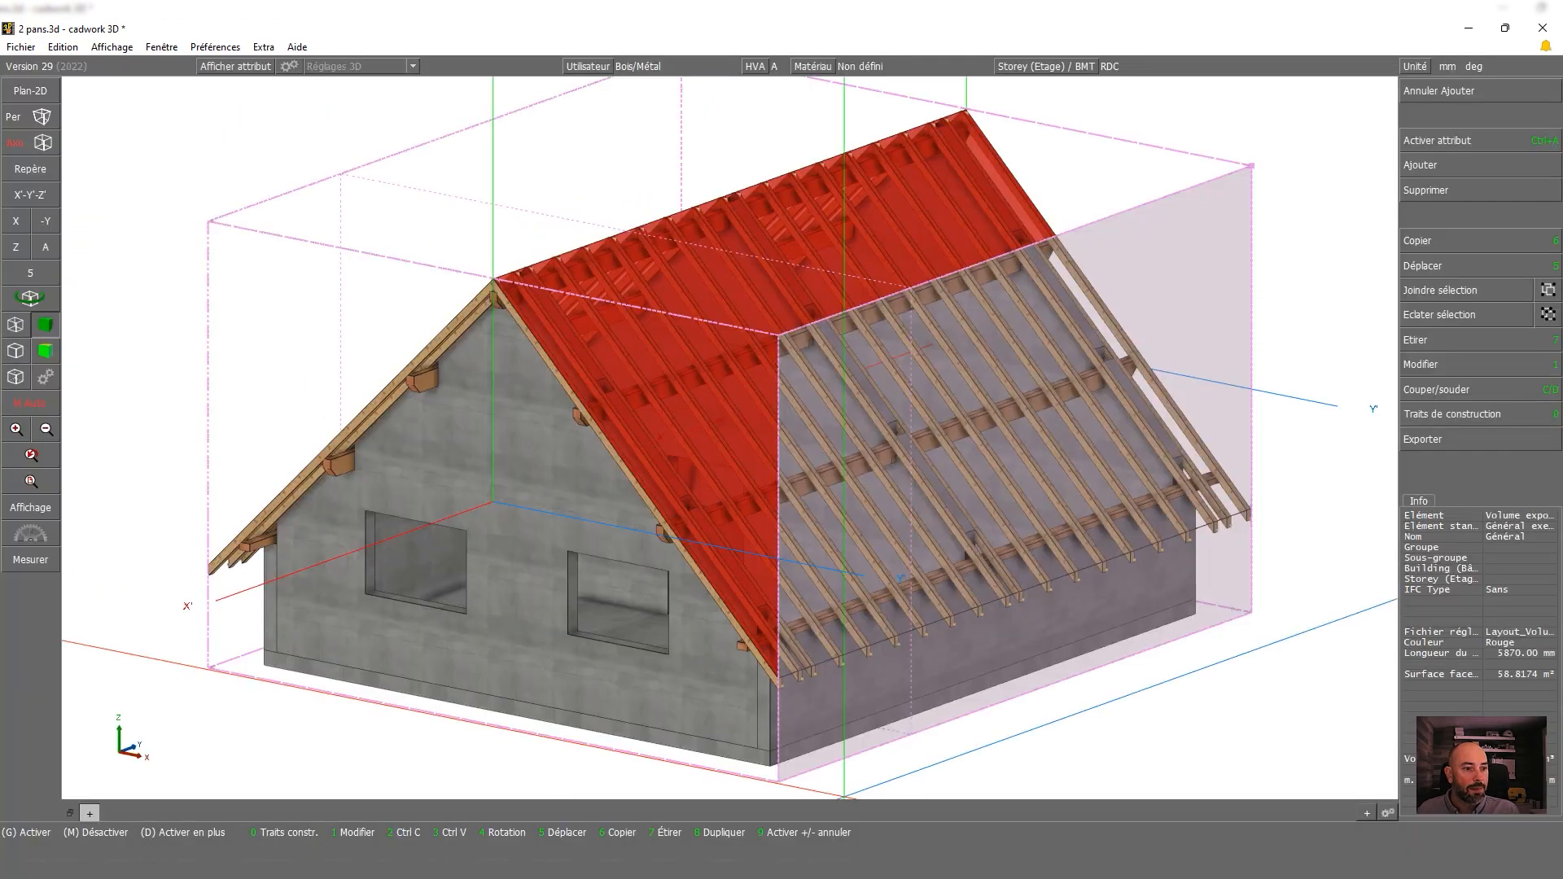
Switch back to cadwork 3D and isolate all the timber bars, hiding the walls, roof surfaces and export volume
{"action": "middle_click", "coordinate": [824, 739]}
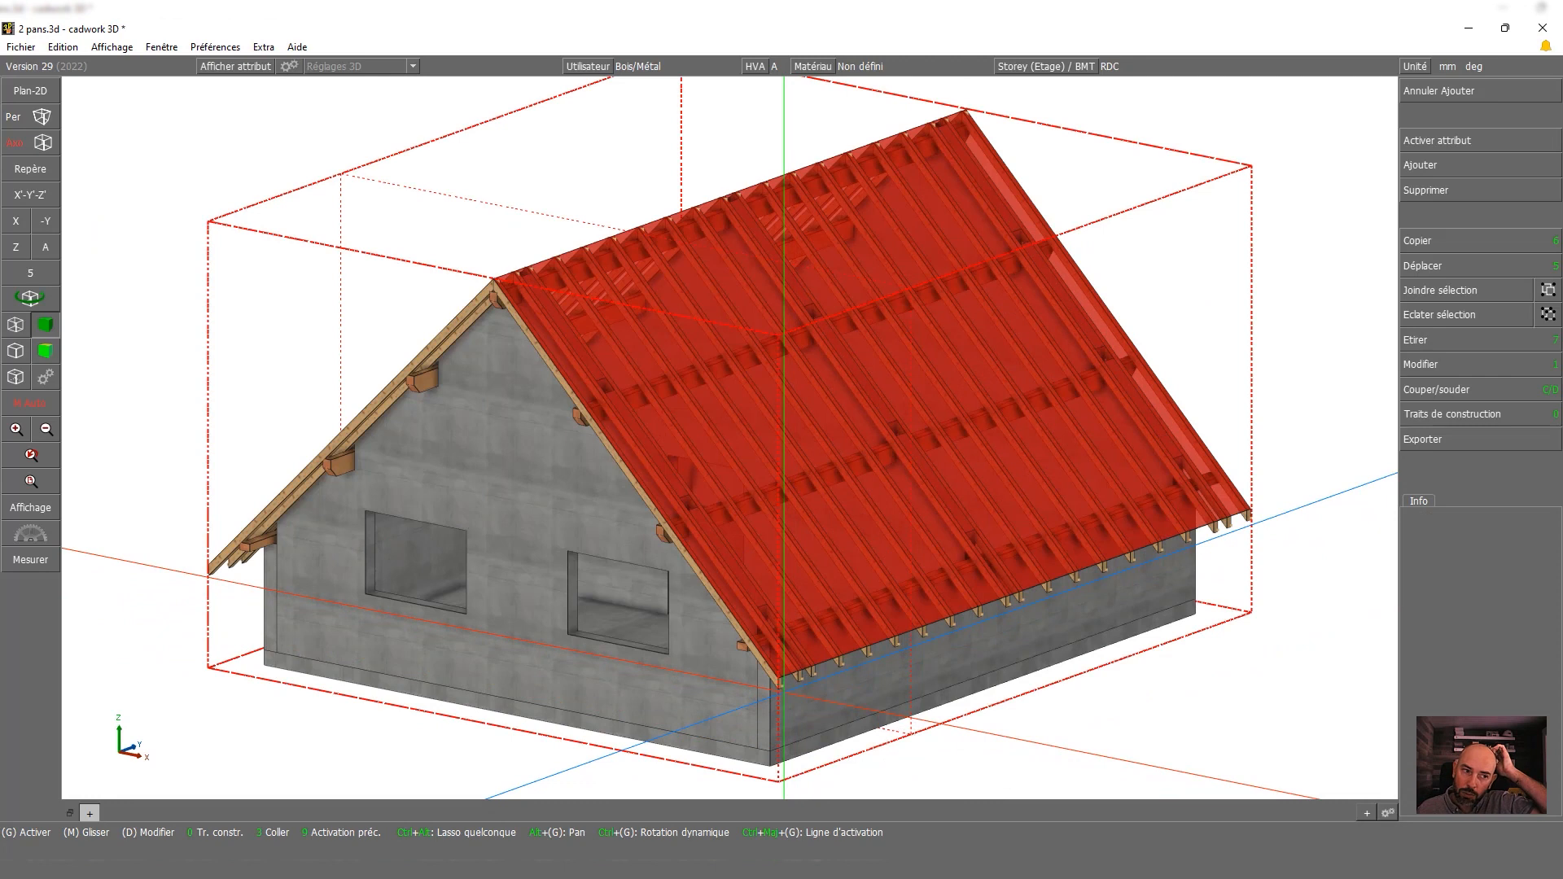
{"action": "left_click", "coordinate": [751, 658]}
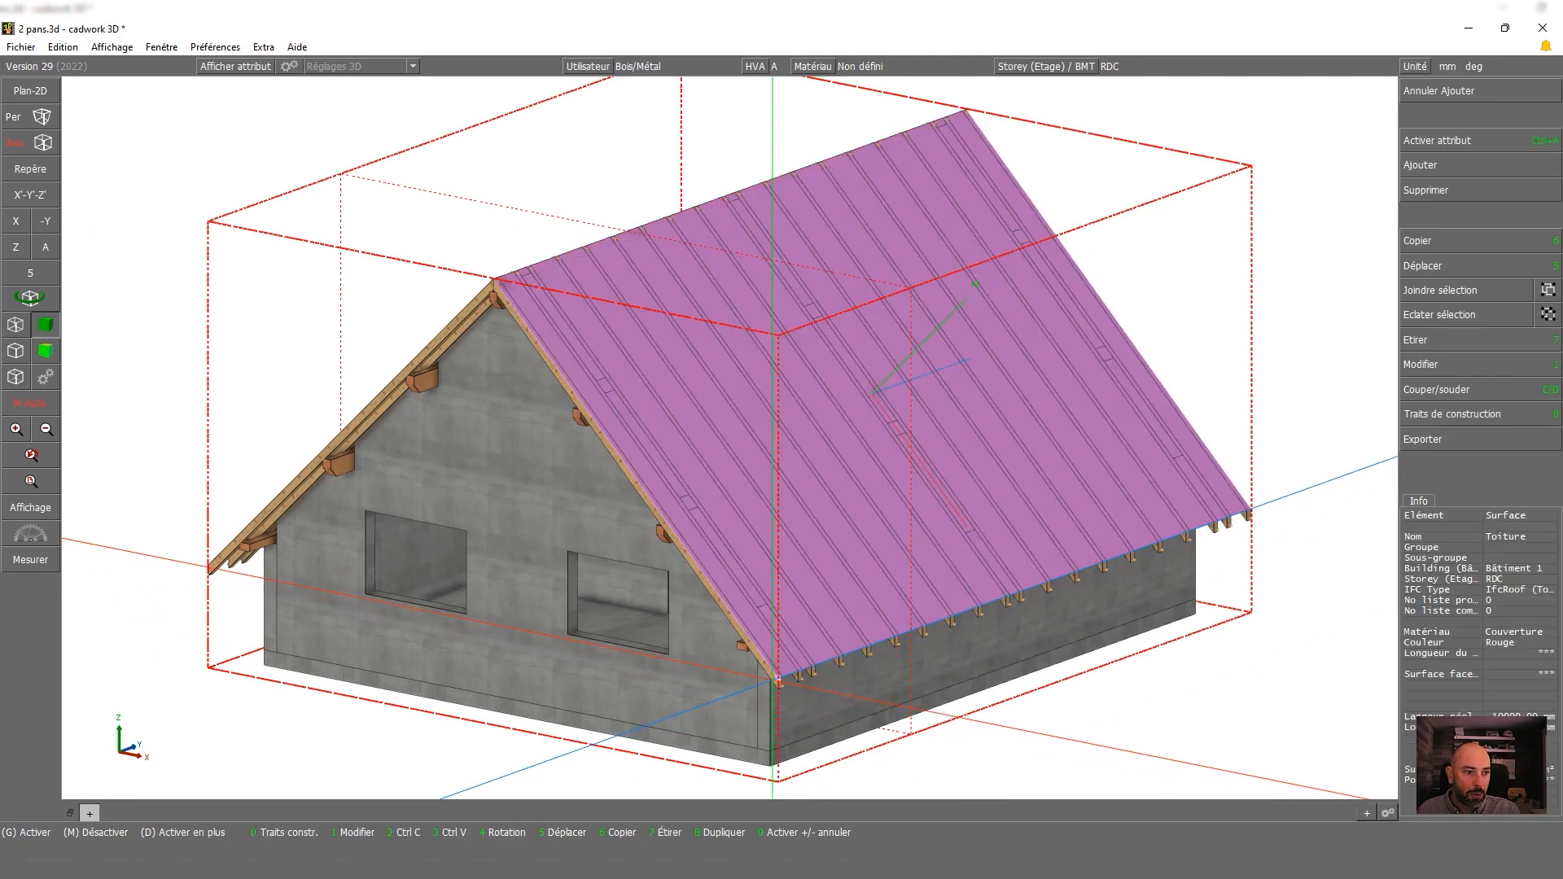
{"action": "key", "text": "g"}
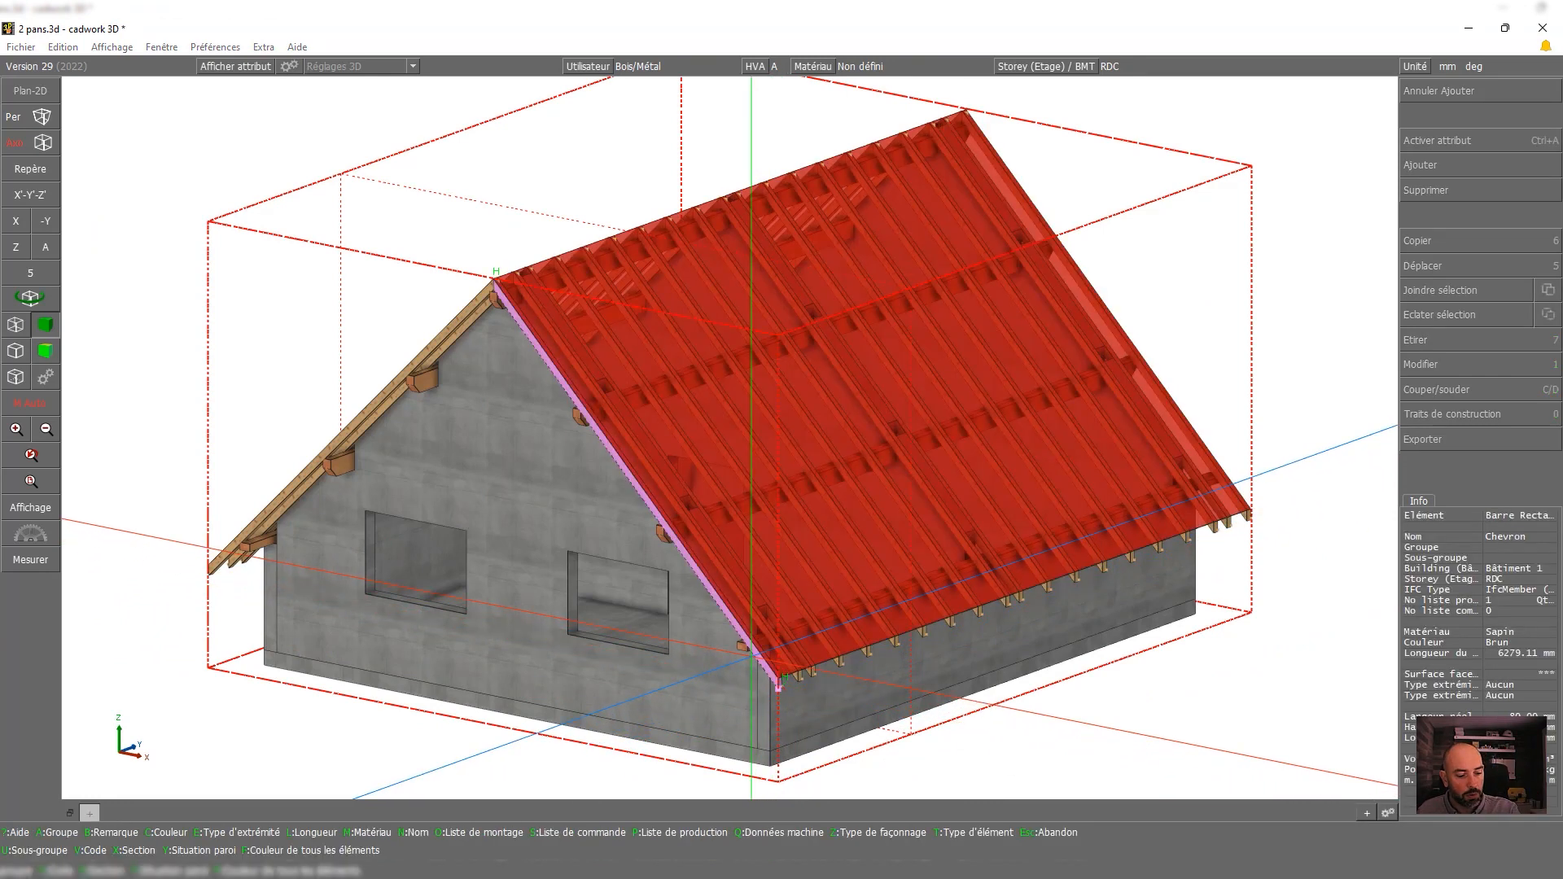
{"action": "key", "text": "b"}
{"action": "key", "text": "v"}
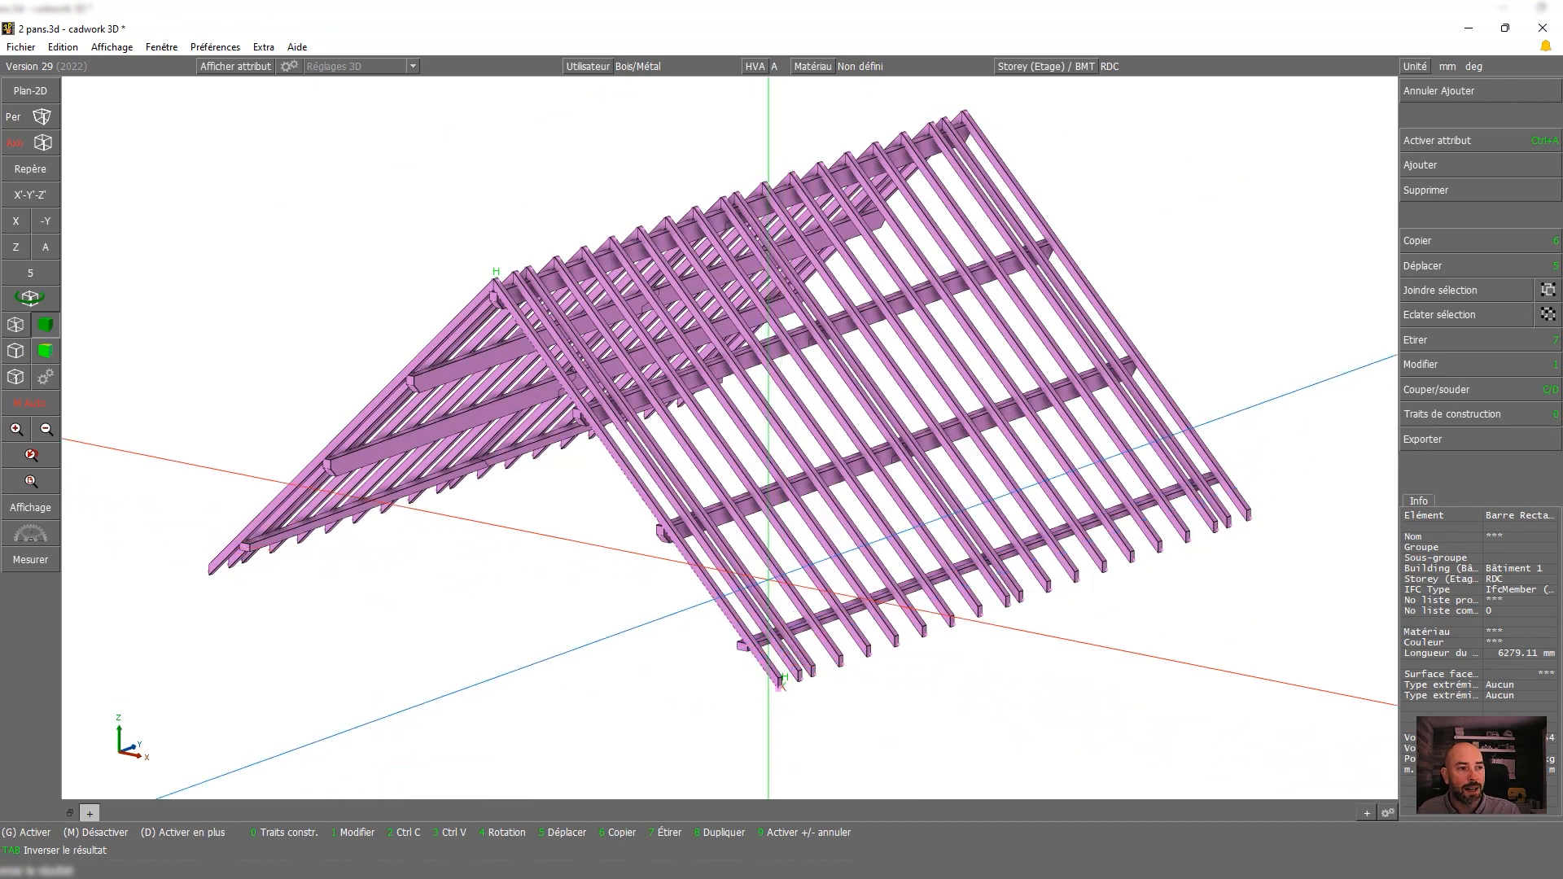
Add a standard export volume of type "Production exemple" around the active timber bars, using the default reference bar
{"action": "left_click", "coordinate": [1449, 160]}
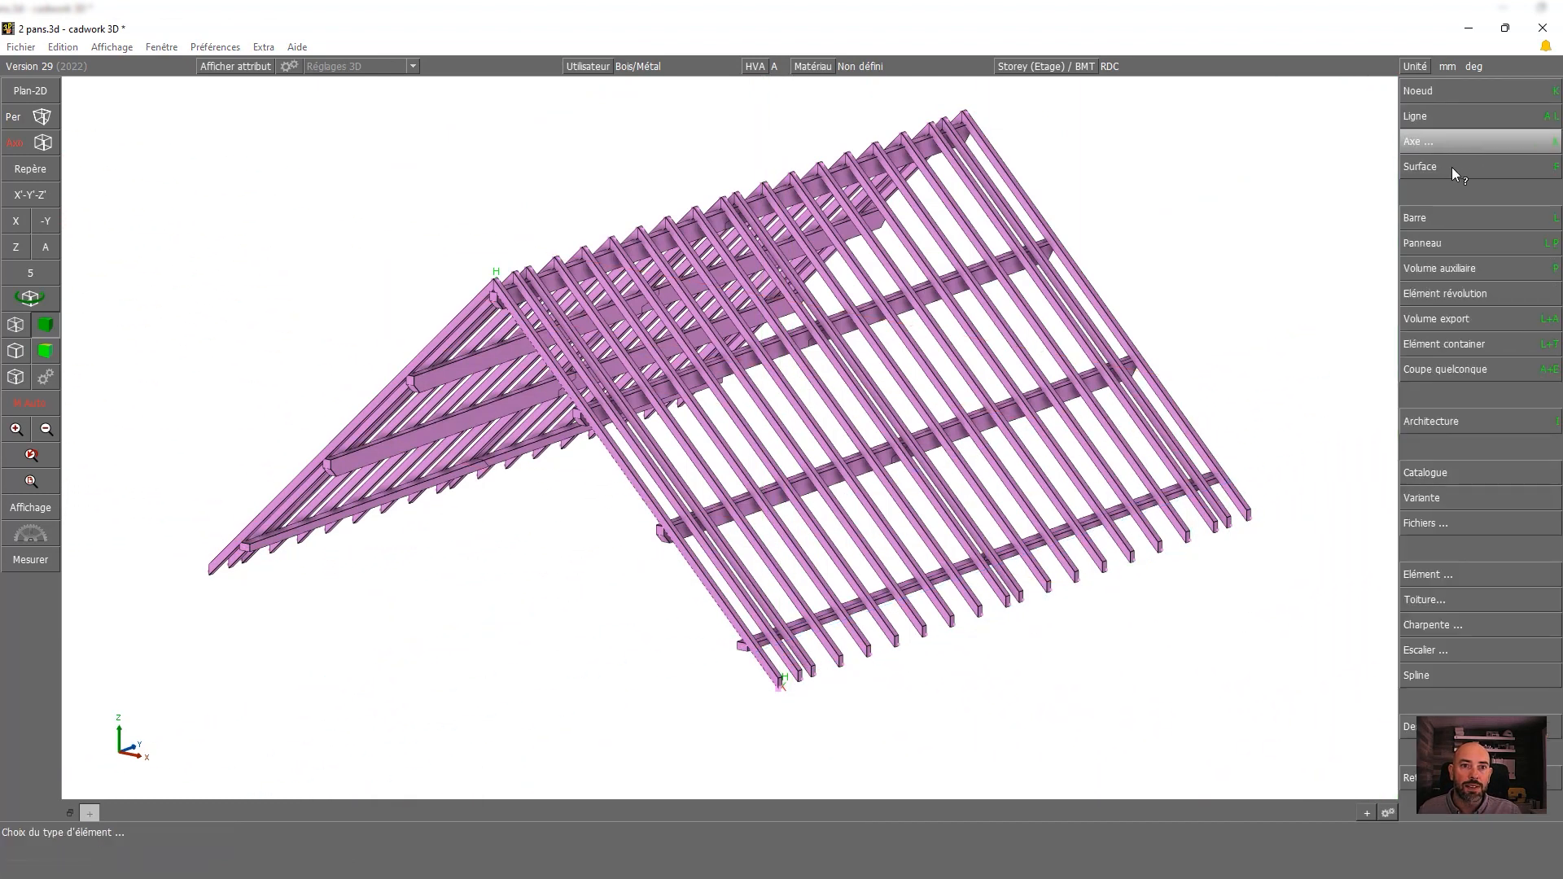
{"action": "left_click", "coordinate": [1448, 318]}
{"action": "key", "text": "Return"}
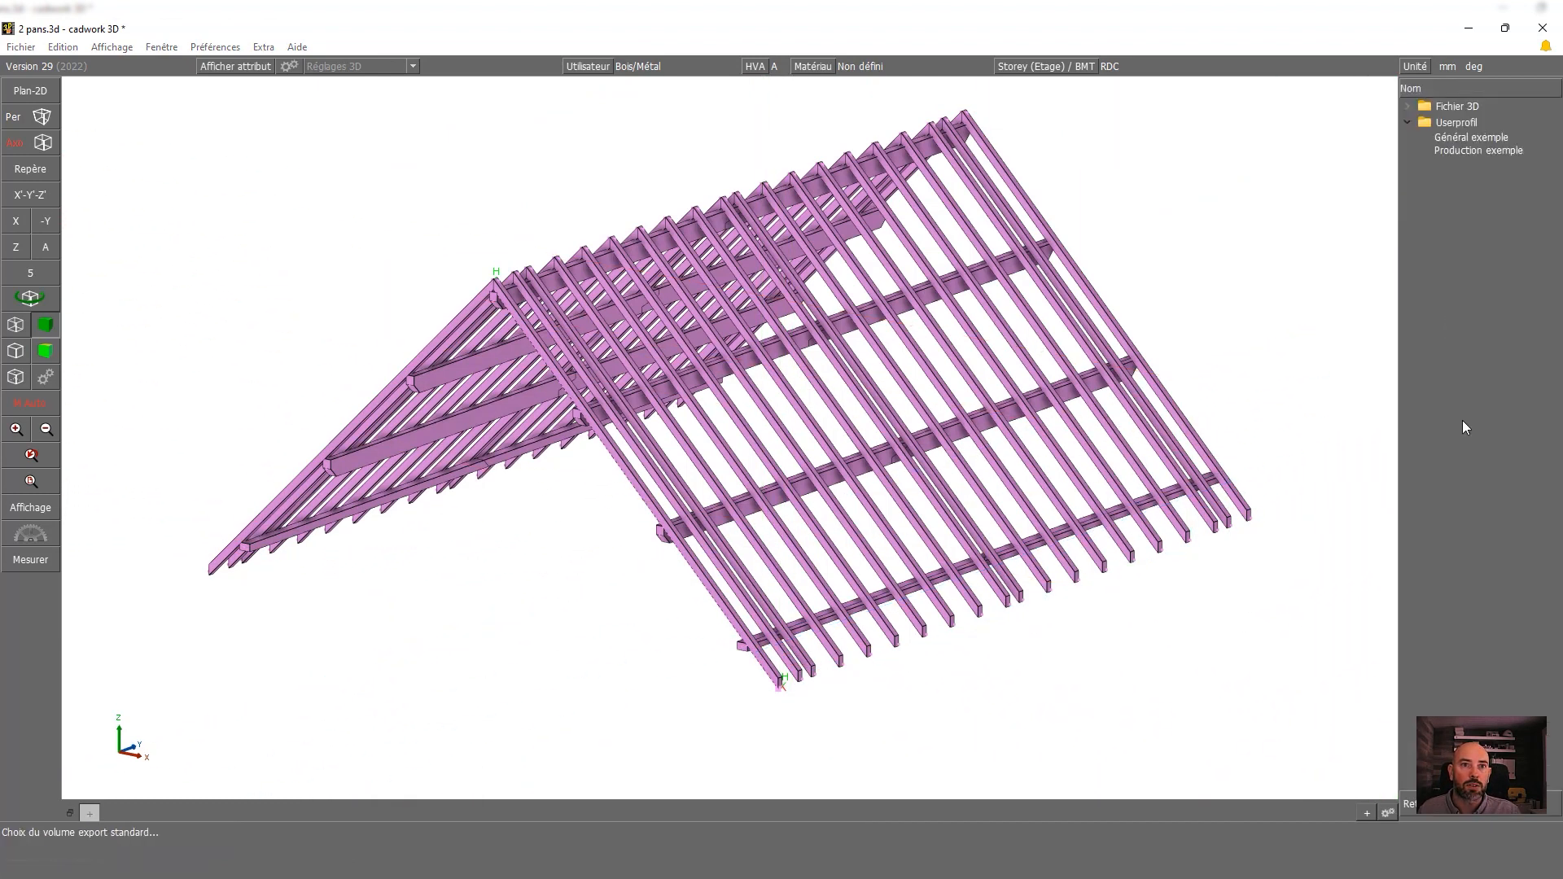
{"action": "left_click", "coordinate": [1477, 151]}
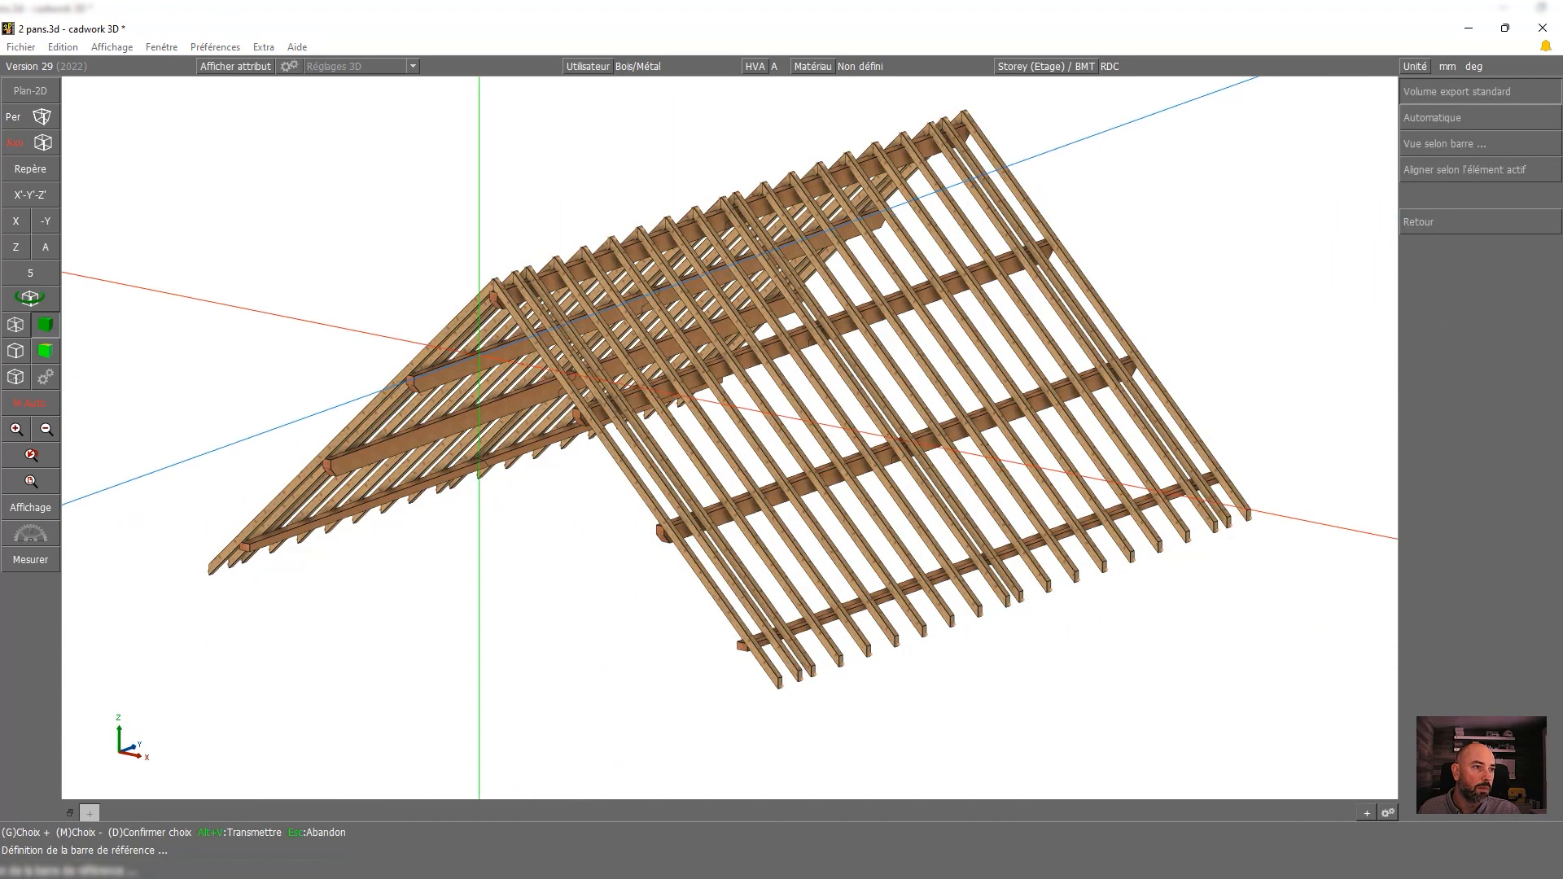
{"action": "right_click", "coordinate": [387, 312]}
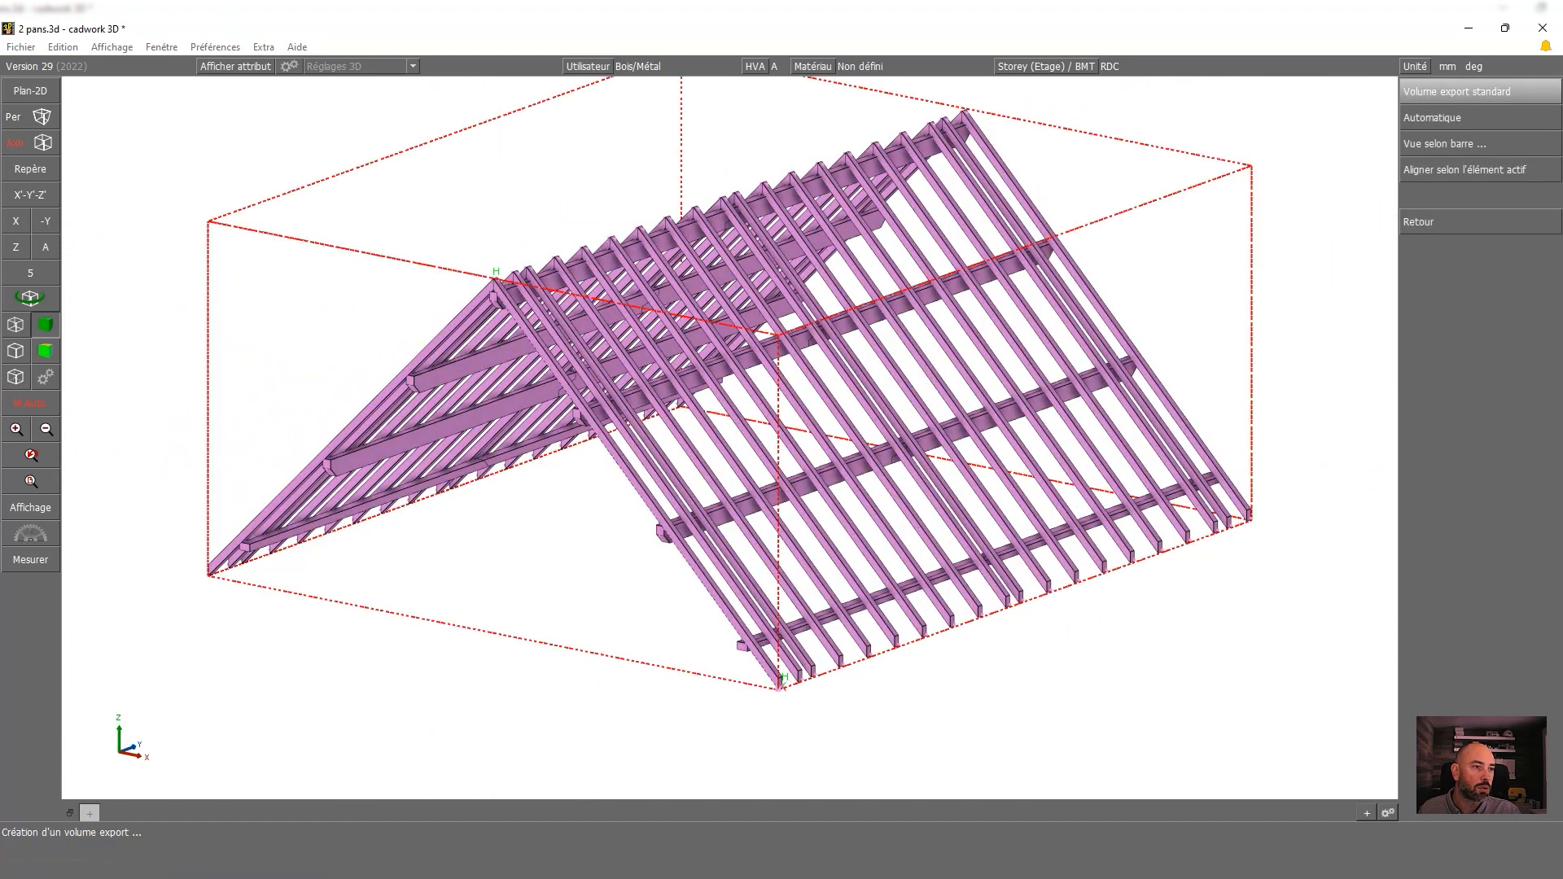
{"action": "left_click", "coordinate": [1488, 92]}
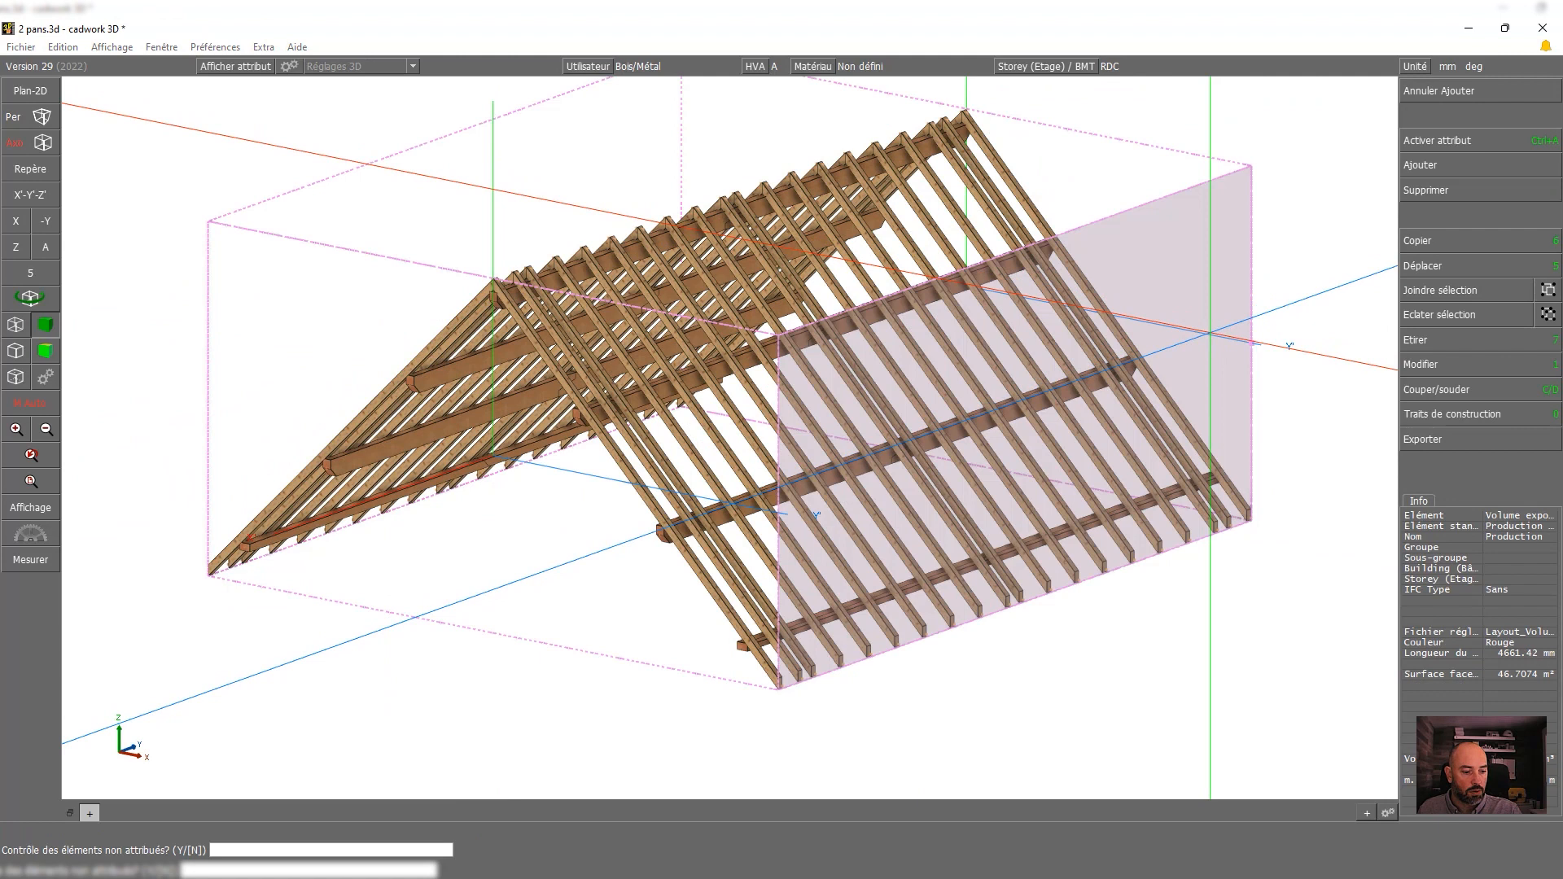
Export the production volume to cadwork 2D without checking unassigned elements, and place its sheet directly below the Général sheet under Plans et Coupes
{"action": "key", "text": "Return"}
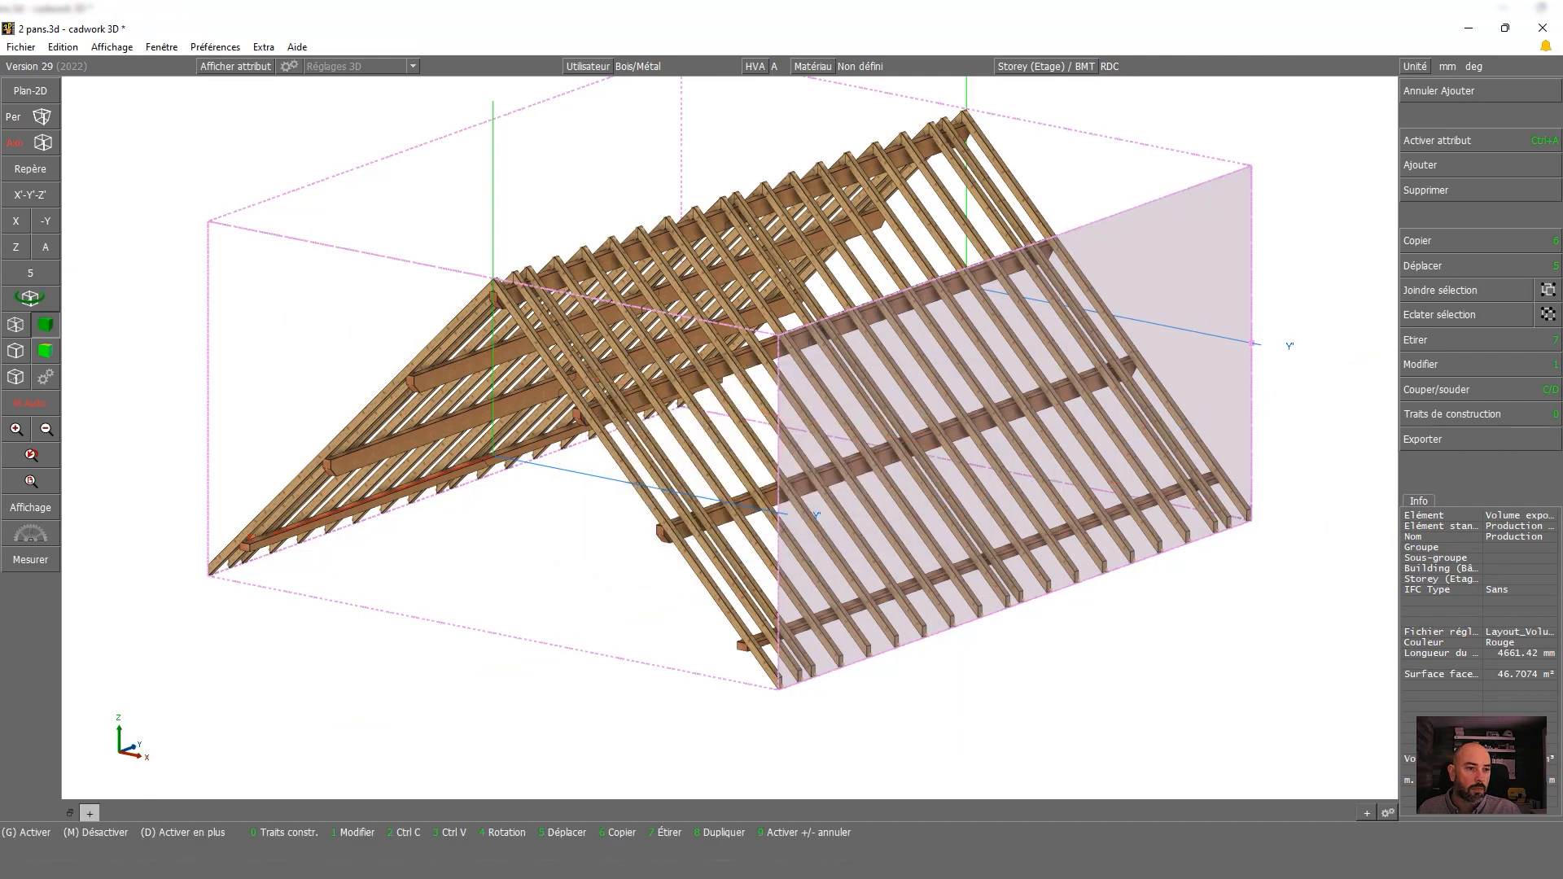
{"action": "scroll", "coordinate": [719, 680], "scroll_direction": "down", "scroll_amount": 1}
{"action": "key", "text": "3"}
{"action": "key", "text": "Return"}
{"action": "scroll", "coordinate": [613, 664], "scroll_direction": "up", "scroll_amount": 1}
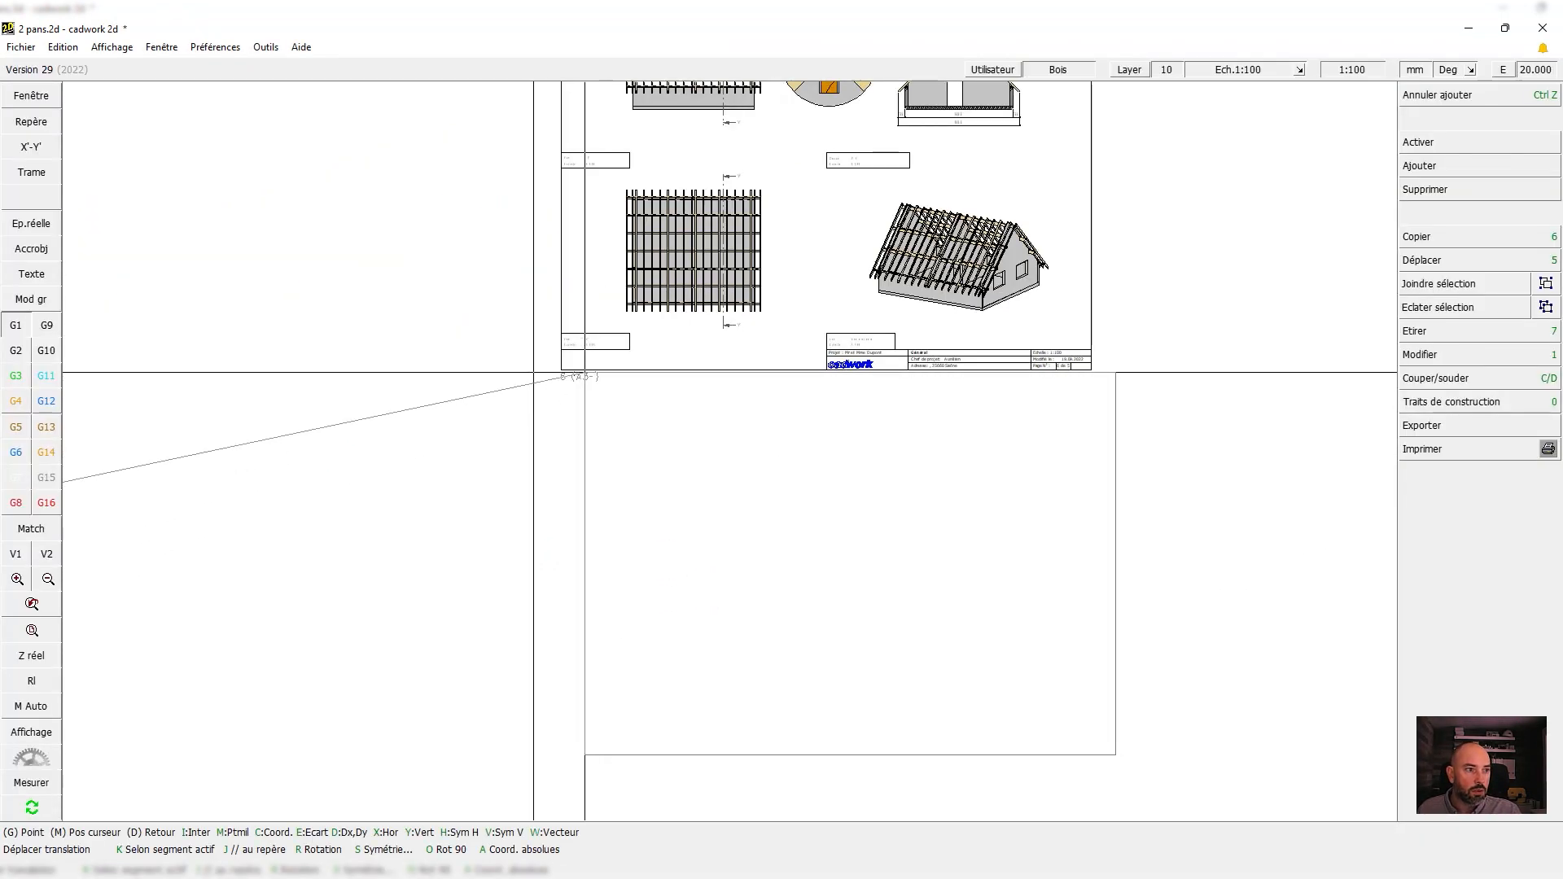
{"action": "left_click", "coordinate": [562, 373]}
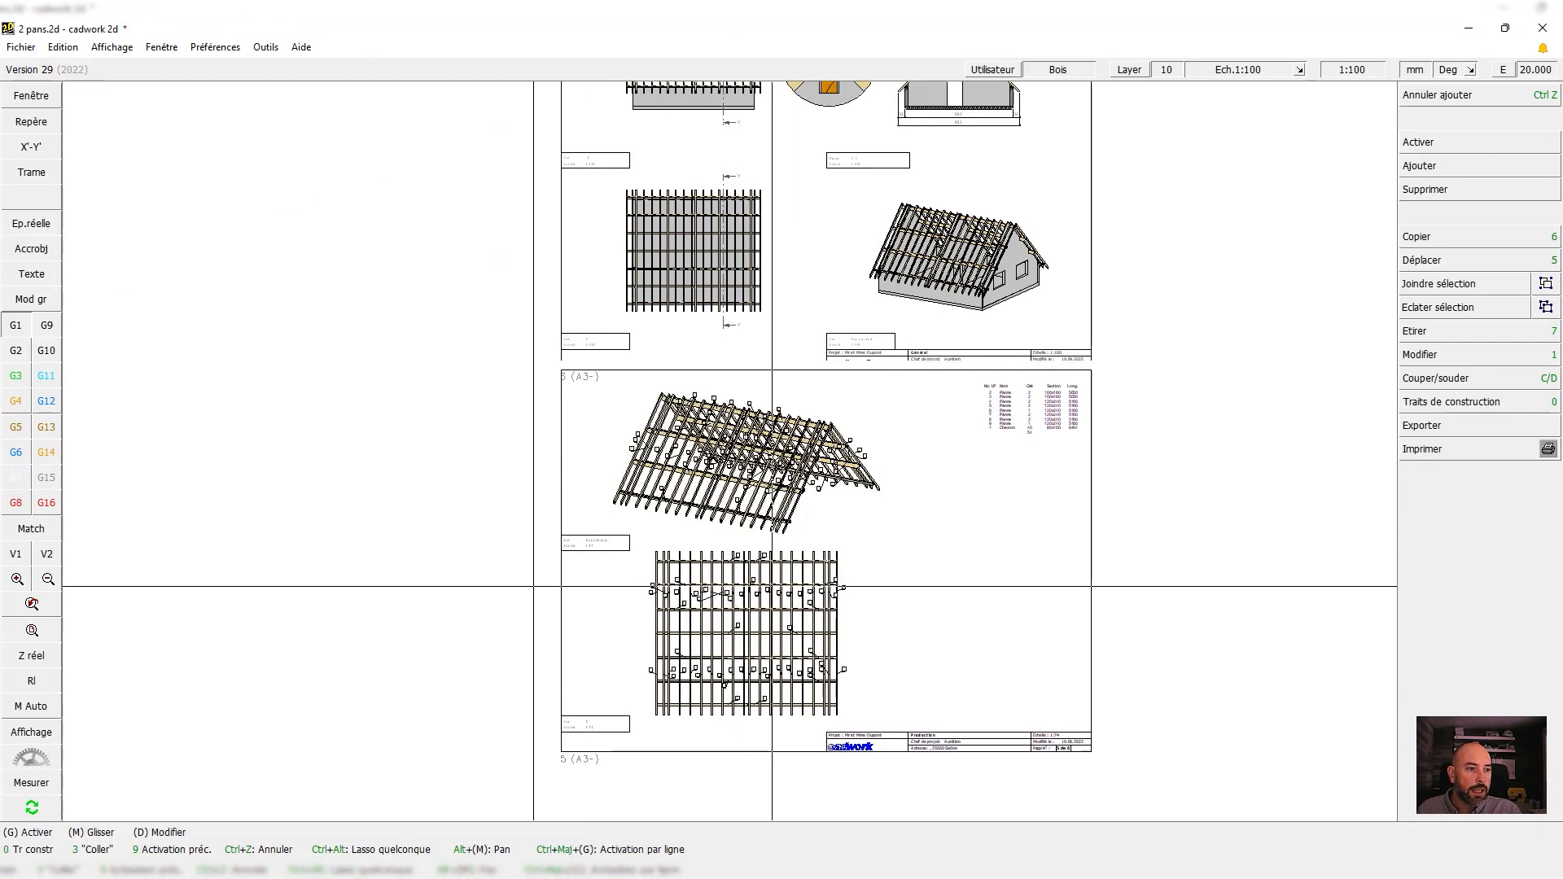
Examine the production sheet's numbered axonometric and top views, its parts list, and the overall page layout
{"action": "scroll", "coordinate": [628, 549], "scroll_direction": "up", "scroll_amount": 1}
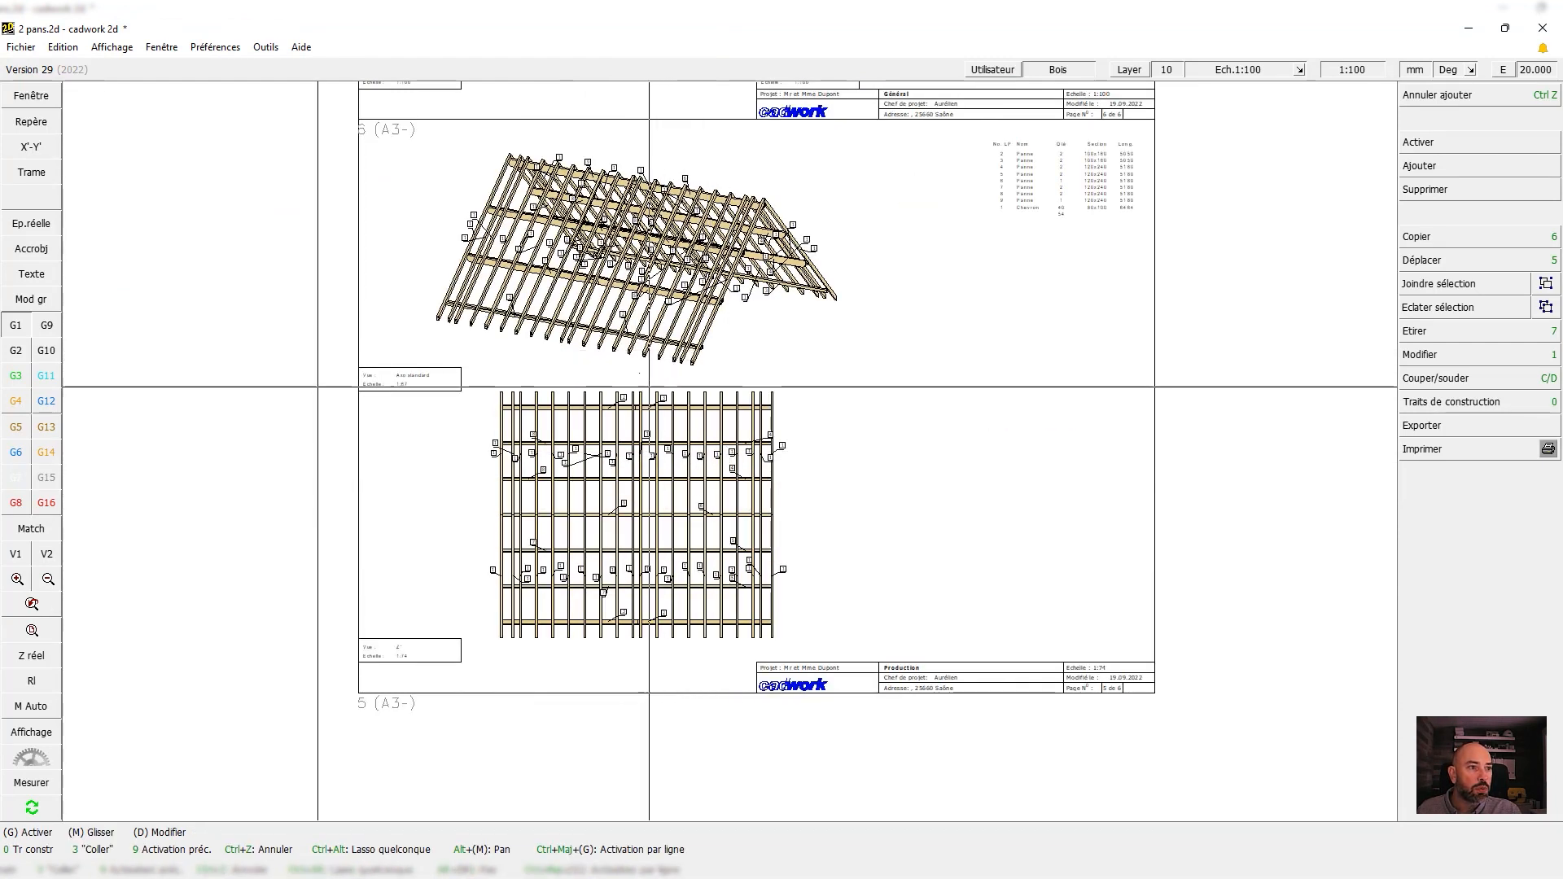
{"action": "scroll", "coordinate": [594, 551], "scroll_direction": "up", "scroll_amount": 3}
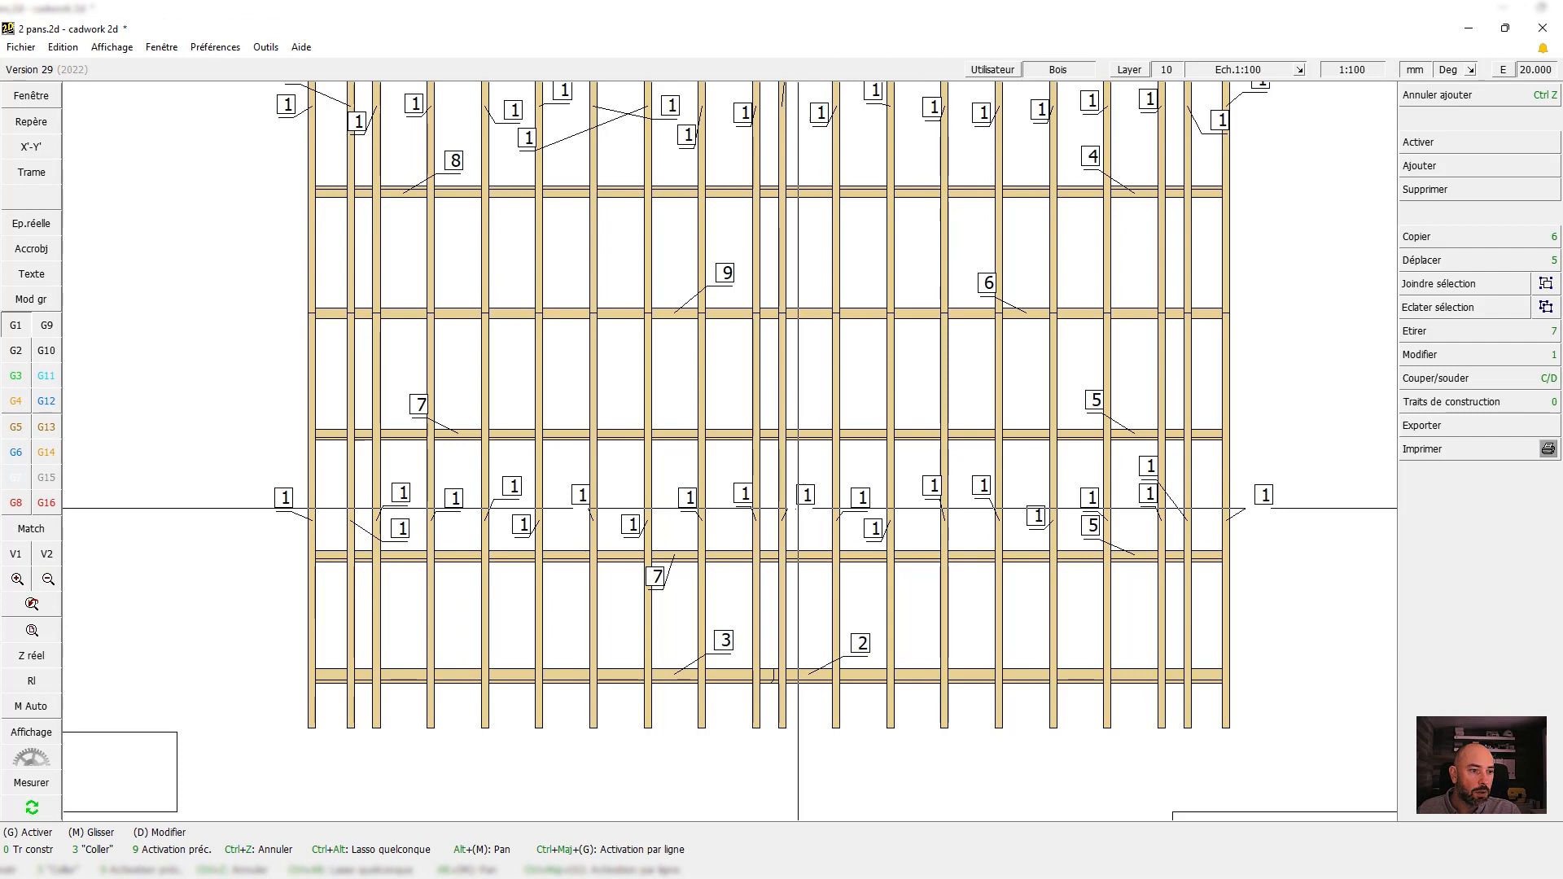
{"action": "scroll", "coordinate": [747, 477], "scroll_direction": "down", "scroll_amount": 2}
{"action": "scroll", "coordinate": [598, 305], "scroll_direction": "down", "scroll_amount": 2}
{"action": "scroll", "coordinate": [1031, 733], "scroll_direction": "up", "scroll_amount": 2}
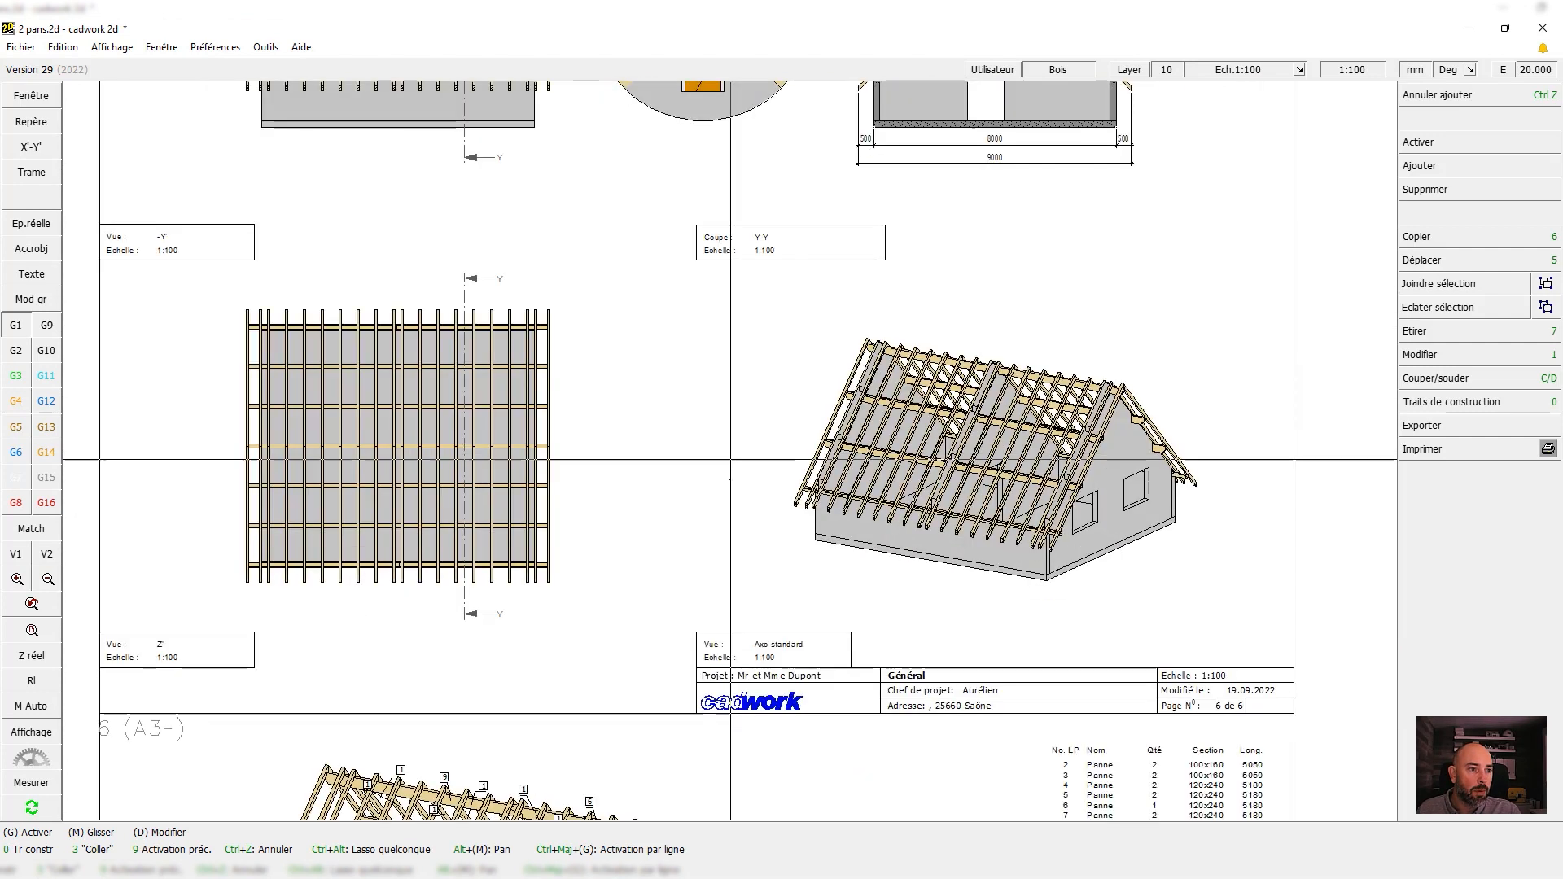
{"action": "scroll", "coordinate": [1028, 719], "scroll_direction": "up", "scroll_amount": 4}
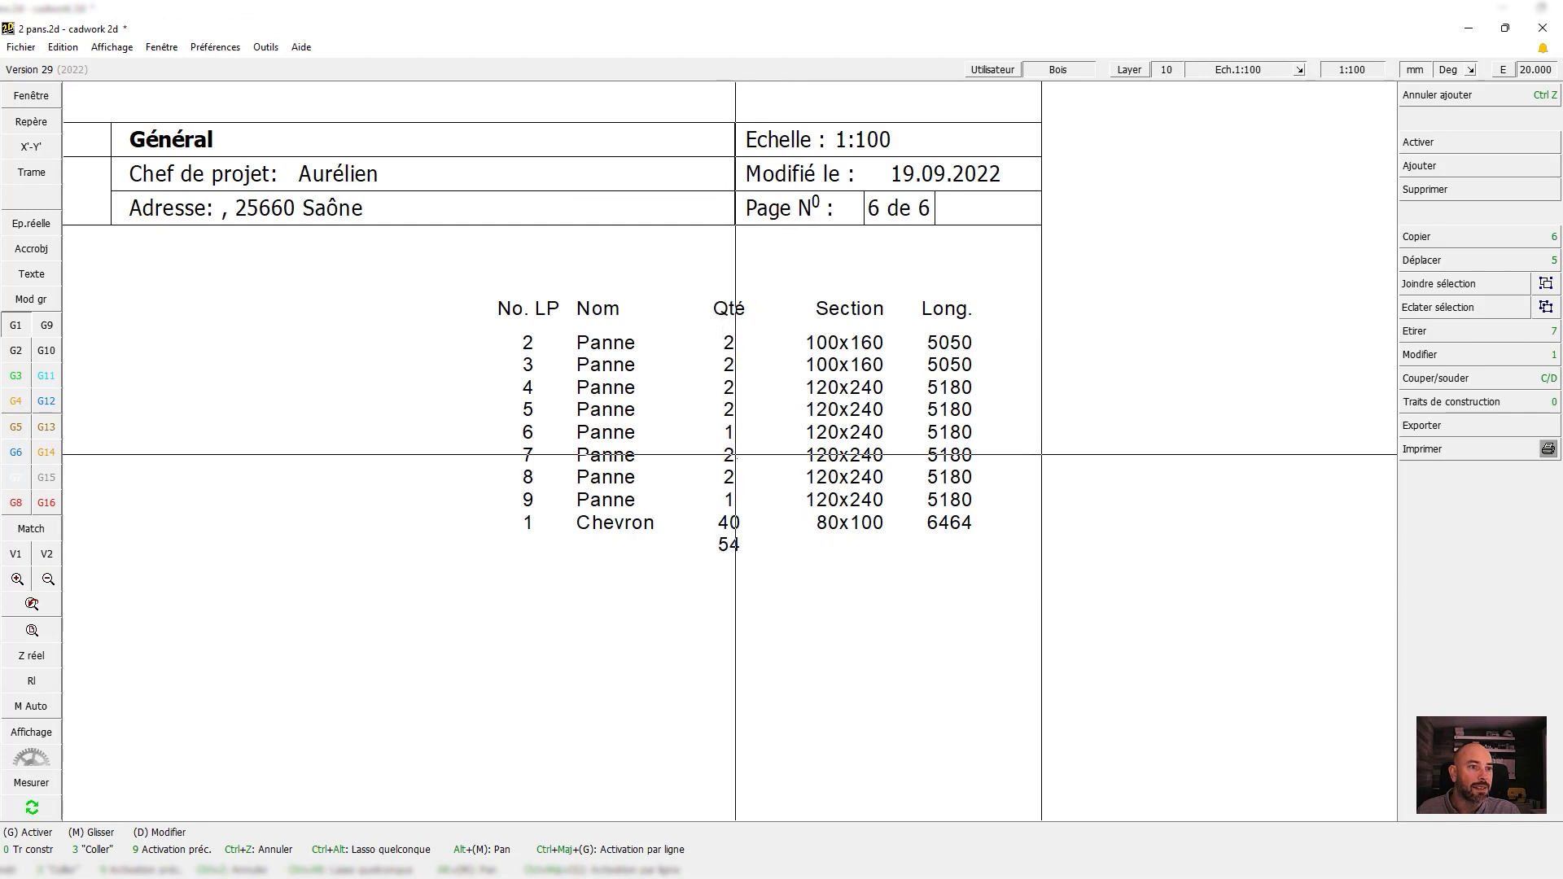
{"action": "scroll", "coordinate": [809, 510], "scroll_direction": "down", "scroll_amount": 4}
{"action": "scroll", "coordinate": [618, 536], "scroll_direction": "down", "scroll_amount": 2}
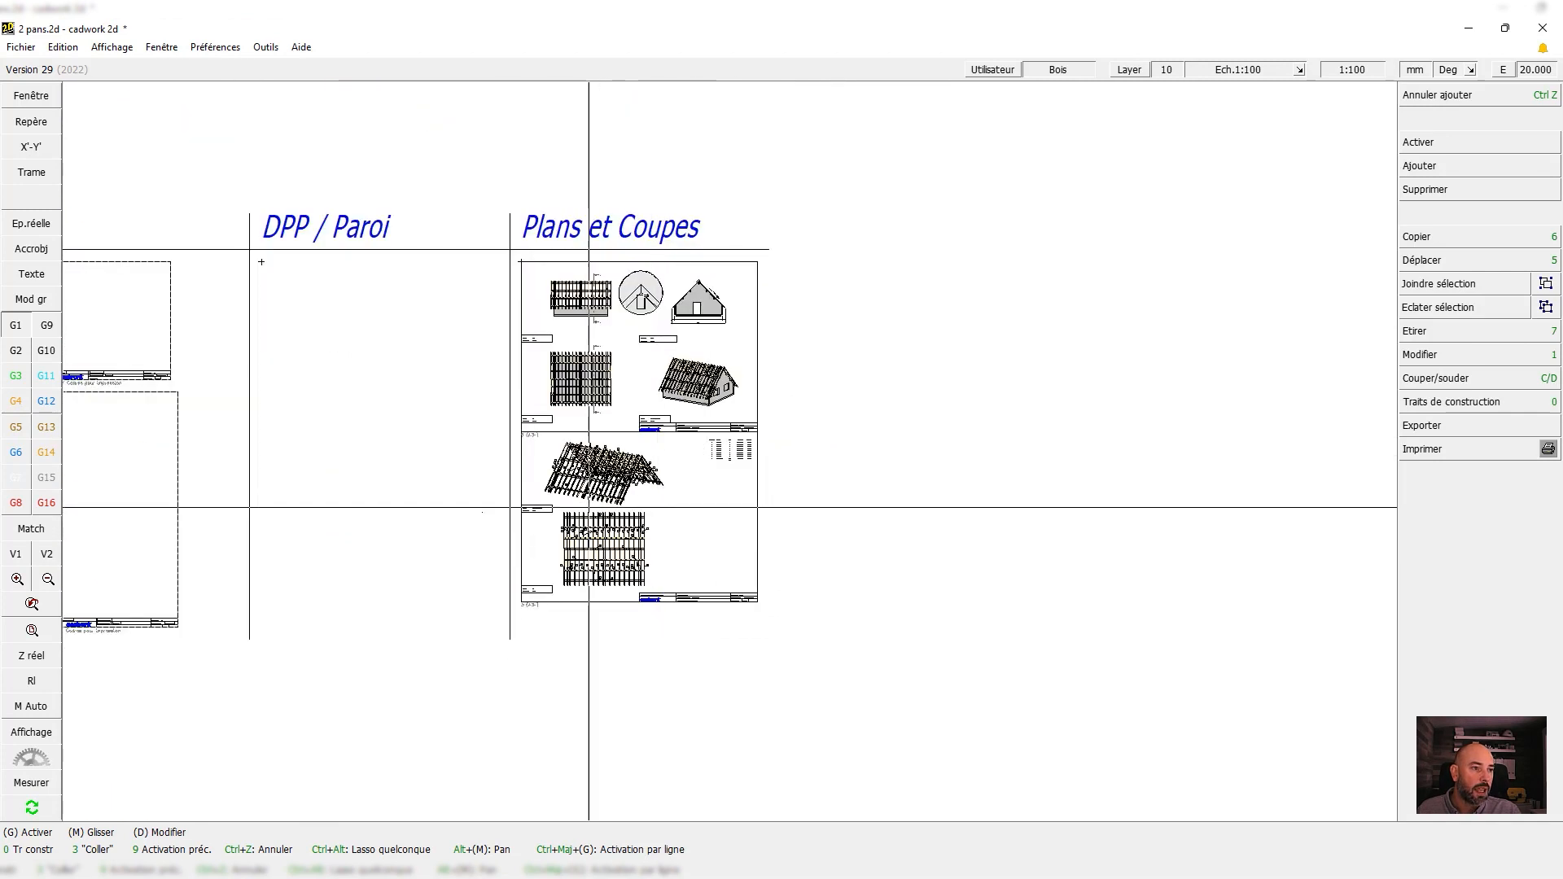
{"action": "scroll", "coordinate": [845, 595], "scroll_direction": "up", "scroll_amount": 2}
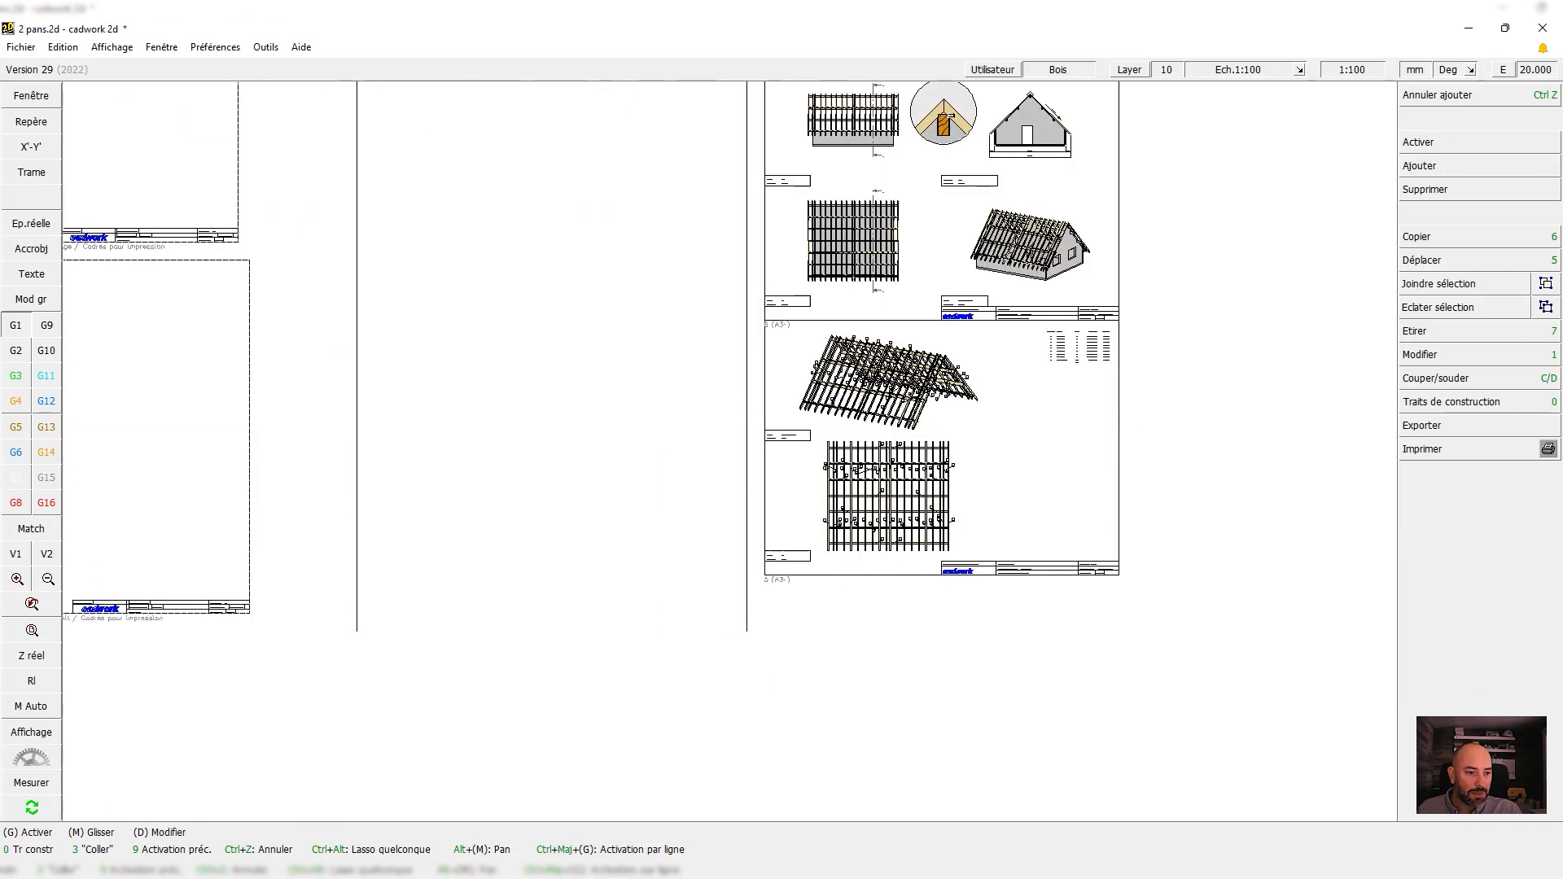
Switch back to cadwork 3D, activate all the timber bars, and run the piece-by-piece Fiche de taille export on them
{"action": "key", "text": "alt+Tab"}
{"action": "middle_click", "coordinate": [853, 696]}
{"action": "left_click", "coordinate": [766, 661]}
{"action": "key", "text": "ctrl+a"}
{"action": "key", "text": "a"}
{"action": "left_click", "coordinate": [1416, 440]}
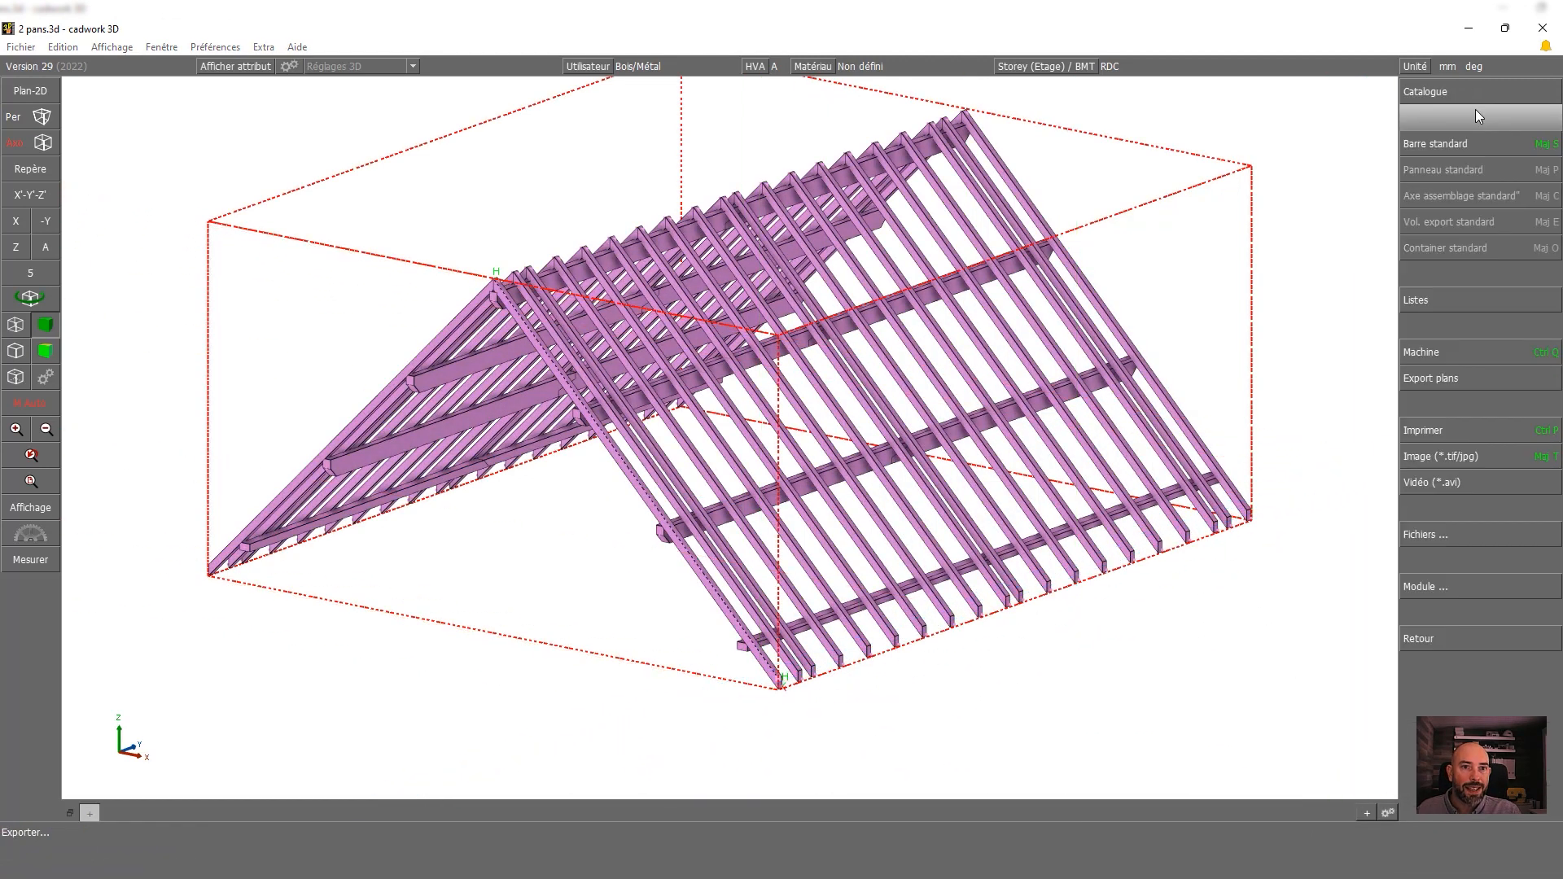
{"action": "left_click", "coordinate": [1437, 352]}
{"action": "left_click", "coordinate": [1480, 90]}
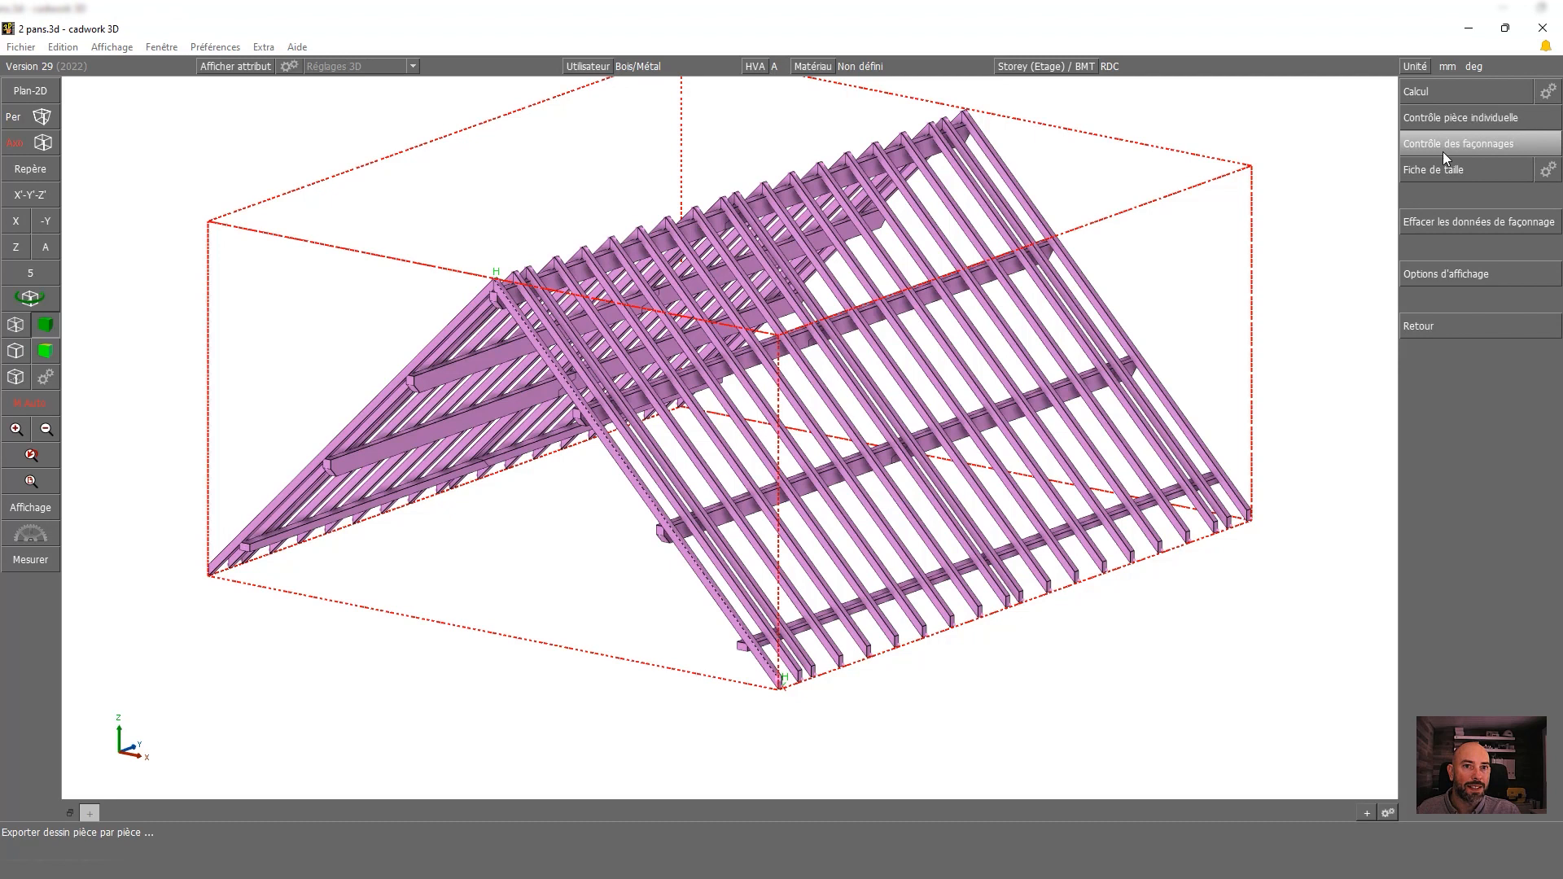
{"action": "left_click", "coordinate": [1444, 173]}
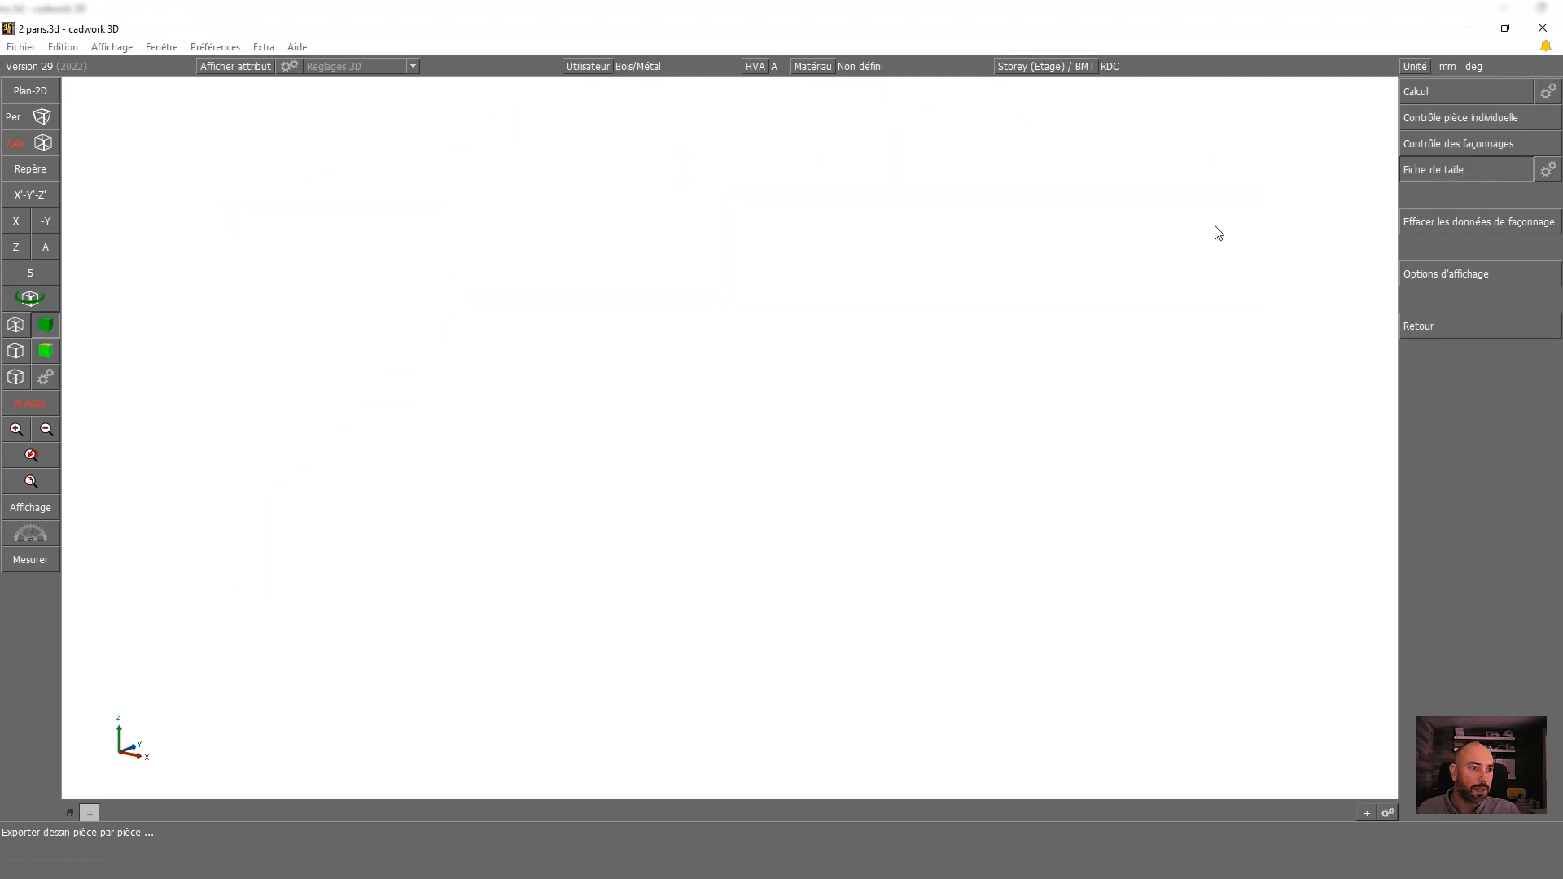
Confirm the cutting-sheet export and place the sheets in cadwork 2D at the starting mark of the DPP / Paroi column
{"action": "key", "text": "Return"}
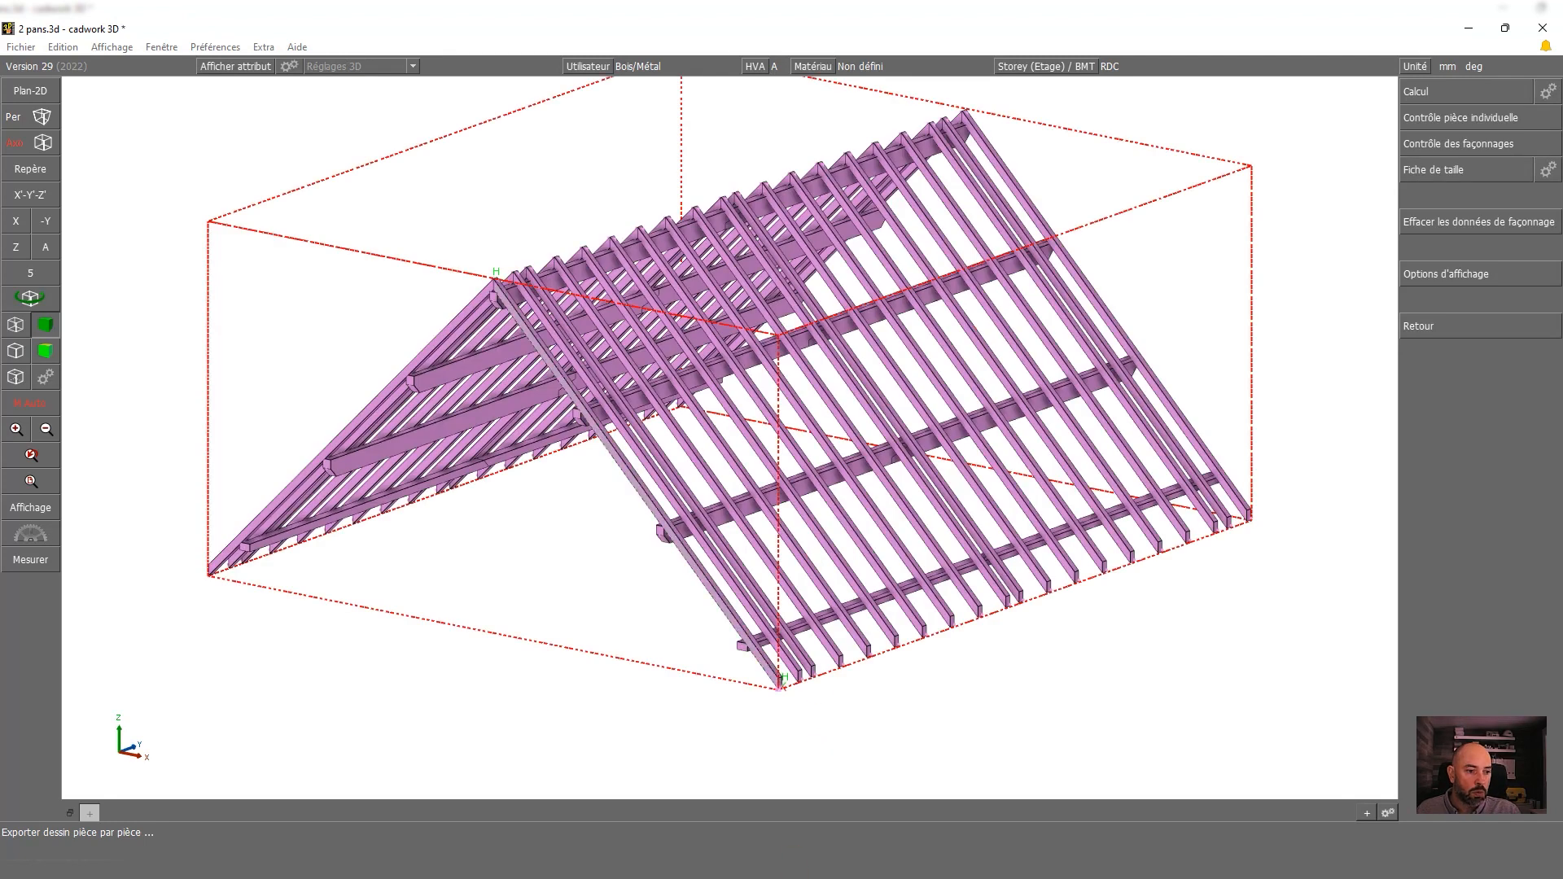
{"action": "key", "text": "Return"}
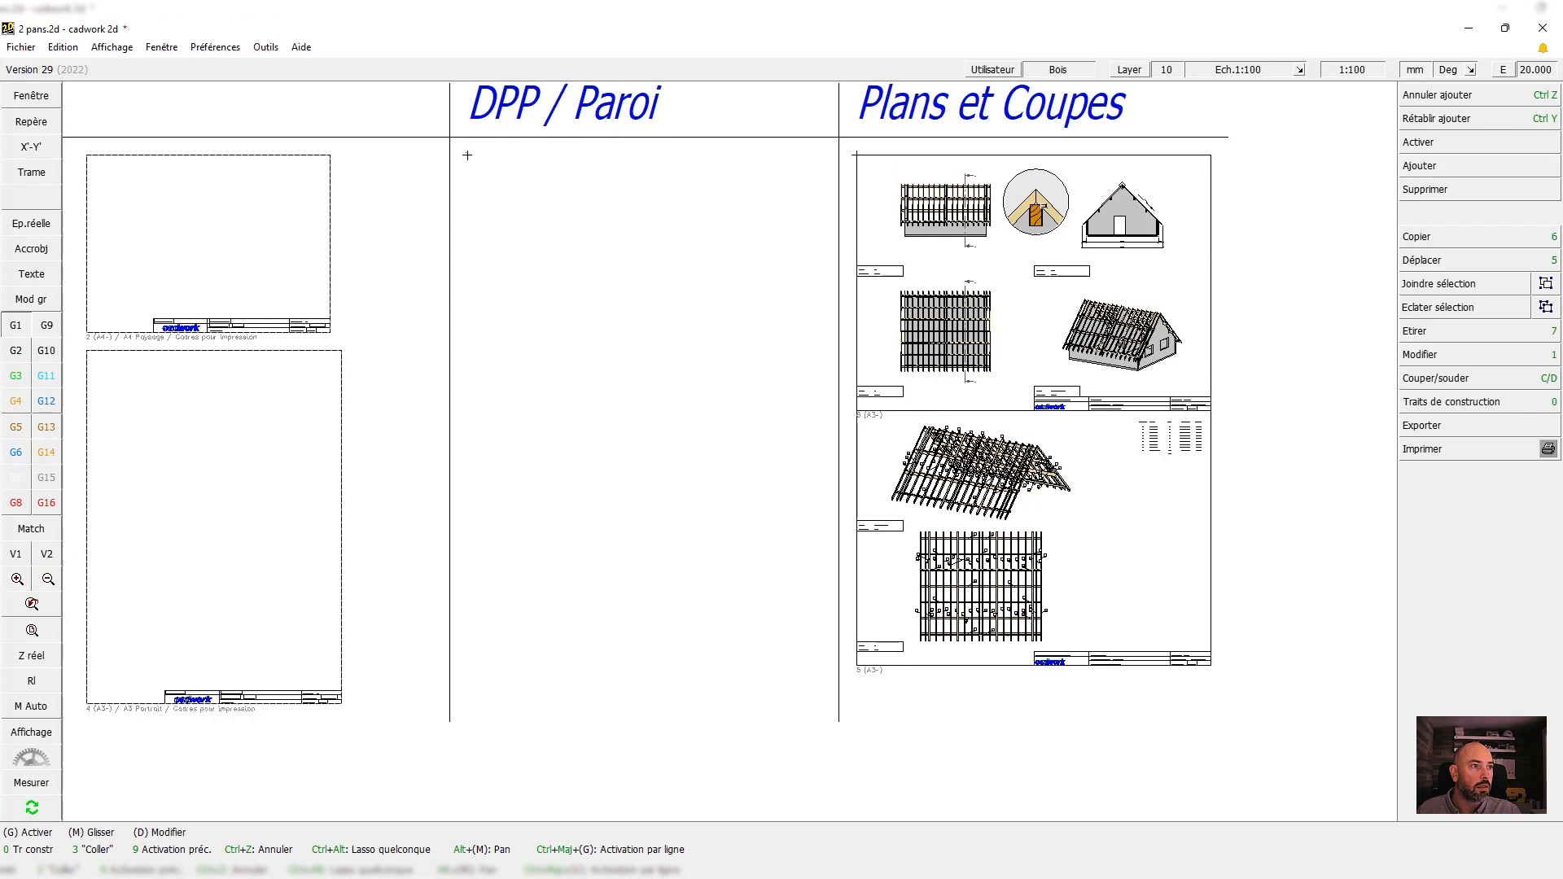
{"action": "left_click", "coordinate": [467, 155]}
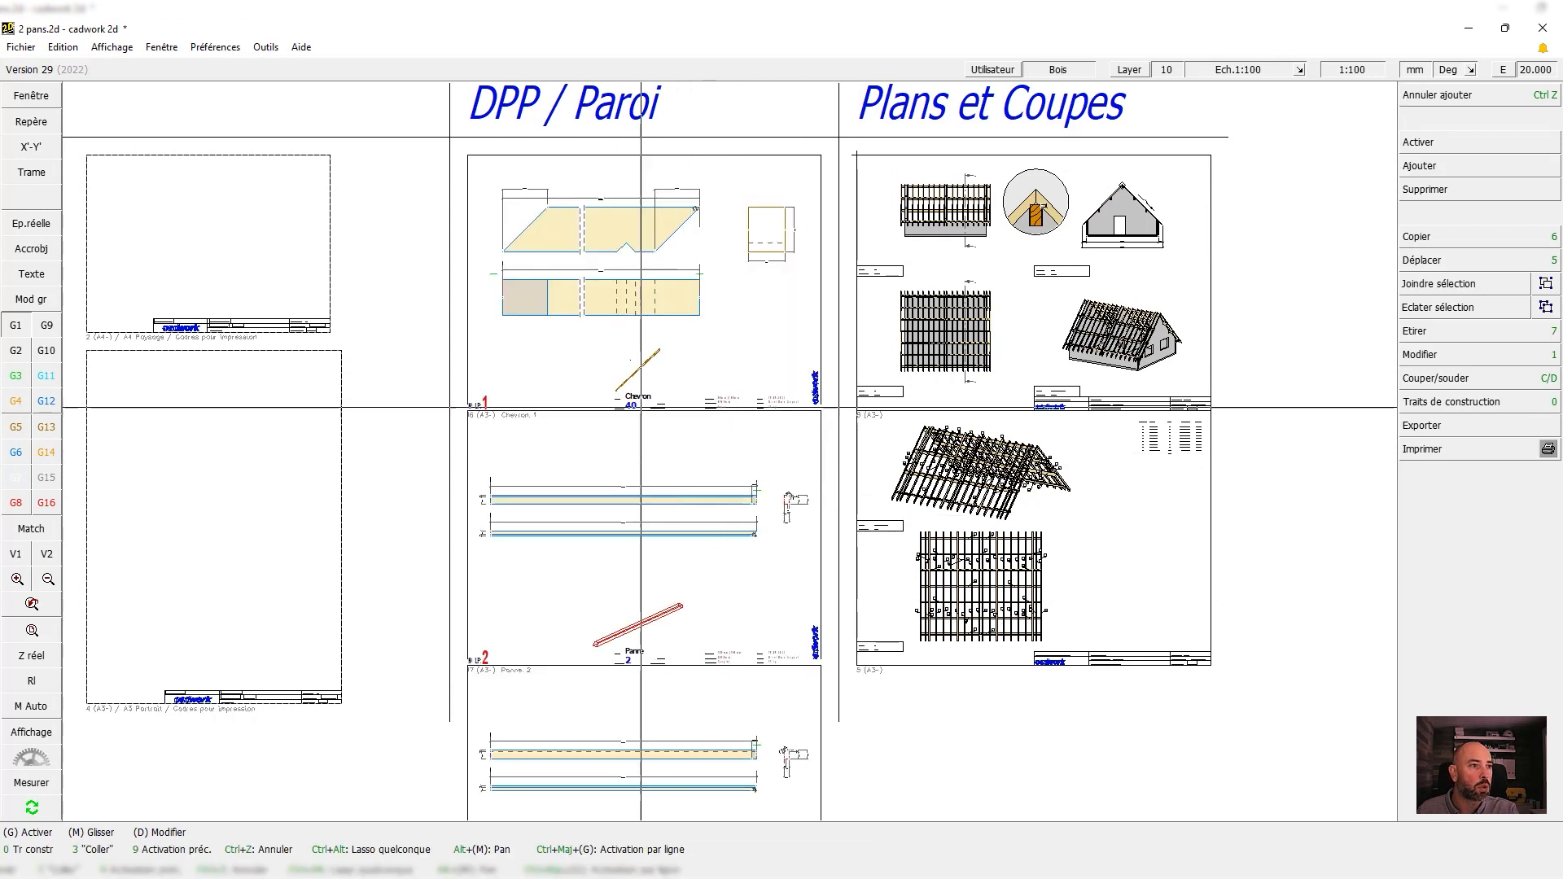
Examine the individual cutting sheets, checking the Chevron 1 title block and the dimensioned cuts at both ends of Panne 4
{"action": "scroll", "coordinate": [639, 313], "scroll_direction": "up", "scroll_amount": 2}
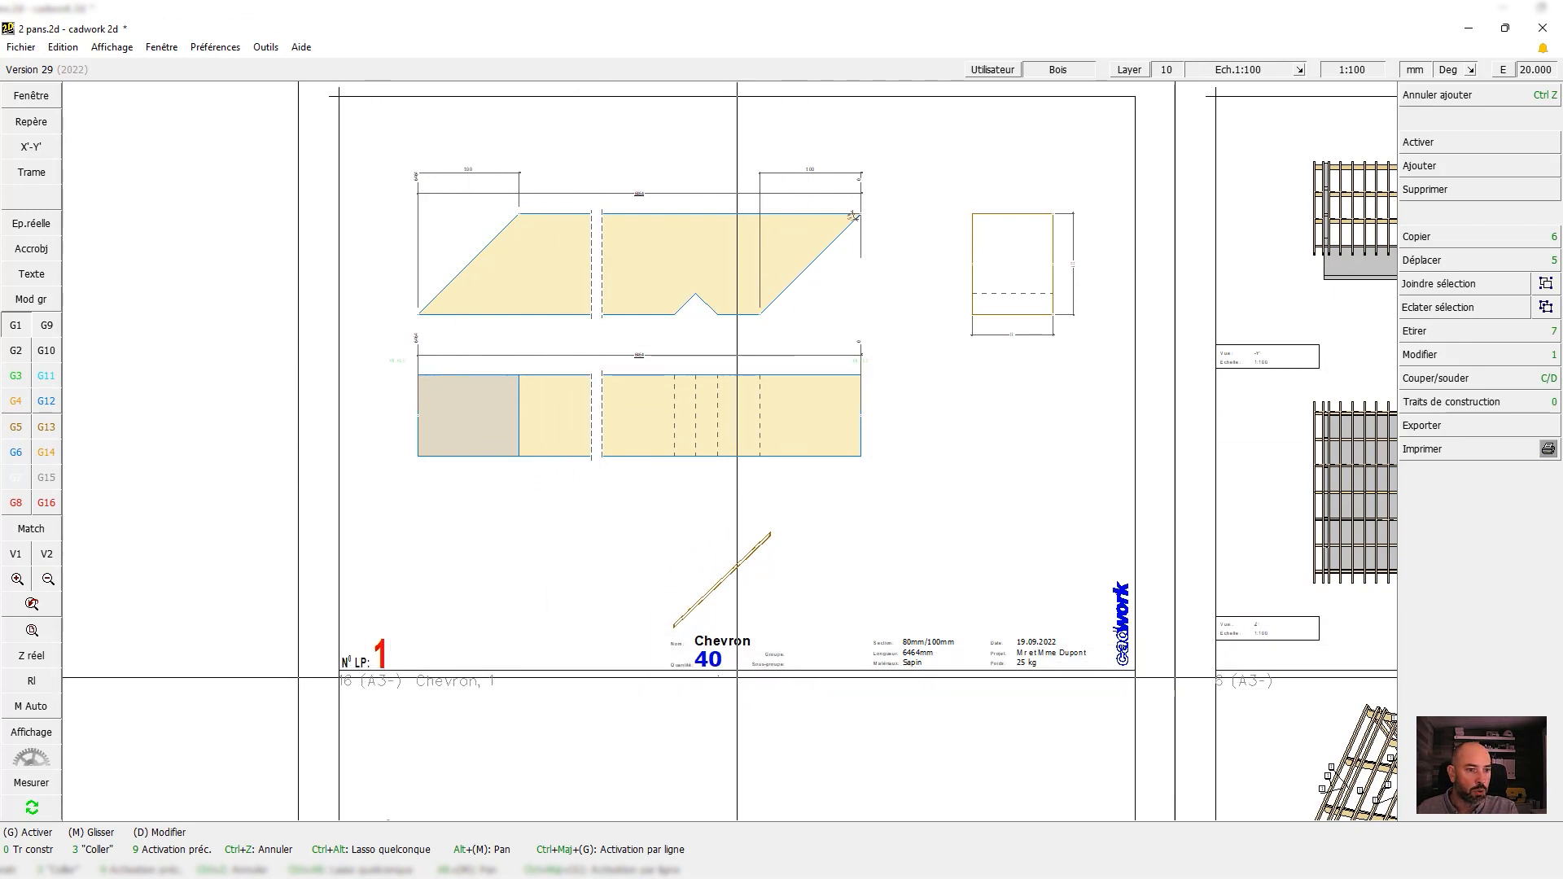
{"action": "scroll", "coordinate": [1152, 806], "scroll_direction": "up", "scroll_amount": 2}
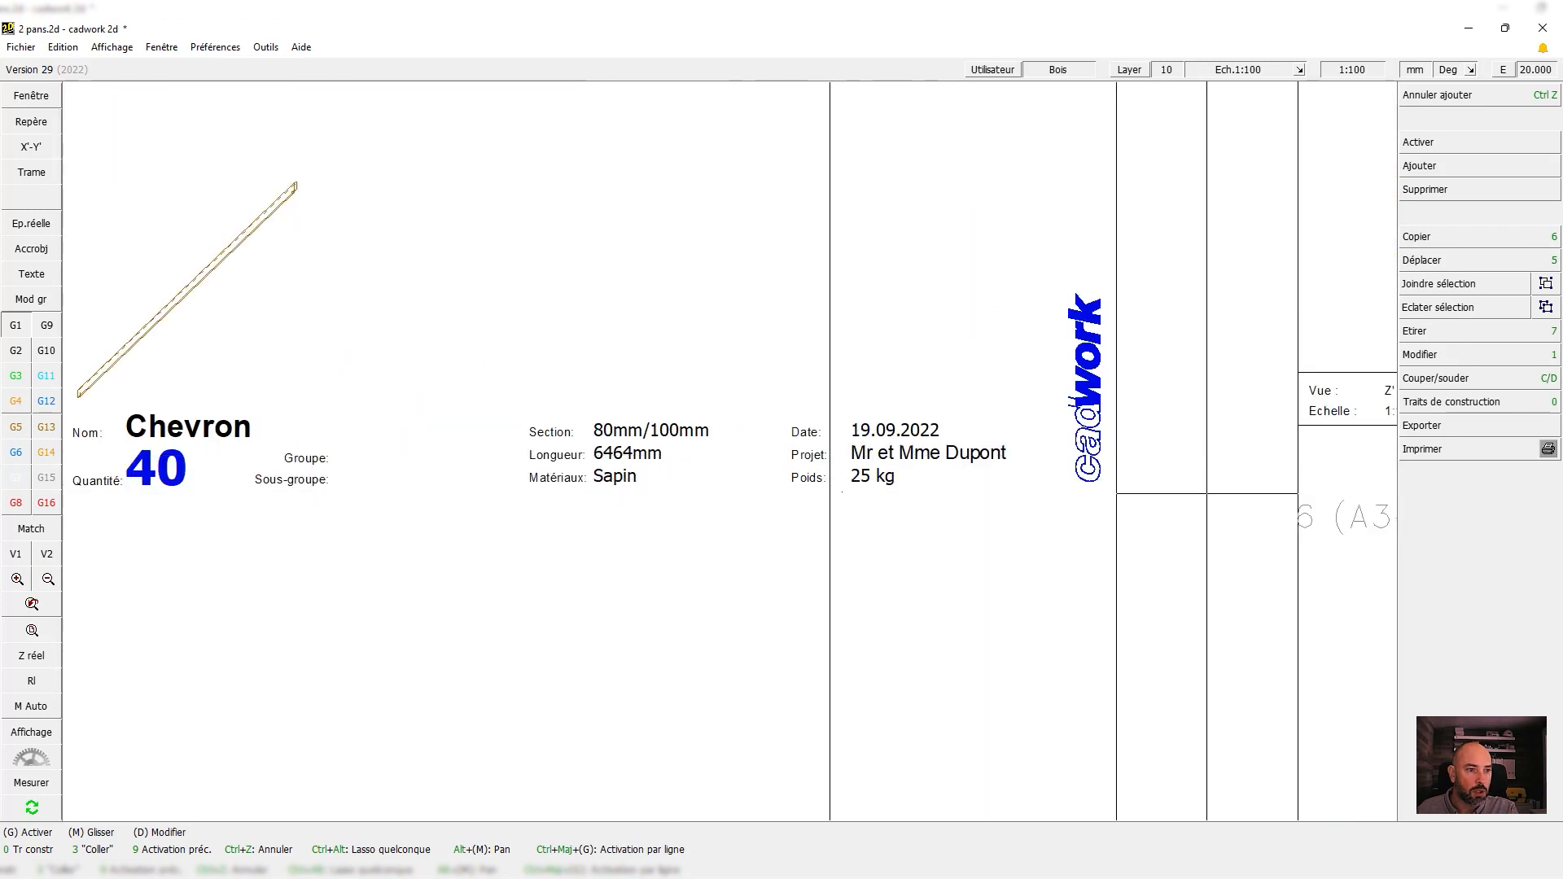
{"action": "scroll", "coordinate": [739, 464], "scroll_direction": "down", "scroll_amount": 4}
{"action": "scroll", "coordinate": [742, 463], "scroll_direction": "down", "scroll_amount": 4, "text": "shift"}
{"action": "scroll", "coordinate": [653, 546], "scroll_direction": "up", "scroll_amount": 3}
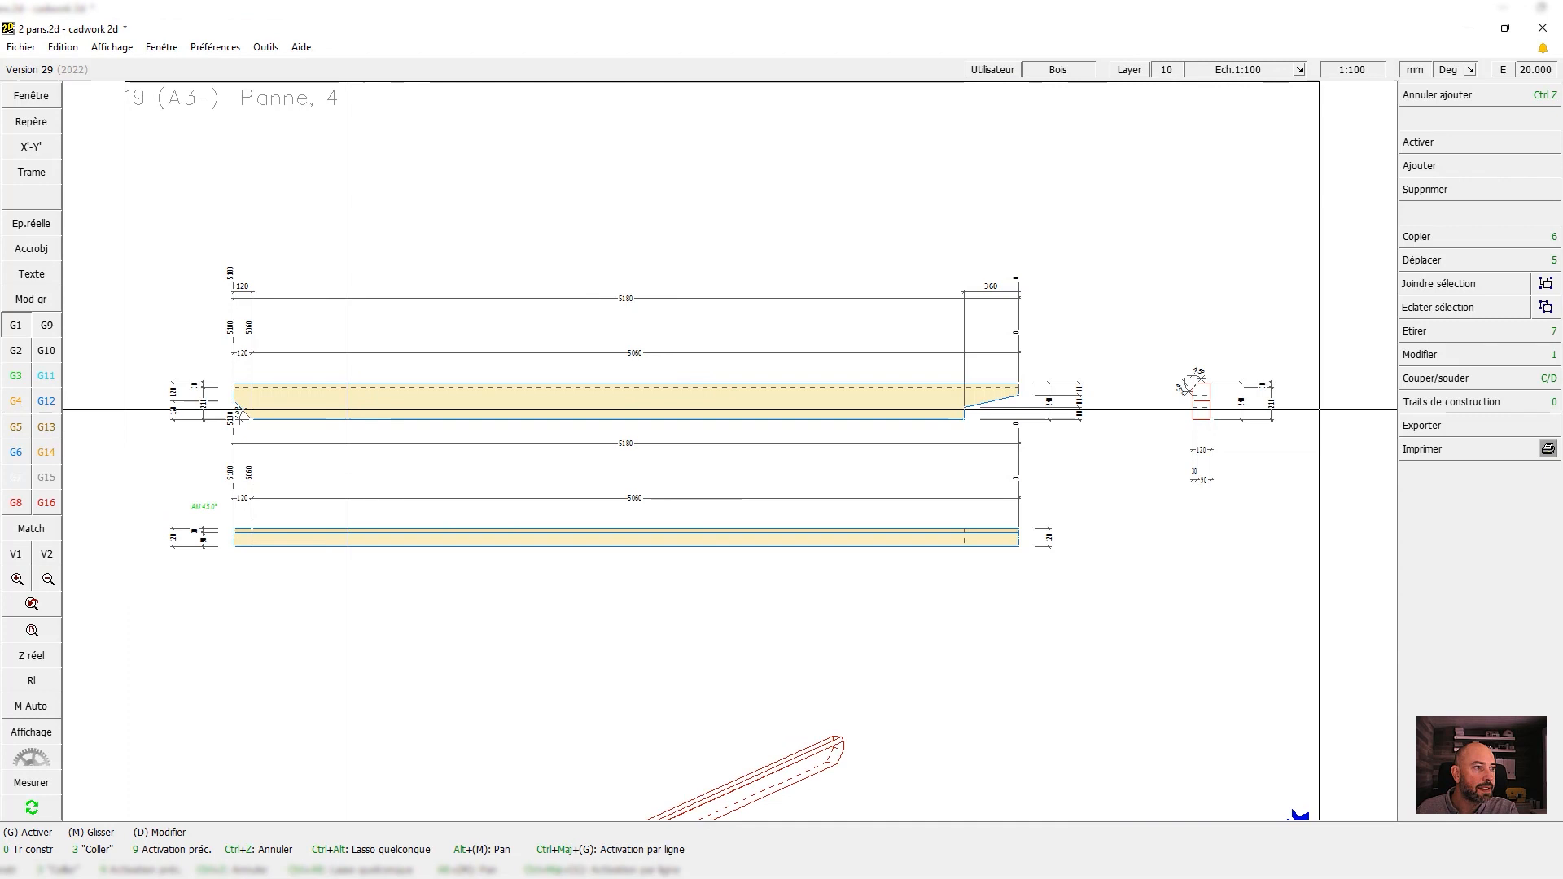
{"action": "scroll", "coordinate": [232, 414], "scroll_direction": "up", "scroll_amount": 3}
{"action": "scroll", "coordinate": [735, 426], "scroll_direction": "down", "scroll_amount": 3}
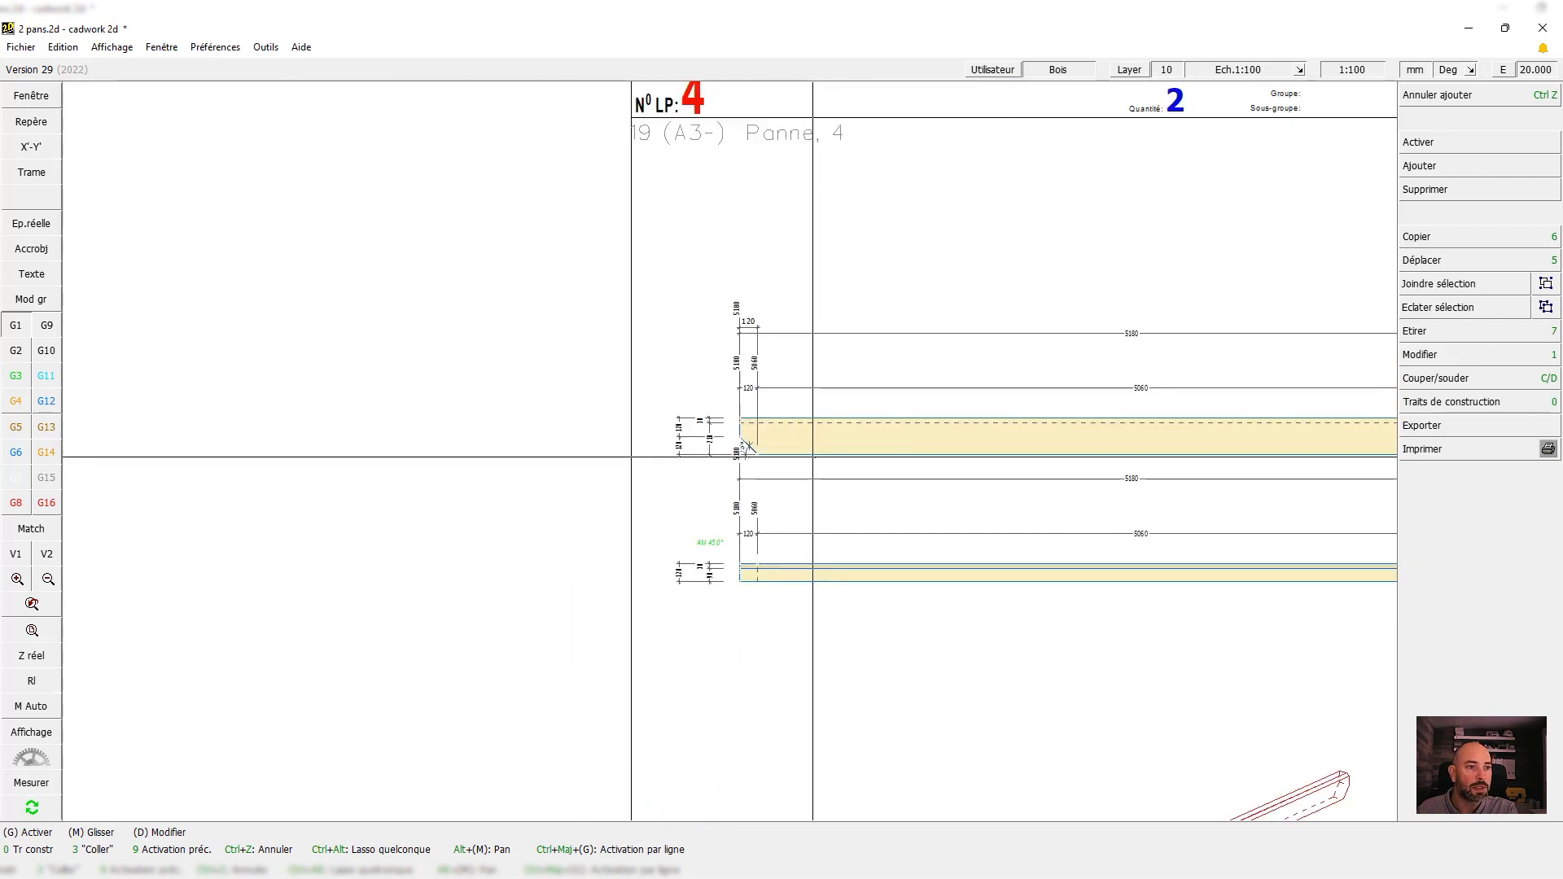
{"action": "scroll", "coordinate": [729, 446], "scroll_direction": "up", "scroll_amount": 5}
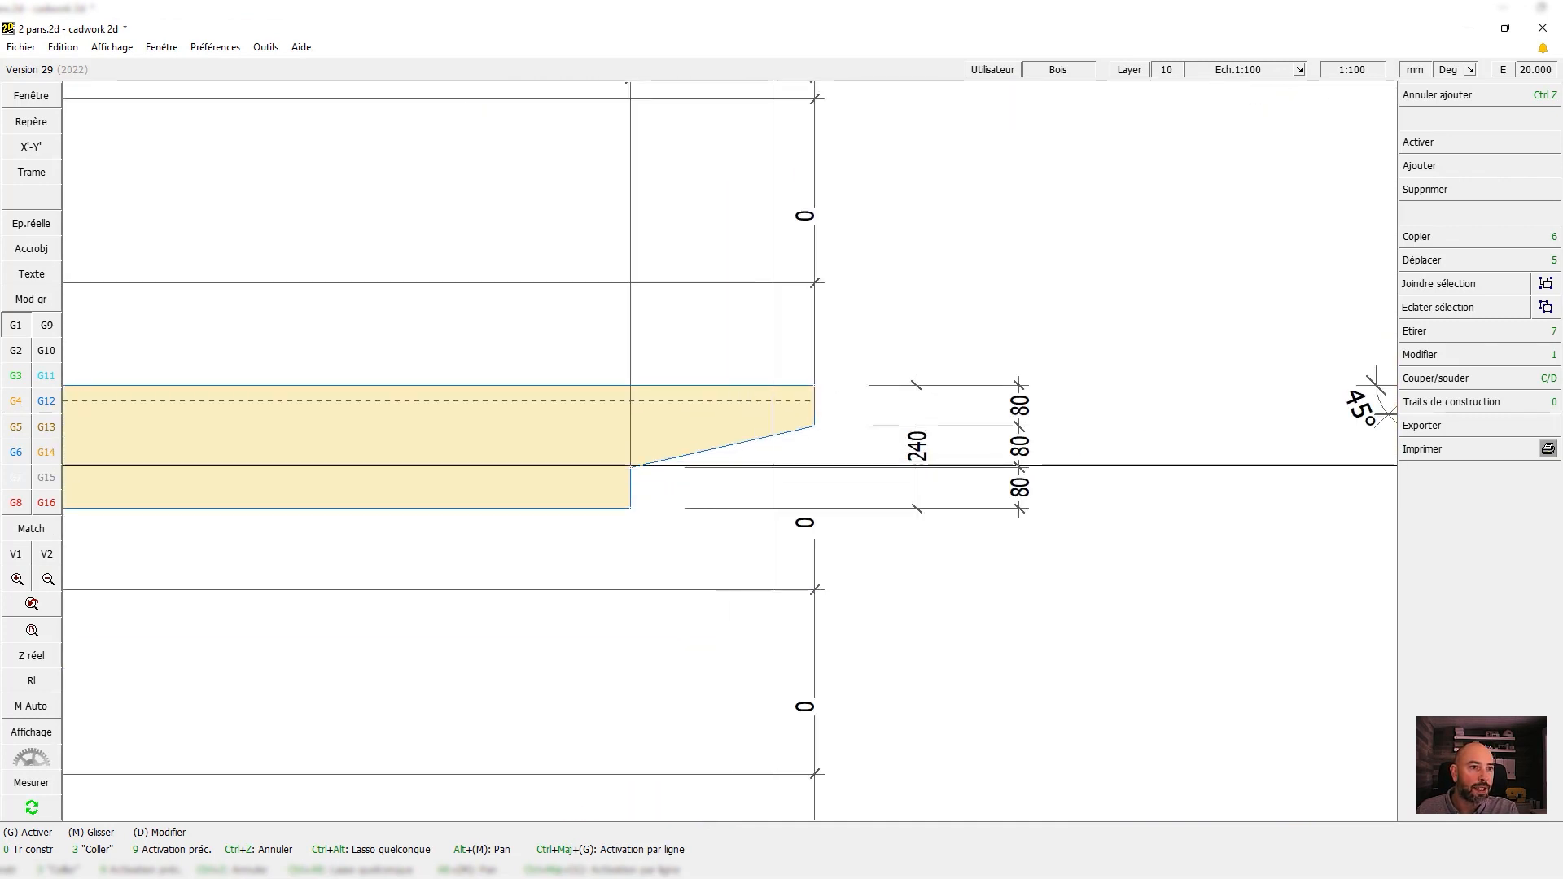
{"action": "scroll", "coordinate": [728, 446], "scroll_direction": "down", "scroll_amount": 3}
{"action": "scroll", "coordinate": [907, 425], "scroll_direction": "down", "scroll_amount": 3}
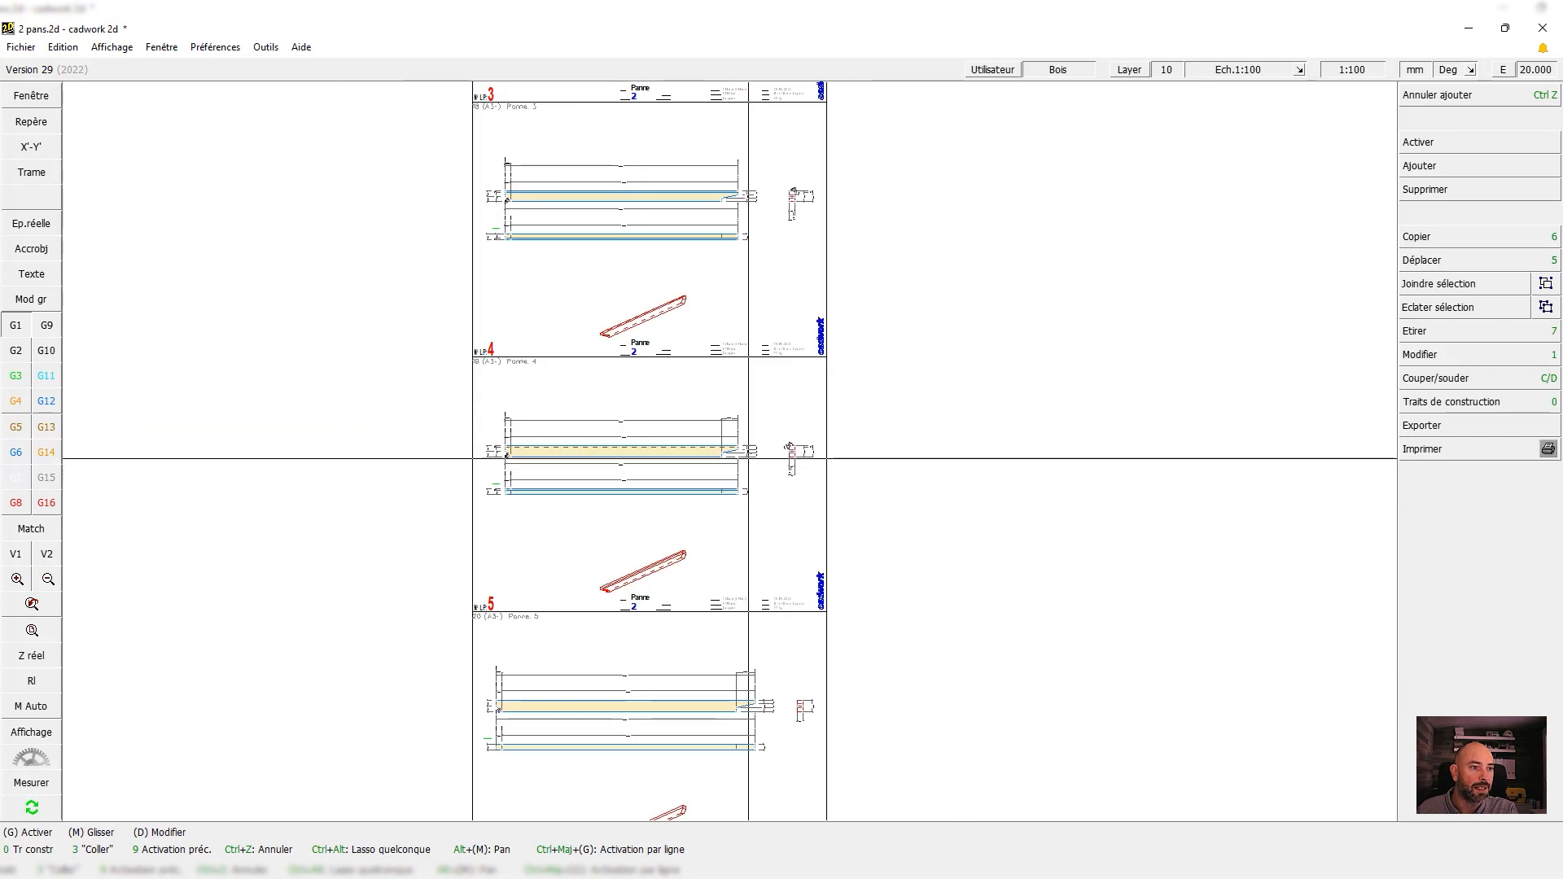
{"action": "scroll", "coordinate": [821, 392], "scroll_direction": "down", "scroll_amount": 4}
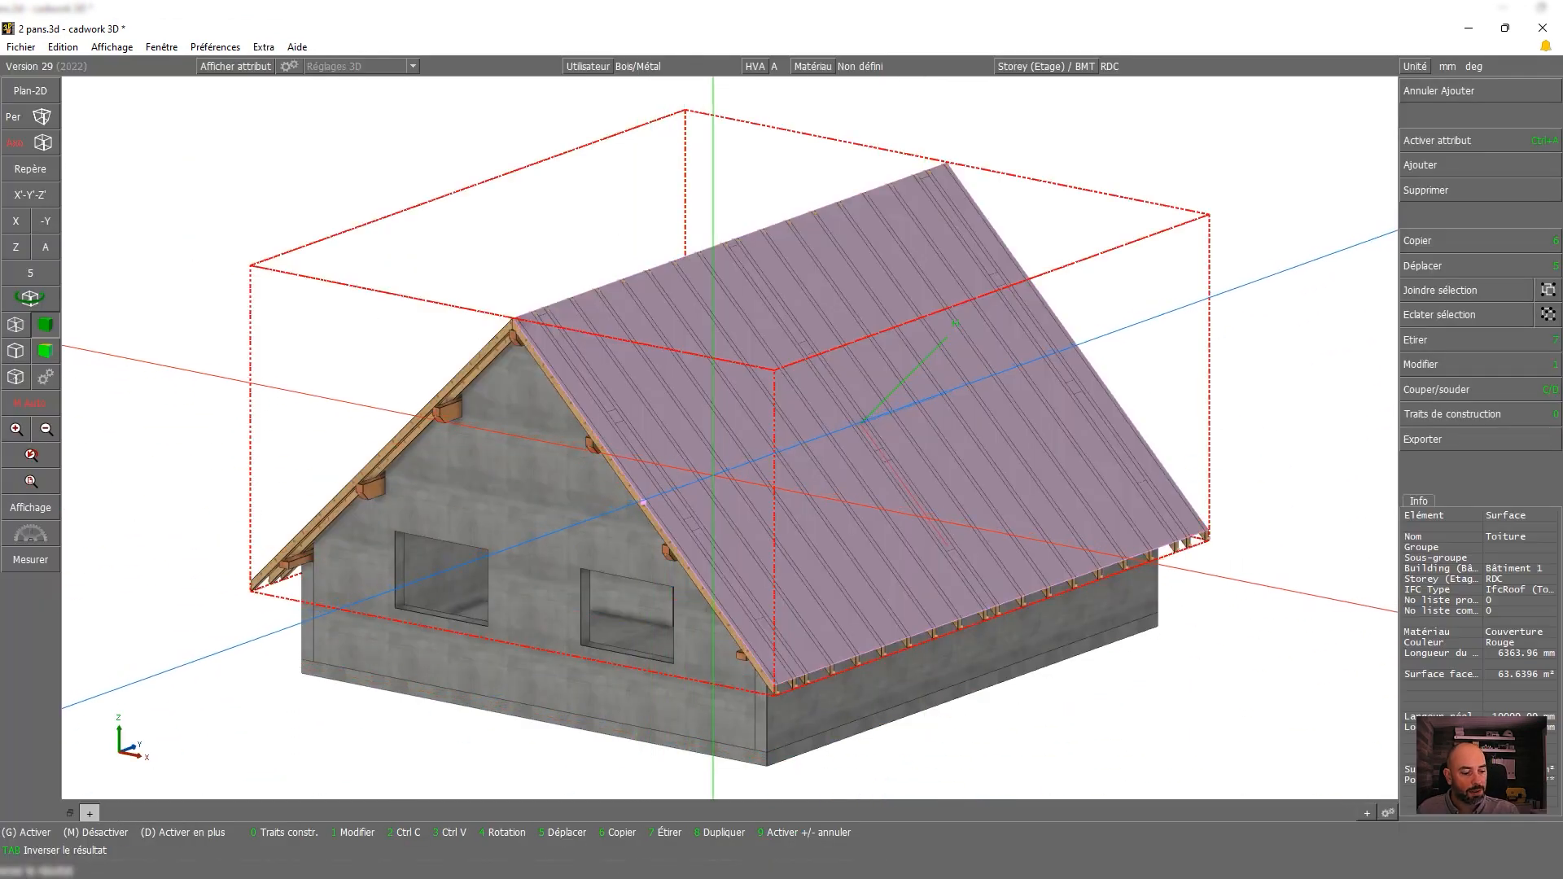
Hide the roof covering surfaces in cadwork 3D and export the model as WebViewer file 2 pans.html, replacing the existing file
{"action": "key", "text": "i"}
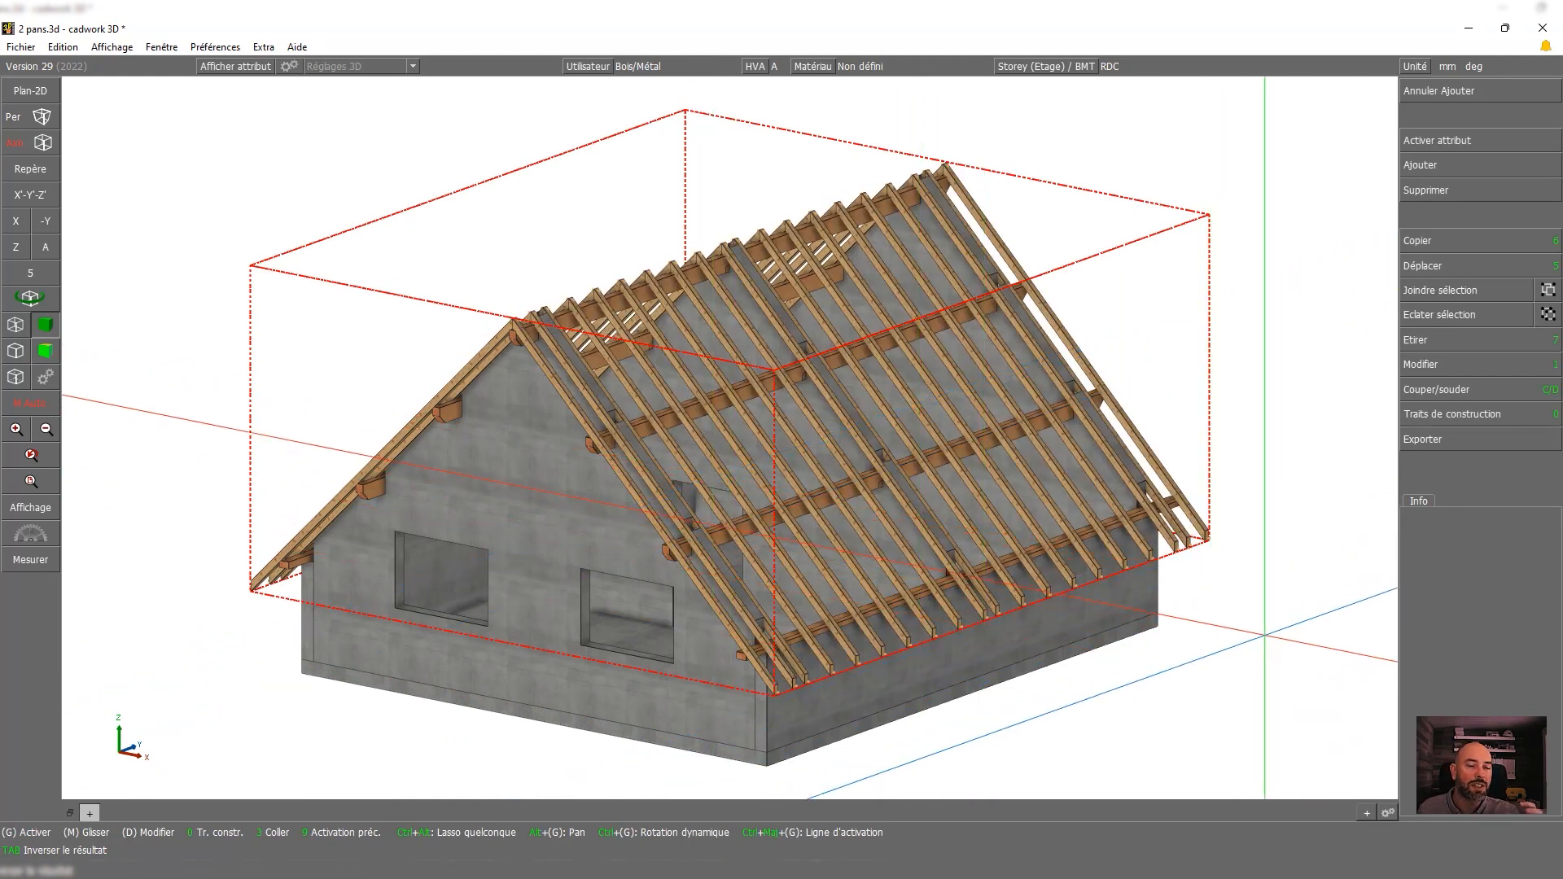
{"action": "left_click", "coordinate": [1431, 439]}
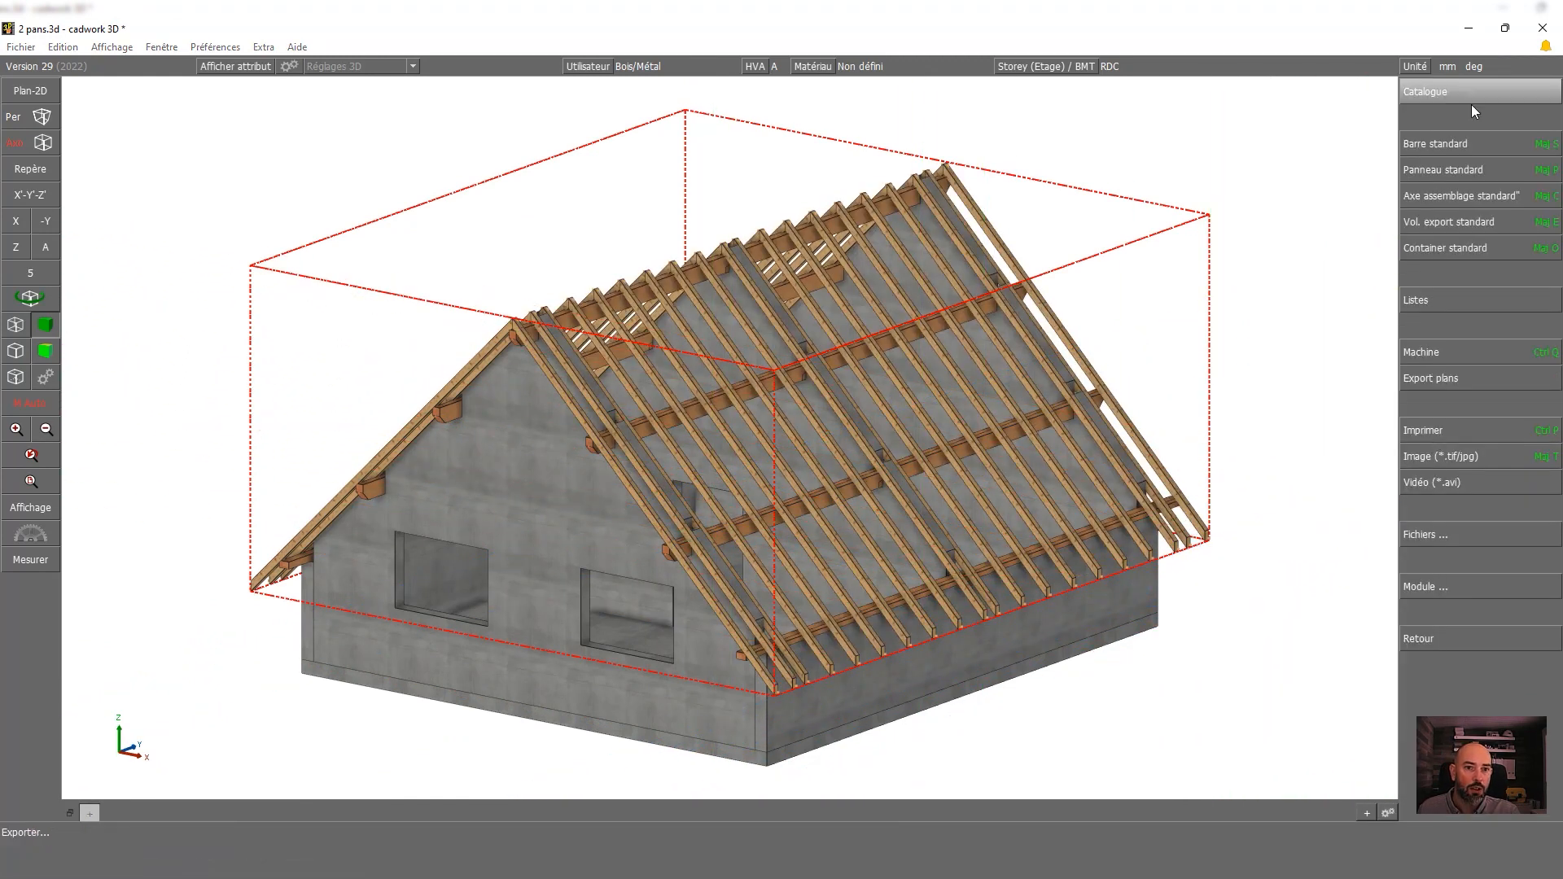
{"action": "left_click", "coordinate": [1448, 533]}
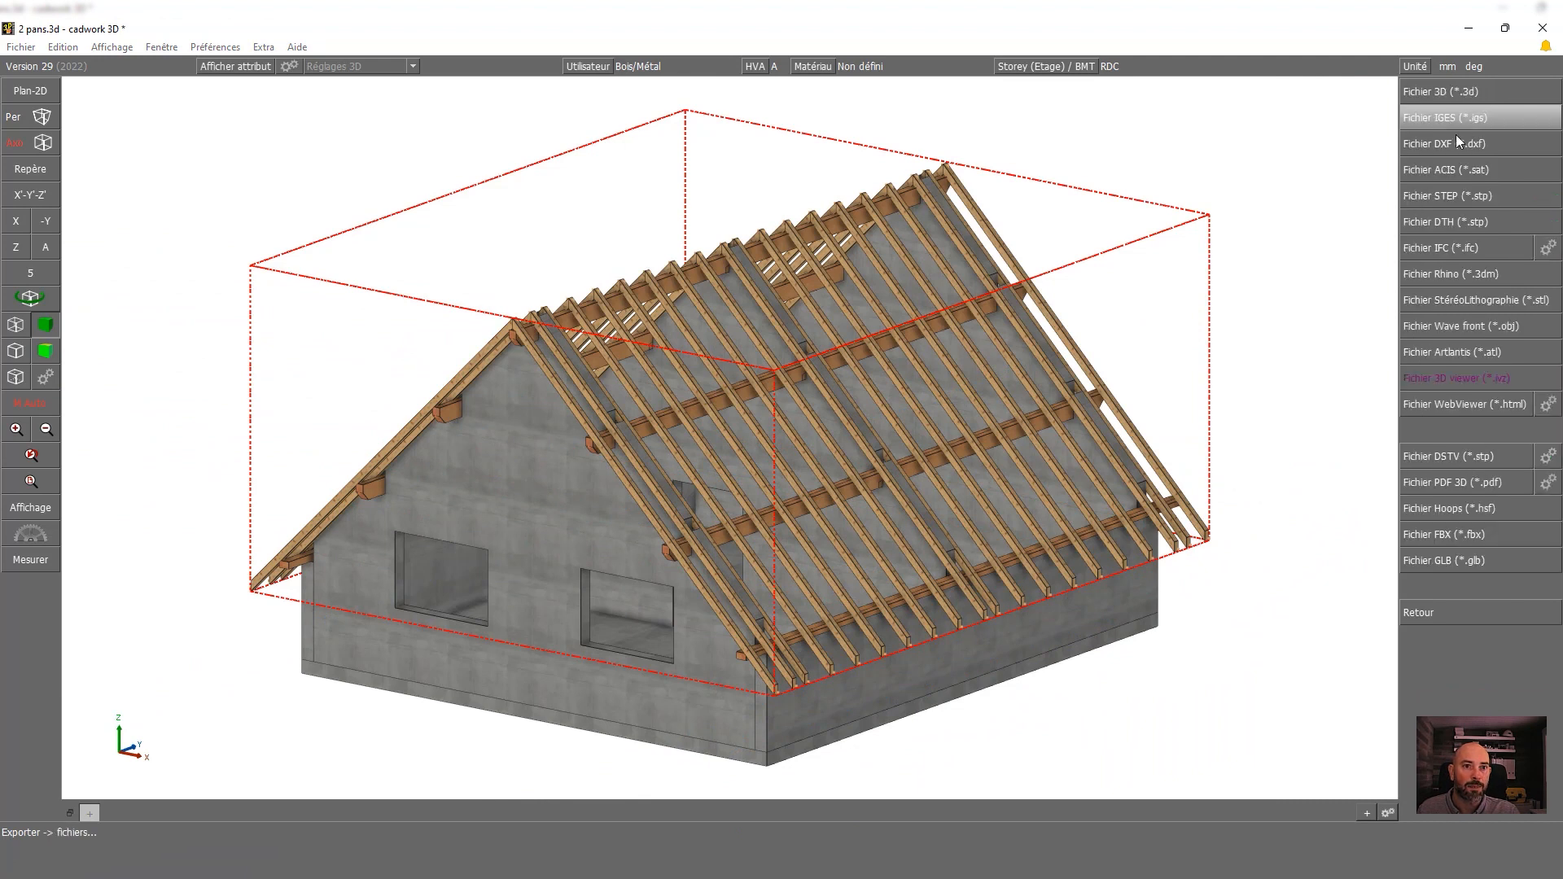
{"action": "left_click", "coordinate": [1440, 405]}
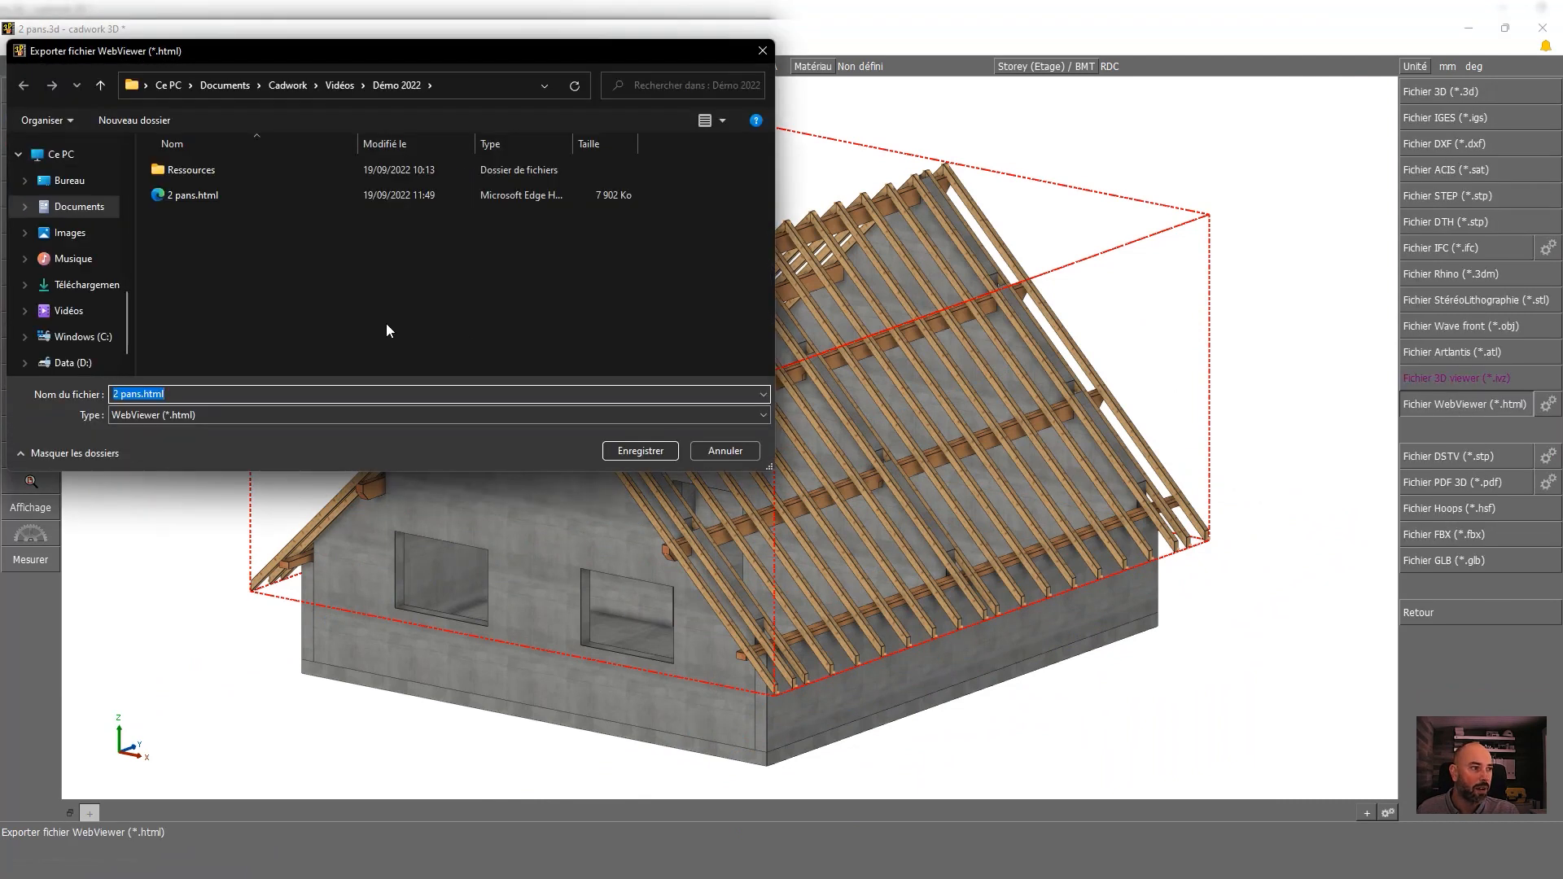
{"action": "left_click", "coordinate": [640, 450]}
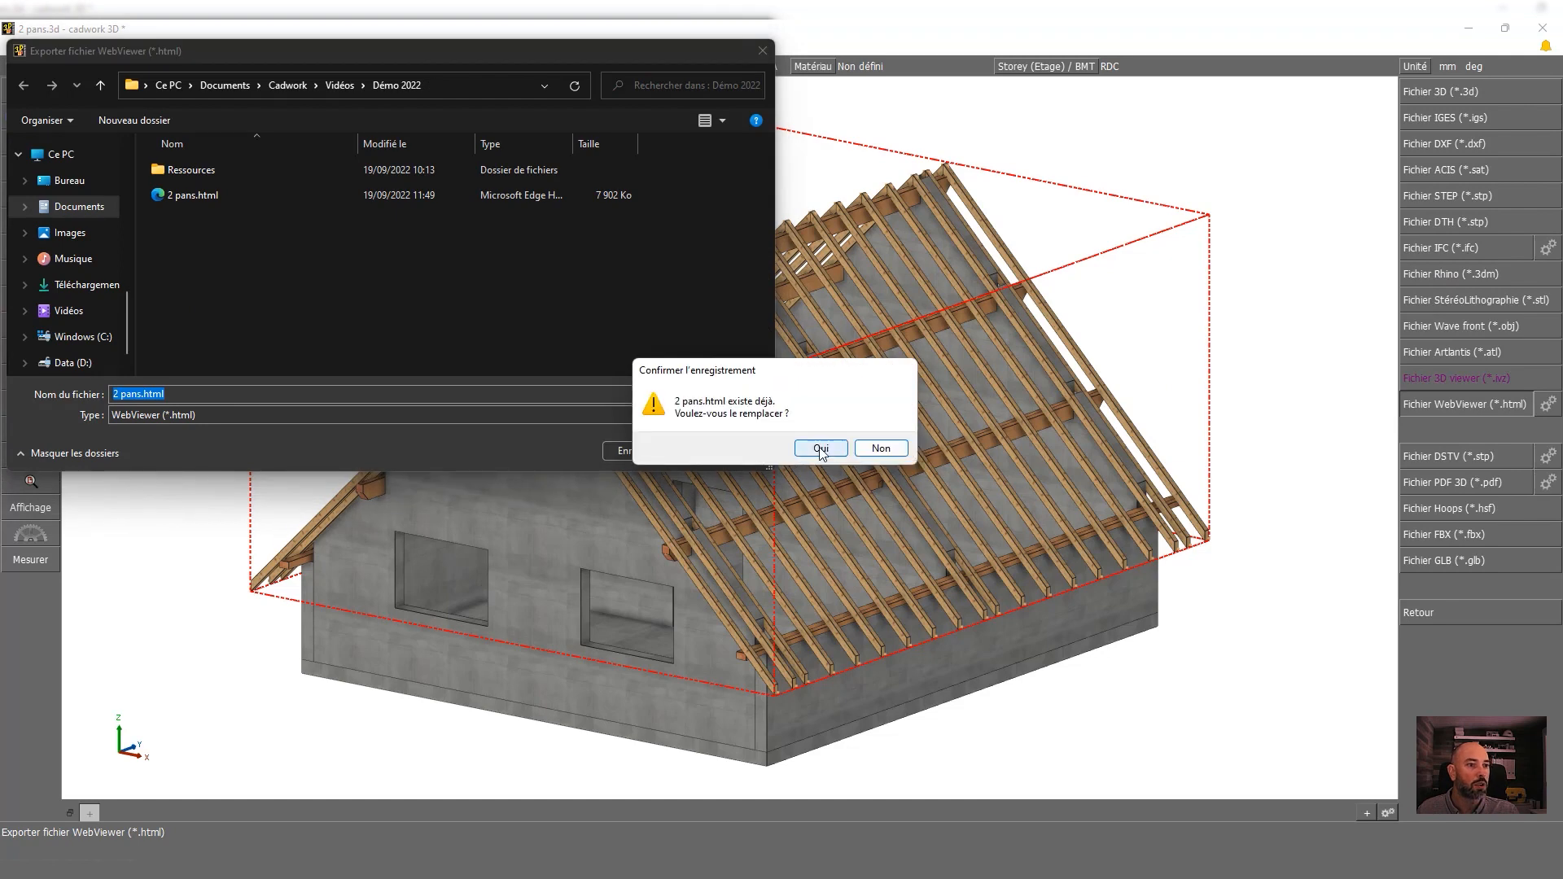
{"action": "left_click", "coordinate": [817, 447]}
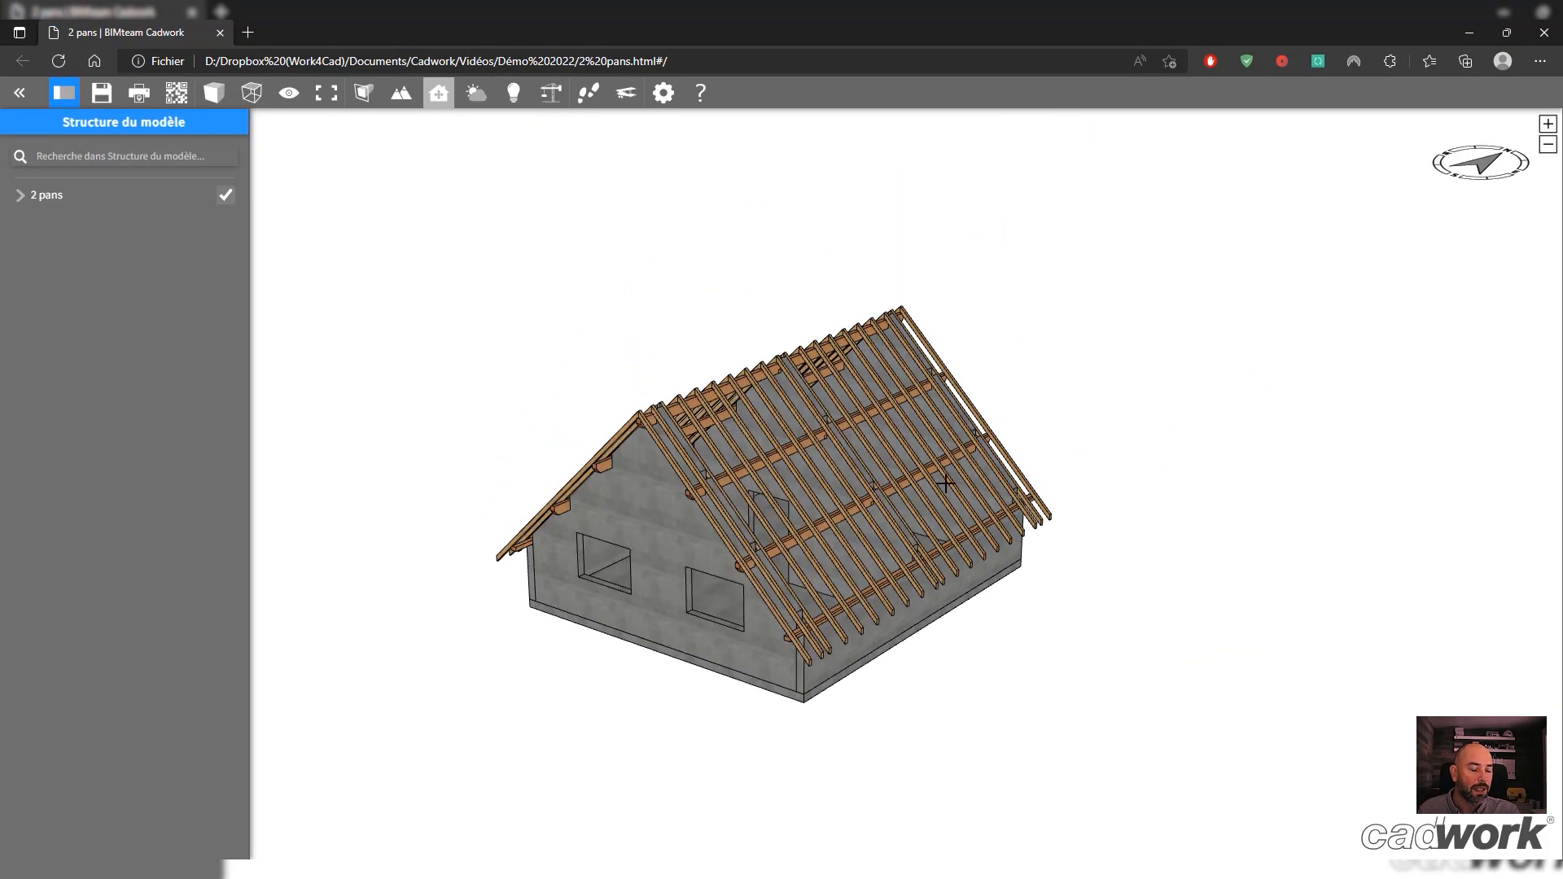
View the exported house model from several angles and close up in the browser's WebViewer
{"action": "left_click_drag", "start_coordinate": [1260, 352], "coordinate": [645, 661]}
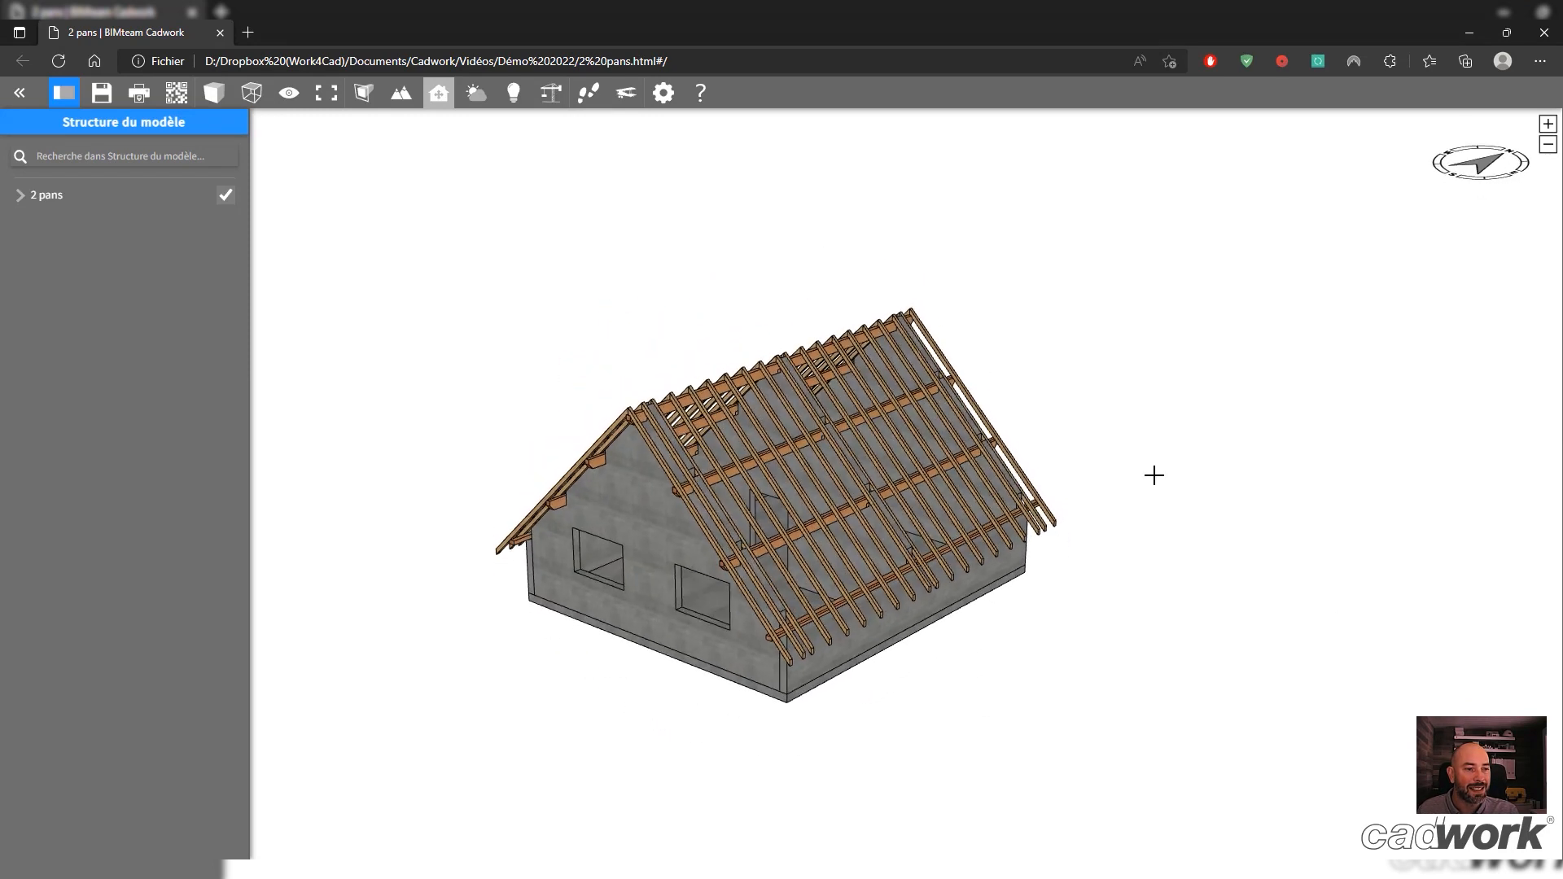
{"action": "scroll", "coordinate": [717, 545], "scroll_direction": "up", "scroll_amount": 4}
{"action": "mouse_move", "coordinate": [687, 534]}
{"action": "left_mouse_down"}
{"action": "mouse_move", "coordinate": [418, 464]}
{"action": "mouse_move", "coordinate": [621, 370]}
{"action": "mouse_move", "coordinate": [973, 587]}
{"action": "mouse_move", "coordinate": [1249, 680]}
{"action": "mouse_move", "coordinate": [915, 502]}
{"action": "mouse_move", "coordinate": [789, 474]}
{"action": "mouse_move", "coordinate": [695, 541]}
{"action": "left_mouse_up"}
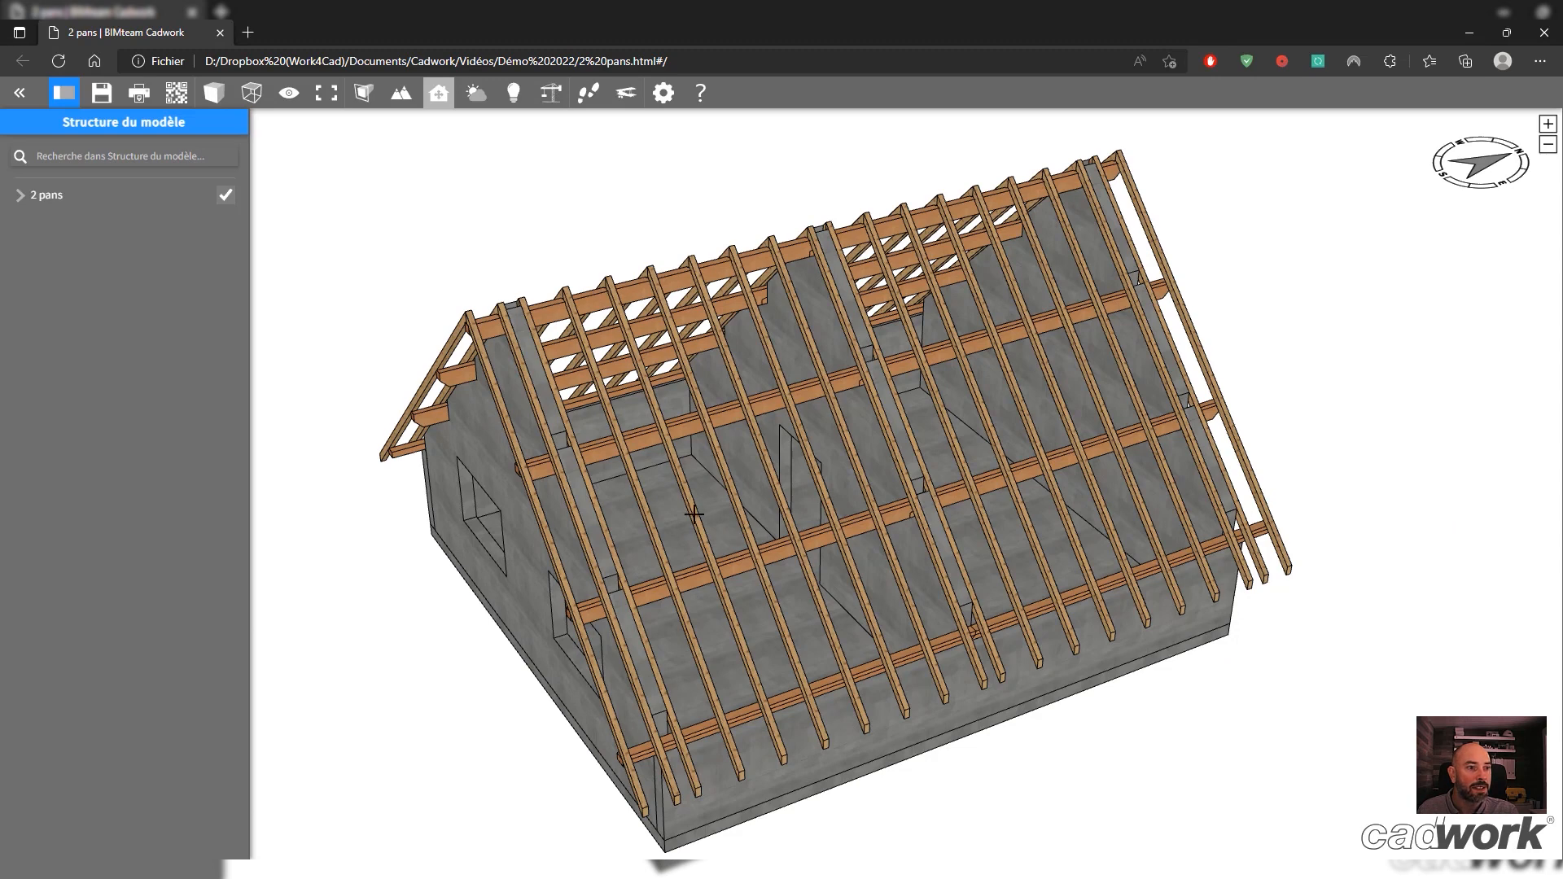
Enter walk-through mode inside the house in the WebViewer and widen the viewing angle to 63
{"action": "scroll", "coordinate": [704, 517], "scroll_direction": "up", "scroll_amount": 6}
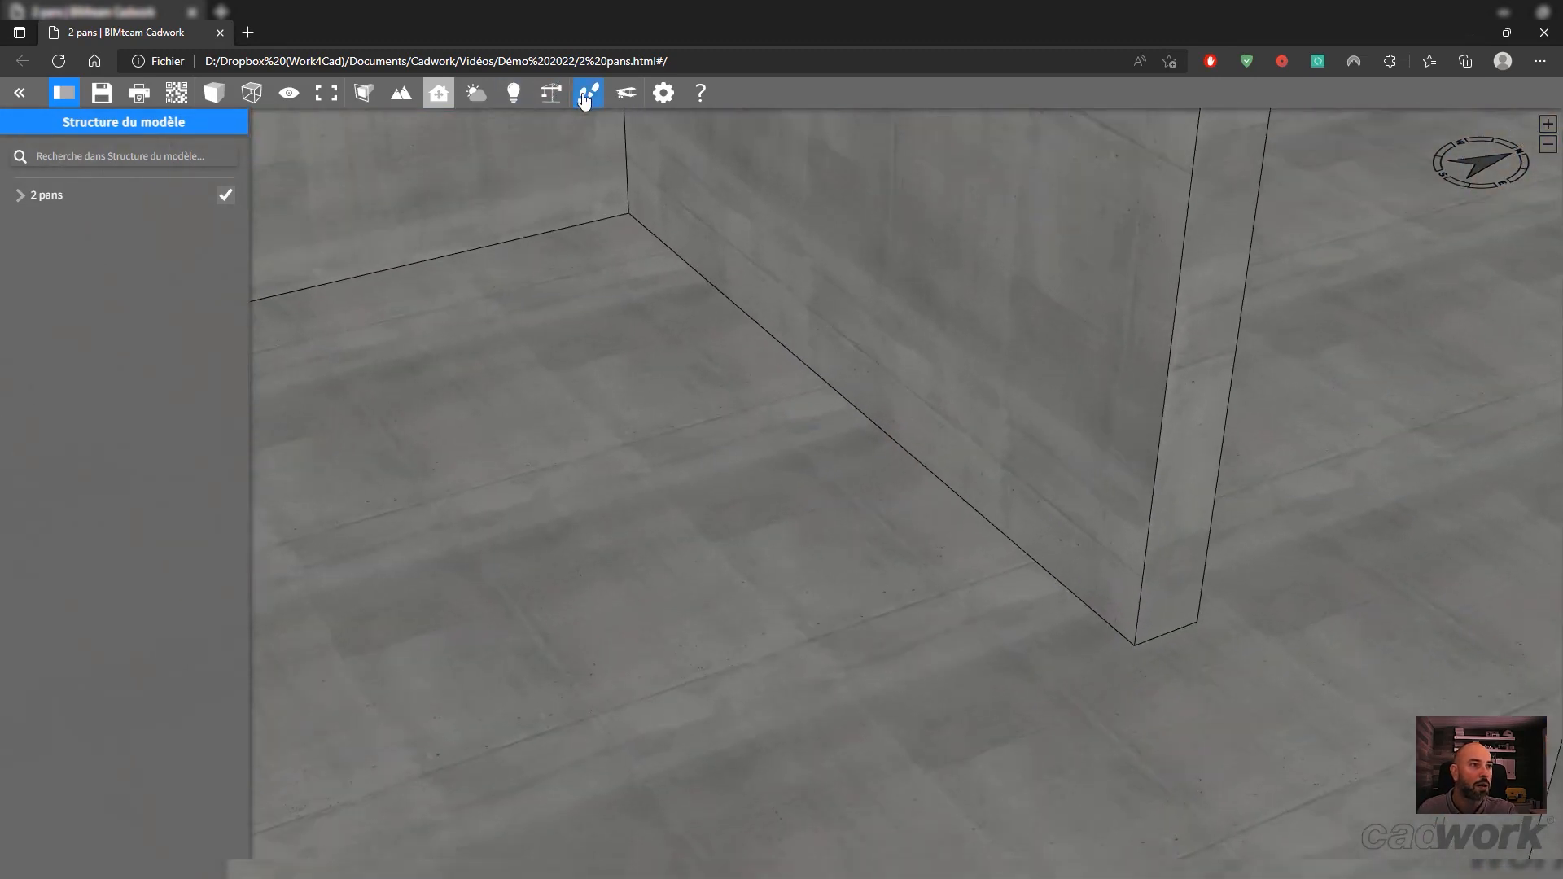
{"action": "left_click", "coordinate": [586, 95]}
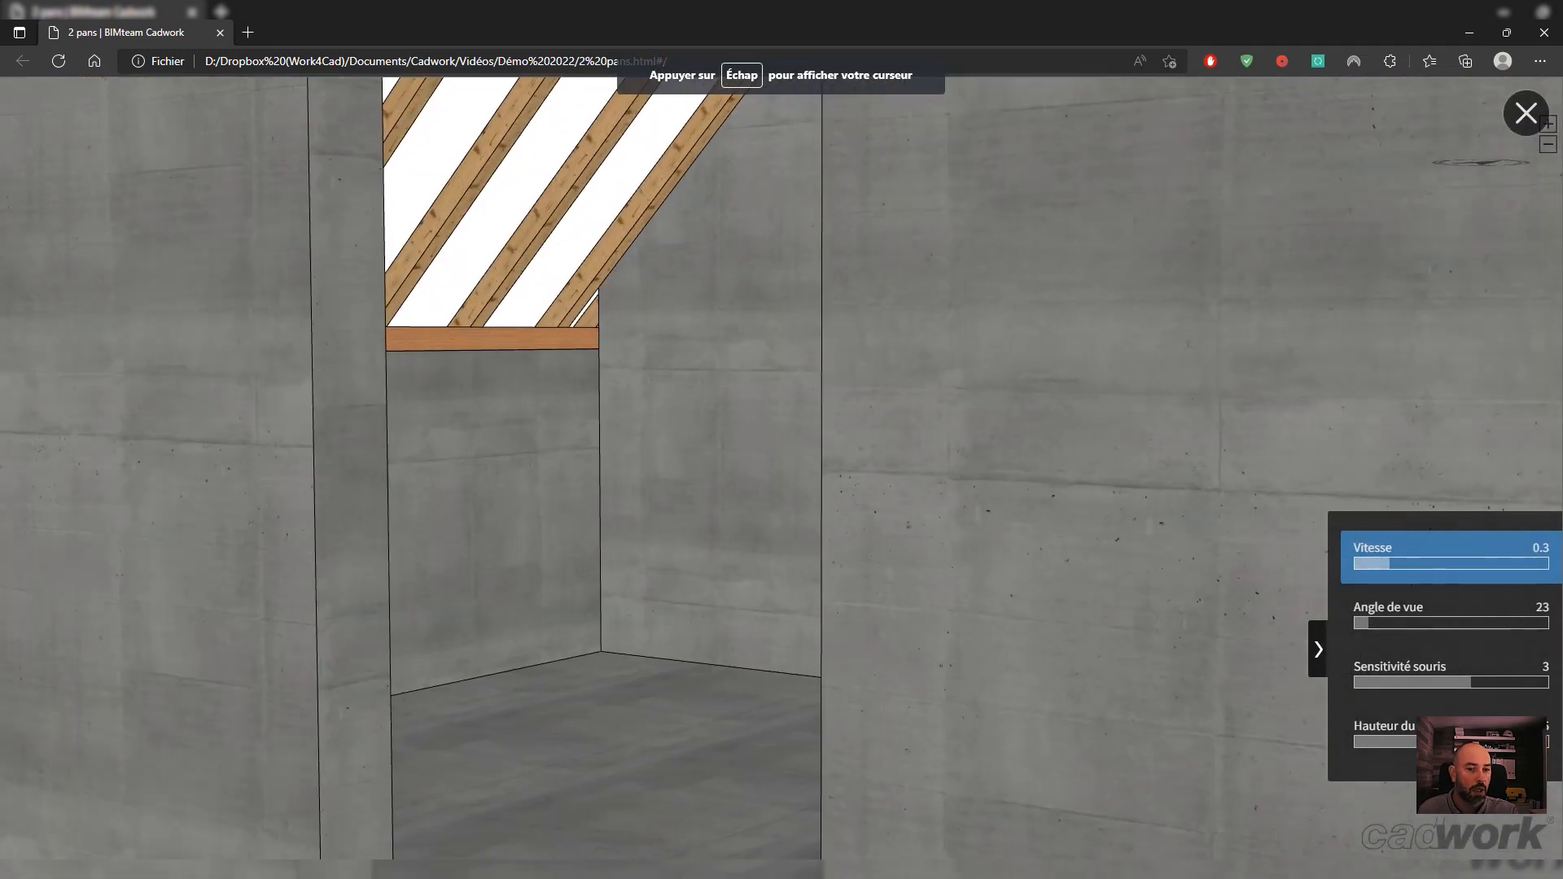
{"action": "key", "text": "Tab"}
{"action": "scroll", "coordinate": [781, 439], "scroll_direction": "up", "scroll_amount": 11}
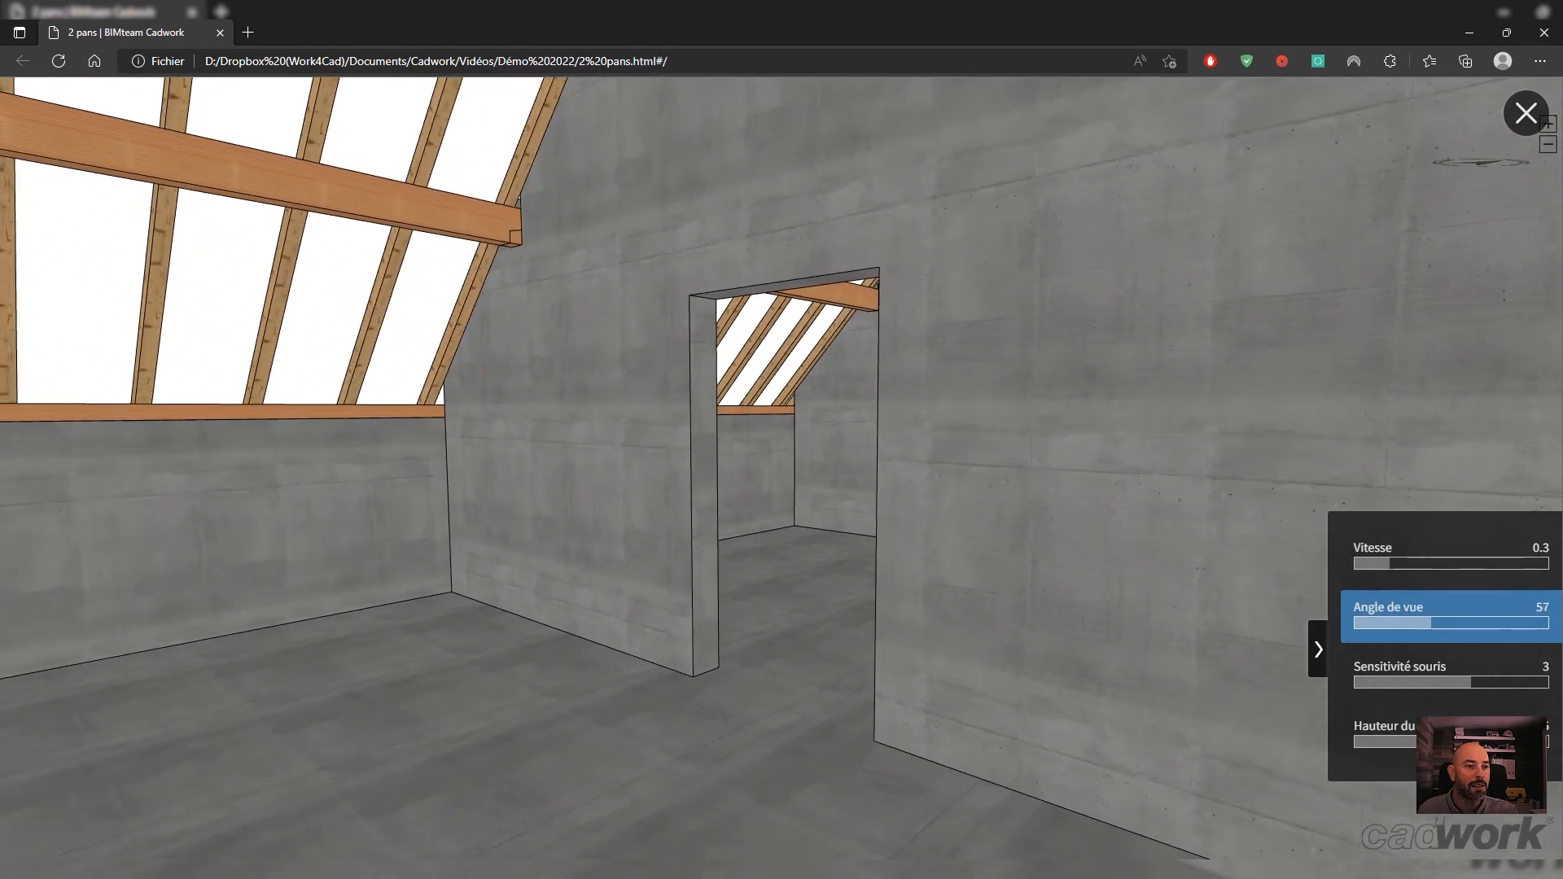
{"action": "scroll", "coordinate": [782, 439], "scroll_direction": "up", "scroll_amount": 6}
{"action": "key", "text": "Tab"}
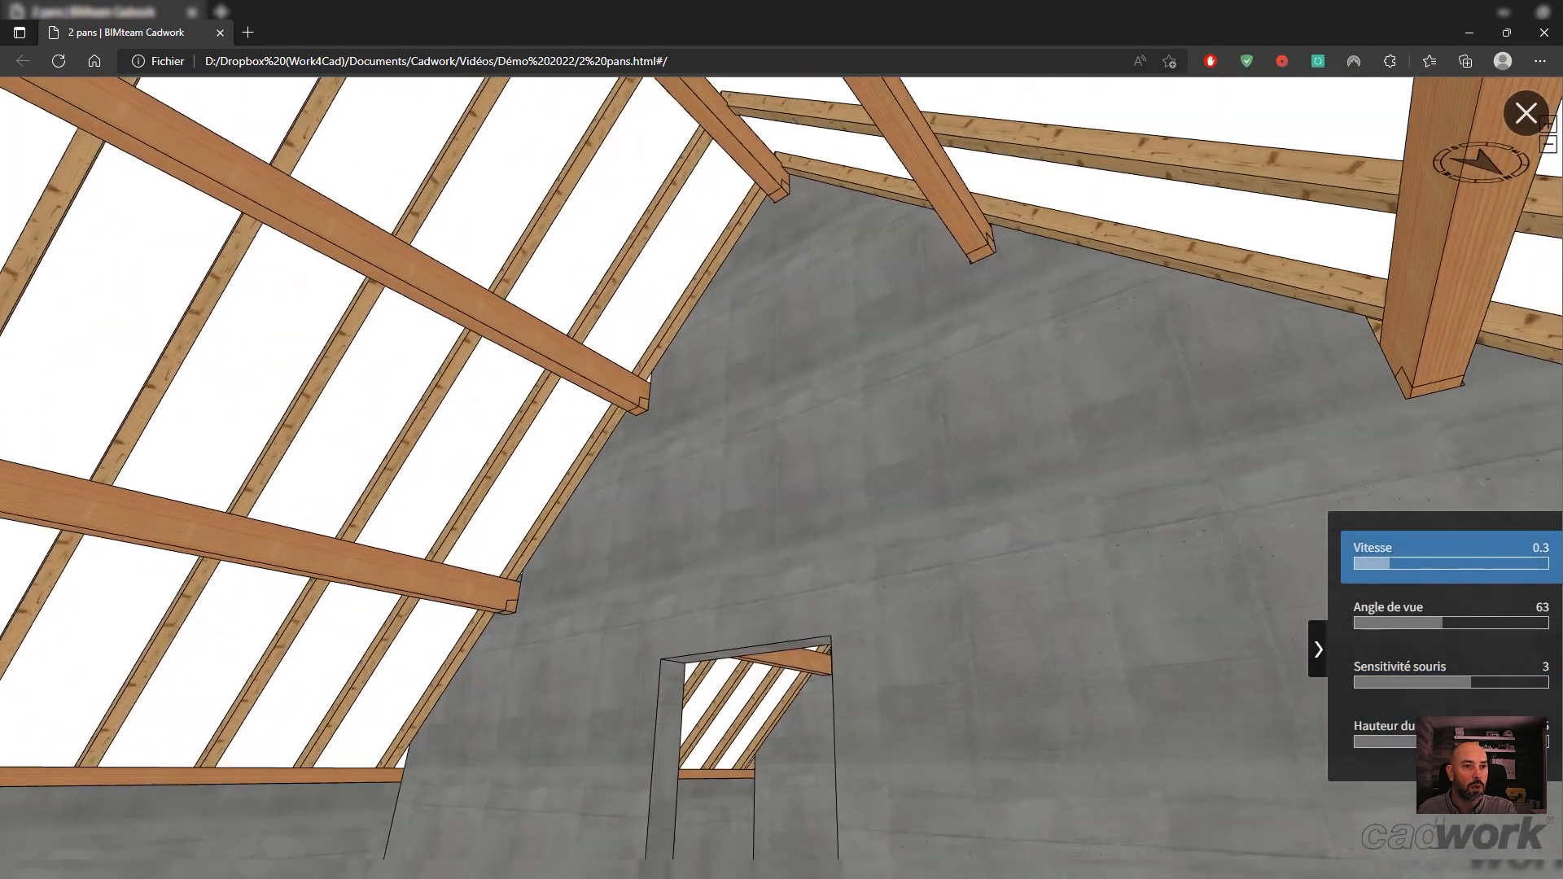
Walk through the interior doorway to the gable windows, look up at the purlins and rafters, and close the browser
{"action": "key", "text": "Up"}
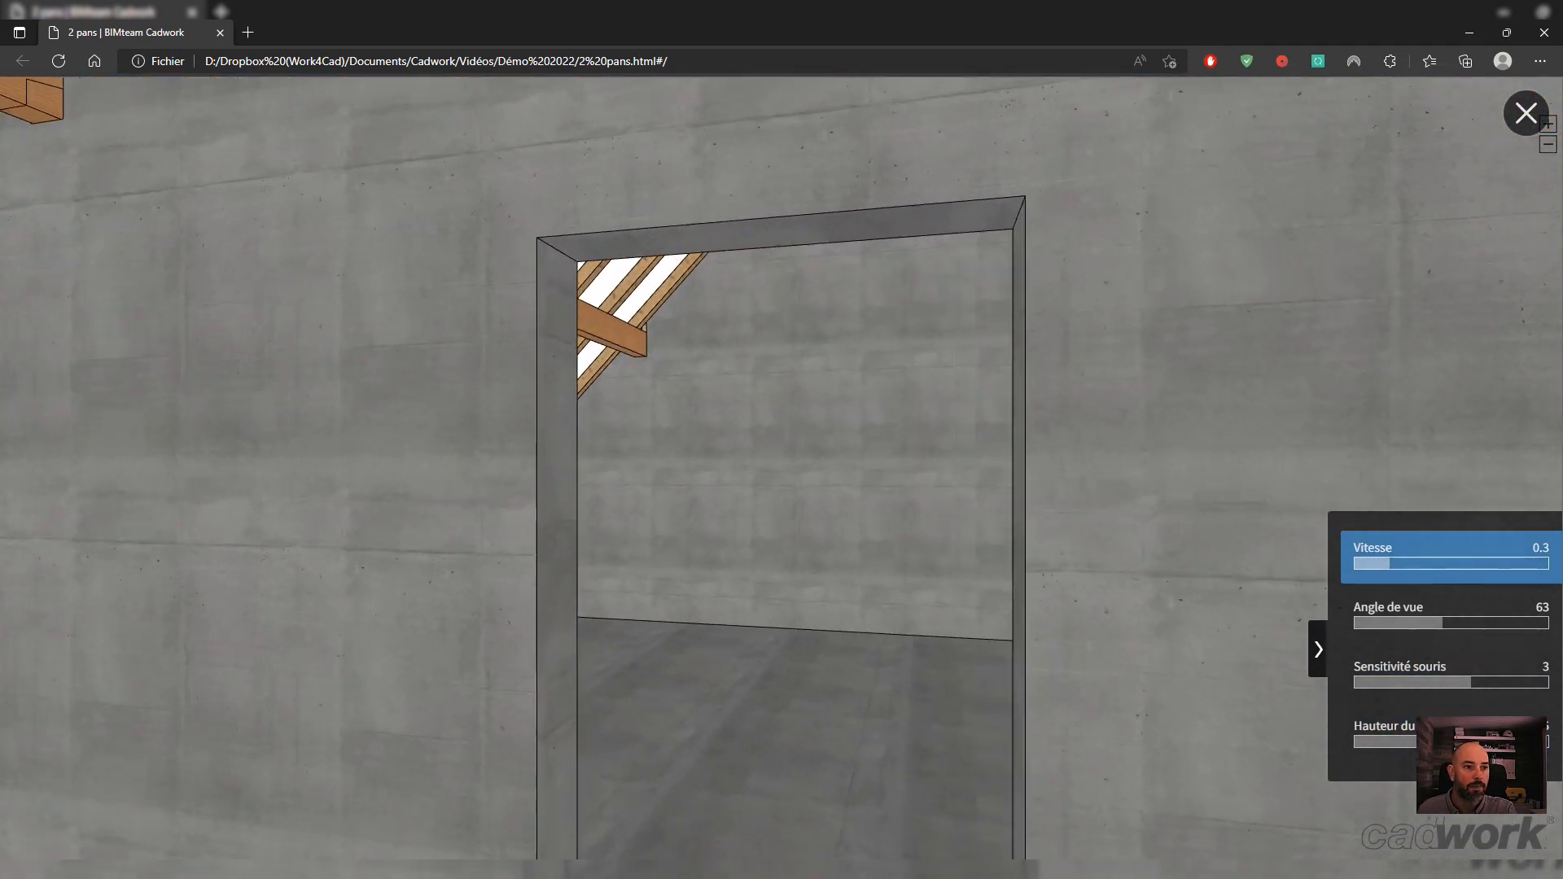
{"action": "key", "text": "Up"}
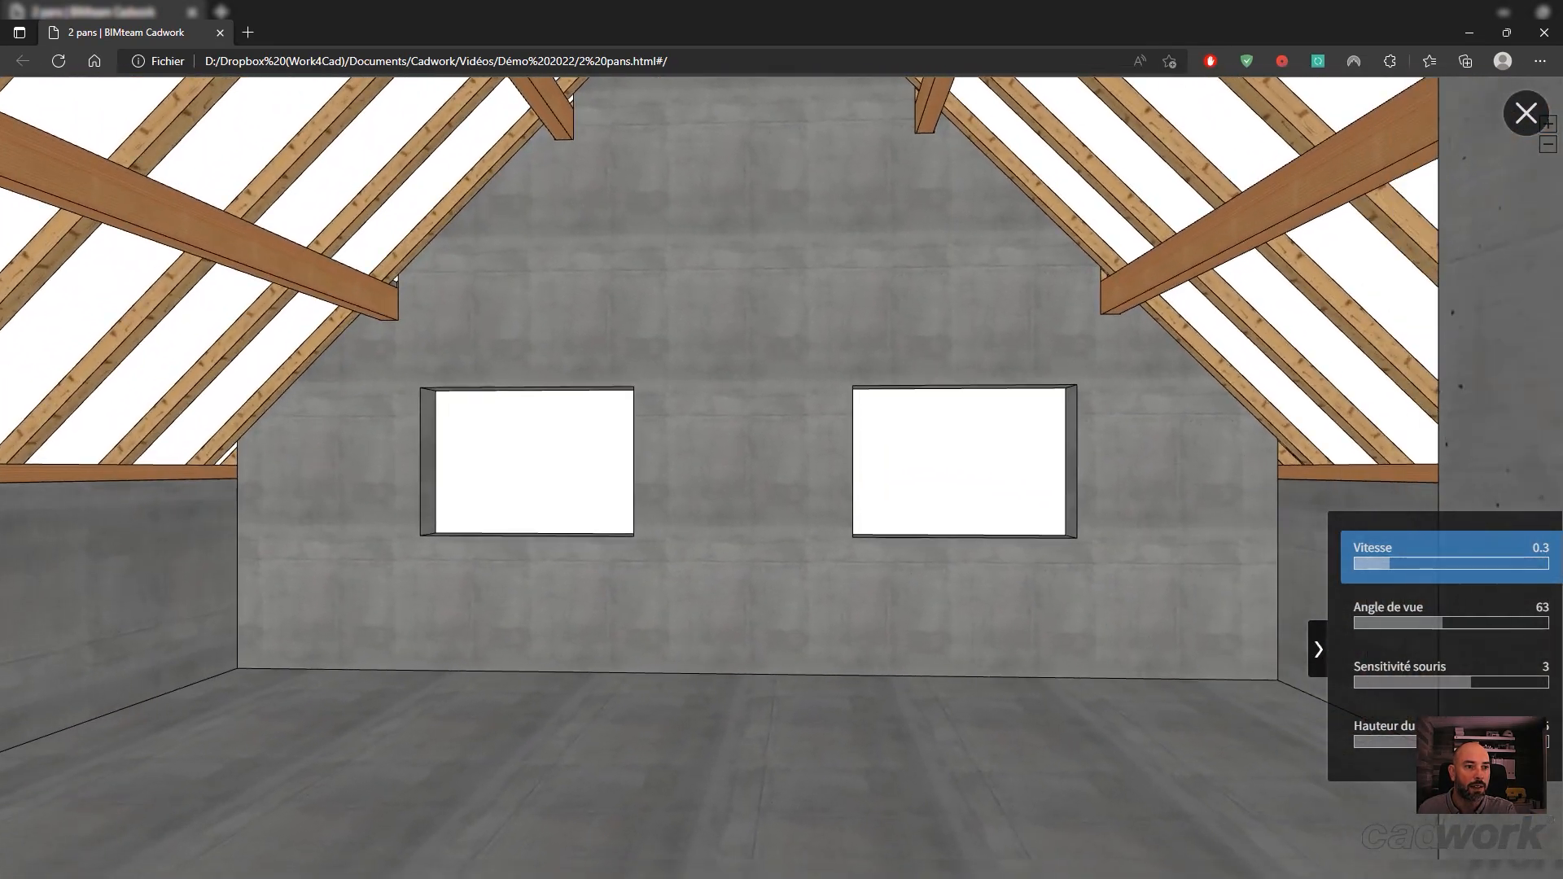
{"action": "key", "text": "Up"}
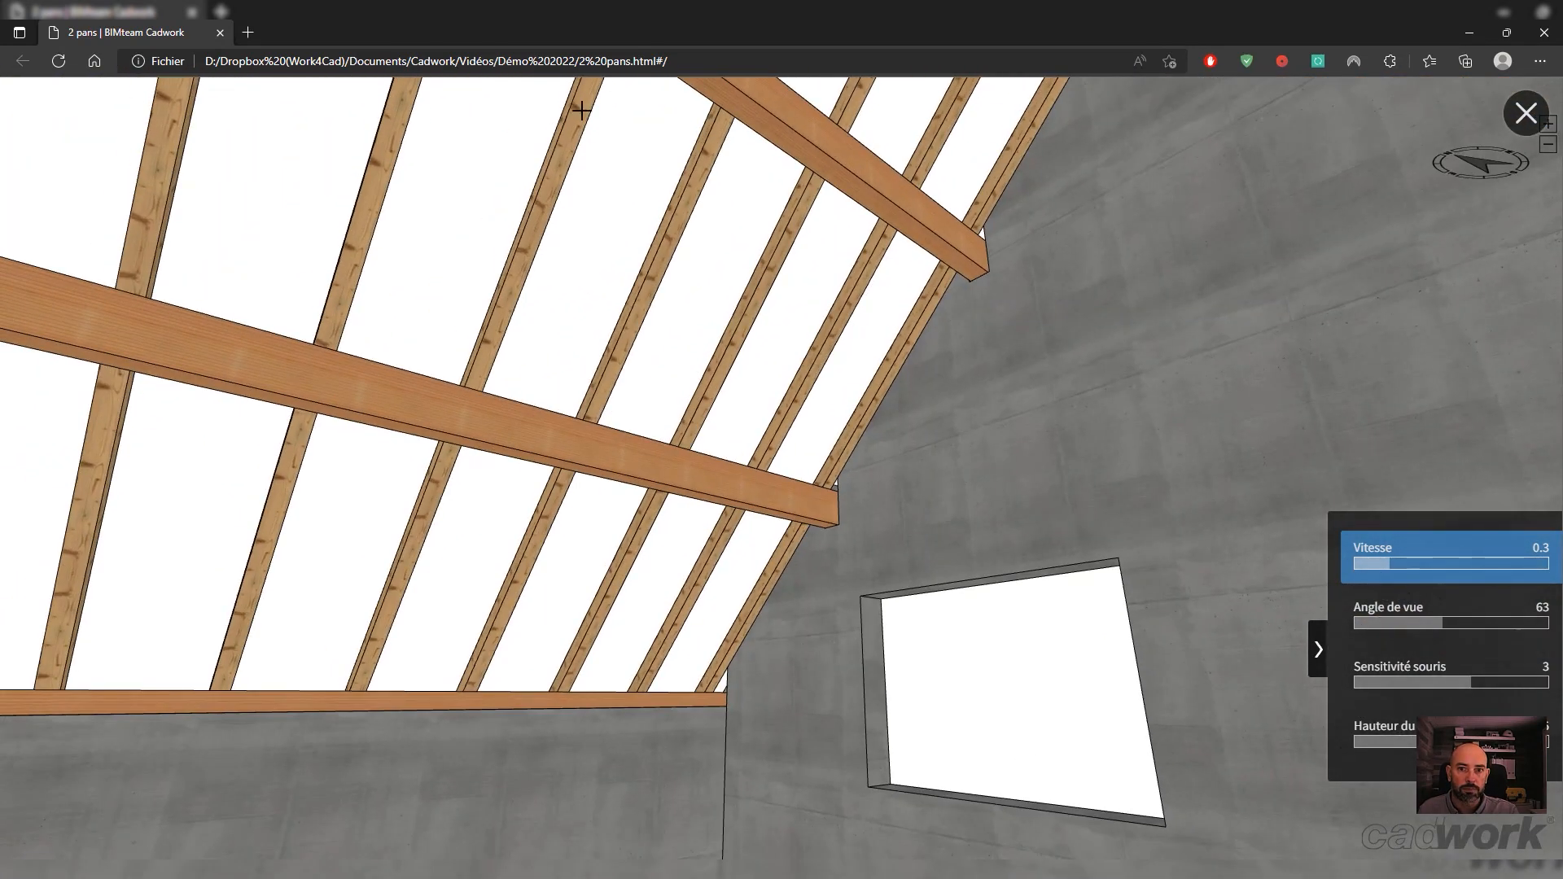
{"action": "left_click", "coordinate": [1544, 34]}
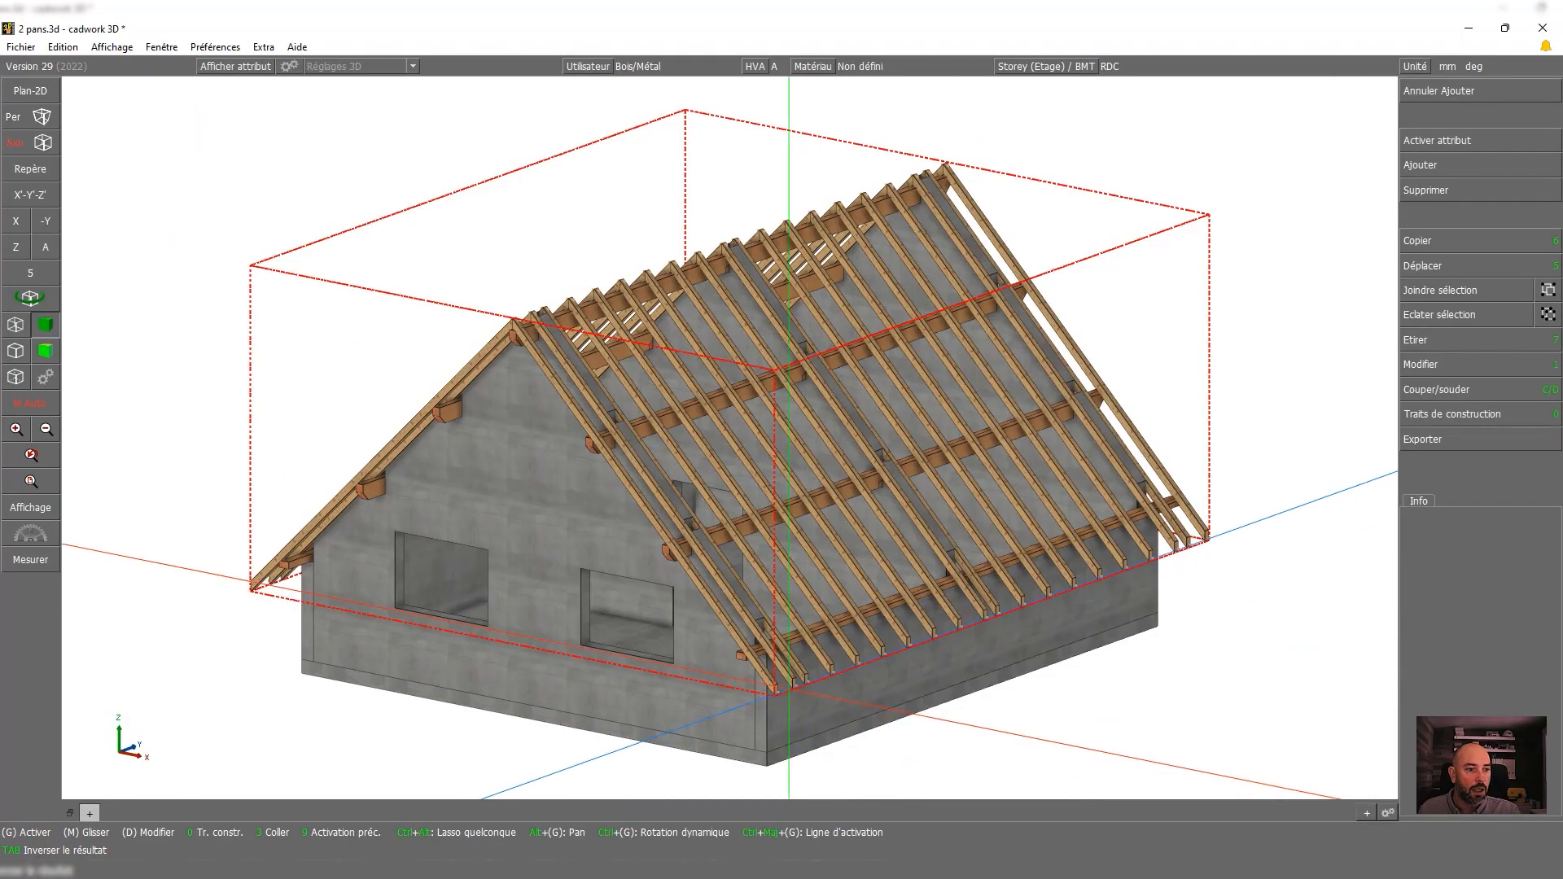
Activate all the roof's rafters and purlins through an attribute they share with the front edge rafter
{"action": "left_click", "coordinate": [757, 686]}
{"action": "key", "text": "g"}
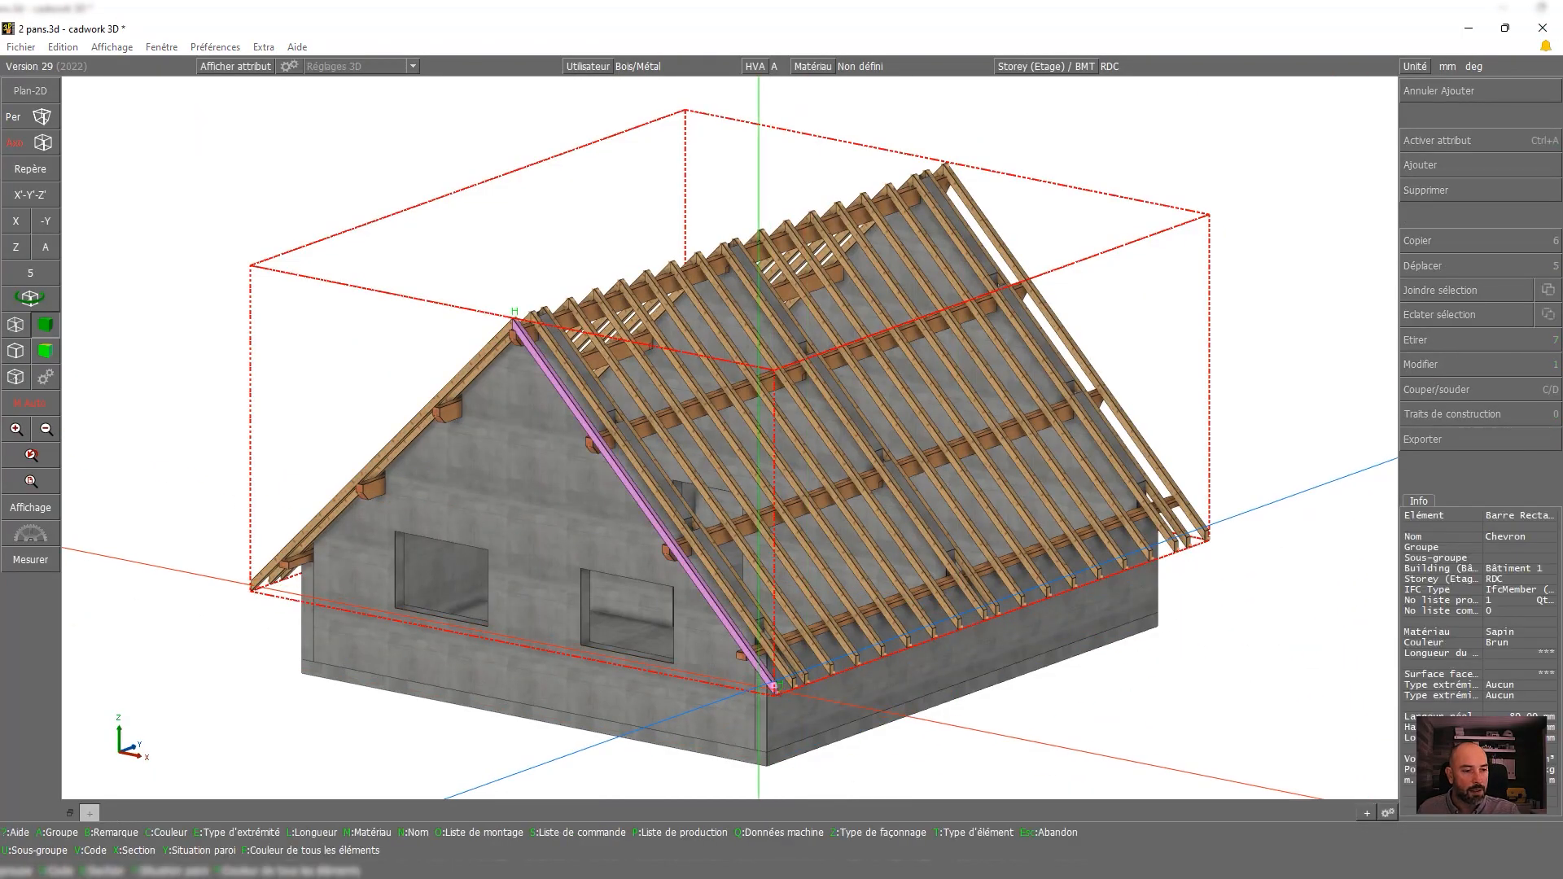
{"action": "key", "text": "b"}
Start the Hundegger K2-UF5 machine export, considering only the active elements
{"action": "left_click", "coordinate": [1452, 440]}
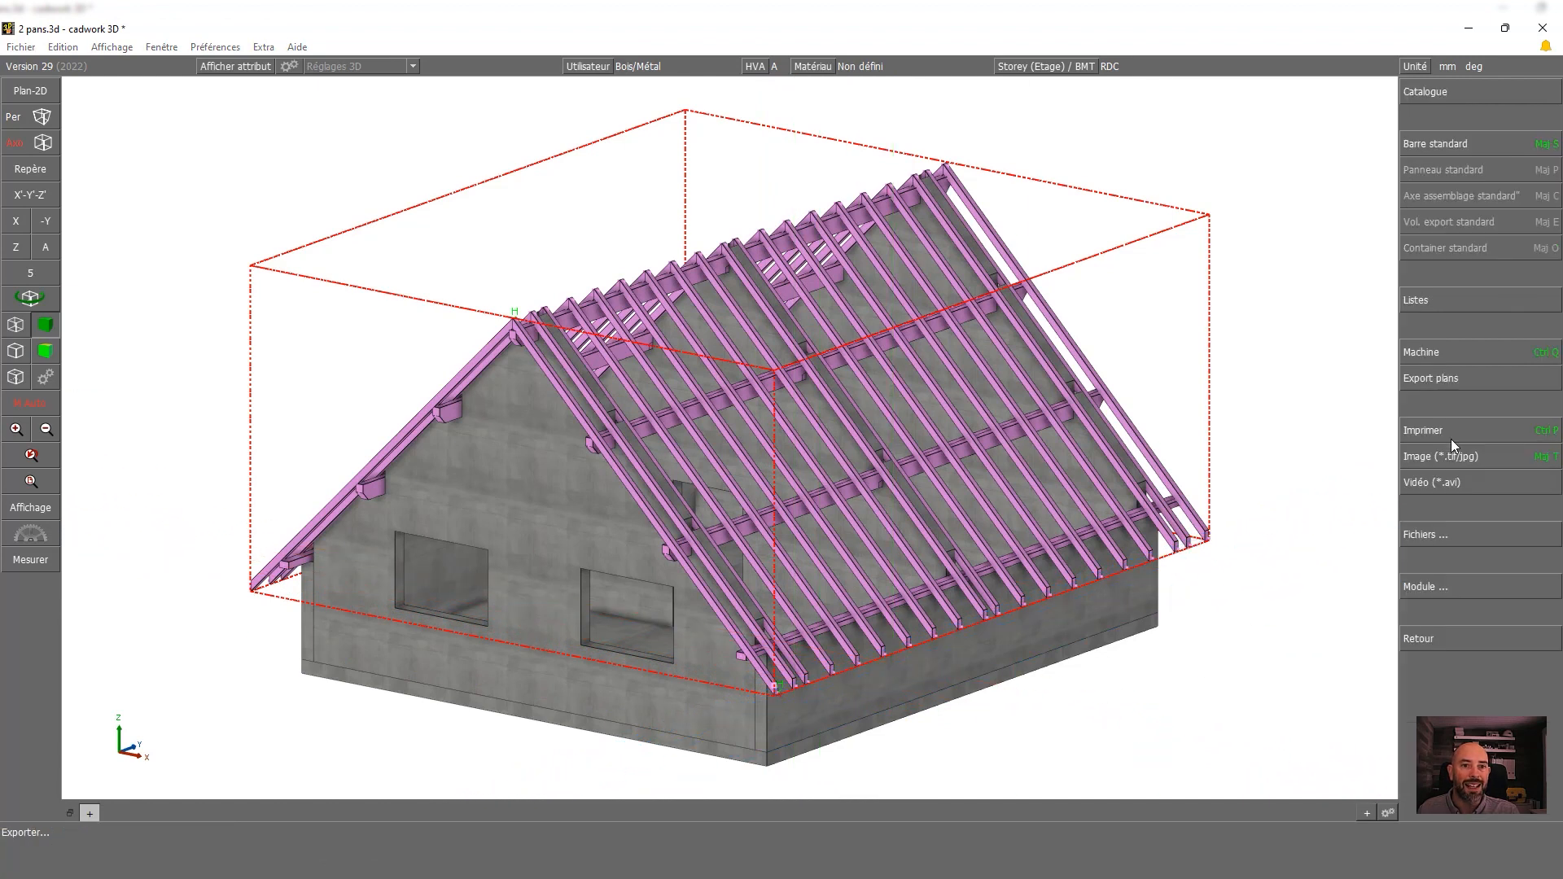
{"action": "left_click", "coordinate": [1452, 353]}
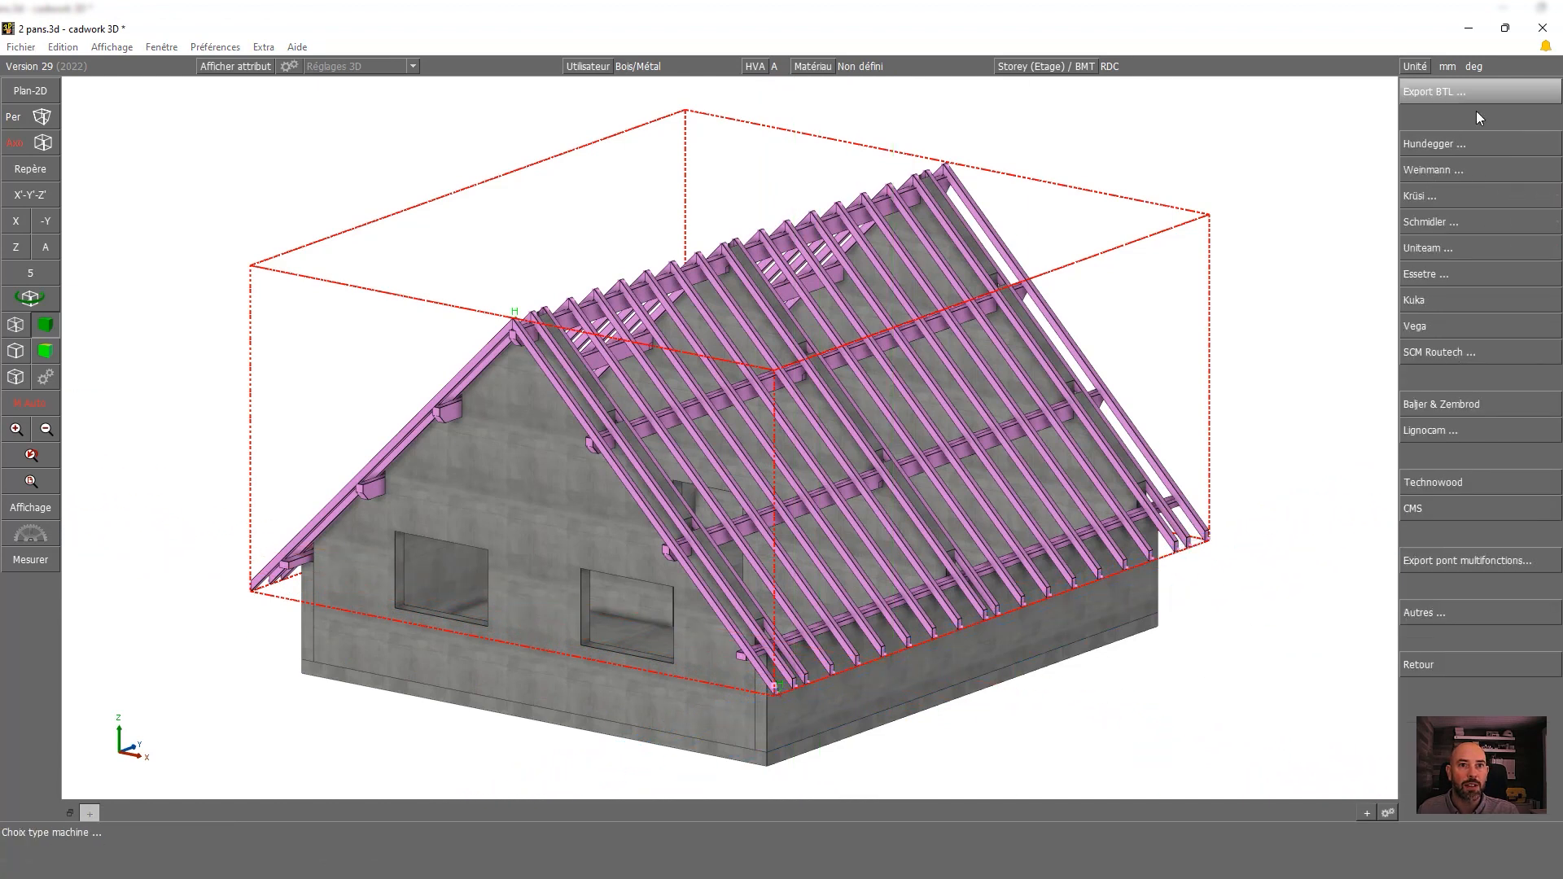
{"action": "left_click", "coordinate": [1475, 143]}
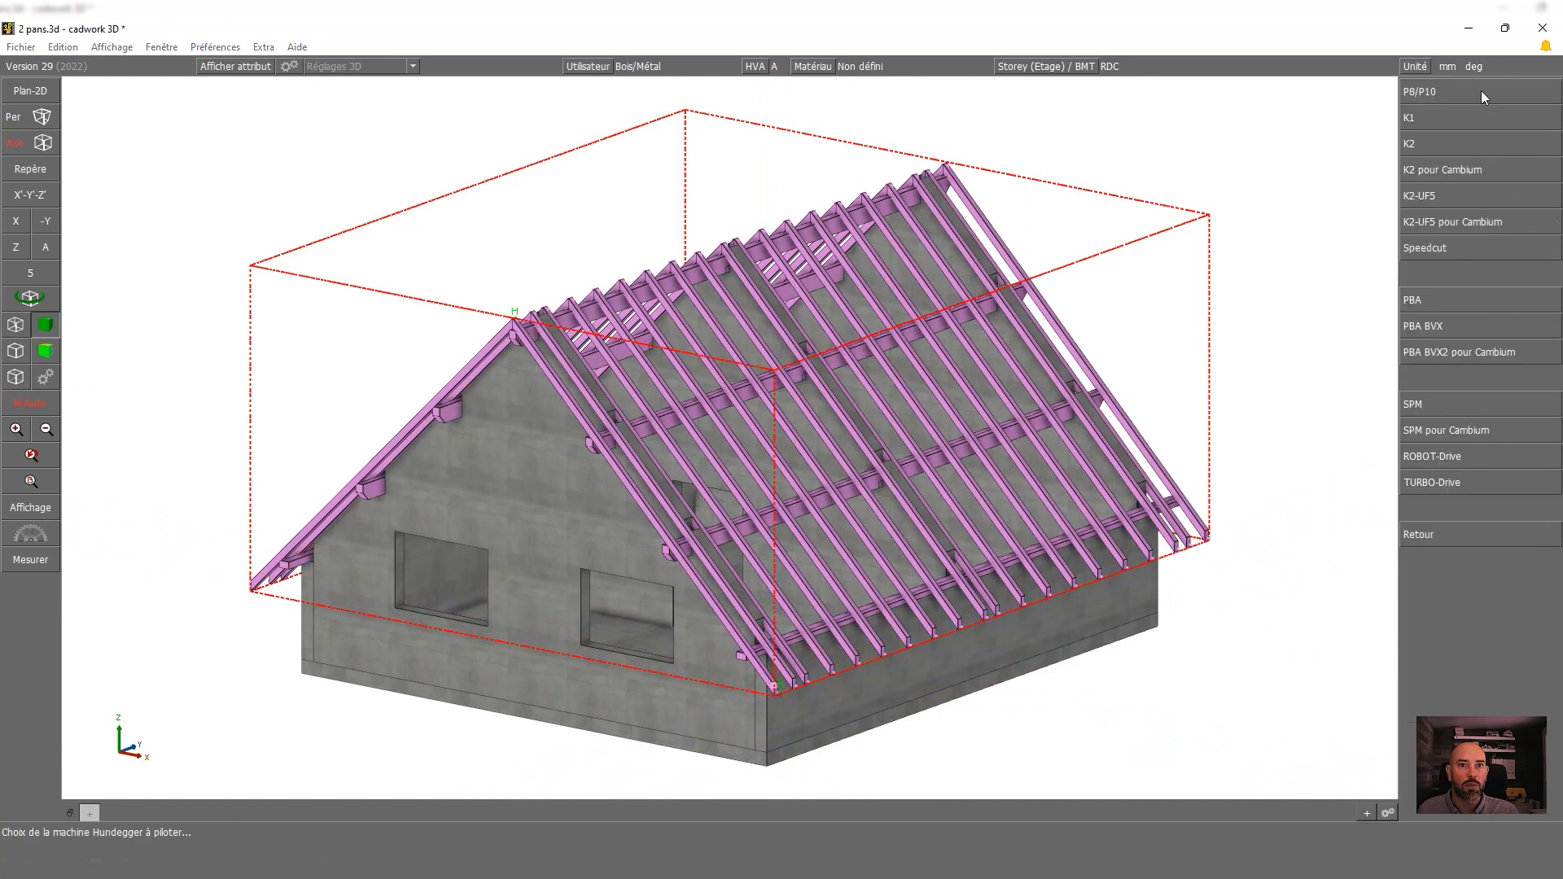
{"action": "left_click", "coordinate": [1452, 197]}
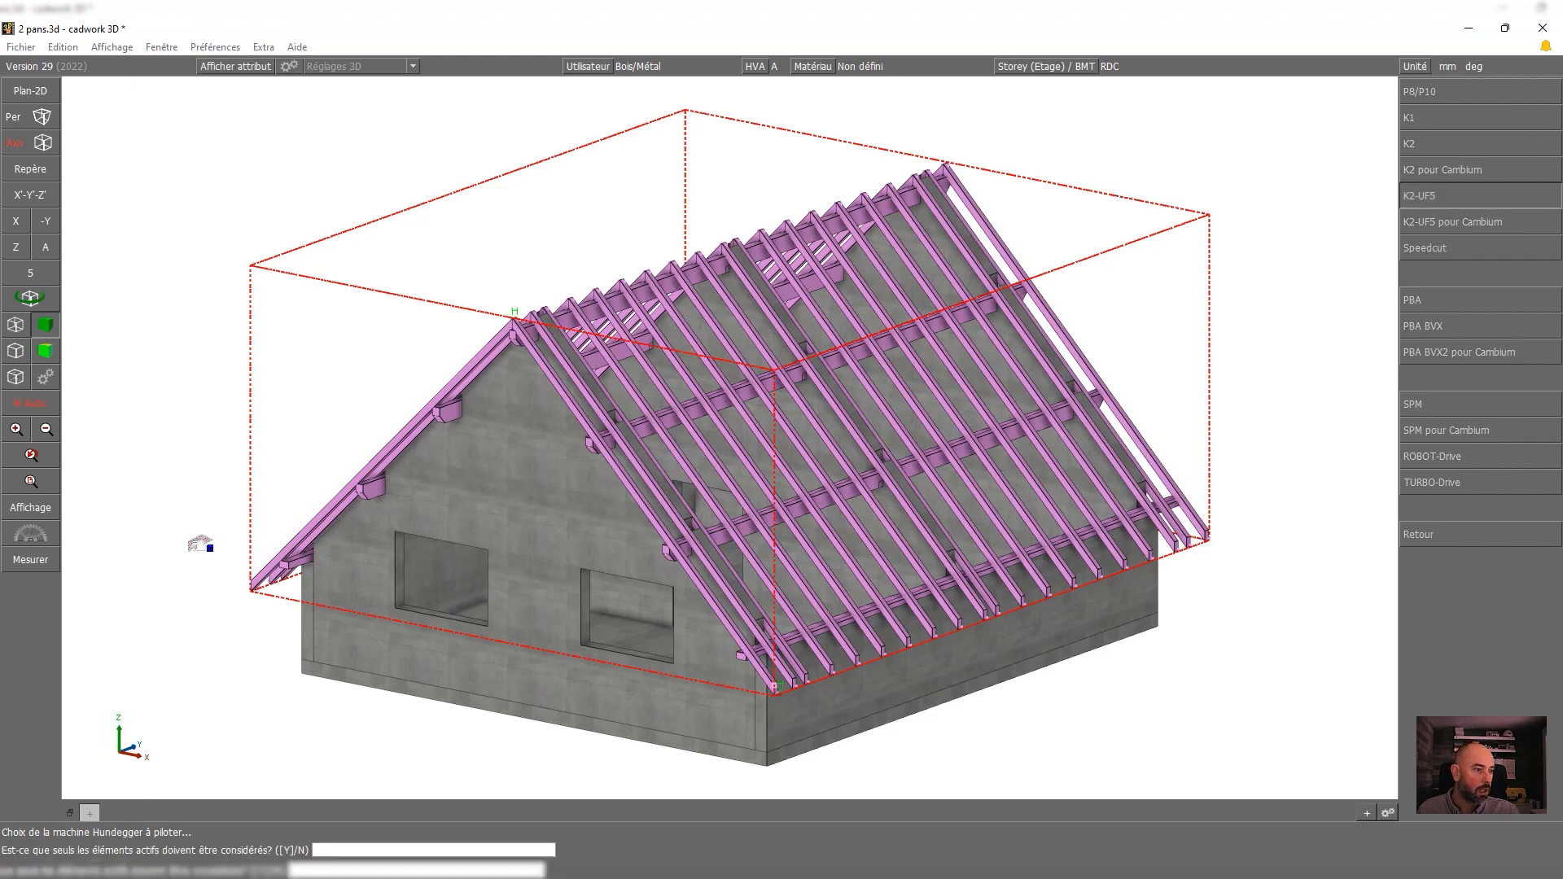
{"action": "key", "text": "Return"}
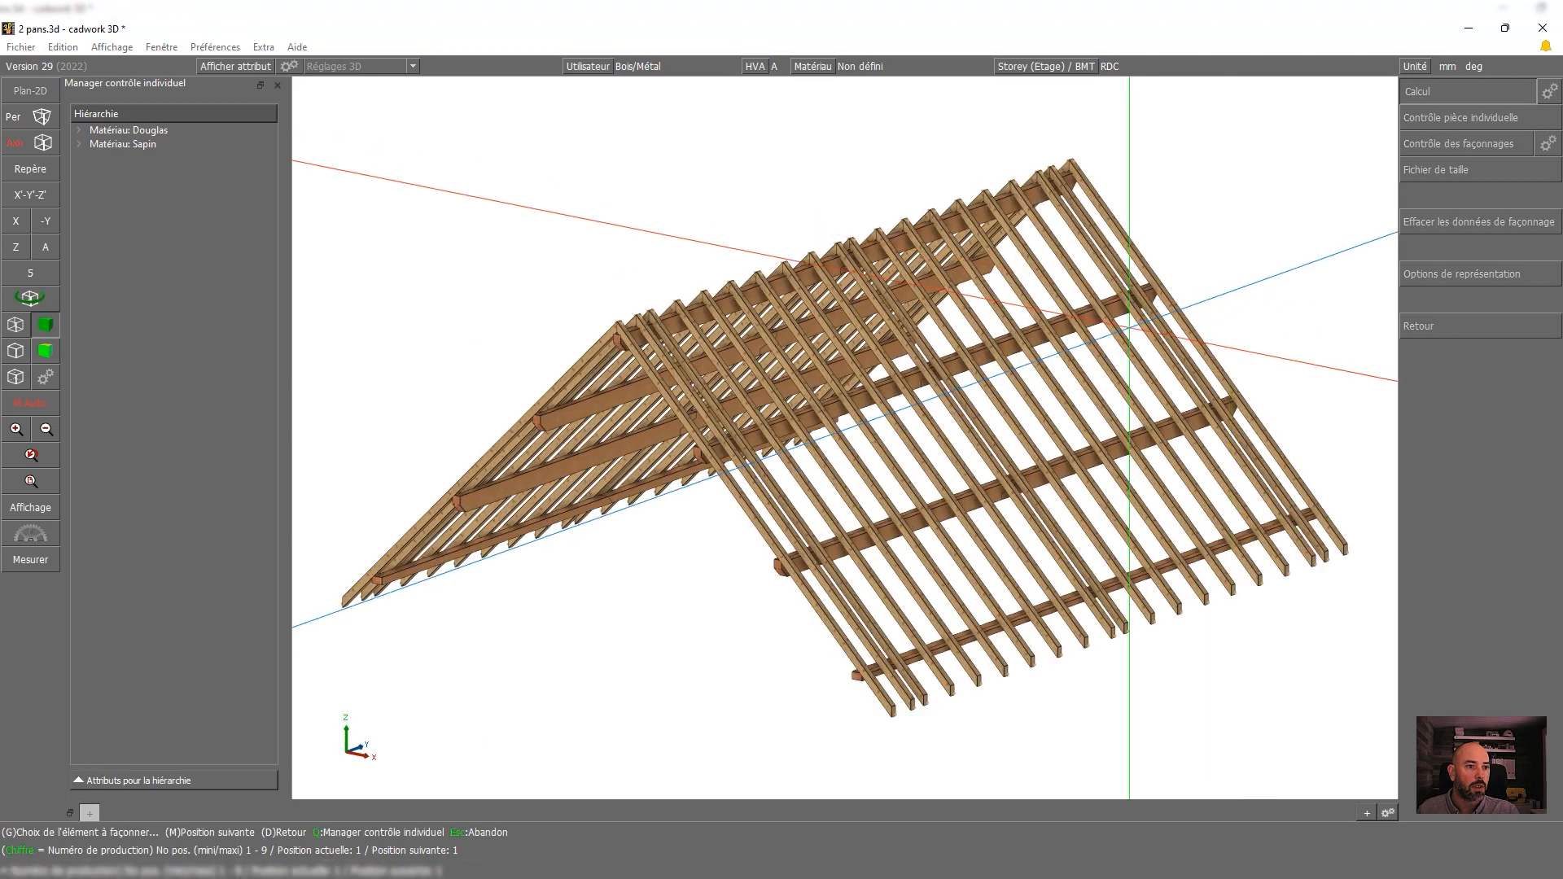
Check the machining of individual pieces, from Chevron 1 through Panne 4, and return to the machine export commands
{"action": "left_click", "coordinate": [919, 448]}
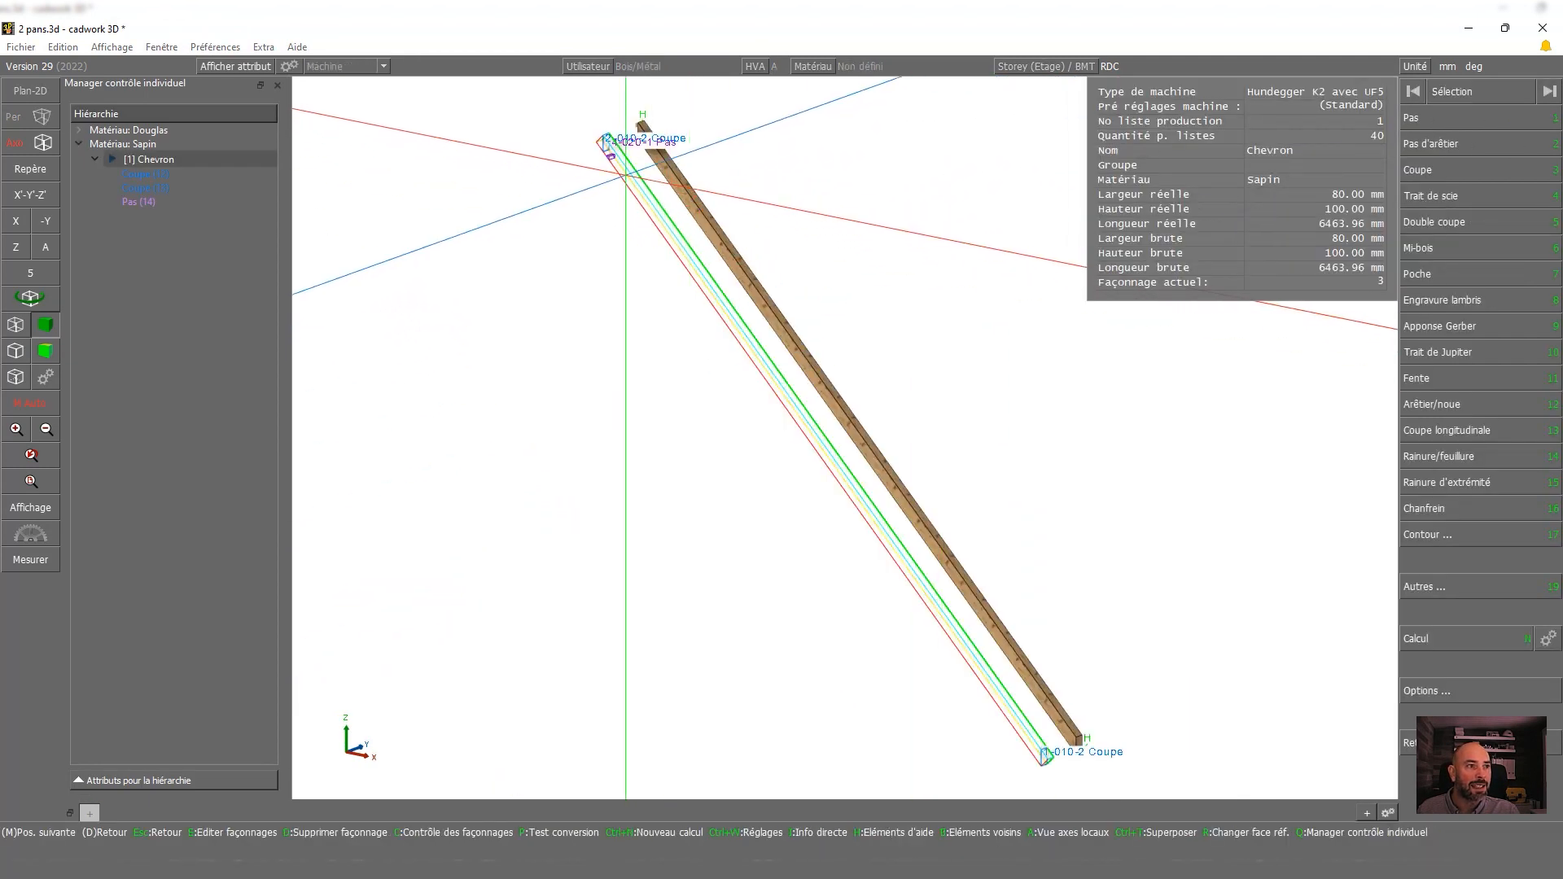
{"action": "middle_click", "coordinate": [610, 205]}
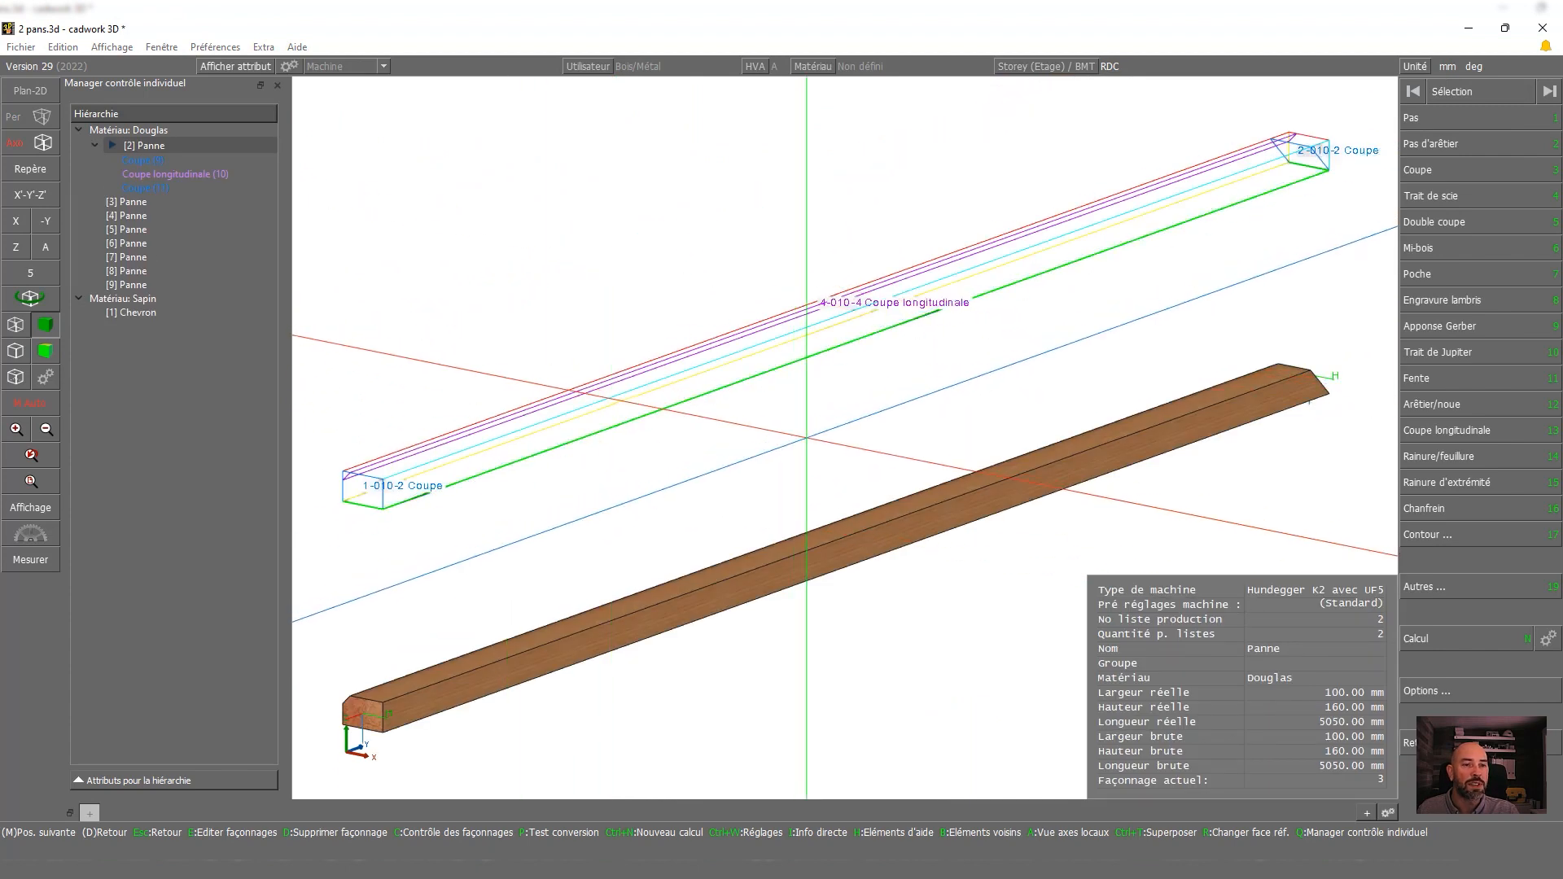
{"action": "middle_click", "coordinate": [795, 436]}
{"action": "middle_click", "coordinate": [878, 305]}
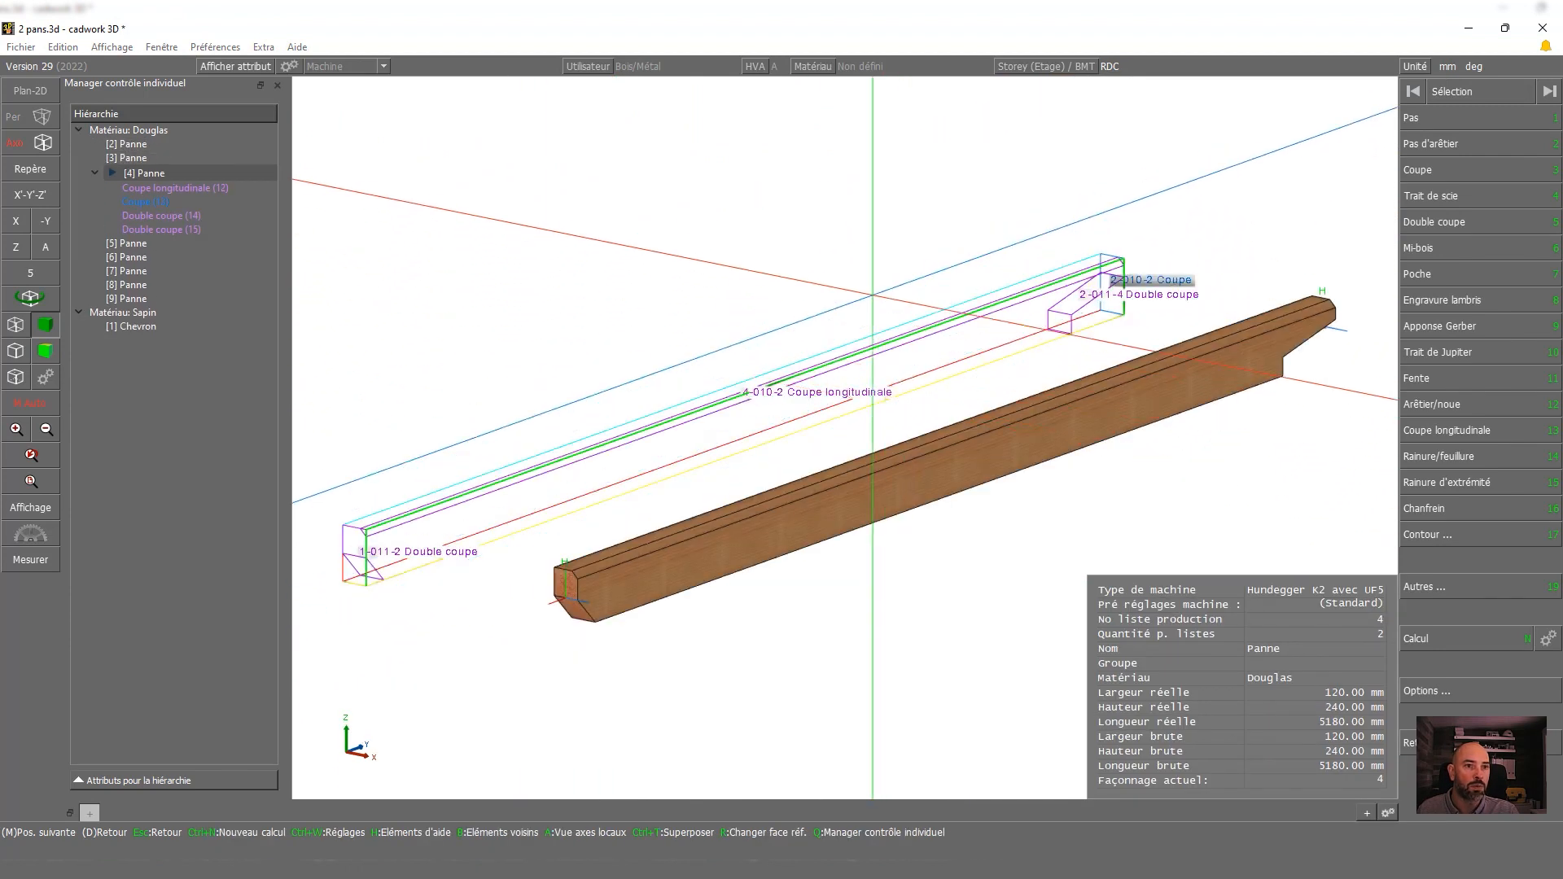
{"action": "right_click", "coordinate": [870, 256]}
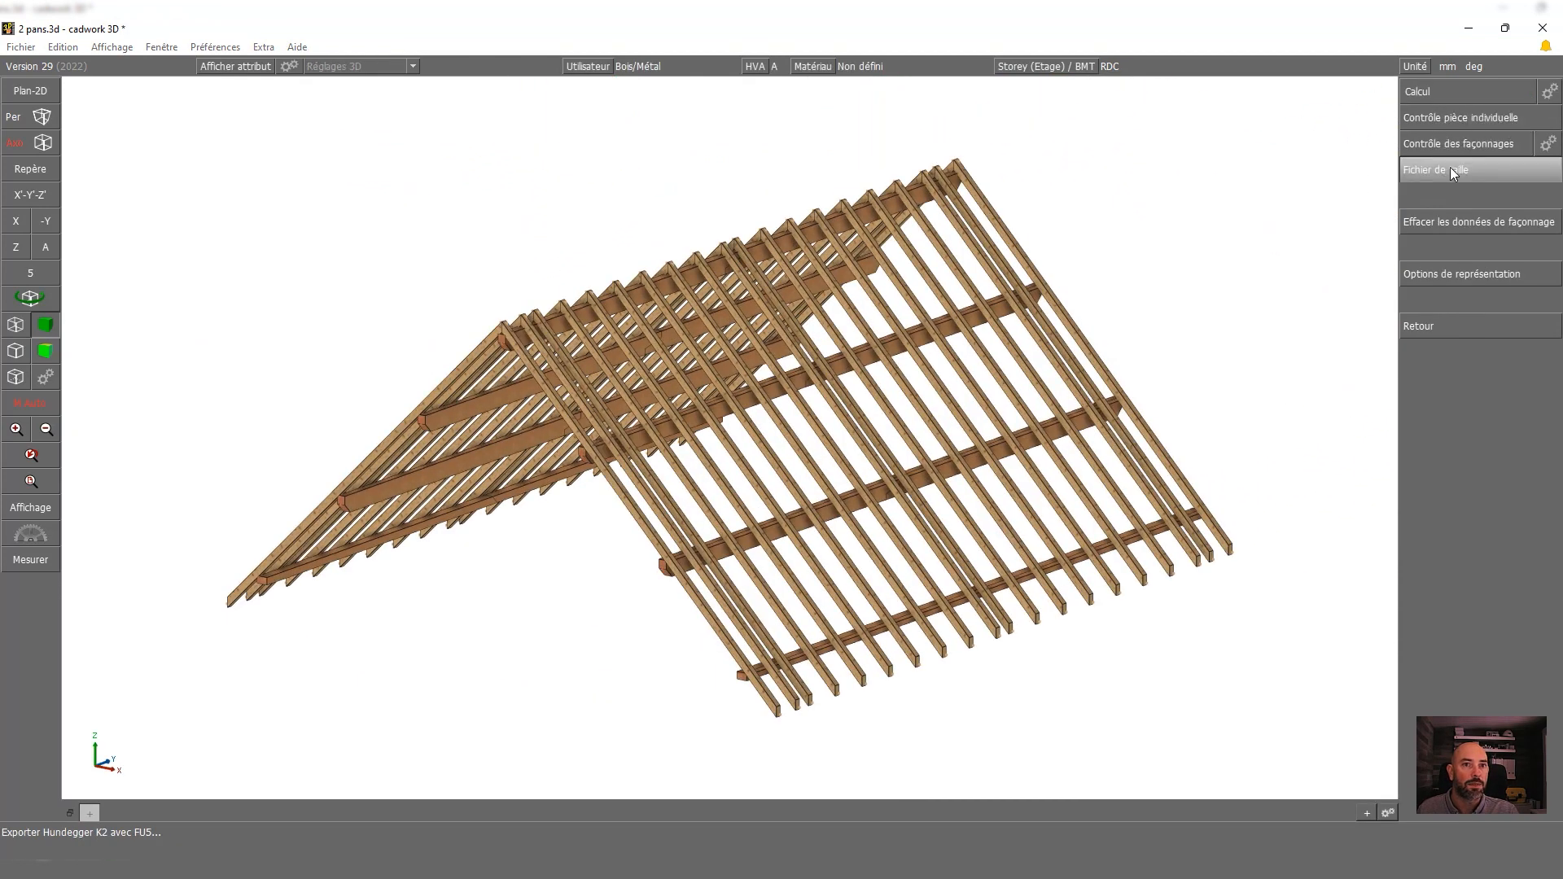
Convert the roof timbers into the cutting file 00001.bvn in the current folder and check the exported file there
{"action": "left_click", "coordinate": [1453, 171]}
{"action": "left_click", "coordinate": [975, 572]}
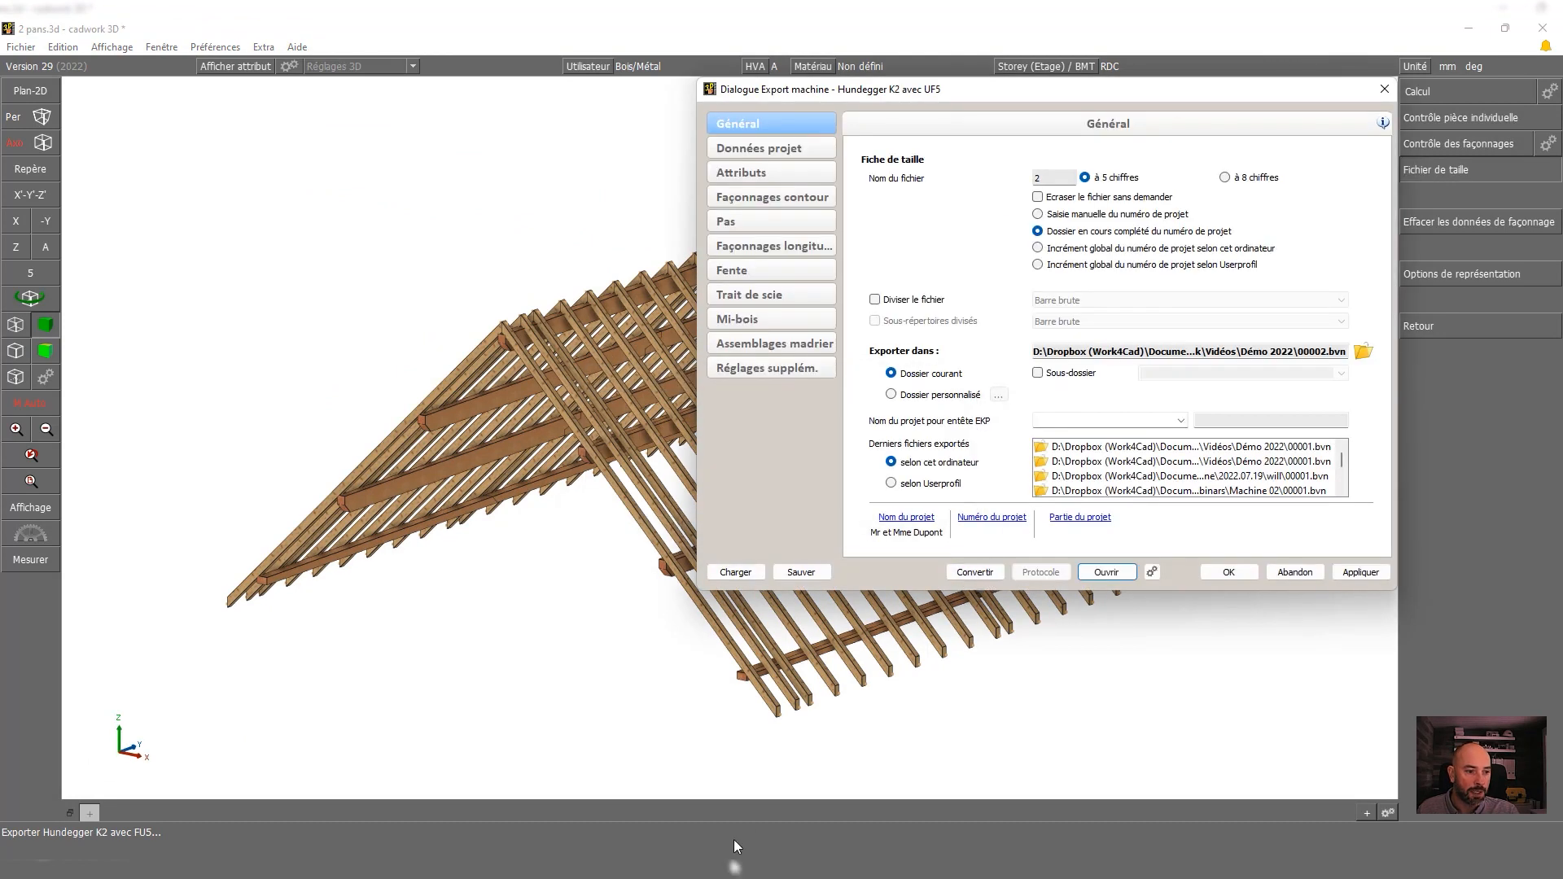
{"action": "left_click", "coordinate": [1106, 572]}
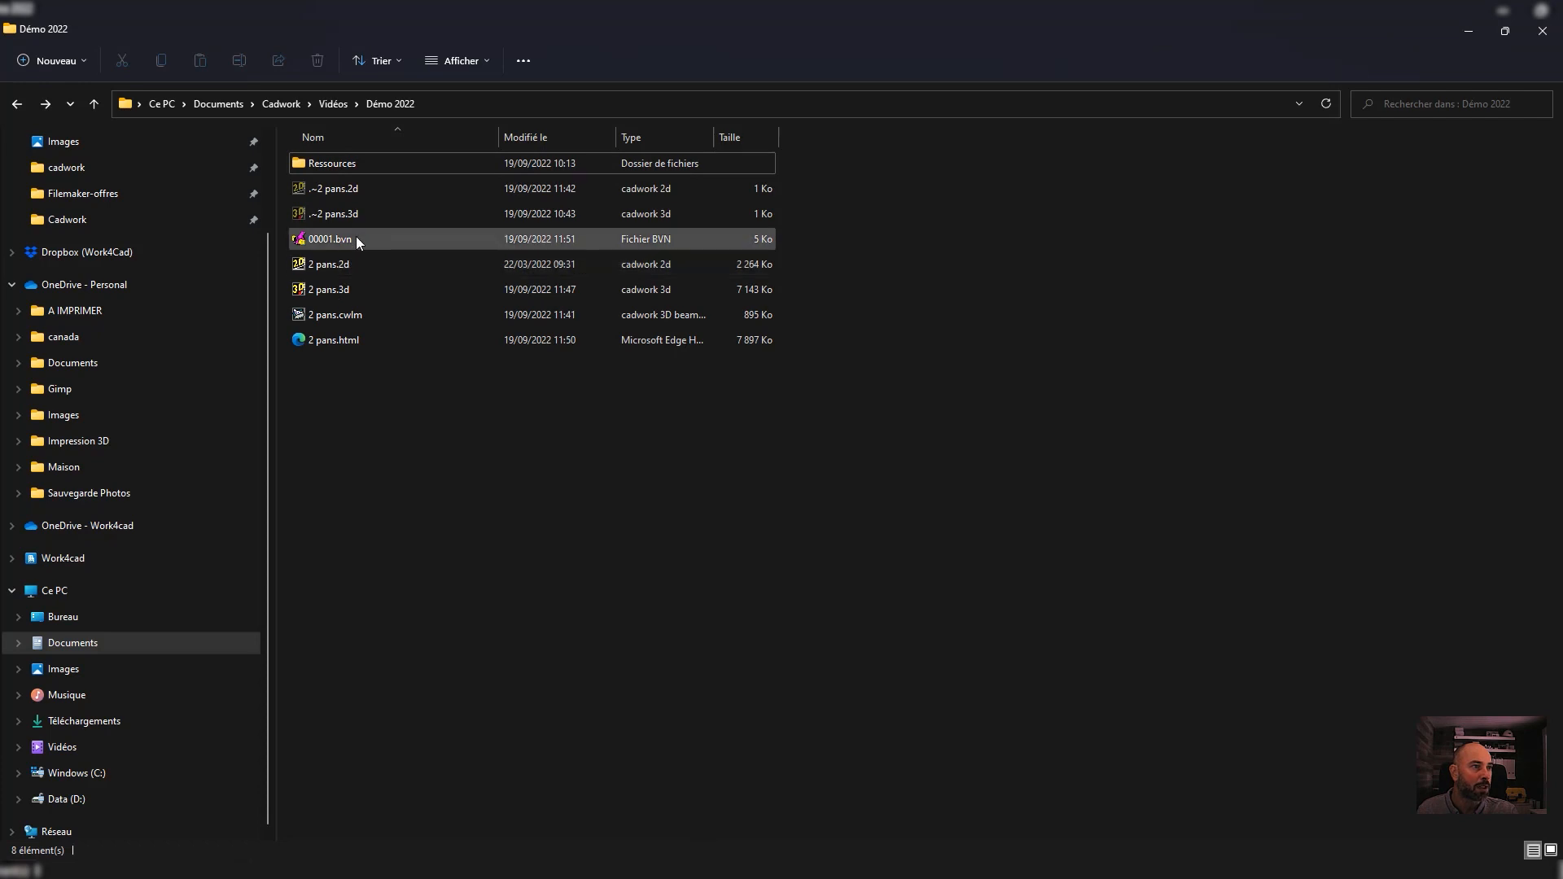
{"action": "left_click", "coordinate": [1458, 29]}
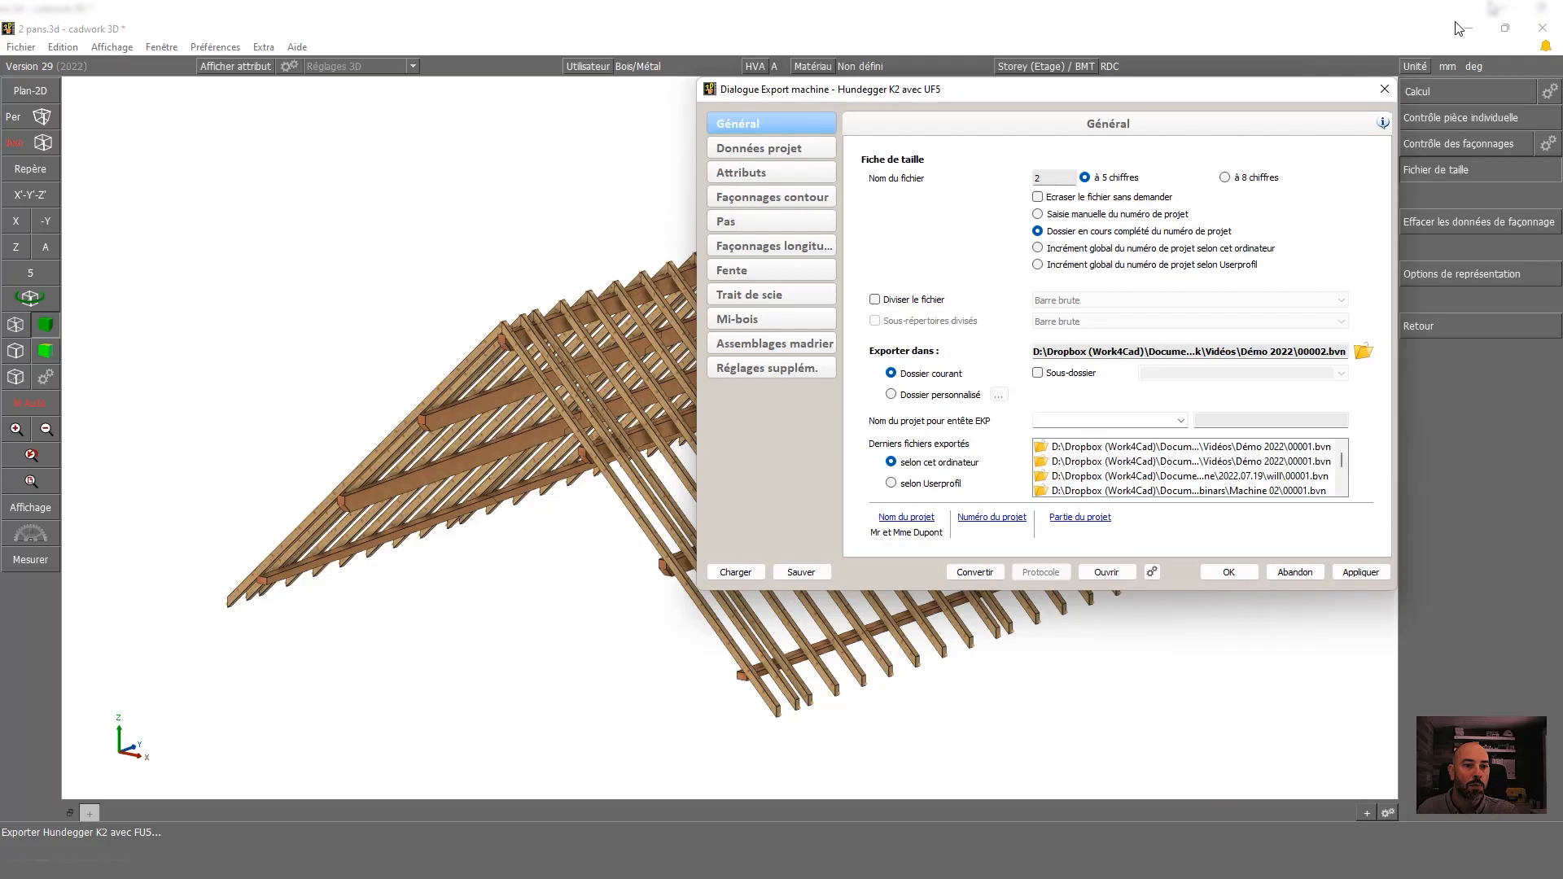
Open the exported cutting file in the Hundegger K2 software and preview Panne 4 in the piece list
{"action": "left_click", "coordinate": [1130, 574]}
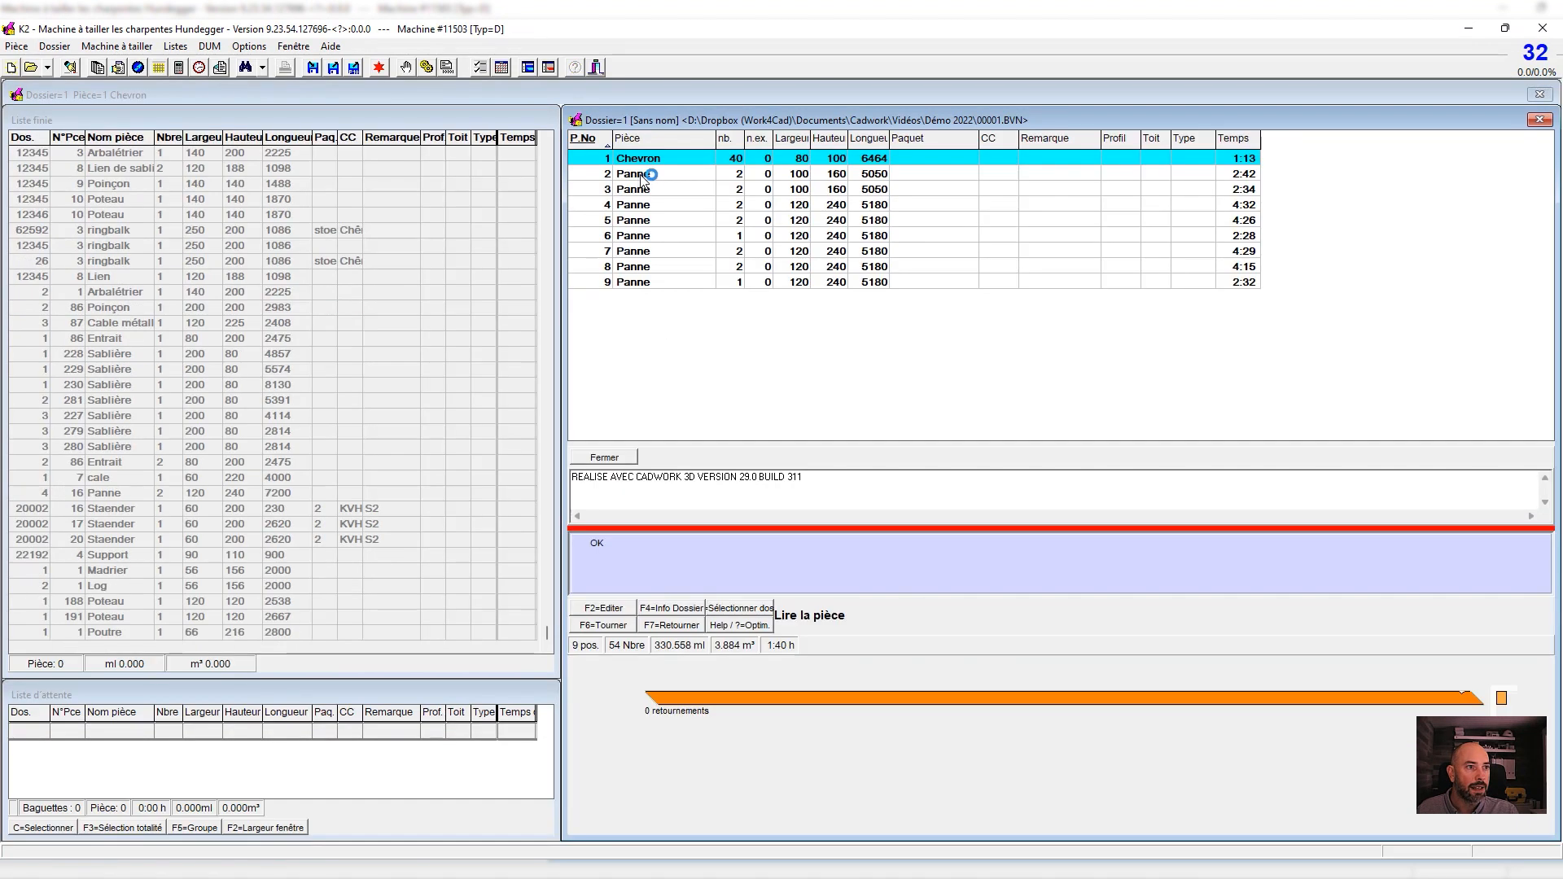
{"action": "left_click", "coordinate": [644, 175]}
{"action": "left_click", "coordinate": [641, 205]}
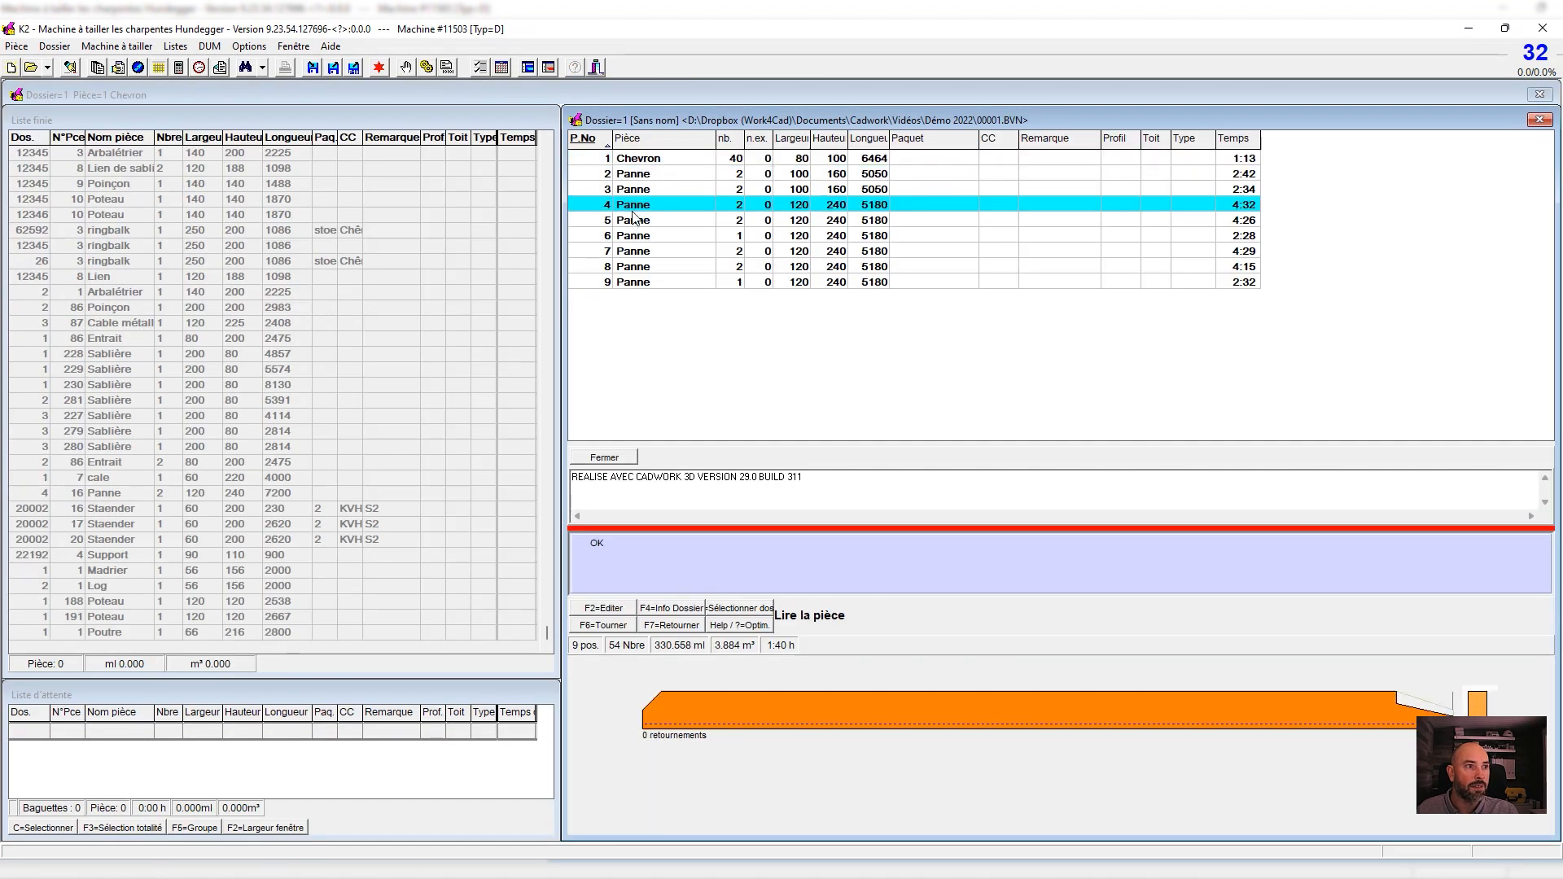
Open Panne 4 in the piece editor, switch its bevel cut to reference face 1, and return to cadwork 3D
{"action": "double_click", "coordinate": [633, 210]}
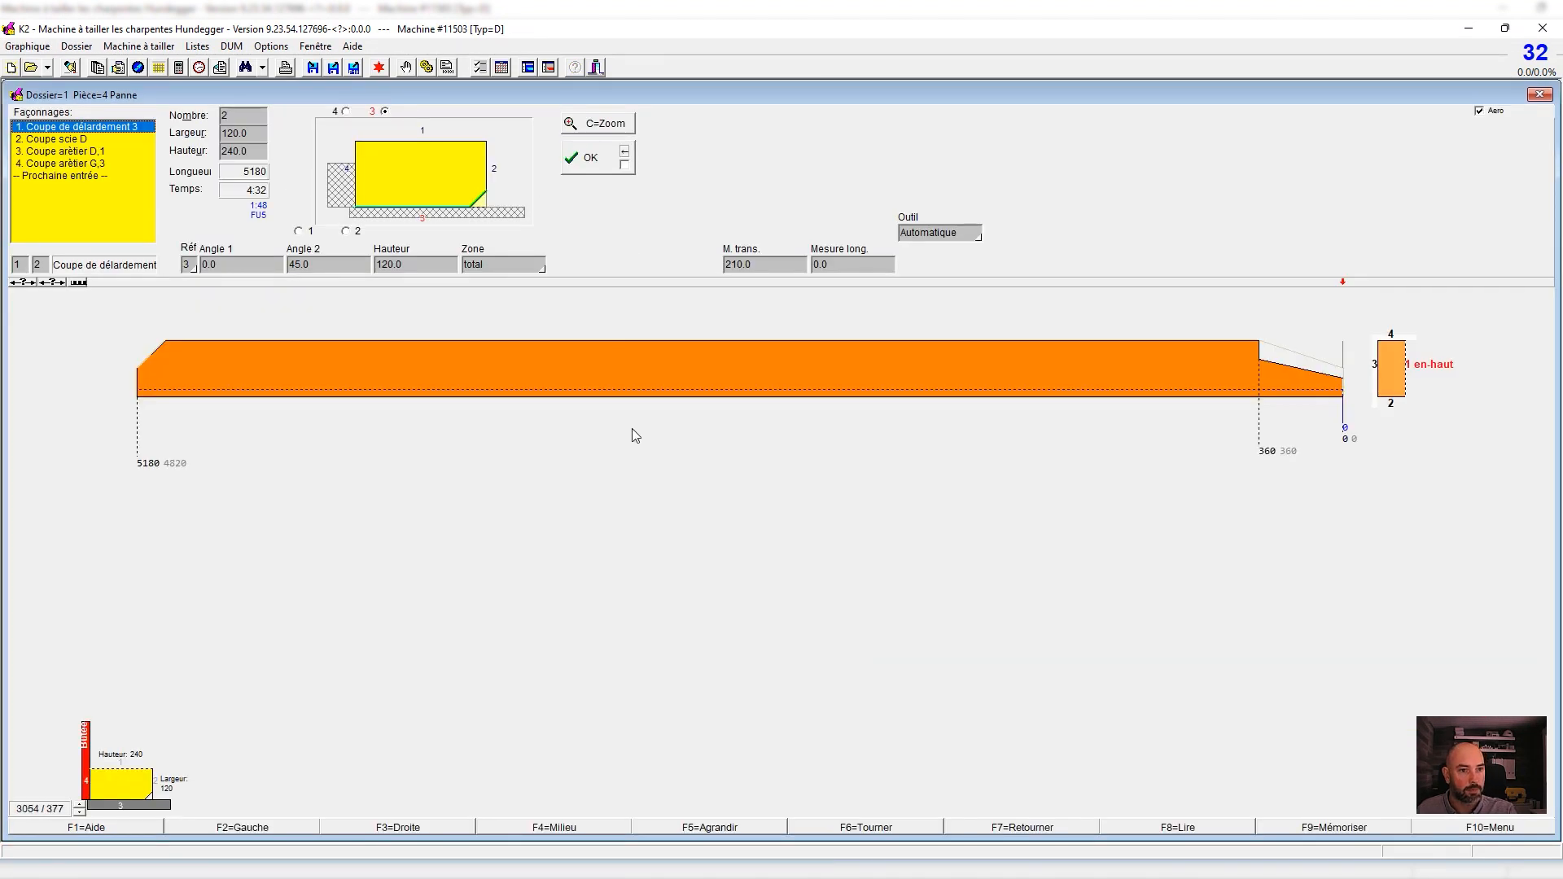
{"action": "type", "text": "1"}
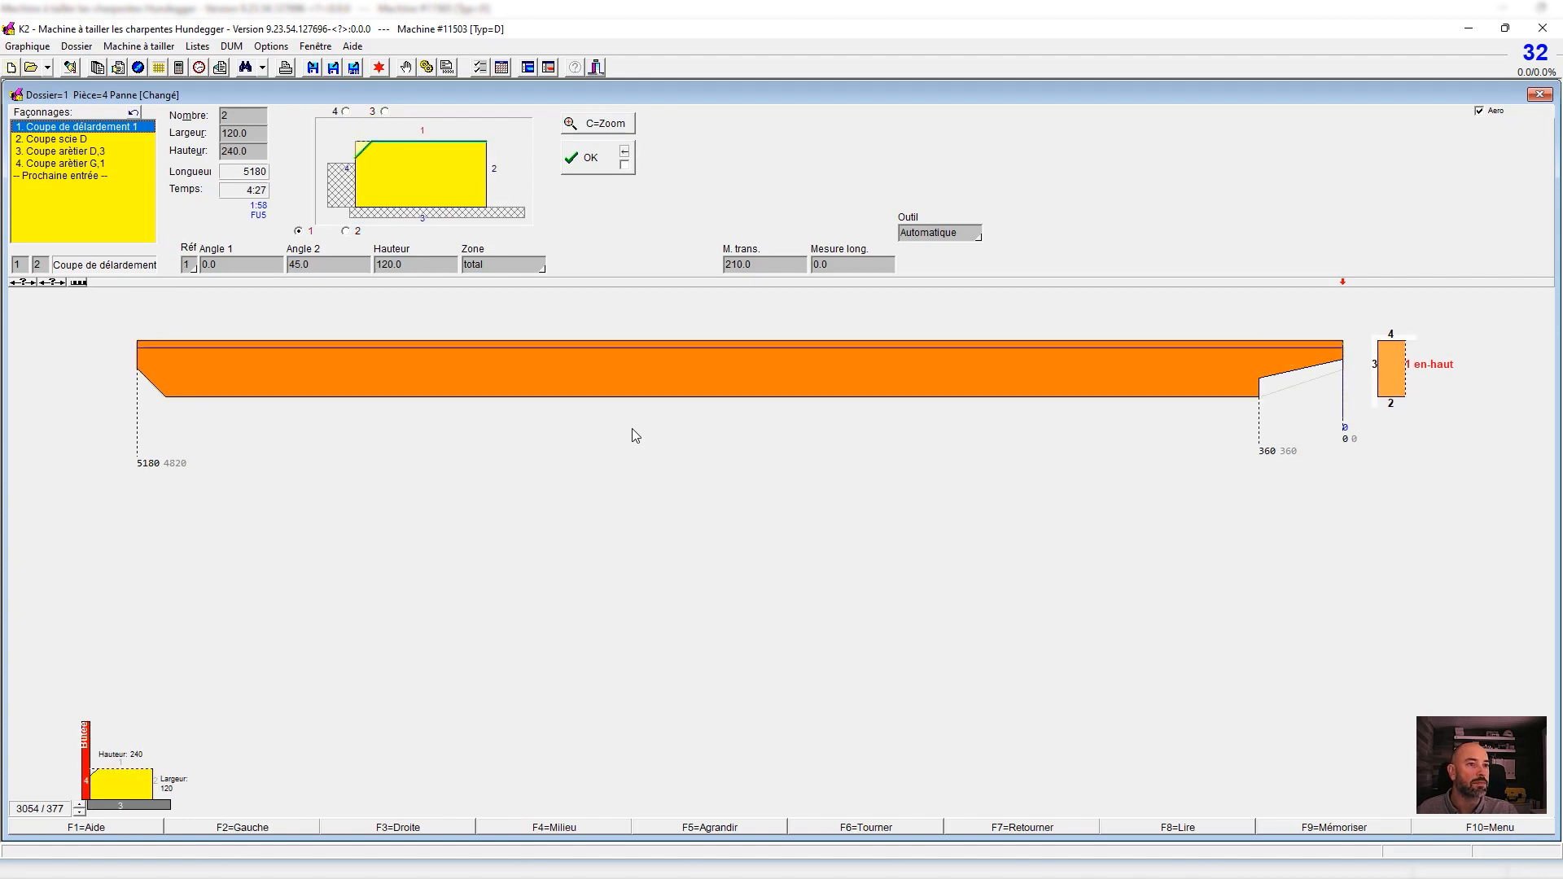
{"action": "left_click", "coordinate": [1469, 28]}
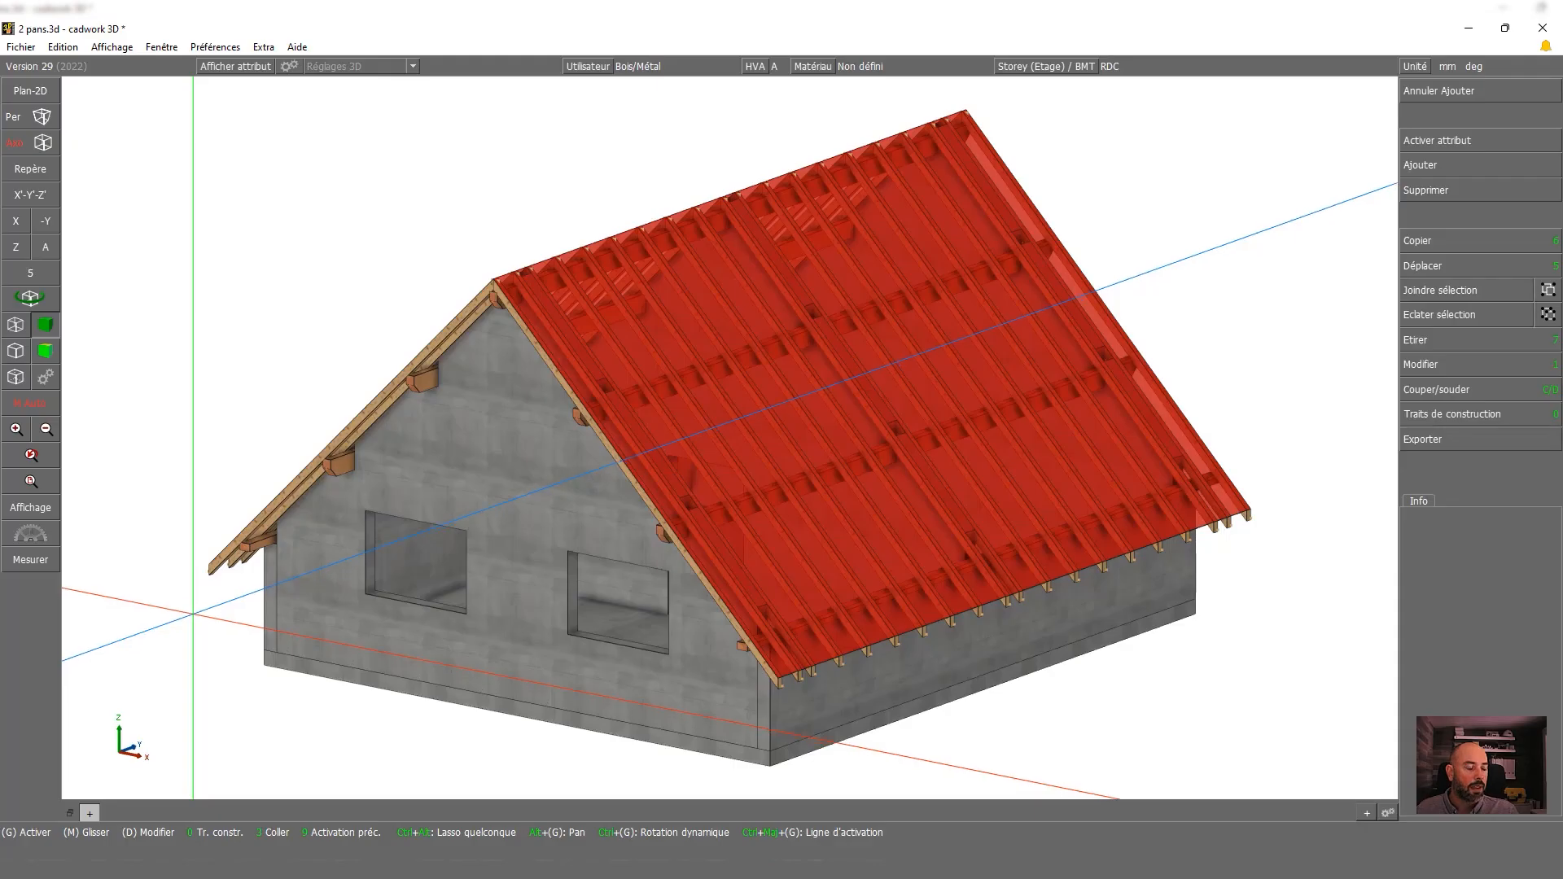